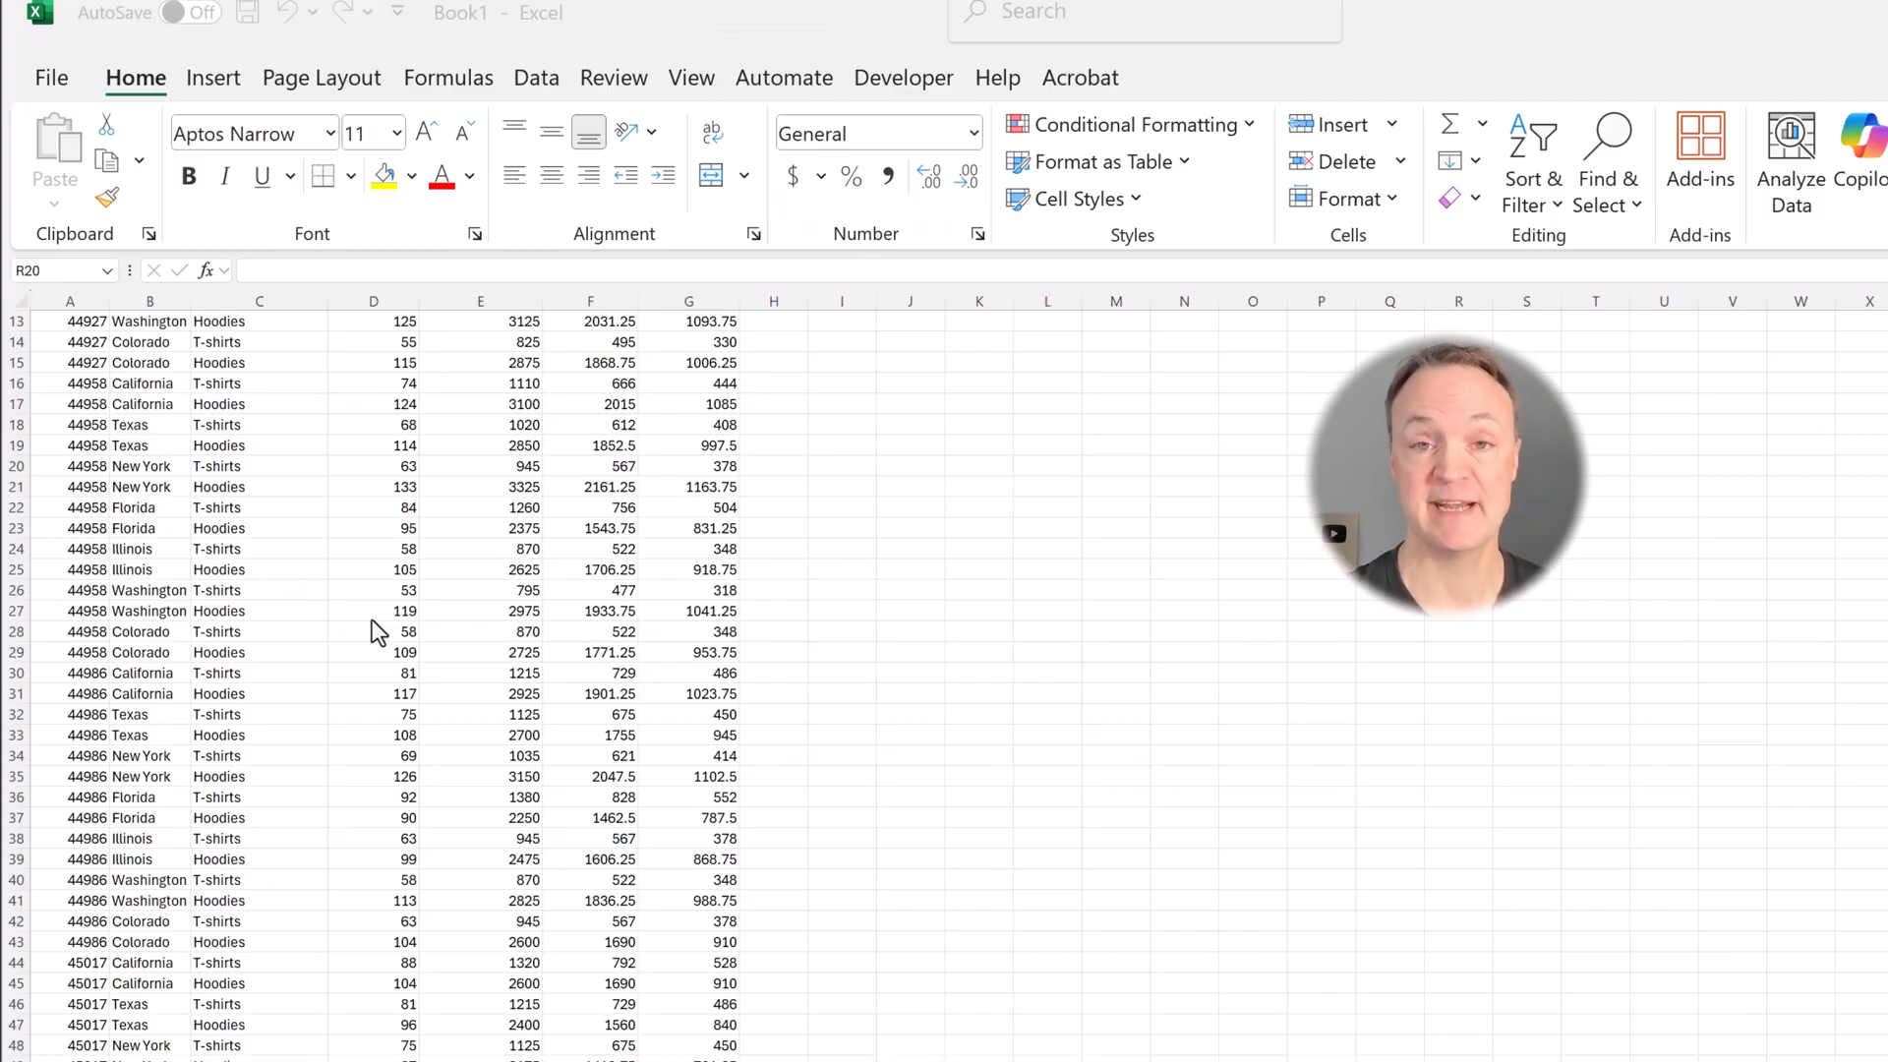
Look through the rows of the sales data on the example data sheet.
{"action": "scroll", "coordinate": [371, 620], "scroll_direction": "down", "scroll_amount": 4}
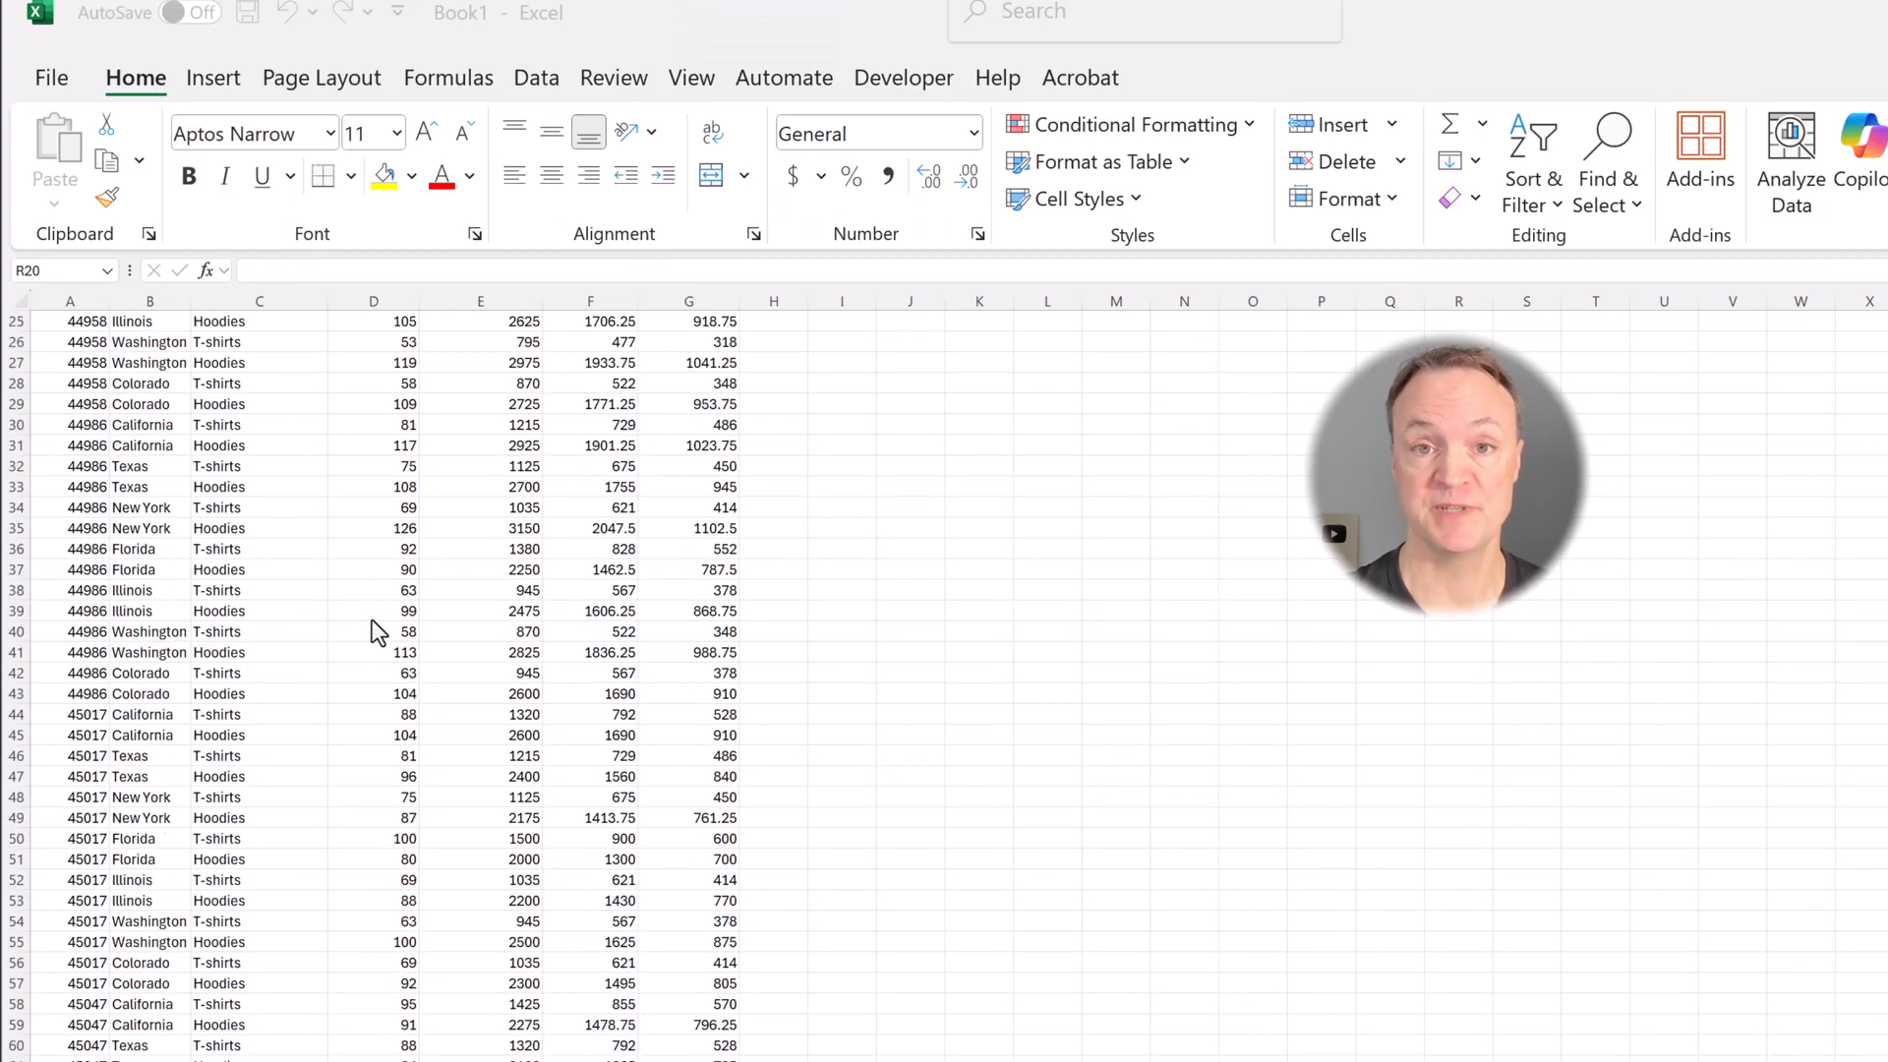
{"action": "scroll", "coordinate": [381, 619], "scroll_direction": "down", "scroll_amount": 7}
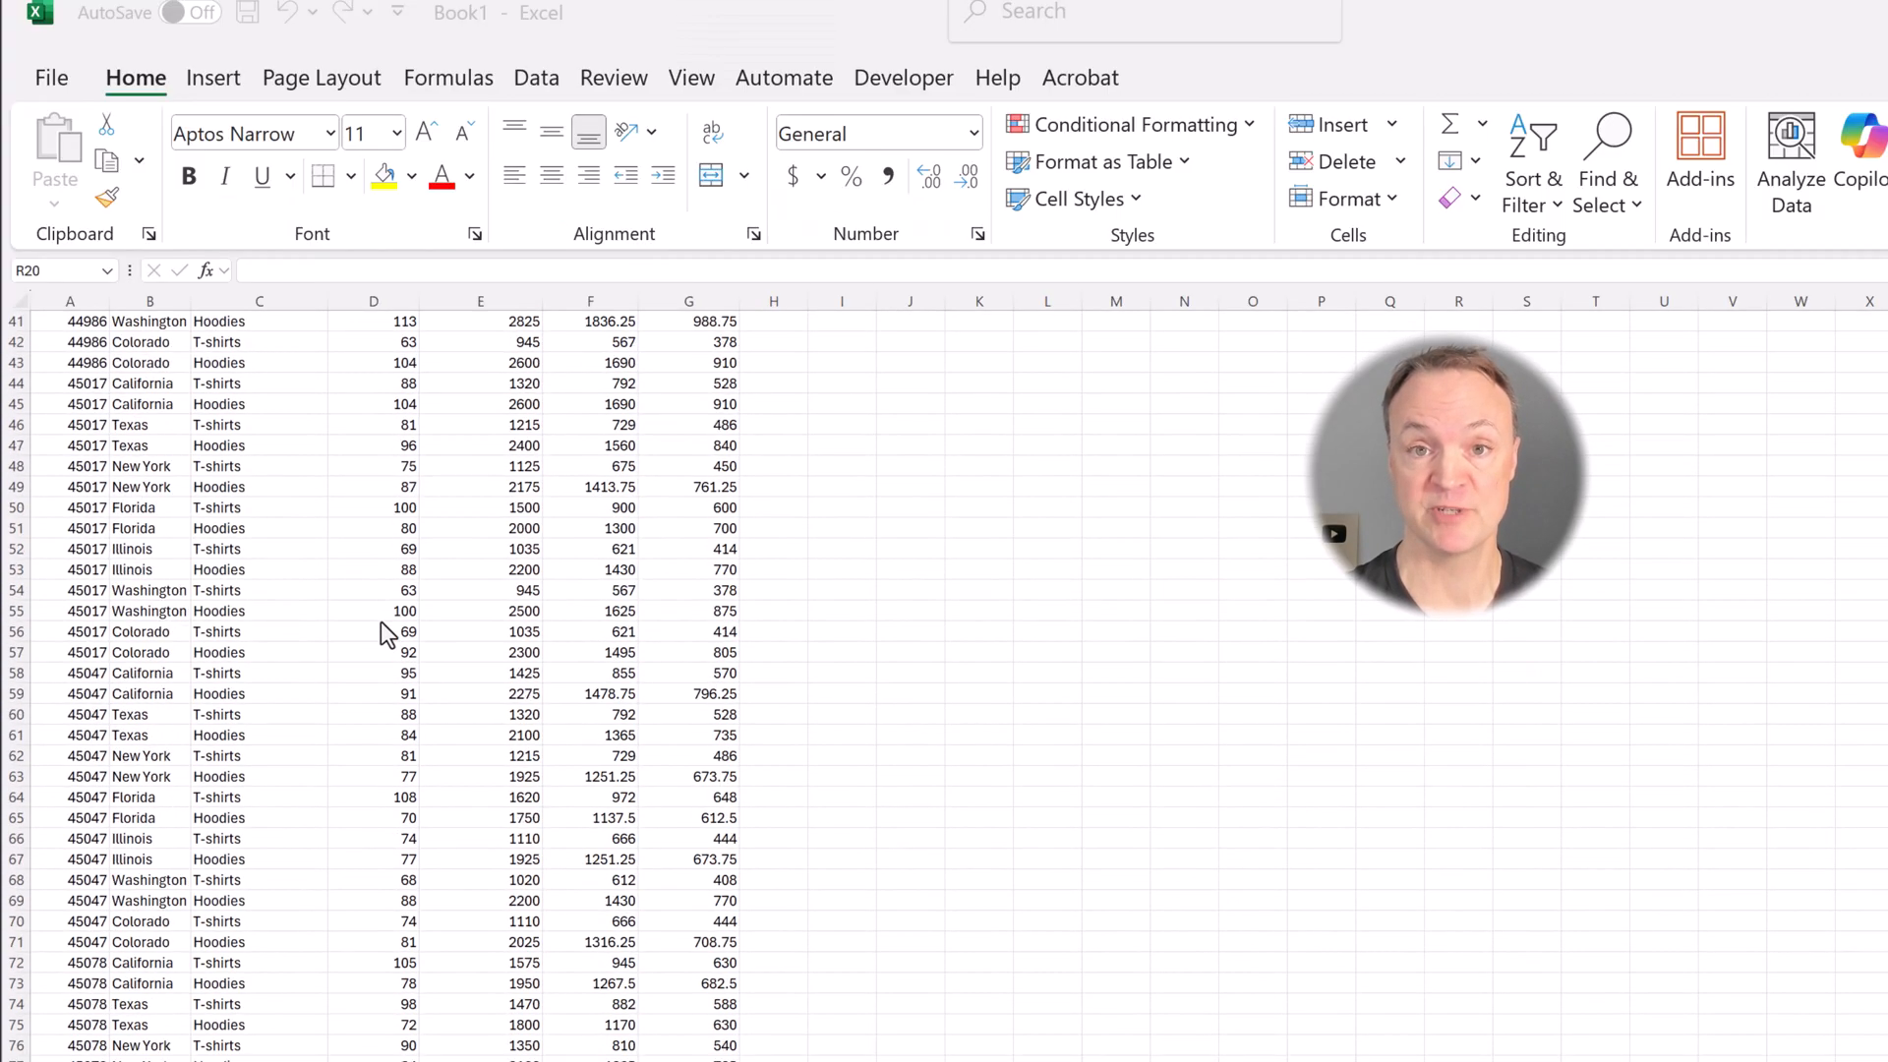
{"action": "scroll", "coordinate": [381, 624], "scroll_direction": "down", "scroll_amount": 8}
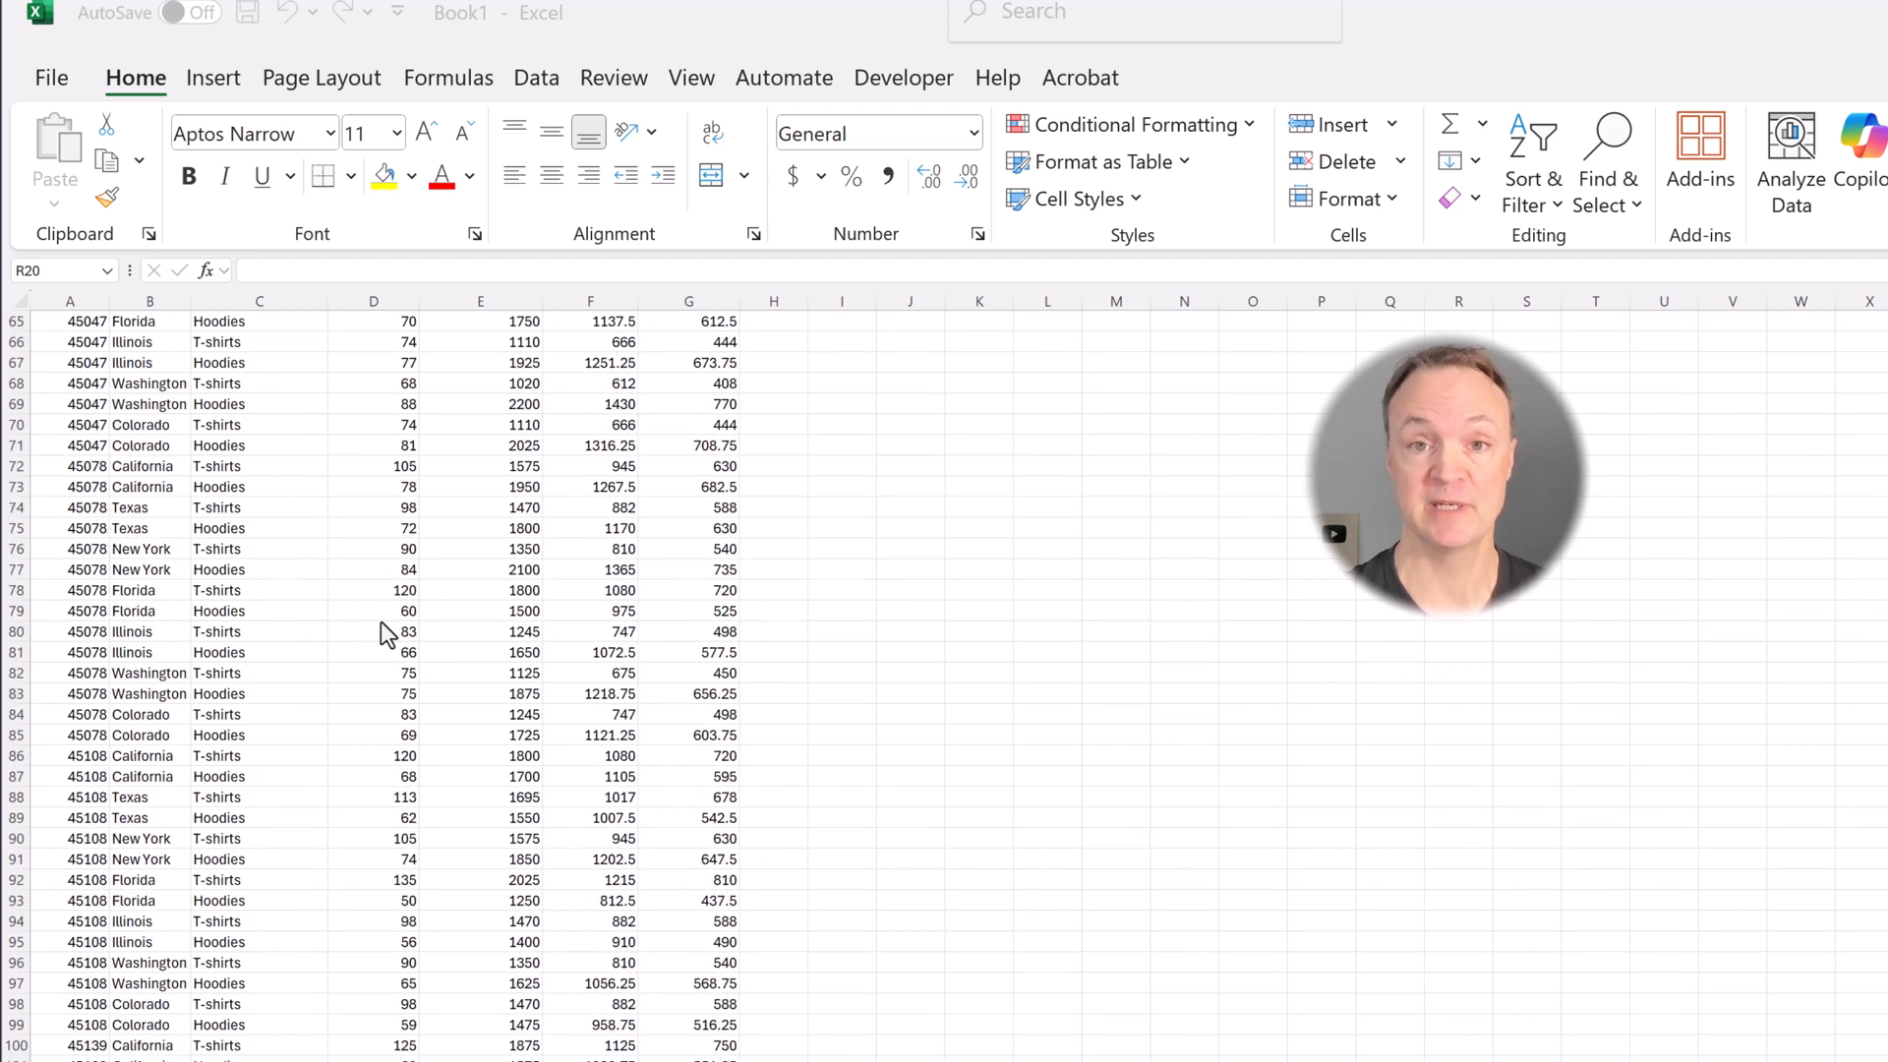
{"action": "scroll", "coordinate": [381, 623], "scroll_direction": "down", "scroll_amount": 3}
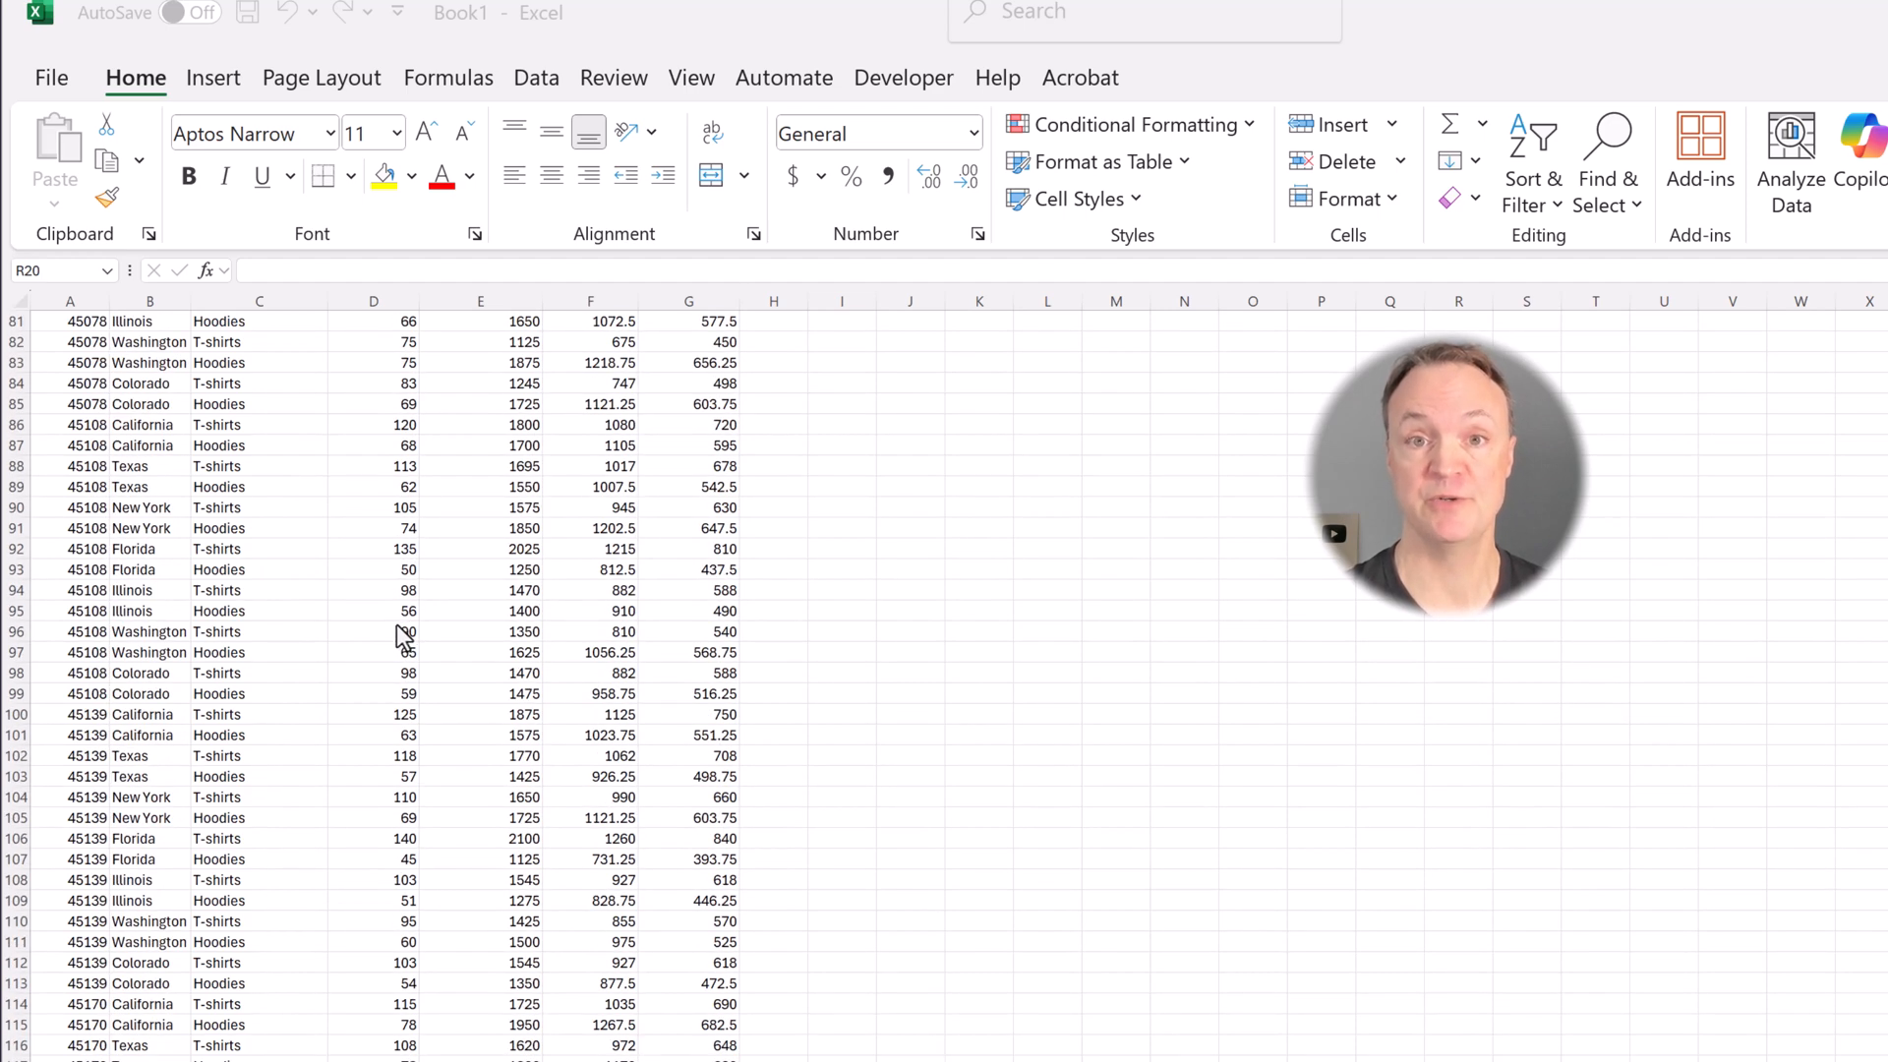
{"action": "scroll", "coordinate": [403, 637], "scroll_direction": "down", "scroll_amount": 2}
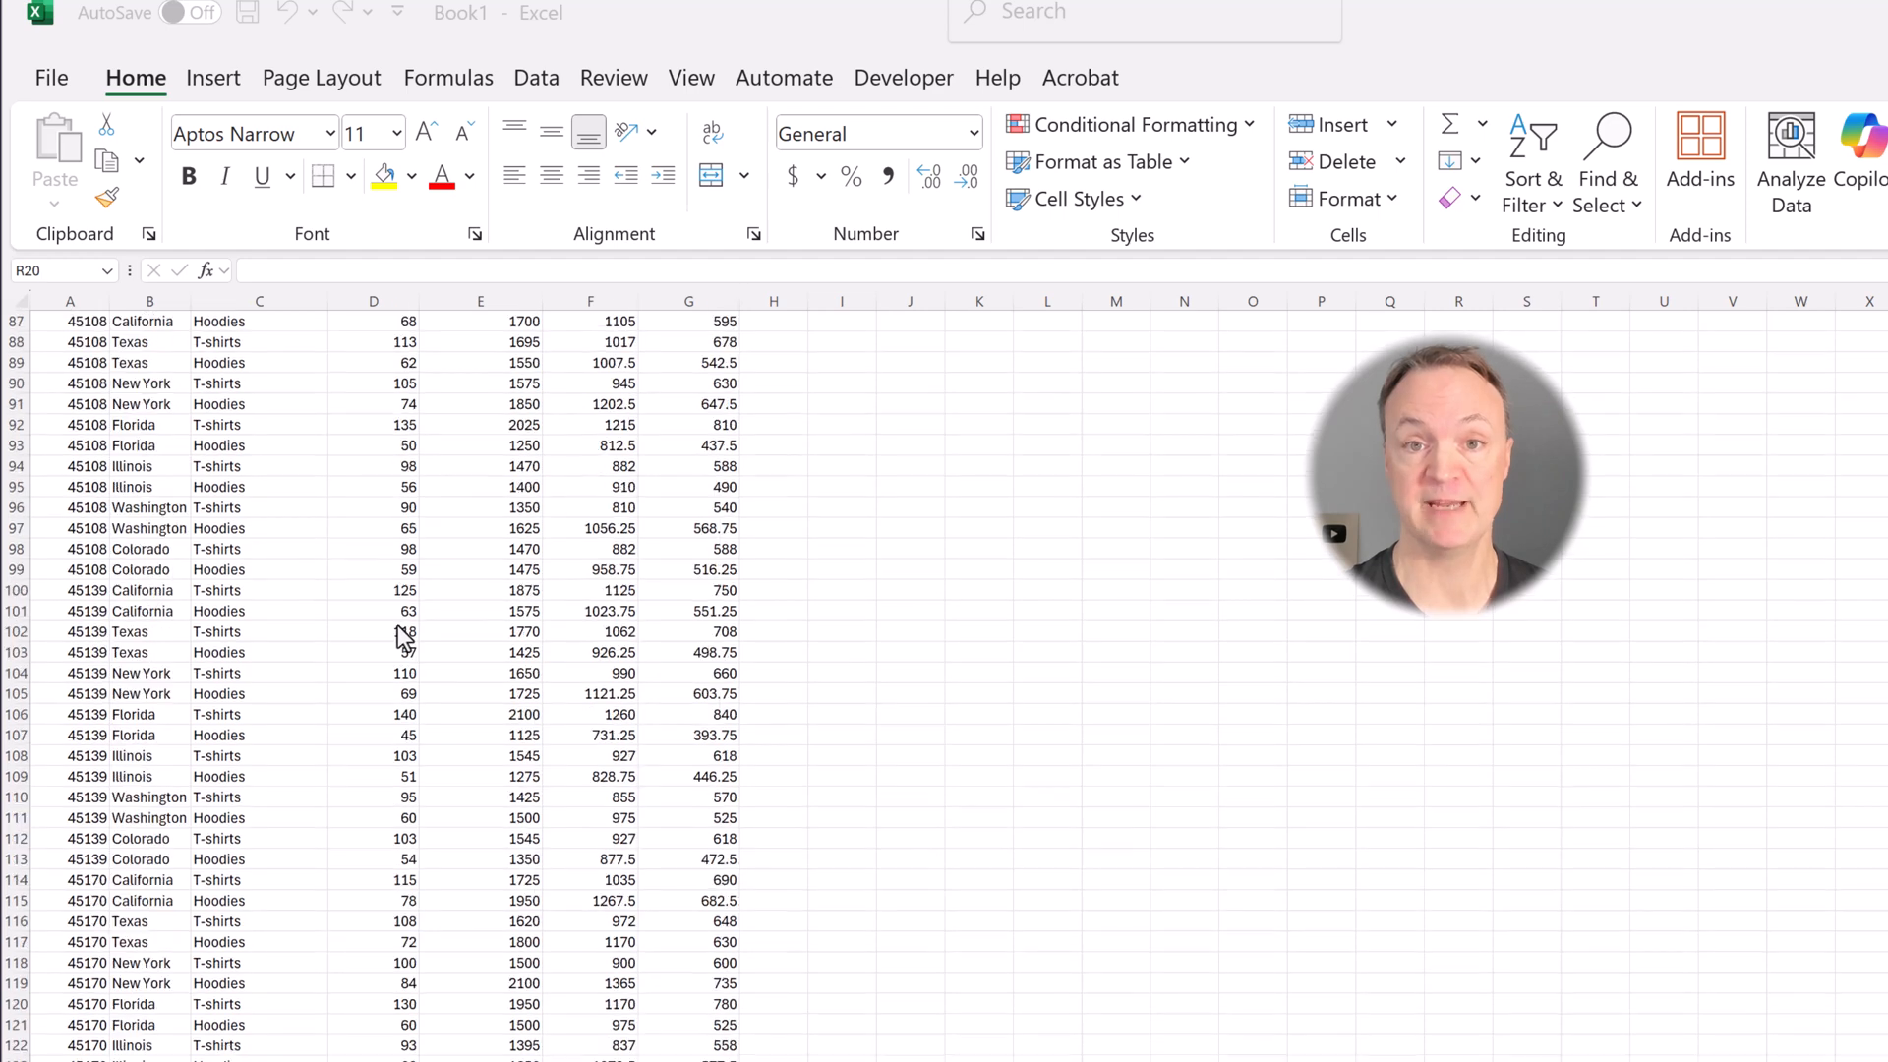
{"action": "scroll", "coordinate": [420, 632], "scroll_direction": "down", "scroll_amount": 7}
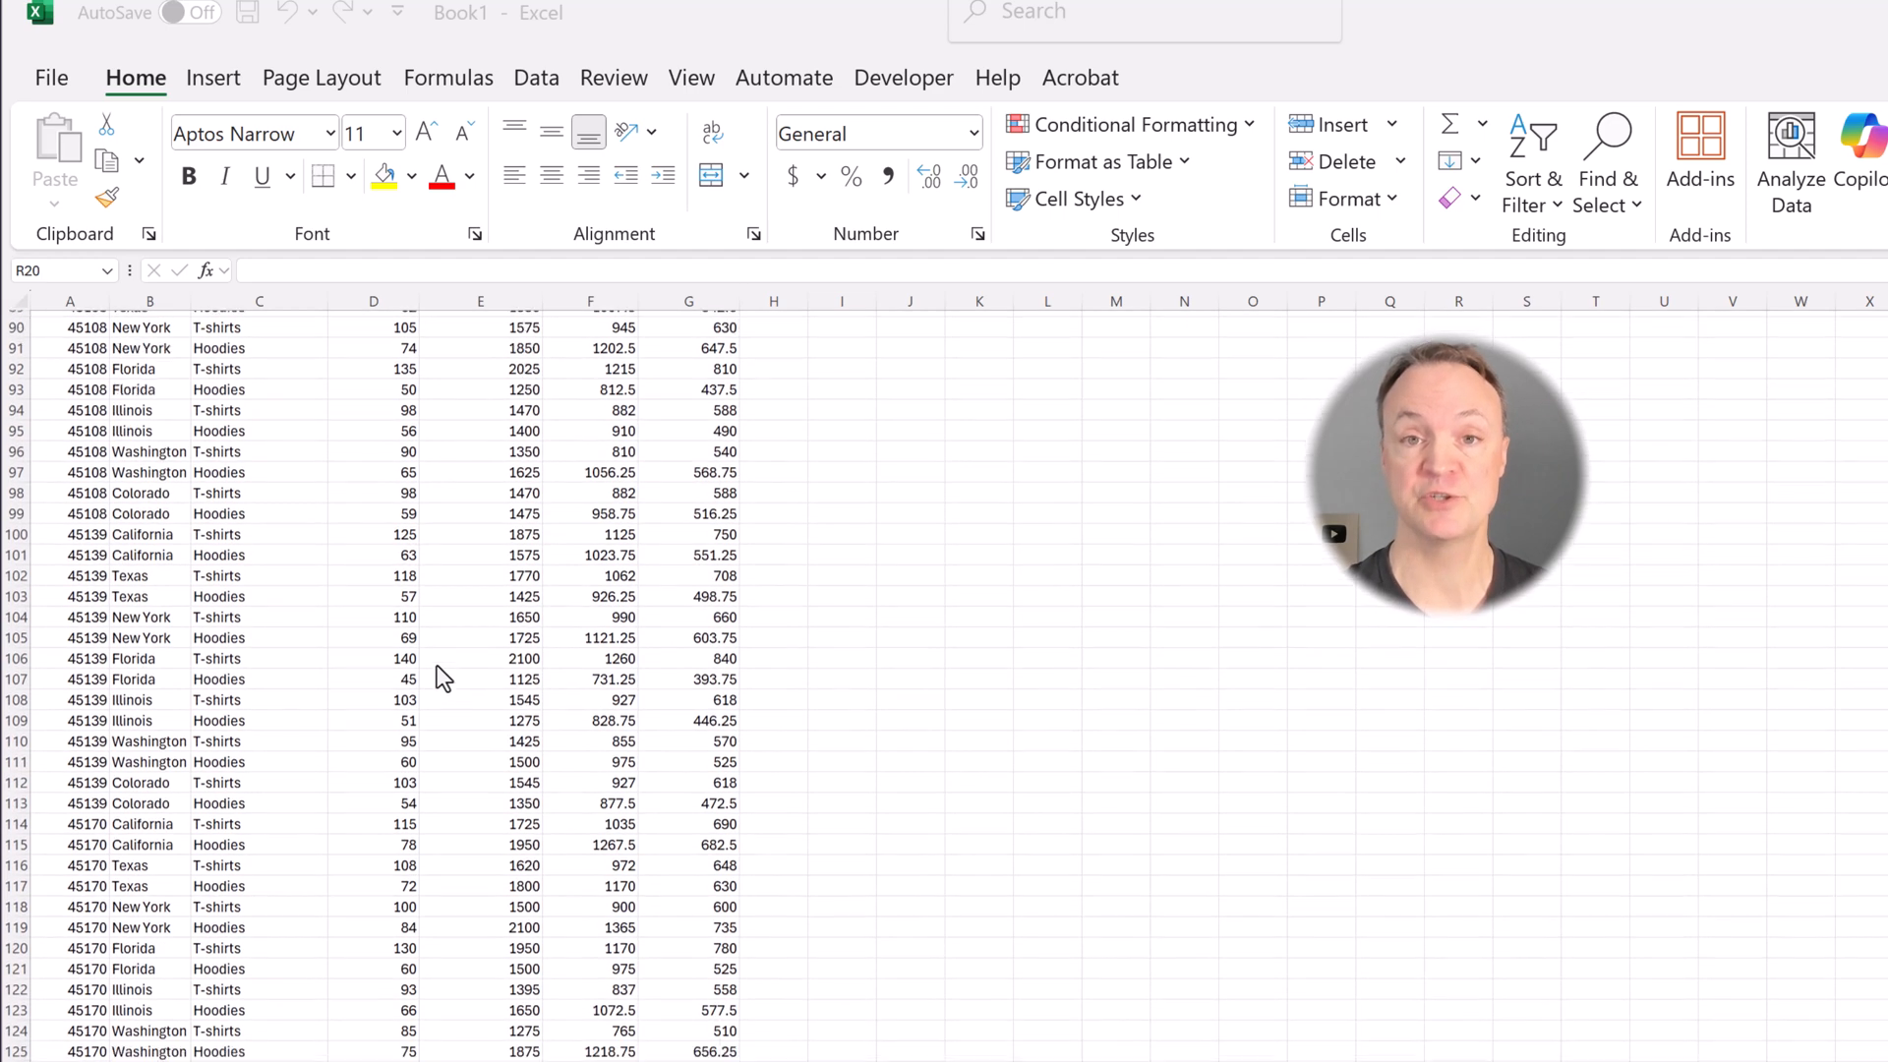
{"action": "scroll", "coordinate": [437, 665], "scroll_direction": "down", "scroll_amount": 4}
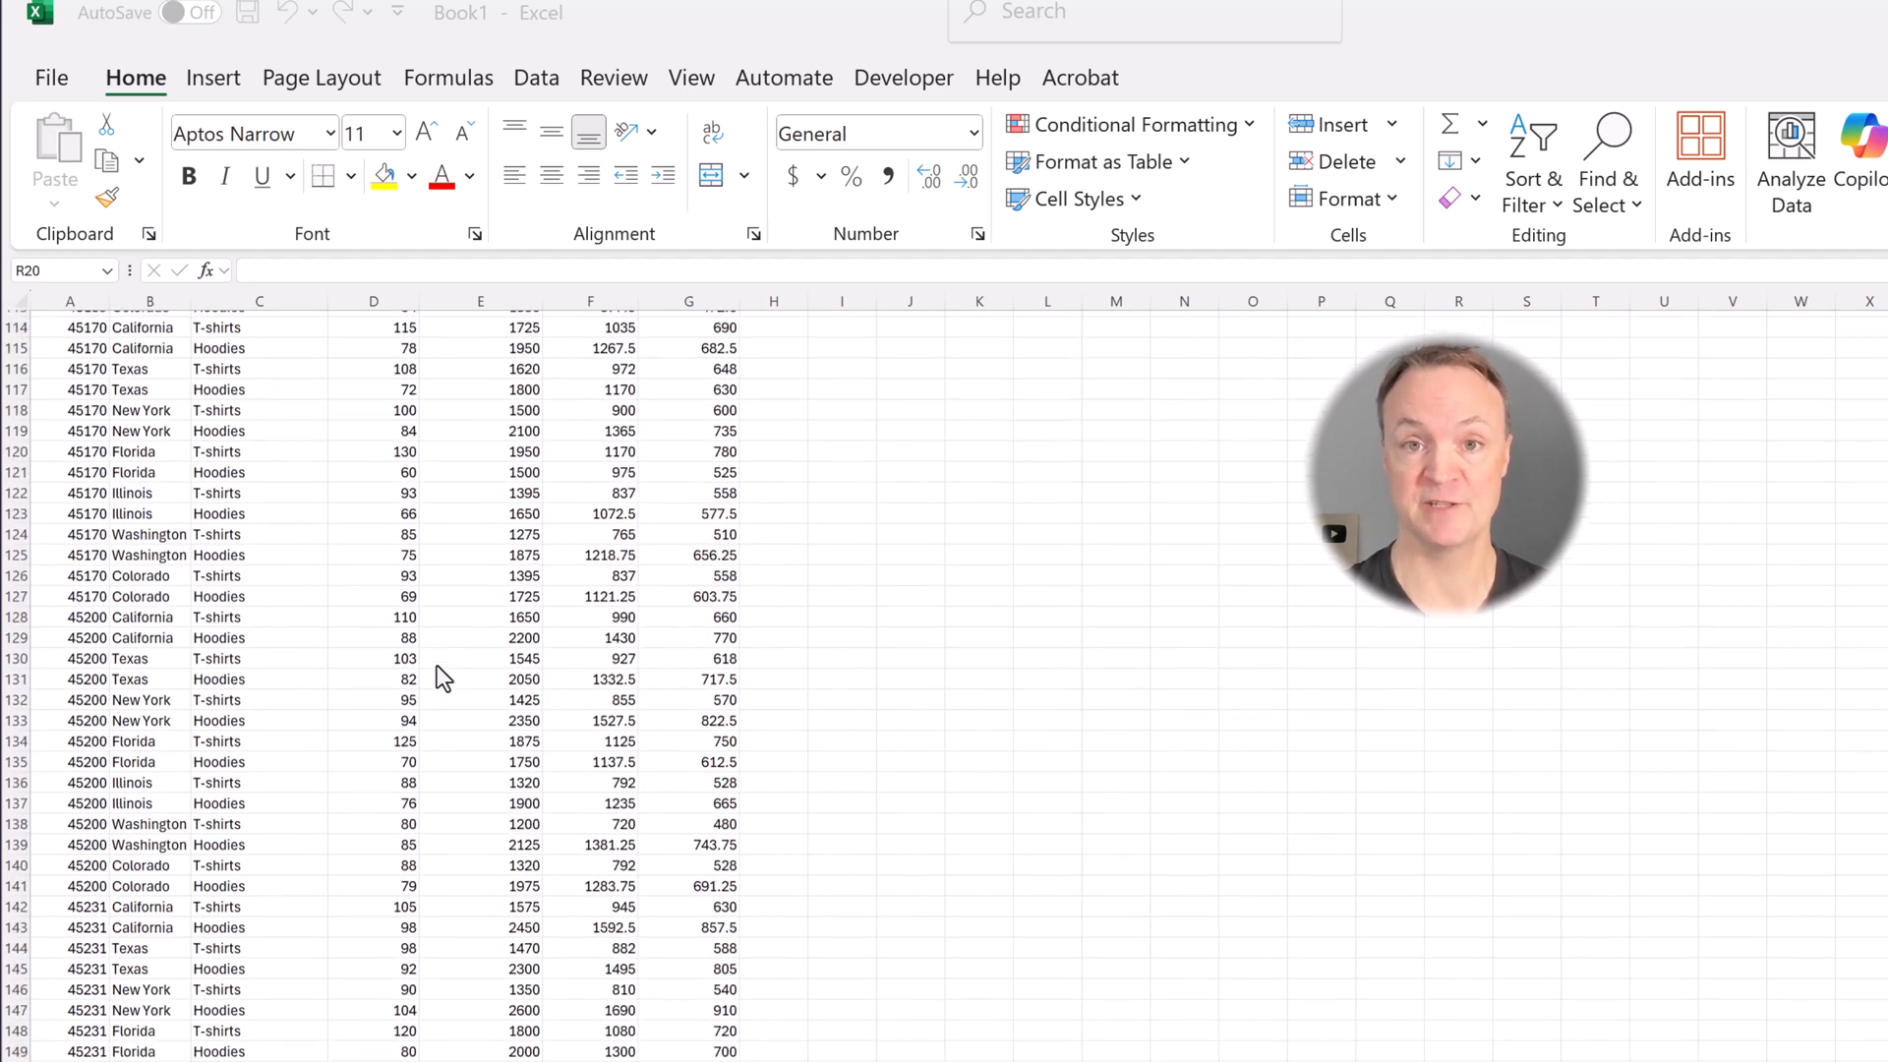
{"action": "scroll", "coordinate": [425, 665], "scroll_direction": "down", "scroll_amount": 3}
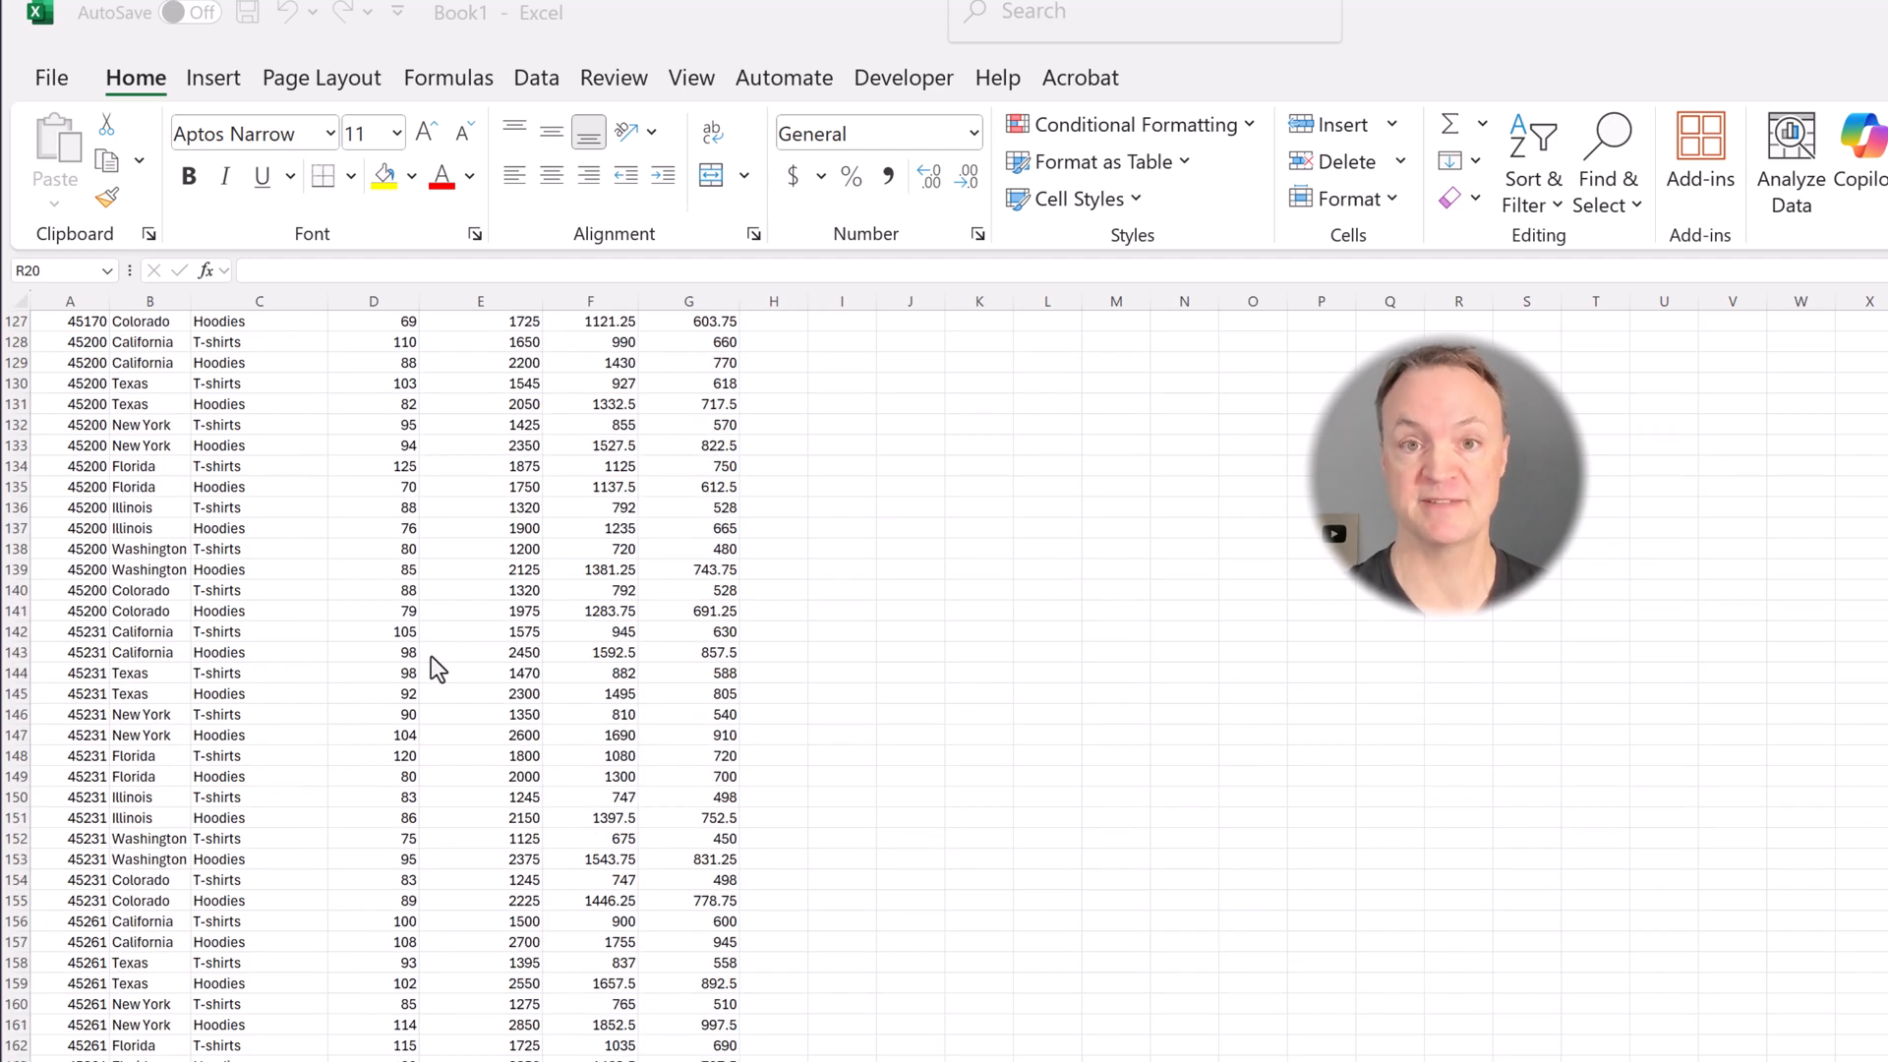
{"action": "scroll", "coordinate": [439, 668], "scroll_direction": "down", "scroll_amount": 2}
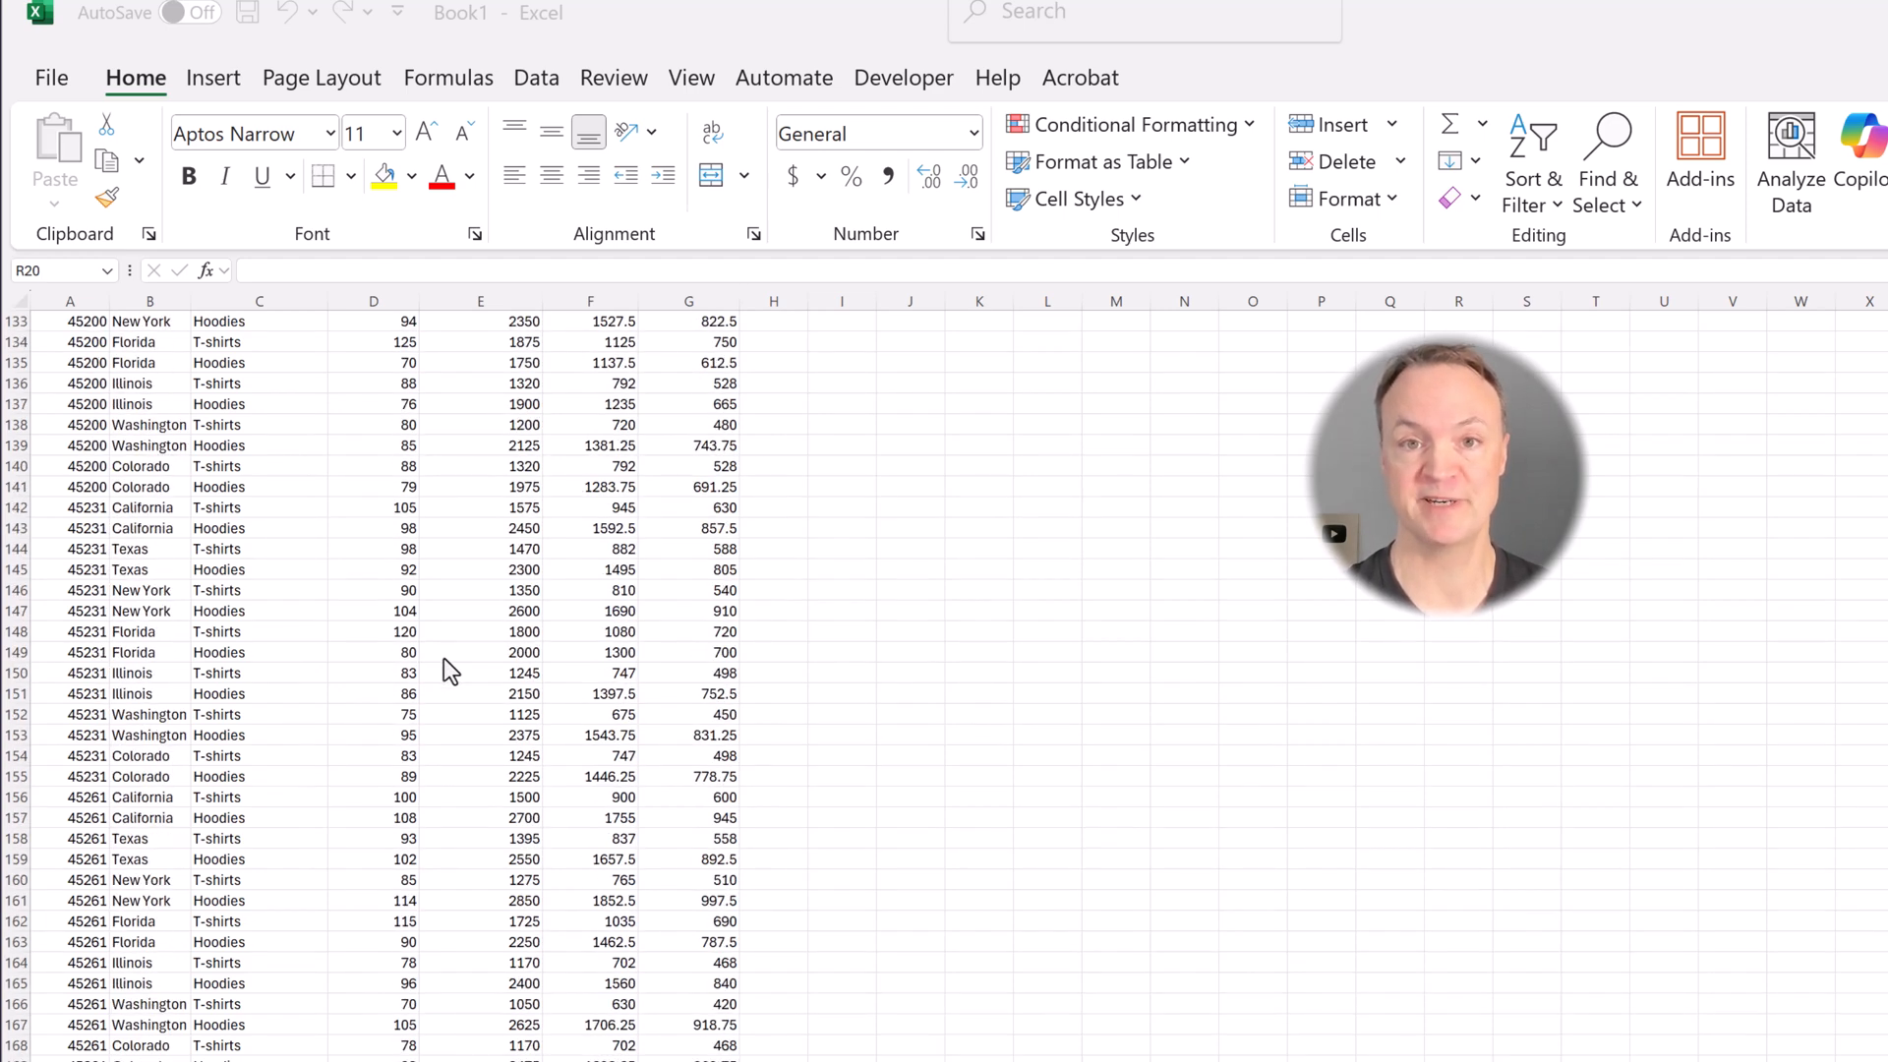
{"action": "scroll", "coordinate": [444, 660], "scroll_direction": "down", "scroll_amount": 2}
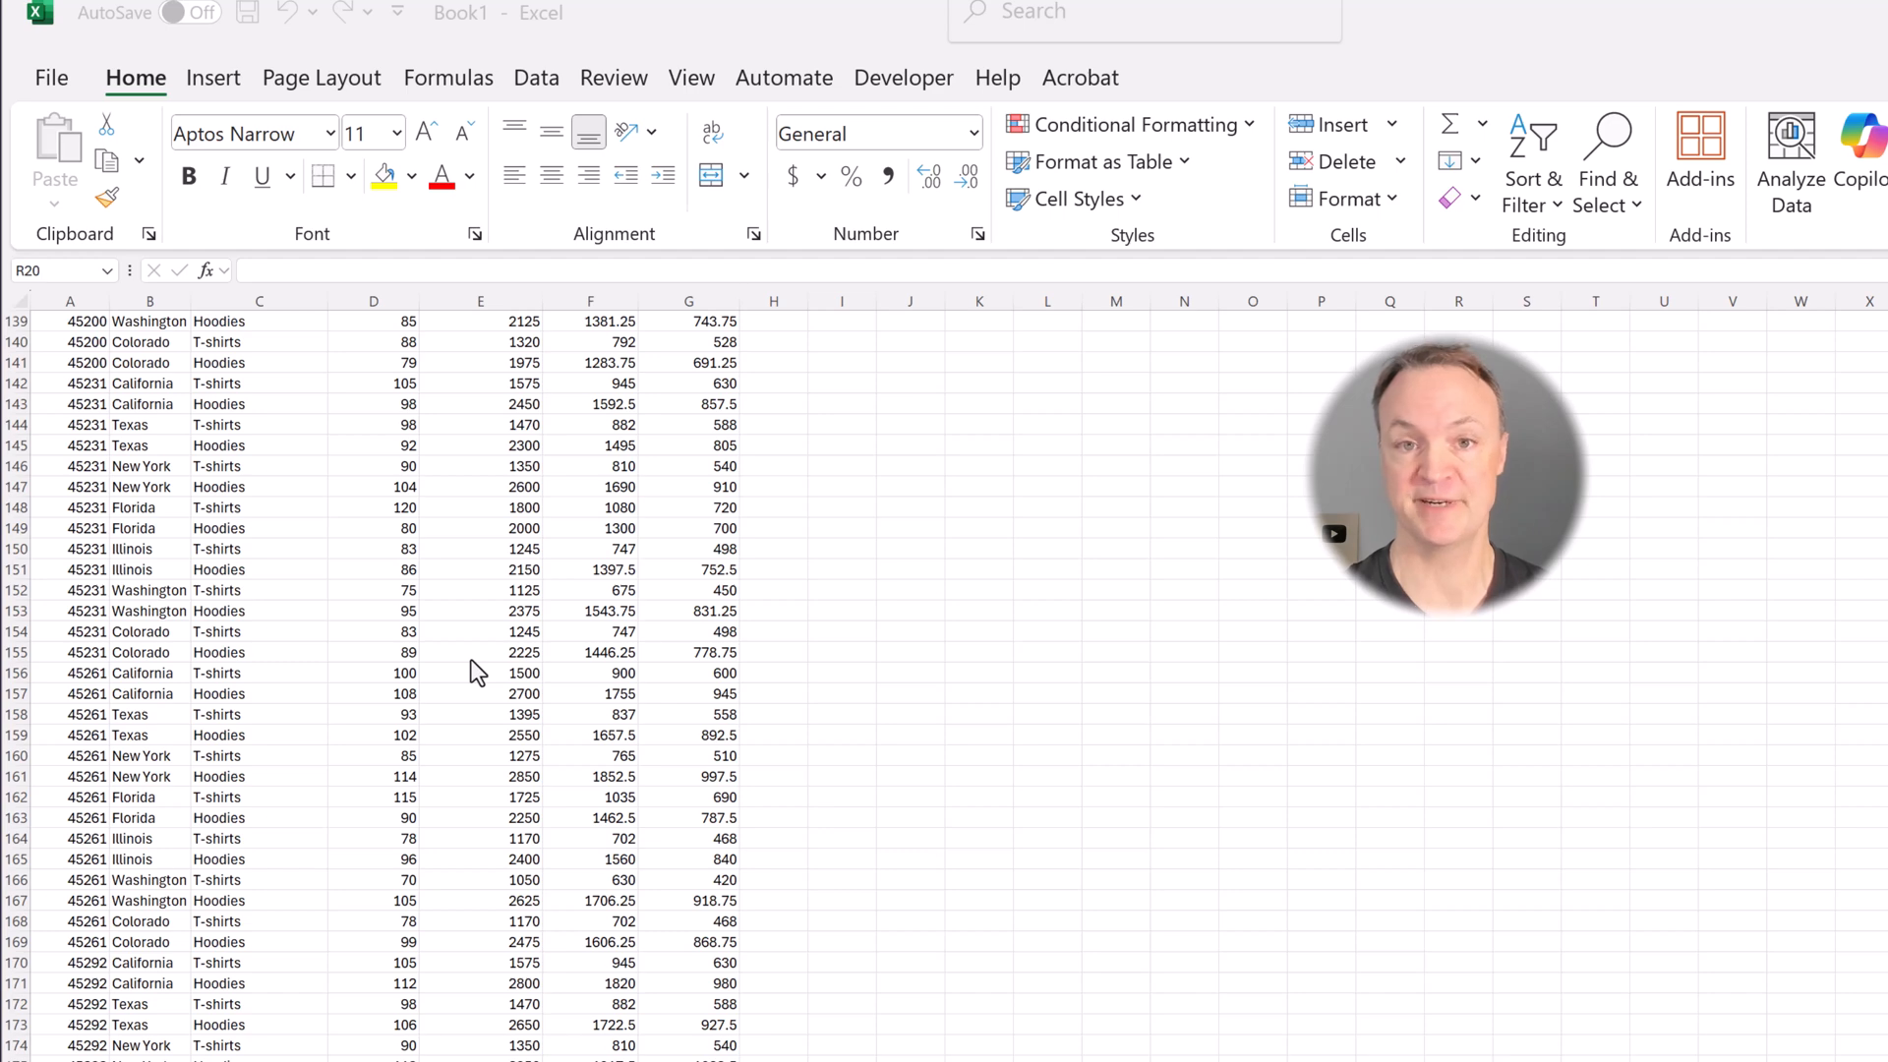
{"action": "scroll", "coordinate": [476, 660], "scroll_direction": "down", "scroll_amount": 3}
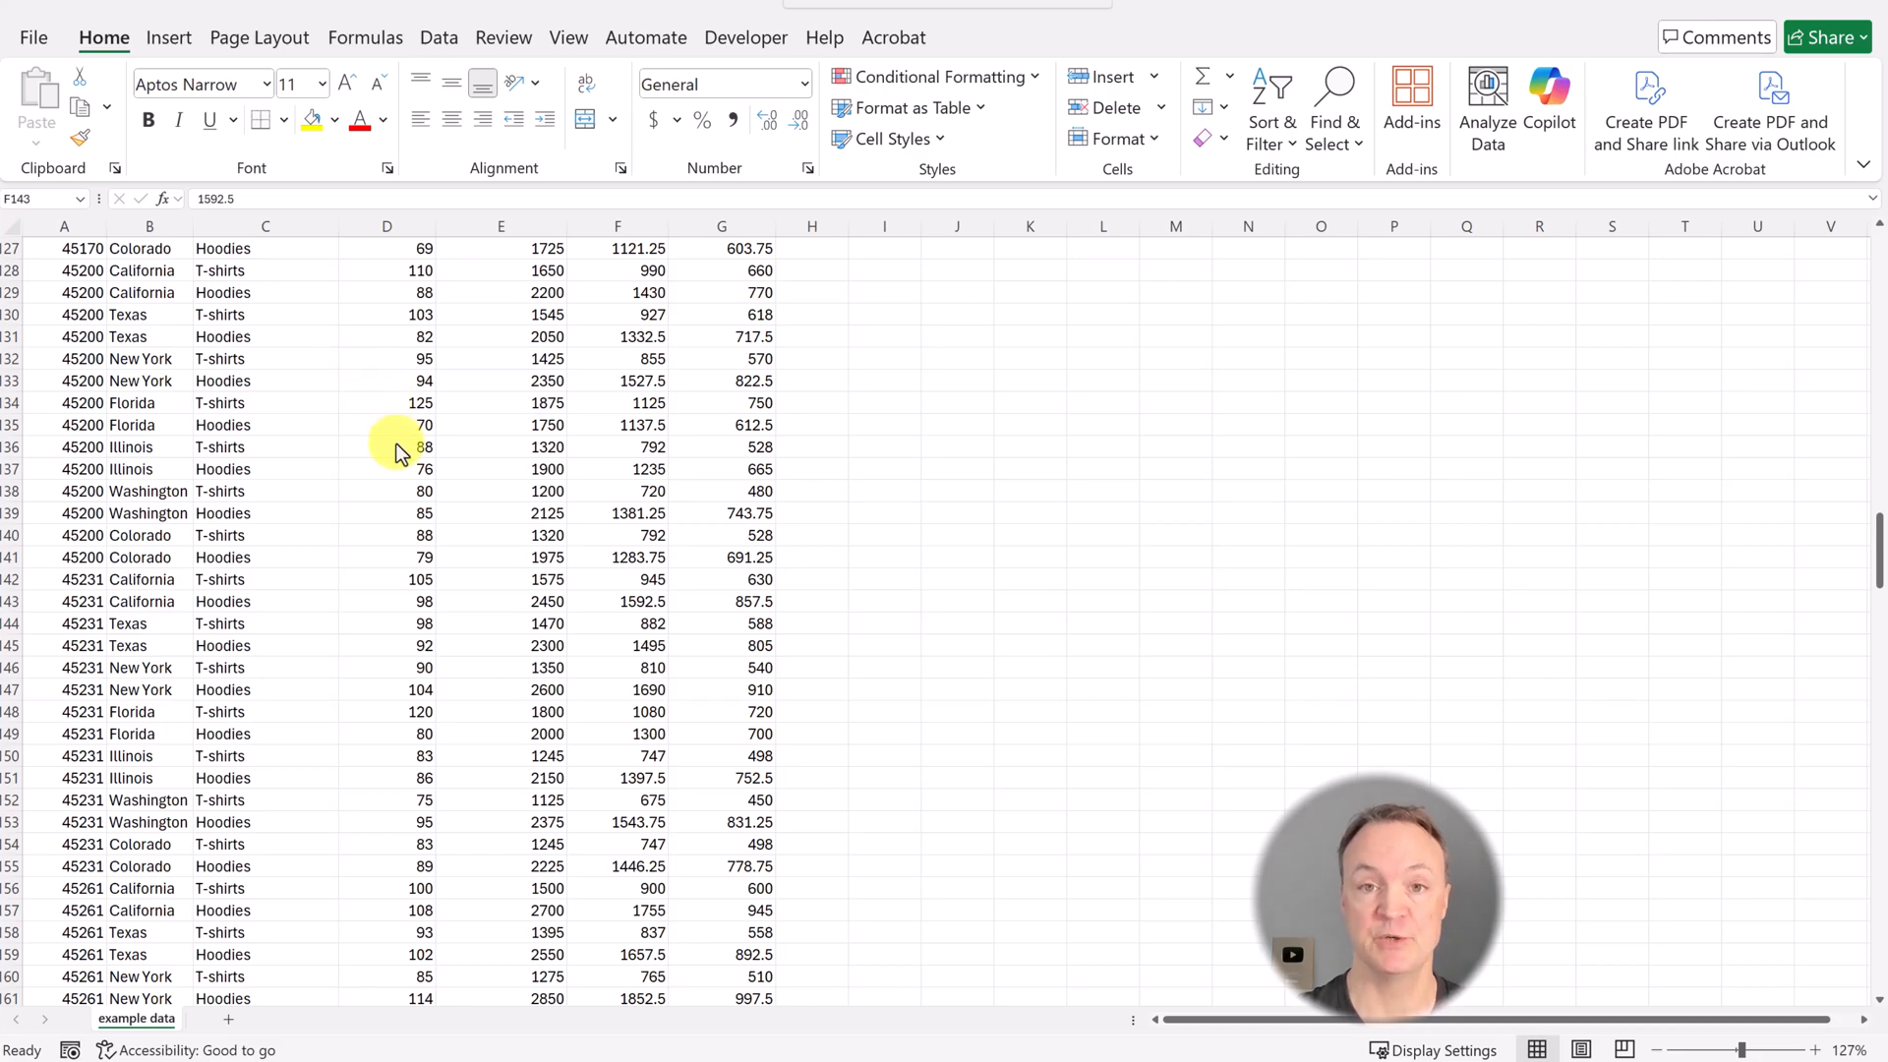
{"action": "scroll", "coordinate": [398, 452], "scroll_direction": "down", "scroll_amount": 4}
{"action": "scroll", "coordinate": [398, 455], "scroll_direction": "down", "scroll_amount": 4}
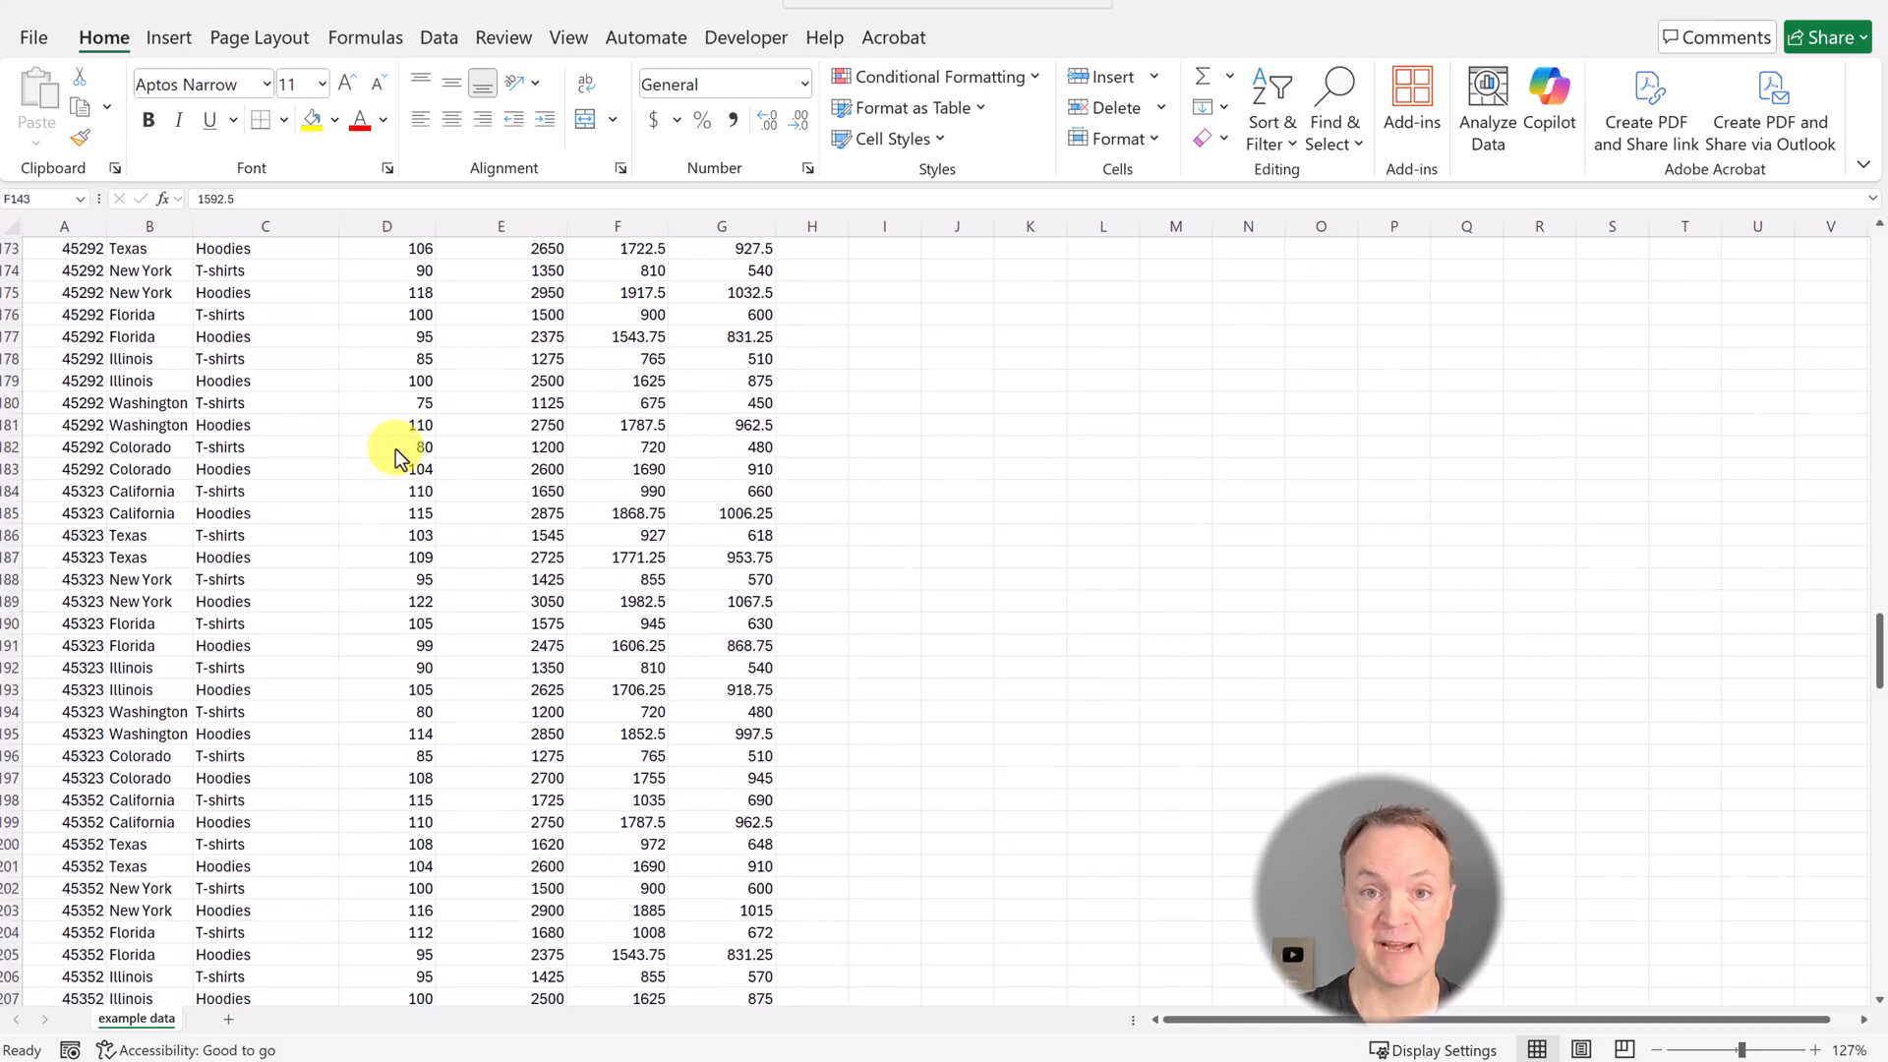
{"action": "scroll", "coordinate": [398, 457], "scroll_direction": "up", "scroll_amount": 17}
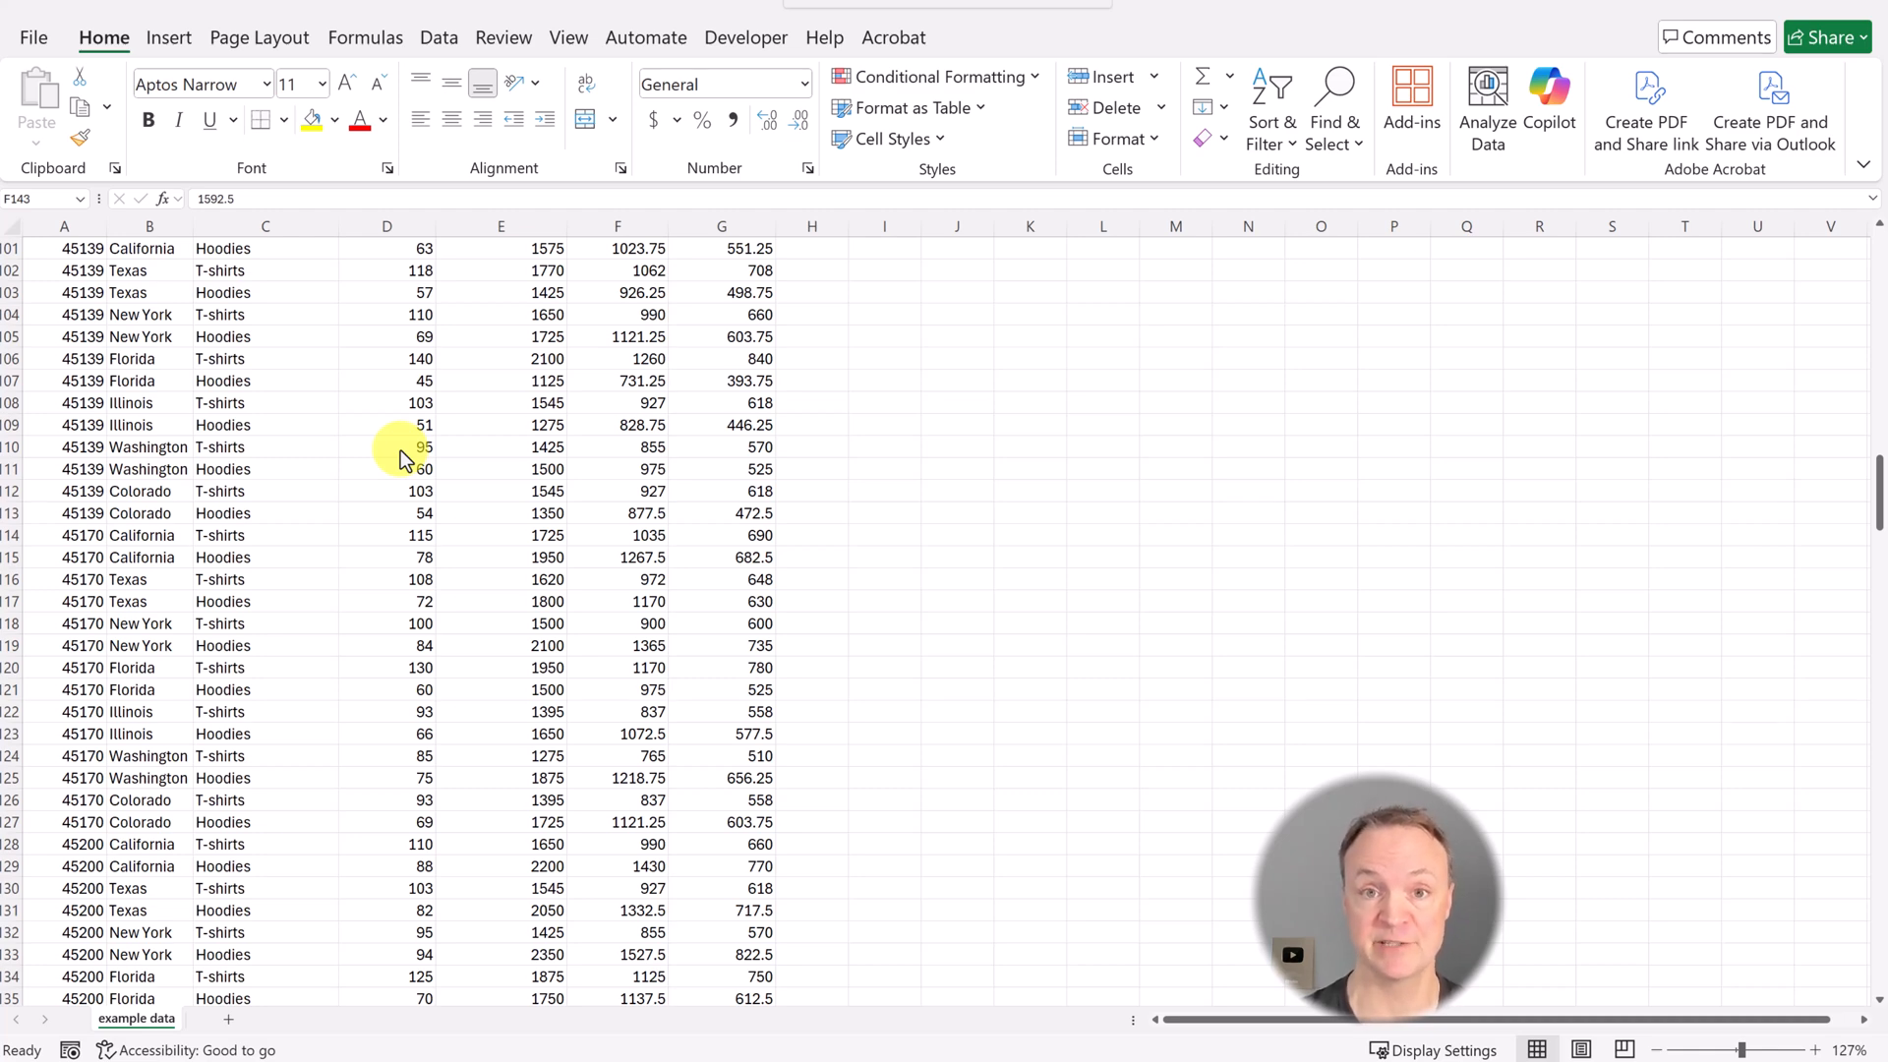
{"action": "scroll", "coordinate": [398, 452], "scroll_direction": "up", "scroll_amount": 13}
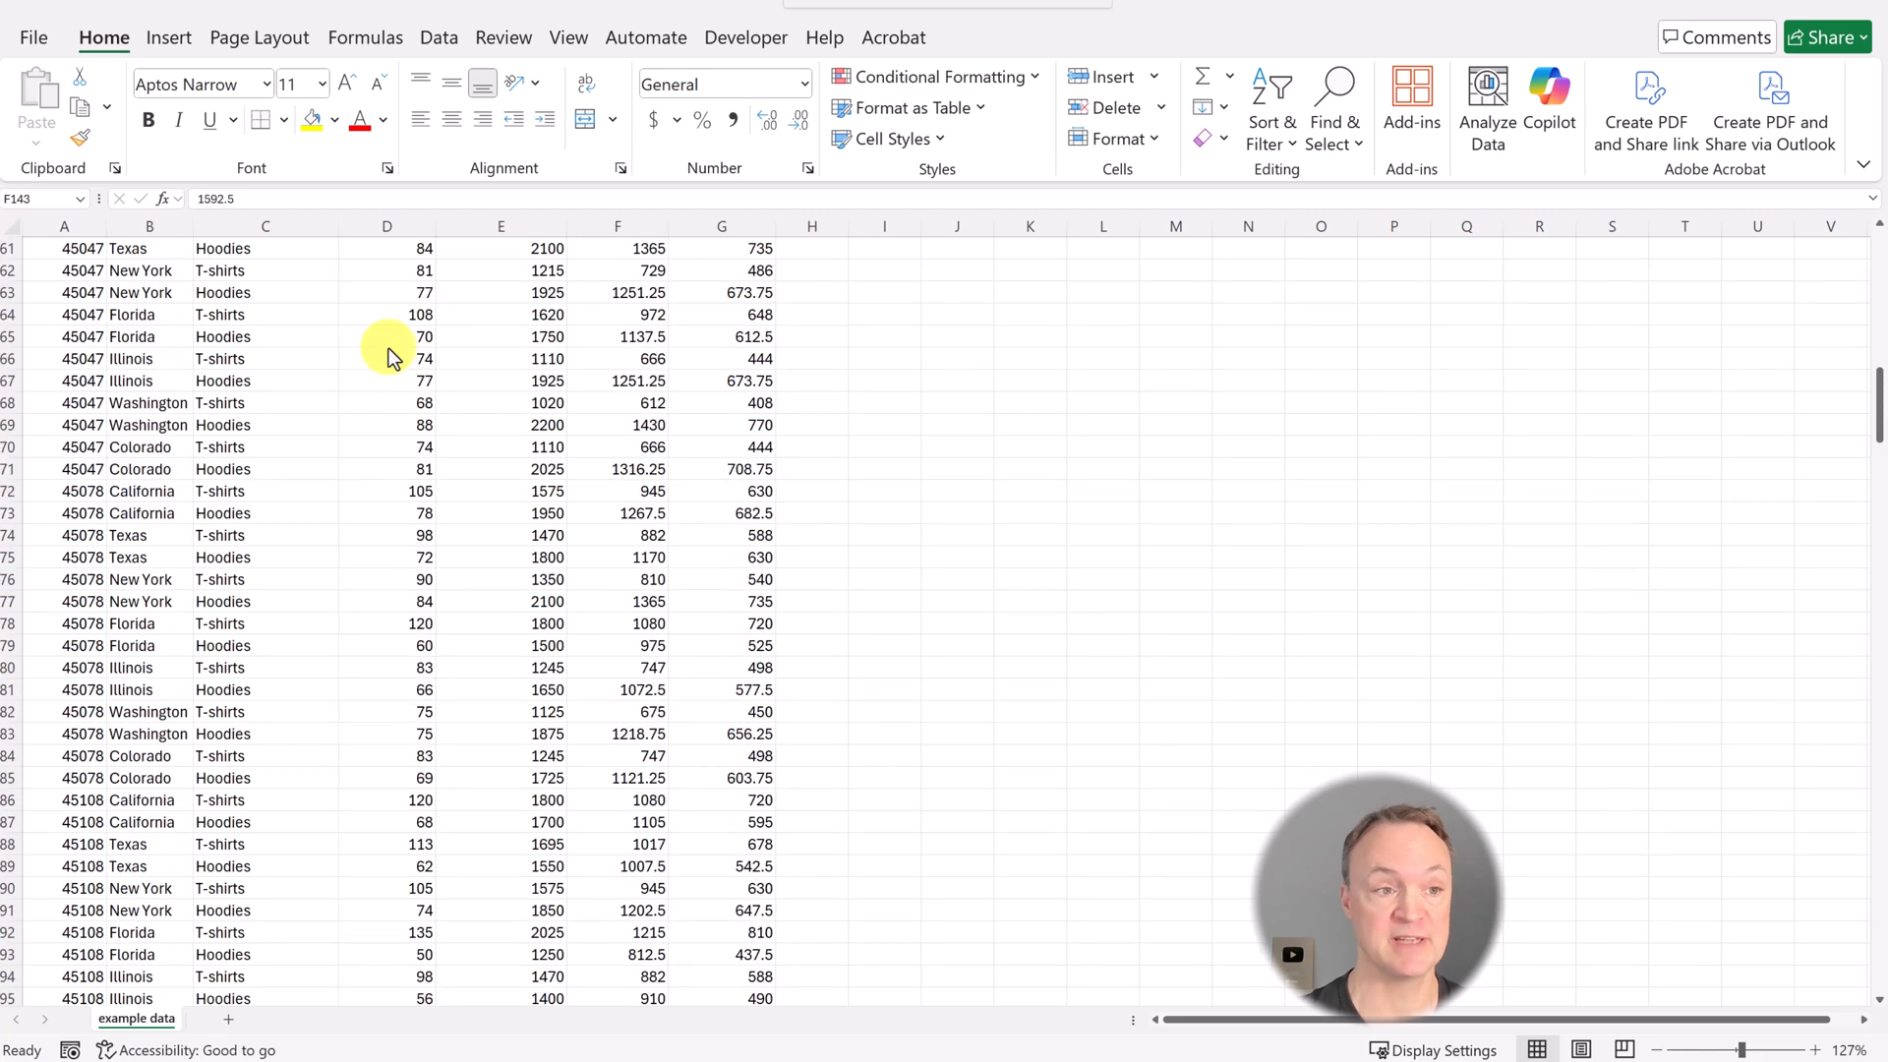
Convert the data range A1:G340 into a table with headers.
{"action": "left_click", "coordinate": [175, 40]}
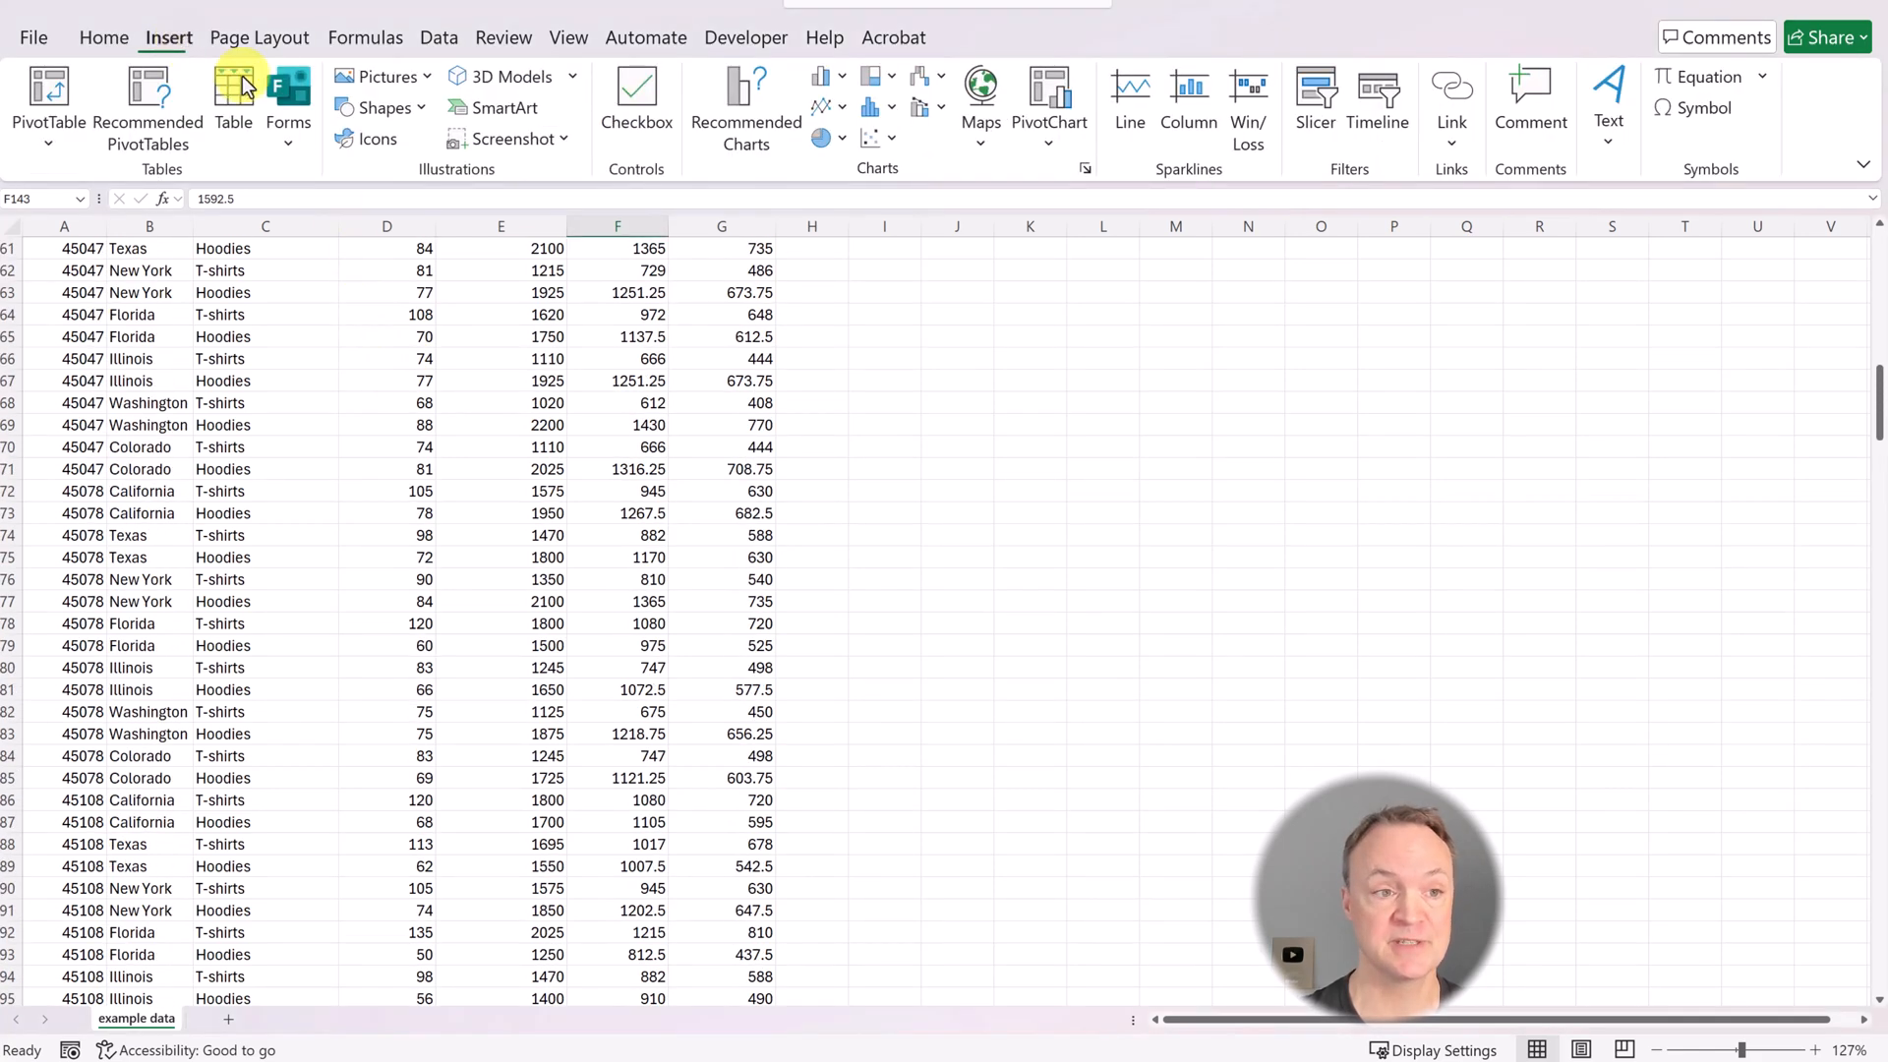
{"action": "left_click", "coordinate": [309, 363]}
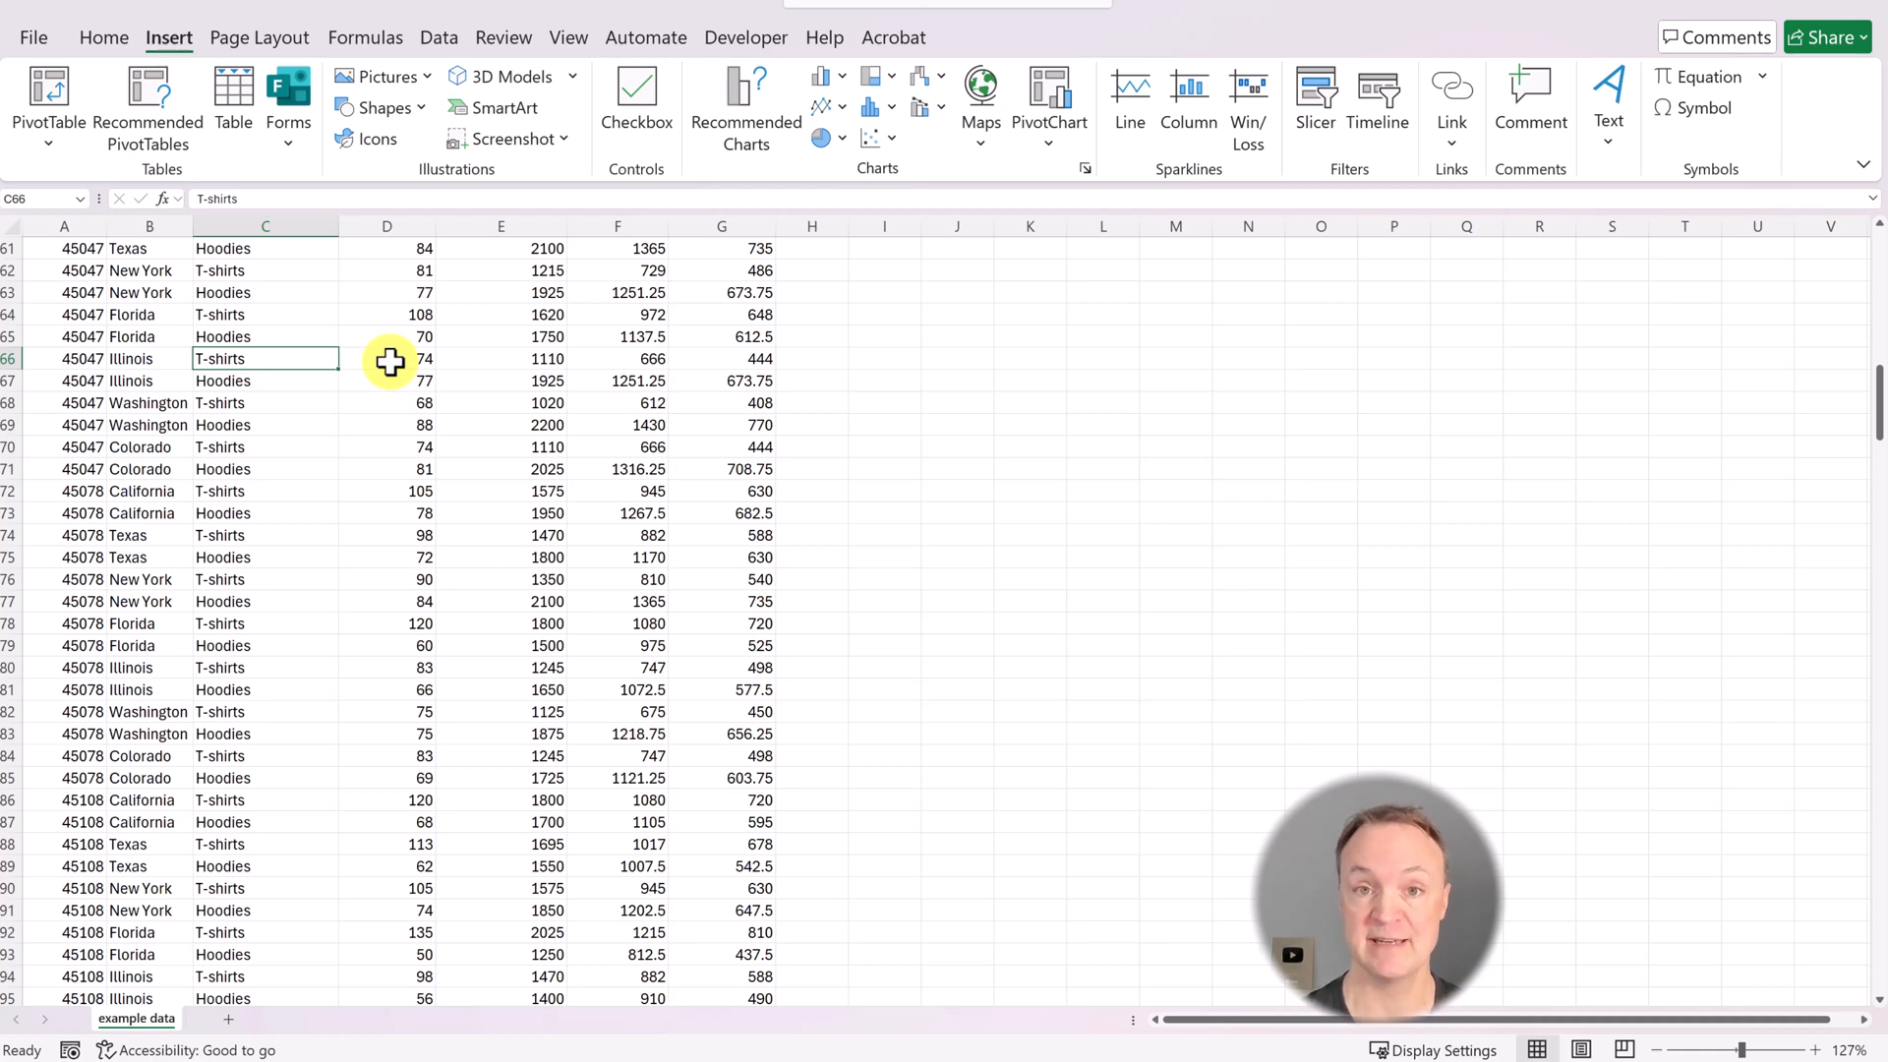
{"action": "key", "text": "ctrl+t"}
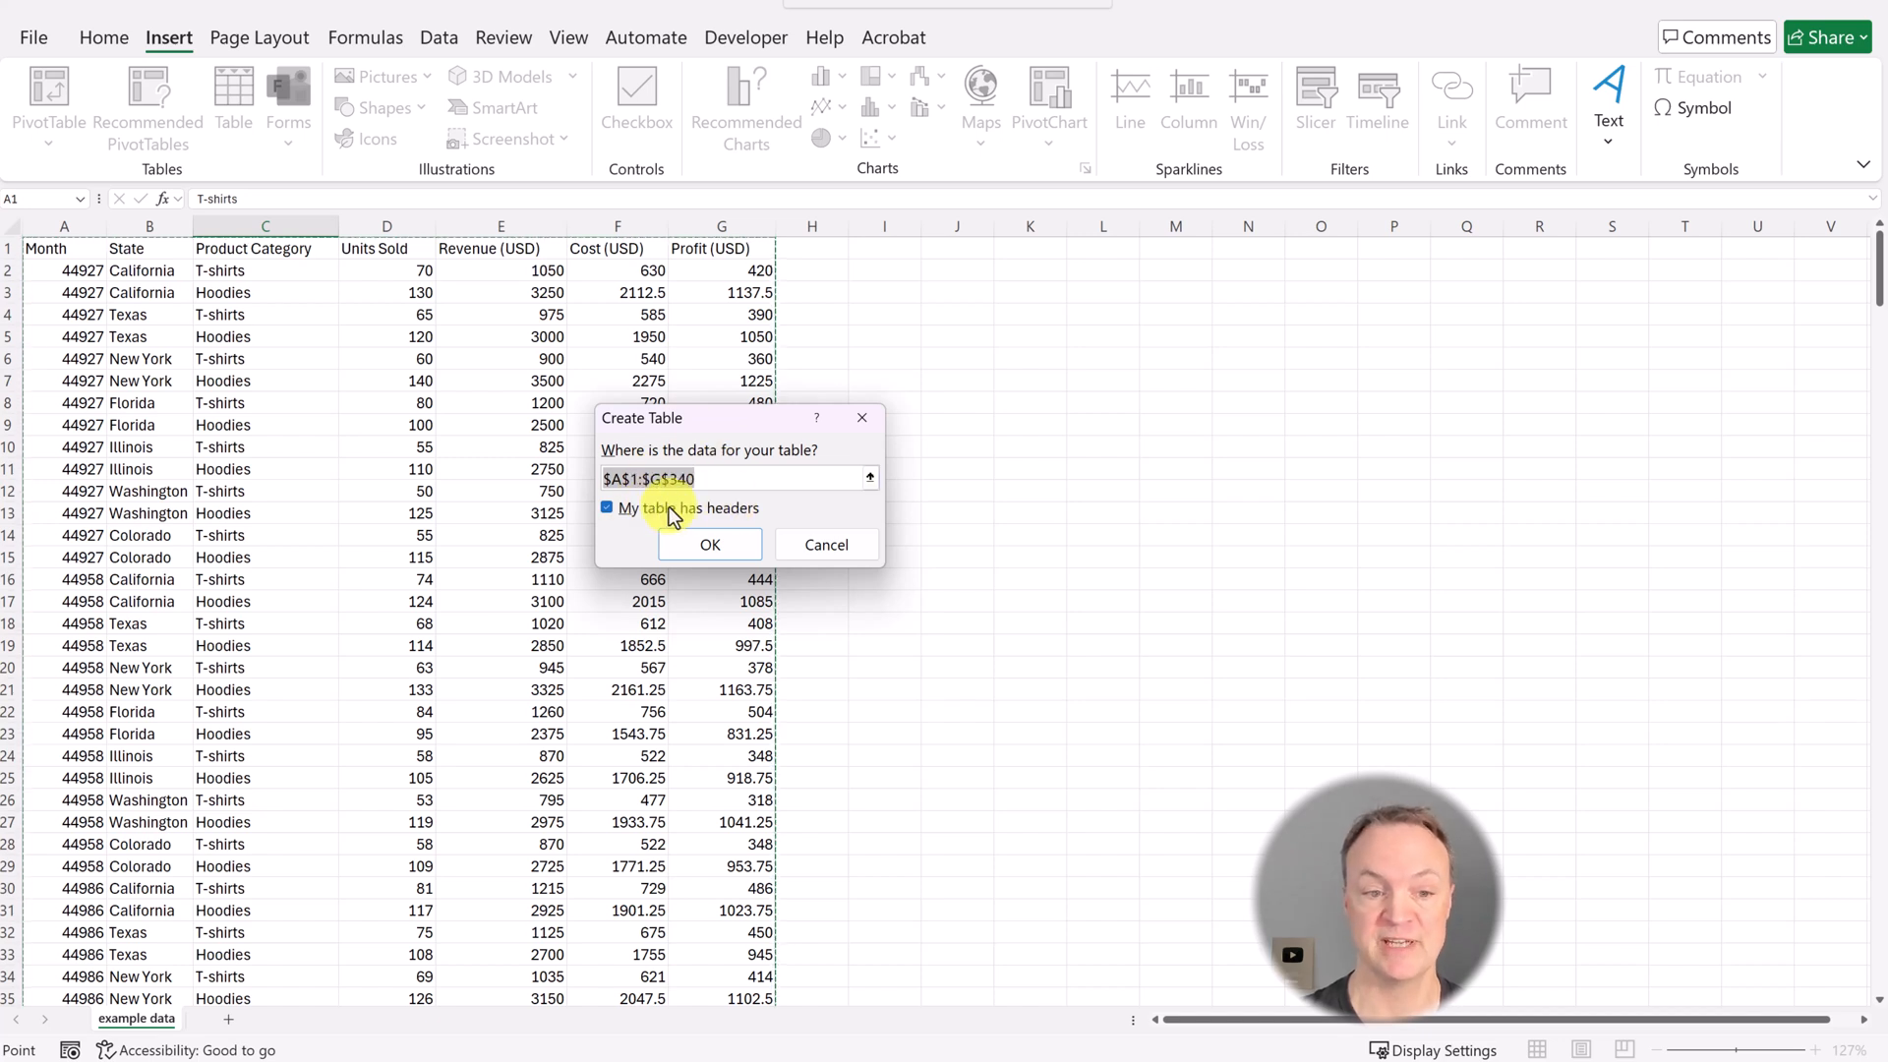
{"action": "left_click", "coordinate": [623, 515]}
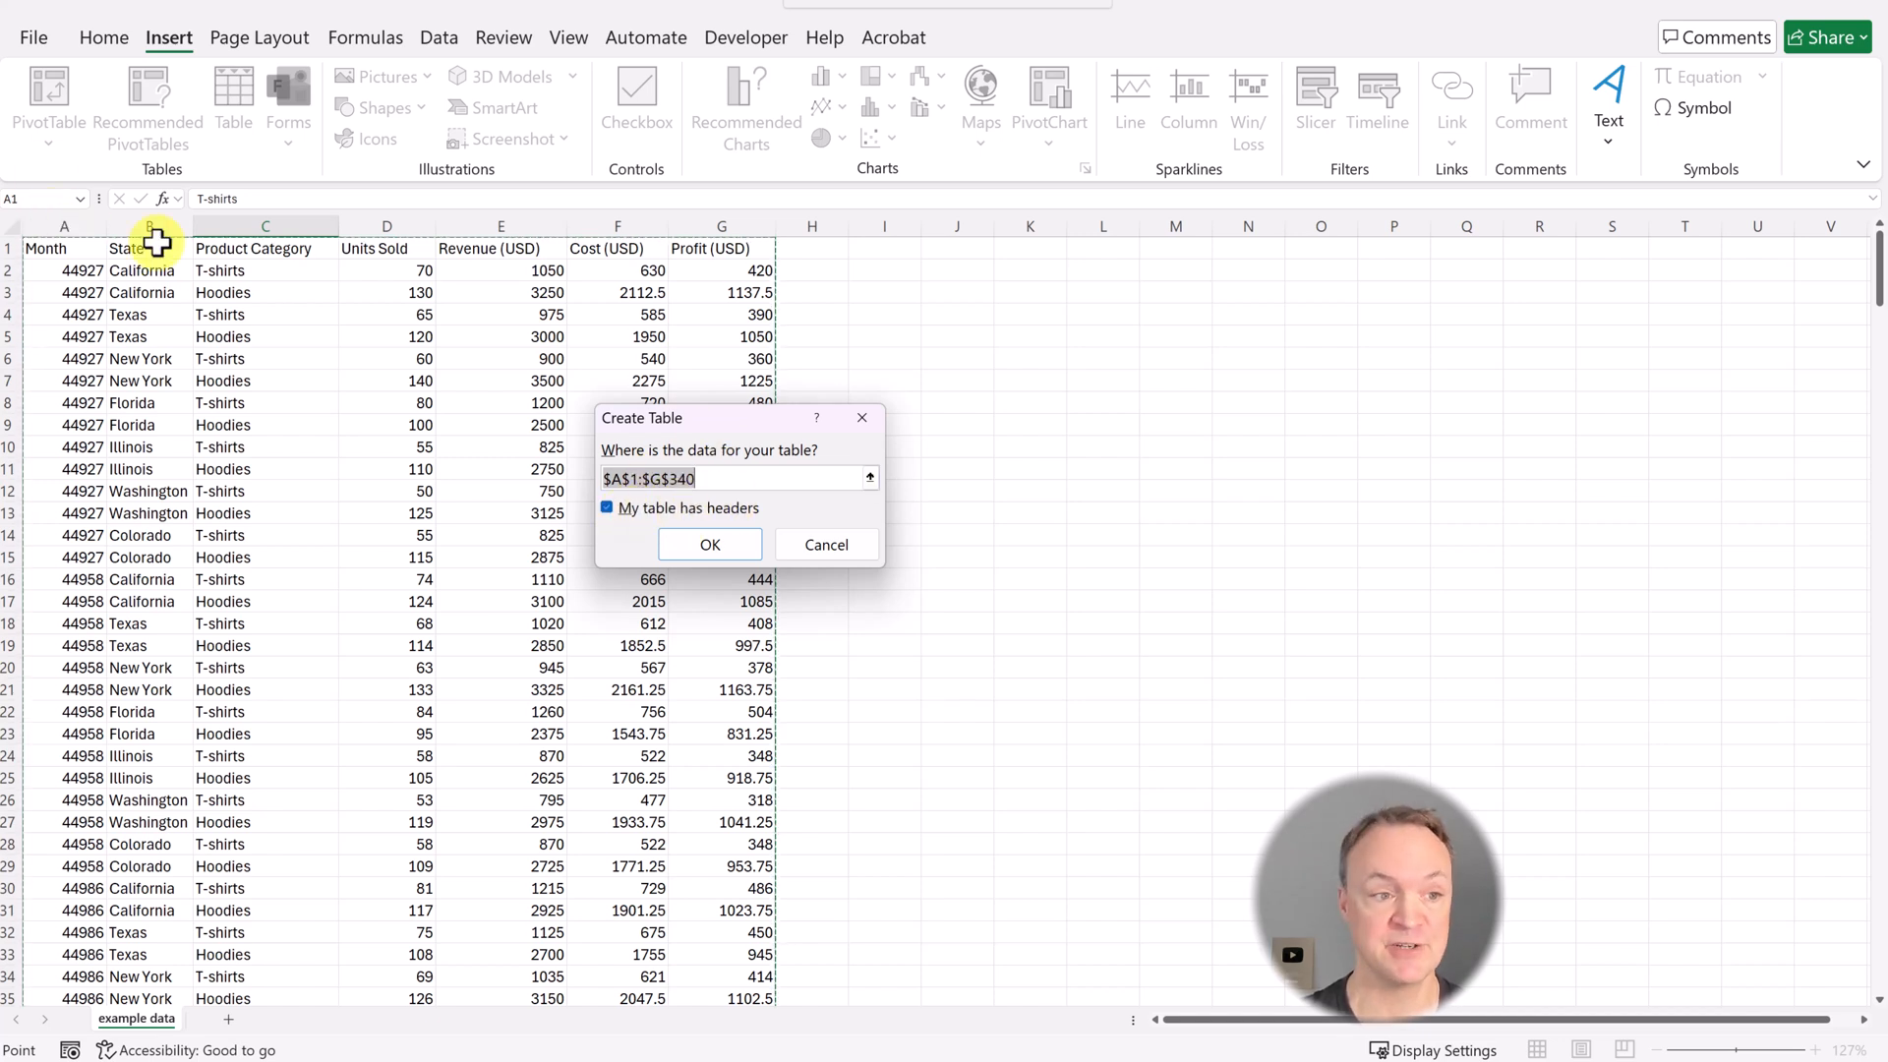
{"action": "left_click", "coordinate": [743, 546]}
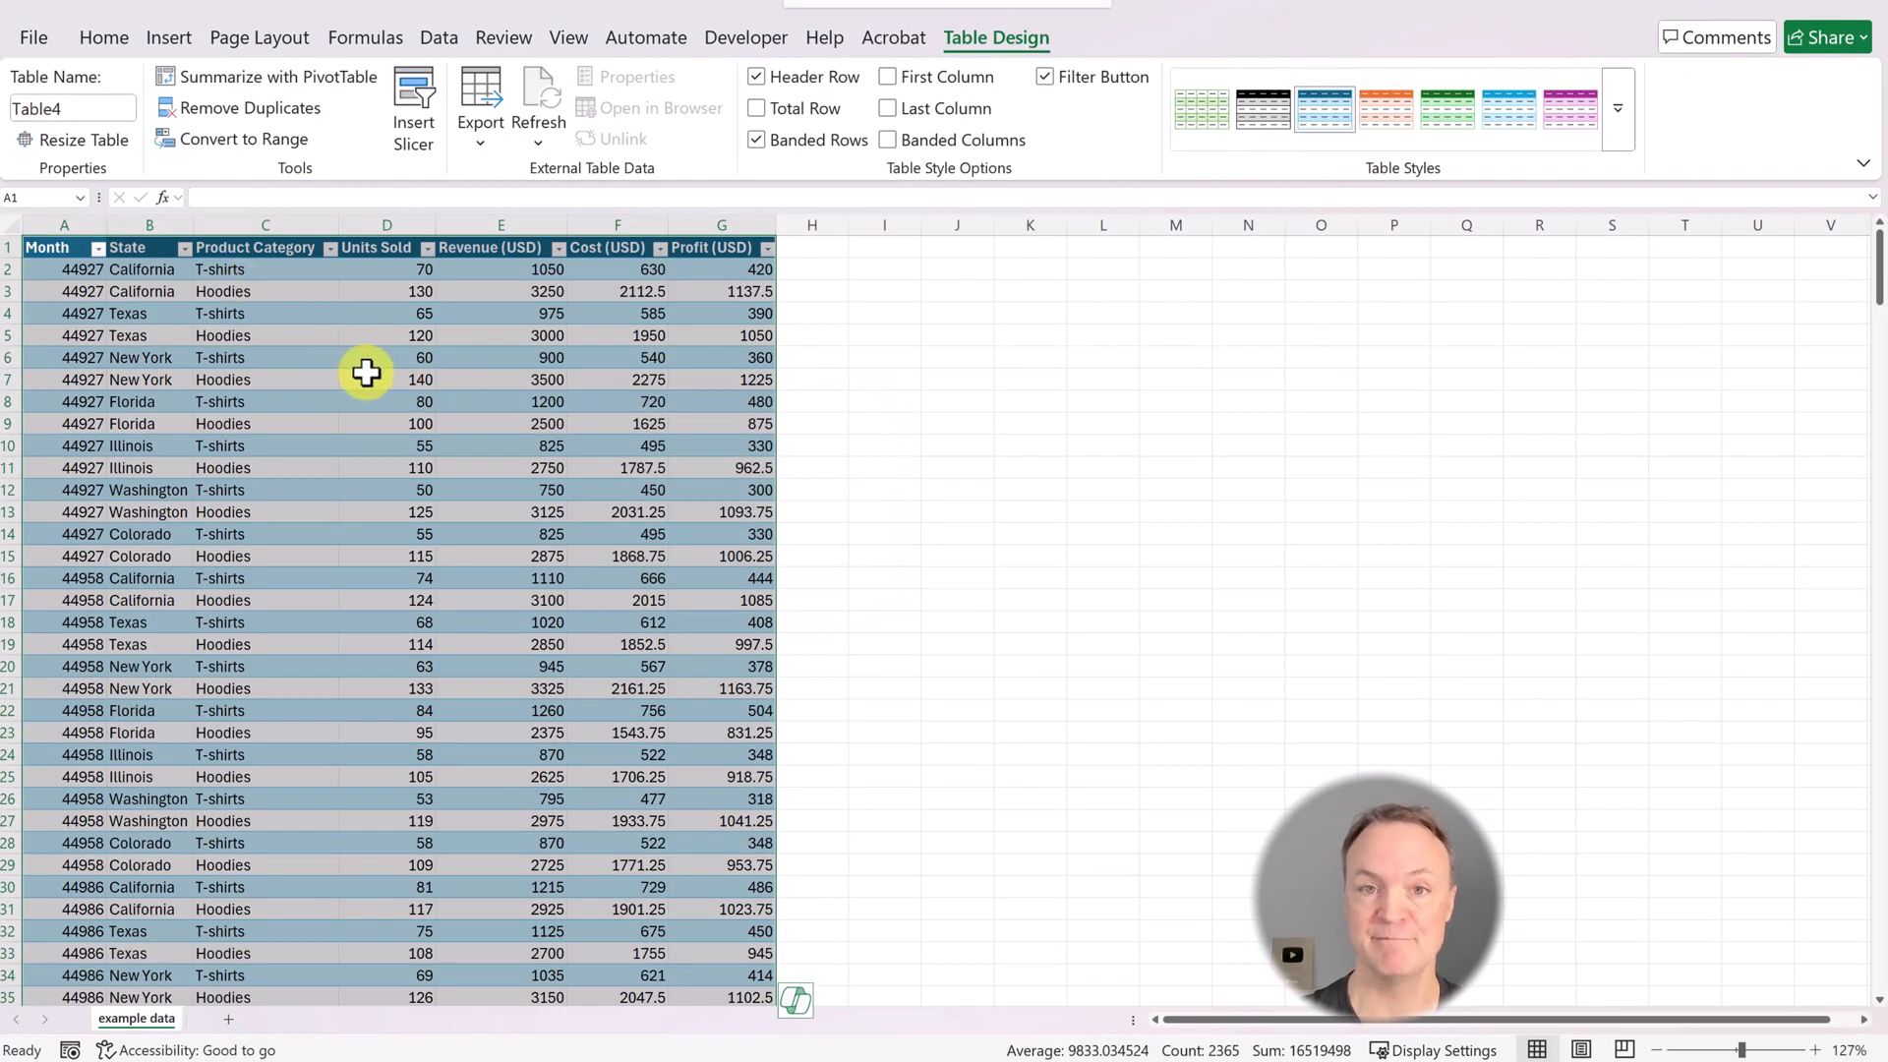
Rename the new data table as Sales.
{"action": "left_click", "coordinate": [78, 103]}
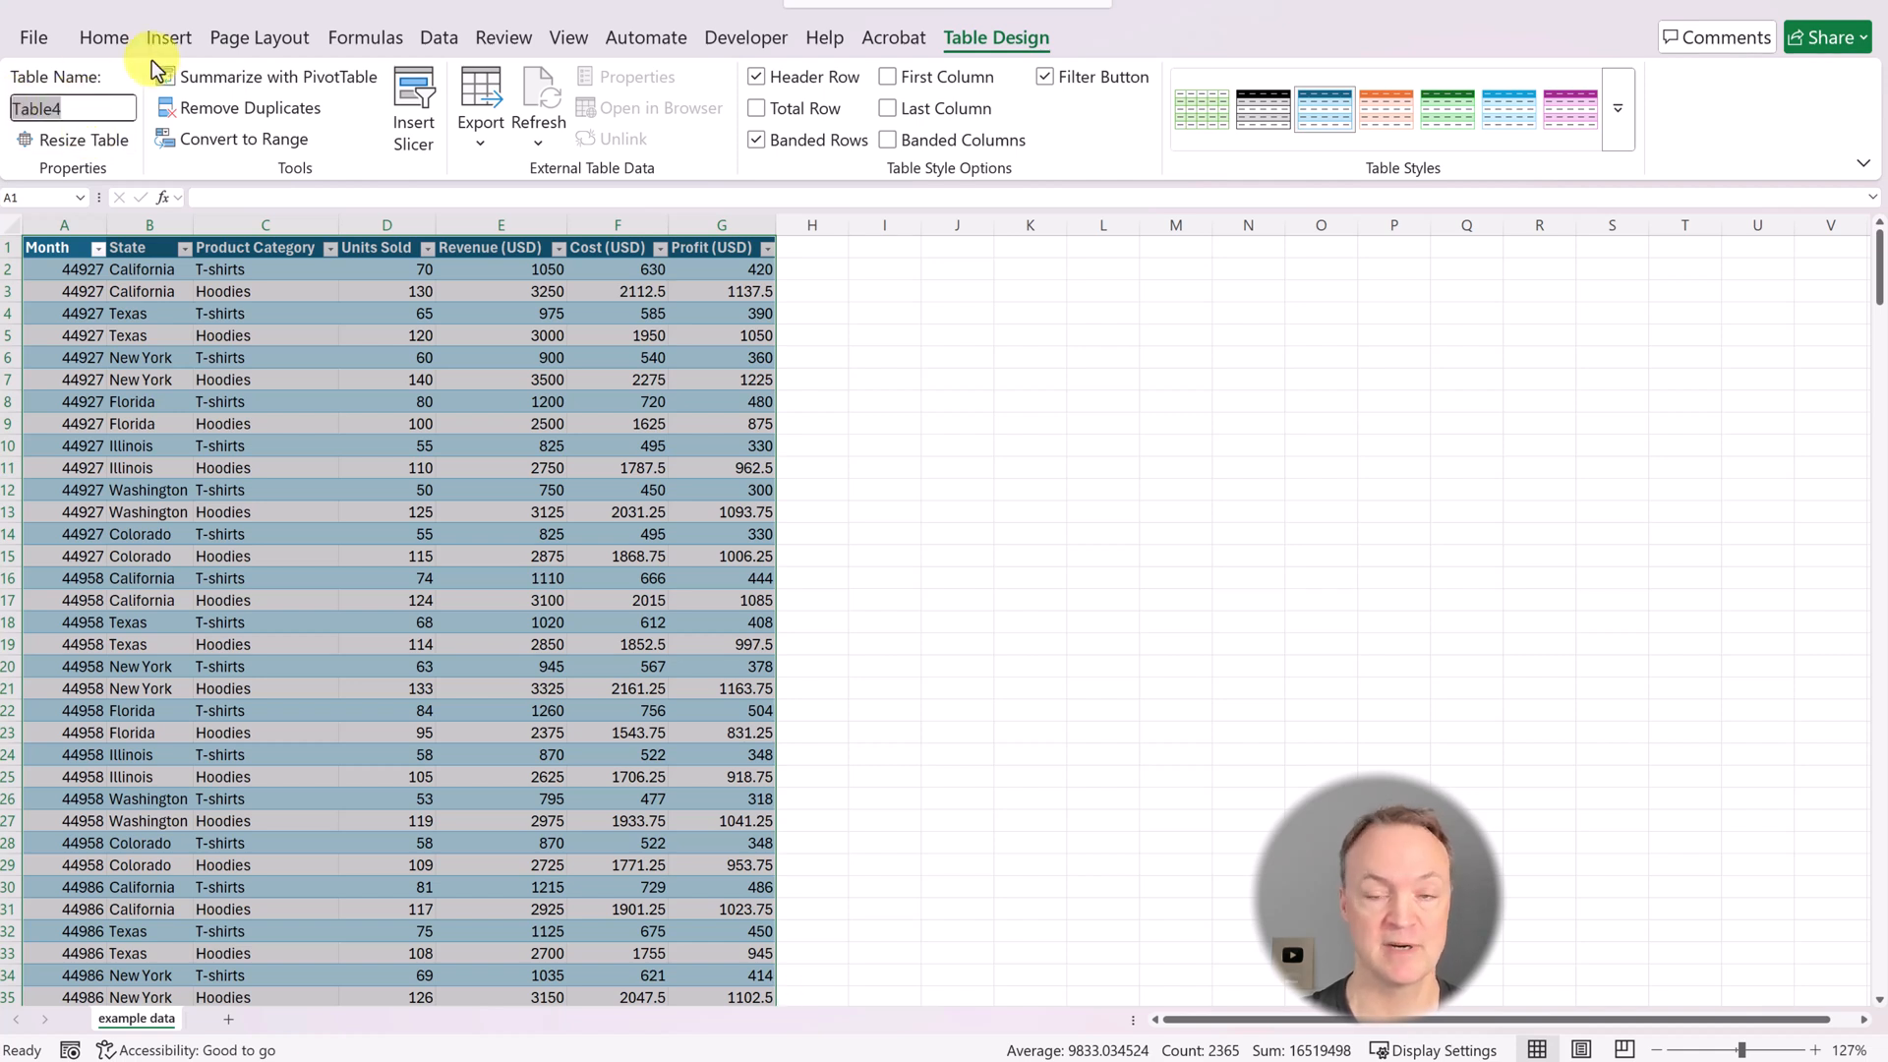
{"action": "type", "text": "Sales"}
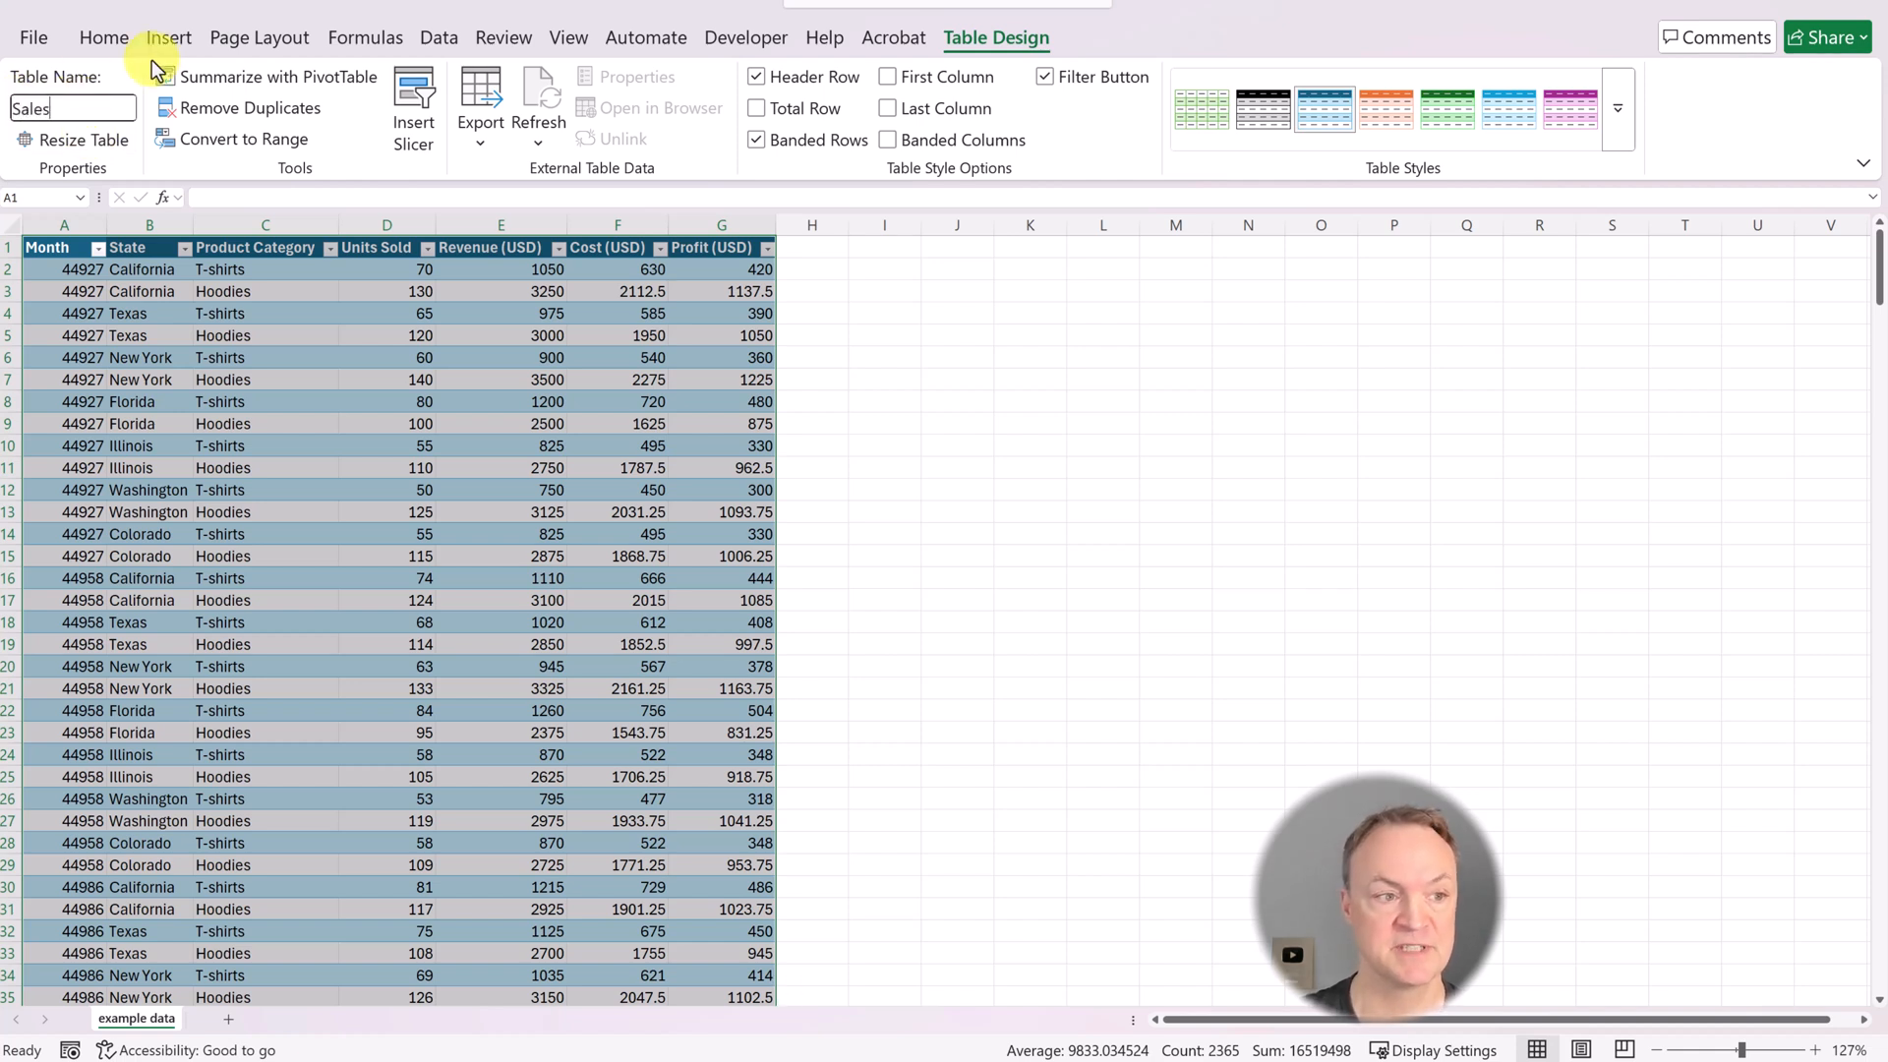
{"action": "key", "text": "Return"}
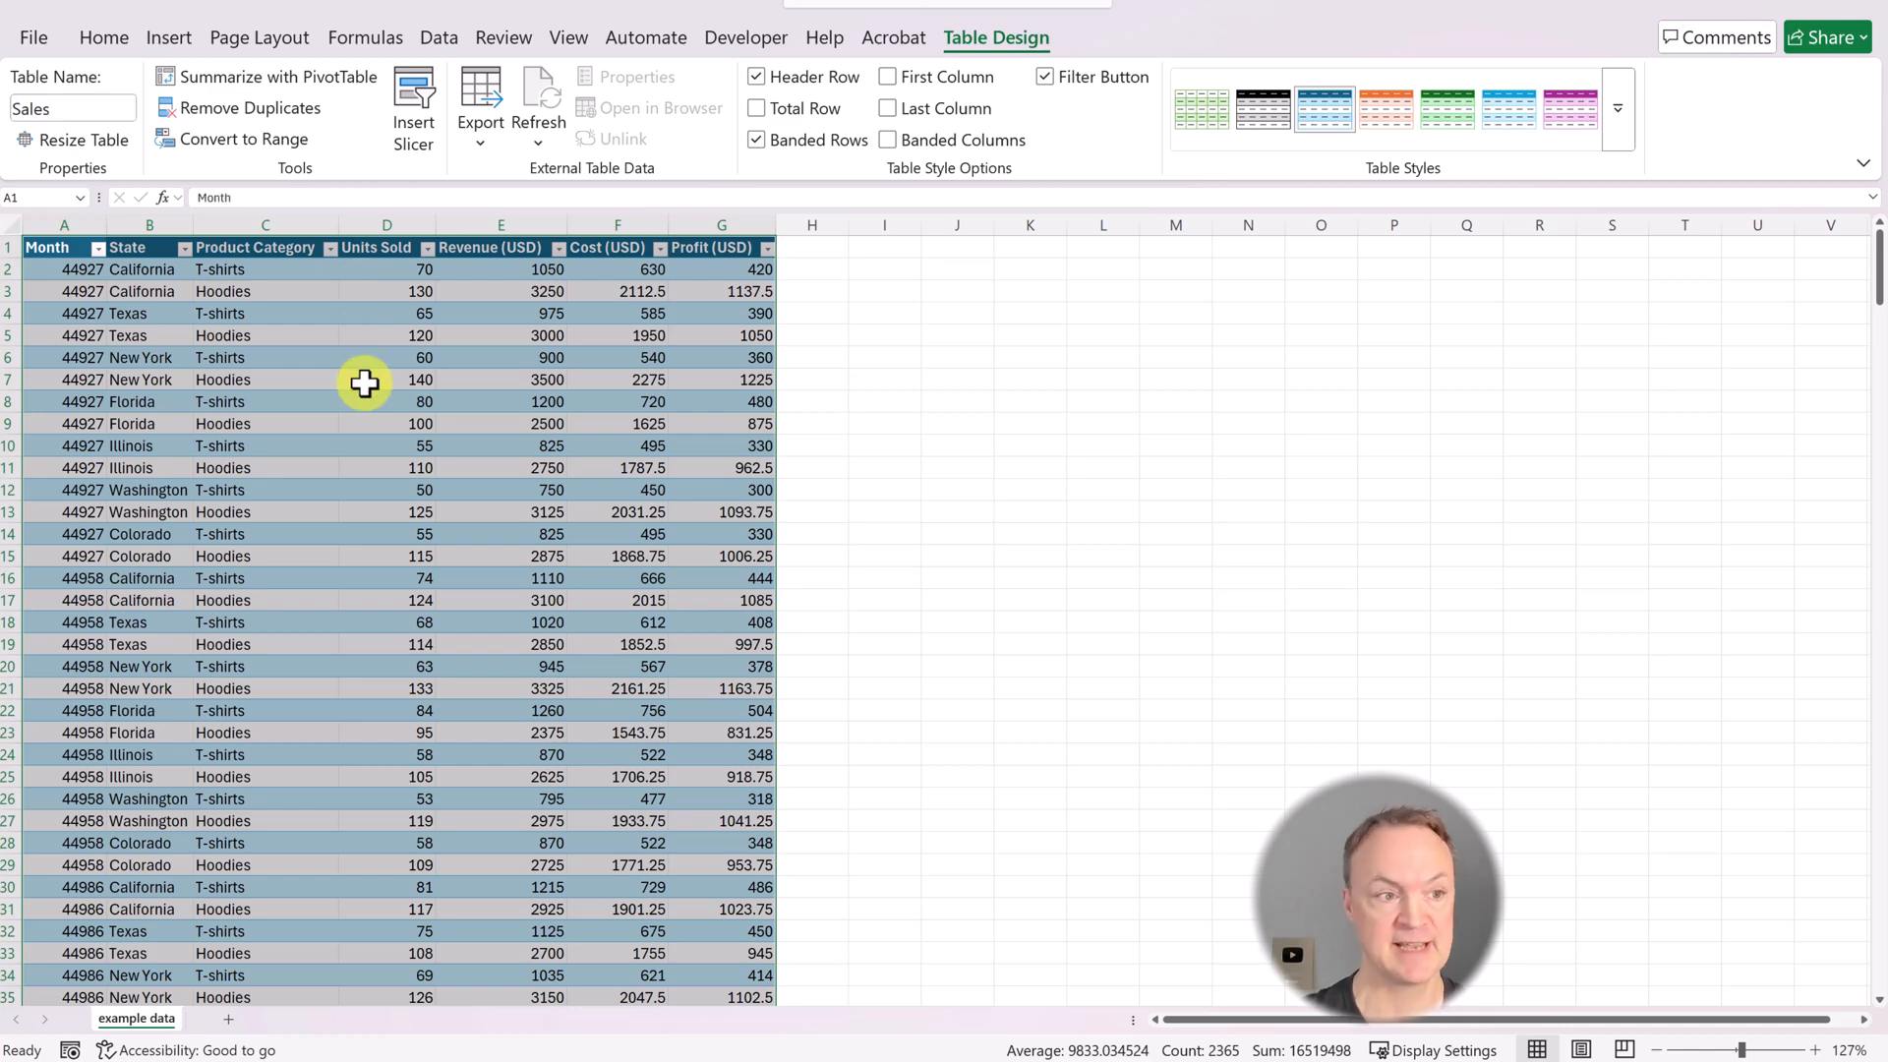
Insert a PivotTable based on the Sales table on a new worksheet.
{"action": "left_click", "coordinate": [500, 490]}
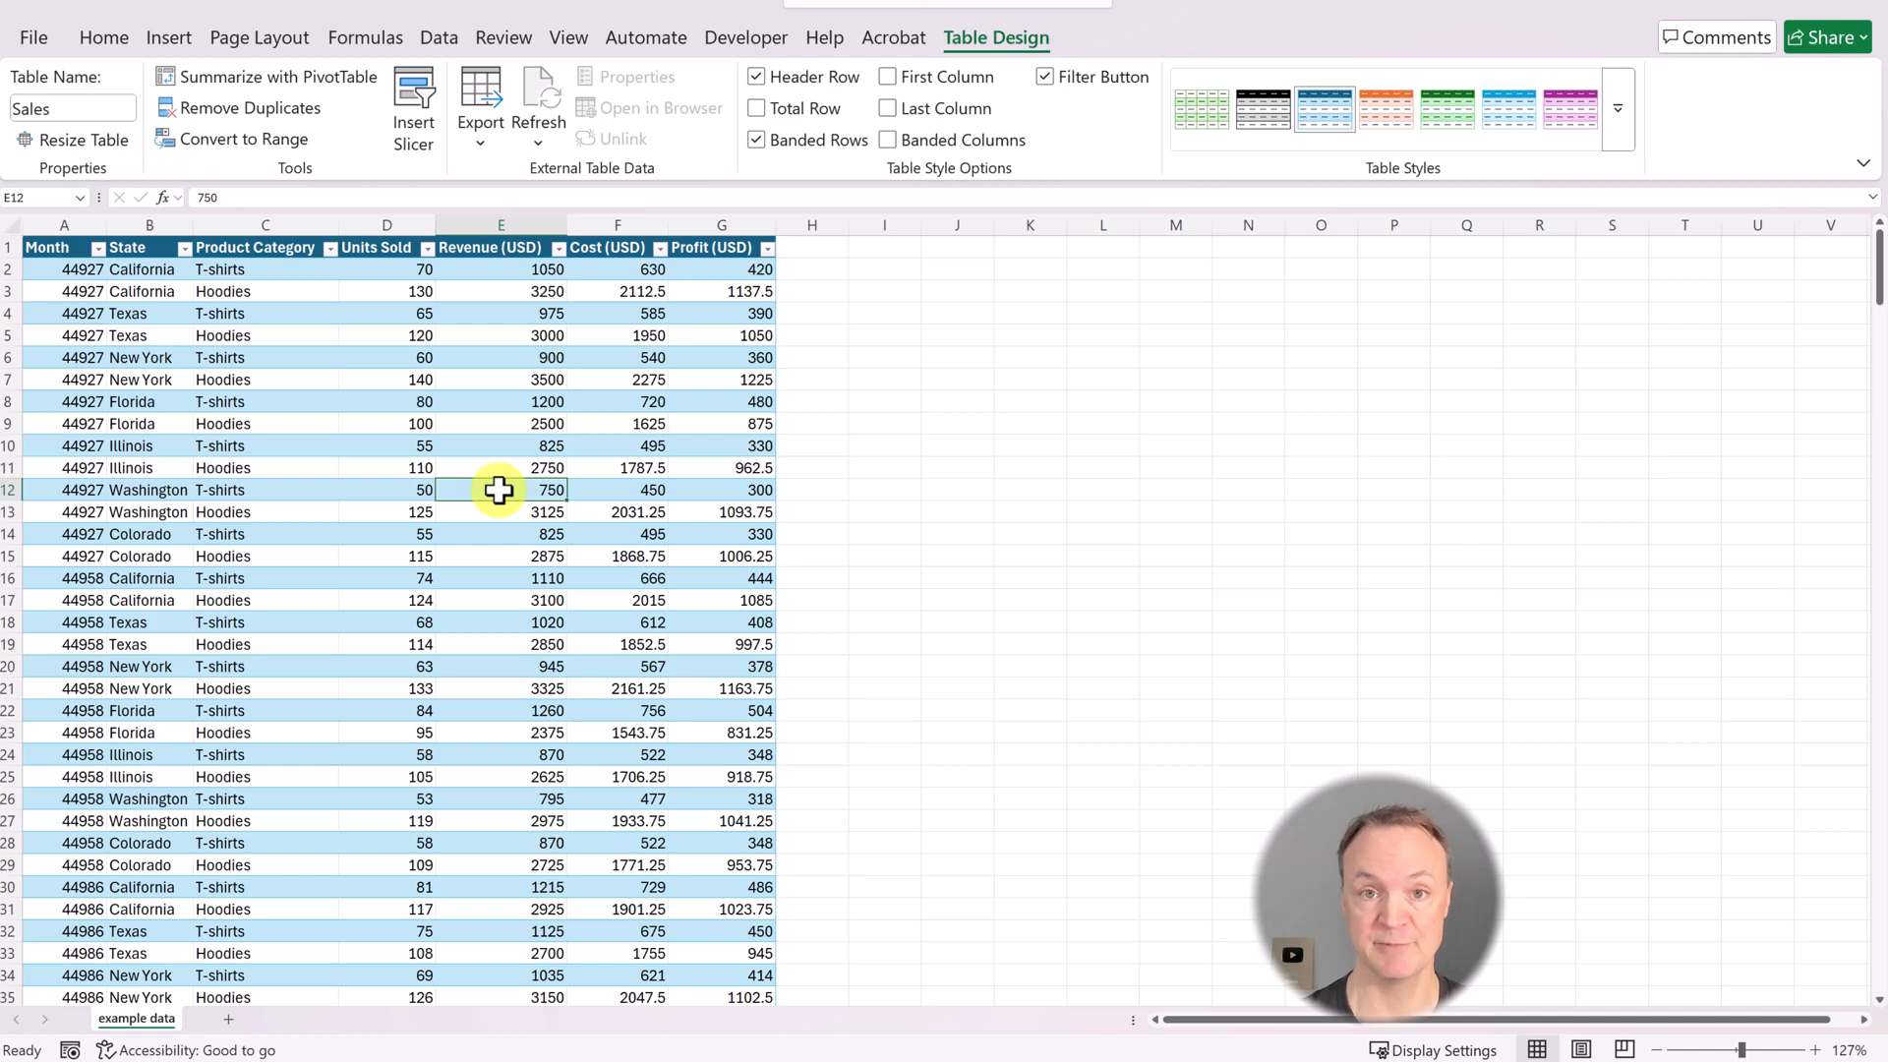
{"action": "left_click", "coordinate": [169, 37]}
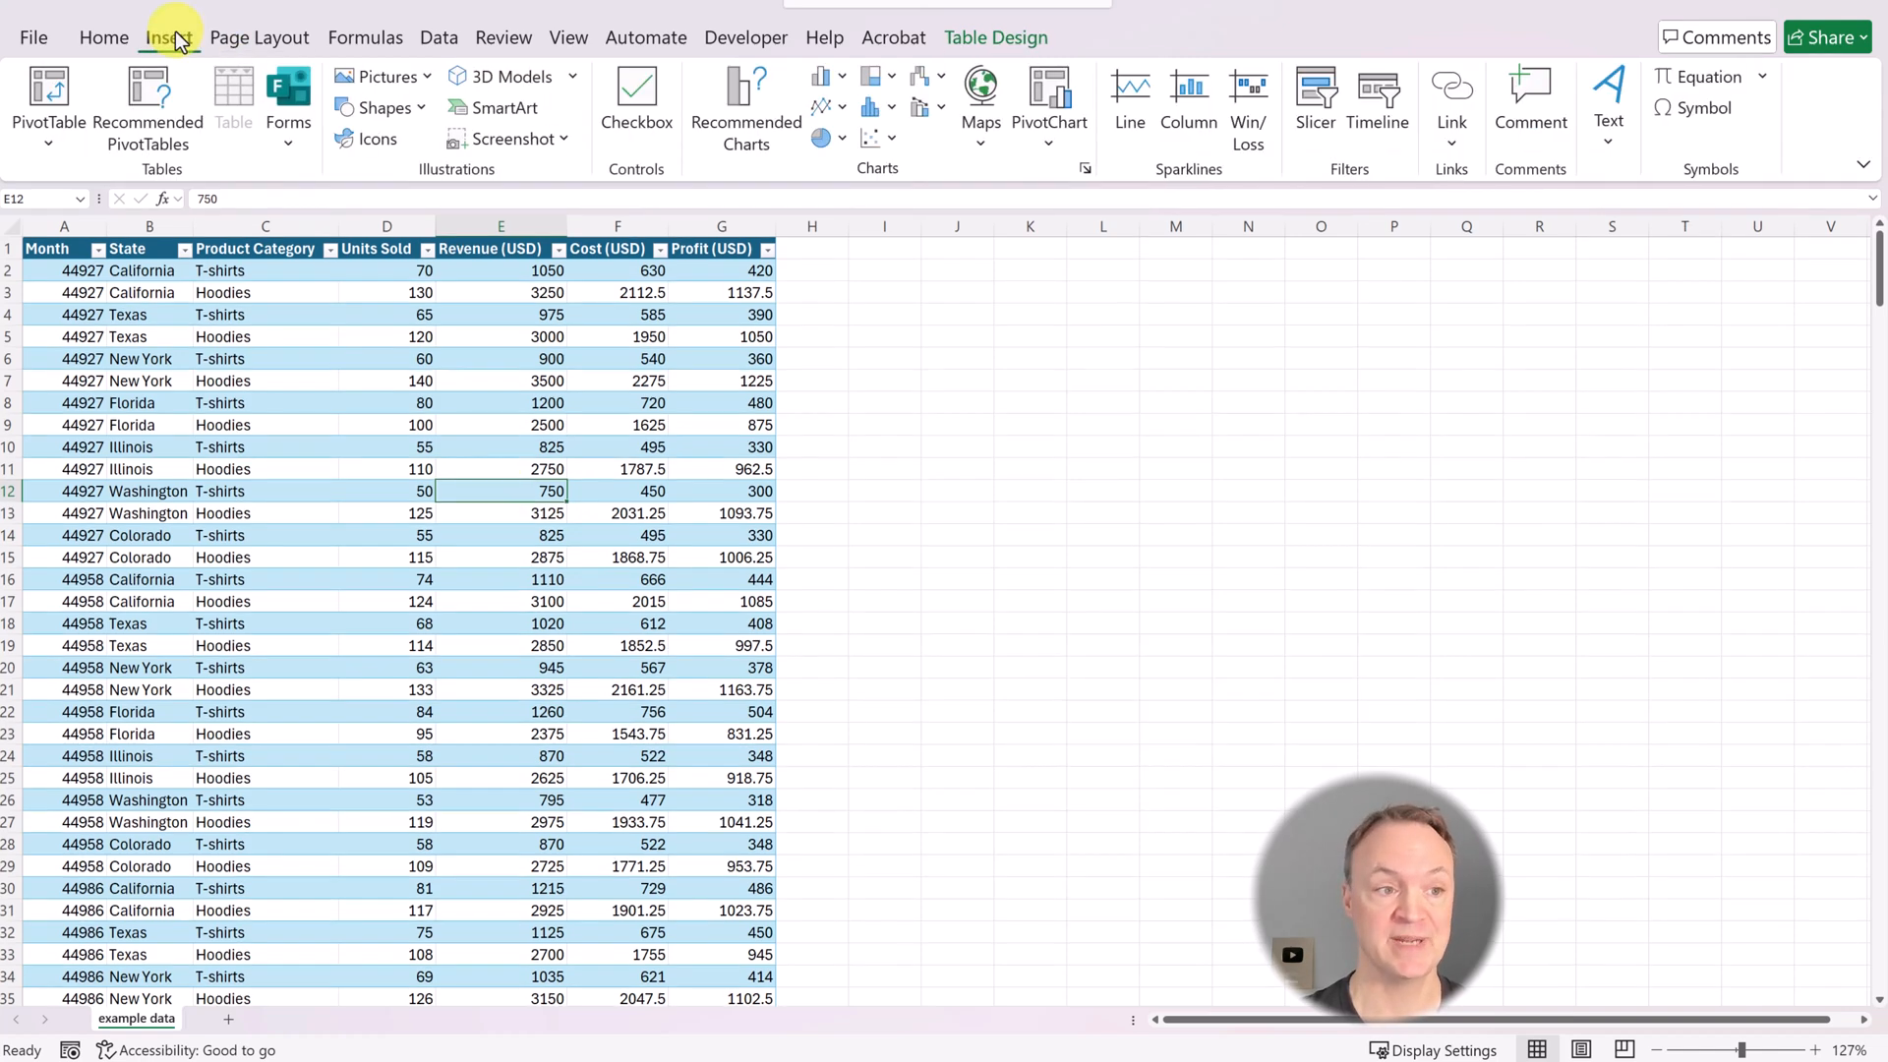
{"action": "left_click", "coordinate": [45, 116]}
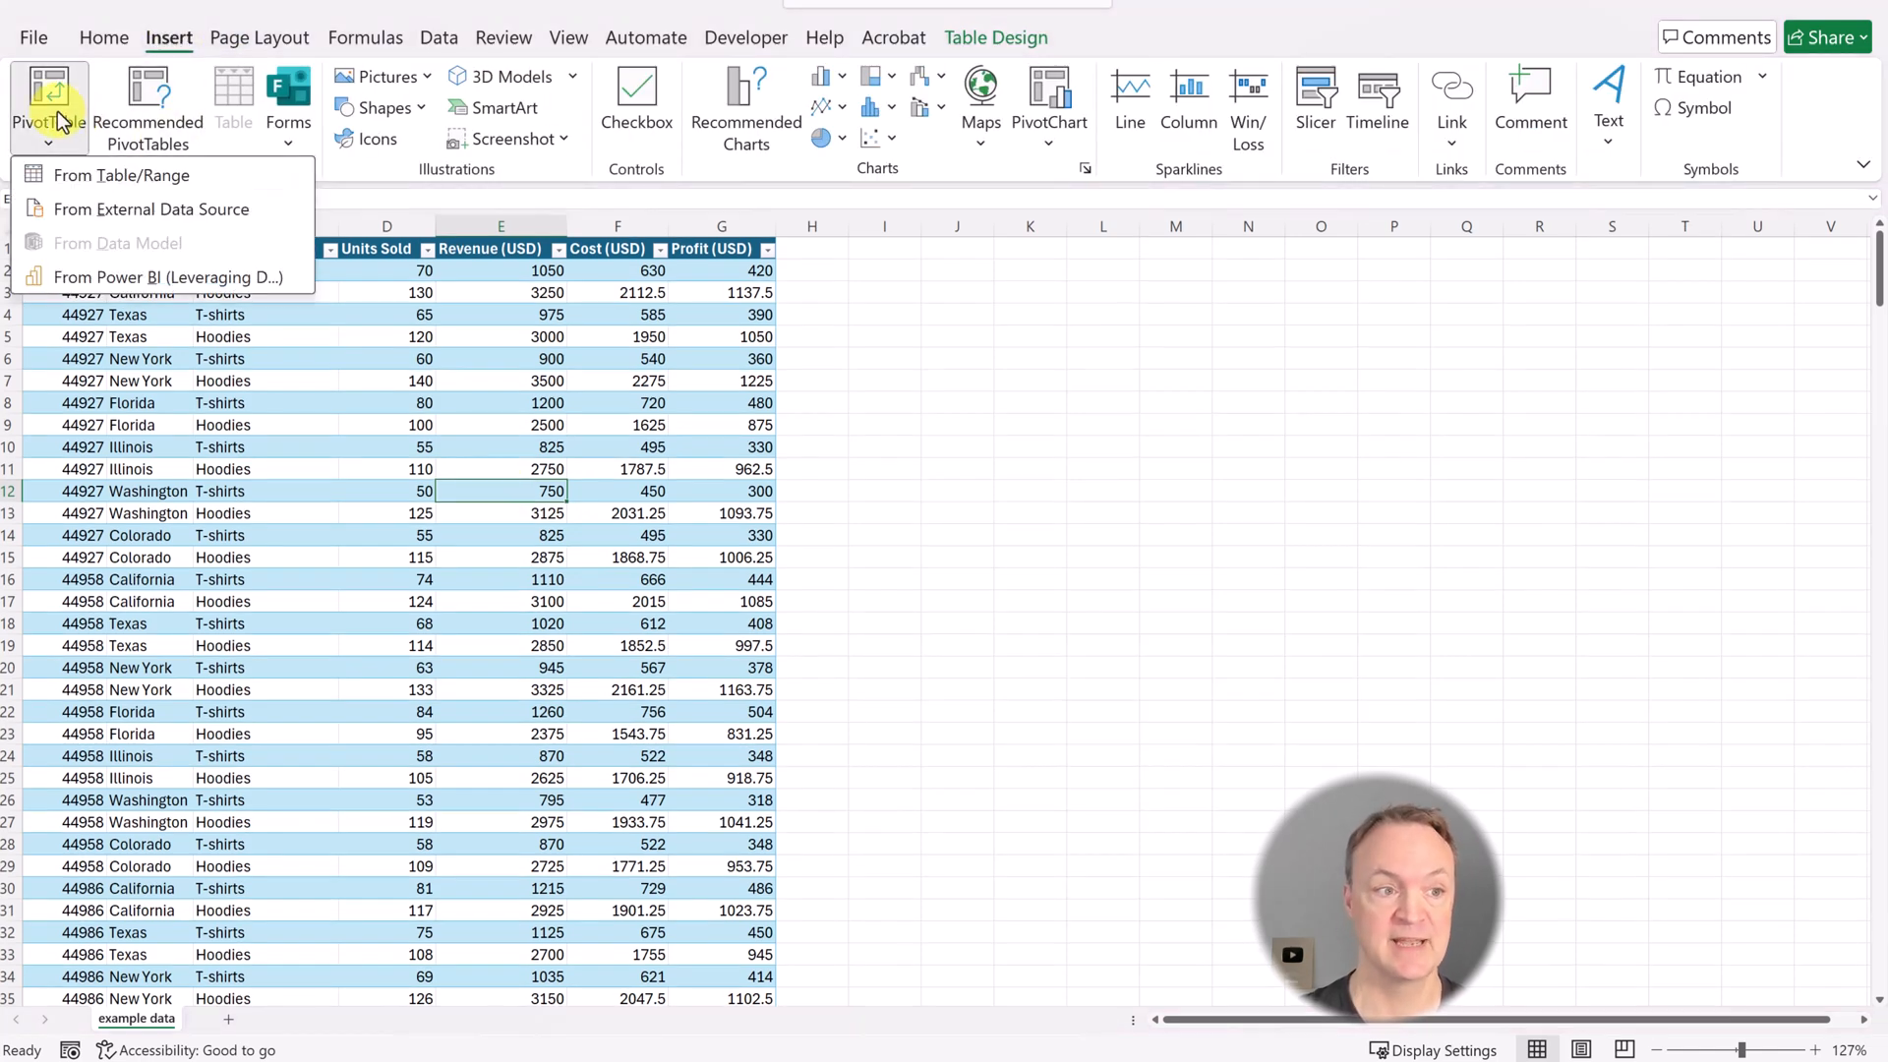
{"action": "left_click", "coordinate": [122, 177]}
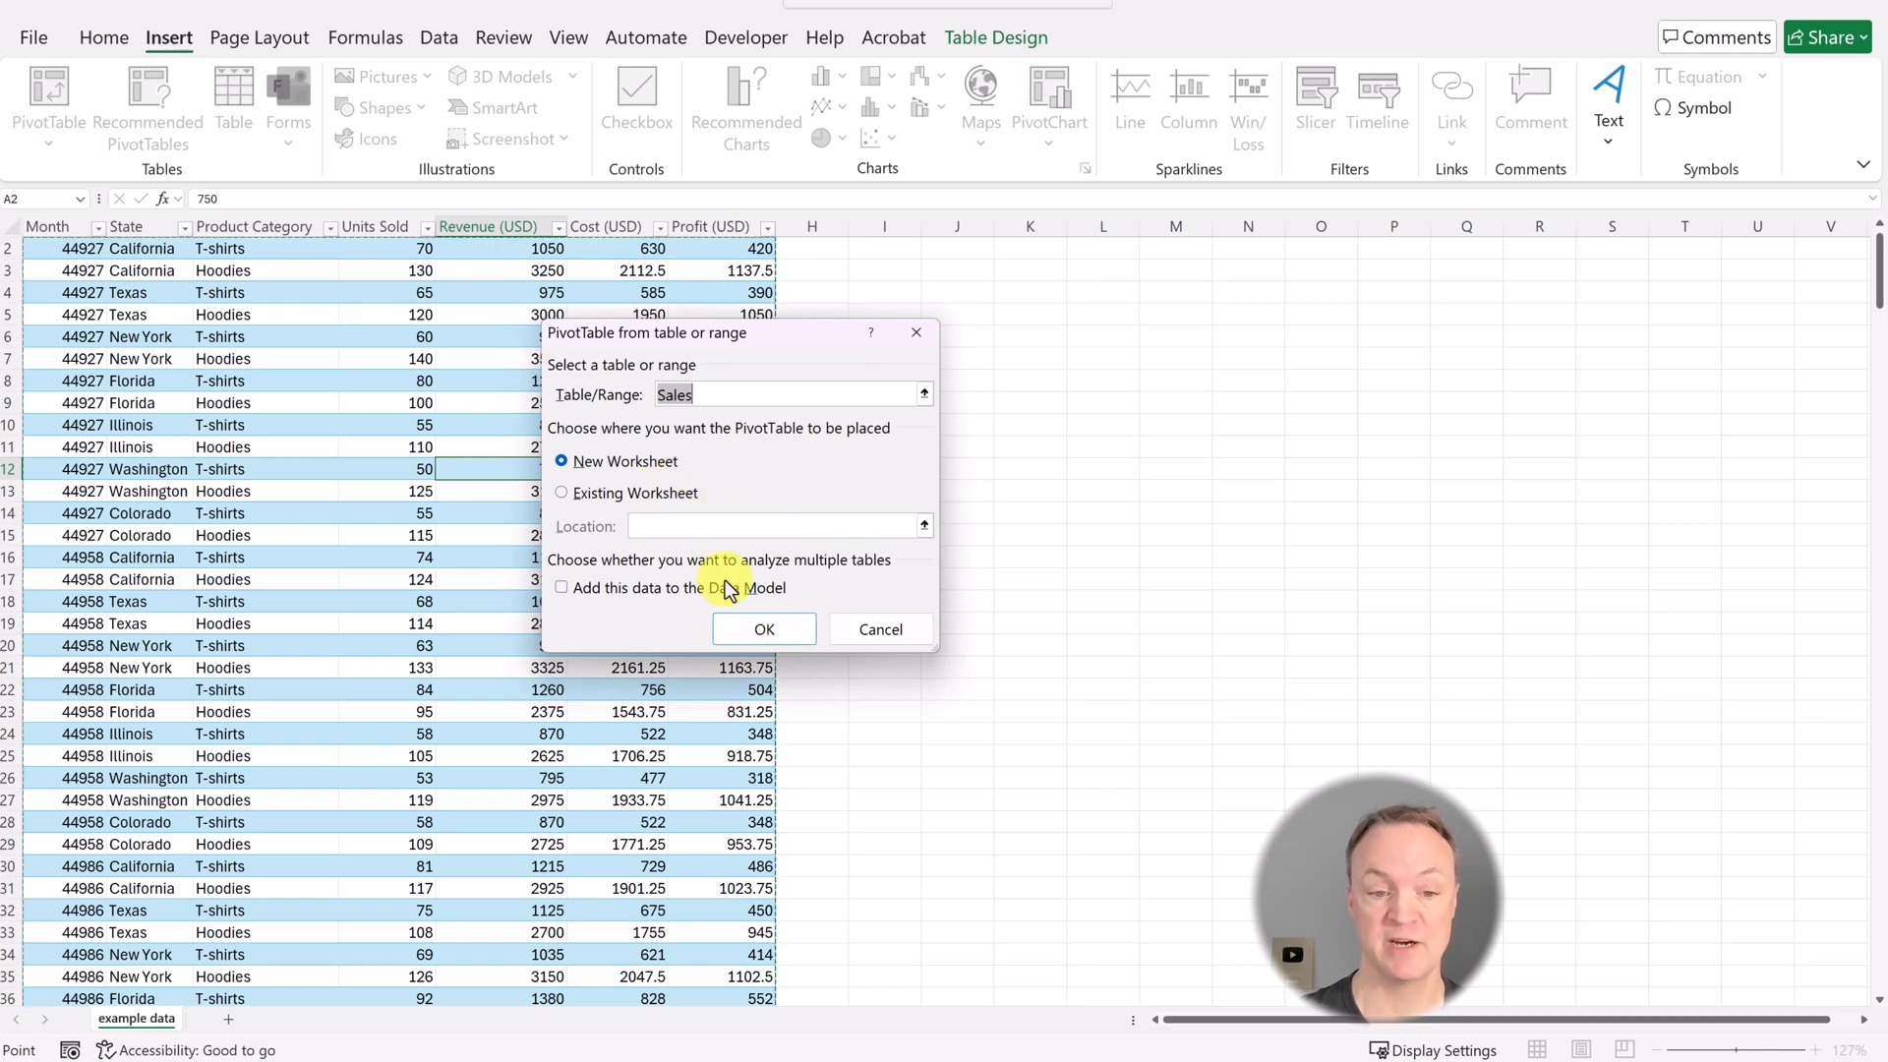
{"action": "left_click", "coordinate": [772, 630]}
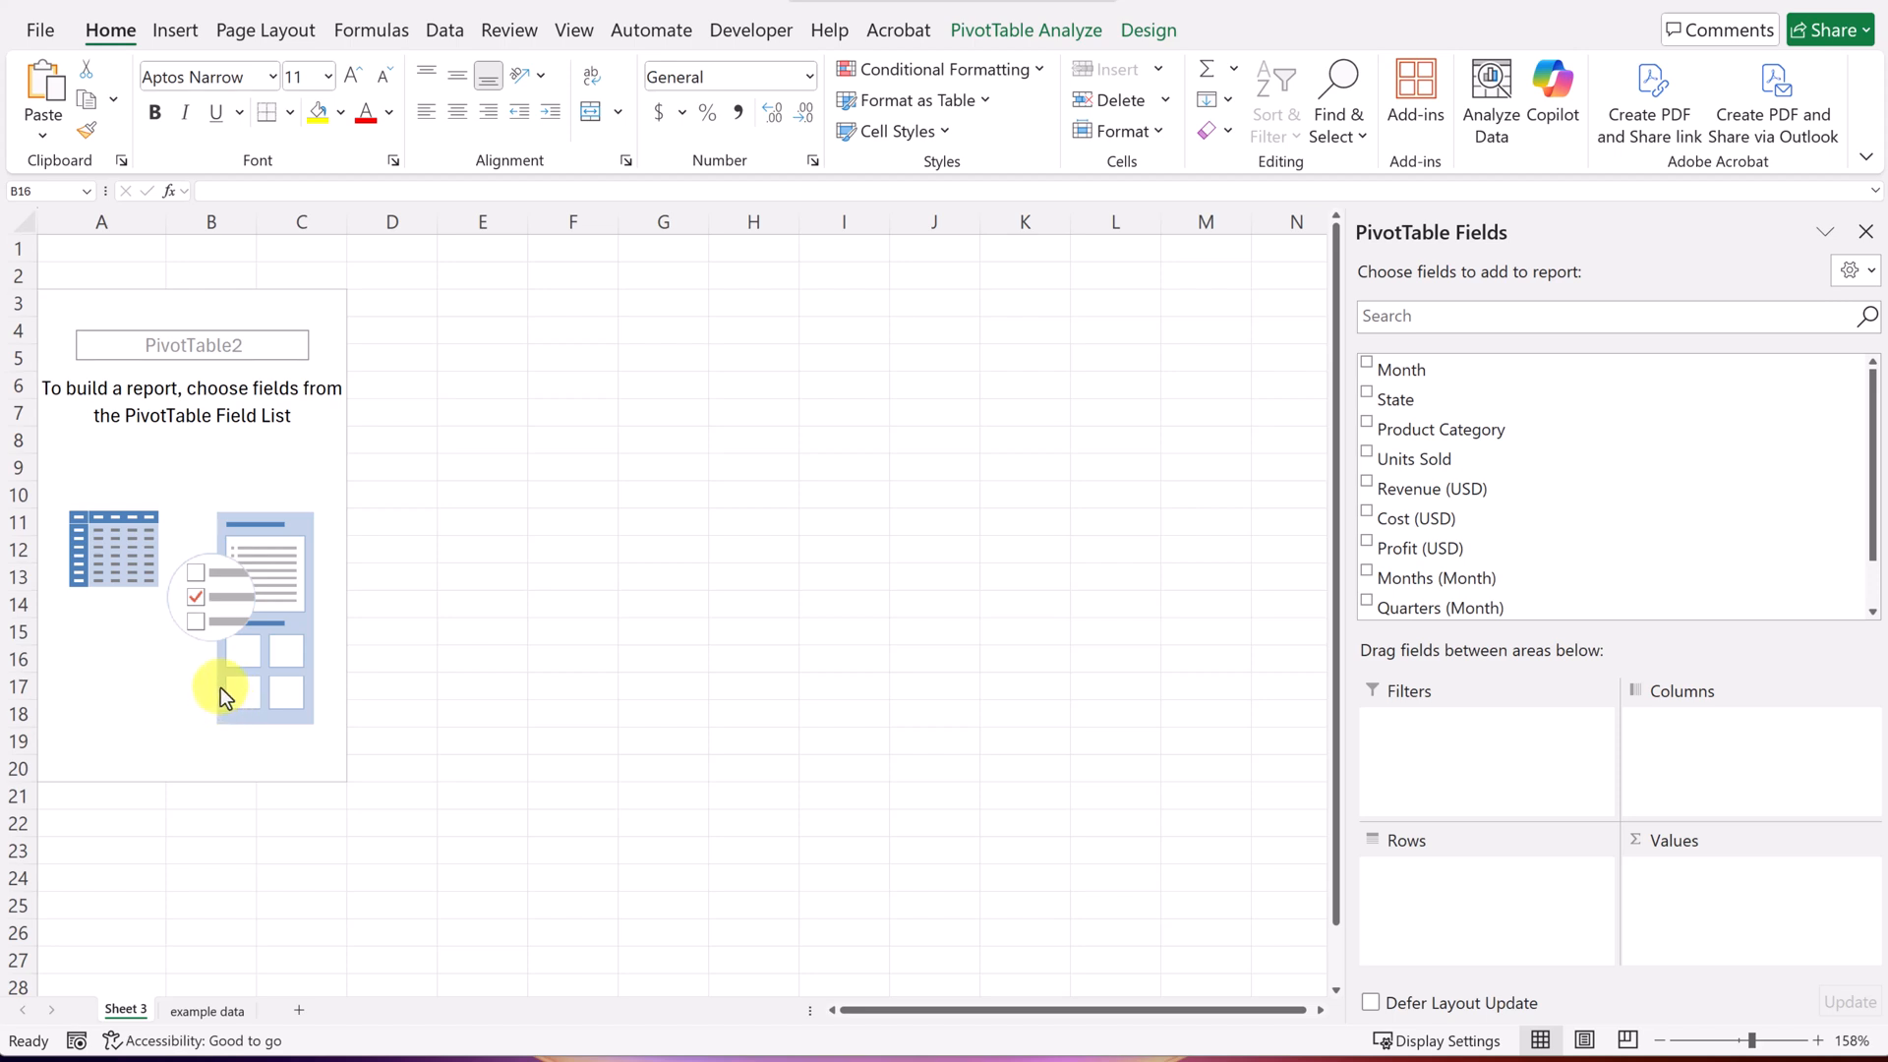
Rename the new PivotTable worksheet as Revenue Trend.
{"action": "double_click", "coordinate": [120, 1010]}
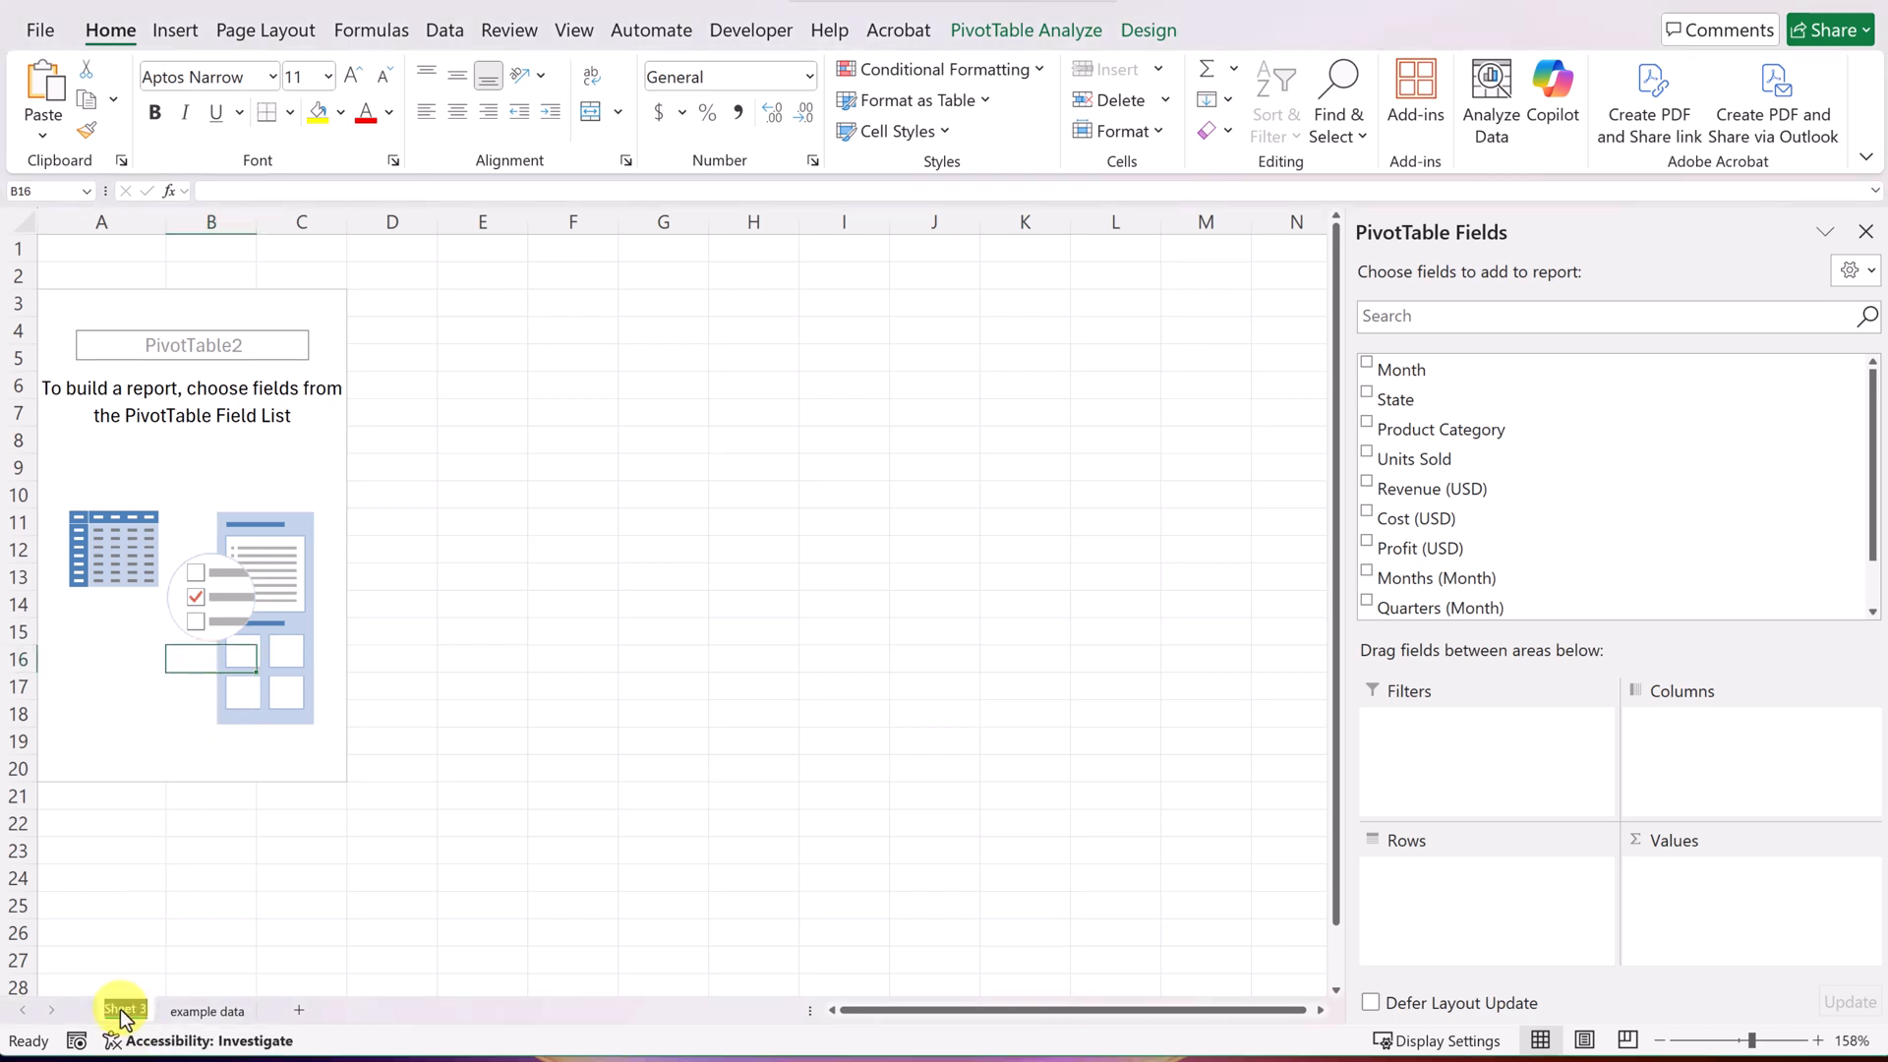
{"action": "type", "text": "Revenue Trend"}
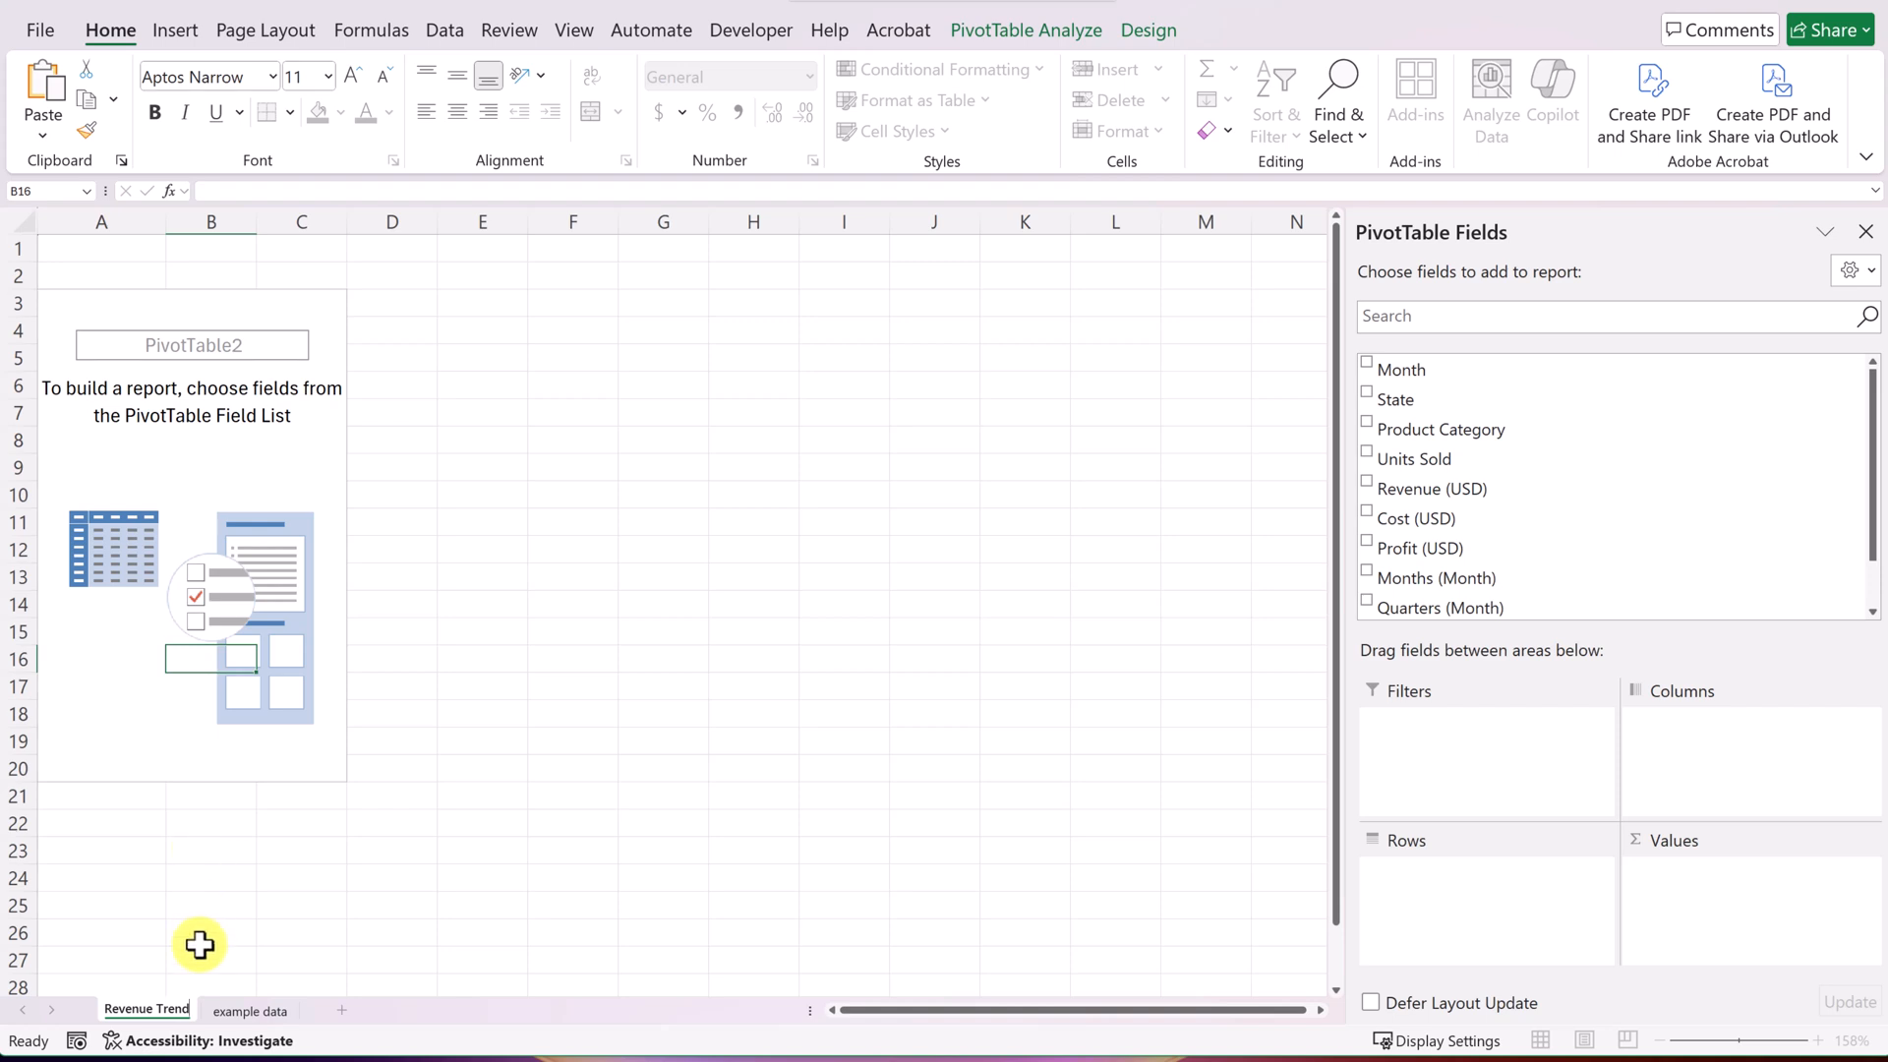
{"action": "left_click", "coordinate": [486, 582]}
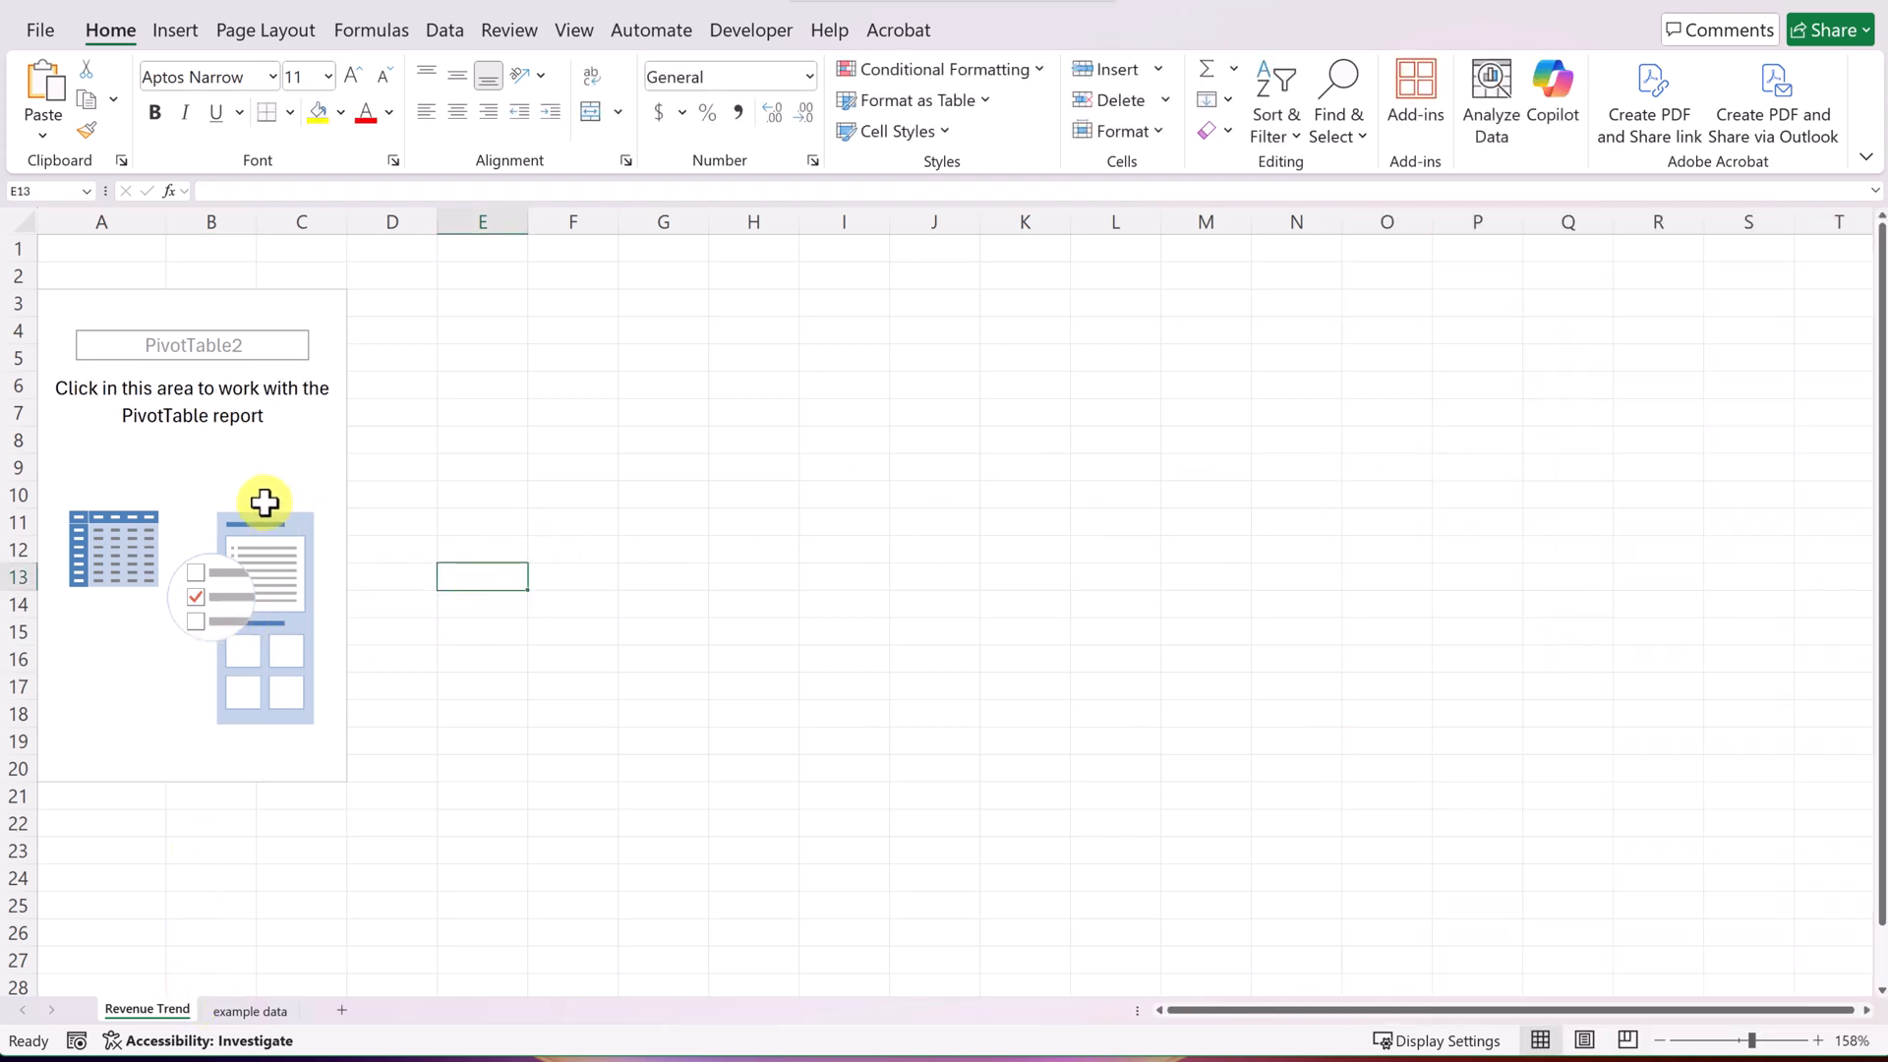
Lay out the PivotTable with Month in rows, Product Category in columns and Revenue (USD) as values, and expand 2024 into its quarters.
{"action": "left_click", "coordinate": [202, 467]}
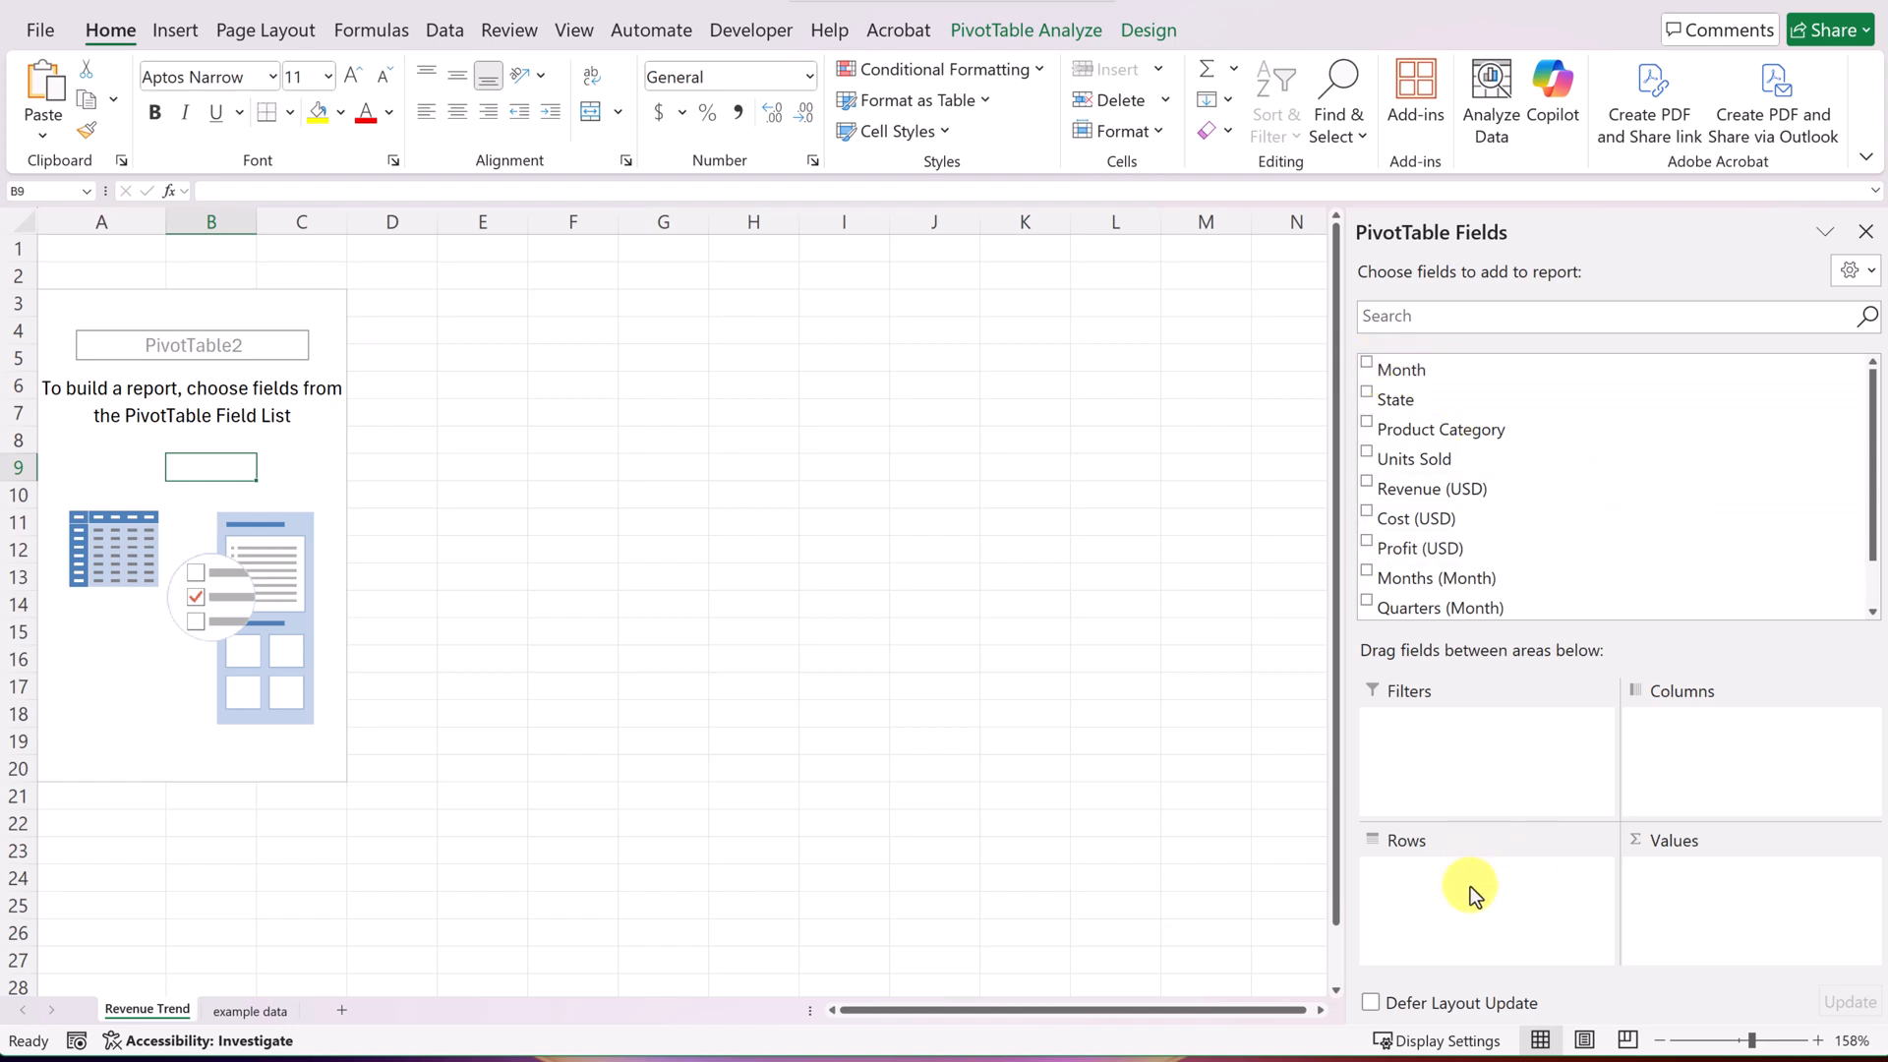
{"action": "left_click_drag", "start_coordinate": [1403, 373], "coordinate": [1414, 905]}
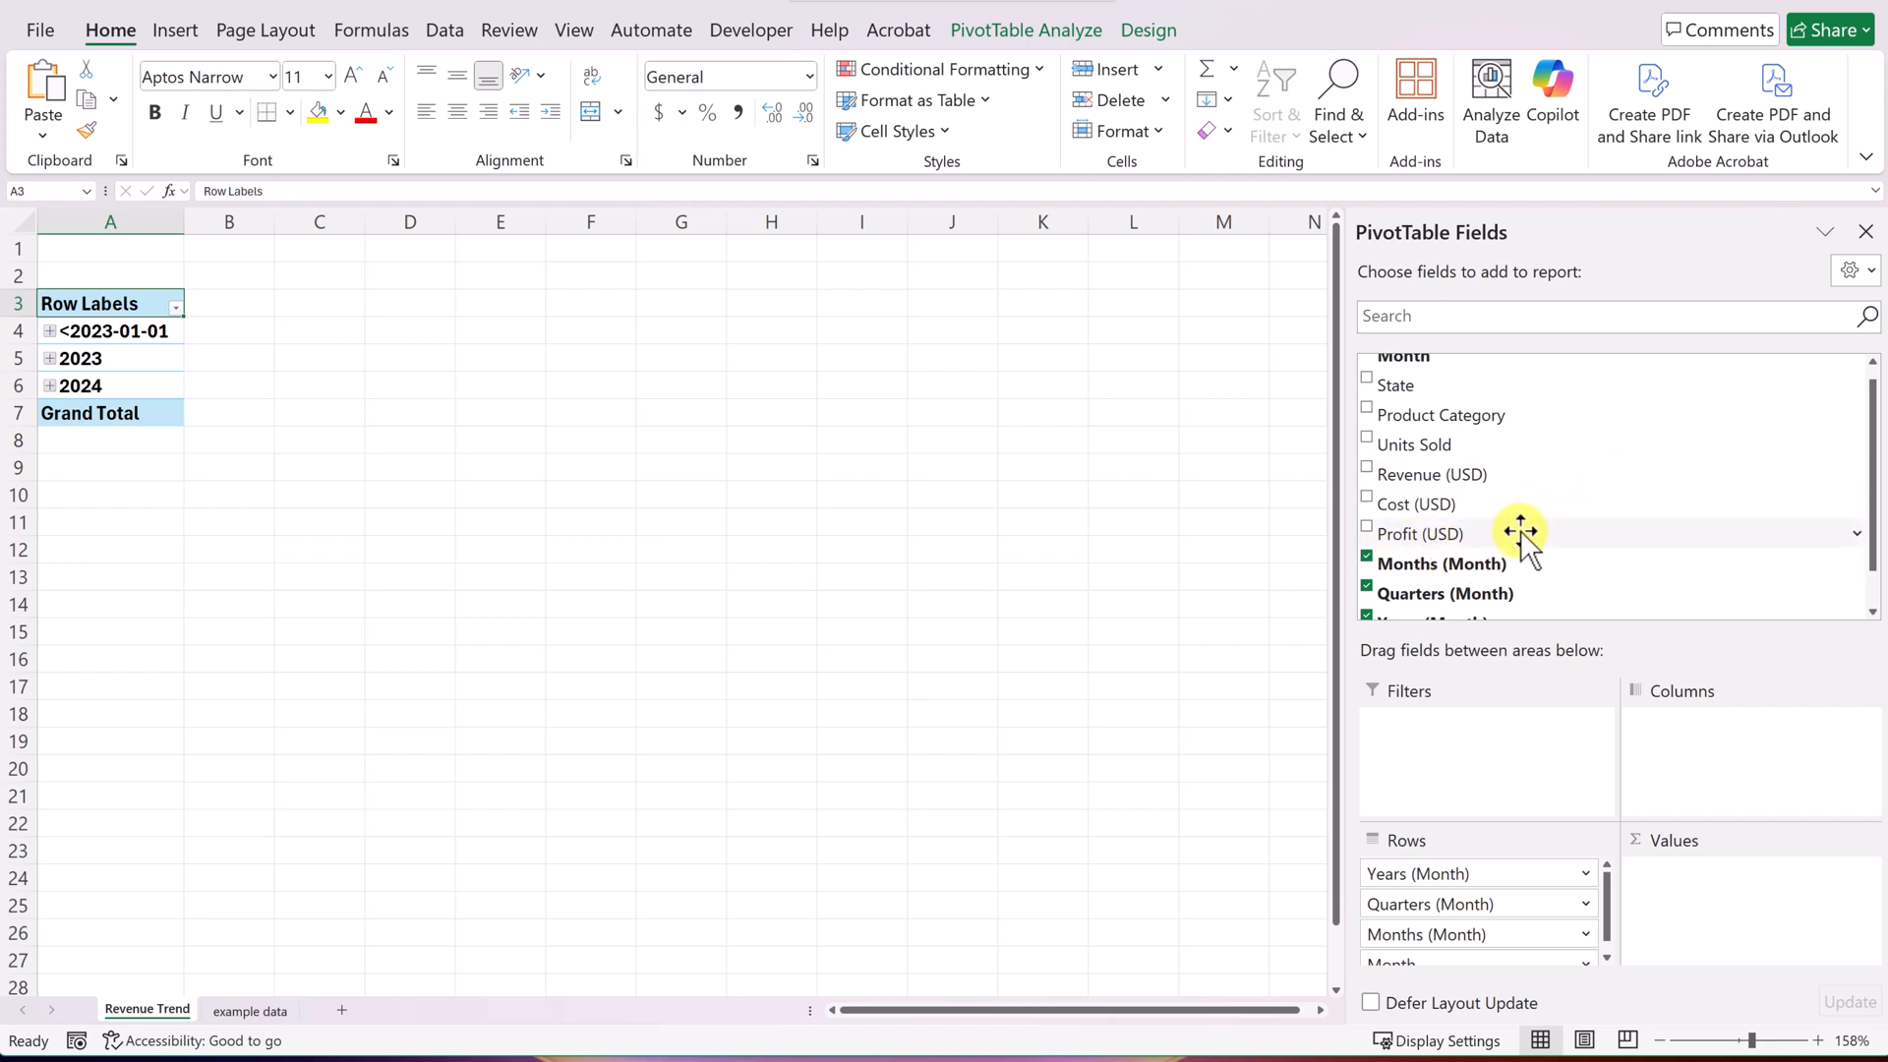
{"action": "scroll", "coordinate": [1519, 533], "scroll_direction": "up", "scroll_amount": 1}
{"action": "left_click_drag", "start_coordinate": [1406, 434], "coordinate": [1695, 755]}
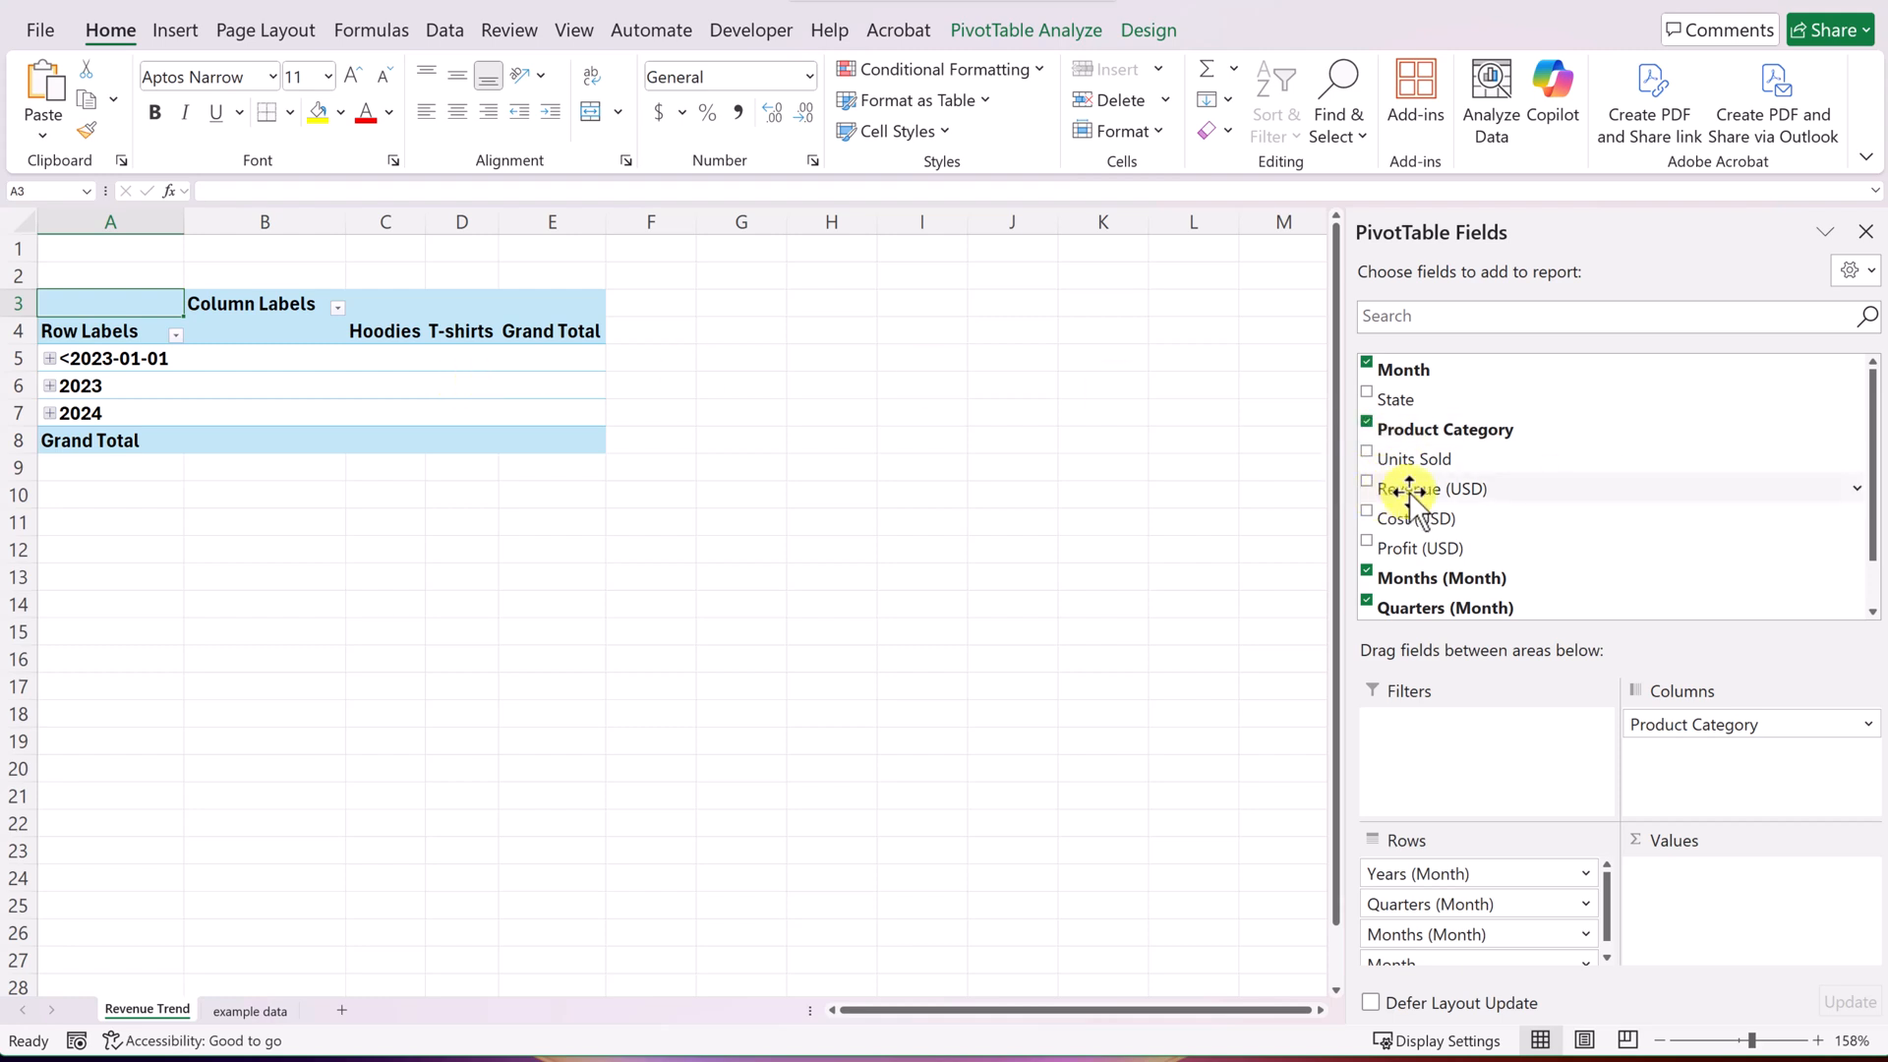
{"action": "left_click_drag", "start_coordinate": [1409, 489], "coordinate": [1702, 910]}
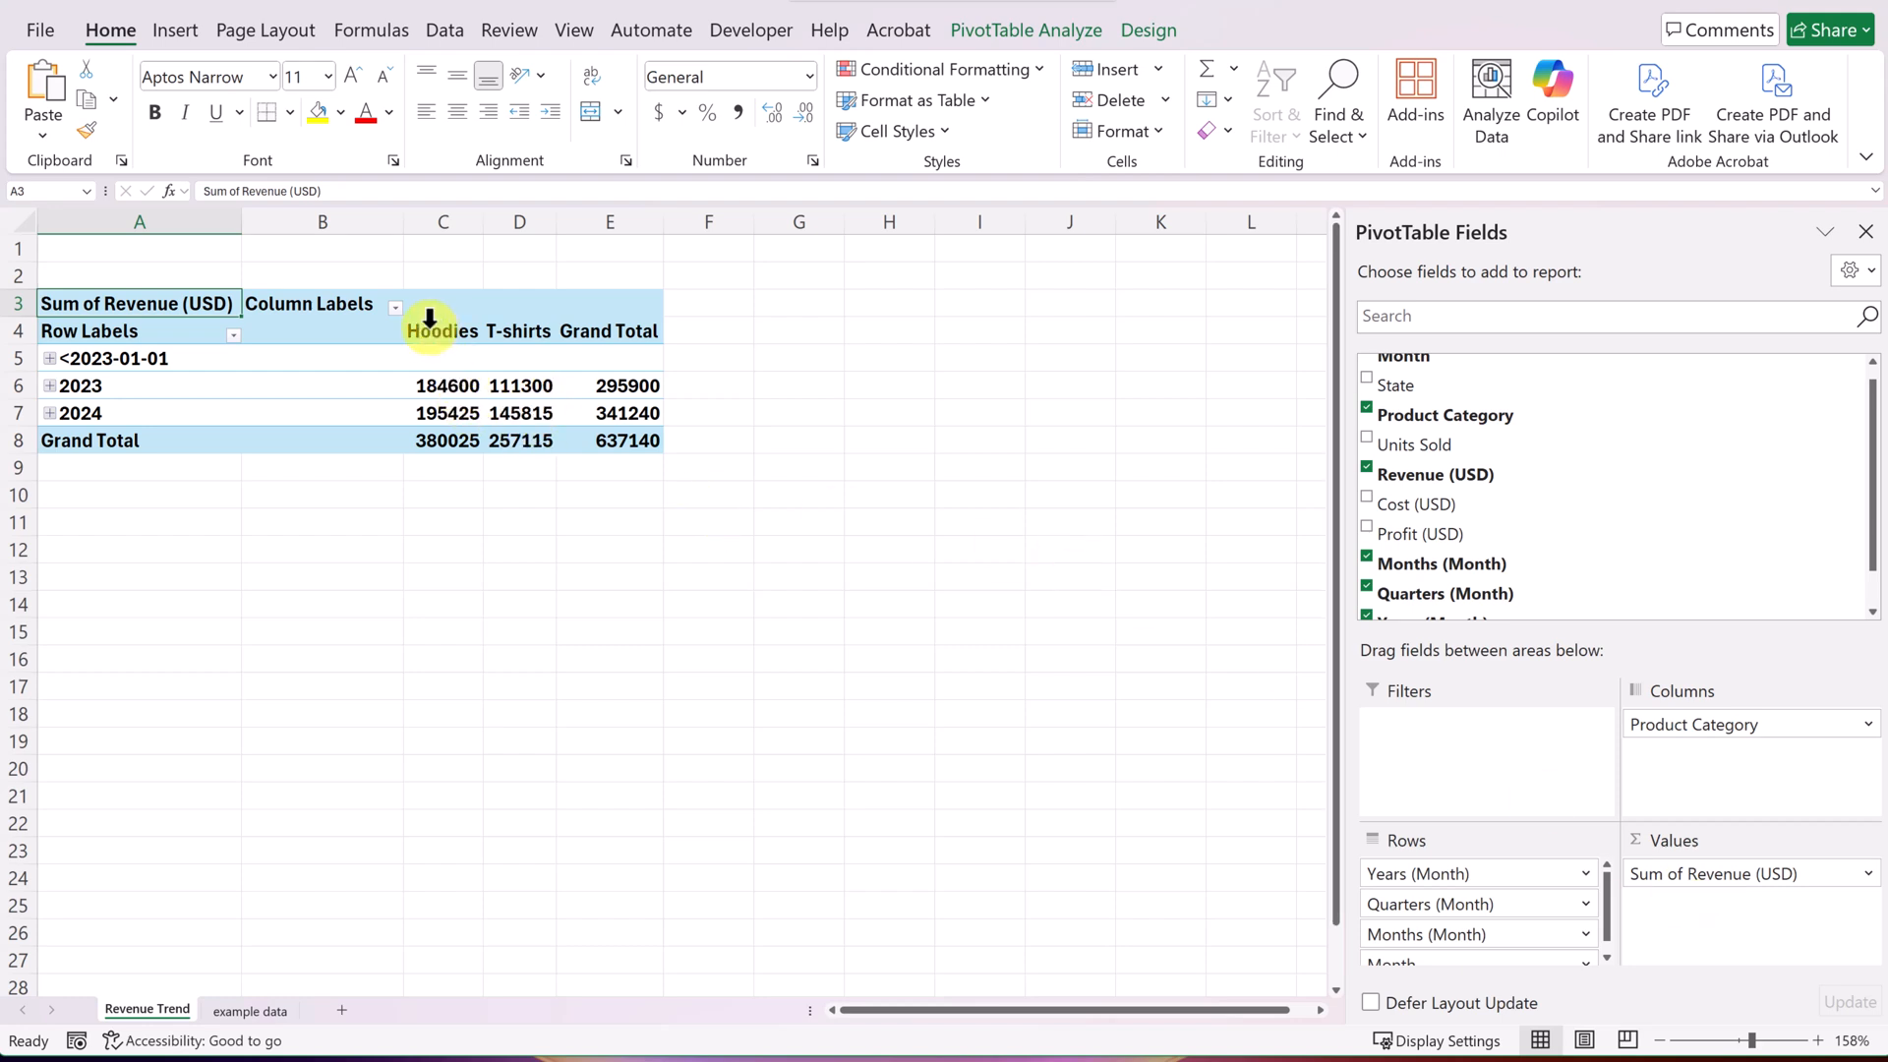
{"action": "left_click", "coordinate": [50, 412]}
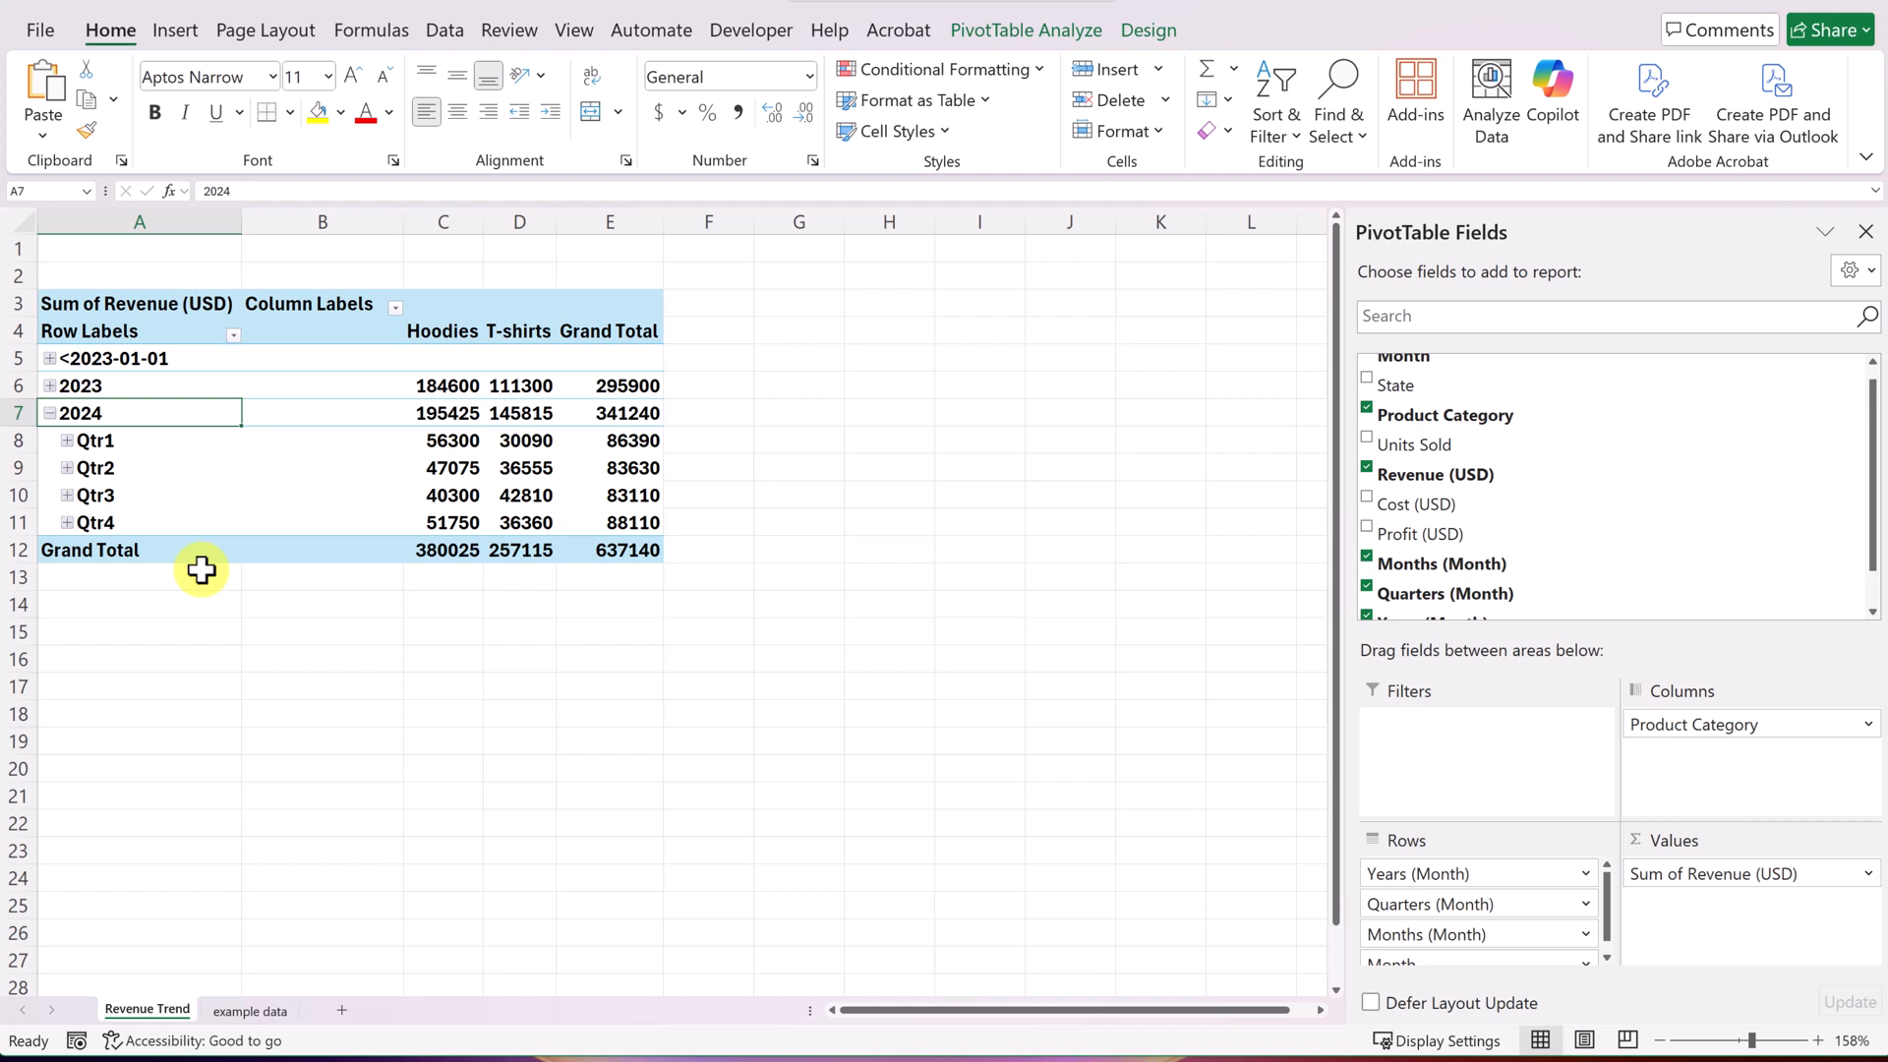
Remove Quarters (Month) from the PivotTable rows and order the row levels as Years (Month), Months (Month) and Month.
{"action": "scroll", "coordinate": [1415, 476], "scroll_direction": "down", "scroll_amount": 1}
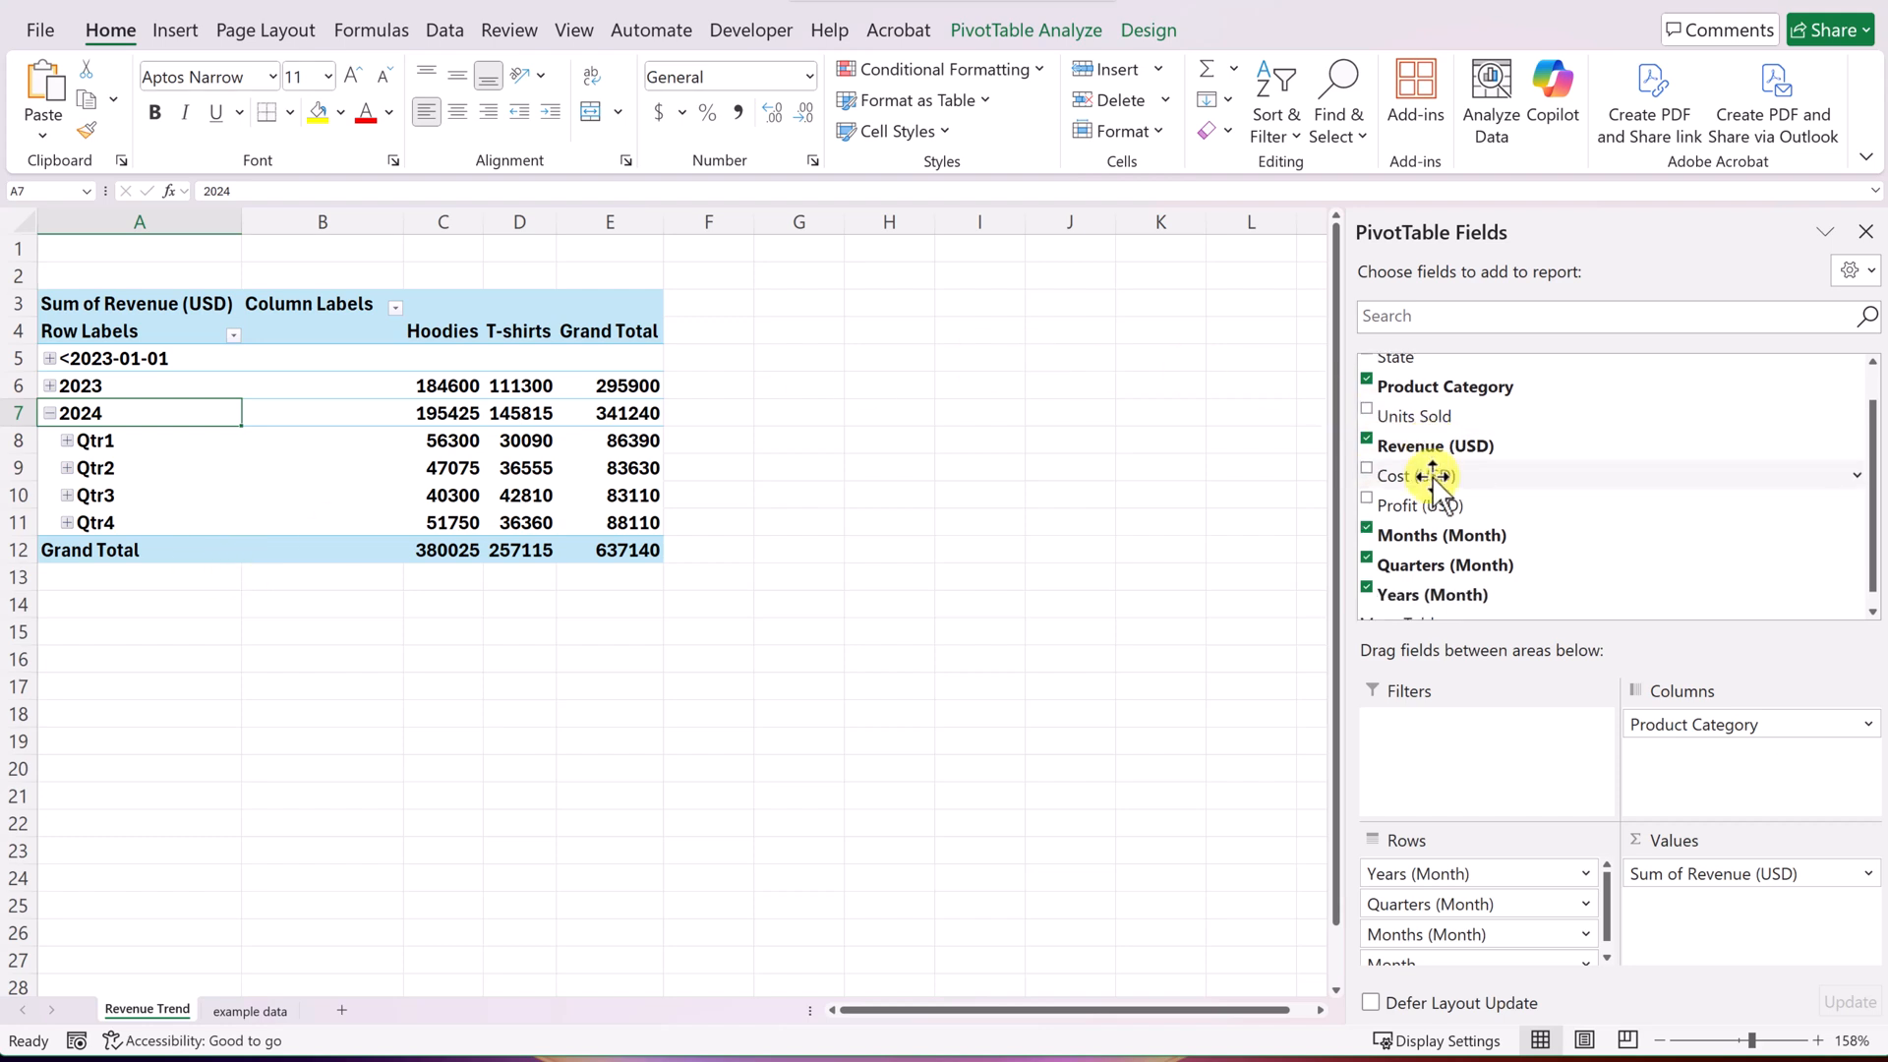
{"action": "left_click", "coordinate": [1367, 557]}
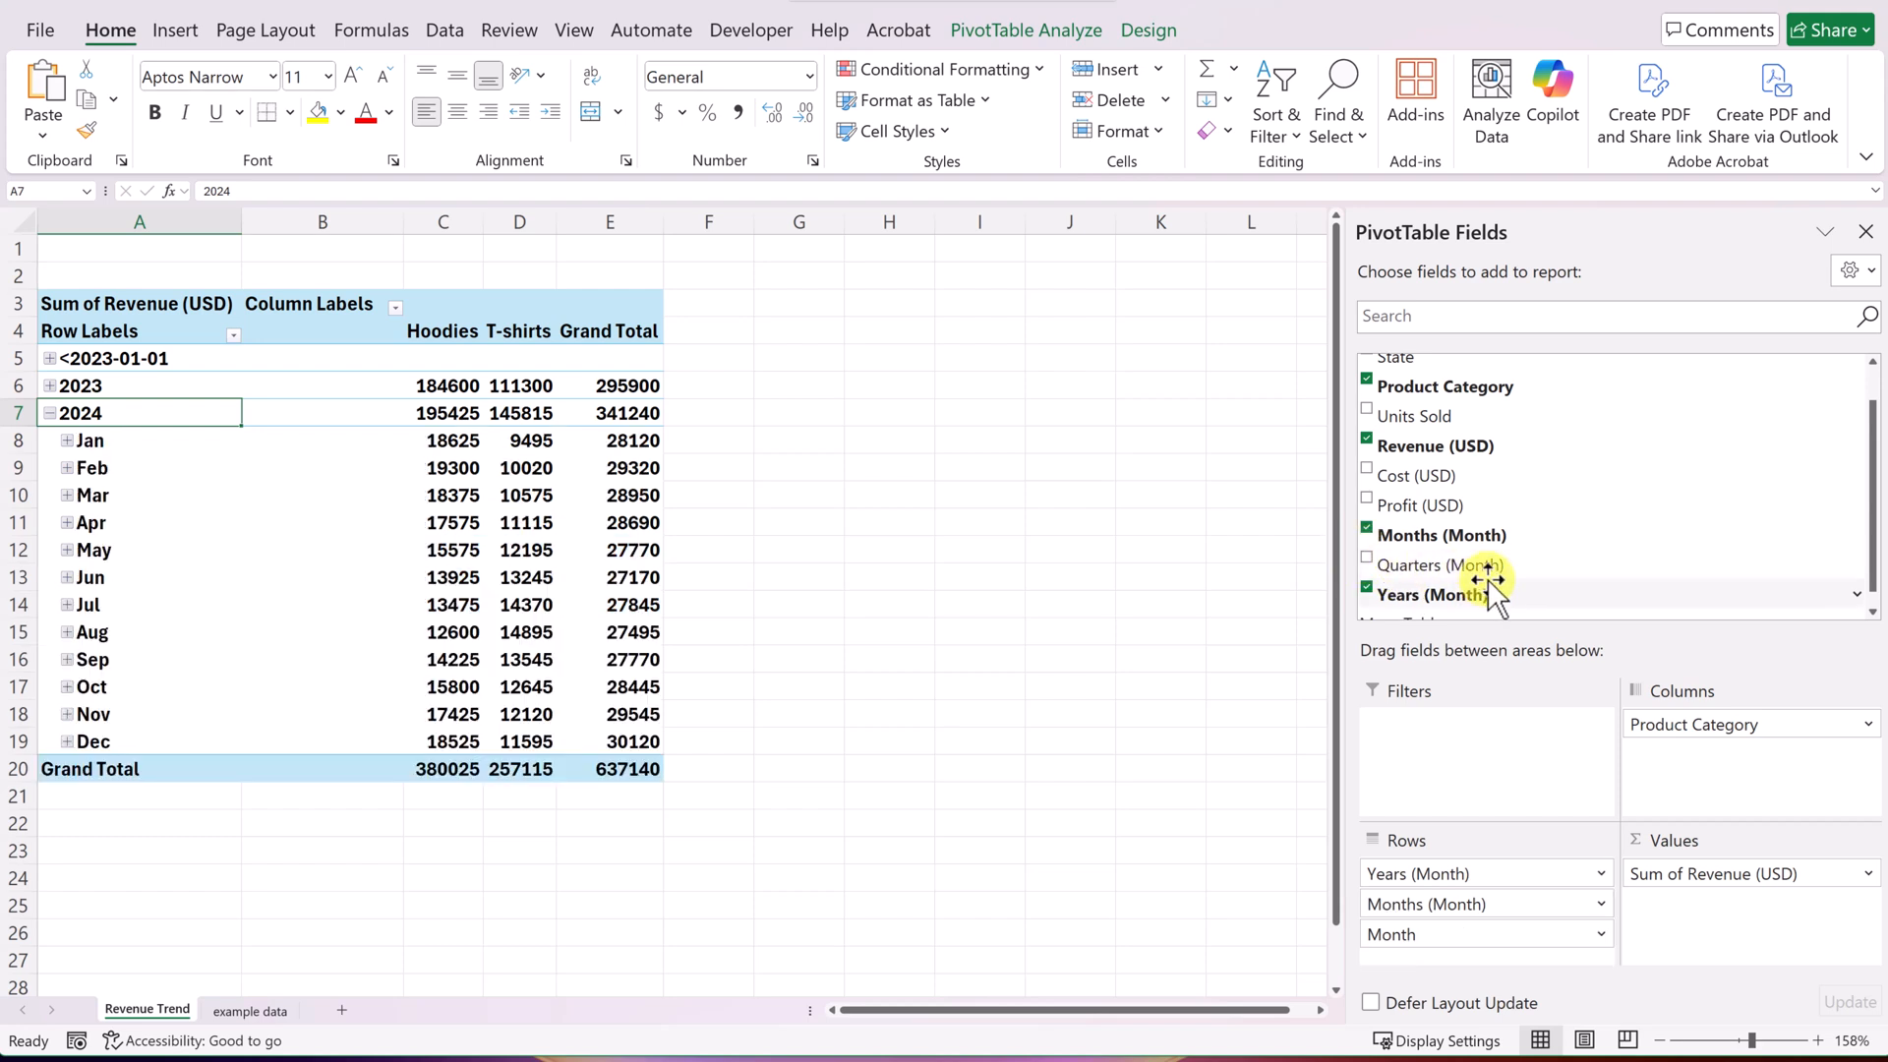
{"action": "left_click", "coordinate": [1369, 537]}
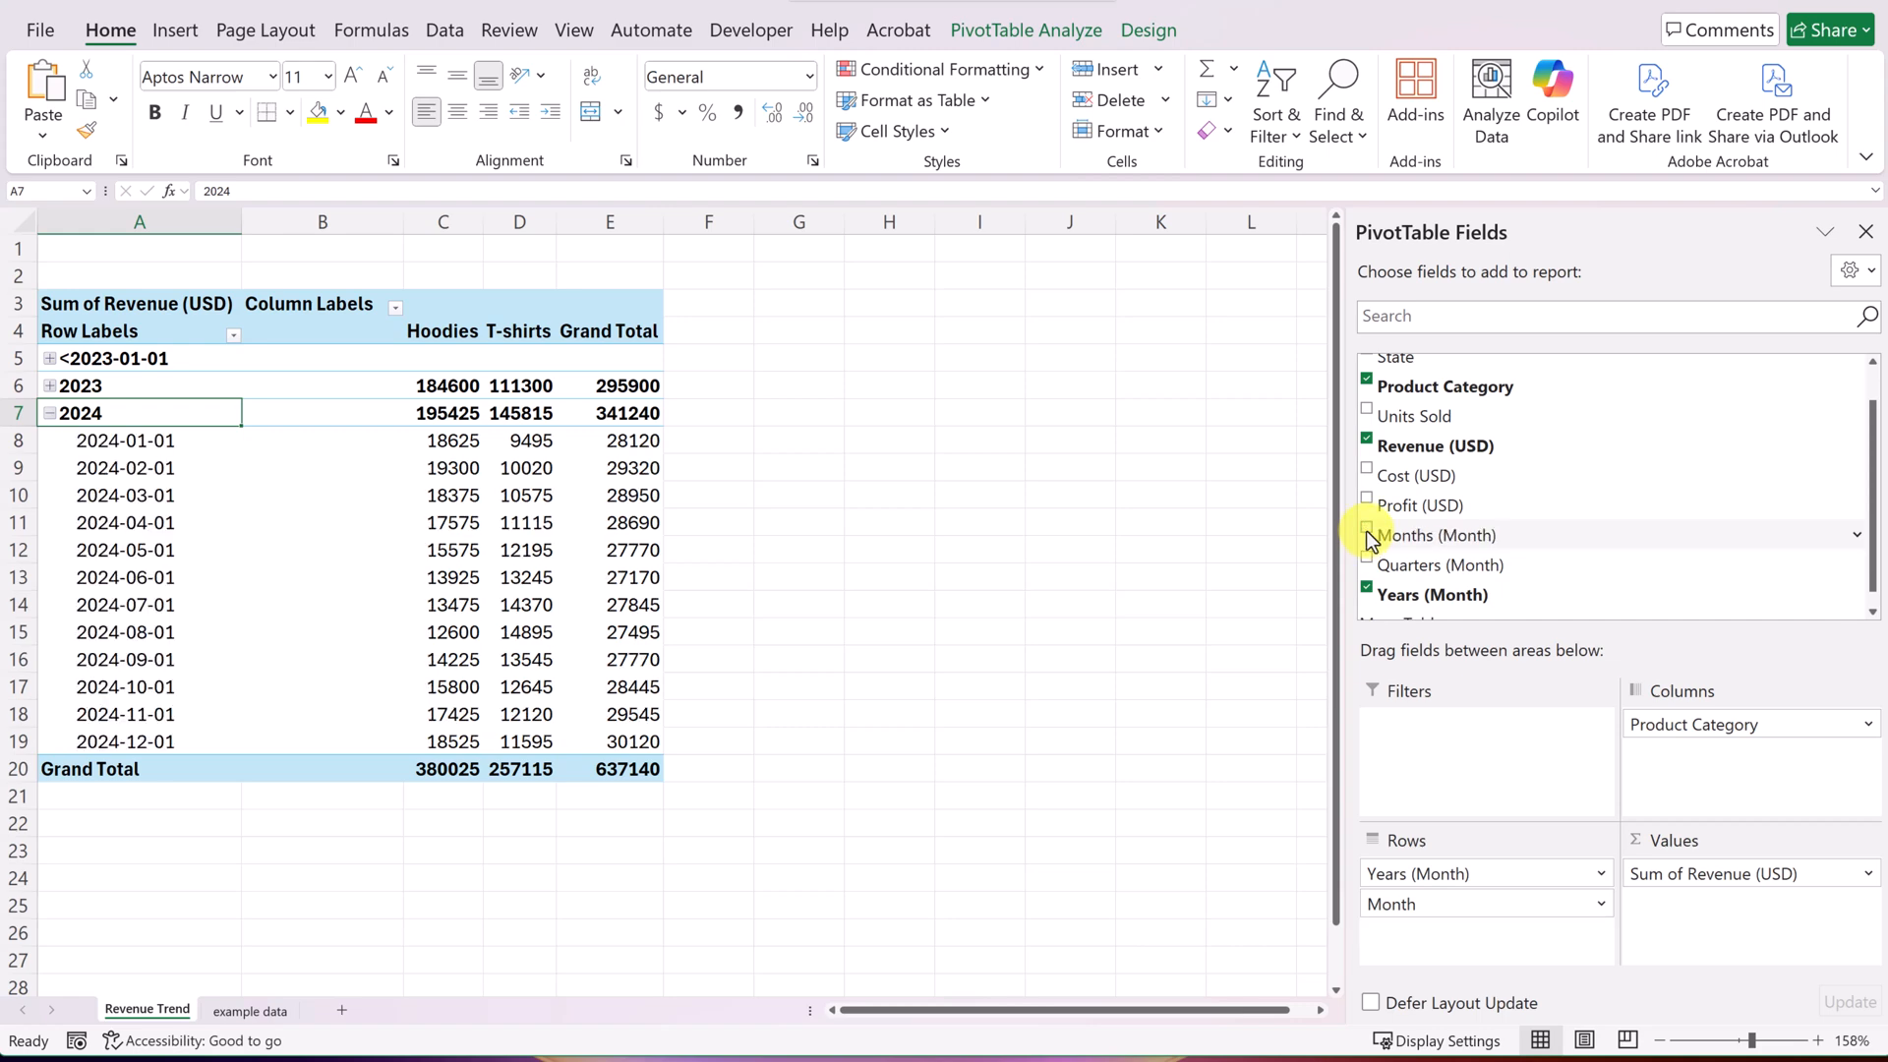
{"action": "left_click", "coordinate": [1368, 537]}
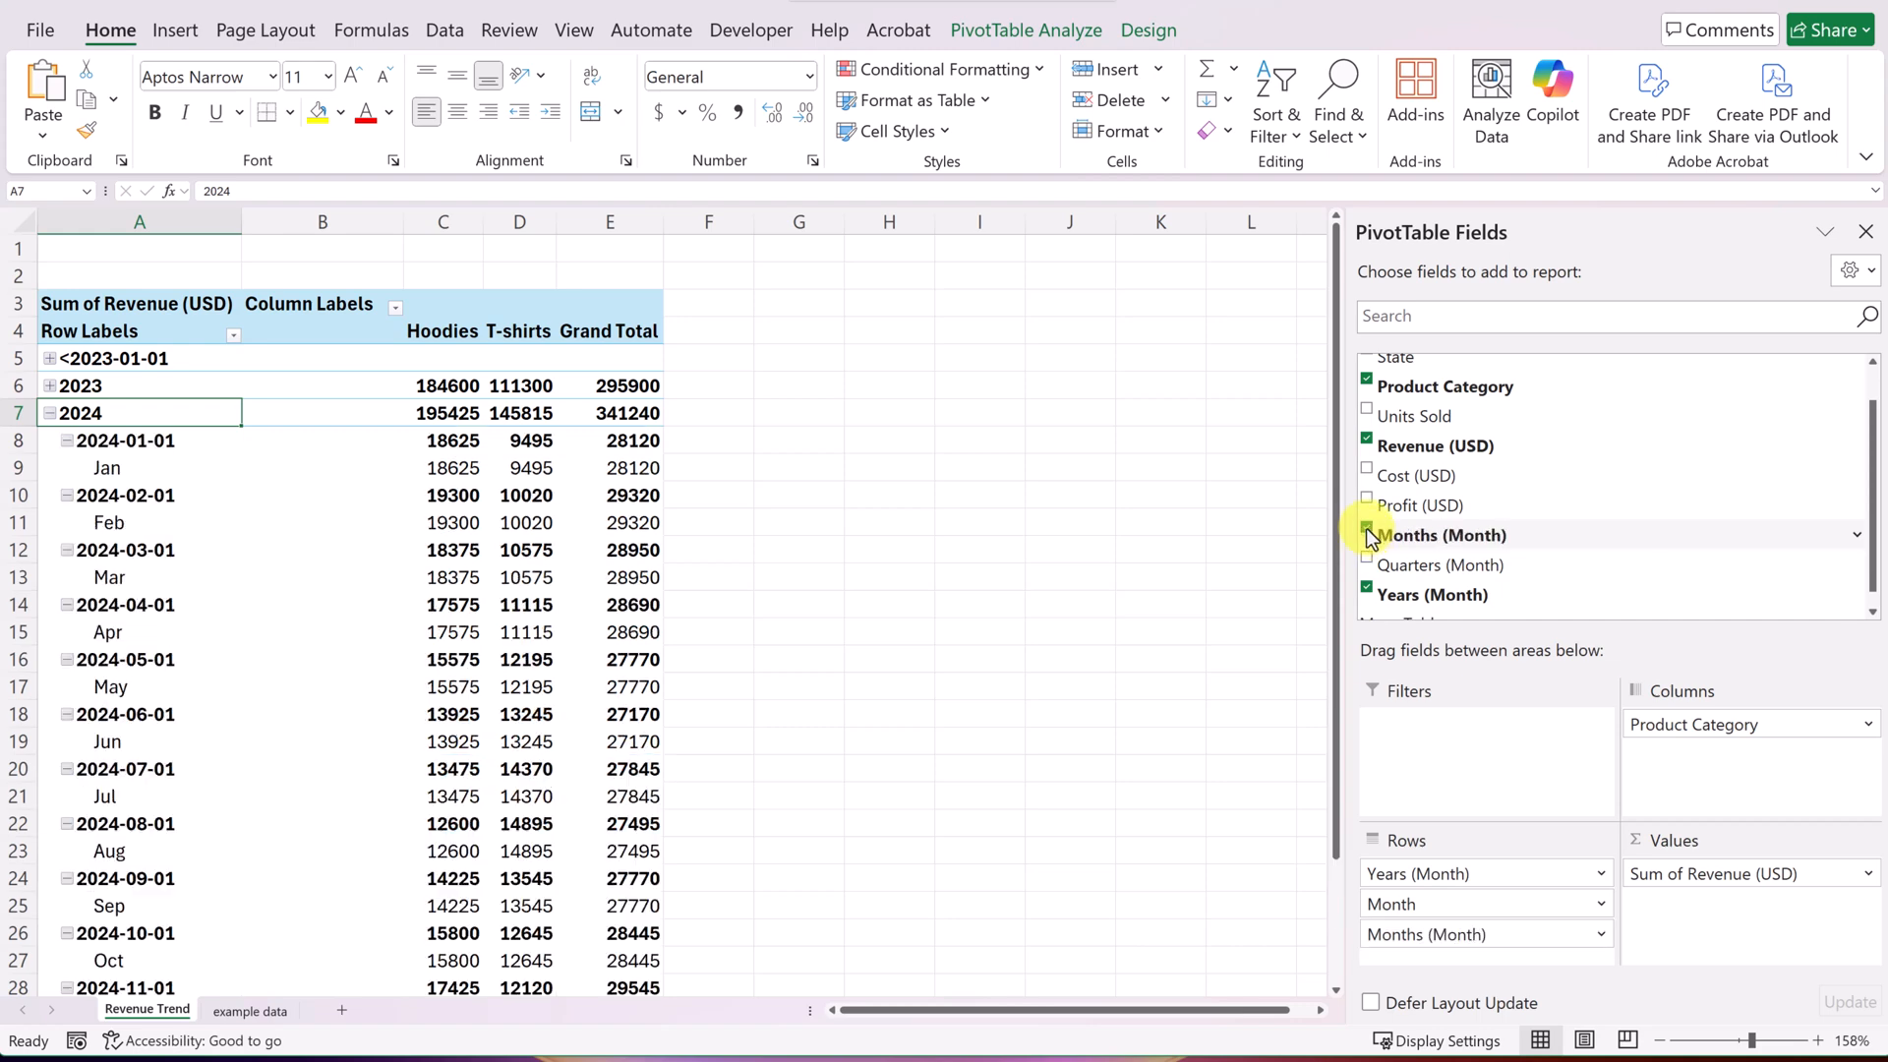
{"action": "left_click", "coordinate": [1369, 590]}
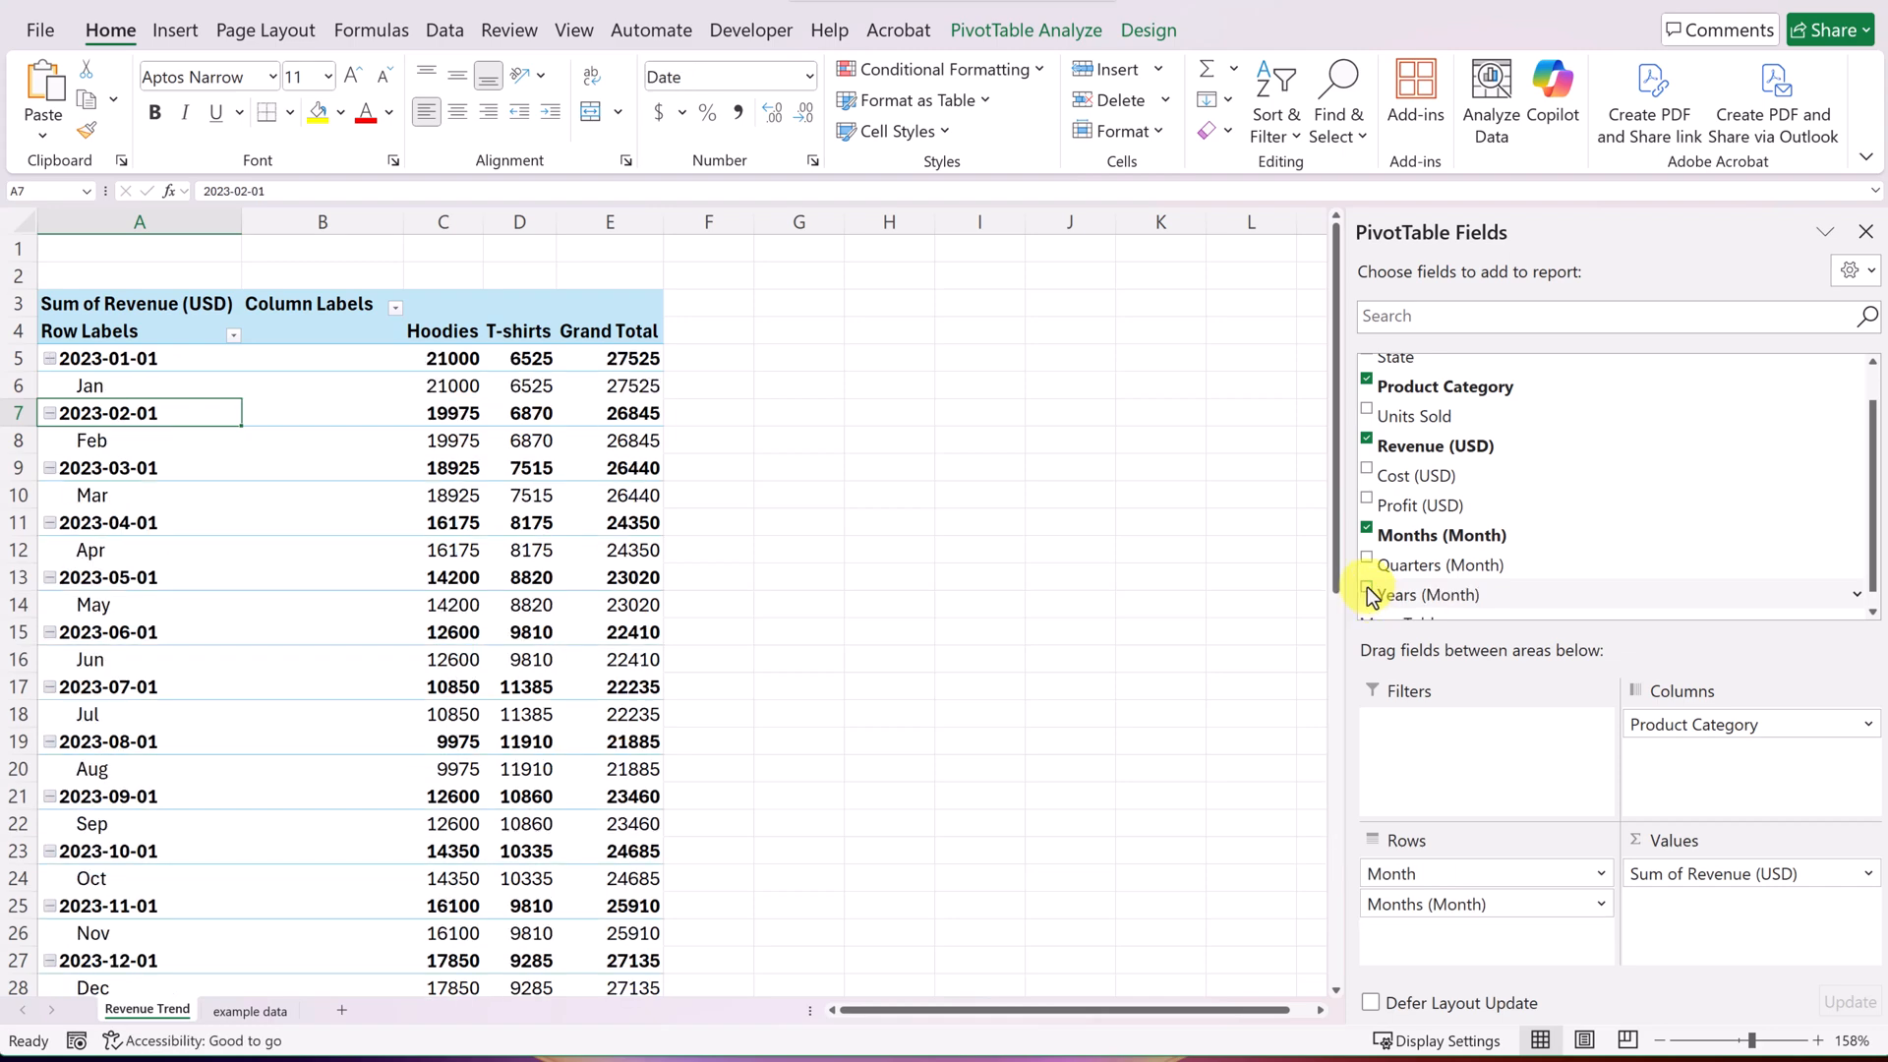
{"action": "left_click", "coordinate": [1368, 594]}
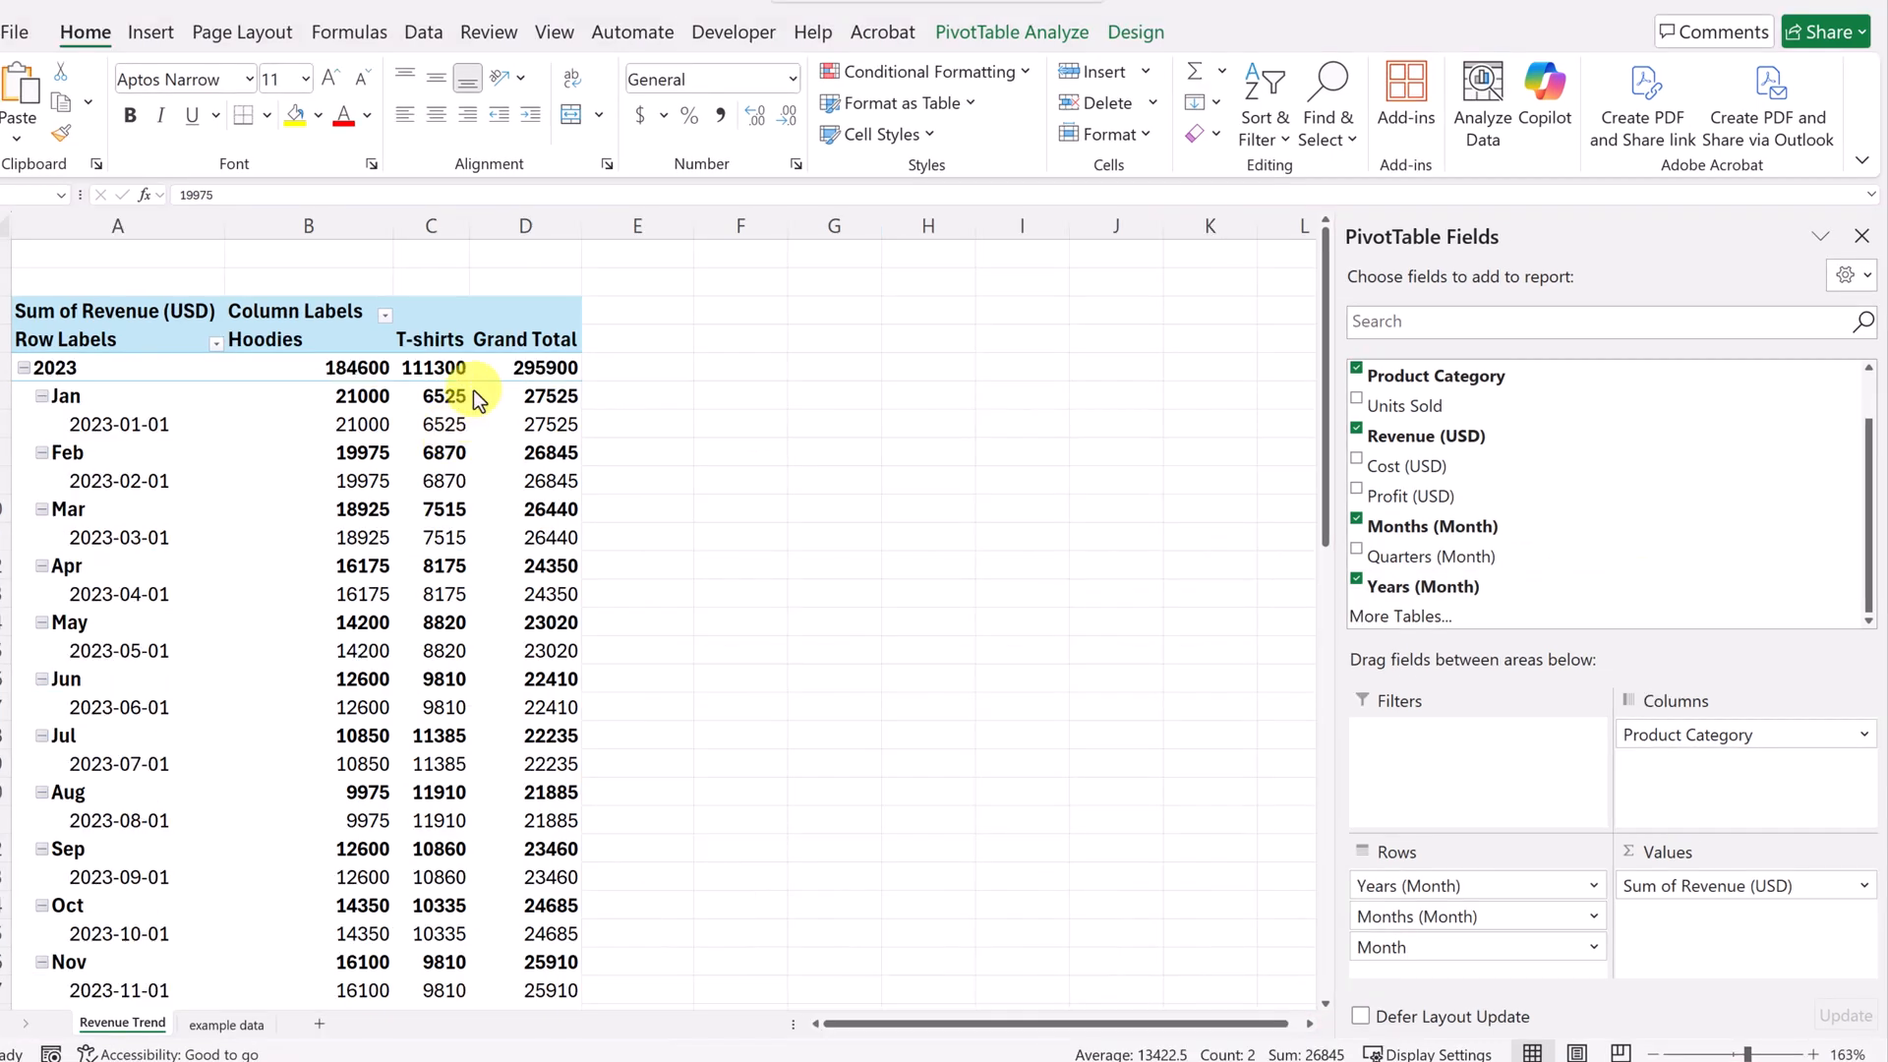
Insert a Line PivotChart based on the revenue PivotTable.
{"action": "left_click_drag", "start_coordinate": [359, 452], "coordinate": [432, 452]}
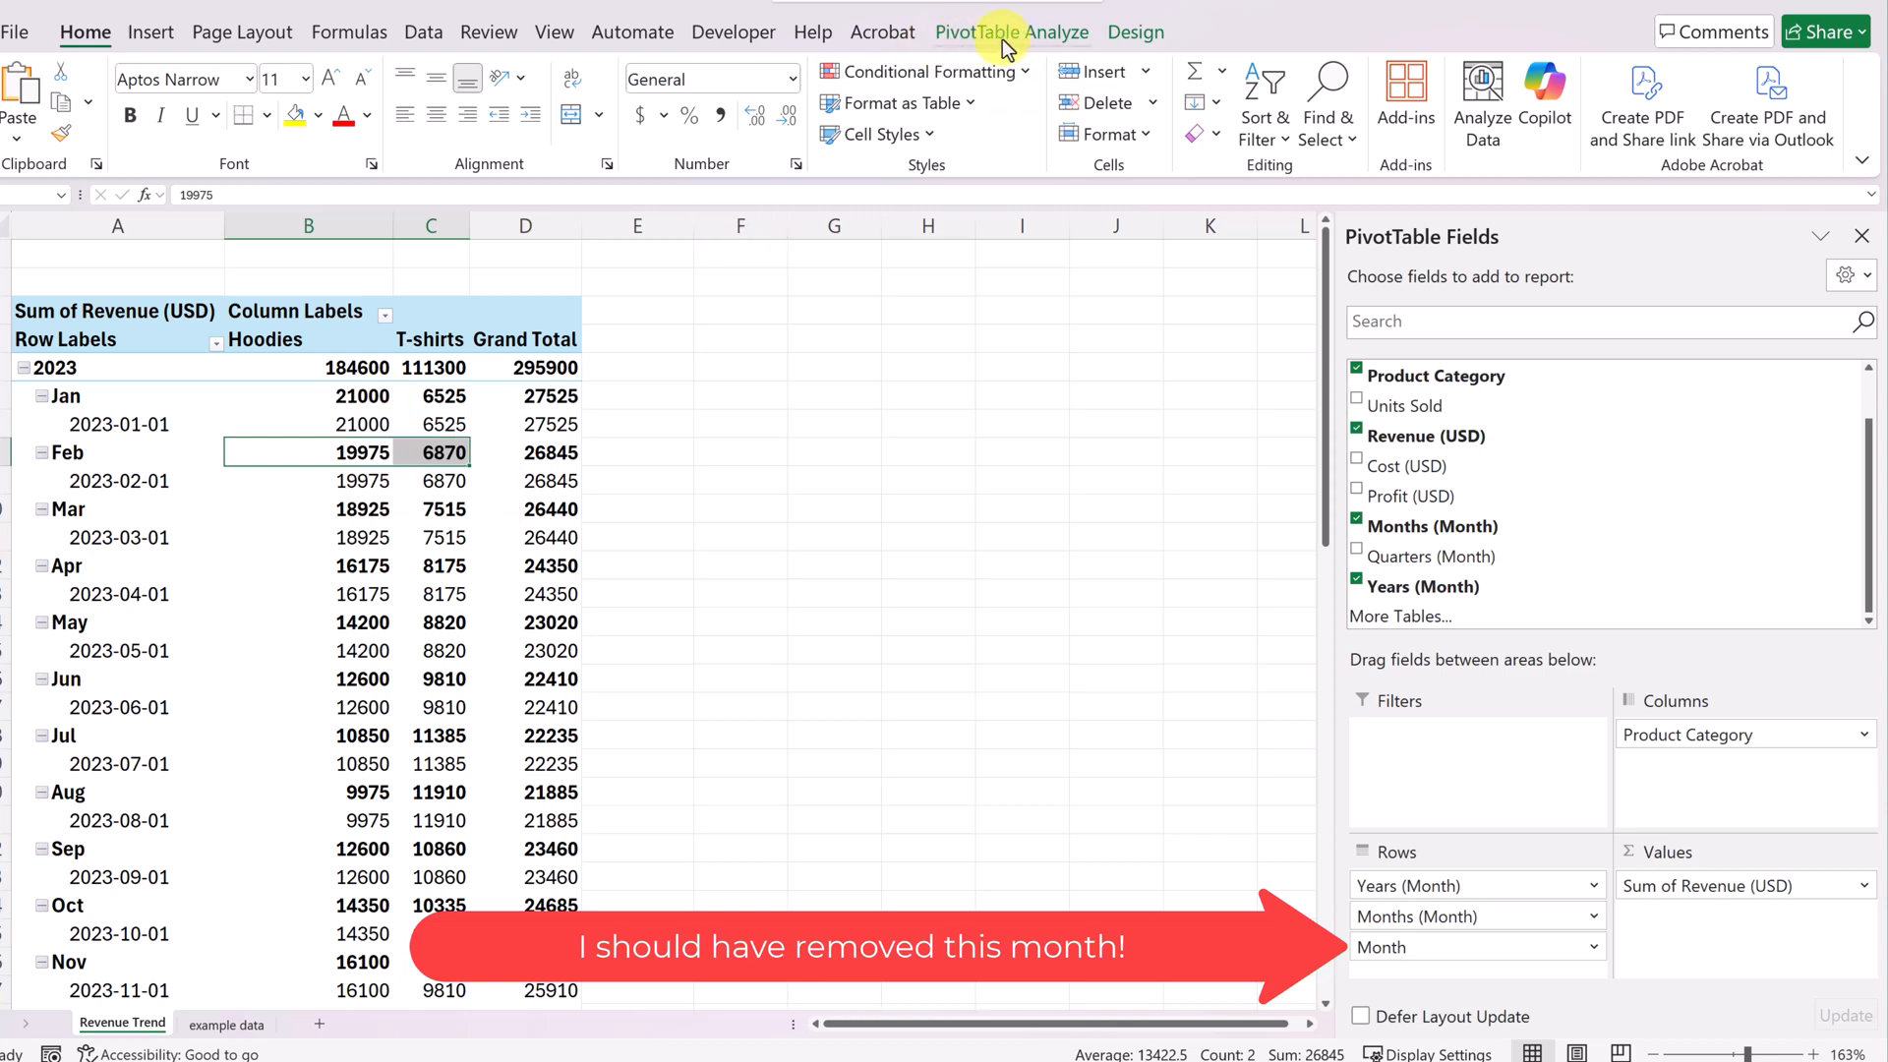
{"action": "left_click", "coordinate": [1048, 38]}
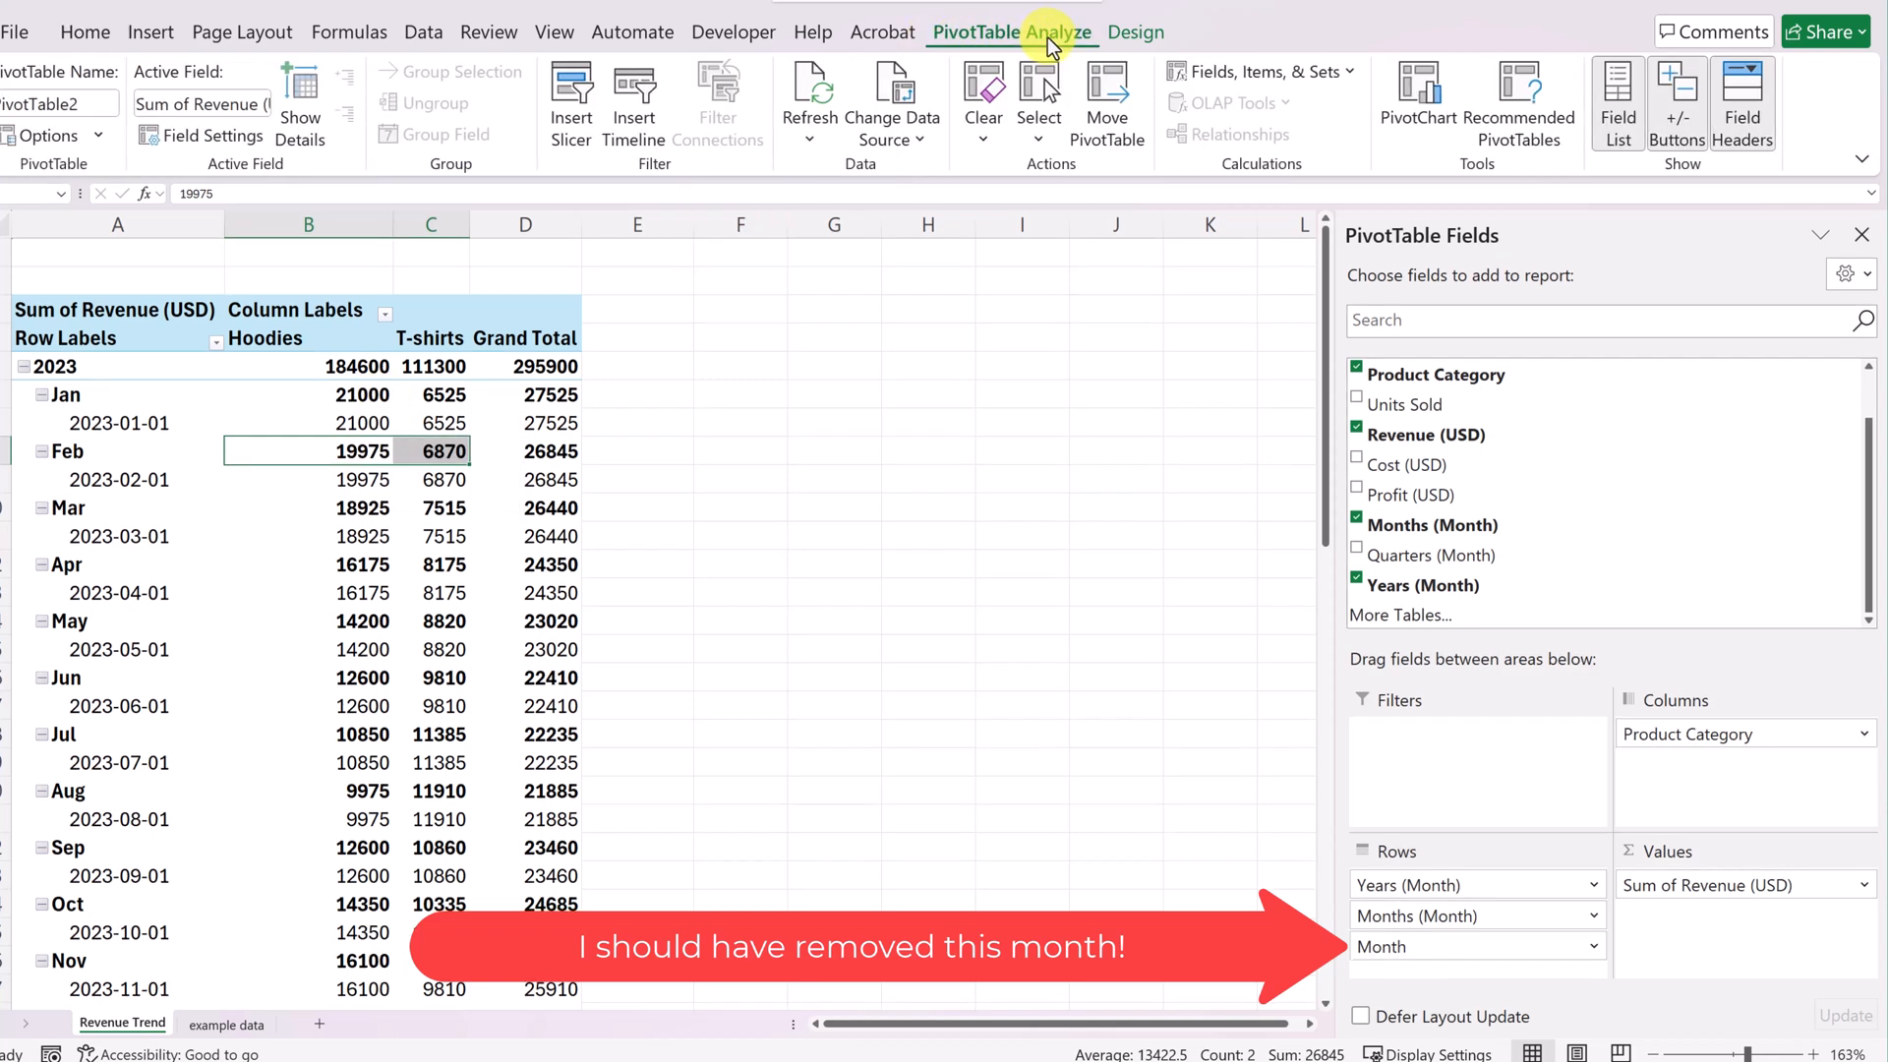
{"action": "left_click", "coordinate": [1423, 108]}
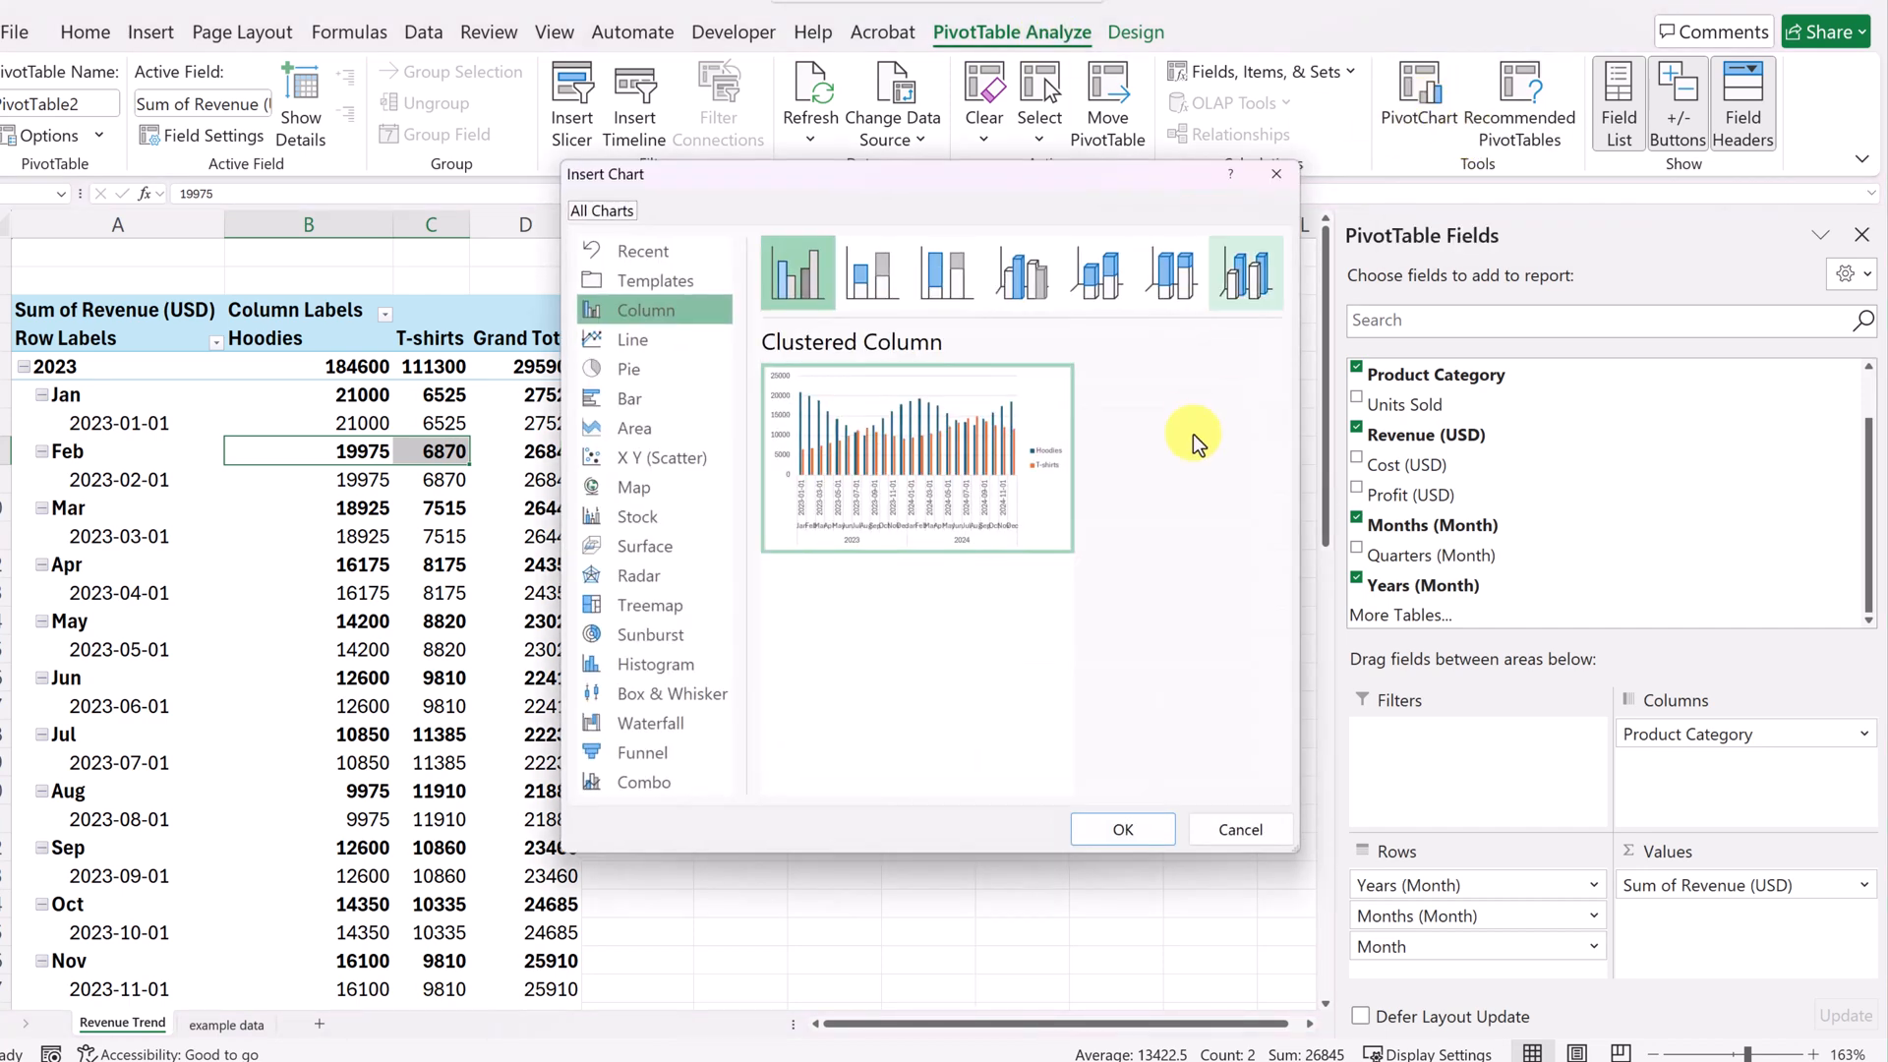
{"action": "mouse_move", "coordinate": [832, 446]}
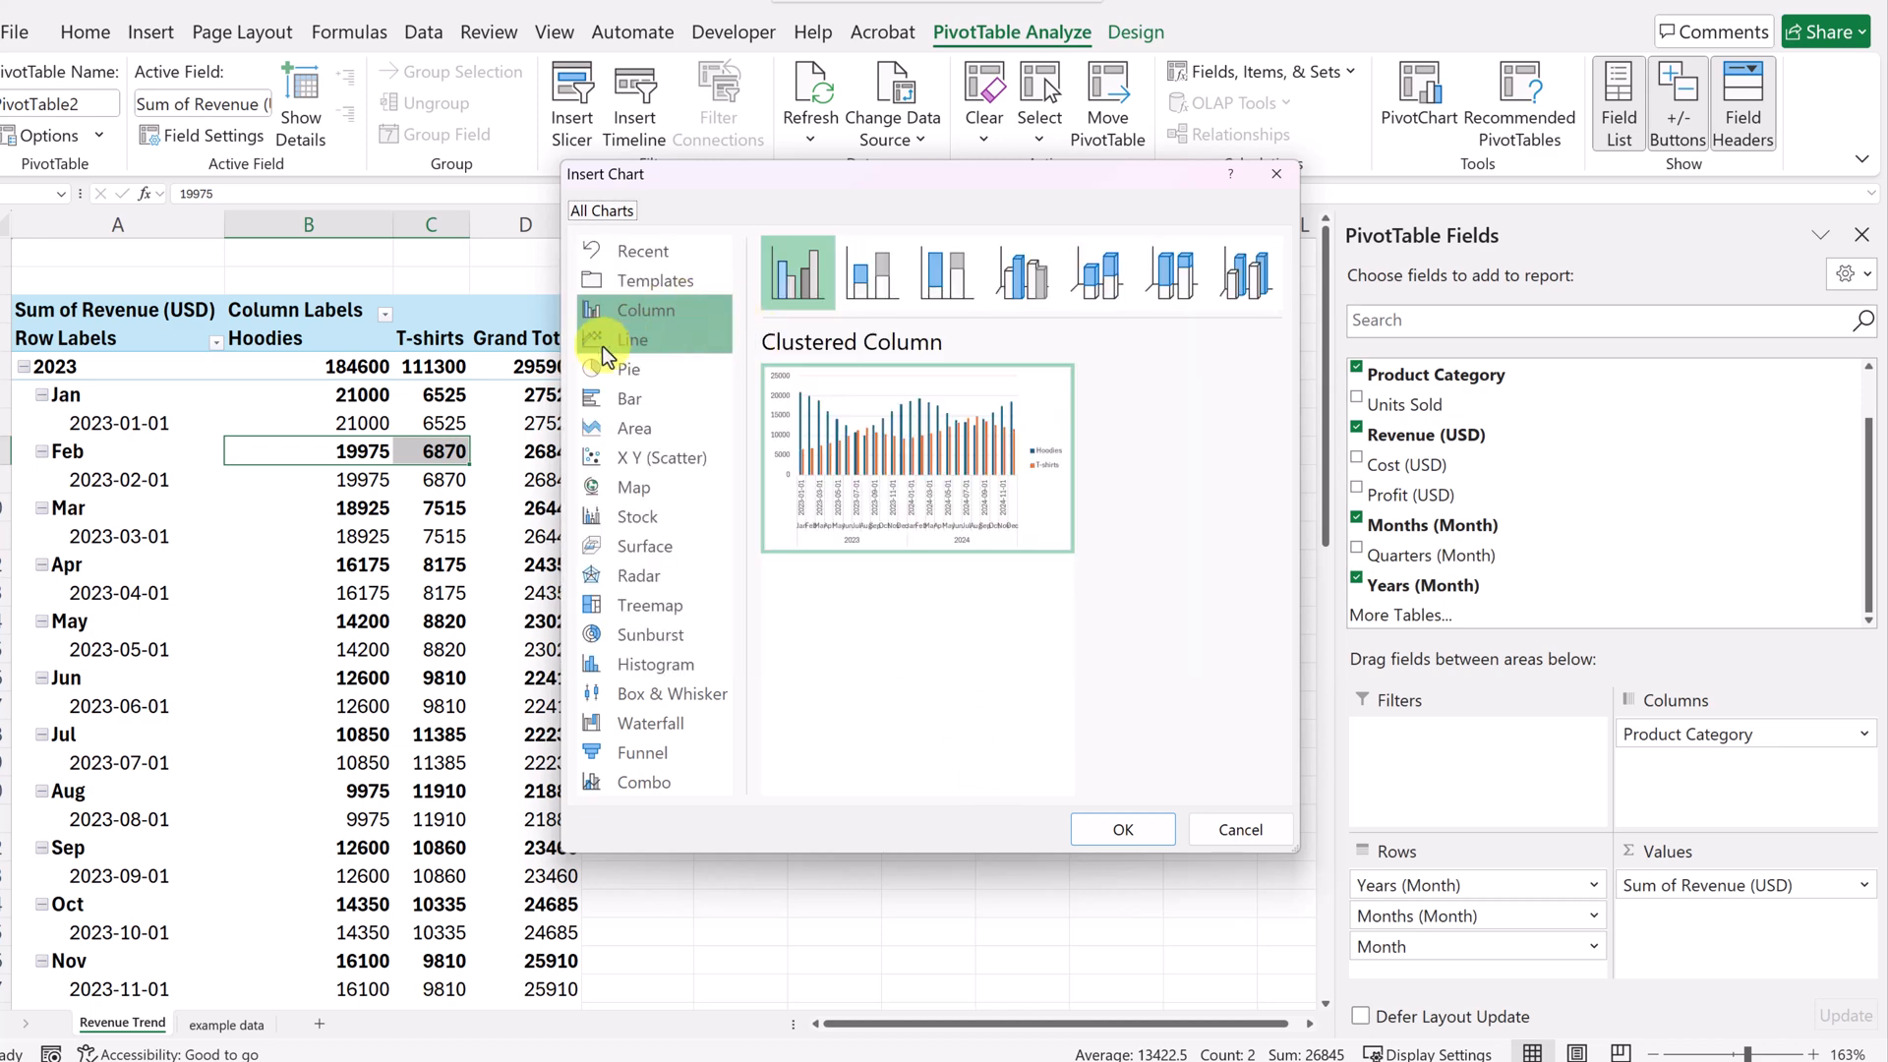
{"action": "left_click", "coordinate": [628, 342]}
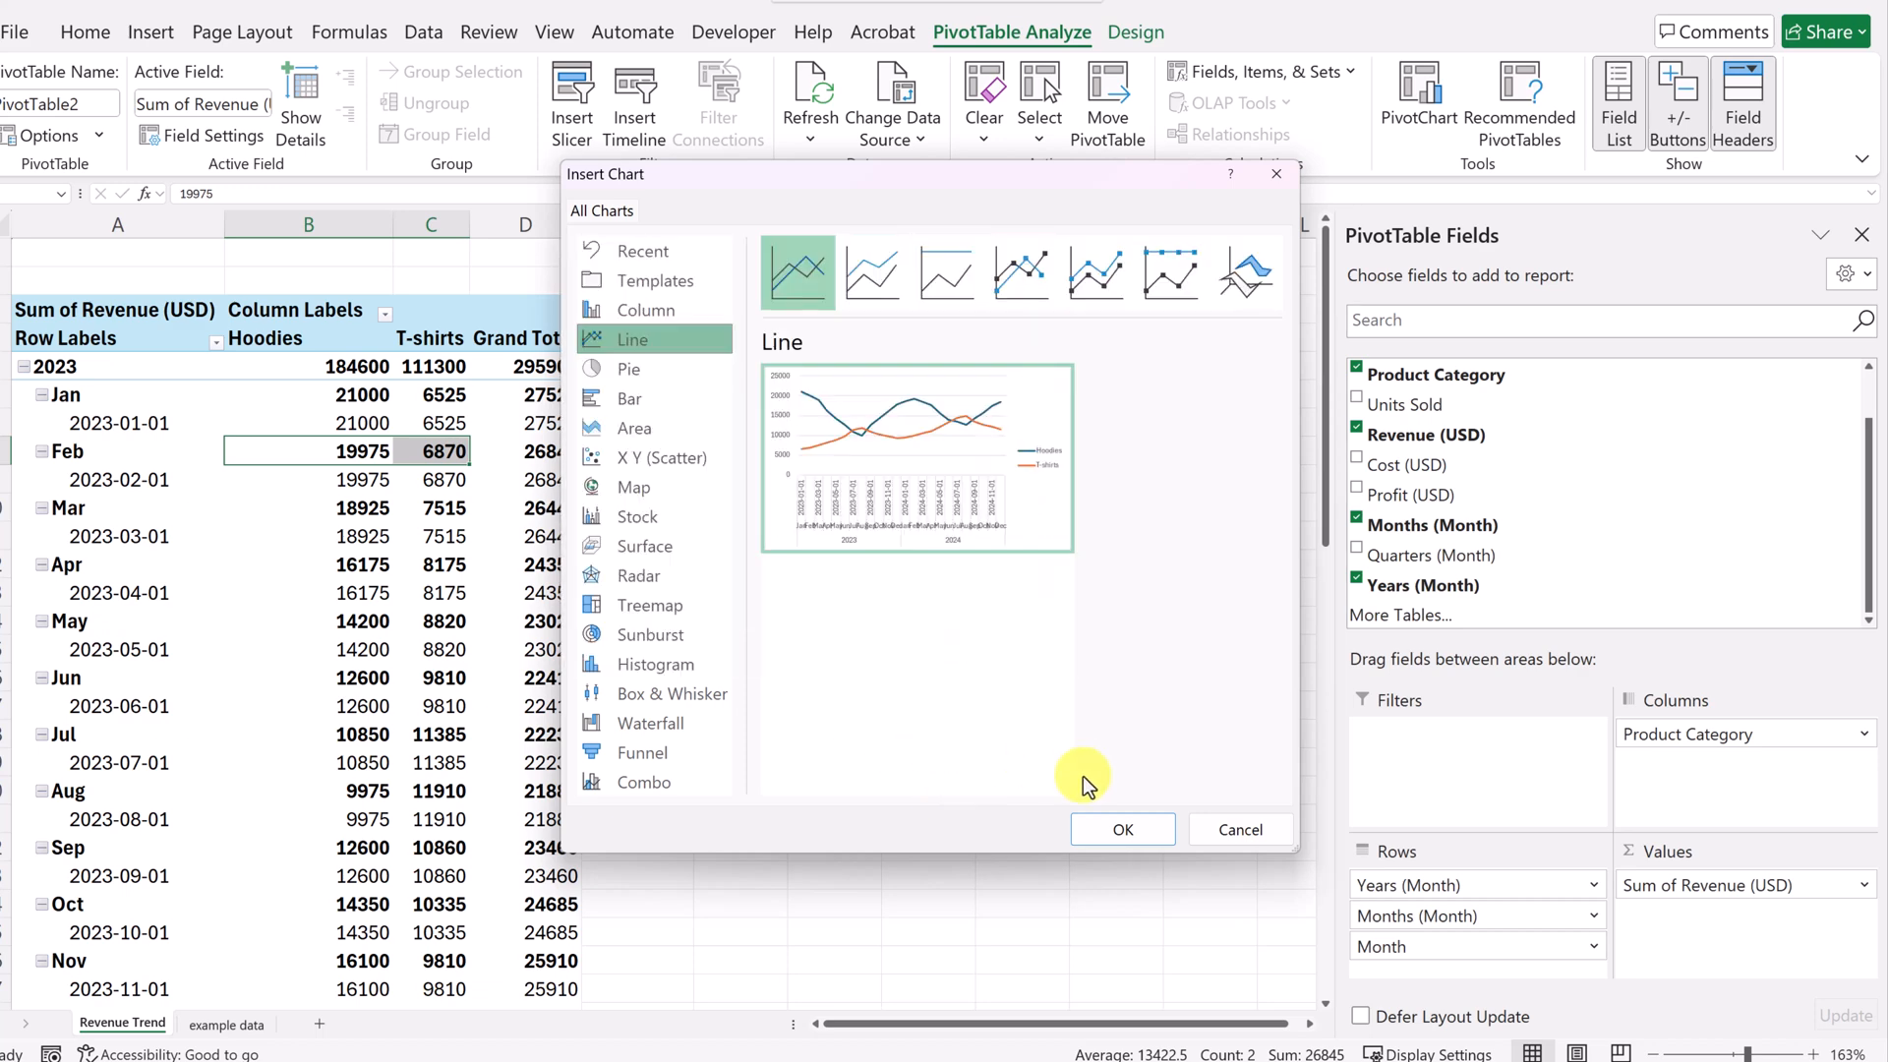
{"action": "left_click", "coordinate": [1143, 831]}
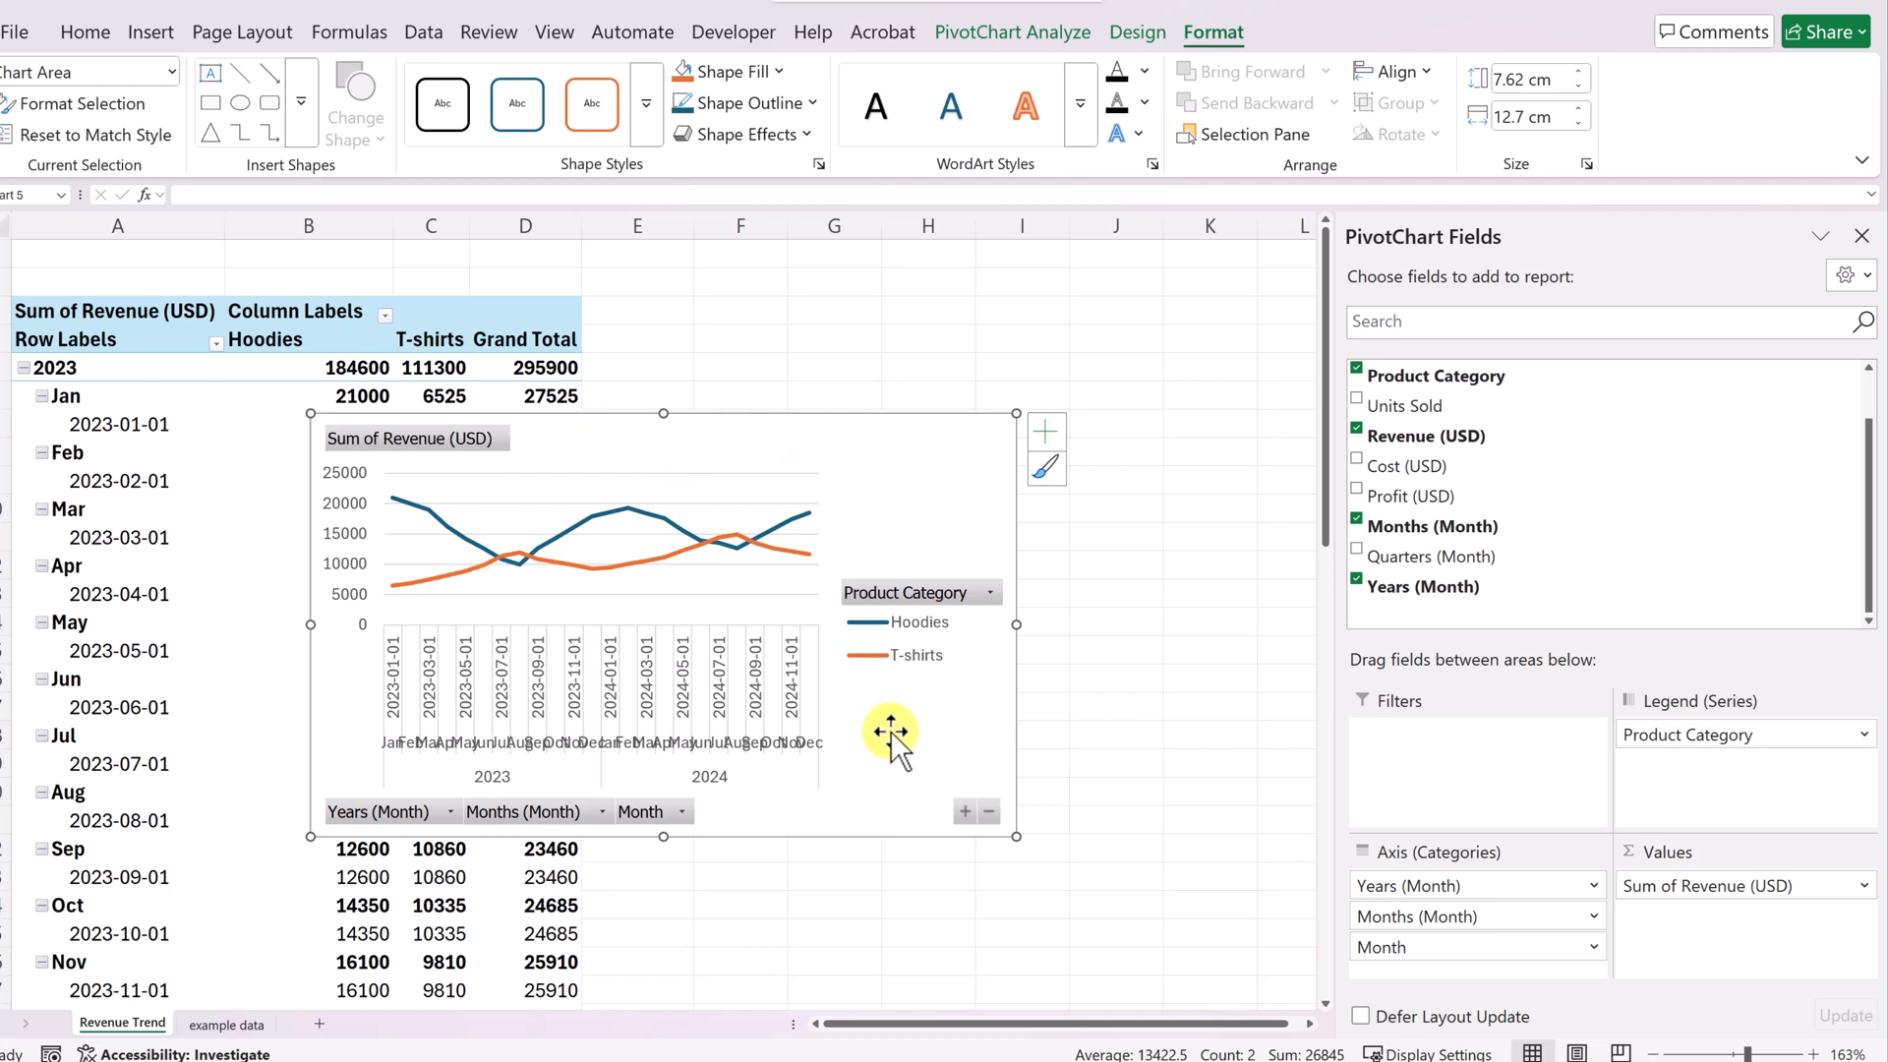
Add a chart title to the line PivotChart reading Monthly Revenue Trend.
{"action": "left_click", "coordinate": [1046, 431]}
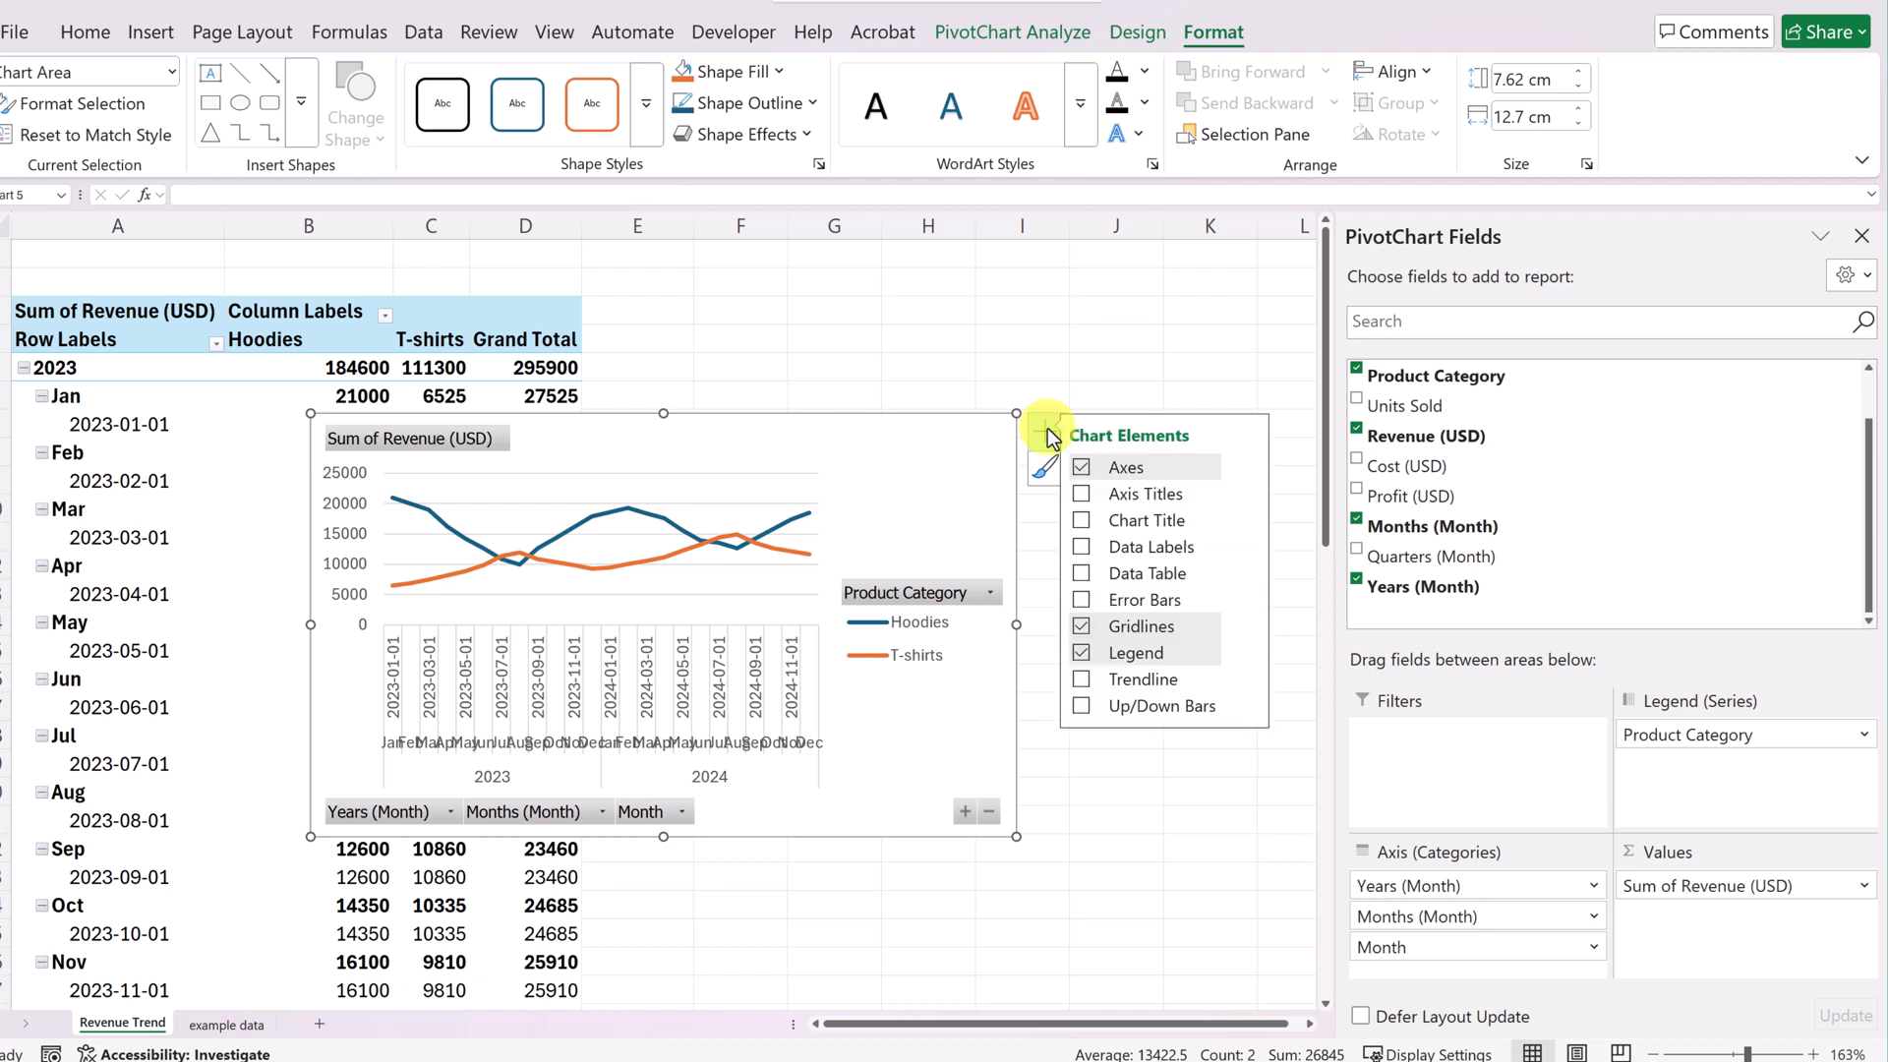
{"action": "left_click", "coordinate": [1081, 522]}
{"action": "left_click", "coordinate": [724, 483]}
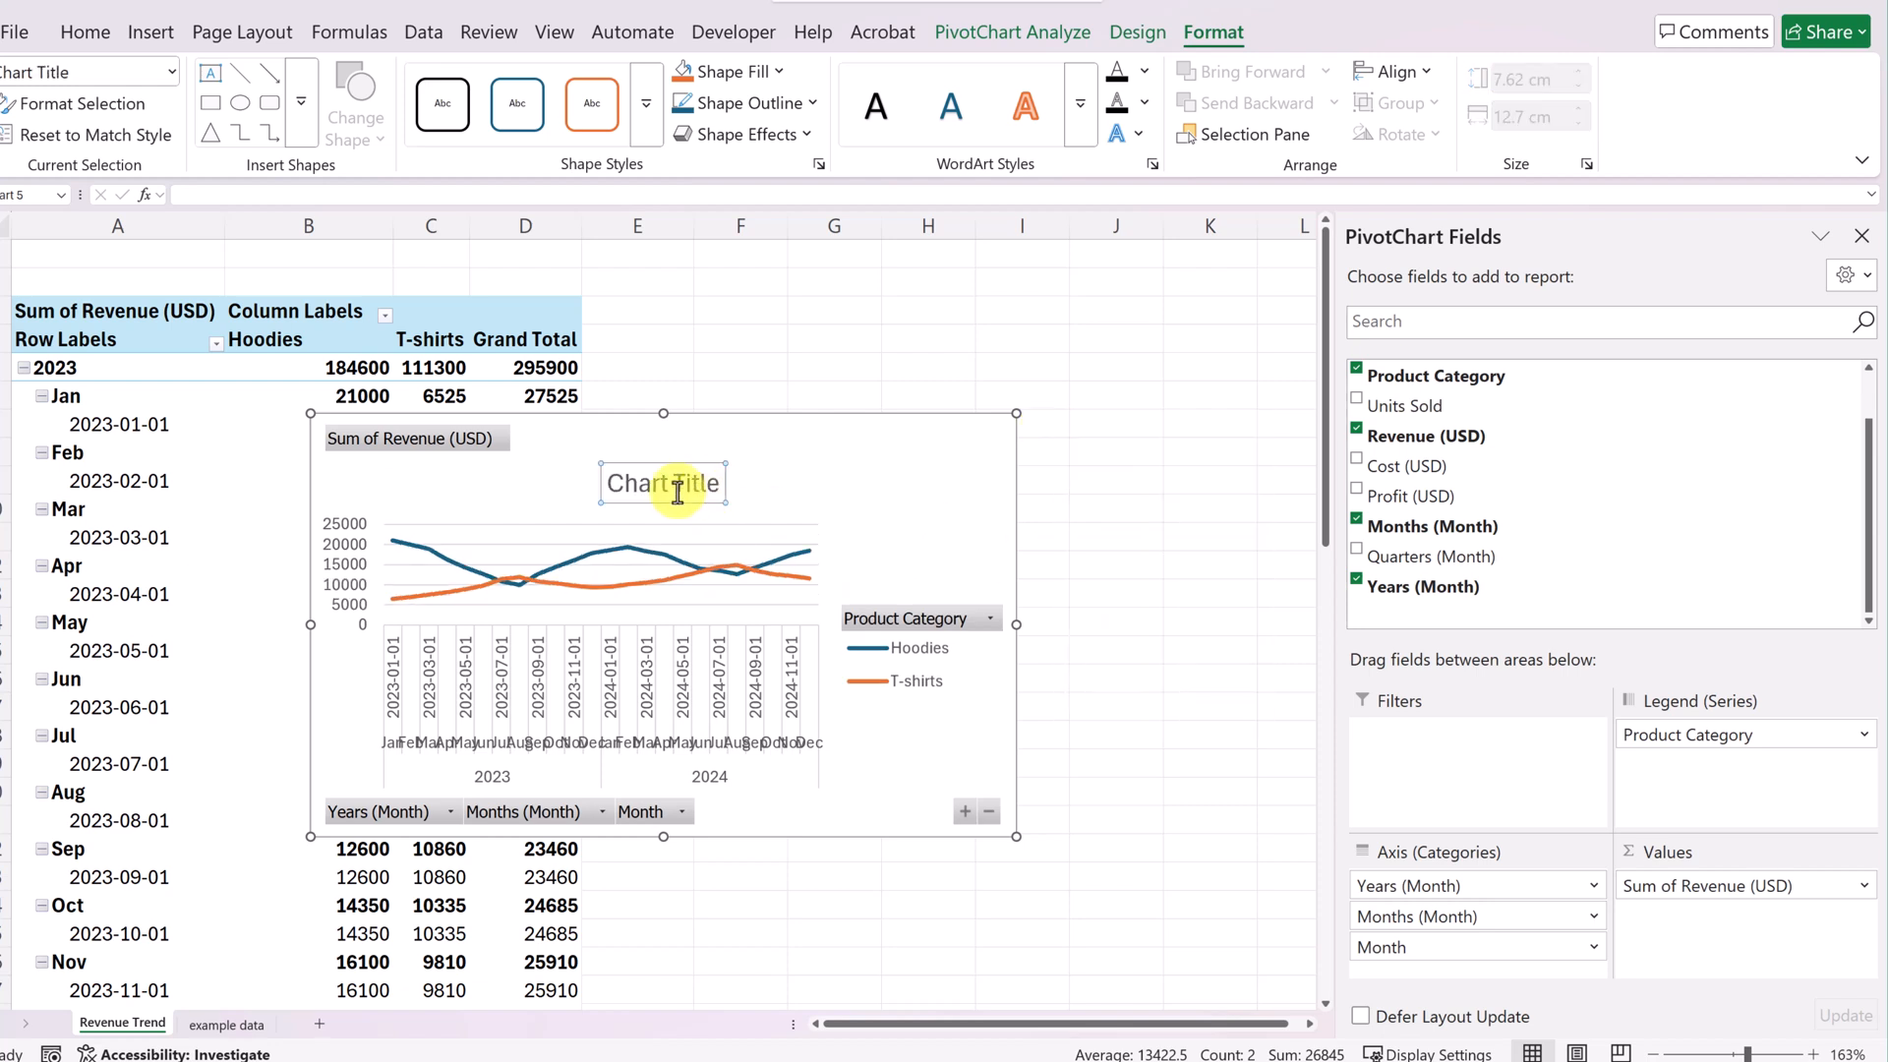
{"action": "triple_click", "coordinate": [677, 491]}
{"action": "type", "text": "Monthly Revenue Trend"}
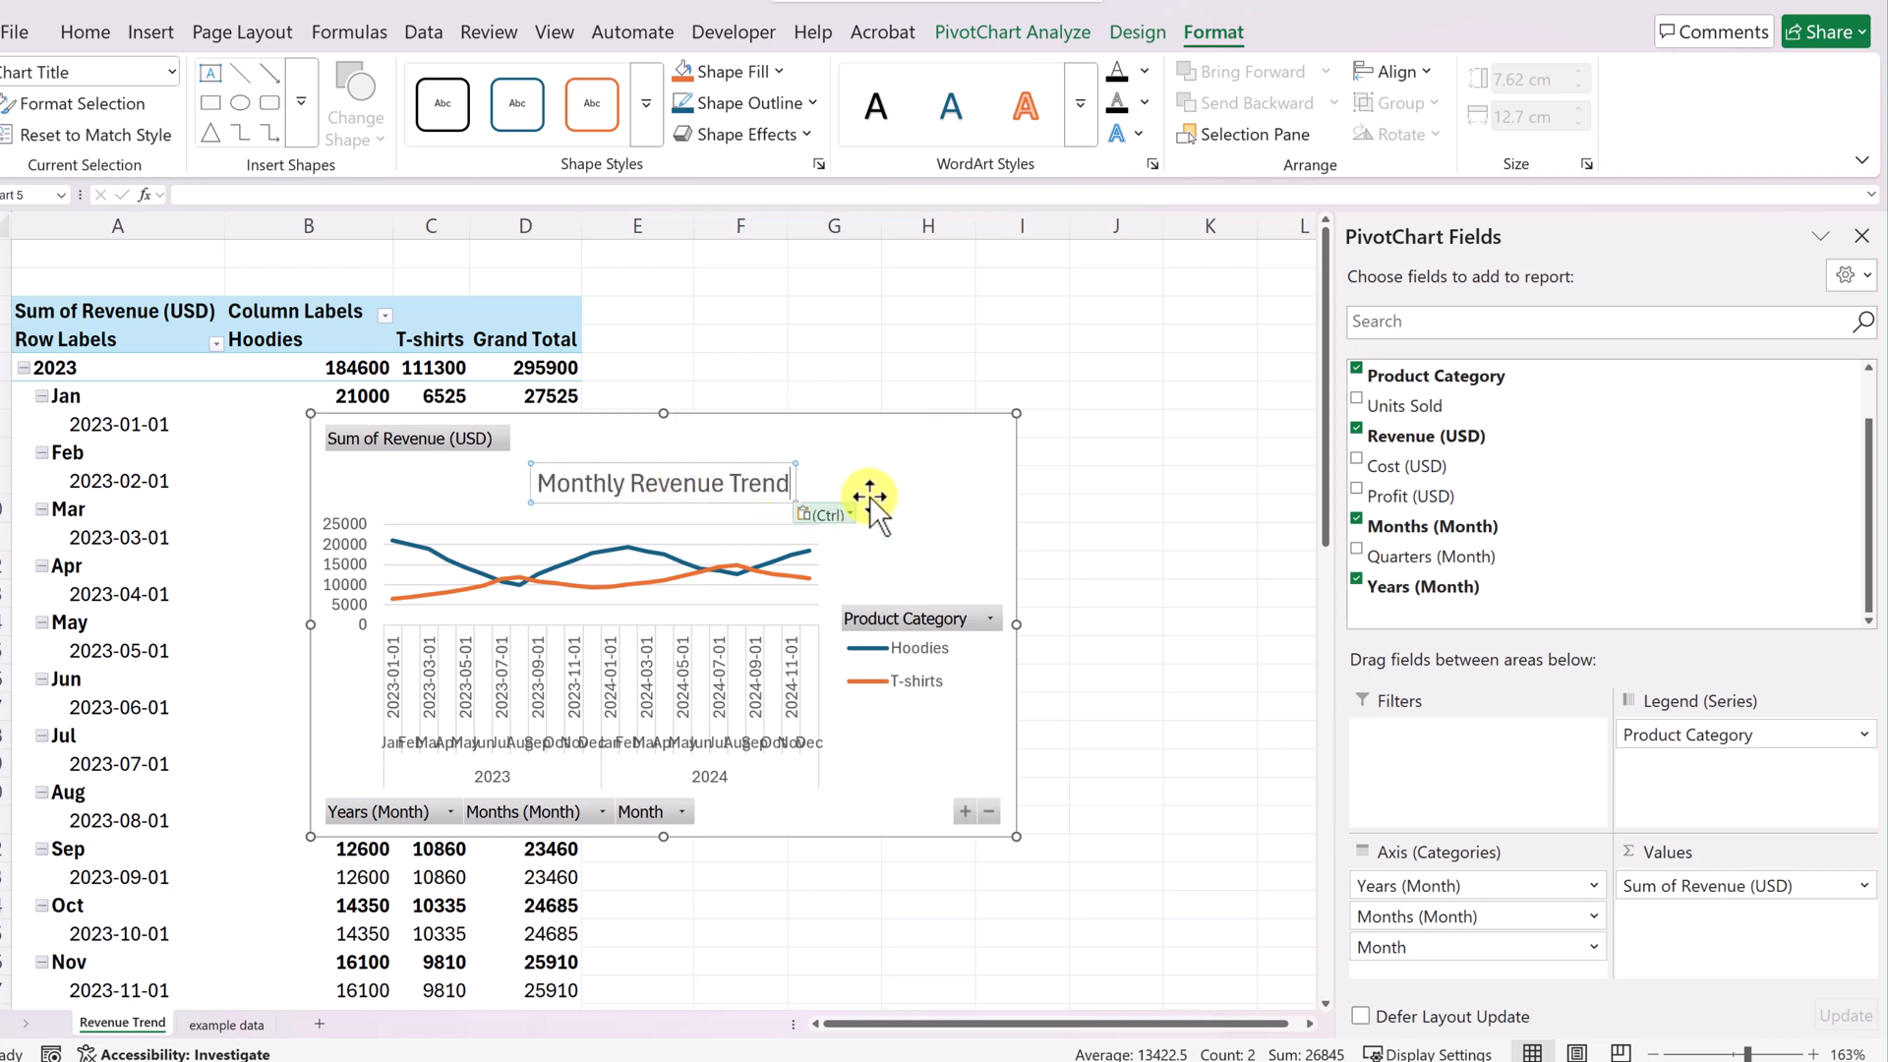
{"action": "left_click", "coordinate": [900, 440]}
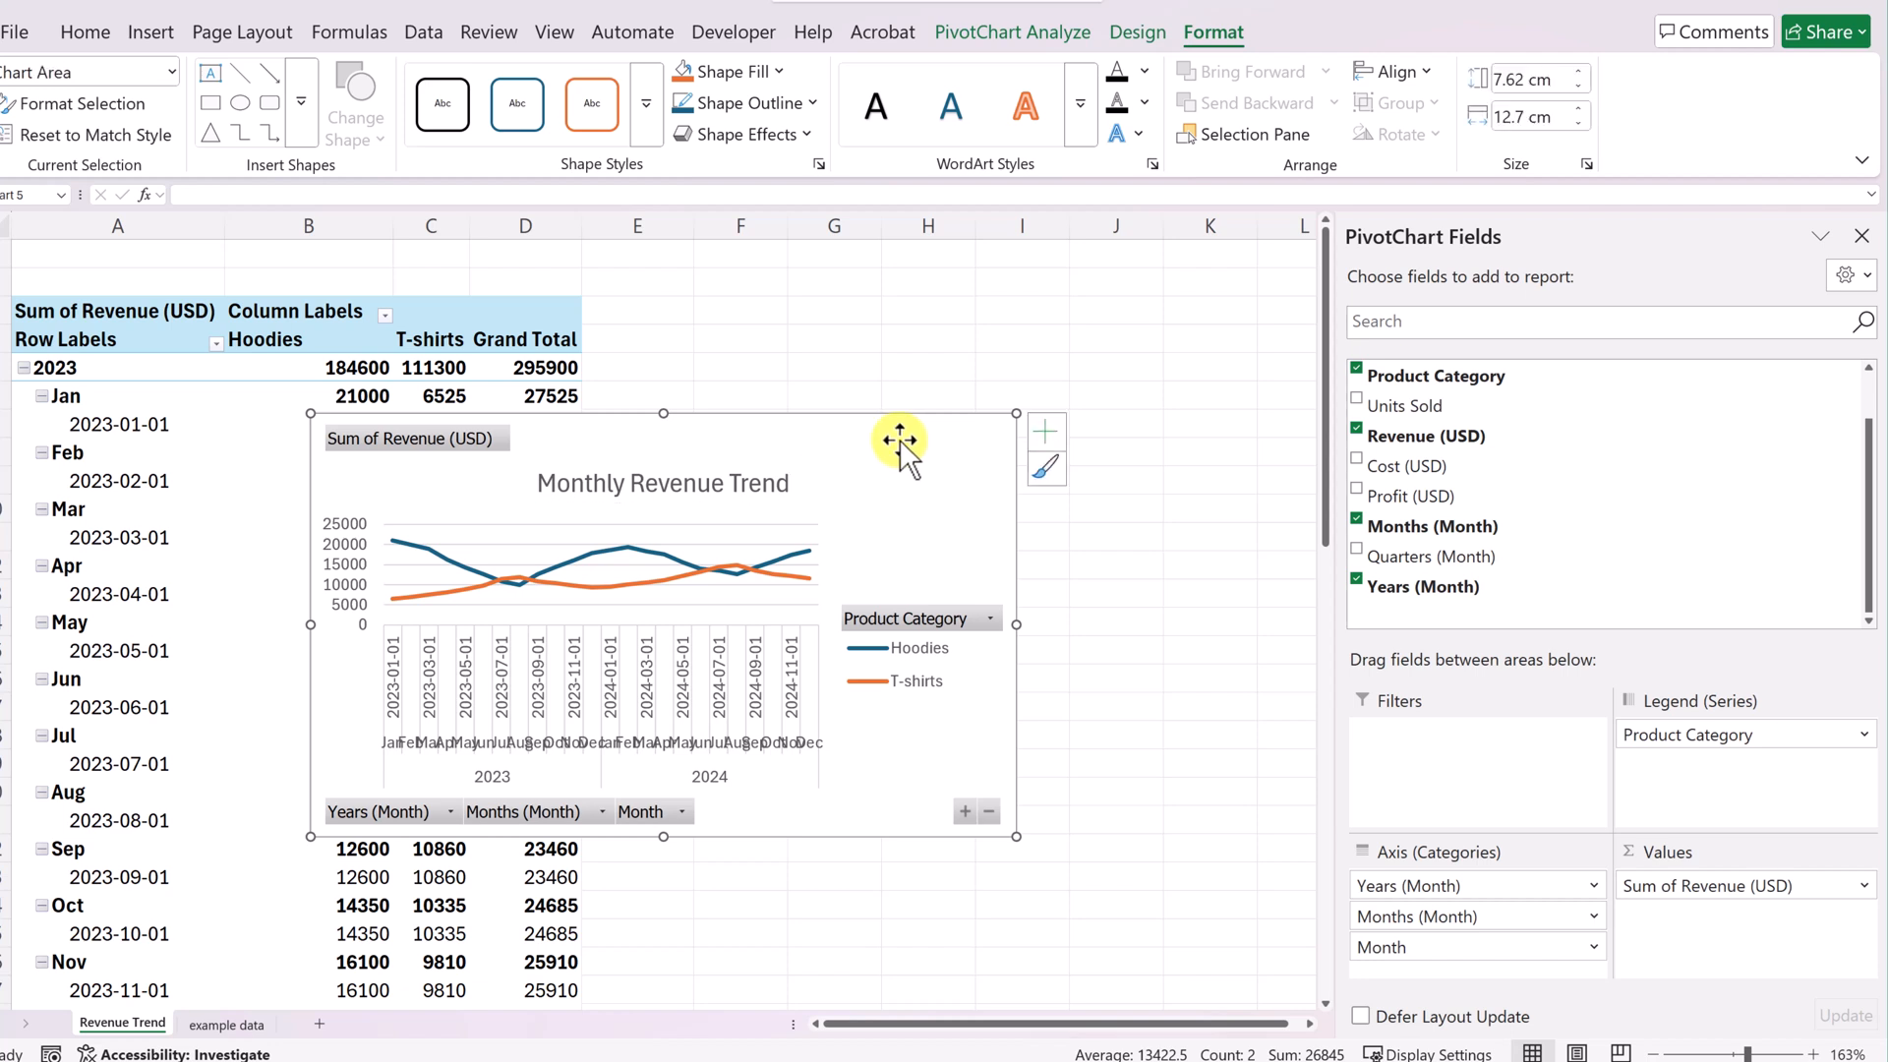
Widen the PivotChart to about 17.22 cm and move it up near the PivotTable's header rows.
{"action": "left_click_drag", "start_coordinate": [1016, 626], "coordinate": [1268, 625]}
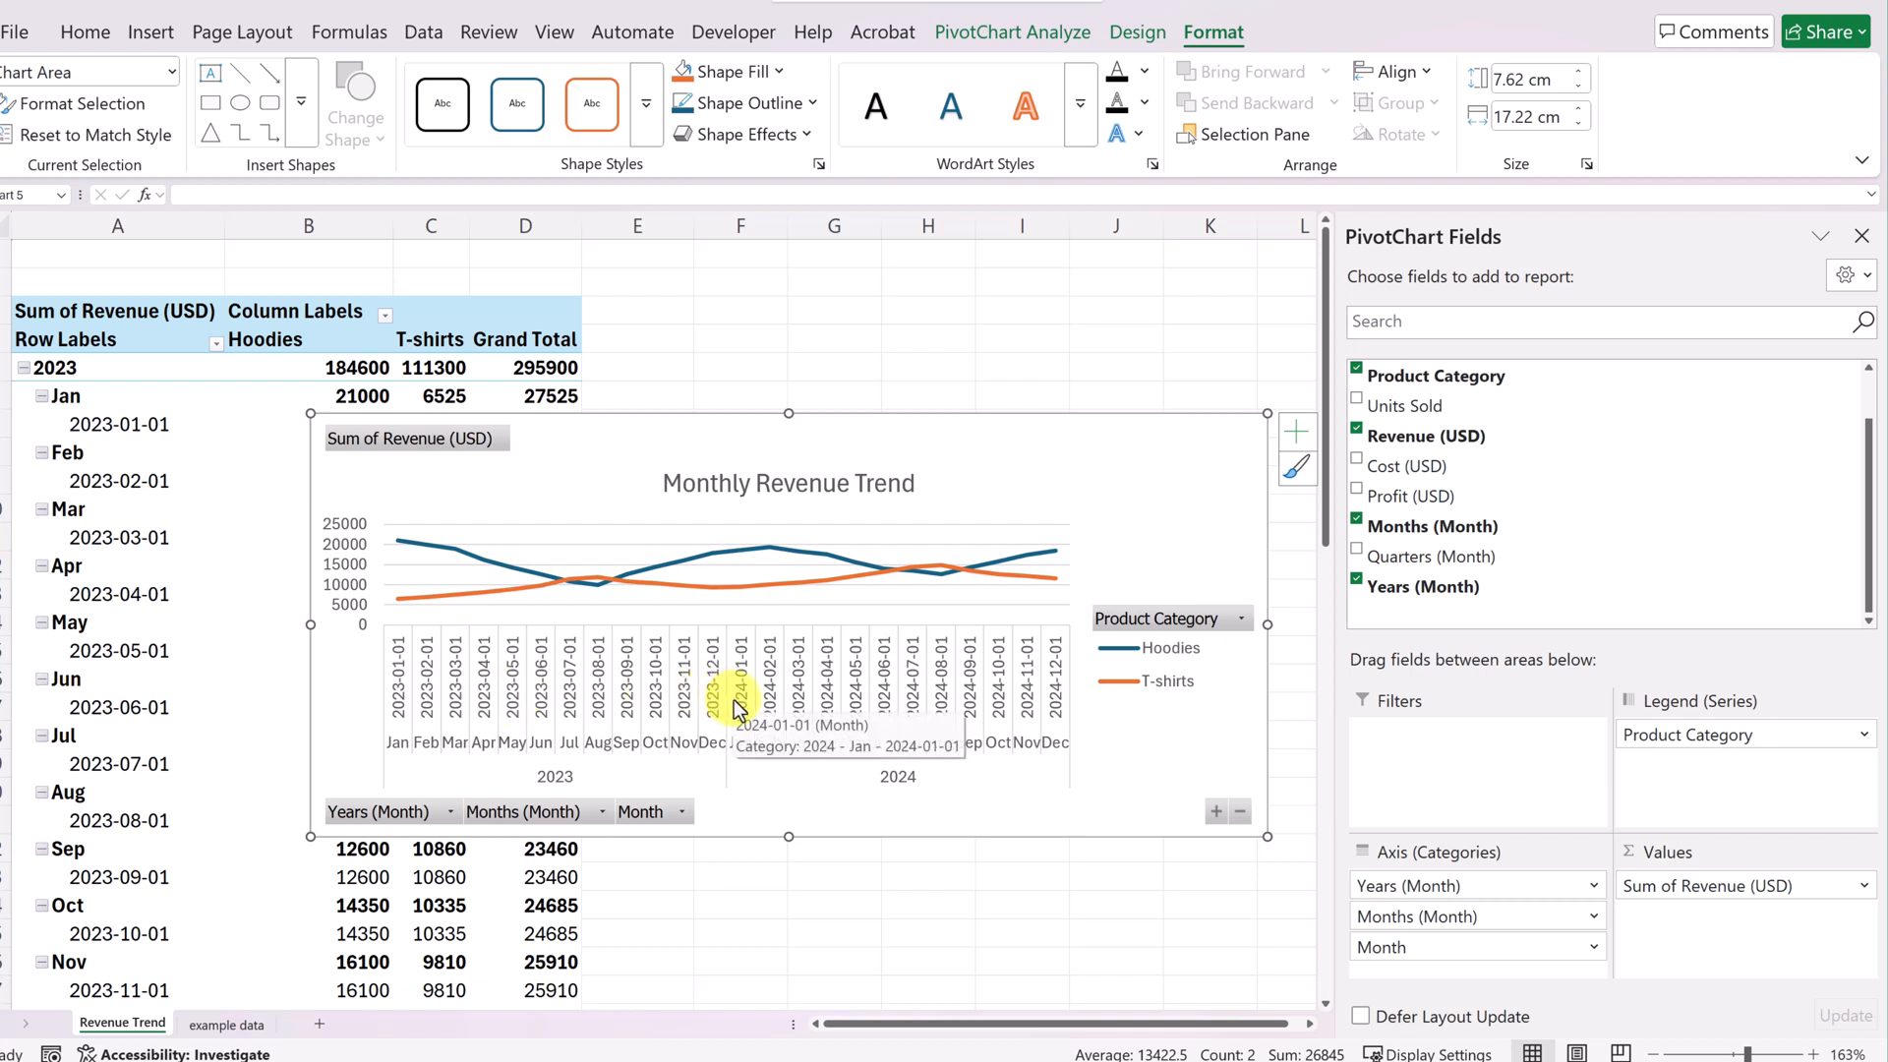
{"action": "left_click_drag", "start_coordinate": [595, 450], "coordinate": [600, 315]}
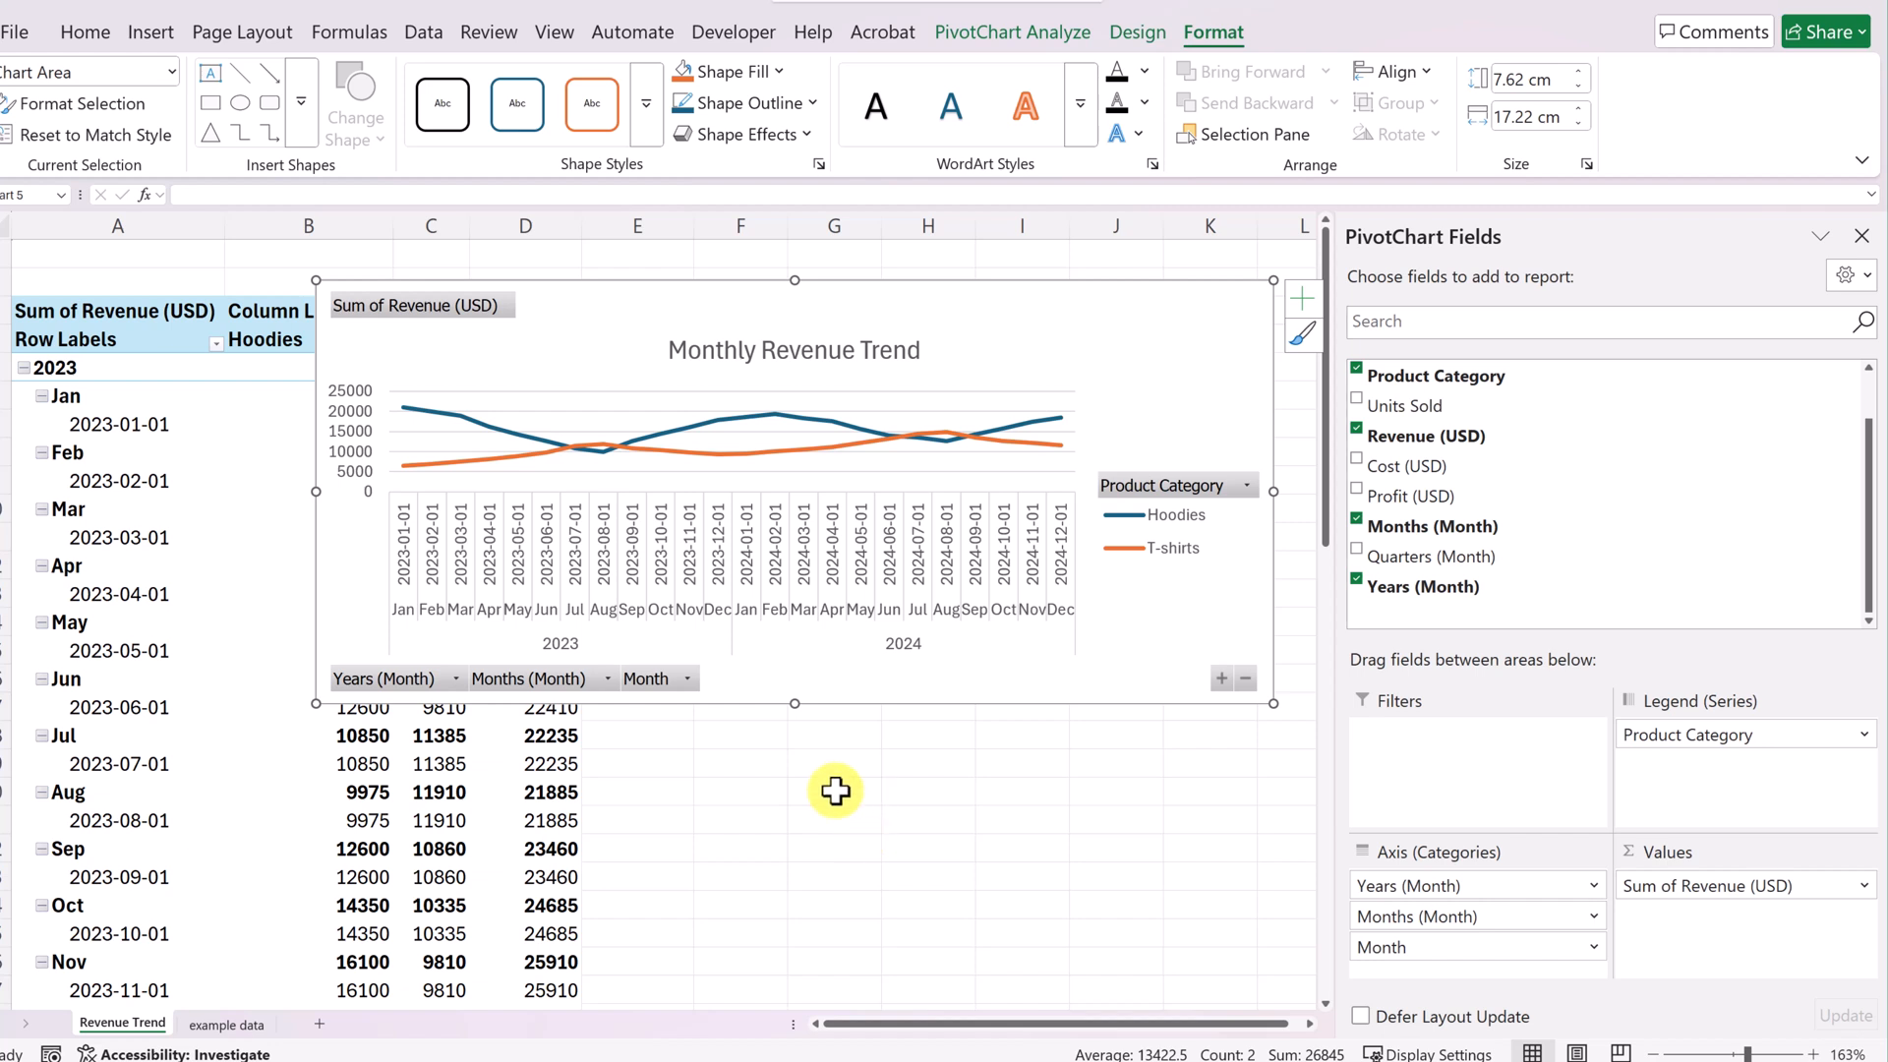
Insert a State slicer for the PivotChart and place it over the chart's lower right part.
{"action": "left_click", "coordinate": [987, 38]}
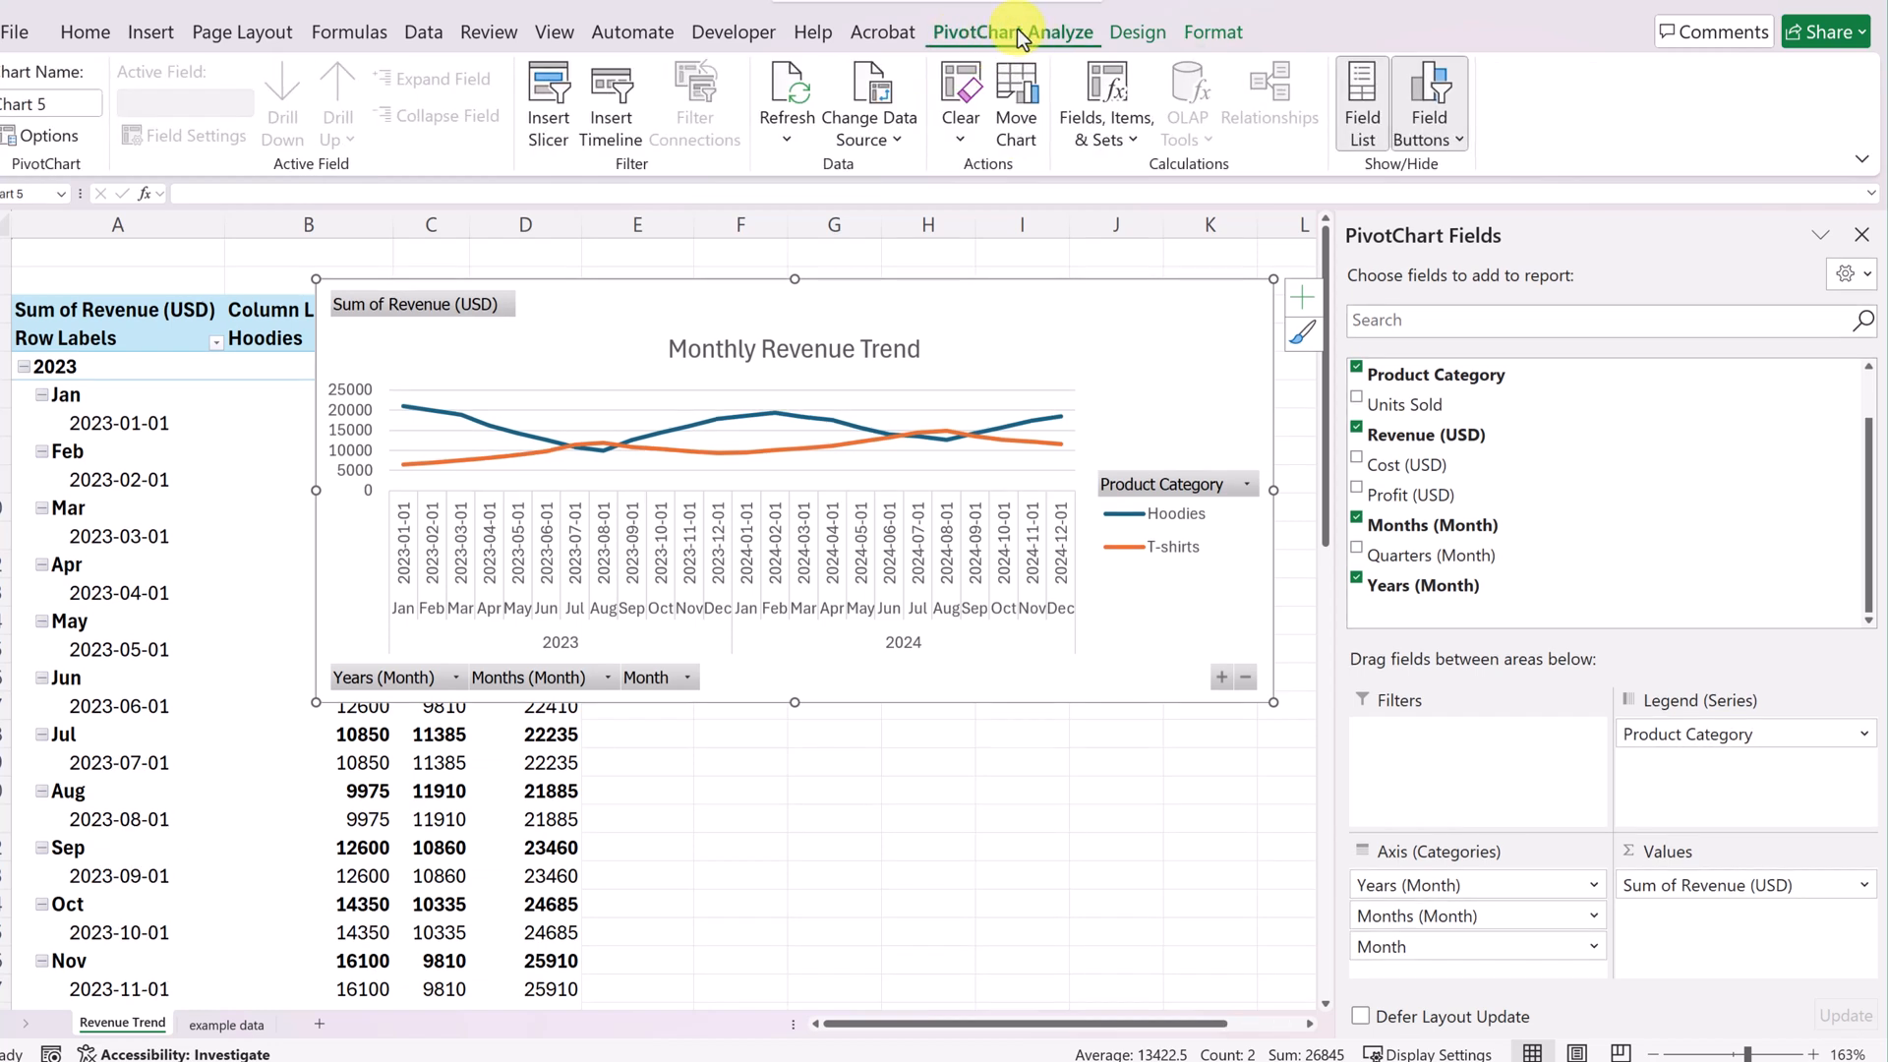
{"action": "left_click", "coordinate": [551, 108]}
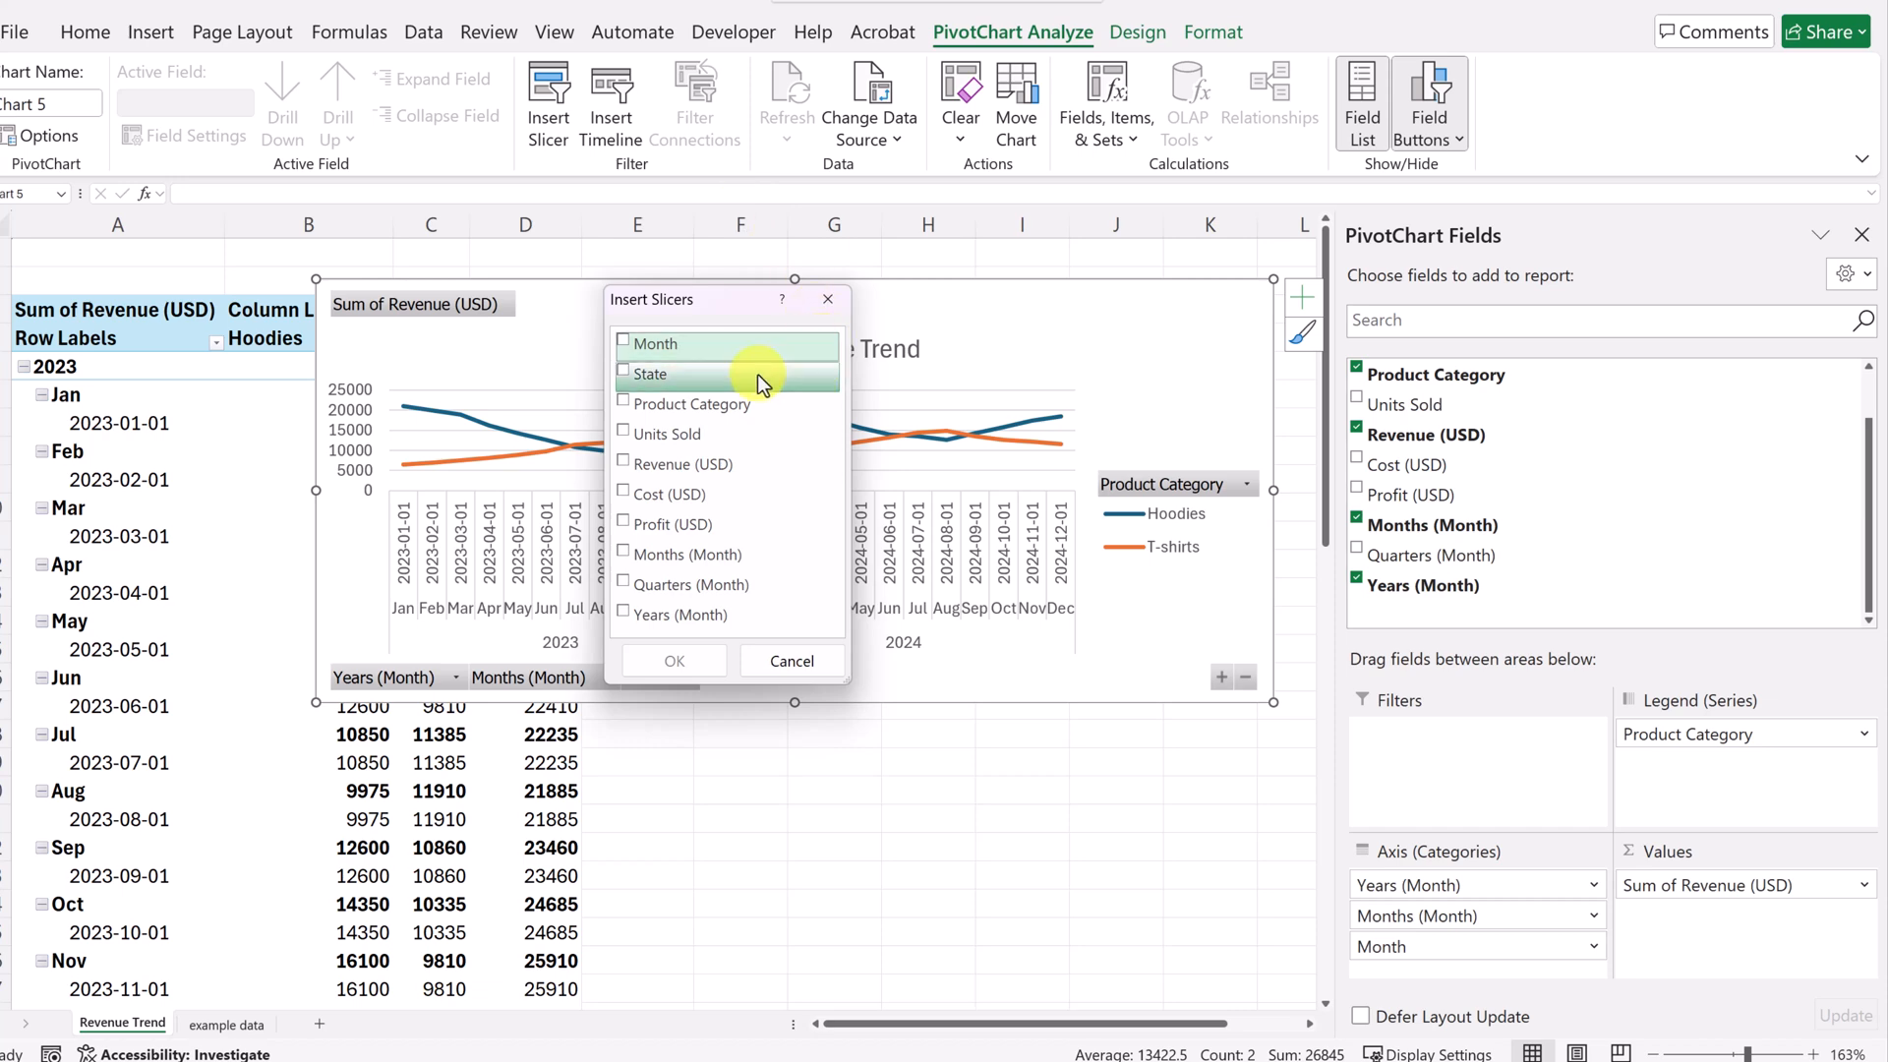
{"action": "left_click", "coordinate": [623, 373]}
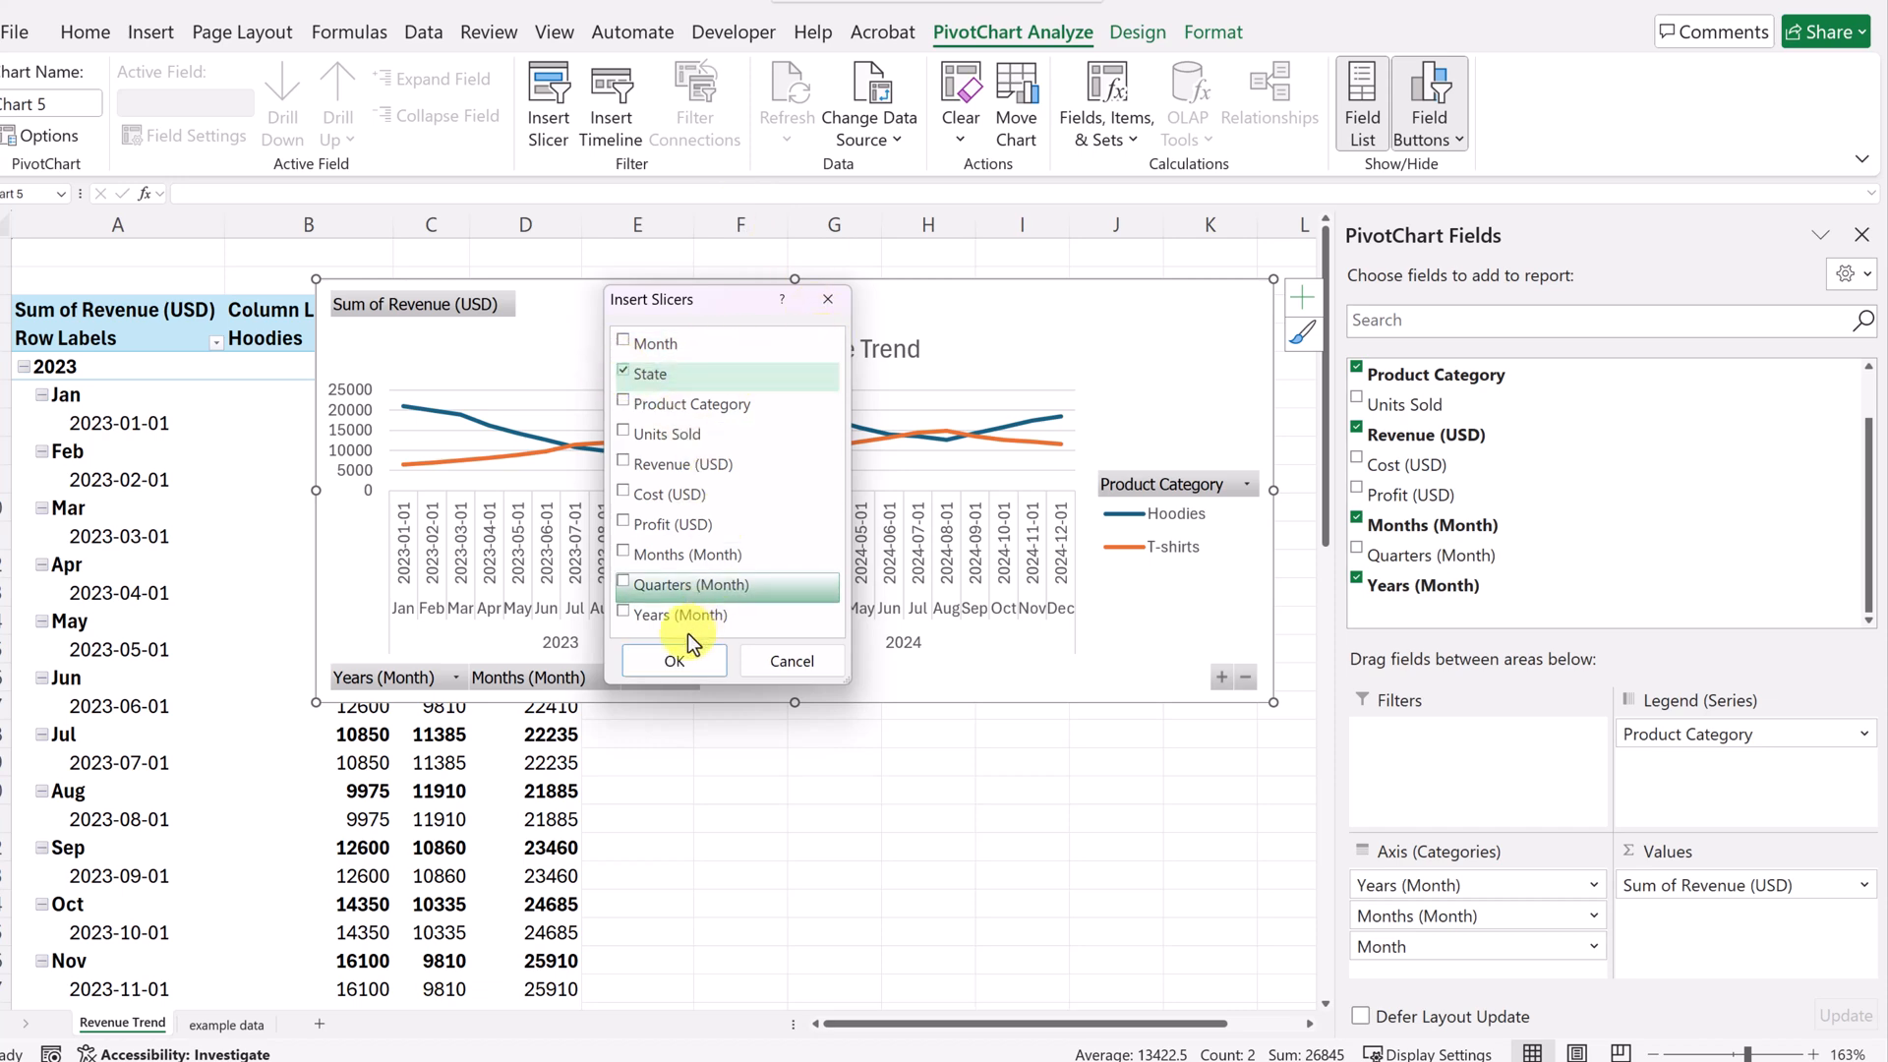
{"action": "left_click", "coordinate": [692, 670]}
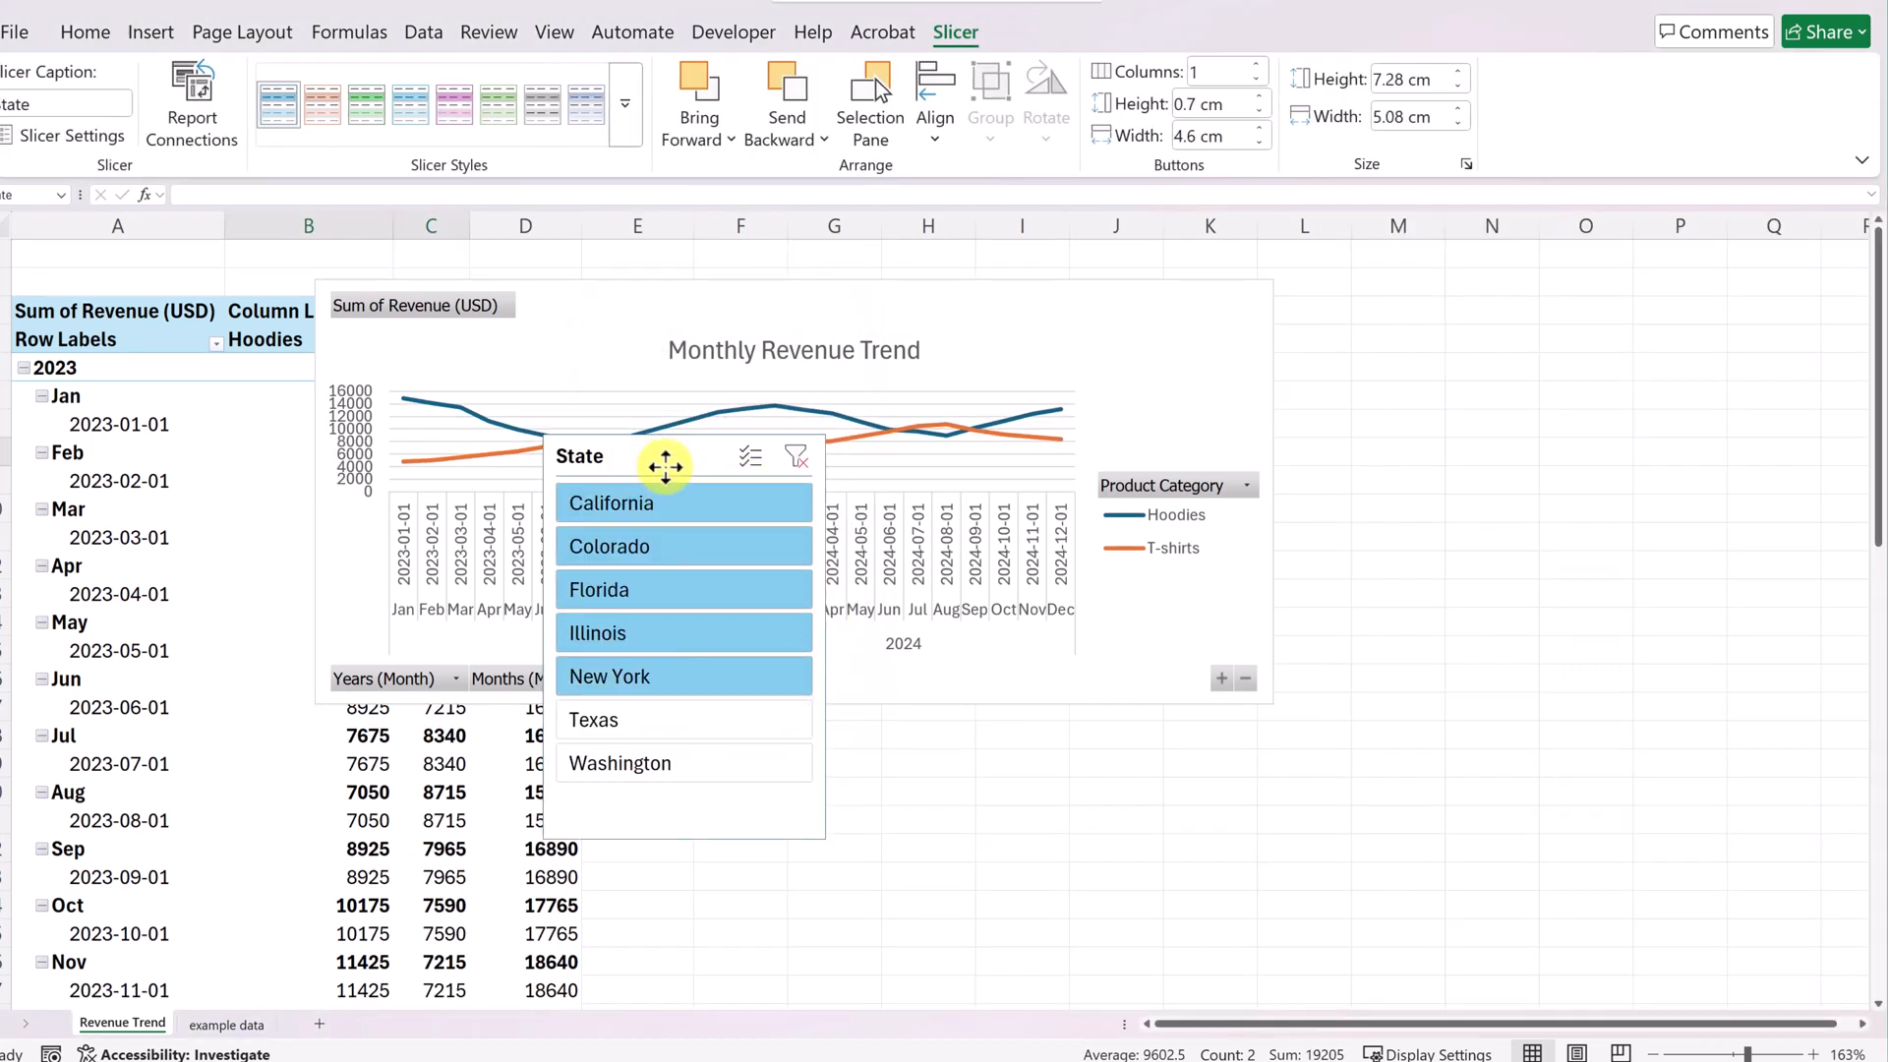
{"action": "left_click_drag", "start_coordinate": [666, 465], "coordinate": [976, 523]}
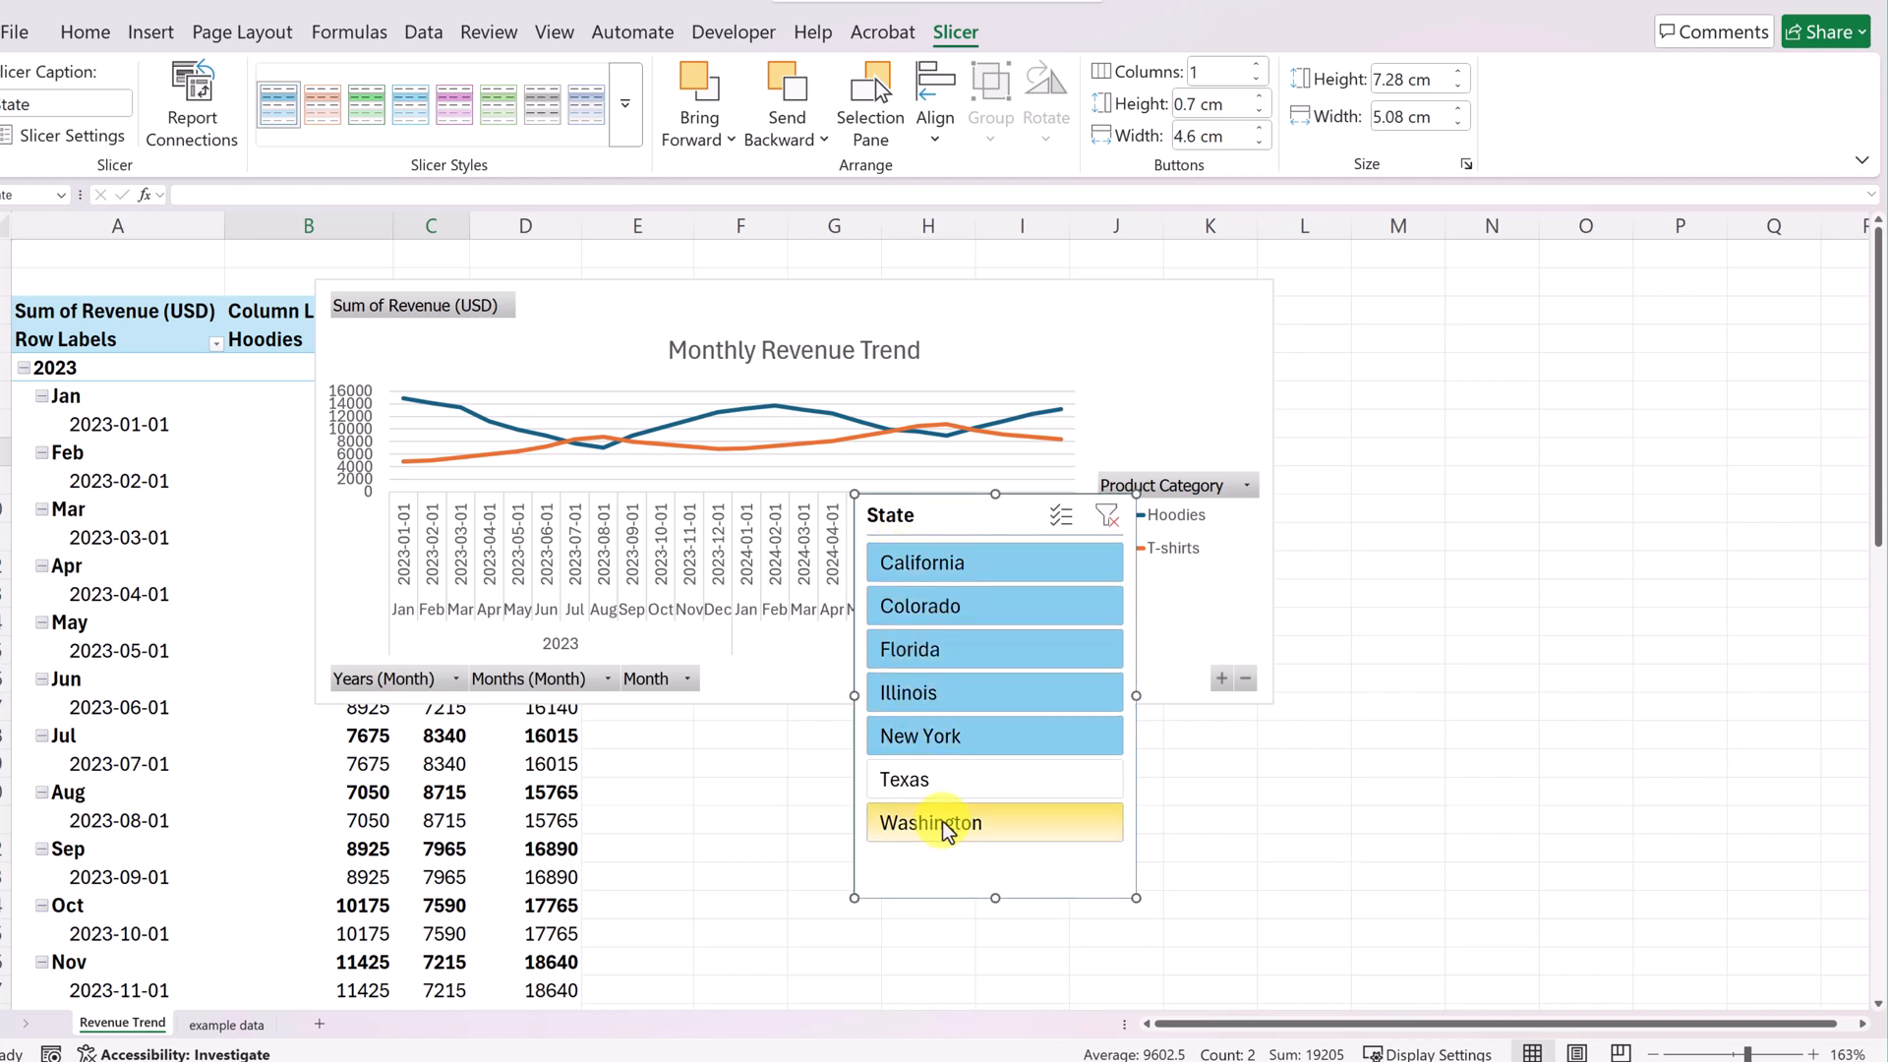
Filter with the State slicer by all states, by Florida alone, and finally by California, Colorado and Florida.
{"action": "left_click_drag", "start_coordinate": [946, 826], "coordinate": [951, 562]}
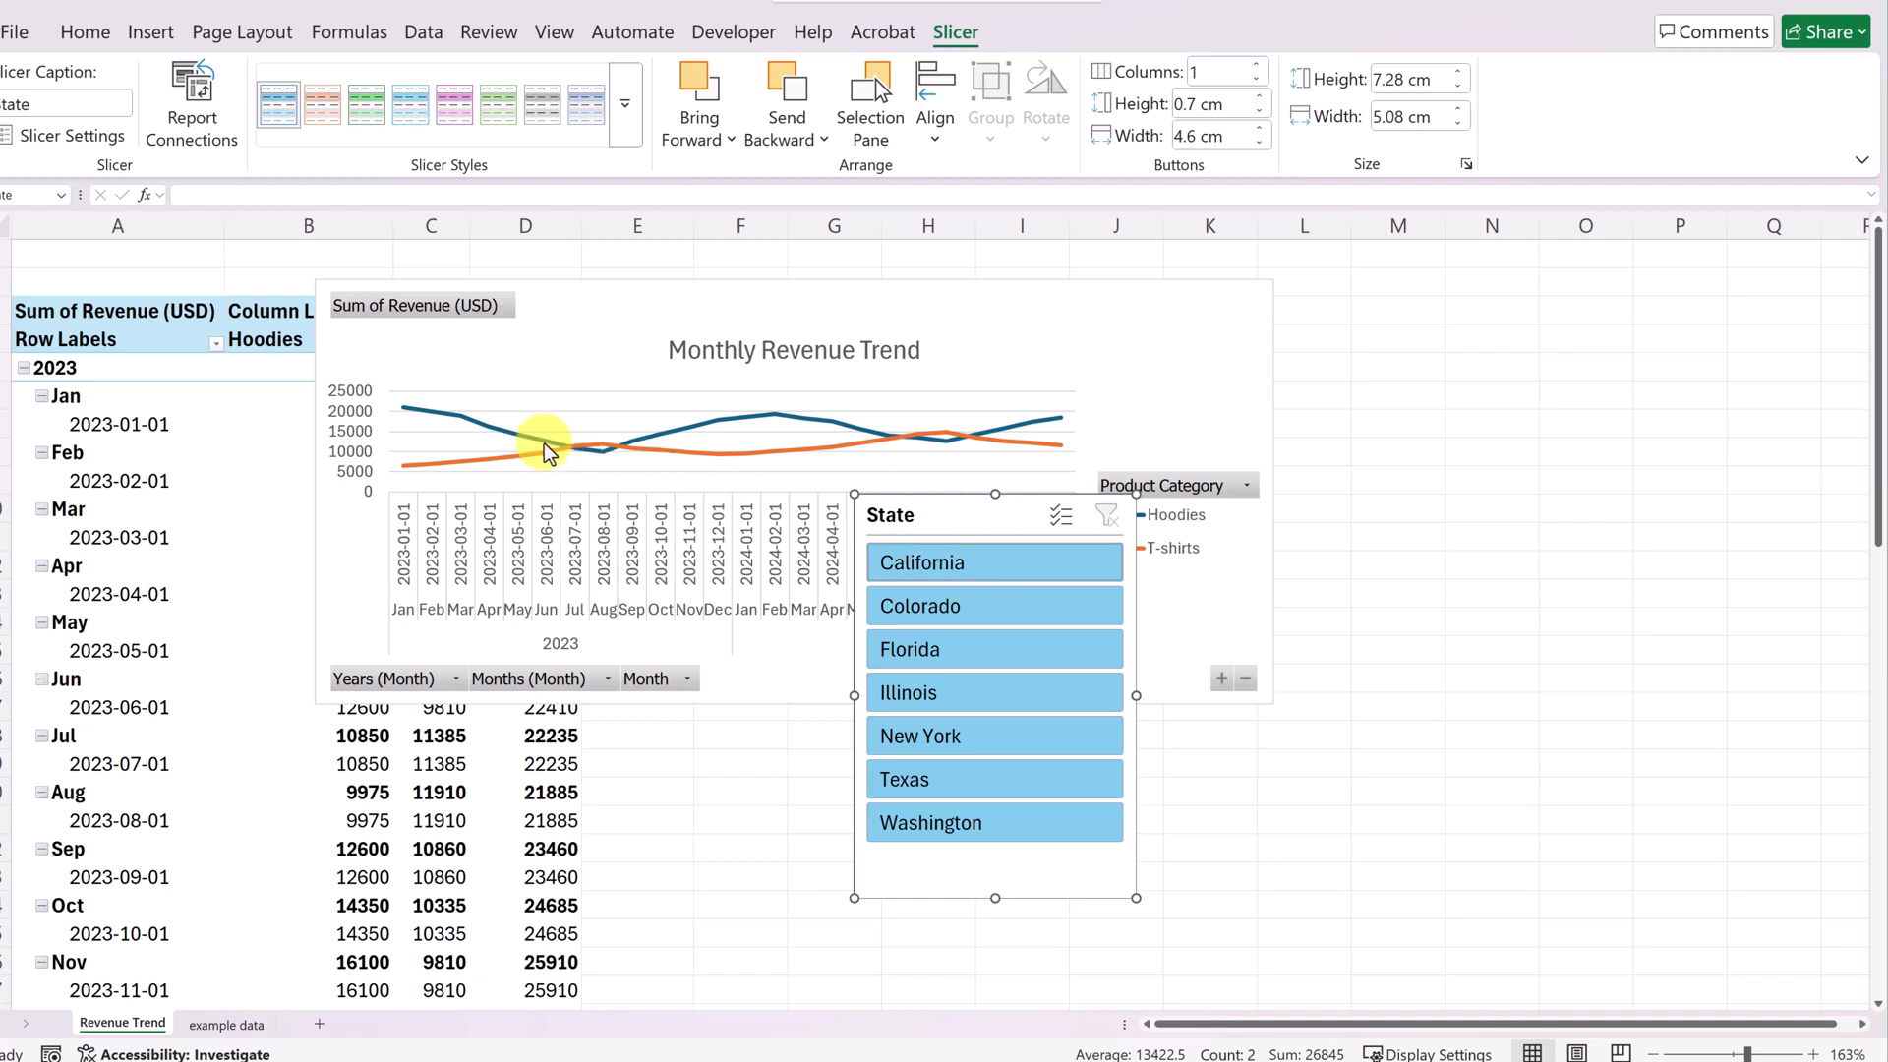
{"action": "left_click", "coordinate": [905, 657]}
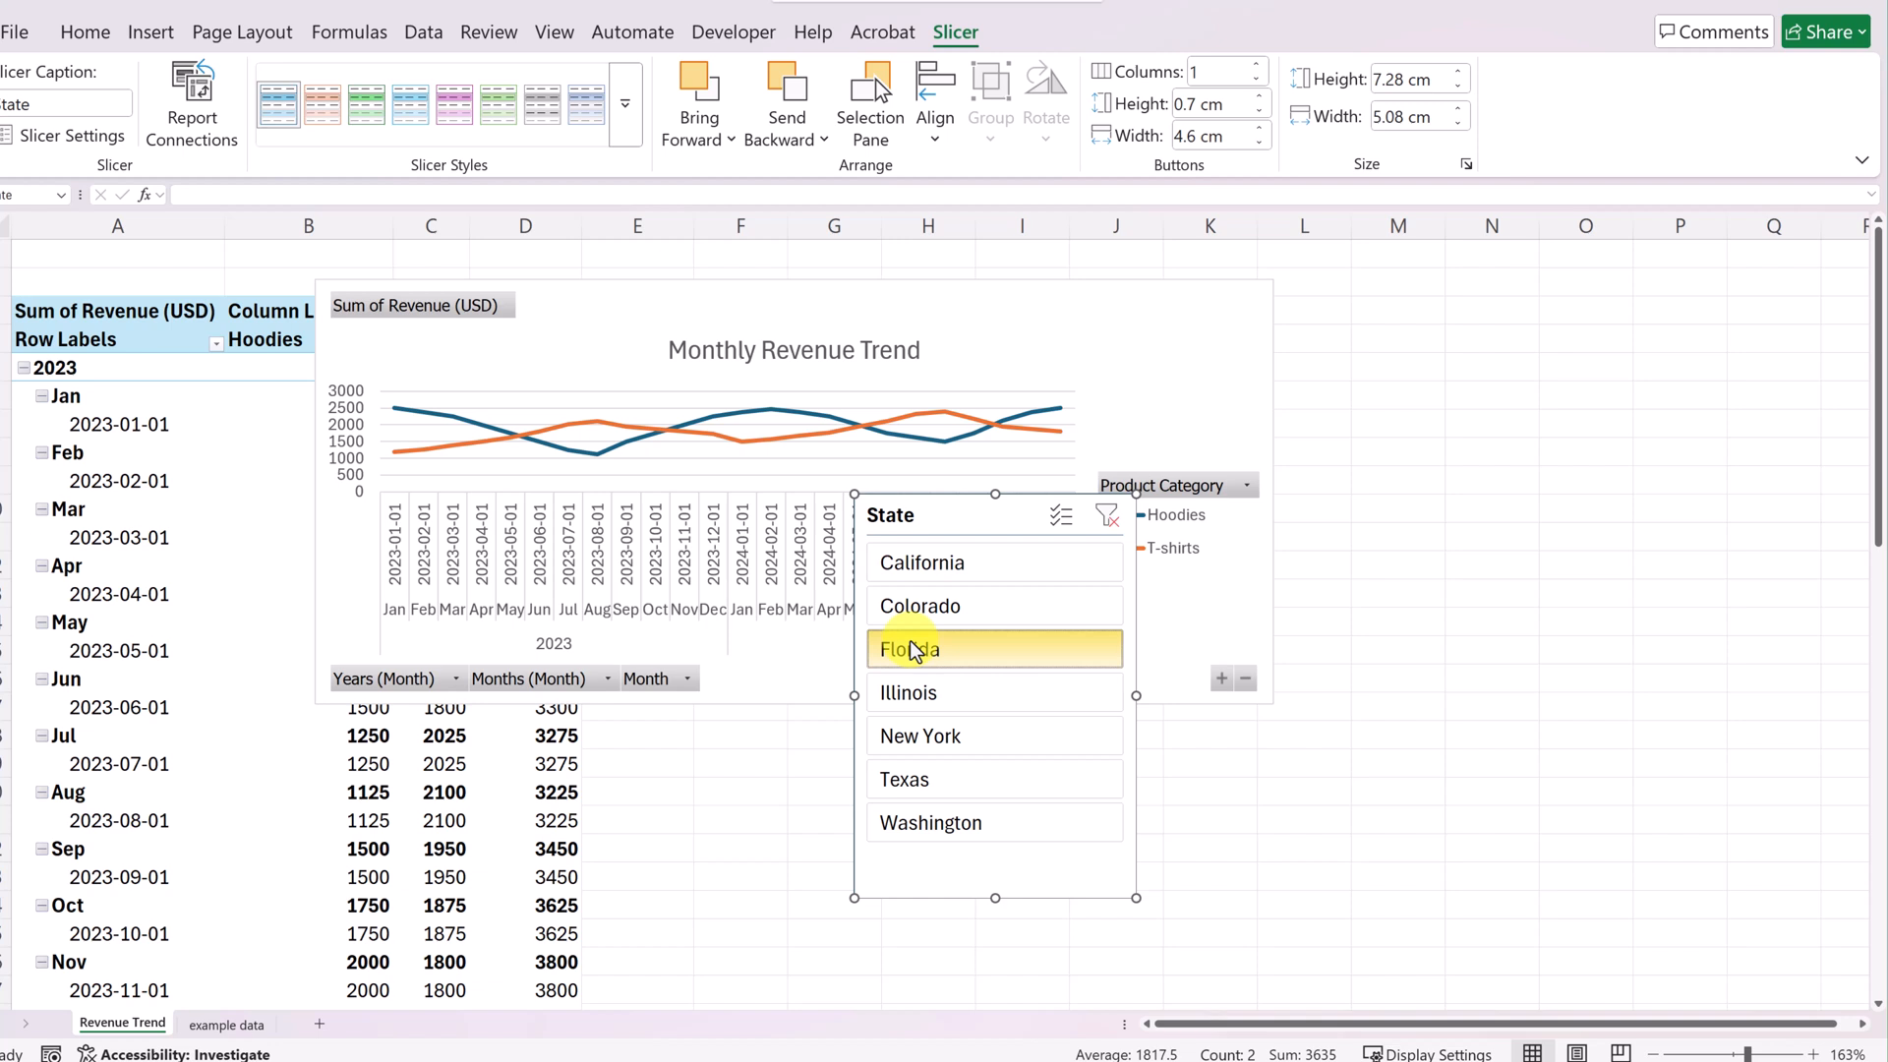
{"action": "left_click_drag", "start_coordinate": [914, 651], "coordinate": [977, 583]}
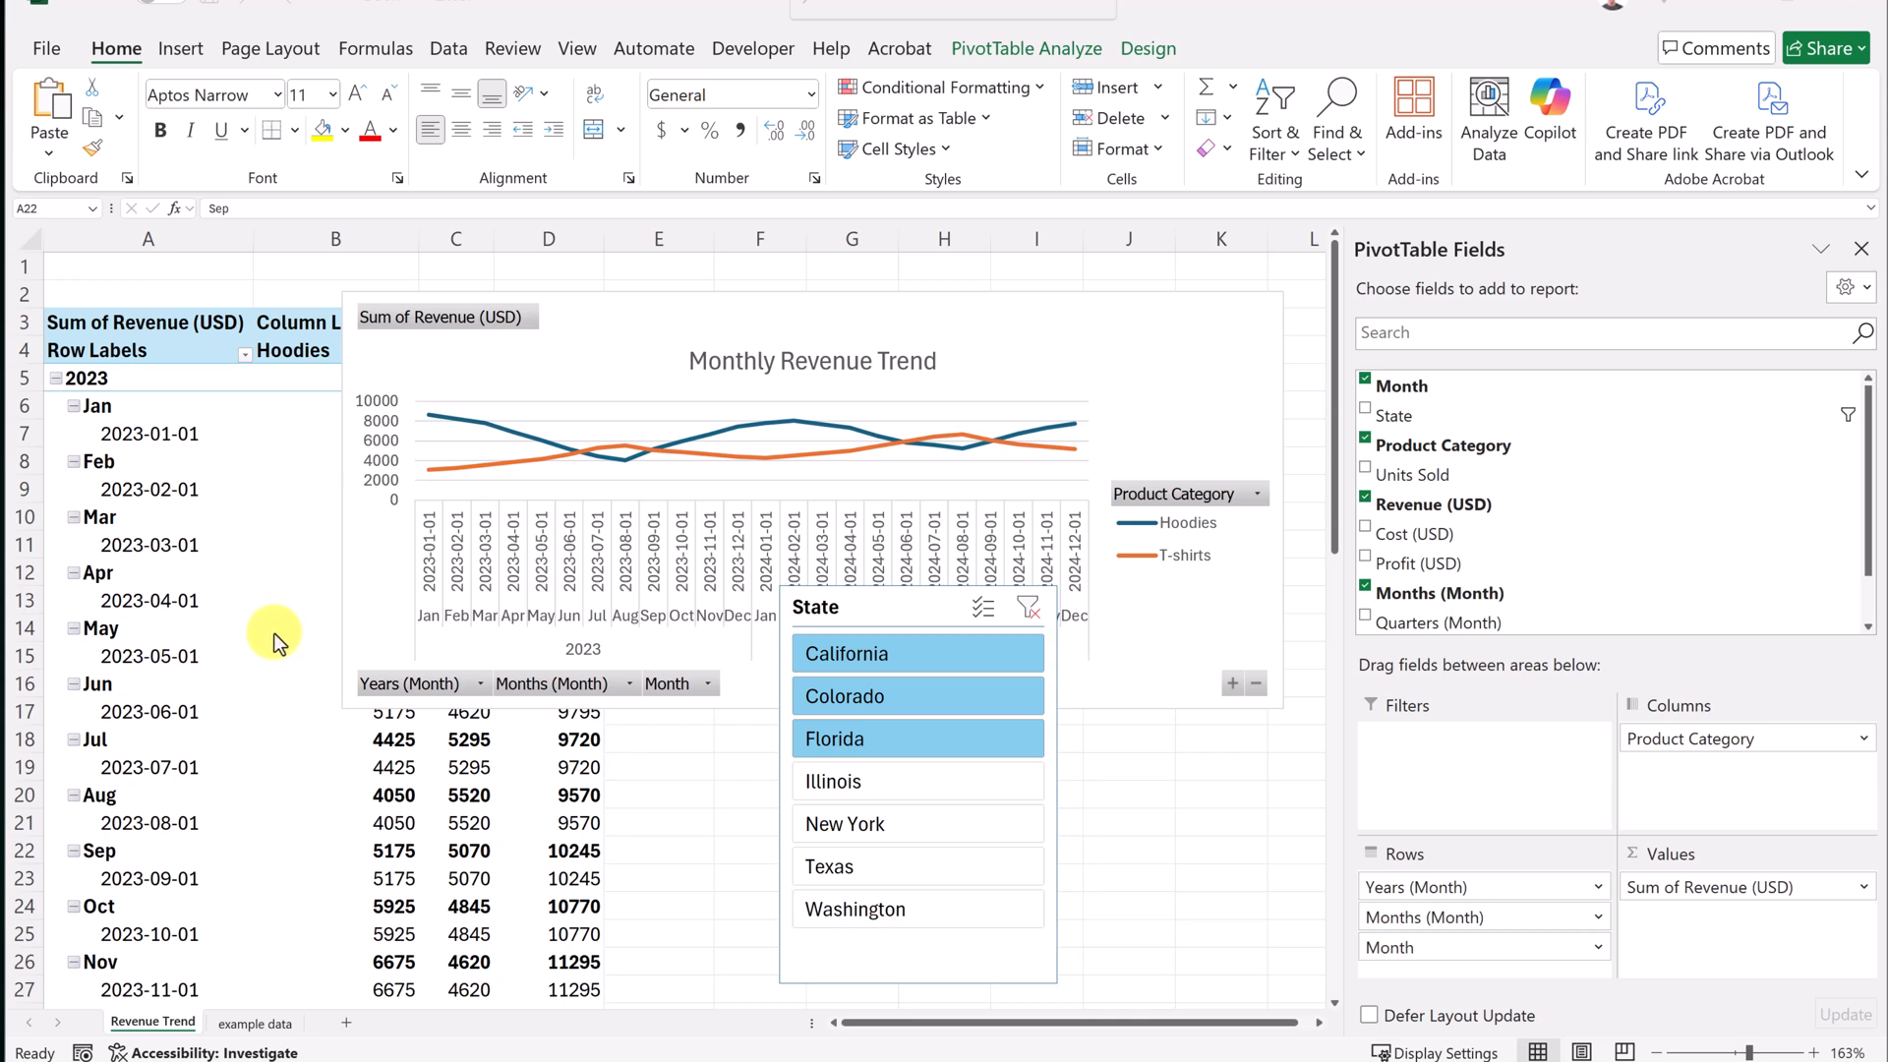
Insert another PivotTable based on the Sales table from the example data sheet on a new worksheet.
{"action": "left_click", "coordinate": [255, 1023]}
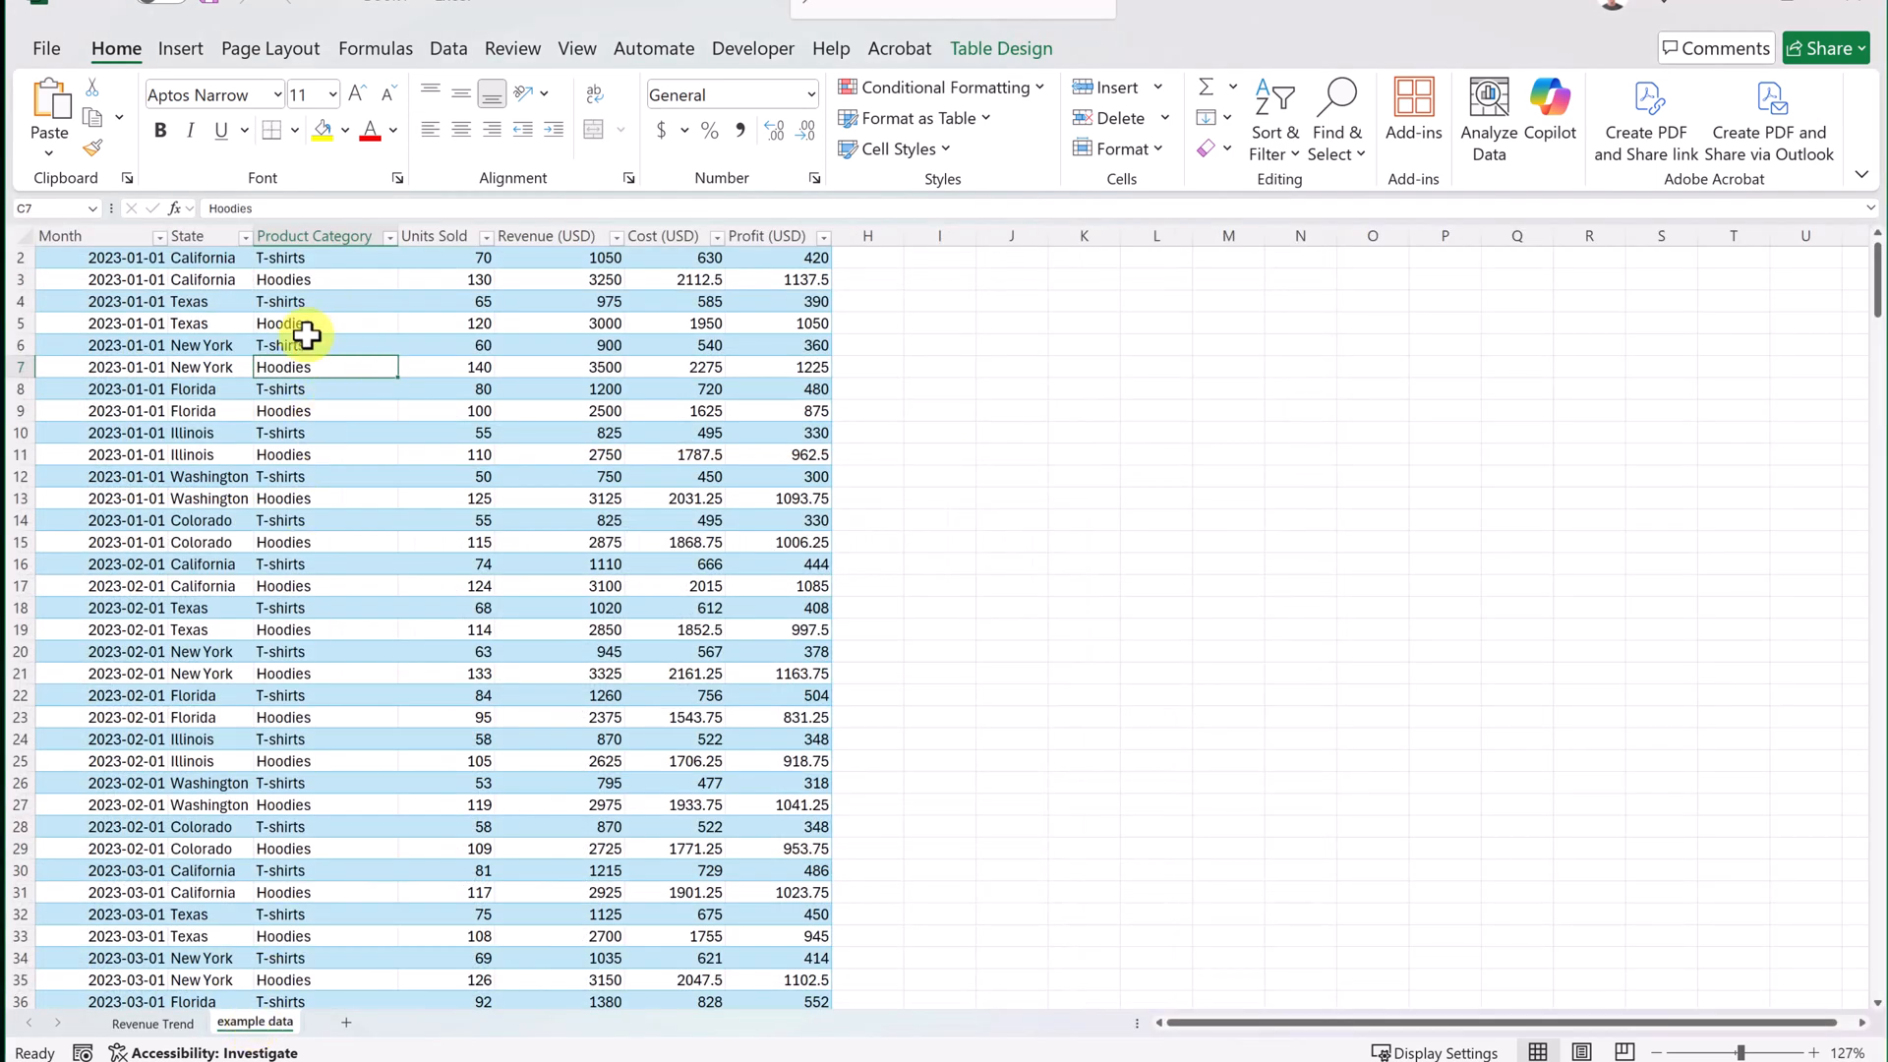
{"action": "left_click", "coordinate": [182, 48]}
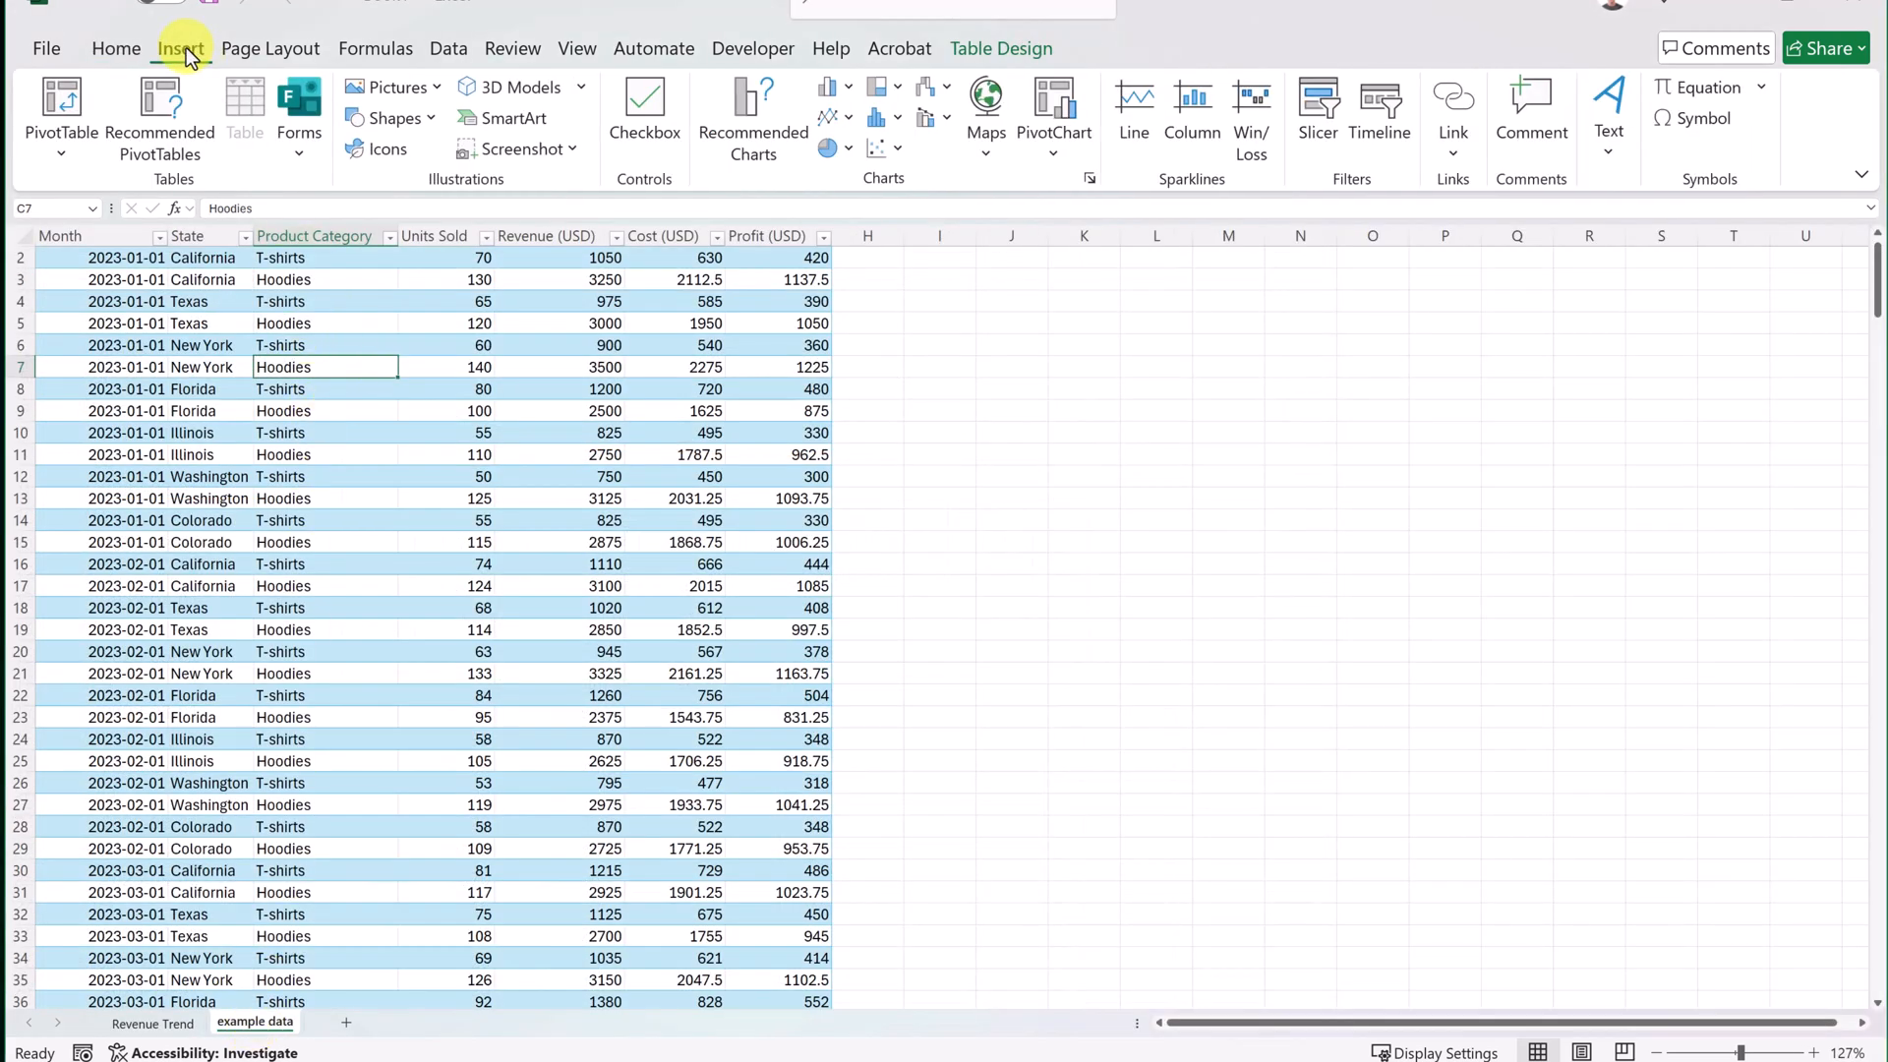
{"action": "left_click", "coordinate": [51, 110]}
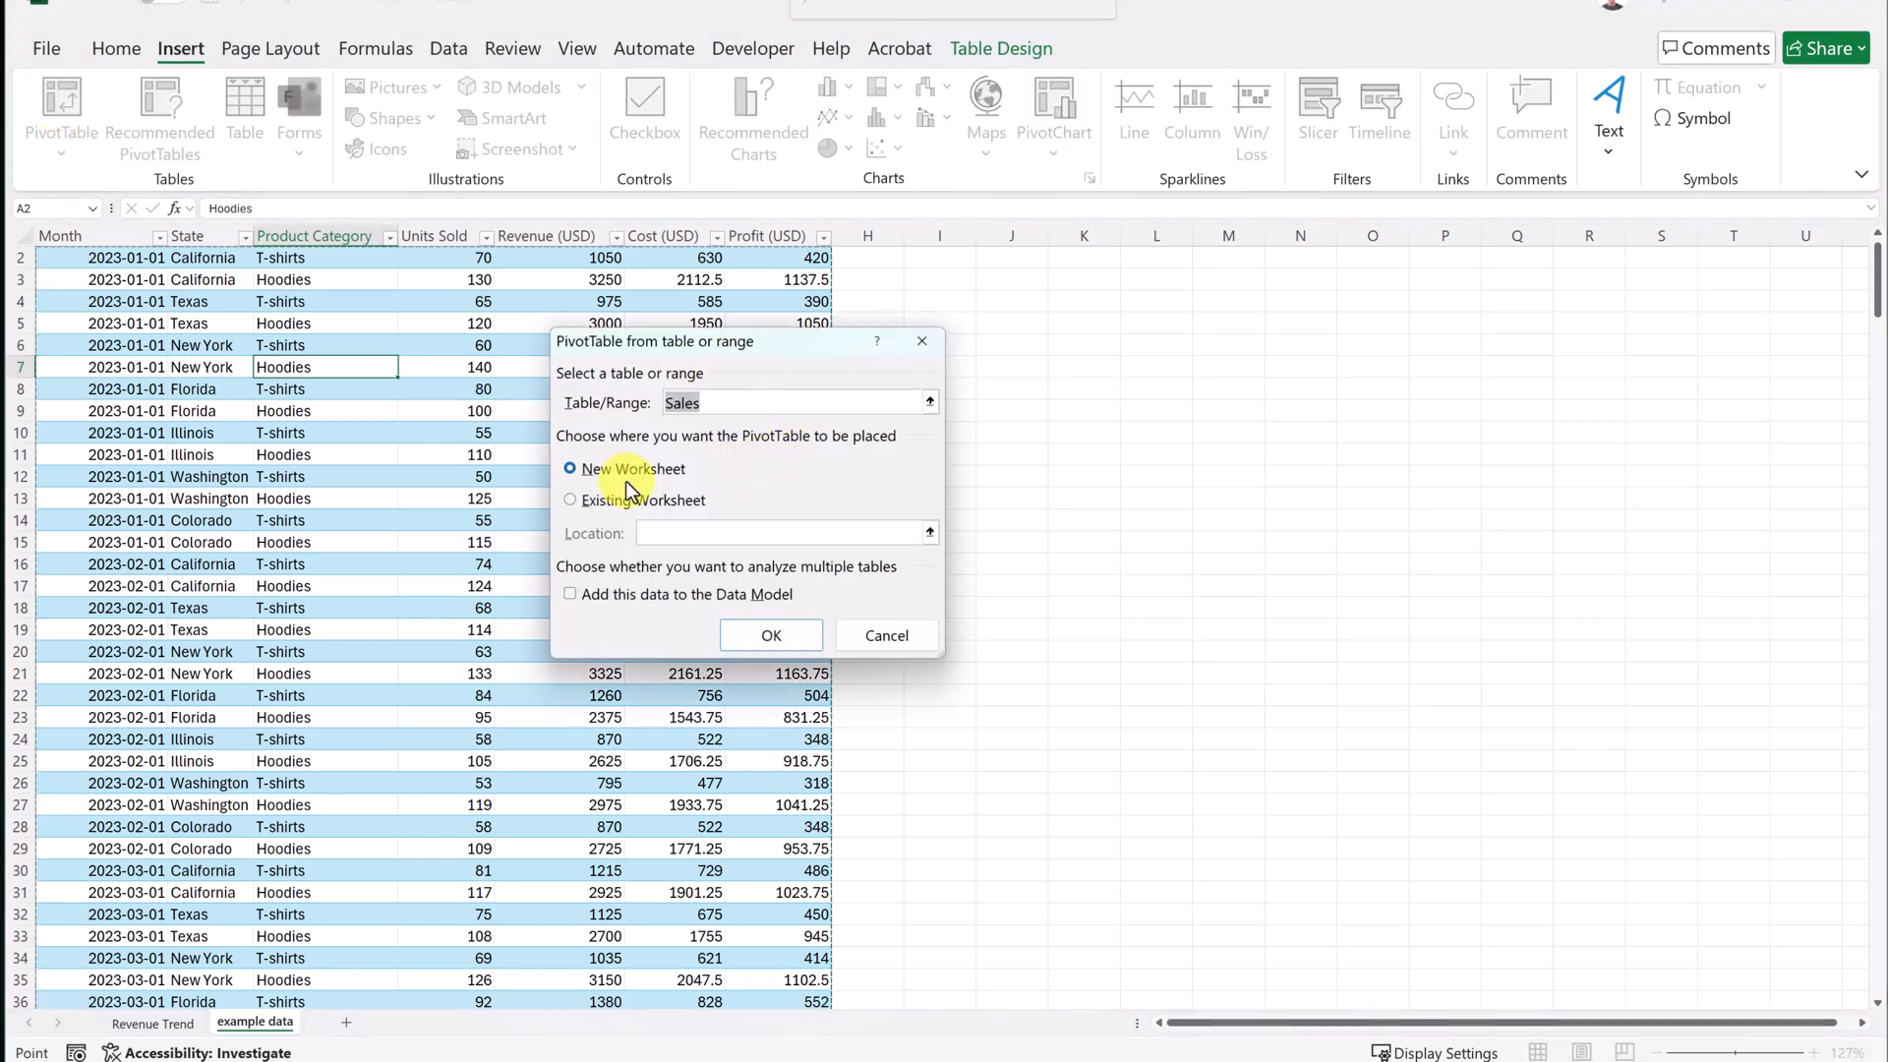
{"action": "left_click", "coordinate": [796, 637]}
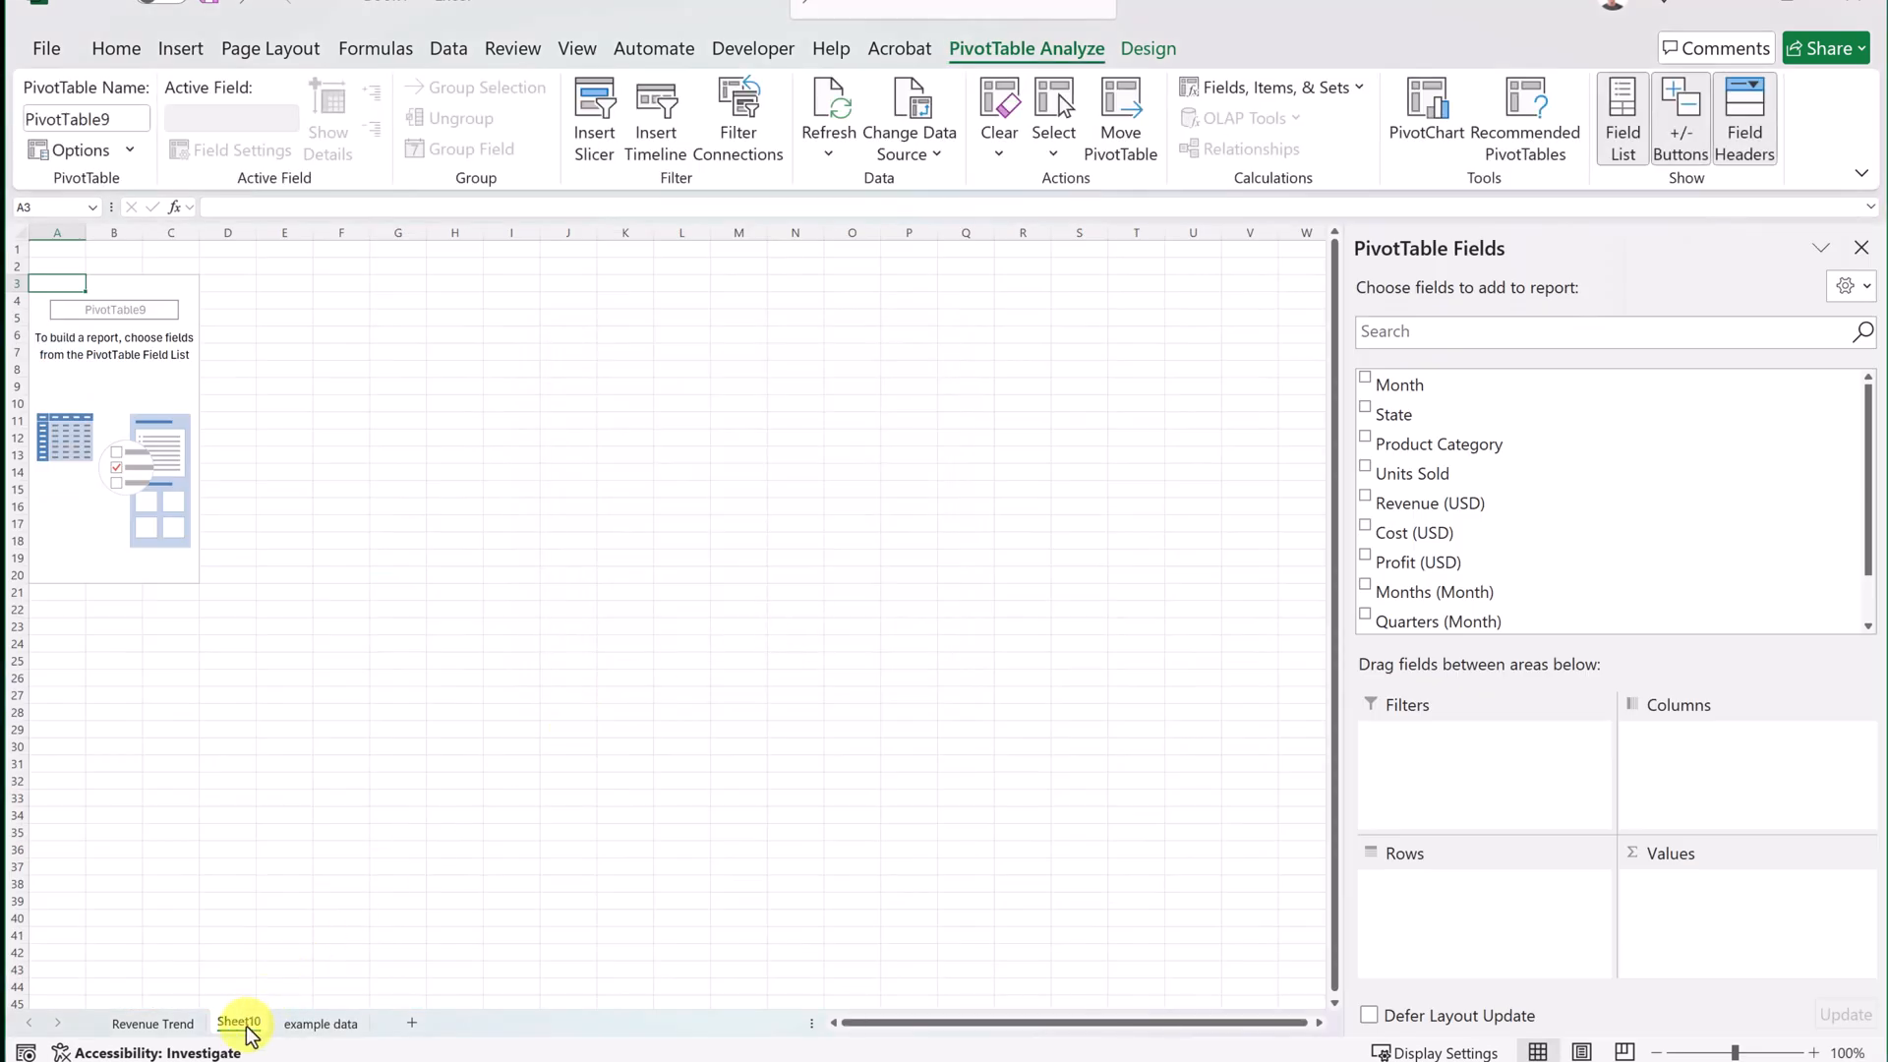
Rename the second PivotTable's worksheet as T-Shirts vs. Hoodies.
{"action": "double_click", "coordinate": [239, 1023]}
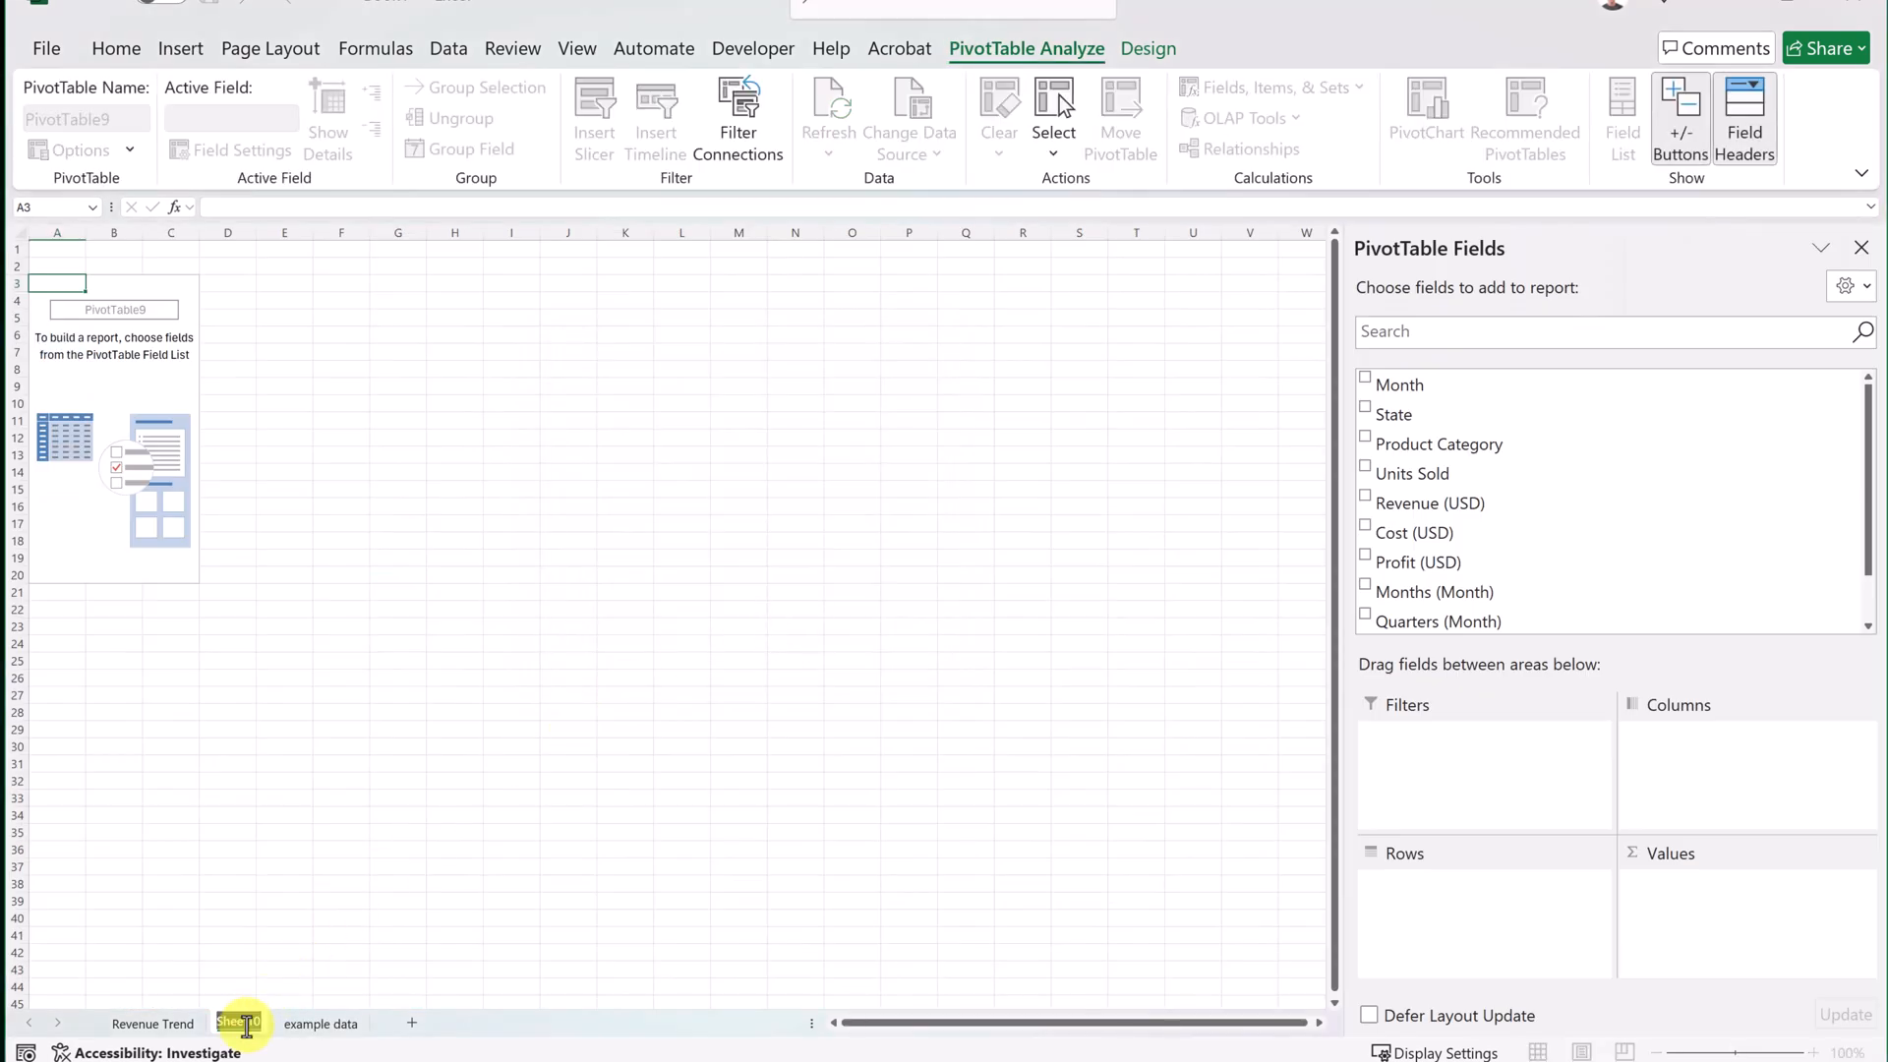
{"action": "type", "text": "T-Shirts vs. Hoodies"}
{"action": "key", "text": "Return"}
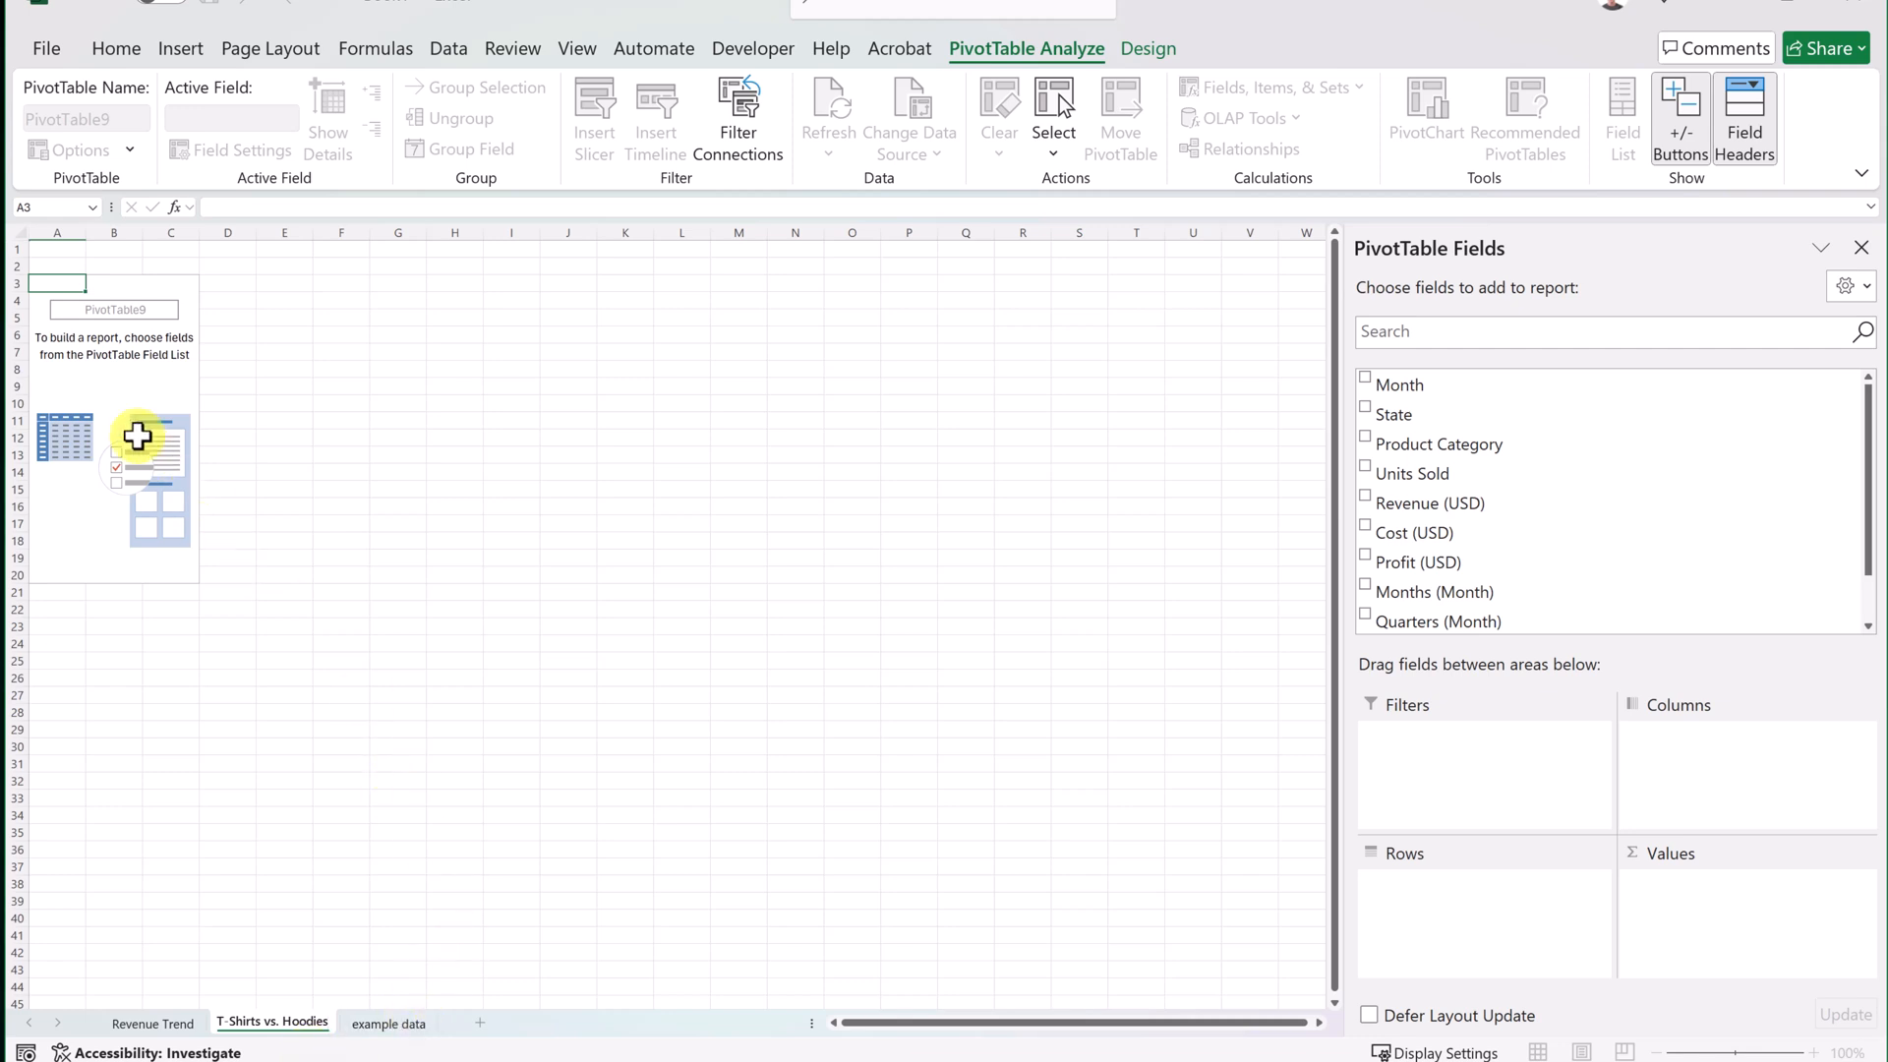
Lay out the PivotTable with Product Category as columns, Years (Month) as rows and Units Sold as values.
{"action": "left_click", "coordinate": [111, 398]}
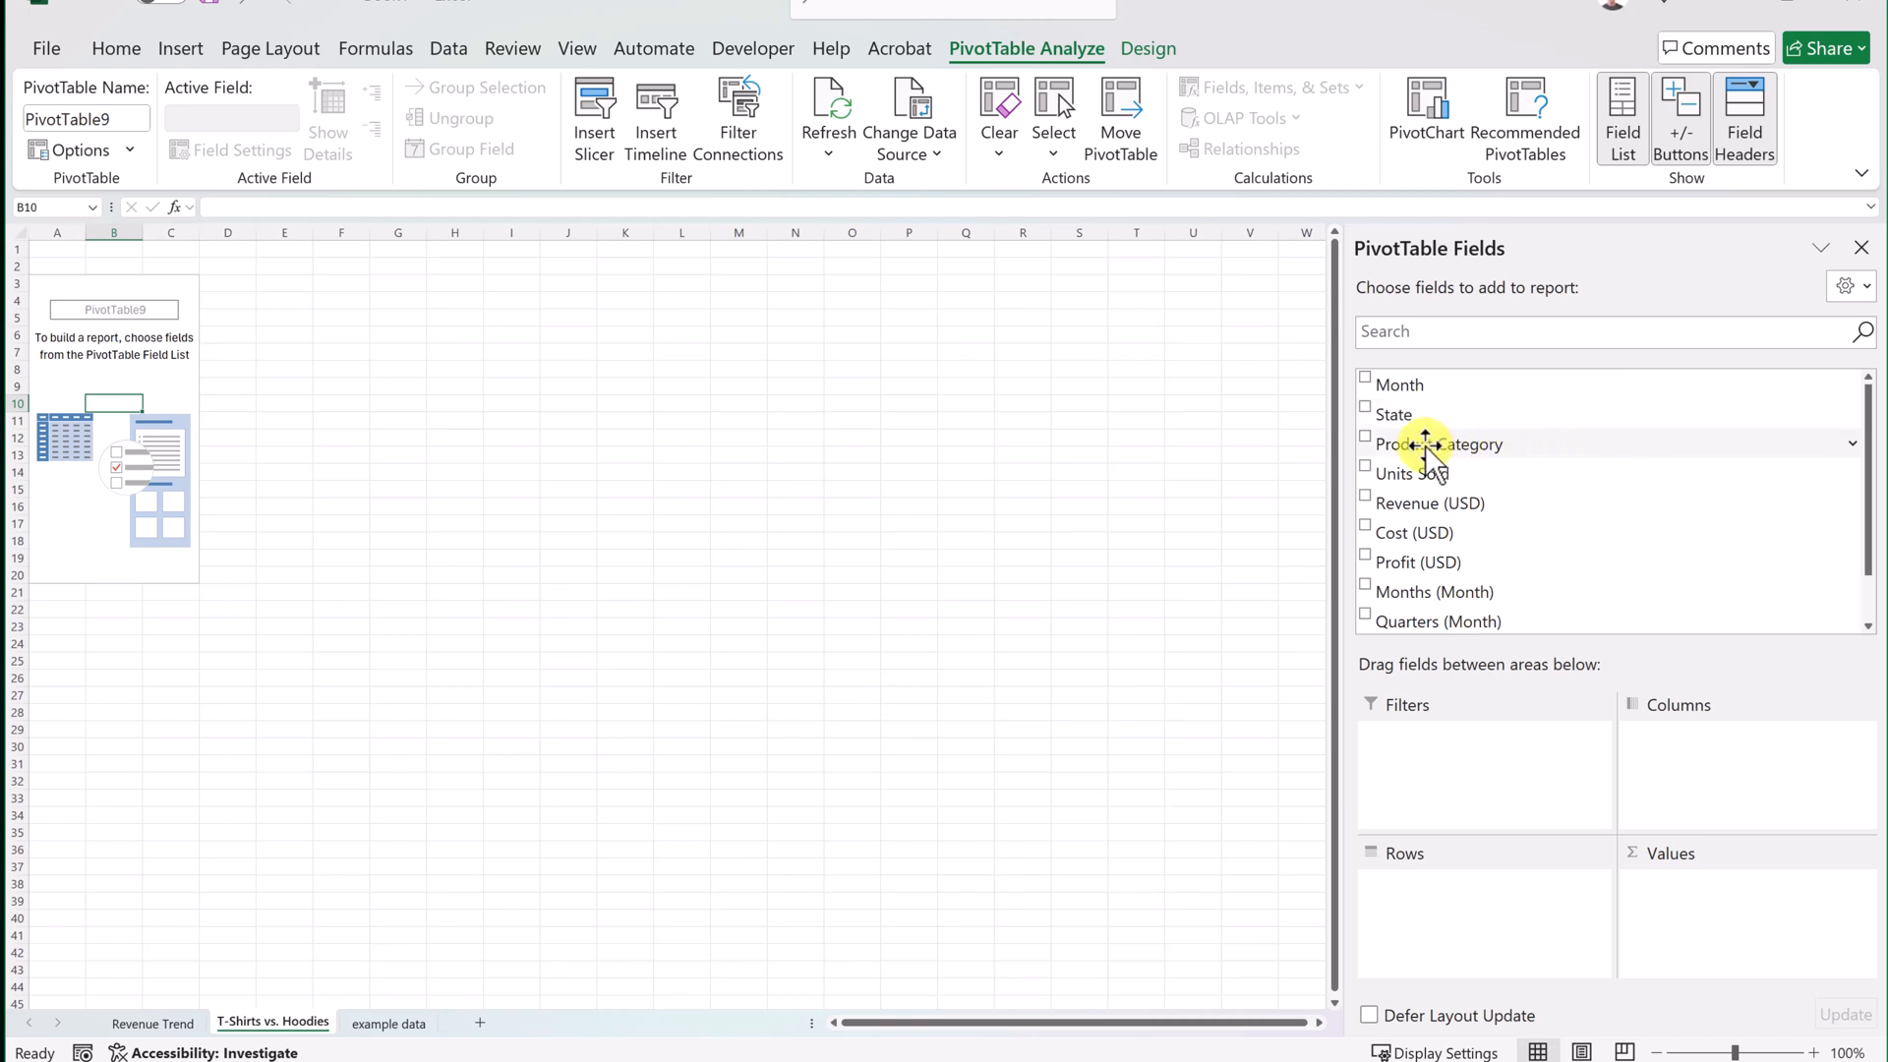
{"action": "left_click_drag", "start_coordinate": [1369, 447], "coordinate": [1685, 771]}
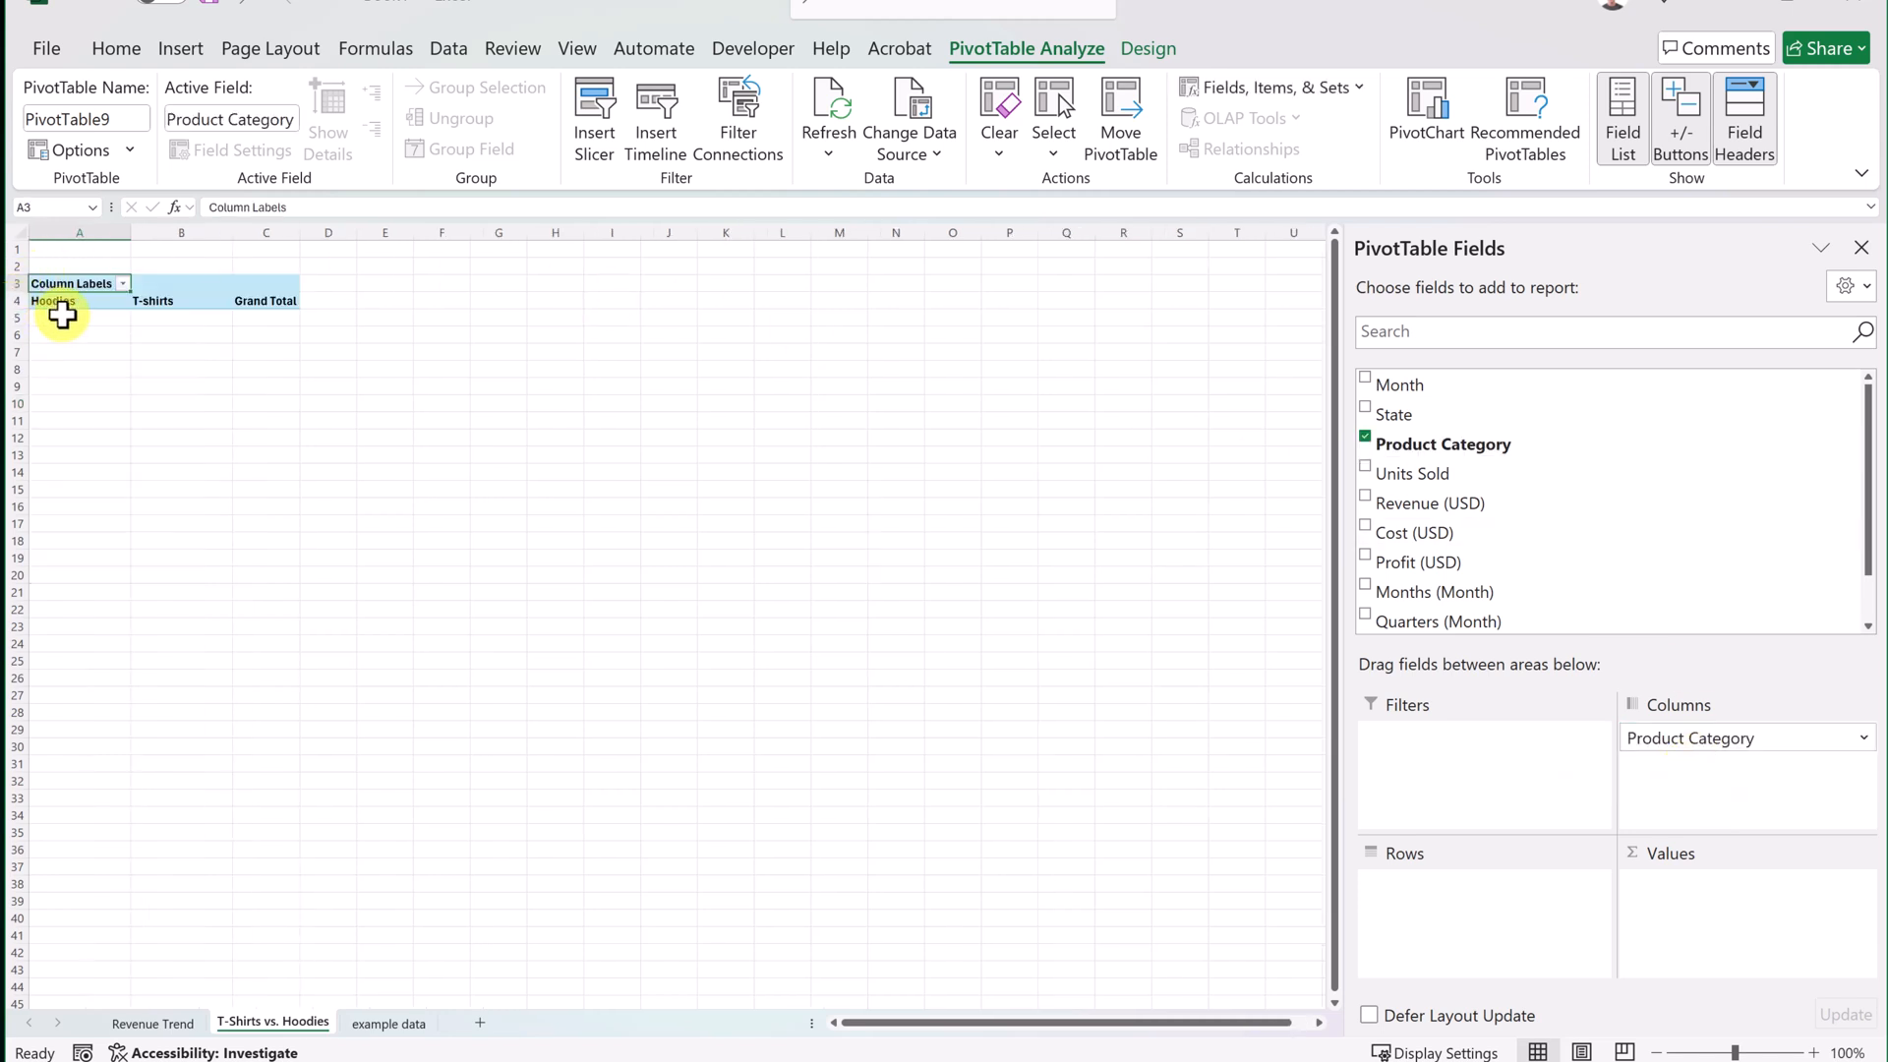
{"action": "left_click_drag", "start_coordinate": [1734, 1052], "coordinate": [1749, 1048]}
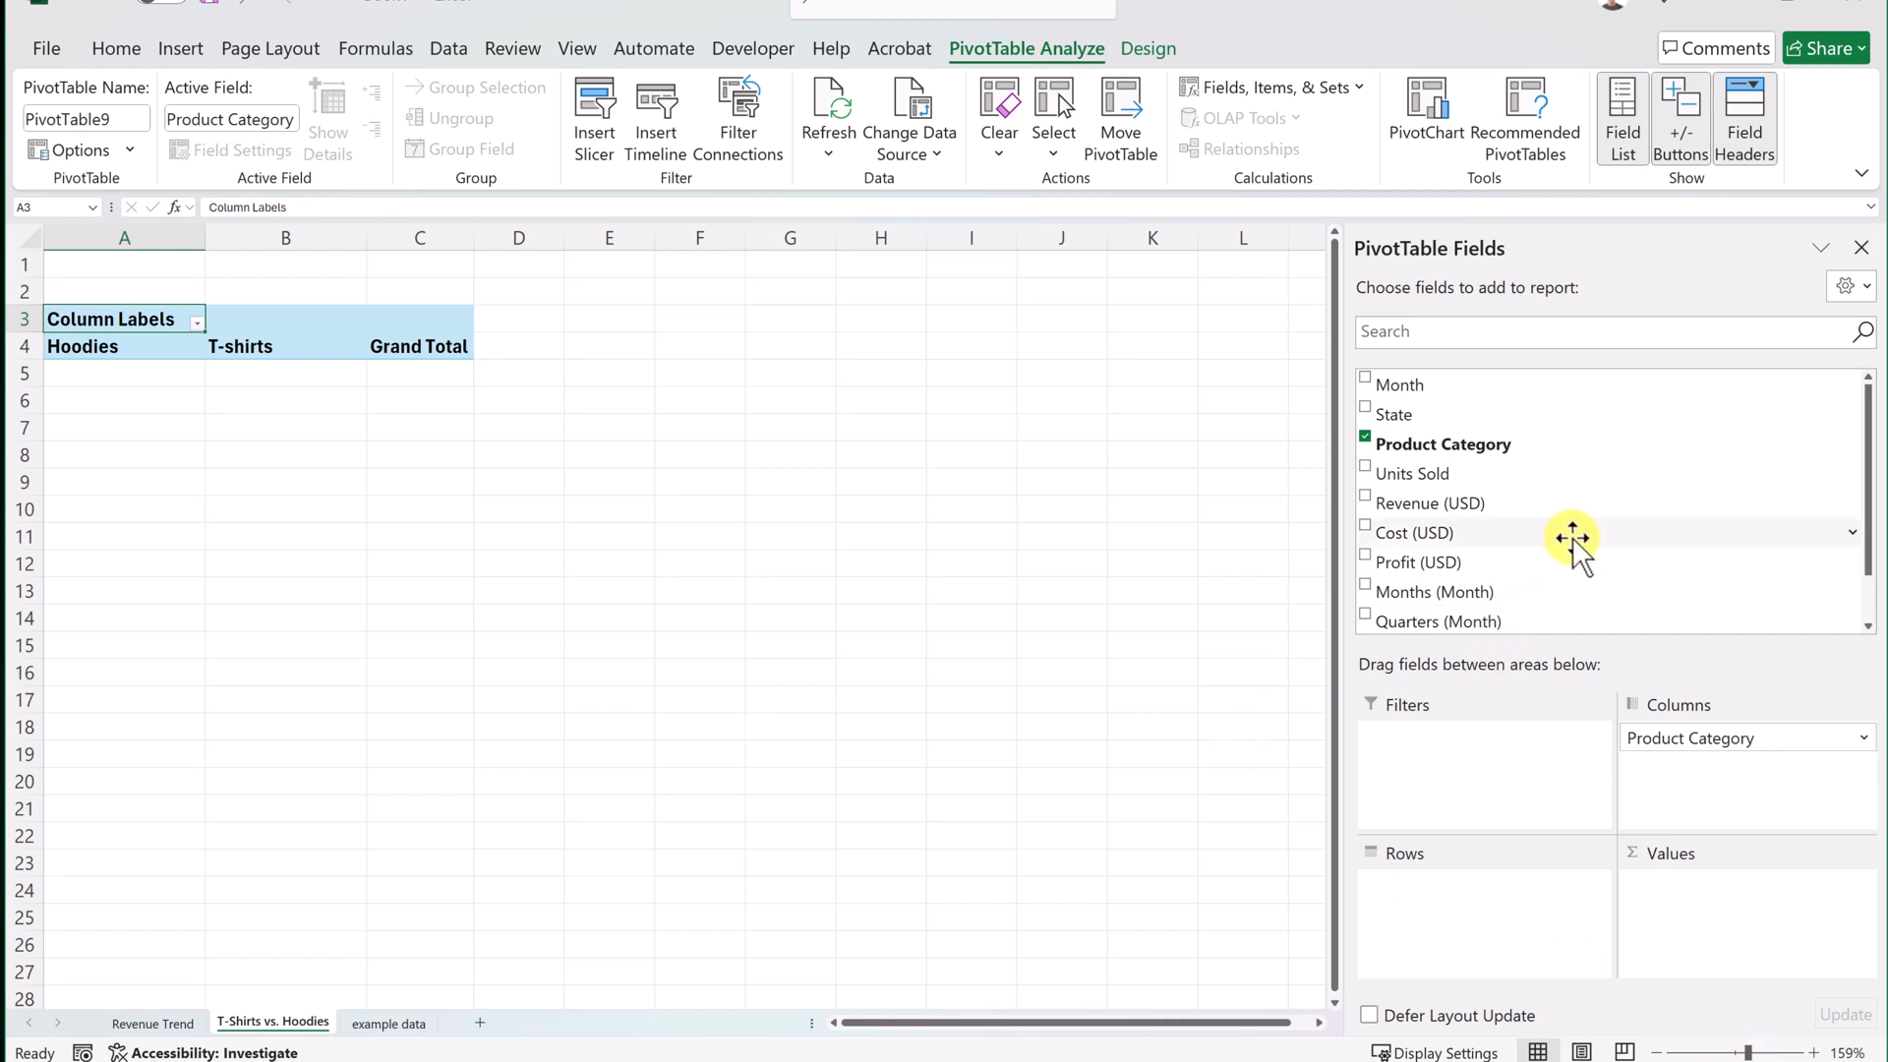
{"action": "scroll", "coordinate": [1525, 535], "scroll_direction": "down", "scroll_amount": 1}
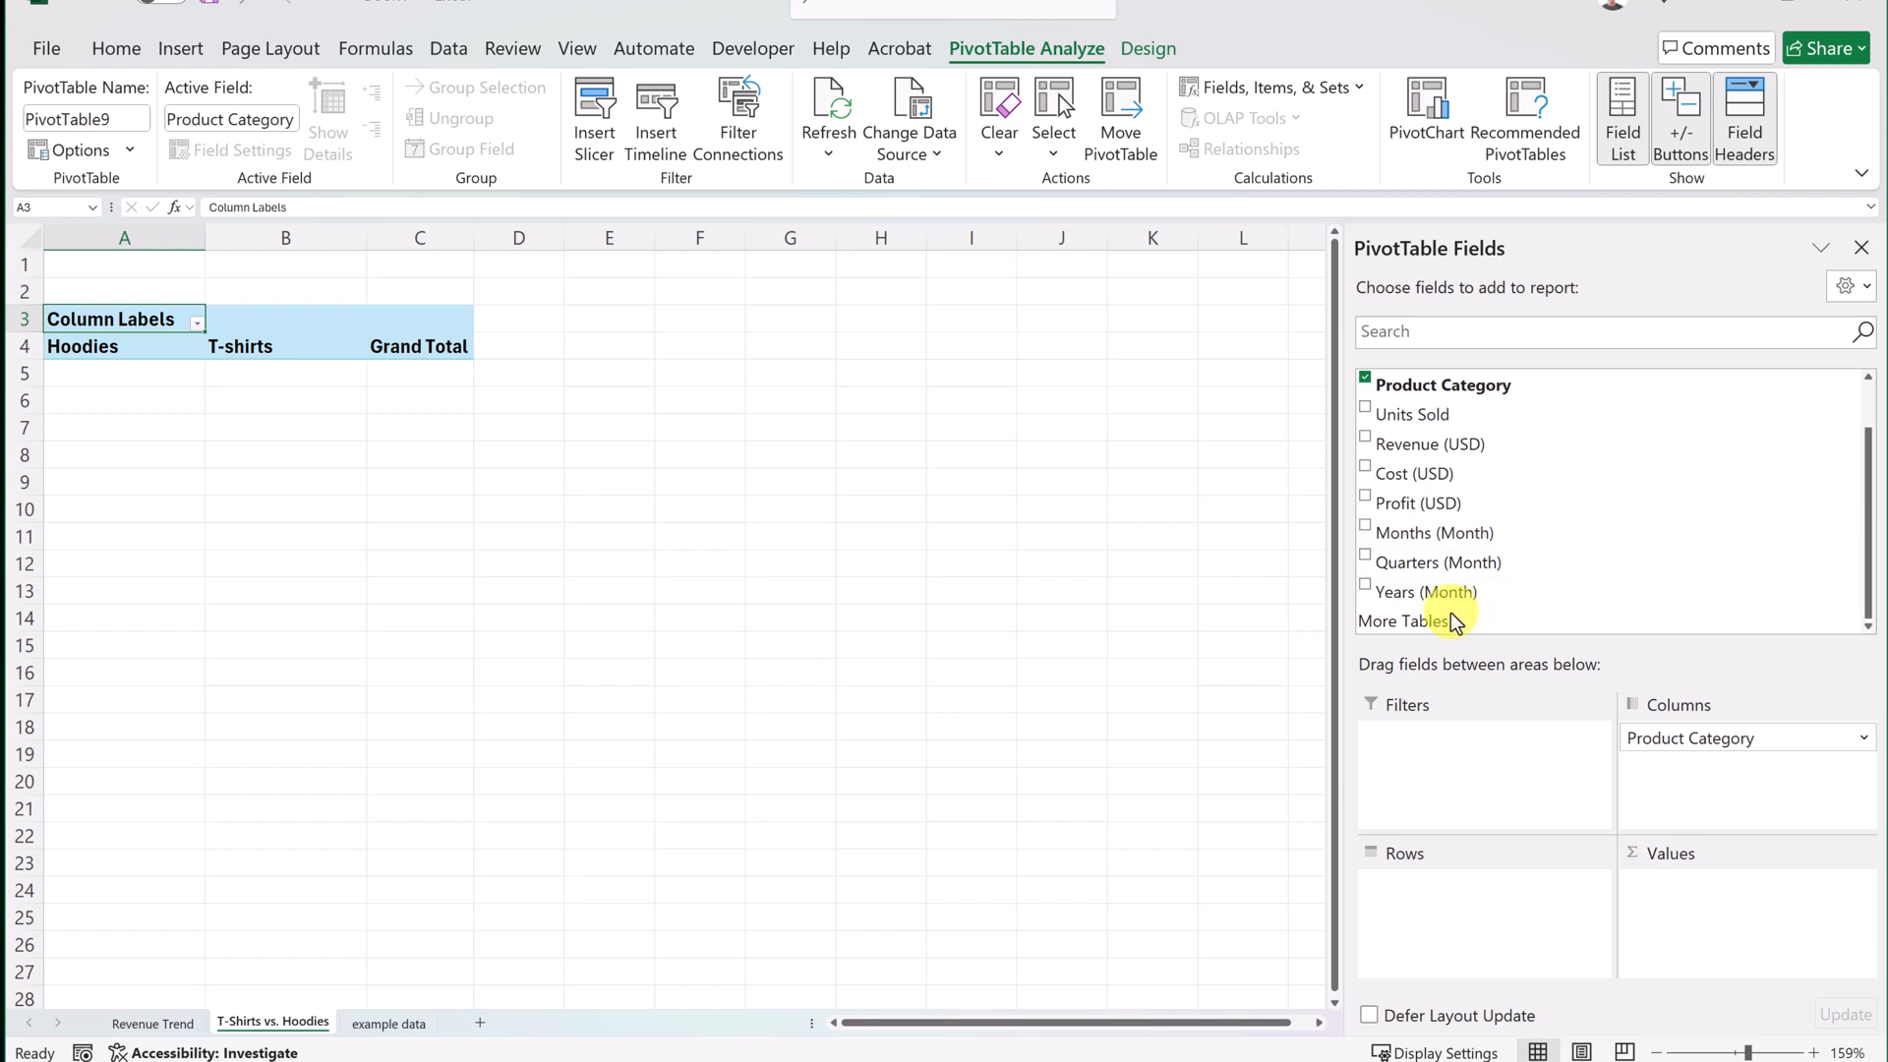
{"action": "left_click_drag", "start_coordinate": [1403, 593], "coordinate": [1495, 968]}
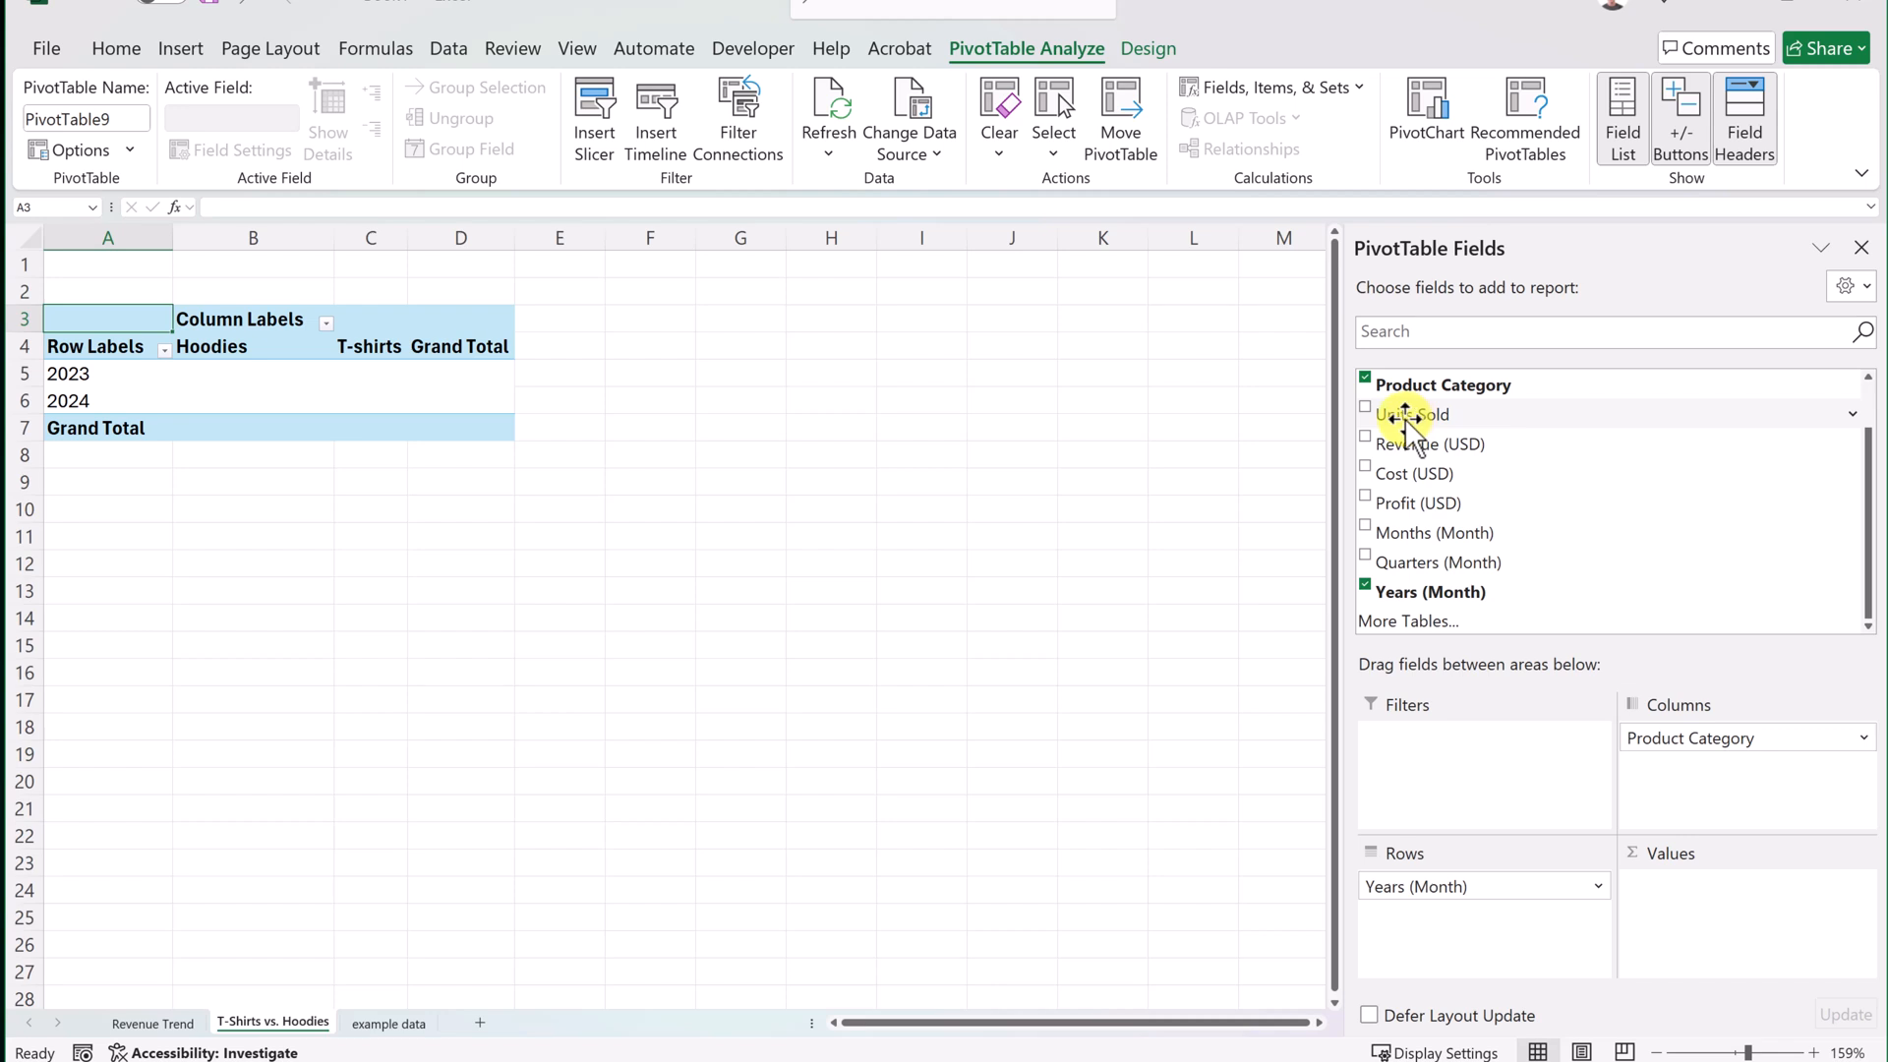
{"action": "left_click_drag", "start_coordinate": [1416, 415], "coordinate": [1711, 944]}
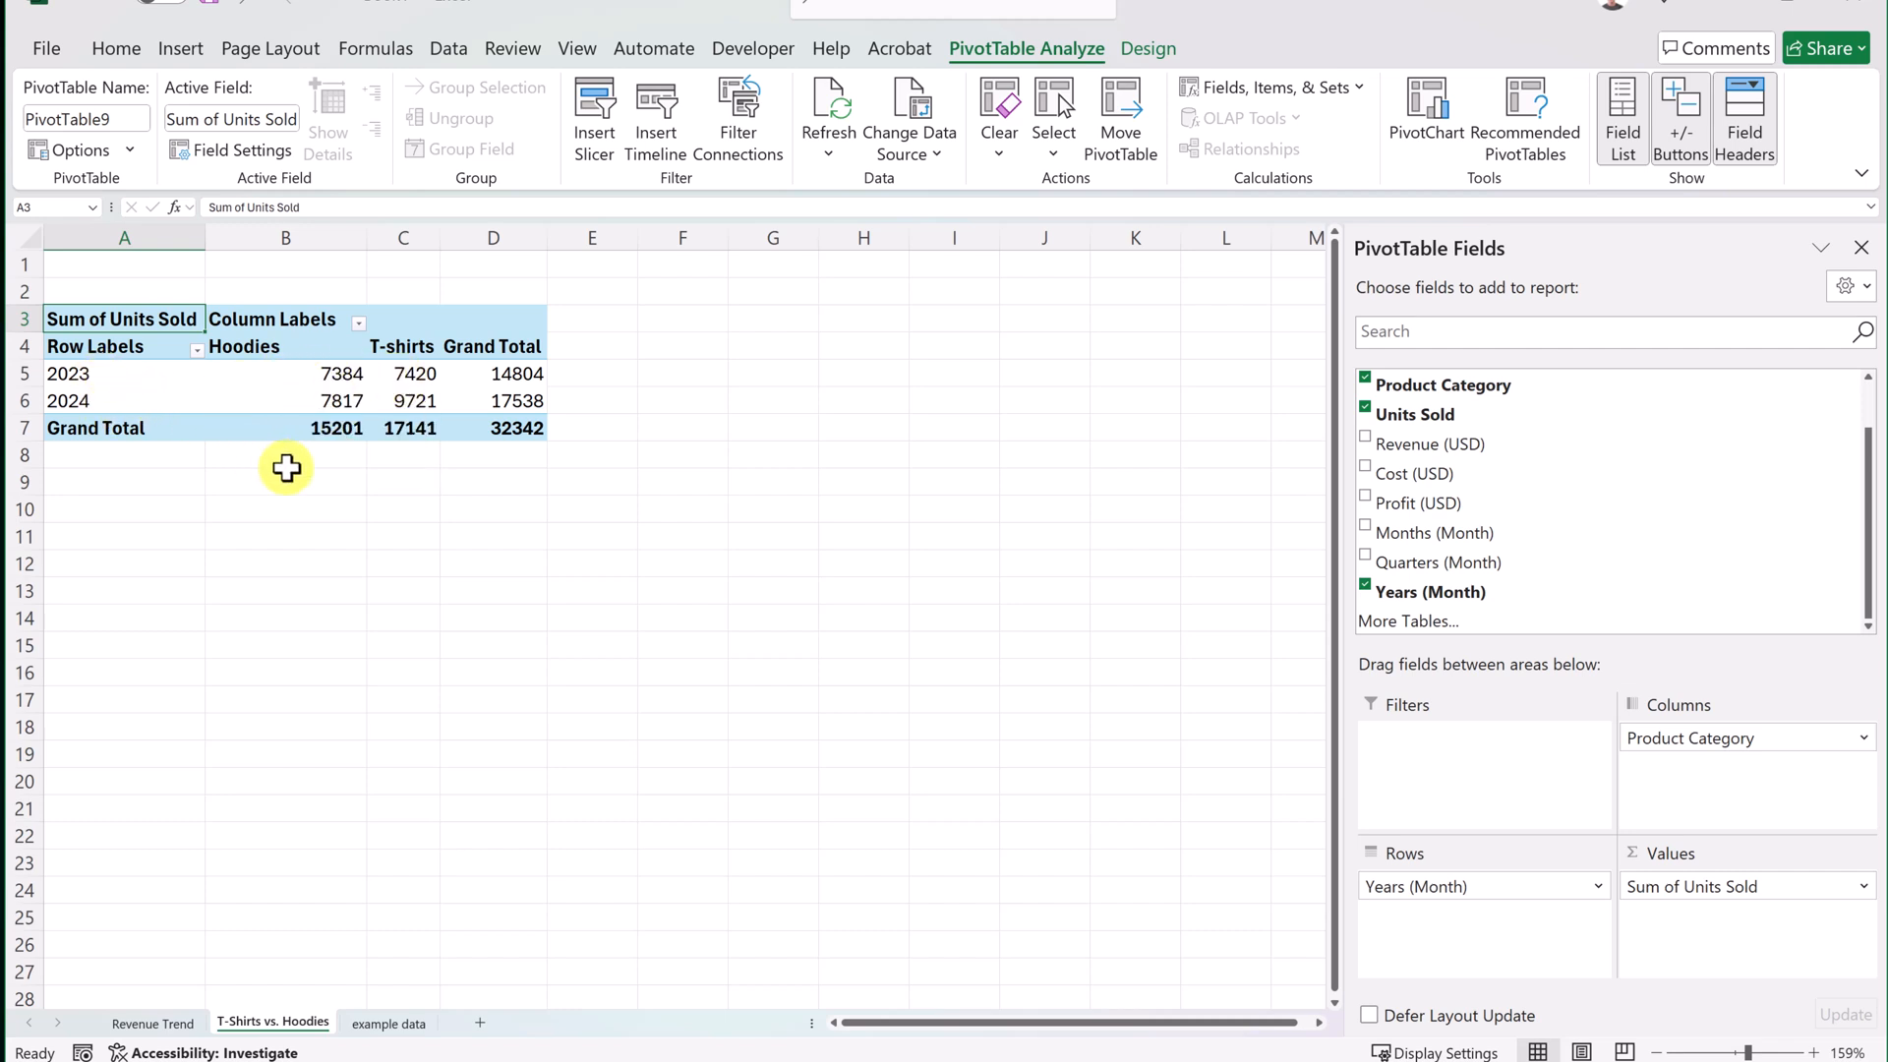
Insert a Clustered Column PivotChart from the PivotTable and move it beside the table, aligned with its top.
{"action": "left_click", "coordinate": [294, 391]}
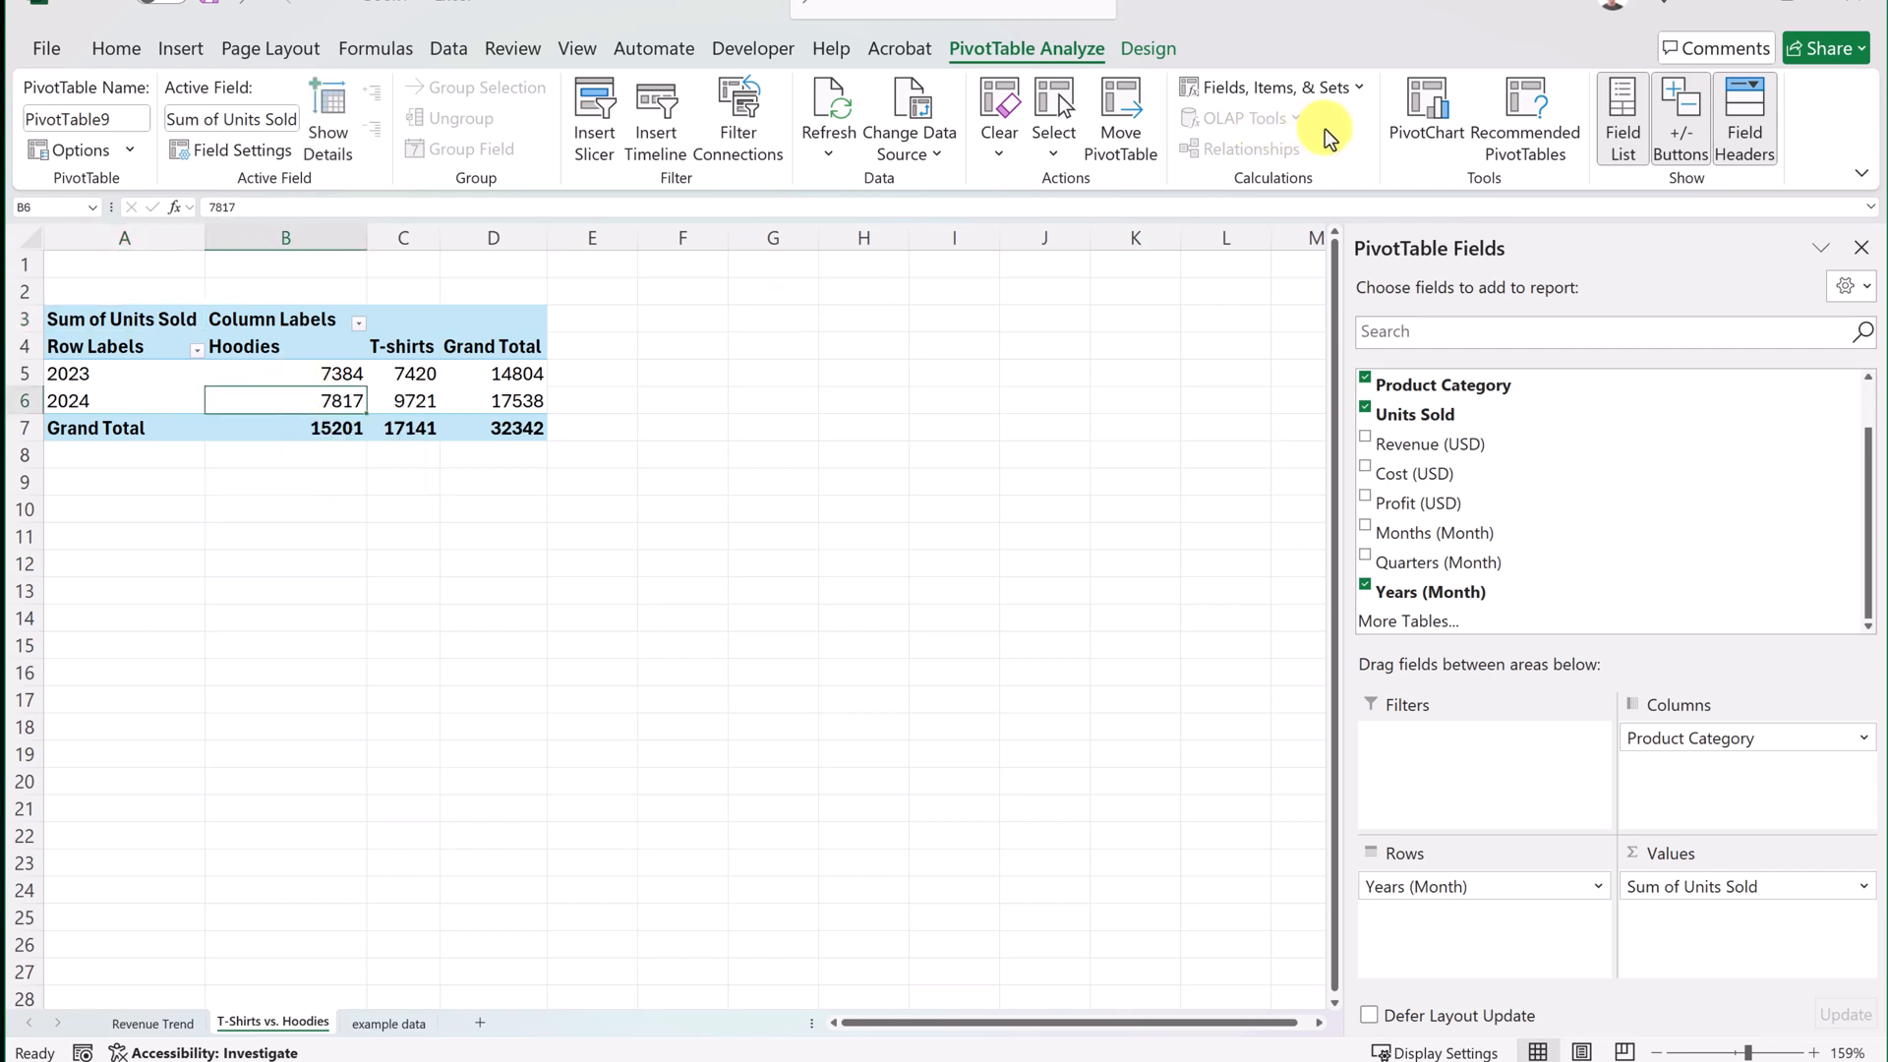
{"action": "left_click", "coordinate": [1424, 122]}
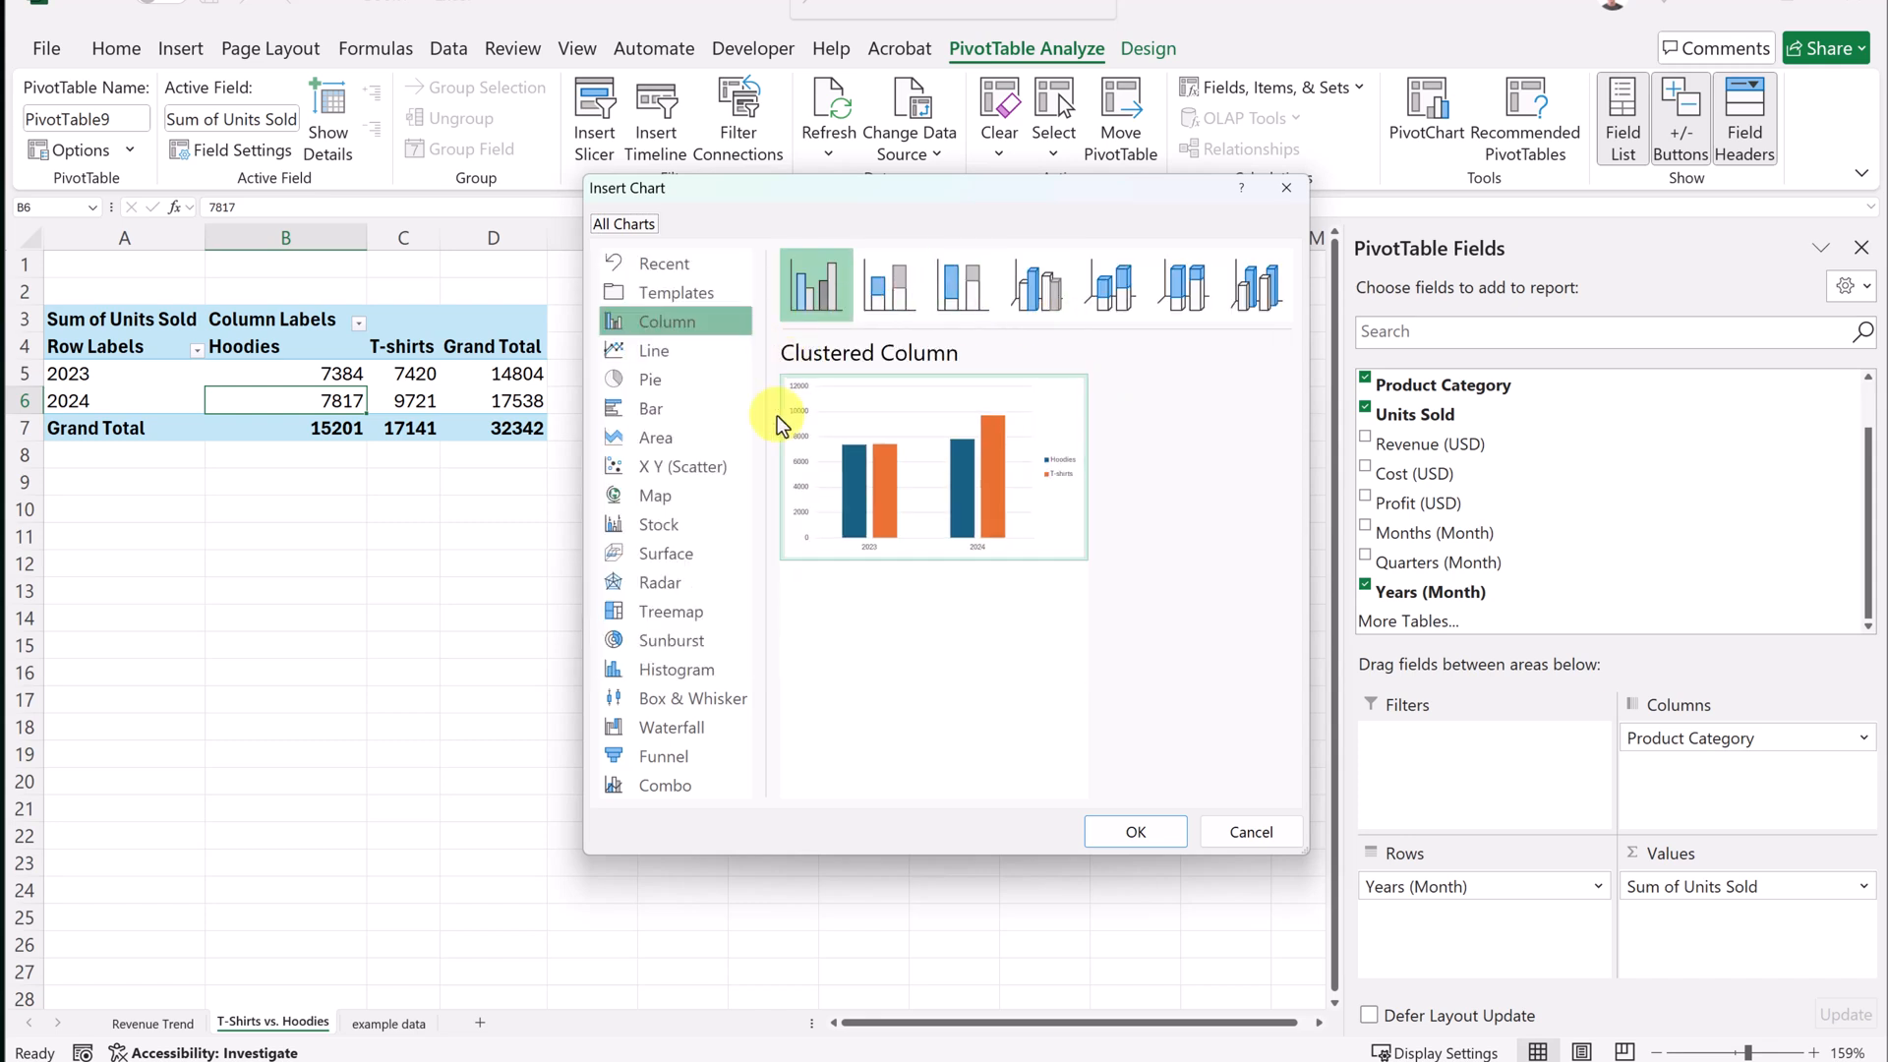
{"action": "mouse_move", "coordinate": [881, 479]}
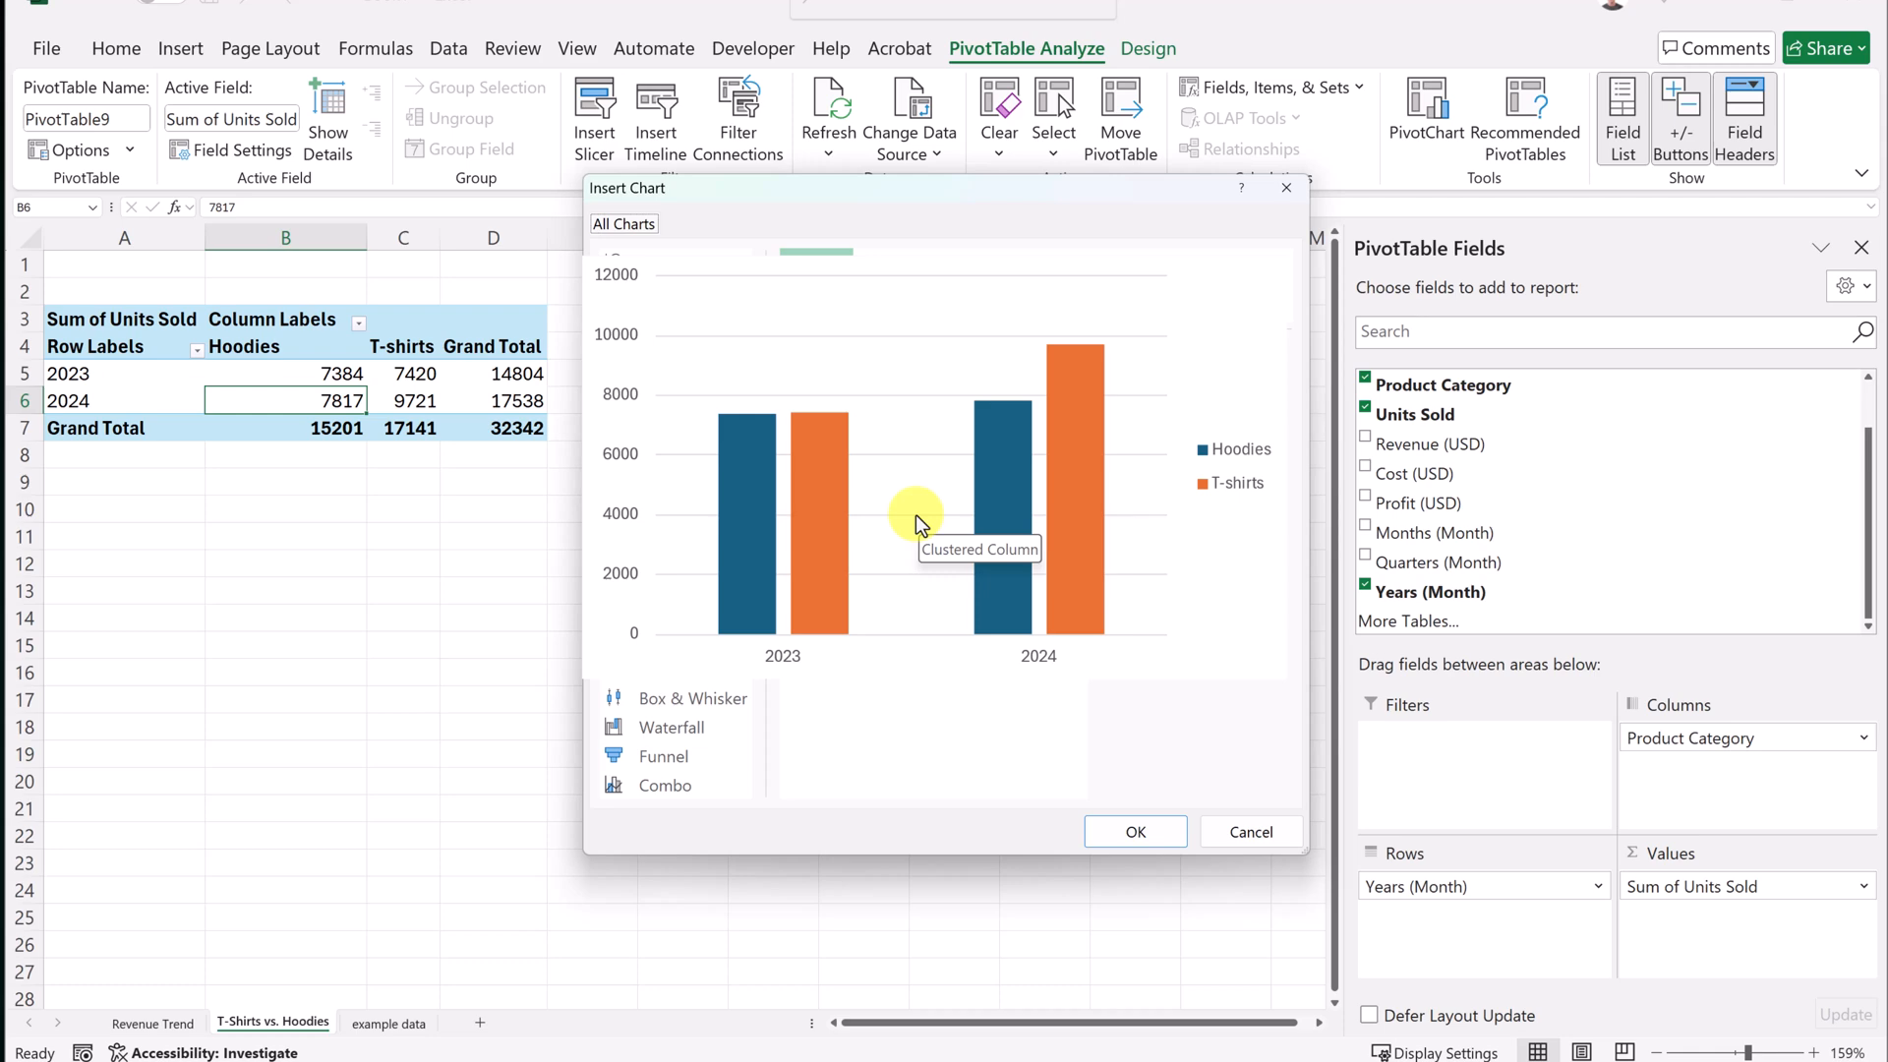
{"action": "left_click", "coordinate": [1136, 831]}
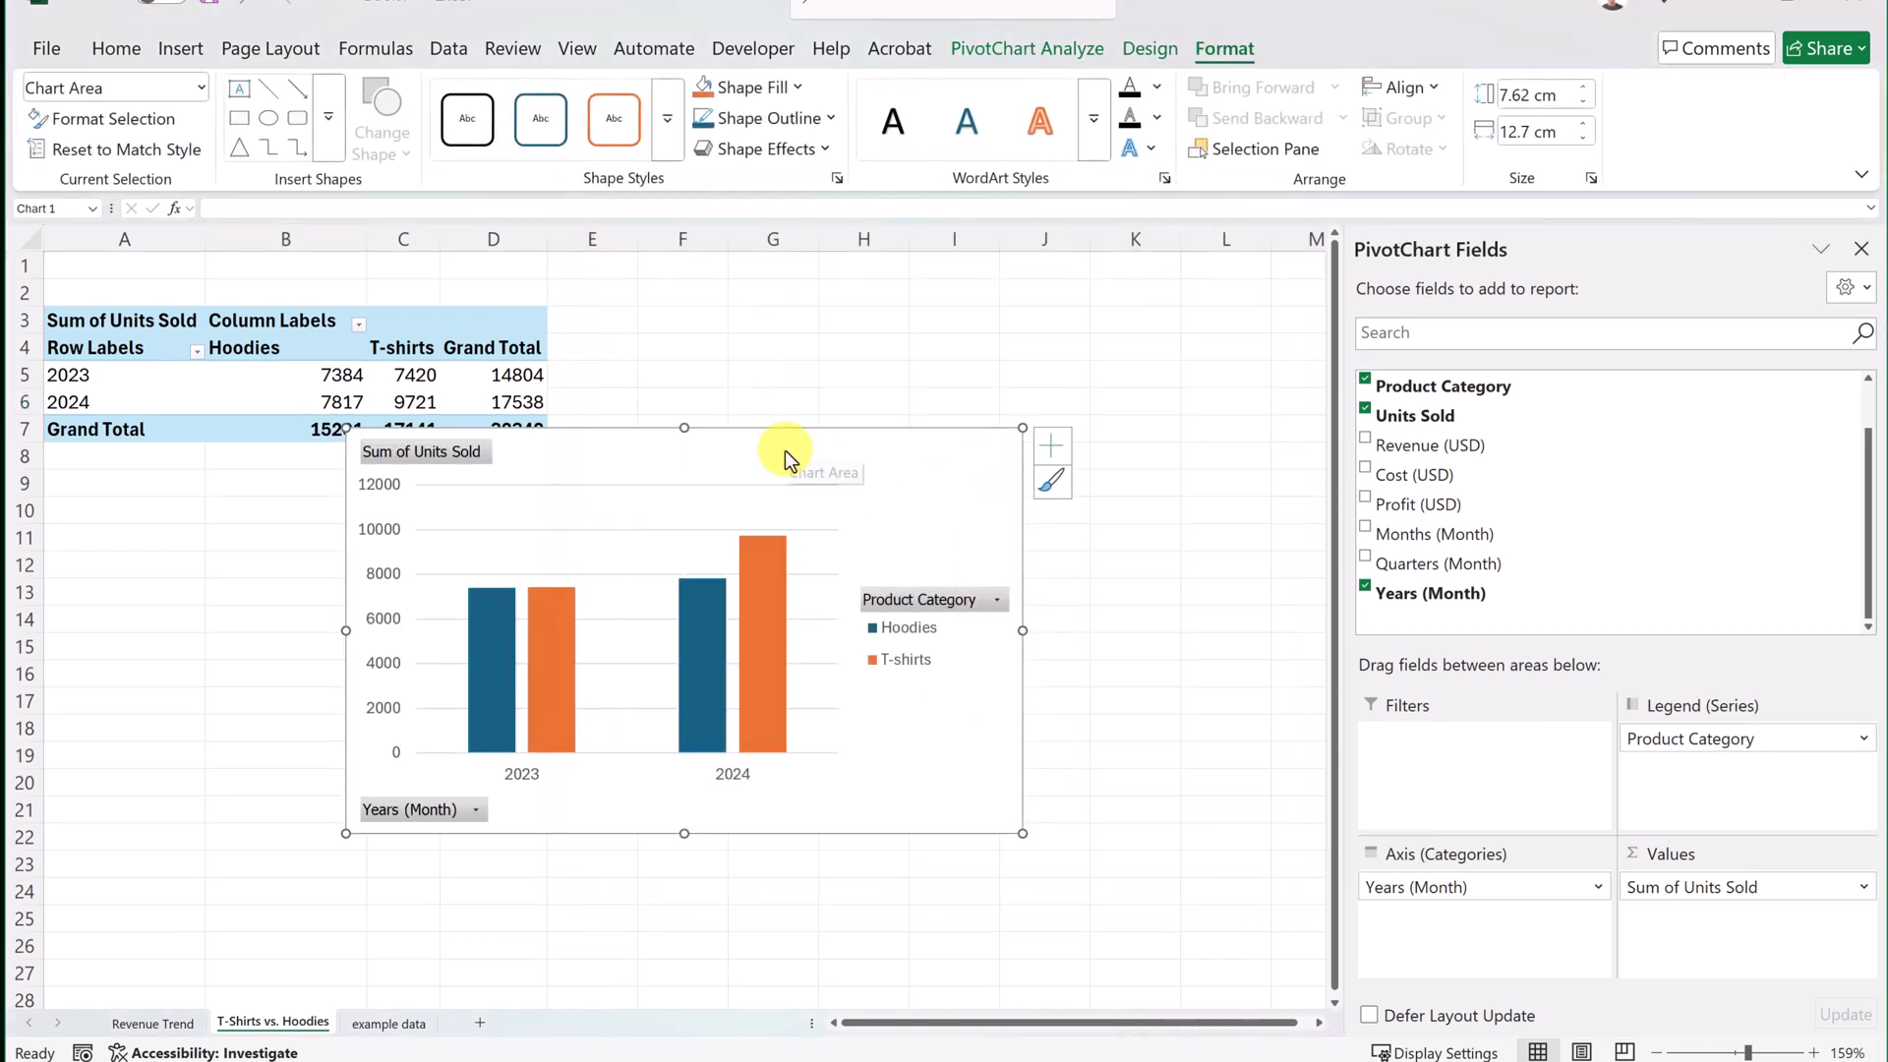
{"action": "left_click_drag", "start_coordinate": [784, 450], "coordinate": [908, 322]}
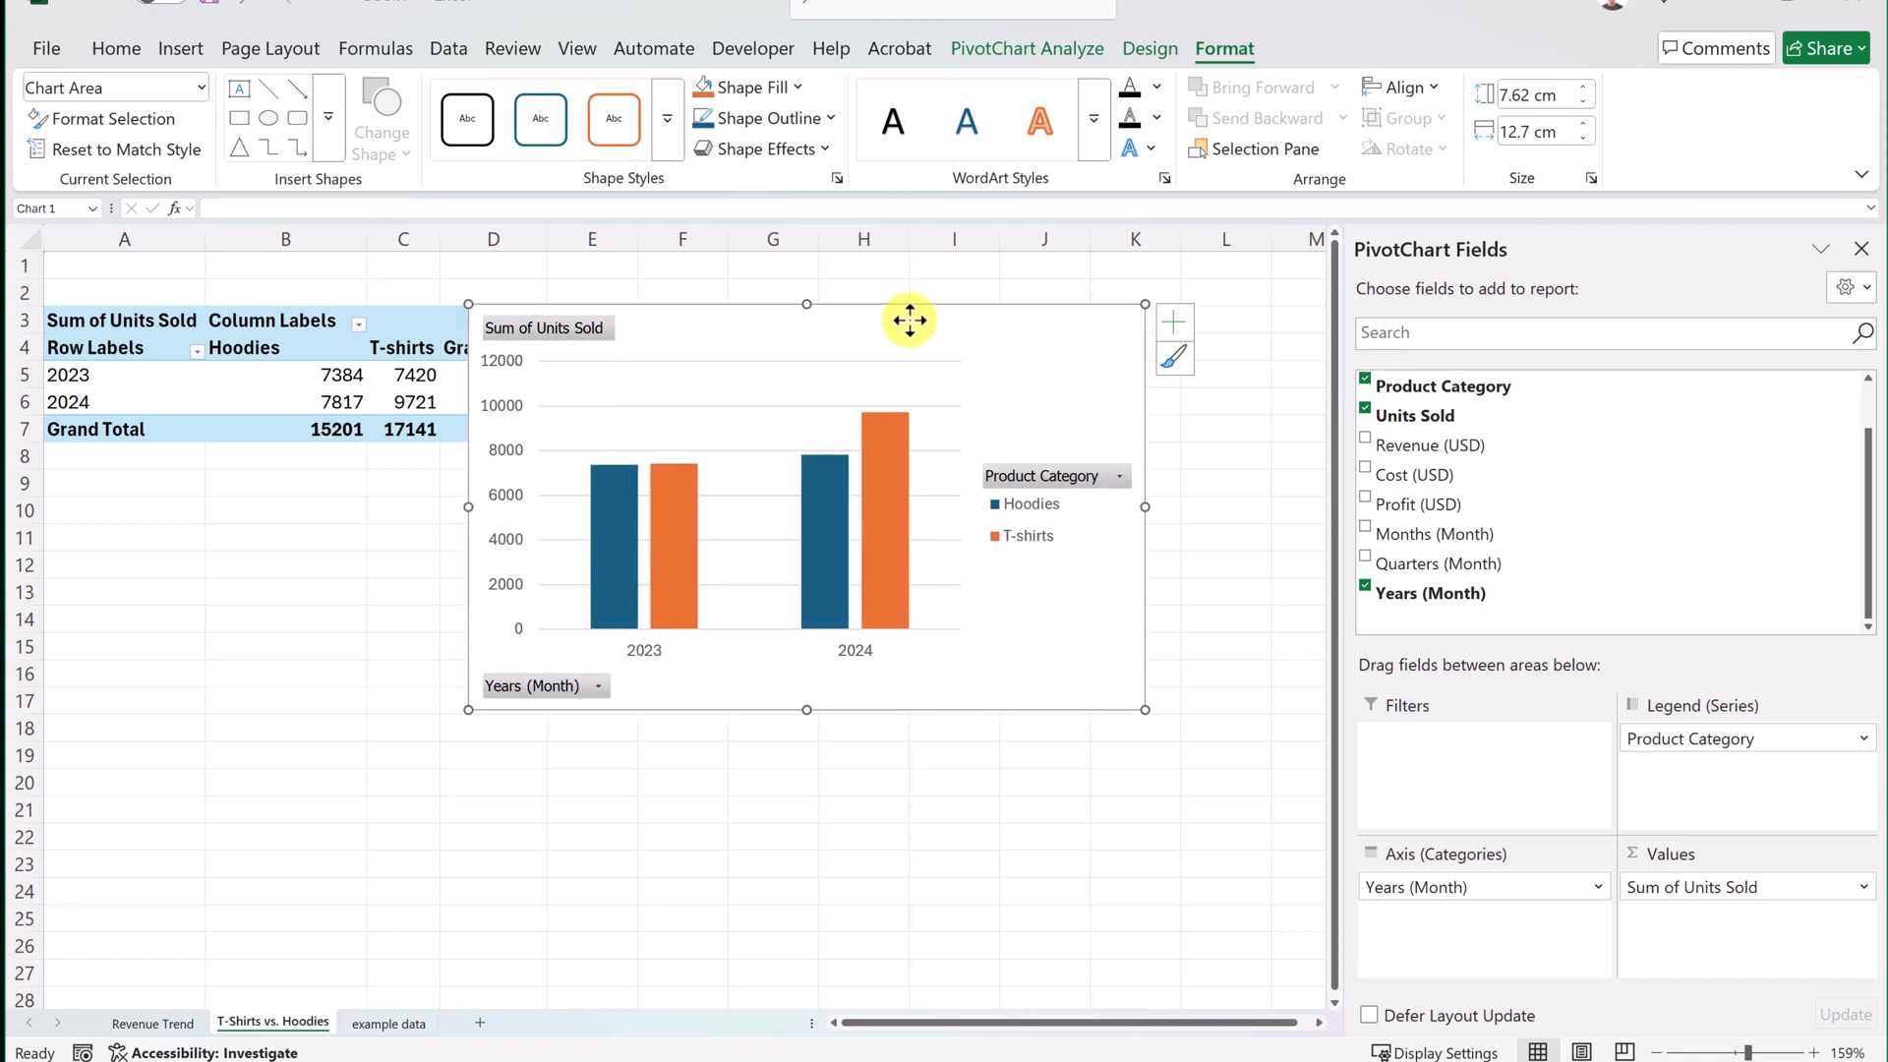
{"action": "left_click", "coordinate": [1178, 328]}
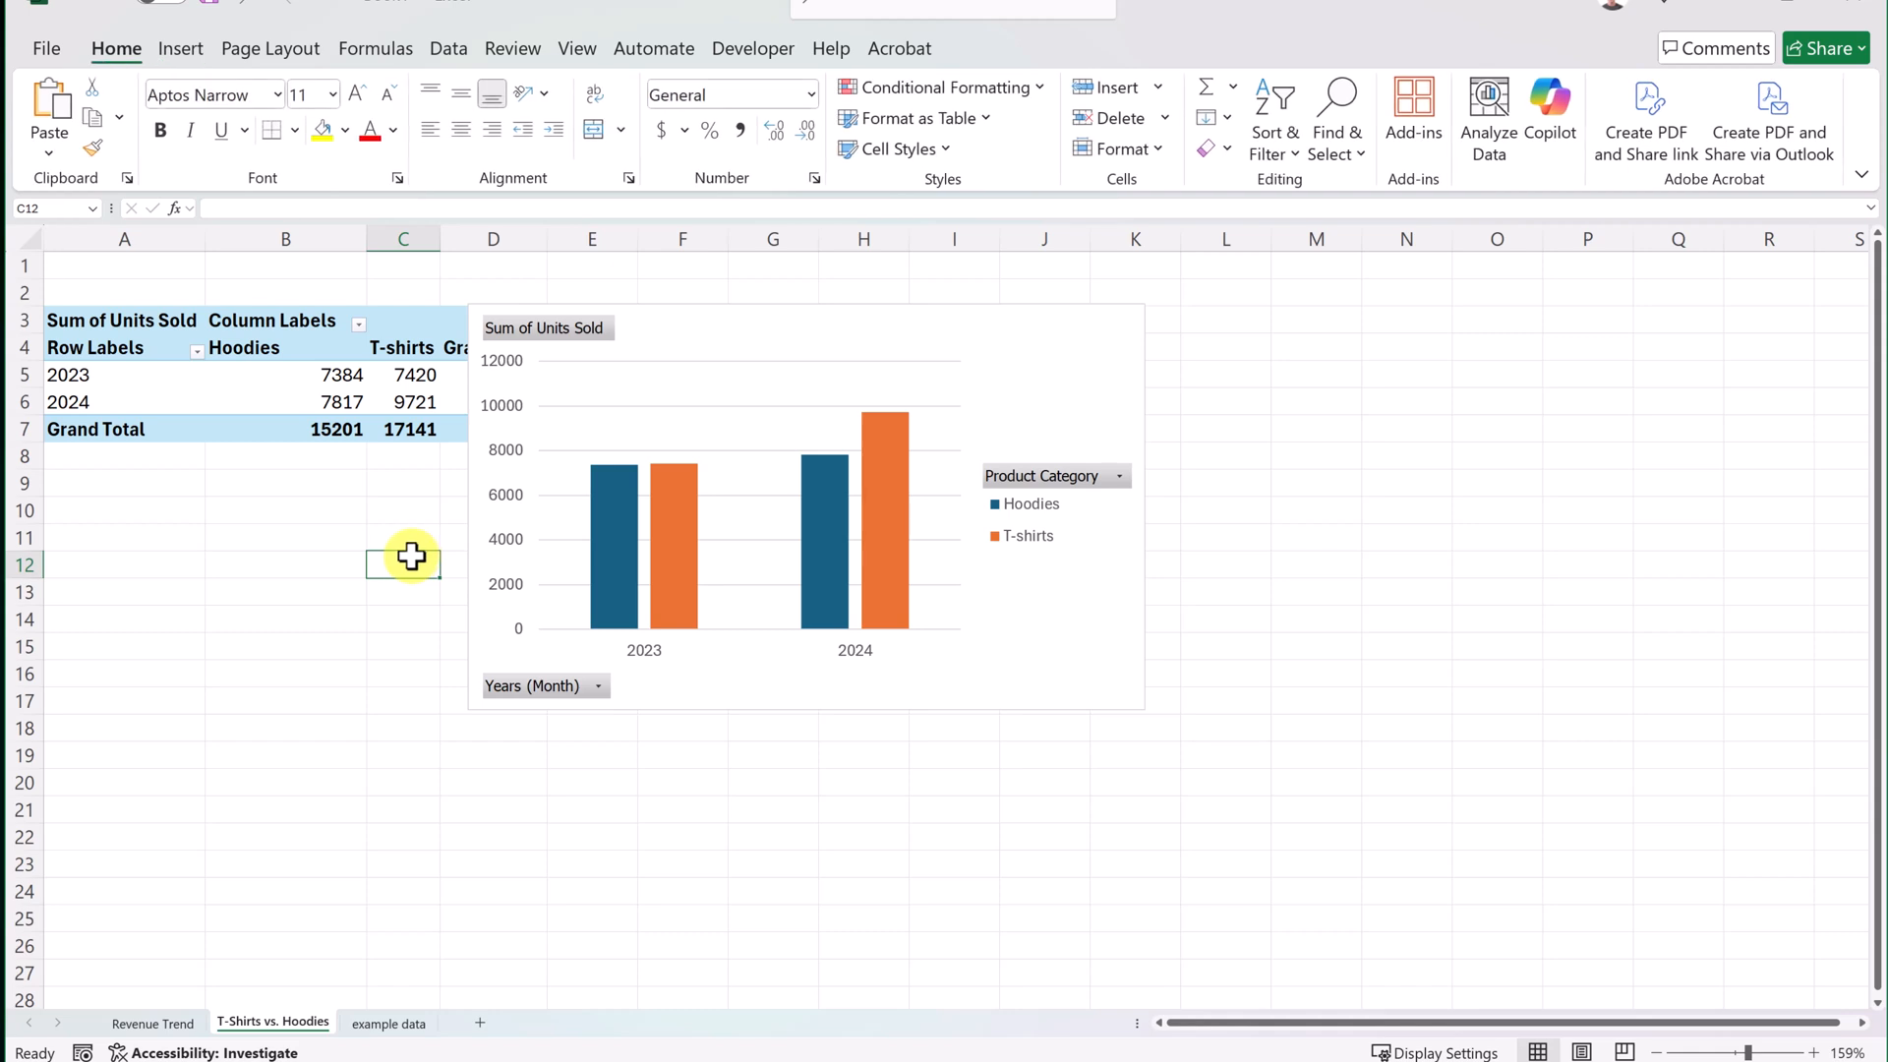
Insert a Years (Month) slicer for the T-Shirts vs. Hoodies PivotTable.
{"action": "left_click", "coordinate": [280, 377]}
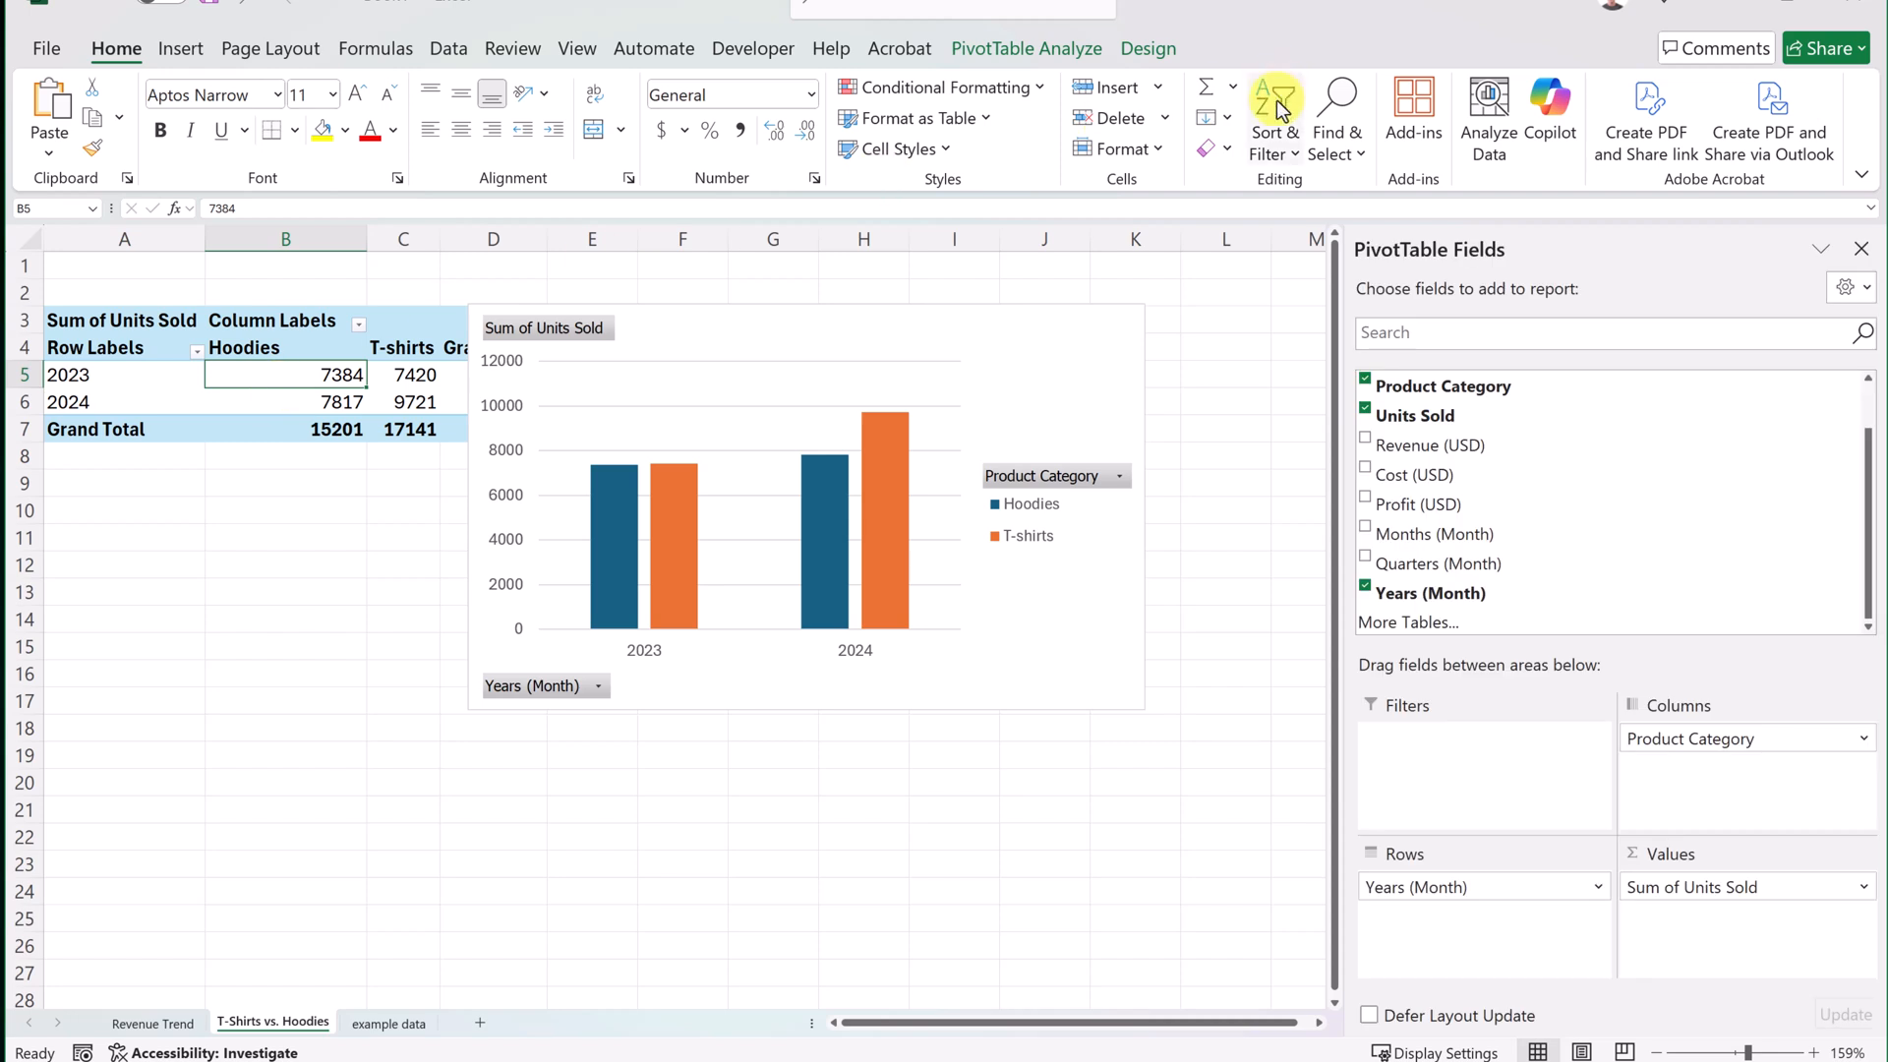
{"action": "left_click", "coordinate": [1035, 46]}
{"action": "left_click", "coordinate": [596, 140]}
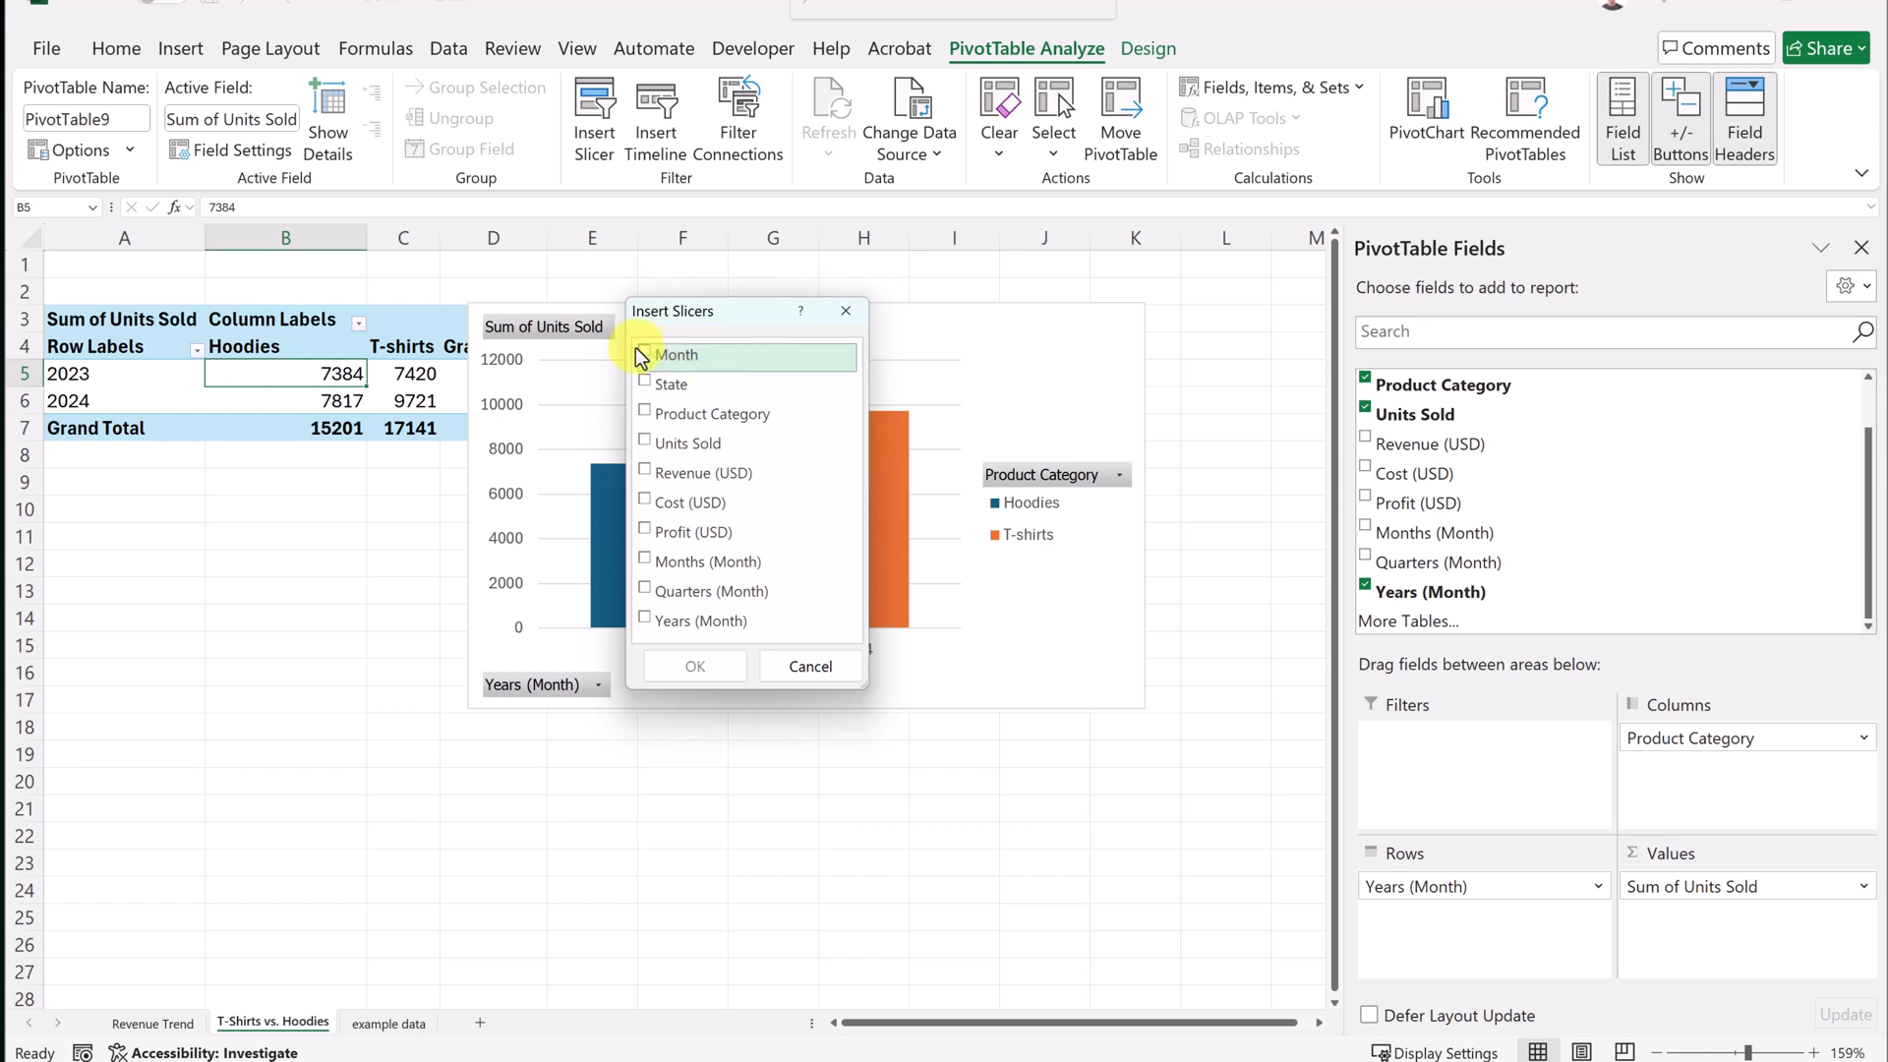
{"action": "left_click", "coordinate": [646, 621]}
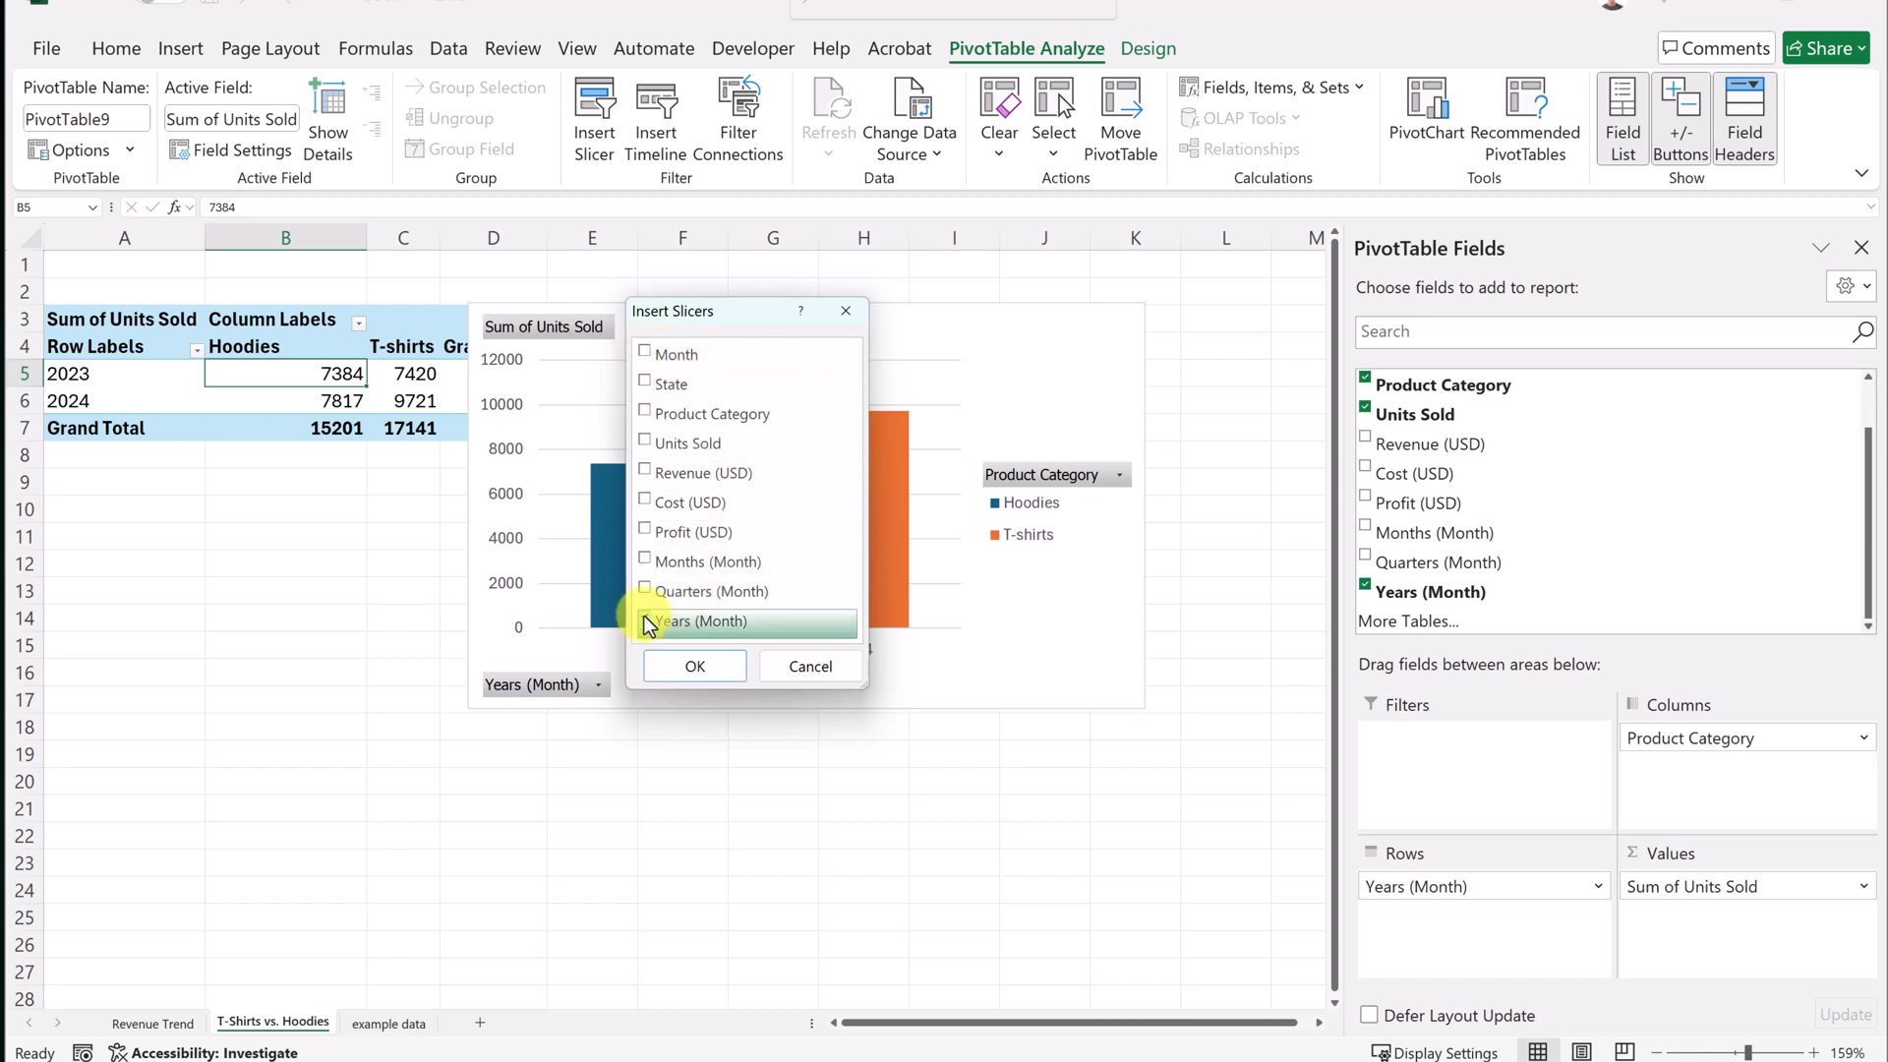
{"action": "left_click", "coordinate": [711, 671]}
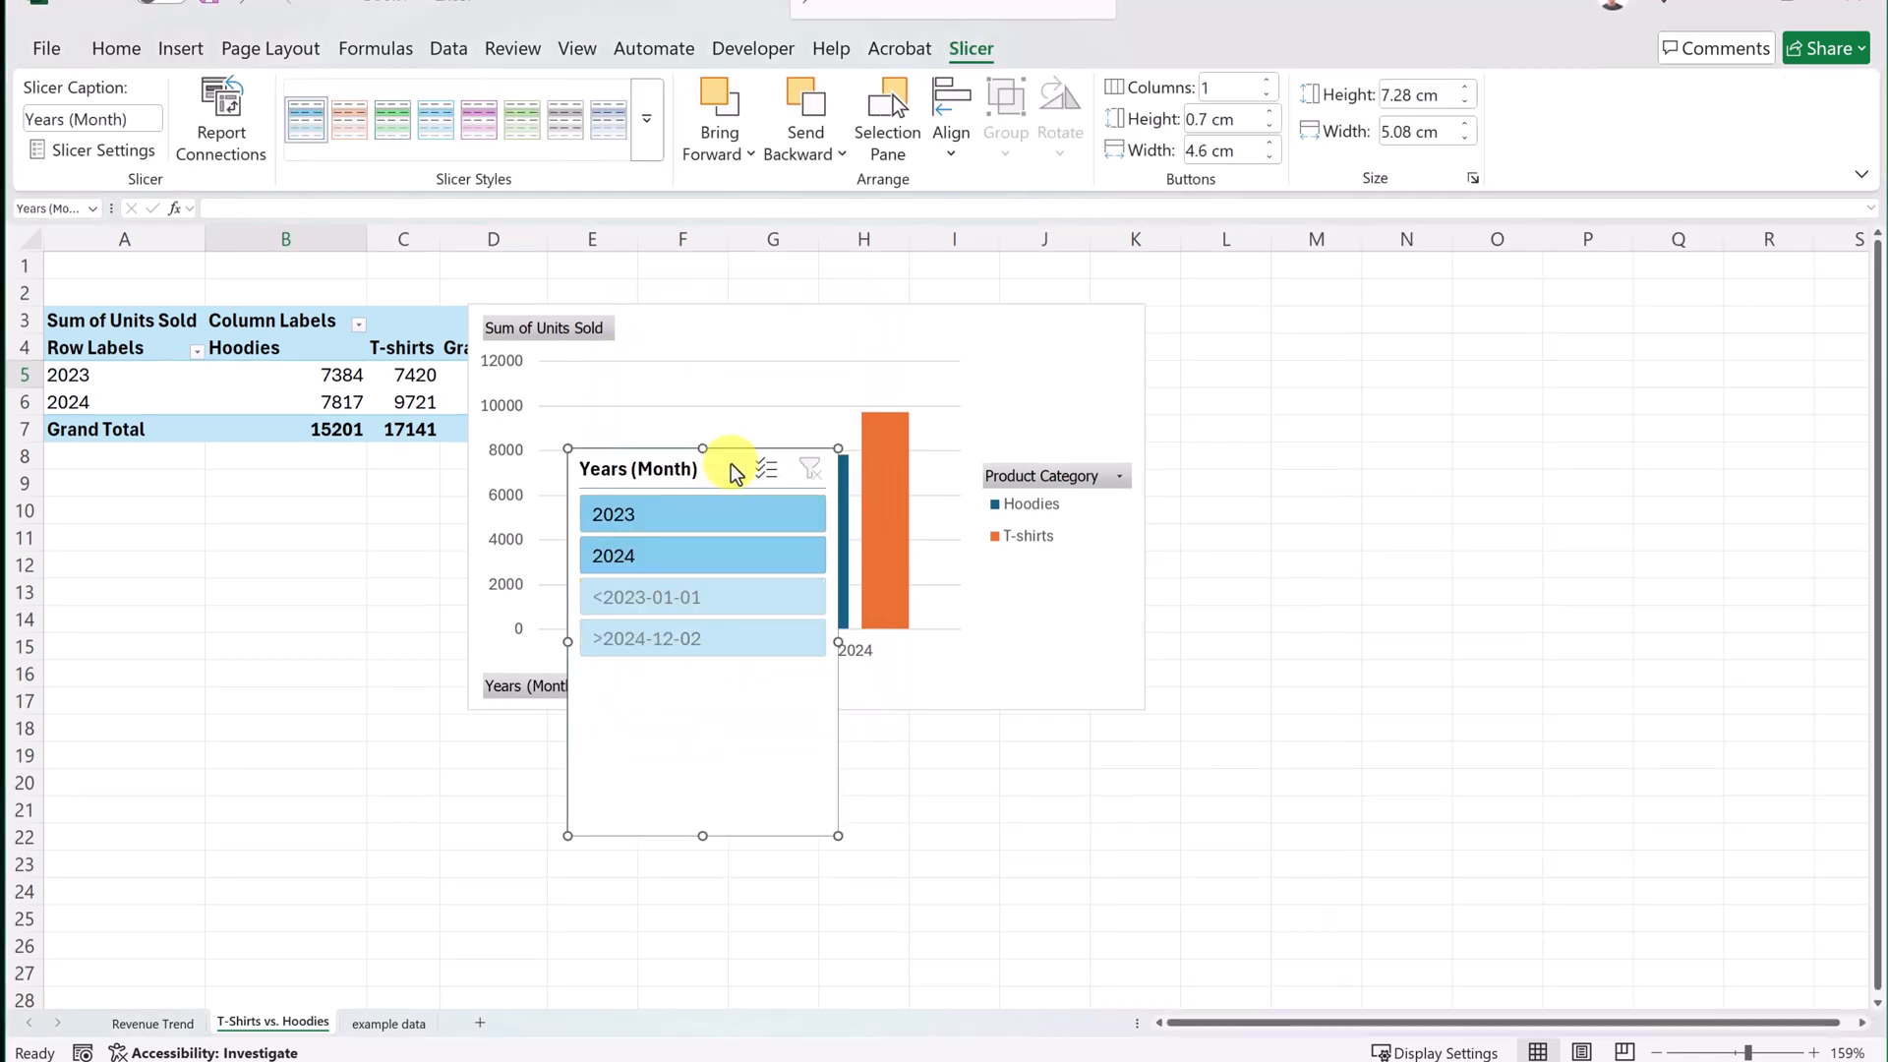
Move the Years (Month) slicer off the chart and shorten it to about 2.42 cm high.
{"action": "left_click_drag", "start_coordinate": [705, 485], "coordinate": [268, 285]}
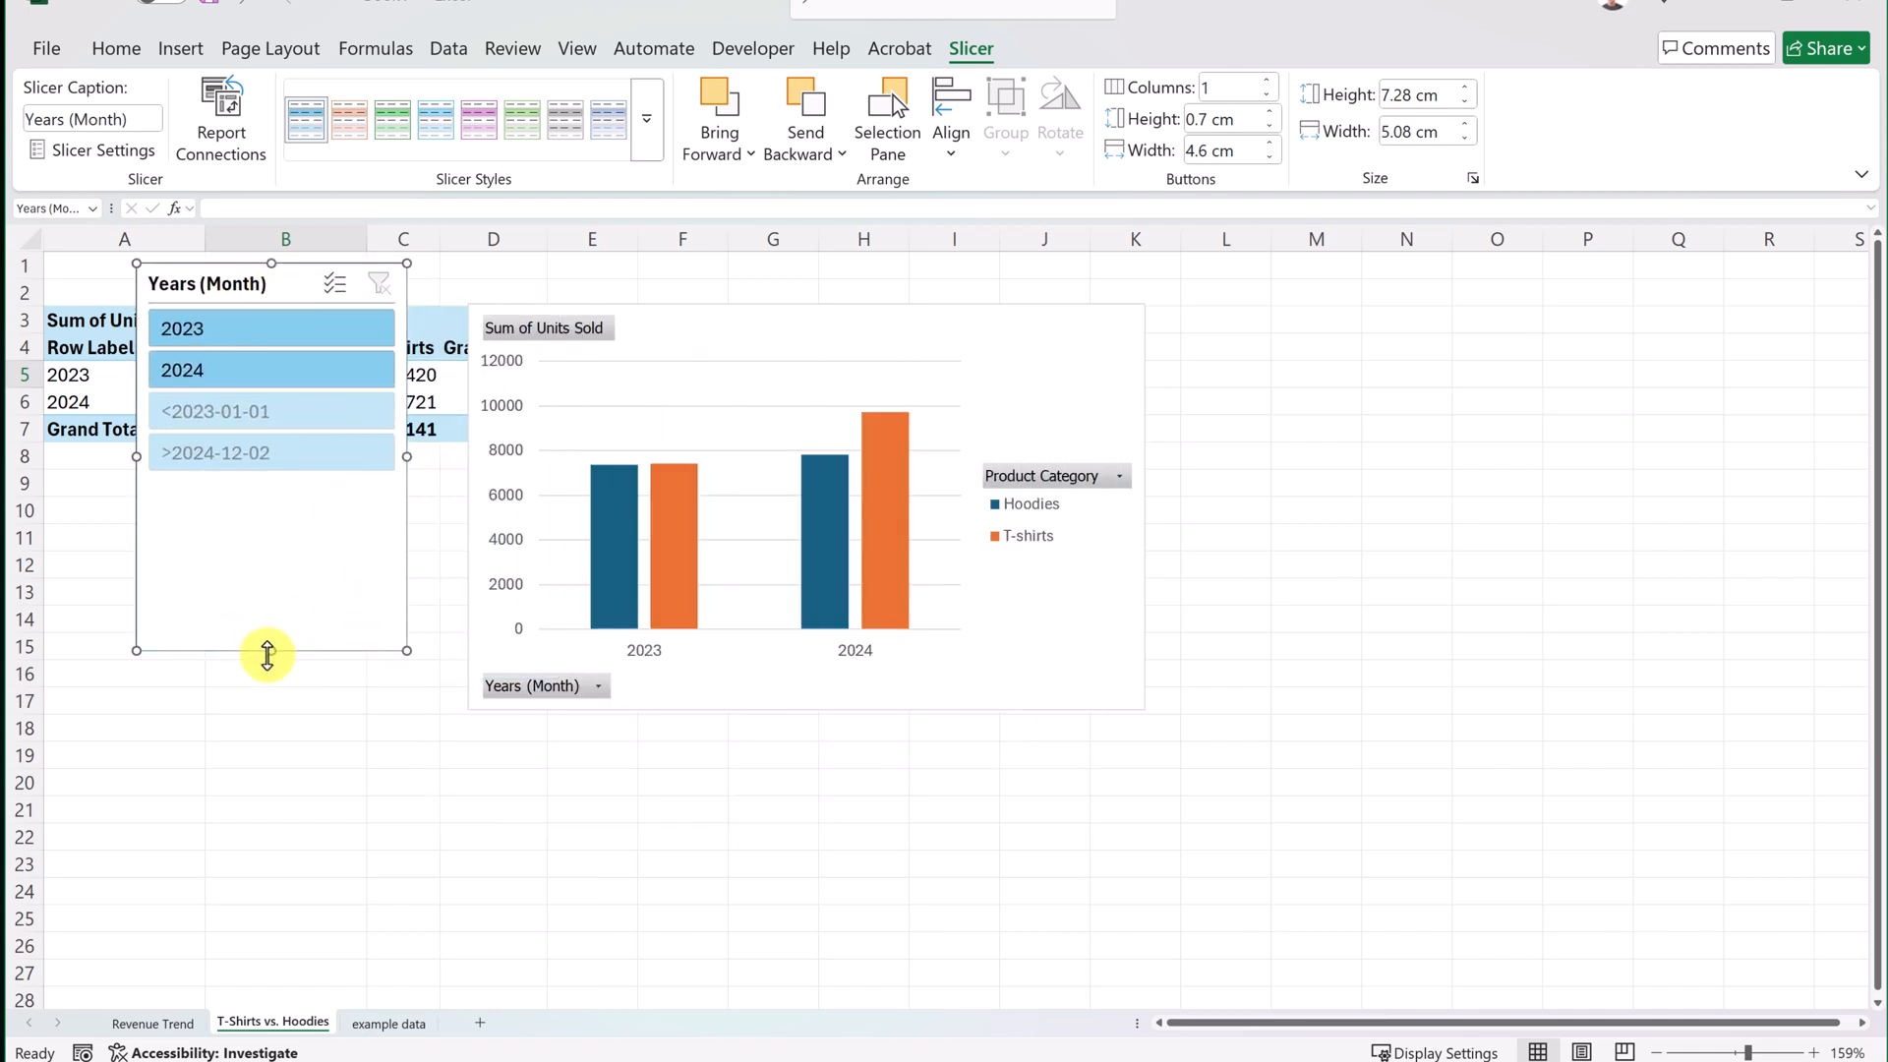
{"action": "left_click_drag", "start_coordinate": [261, 651], "coordinate": [288, 398]}
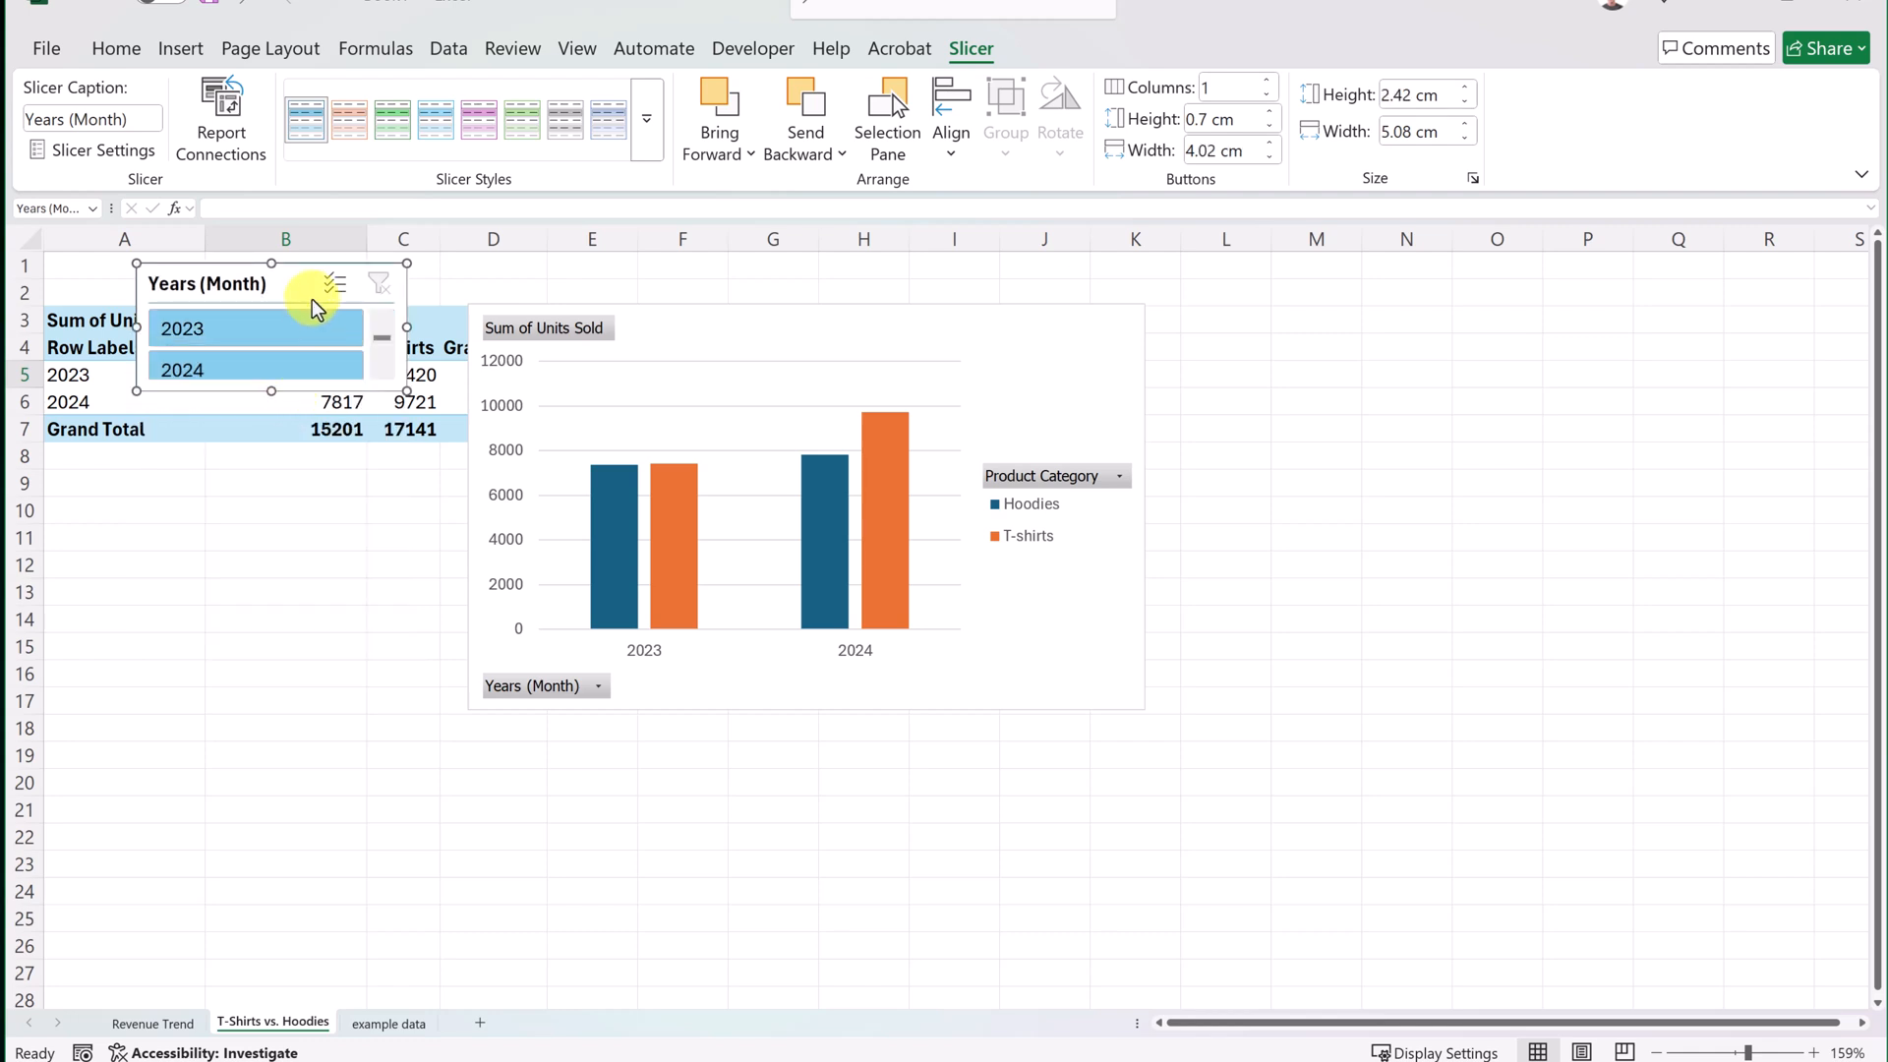
{"action": "left_click_drag", "start_coordinate": [302, 292], "coordinate": [301, 312]}
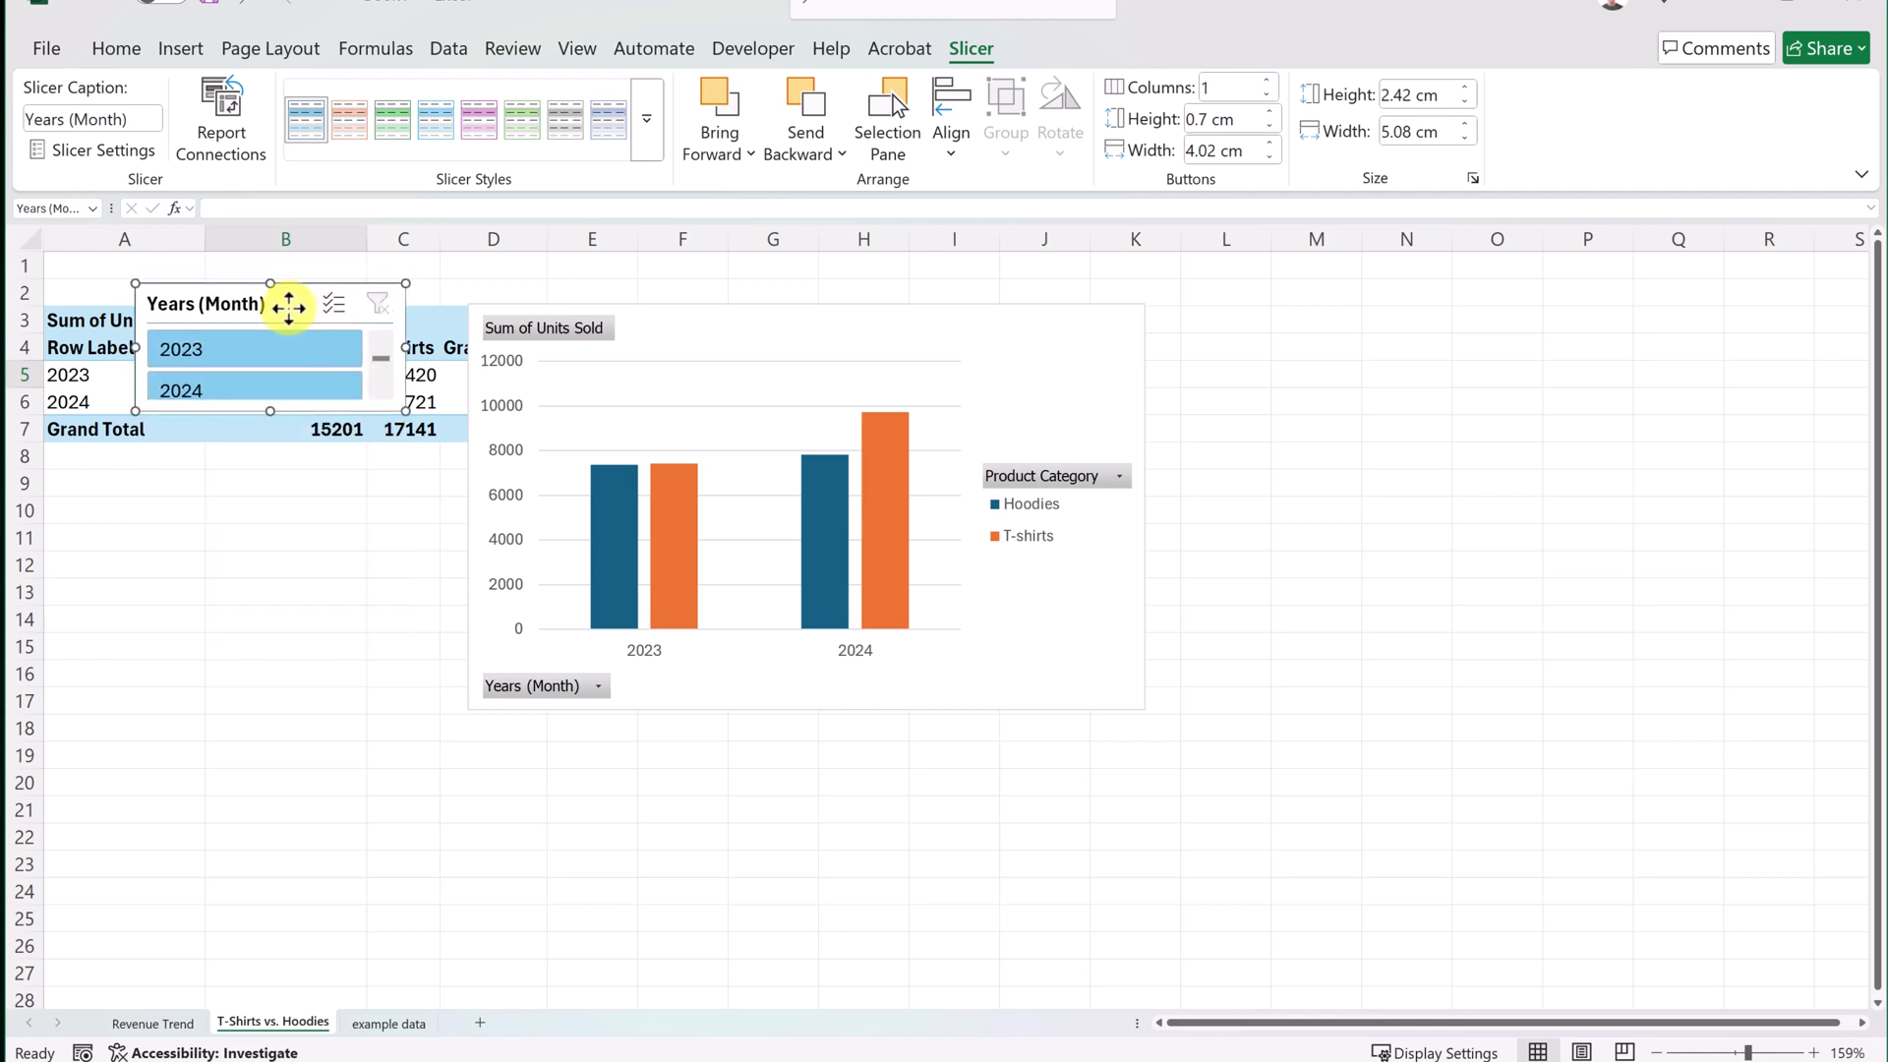
Turn off the header display in the Years (Month) slicer's settings.
{"action": "right_click", "coordinate": [288, 306]}
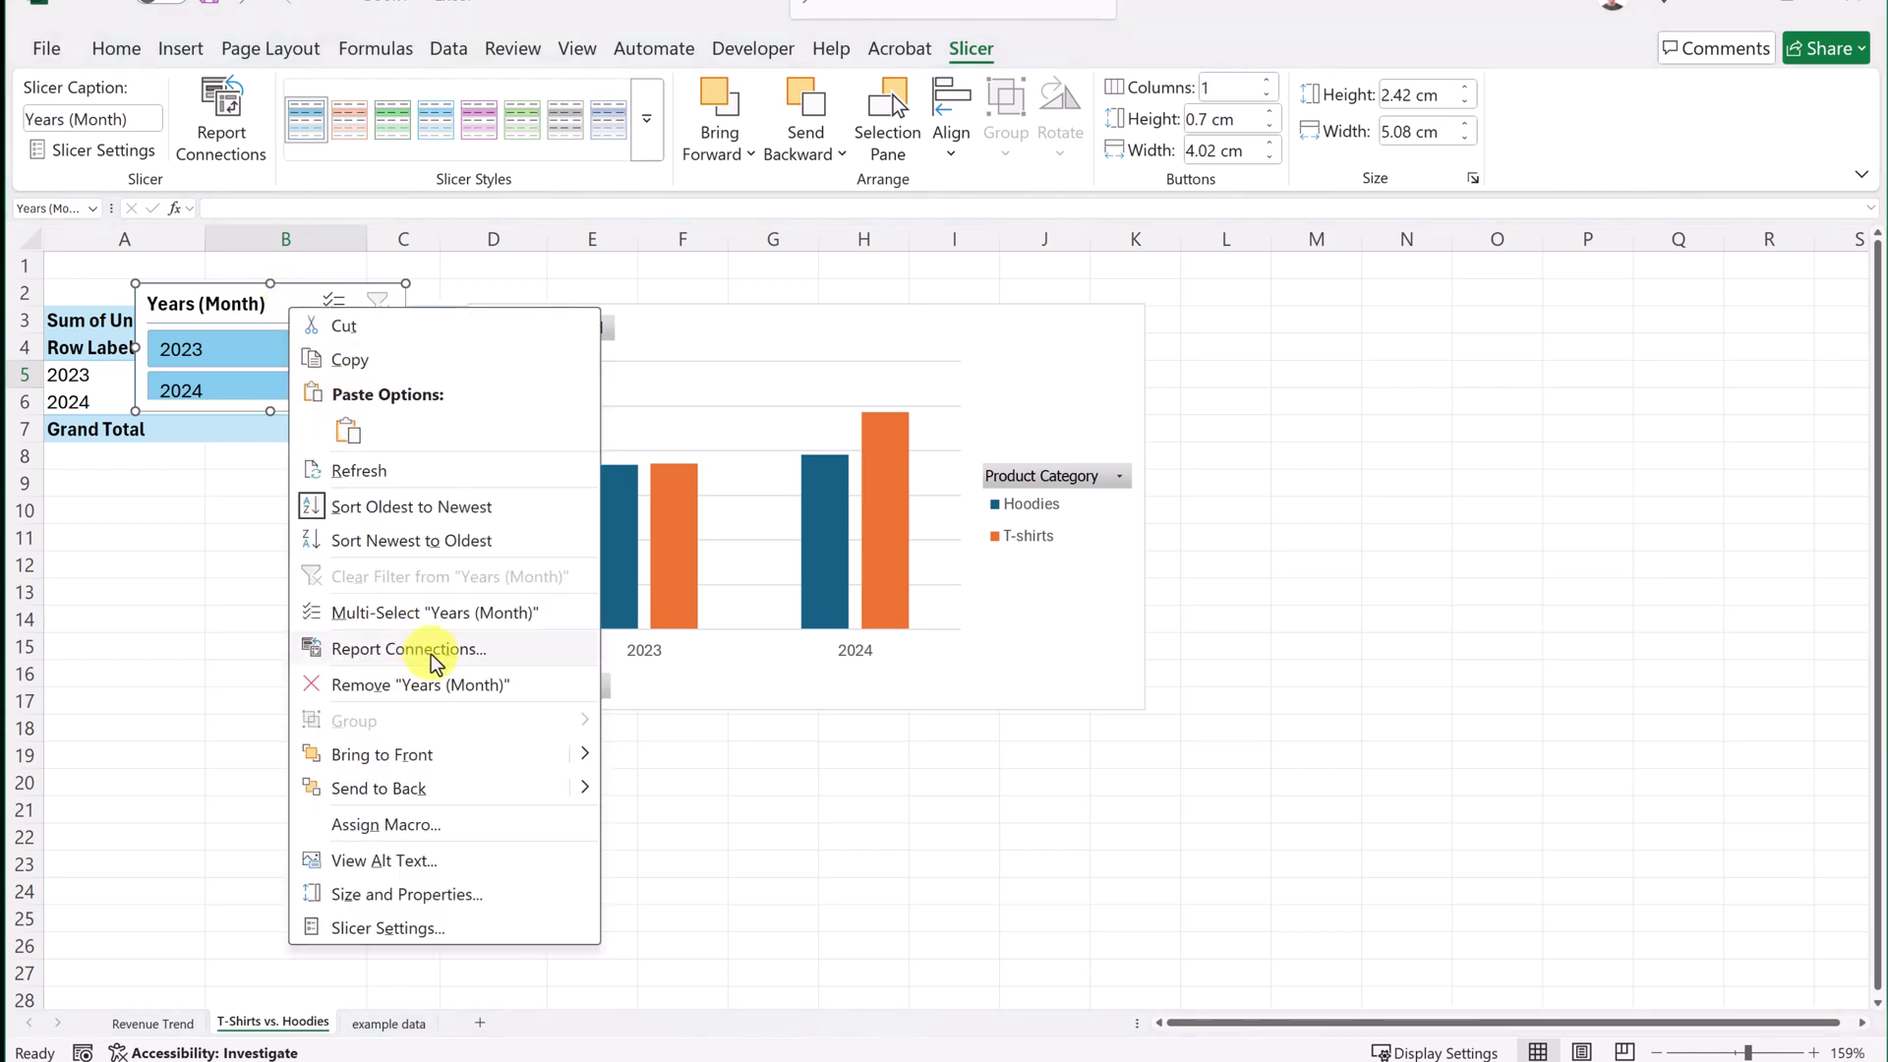
{"action": "left_click", "coordinate": [448, 930]}
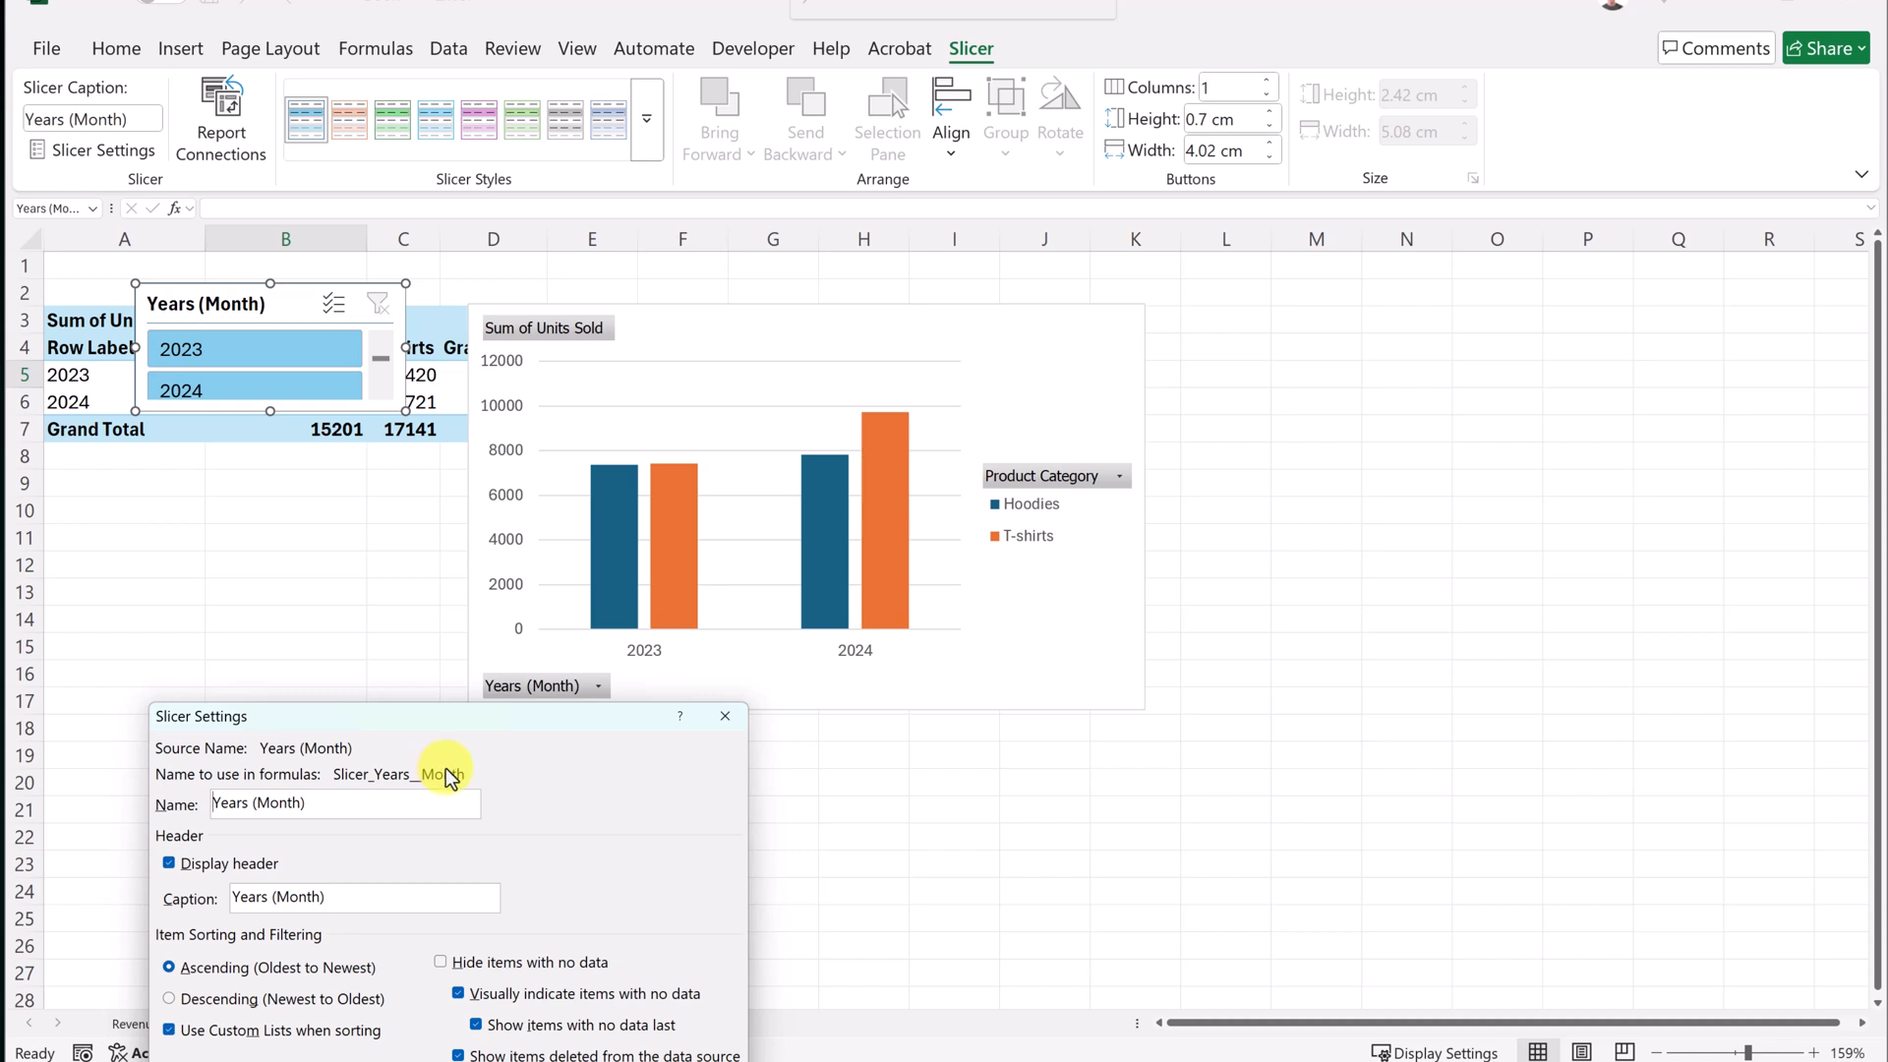
{"action": "left_click_drag", "start_coordinate": [431, 723], "coordinate": [434, 498]}
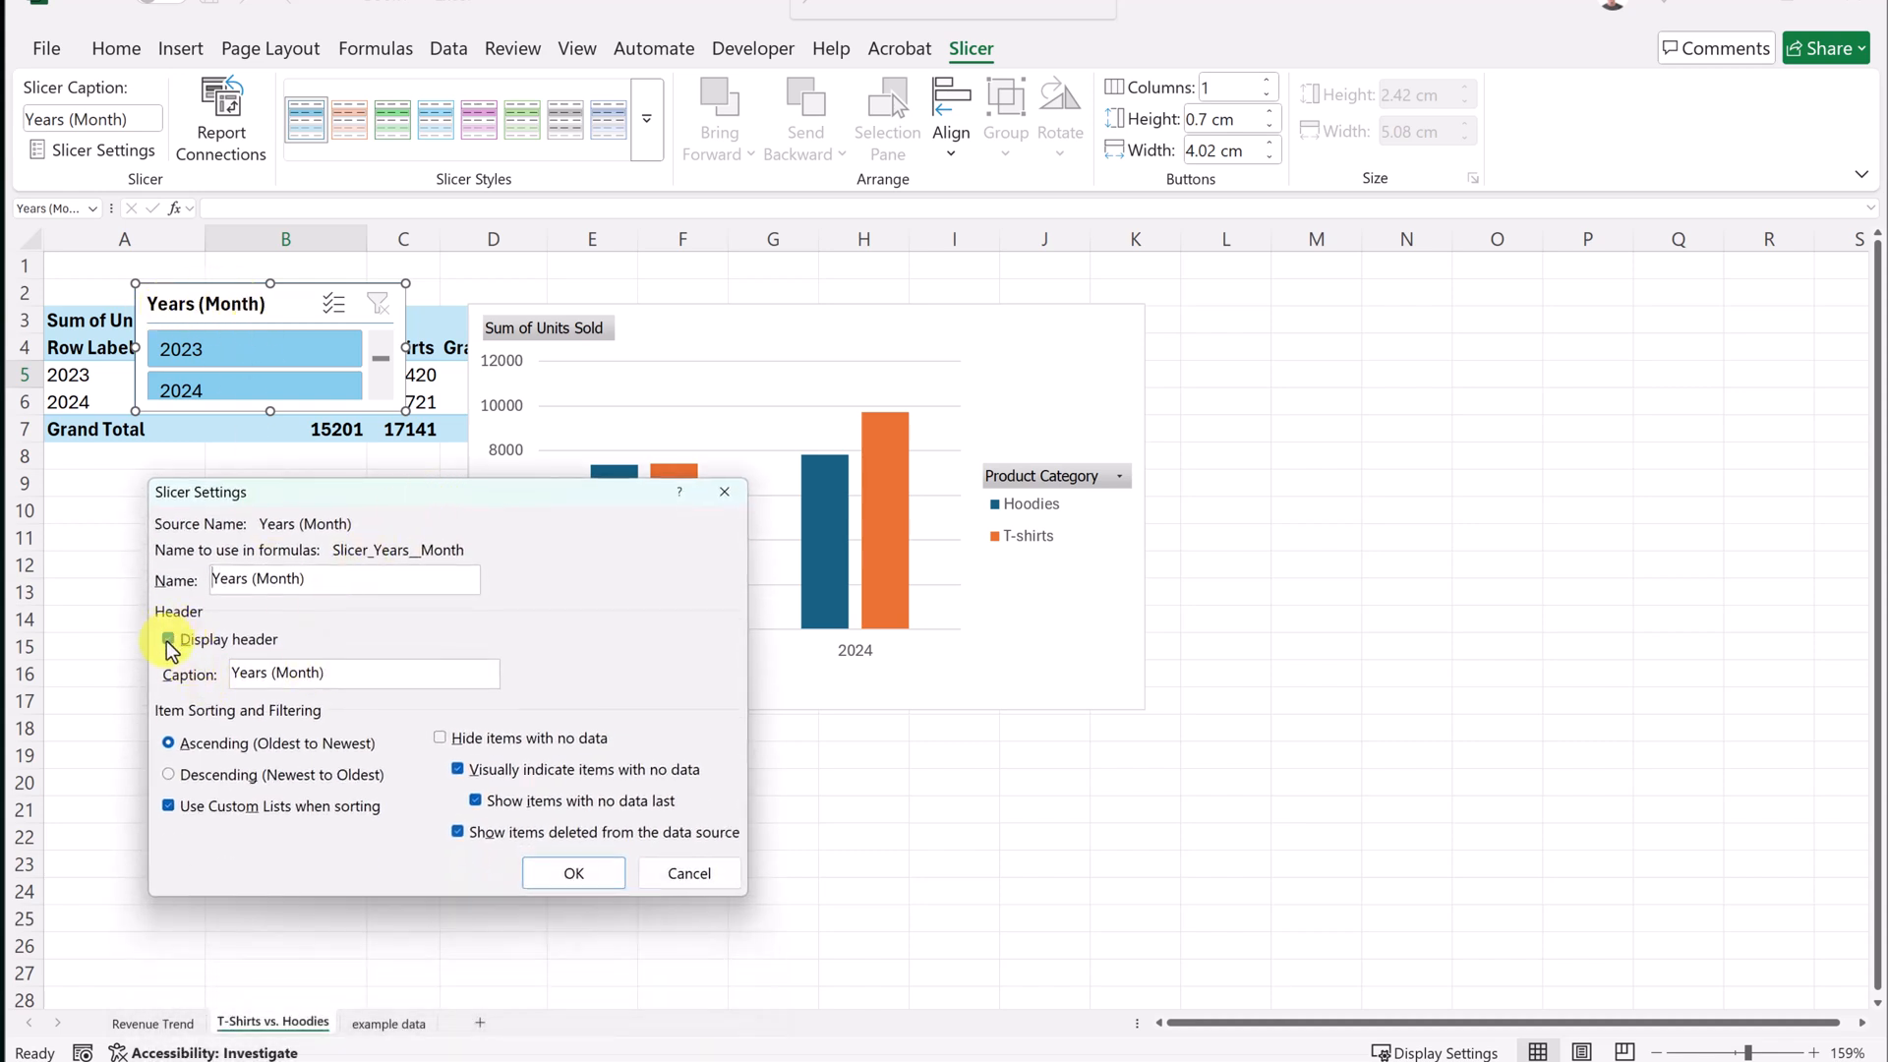
{"action": "left_click", "coordinate": [565, 875]}
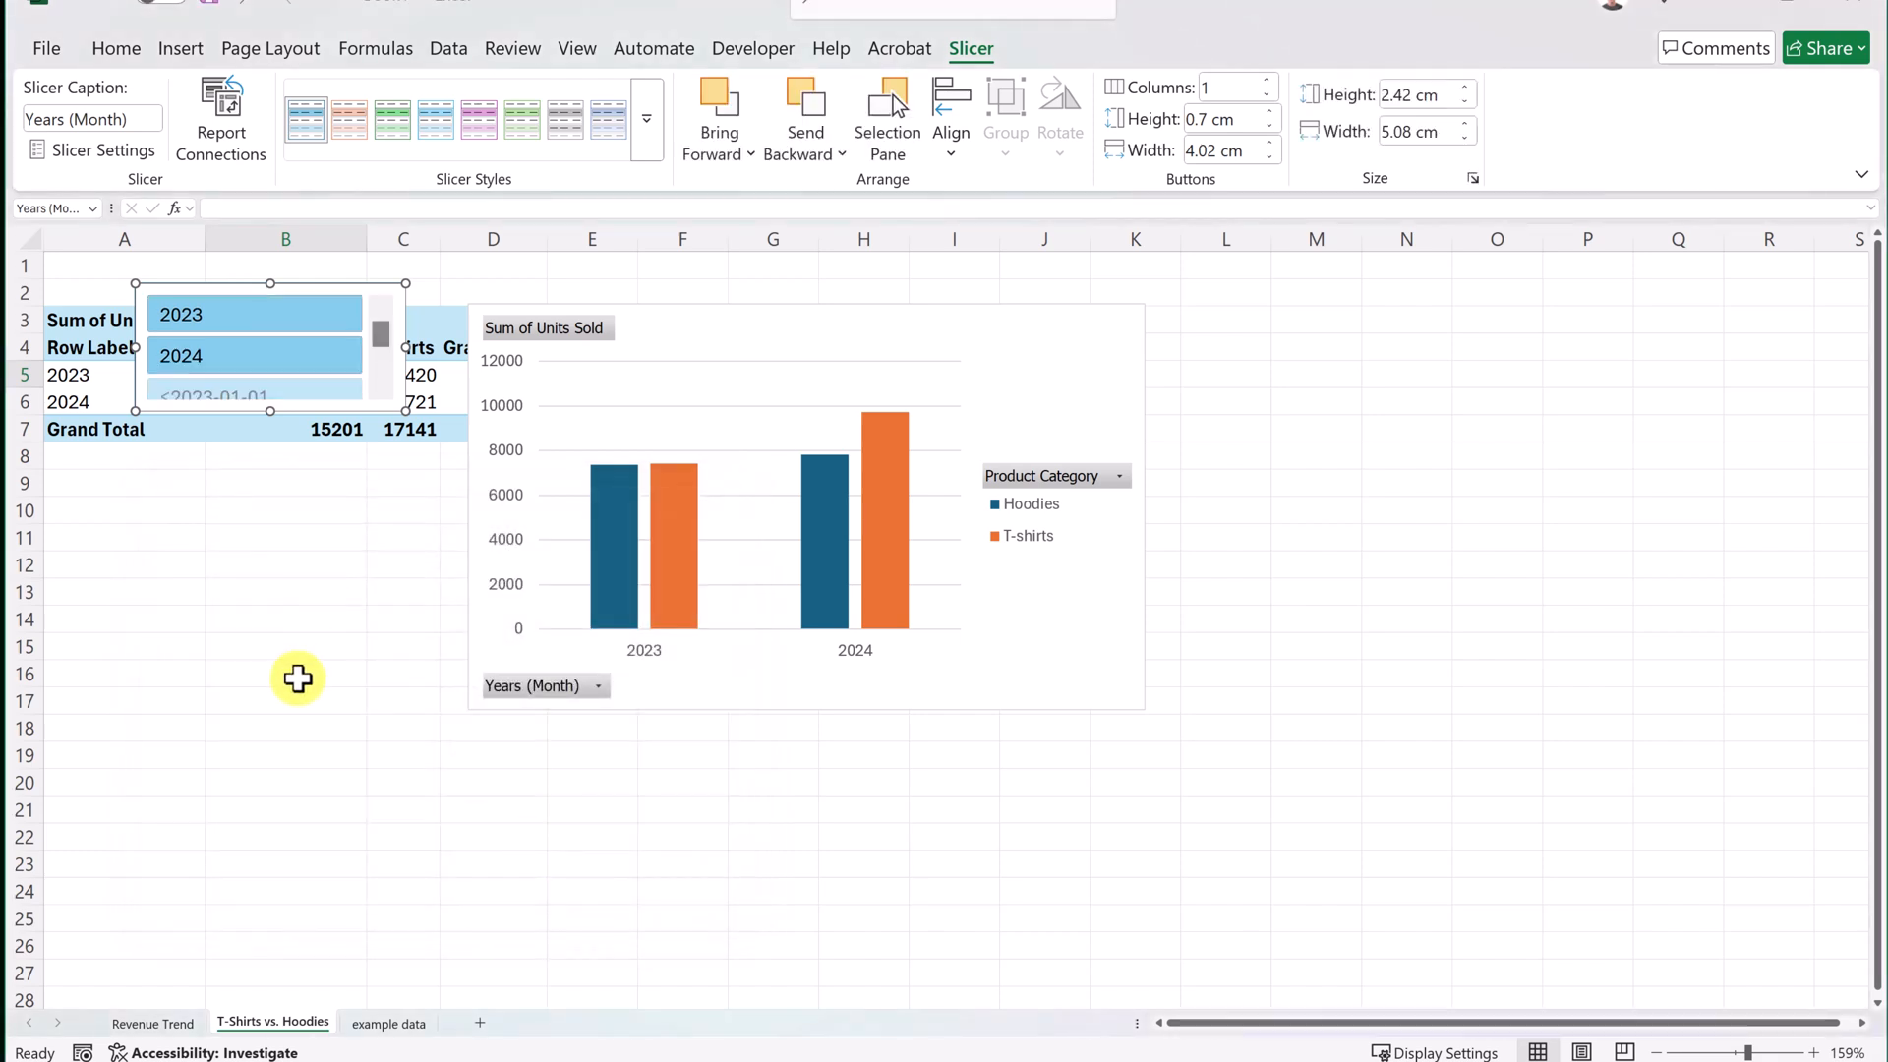
Turn the Years (Month) slicer's header display back on in its settings.
{"action": "right_click", "coordinate": [351, 289]}
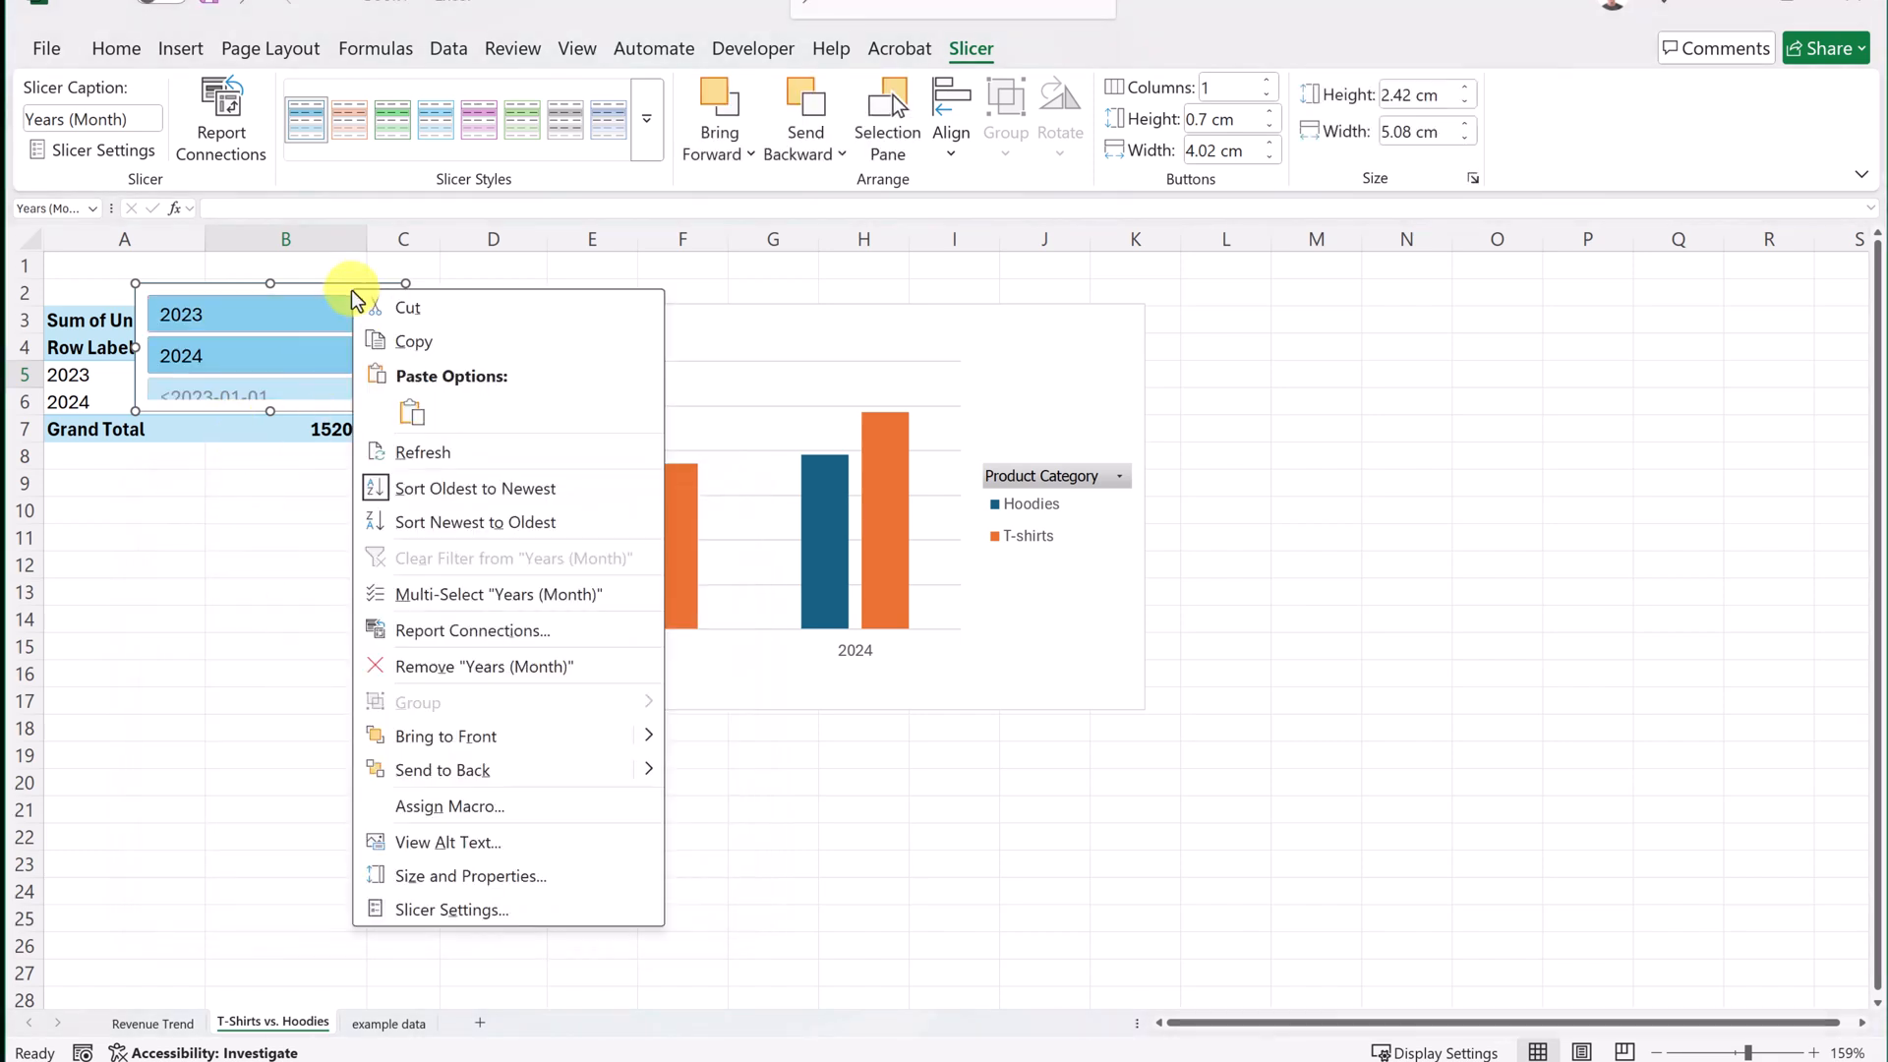
{"action": "left_click", "coordinate": [488, 914]}
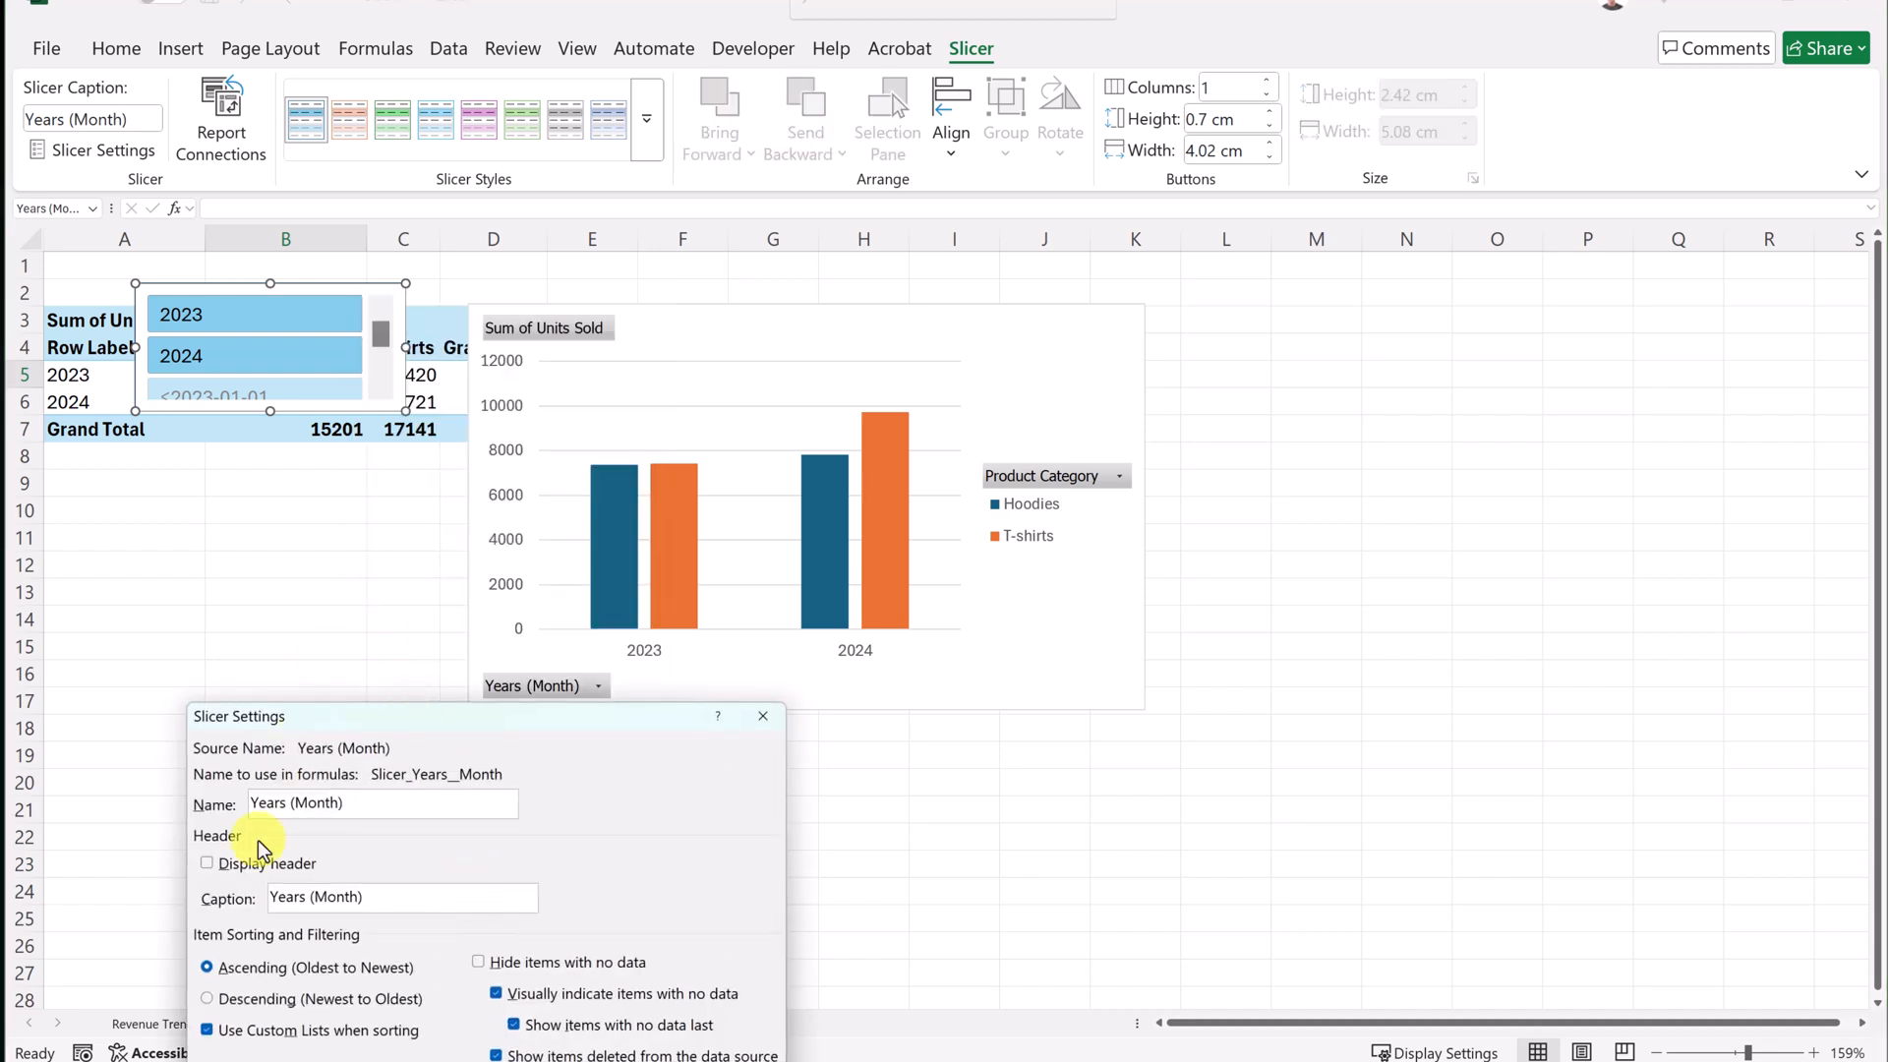
{"action": "left_click_drag", "start_coordinate": [345, 718], "coordinate": [298, 459]}
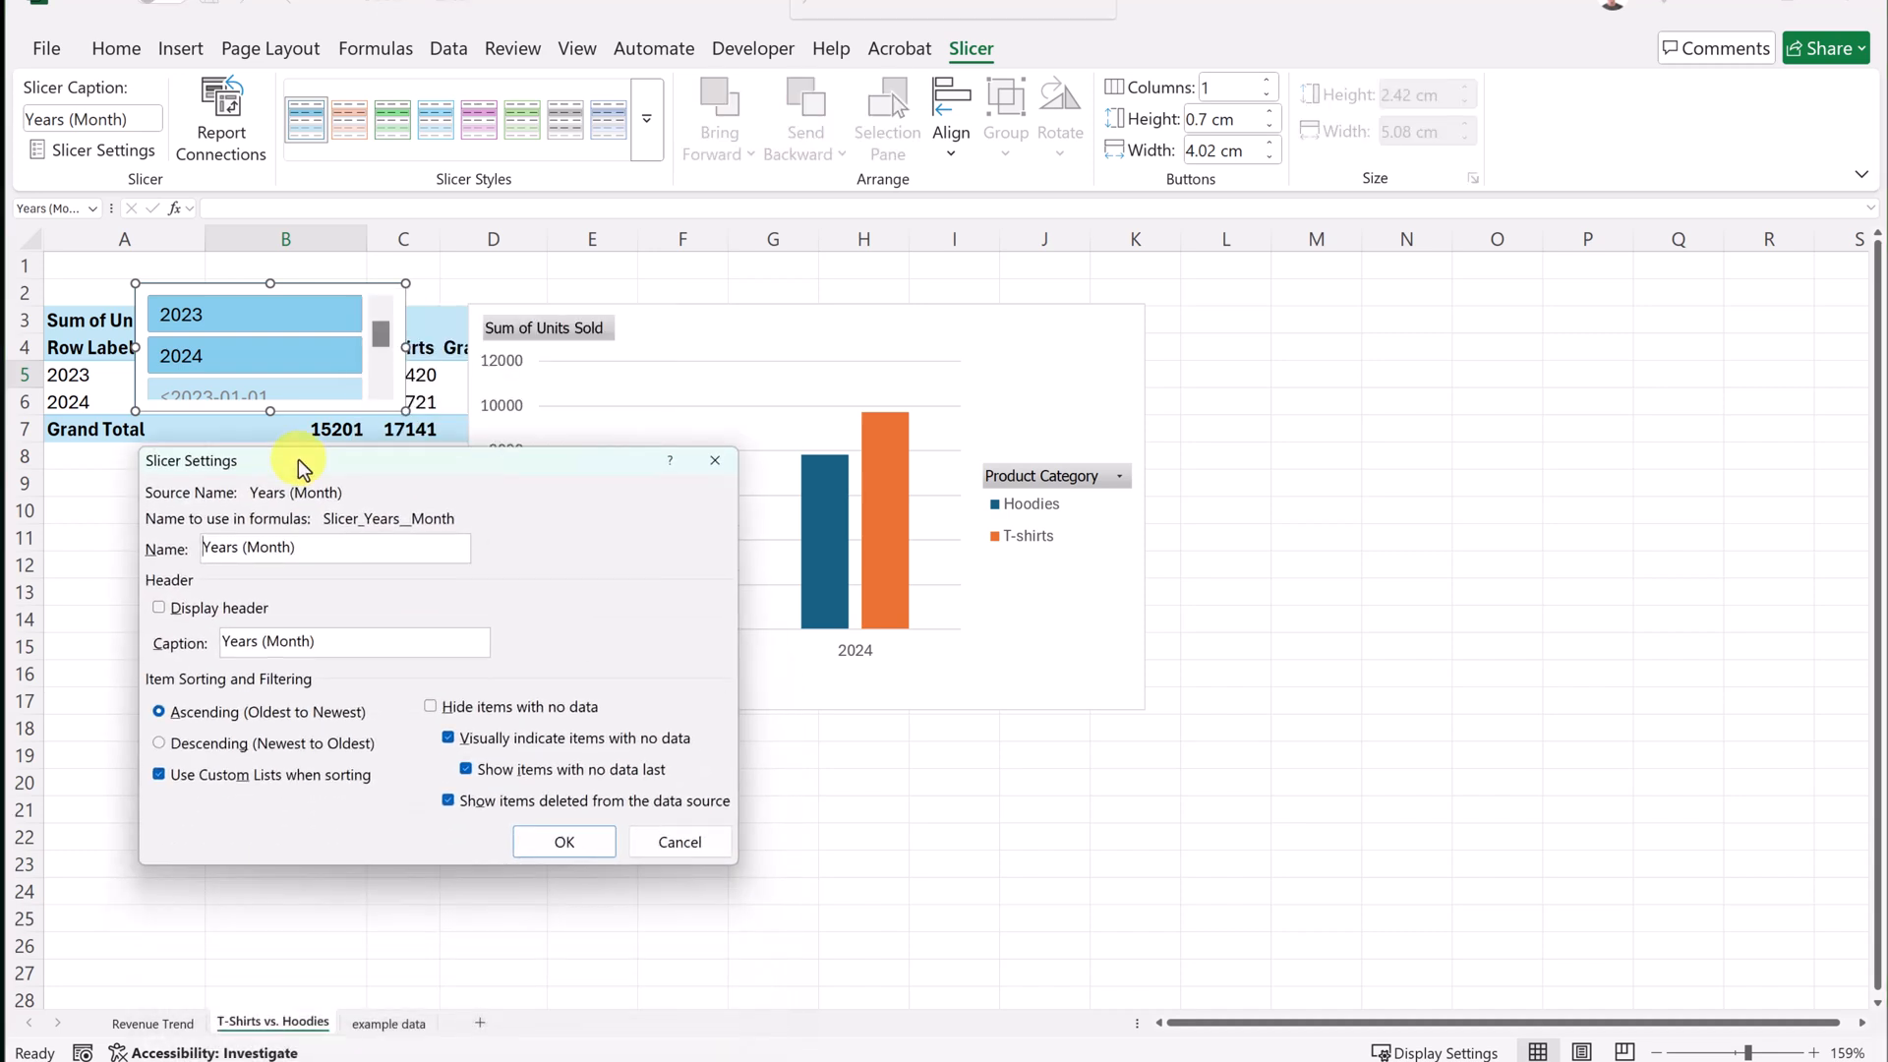
{"action": "left_click", "coordinate": [158, 606]}
{"action": "left_click", "coordinate": [570, 841]}
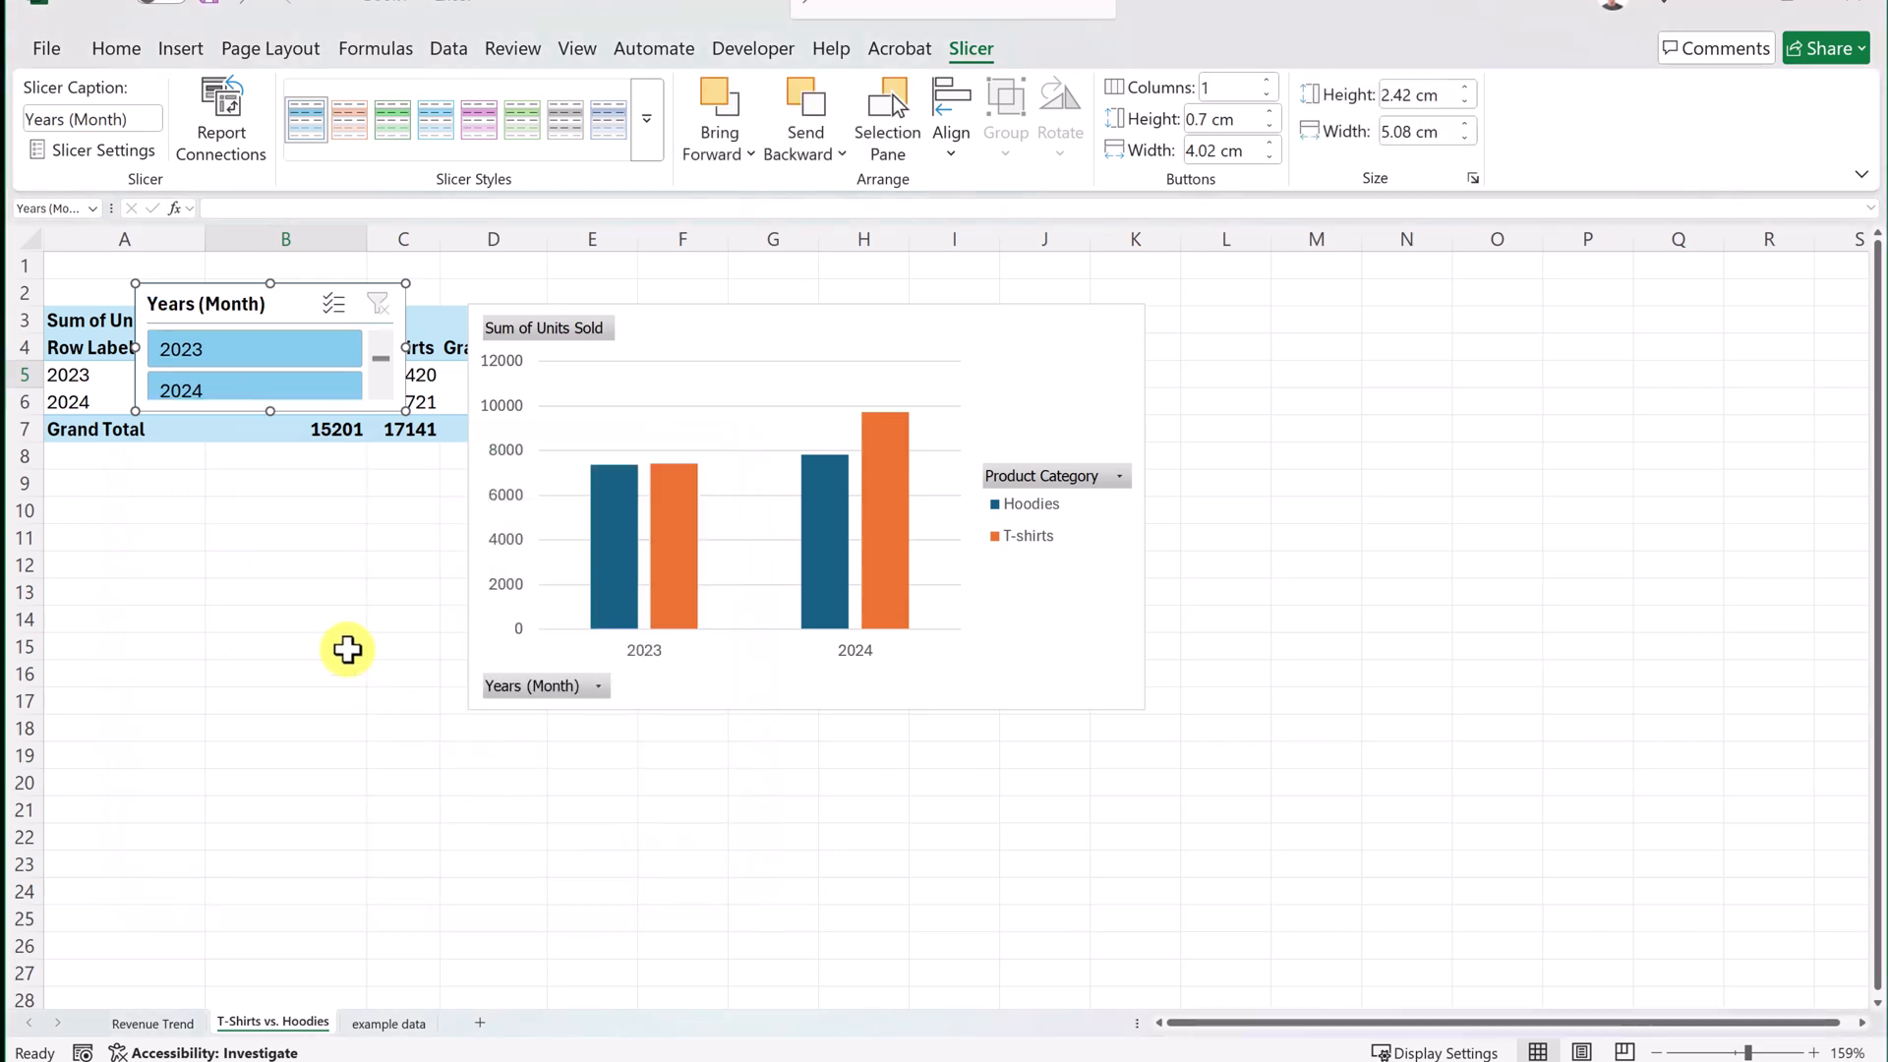
{"action": "left_click", "coordinate": [308, 593]}
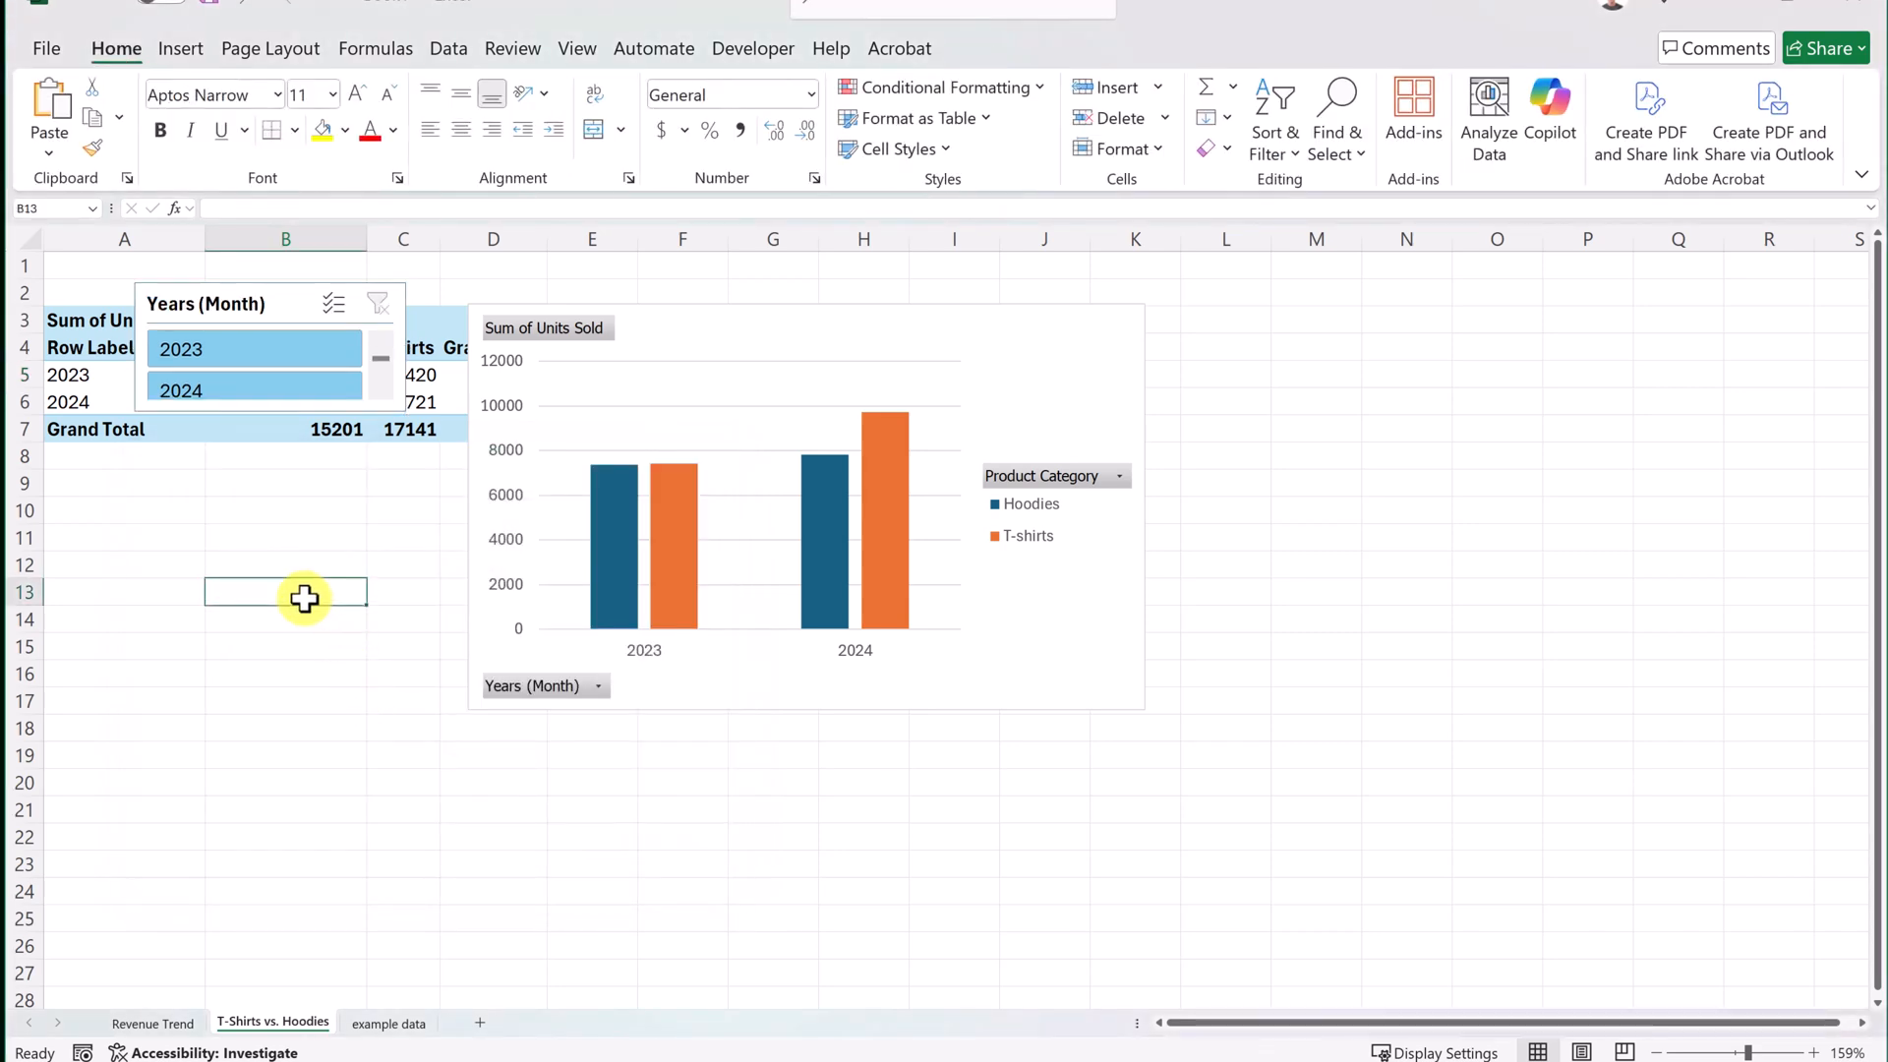
Move the Years (Month) slicer just below the PivotTable and insert a Months (Month) slicer directly beneath it.
{"action": "left_click_drag", "start_coordinate": [295, 323], "coordinate": [217, 493]}
{"action": "left_click", "coordinate": [253, 352]}
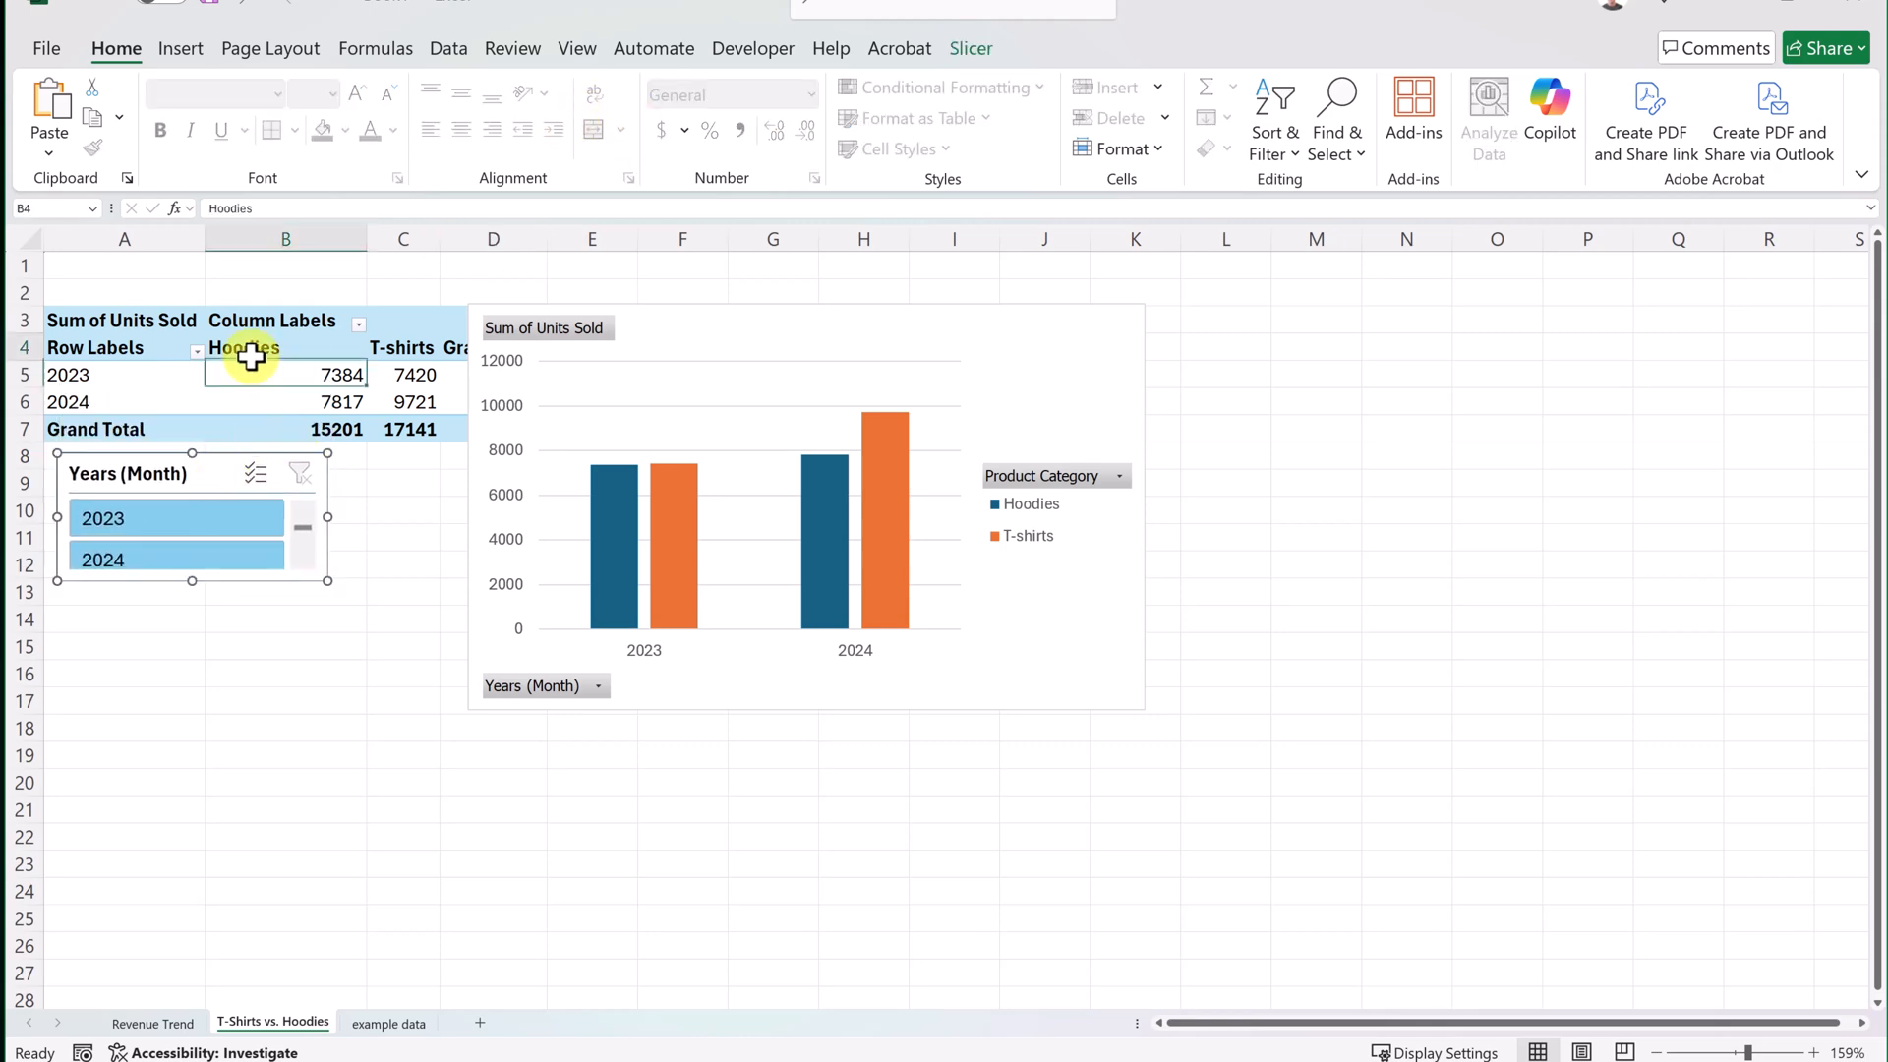
{"action": "left_click", "coordinate": [1007, 51]}
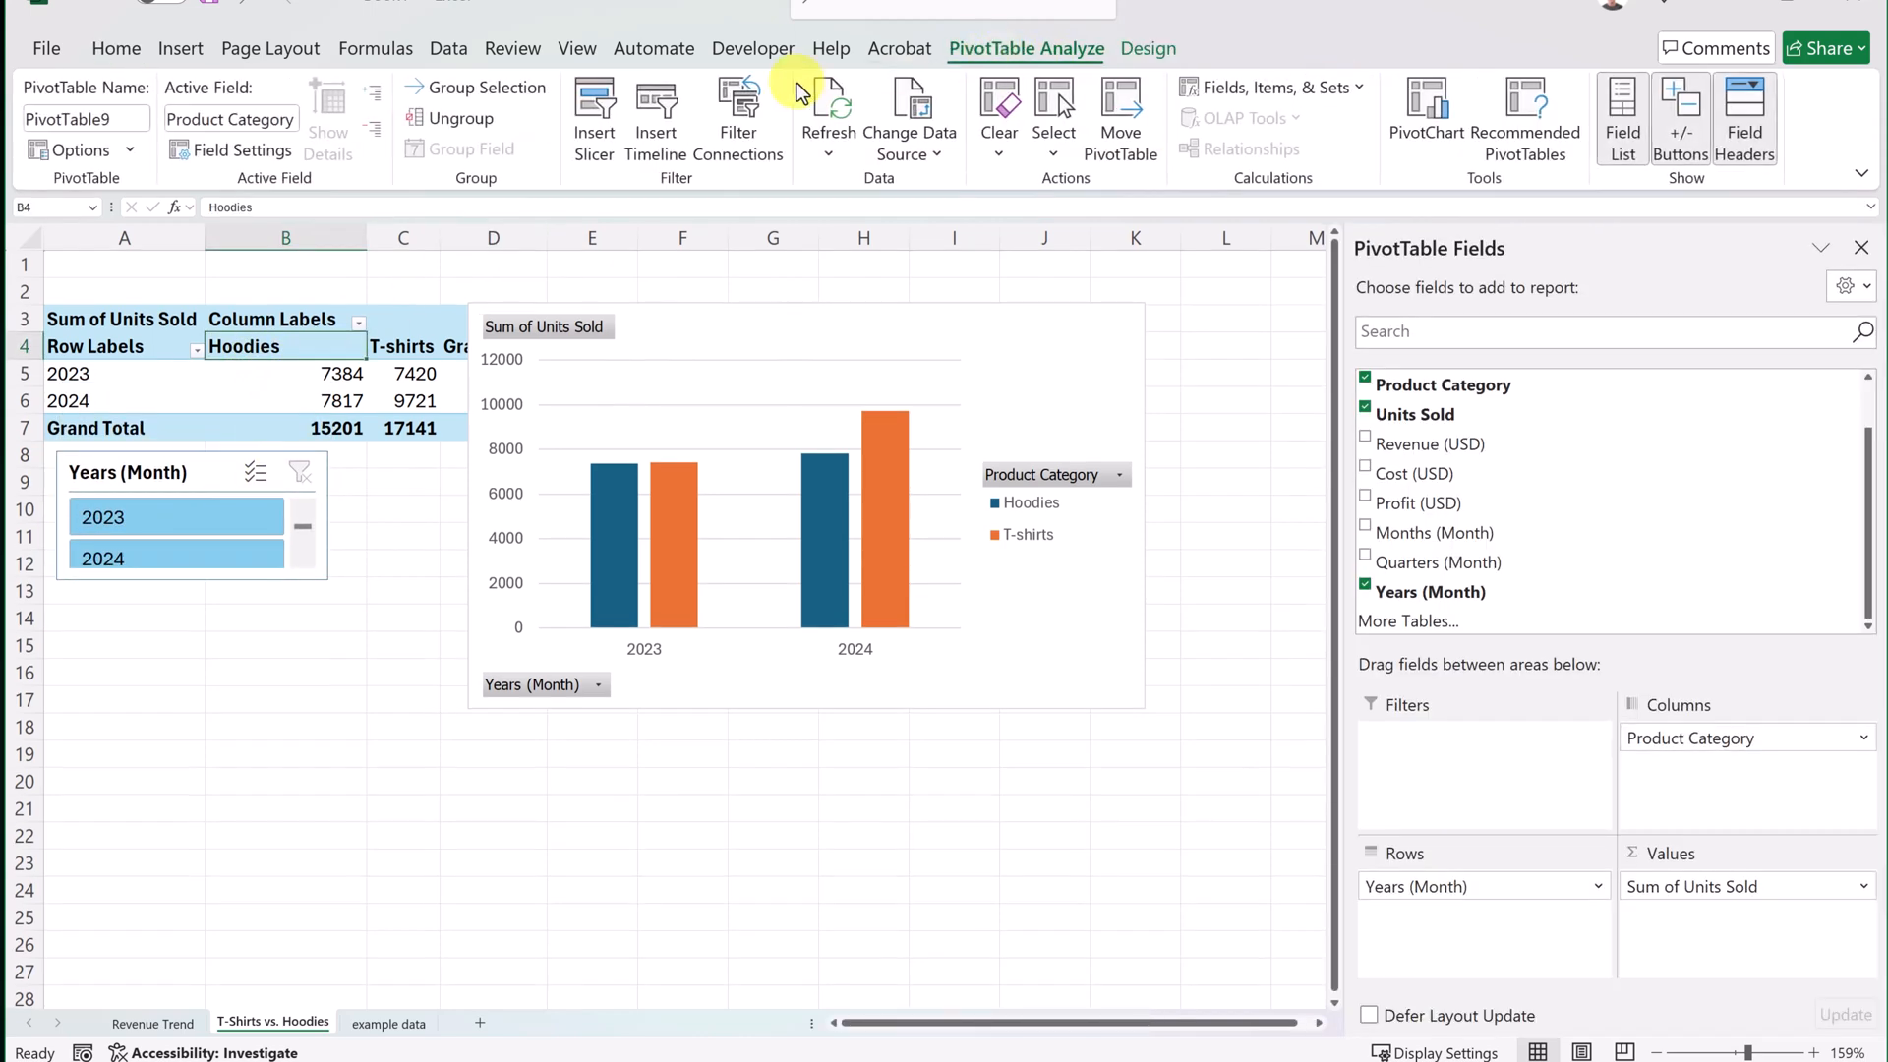
{"action": "left_click", "coordinate": [588, 126]}
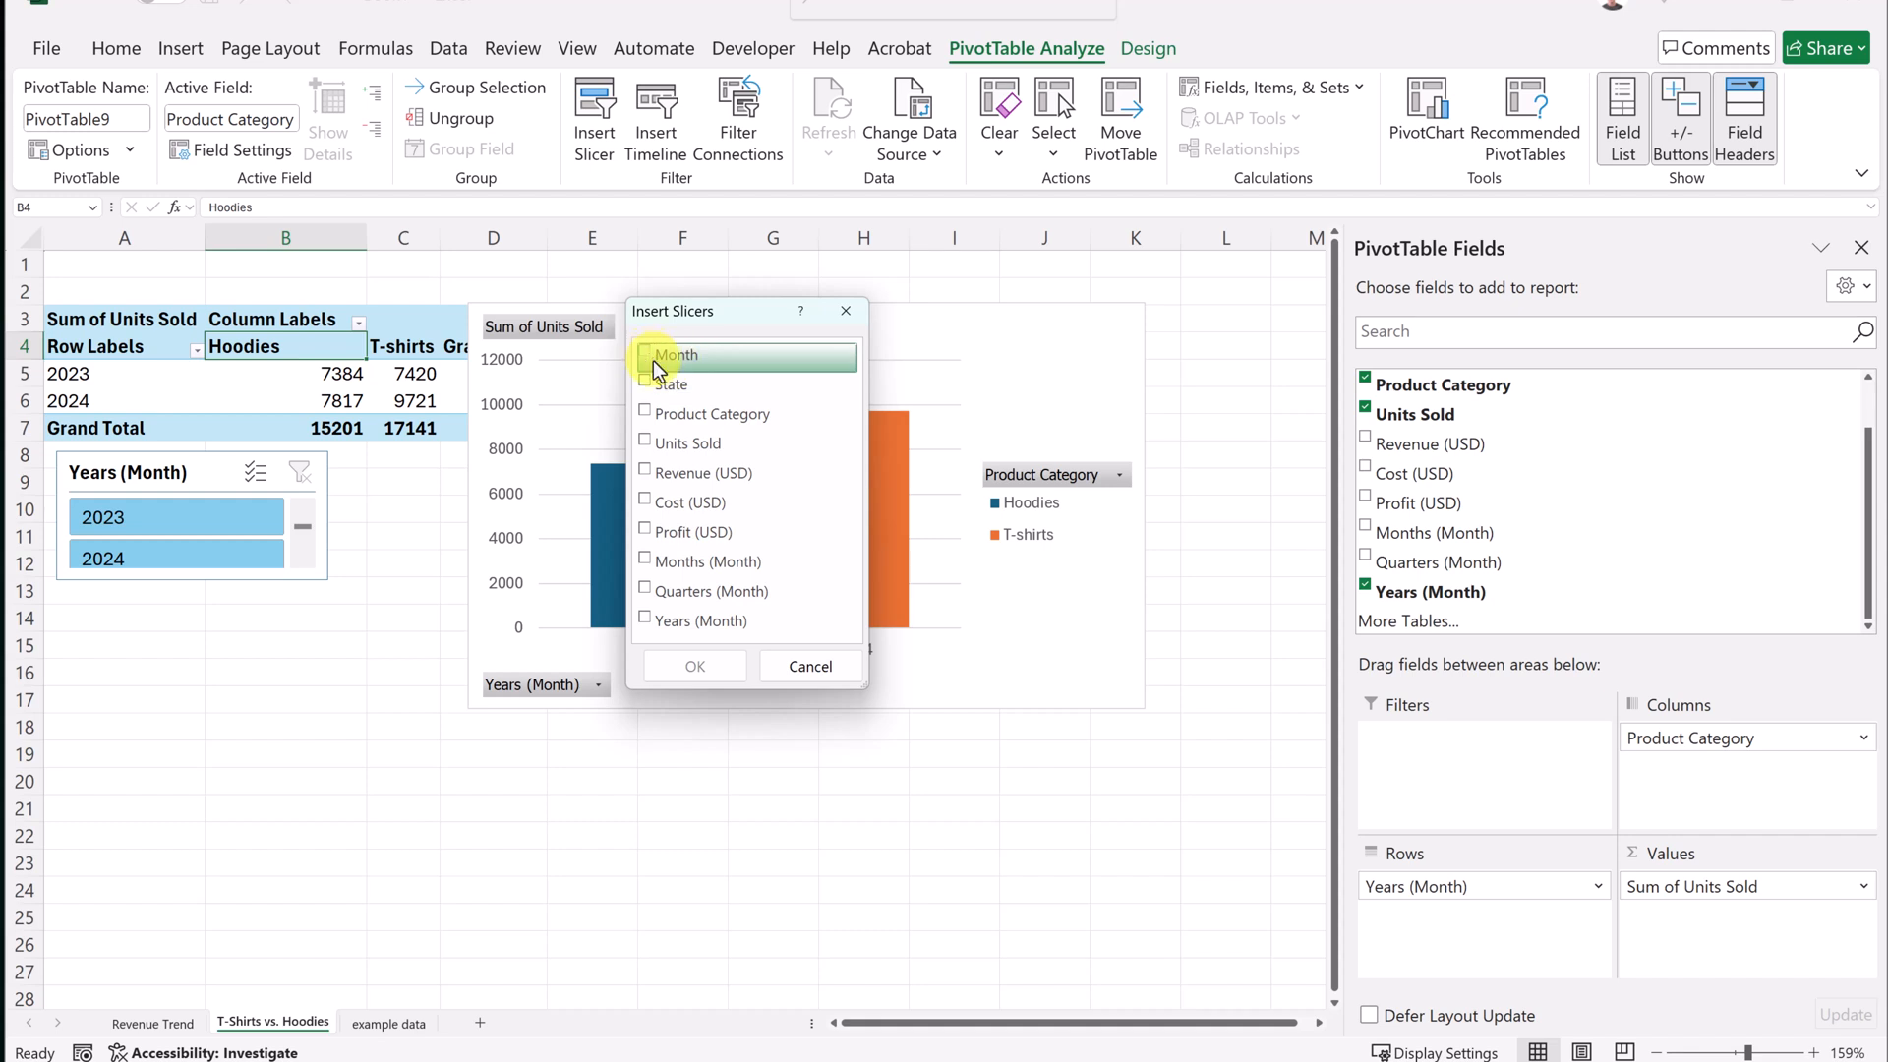
{"action": "left_click", "coordinate": [649, 560]}
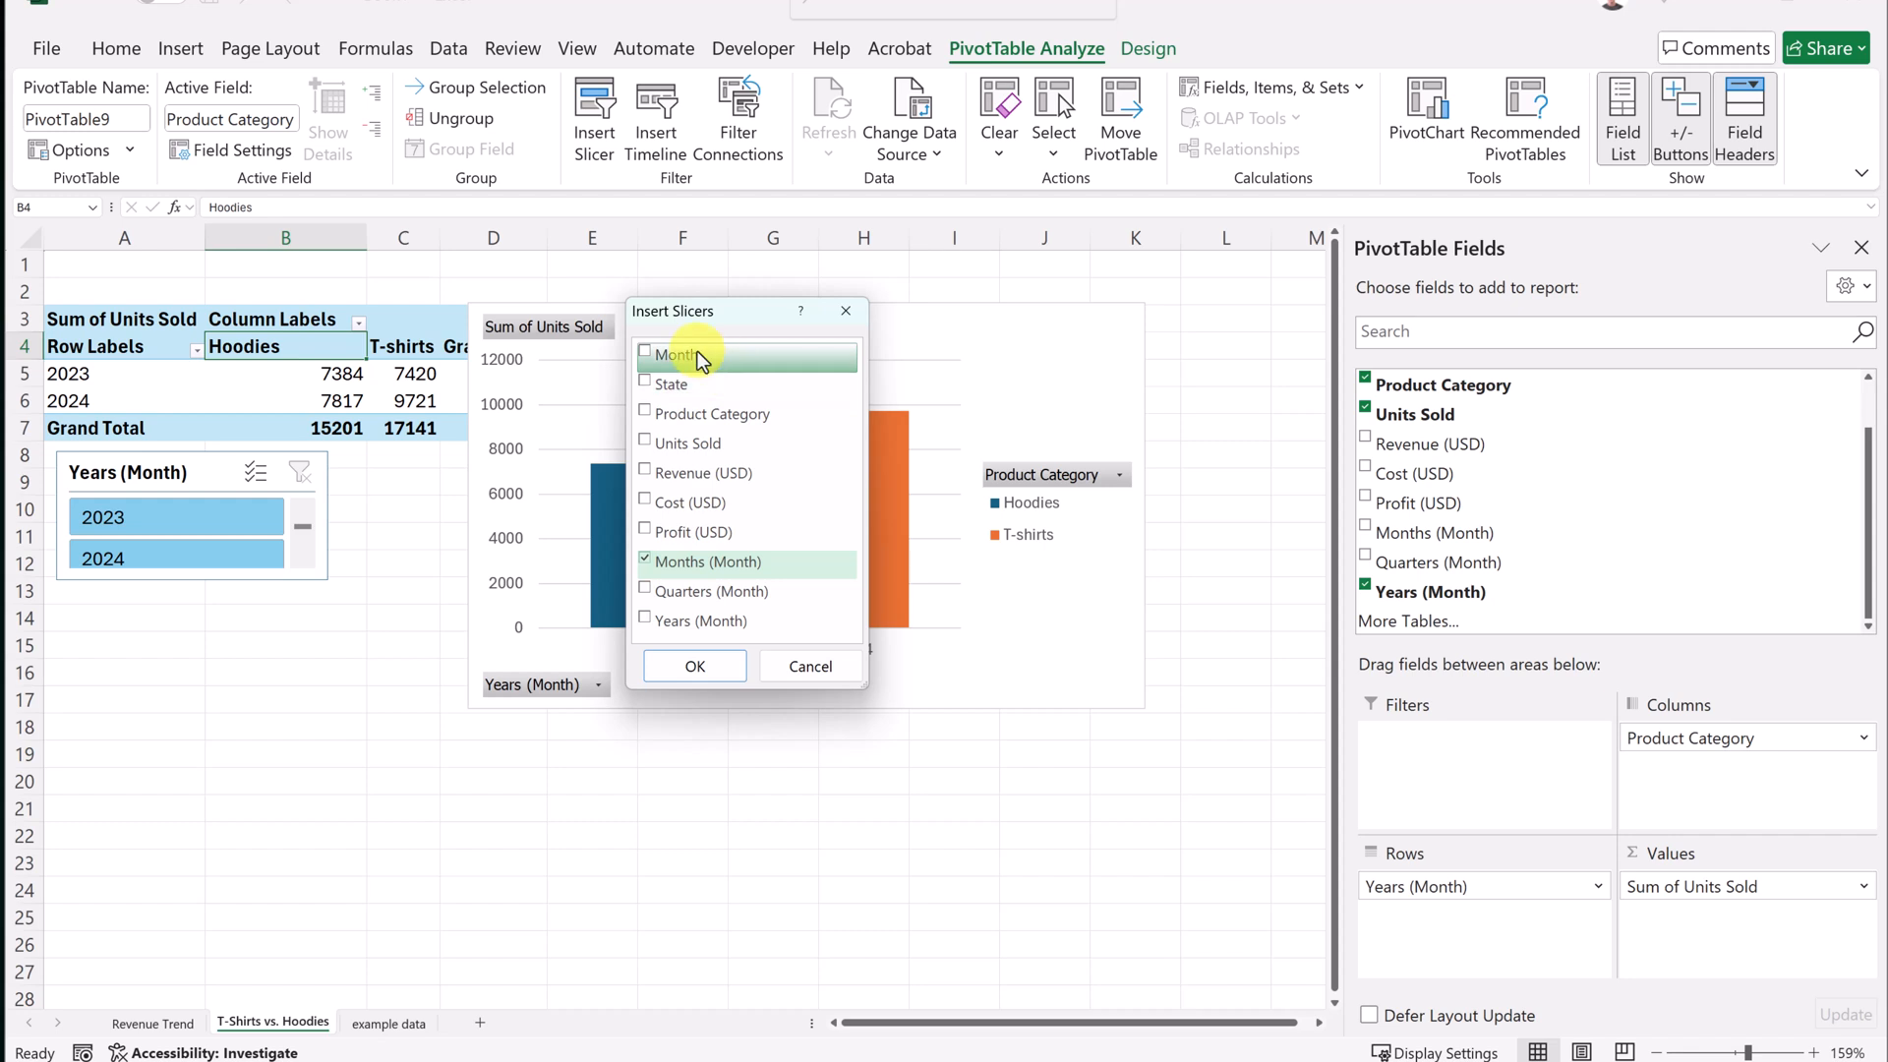
{"action": "left_click", "coordinate": [696, 666]}
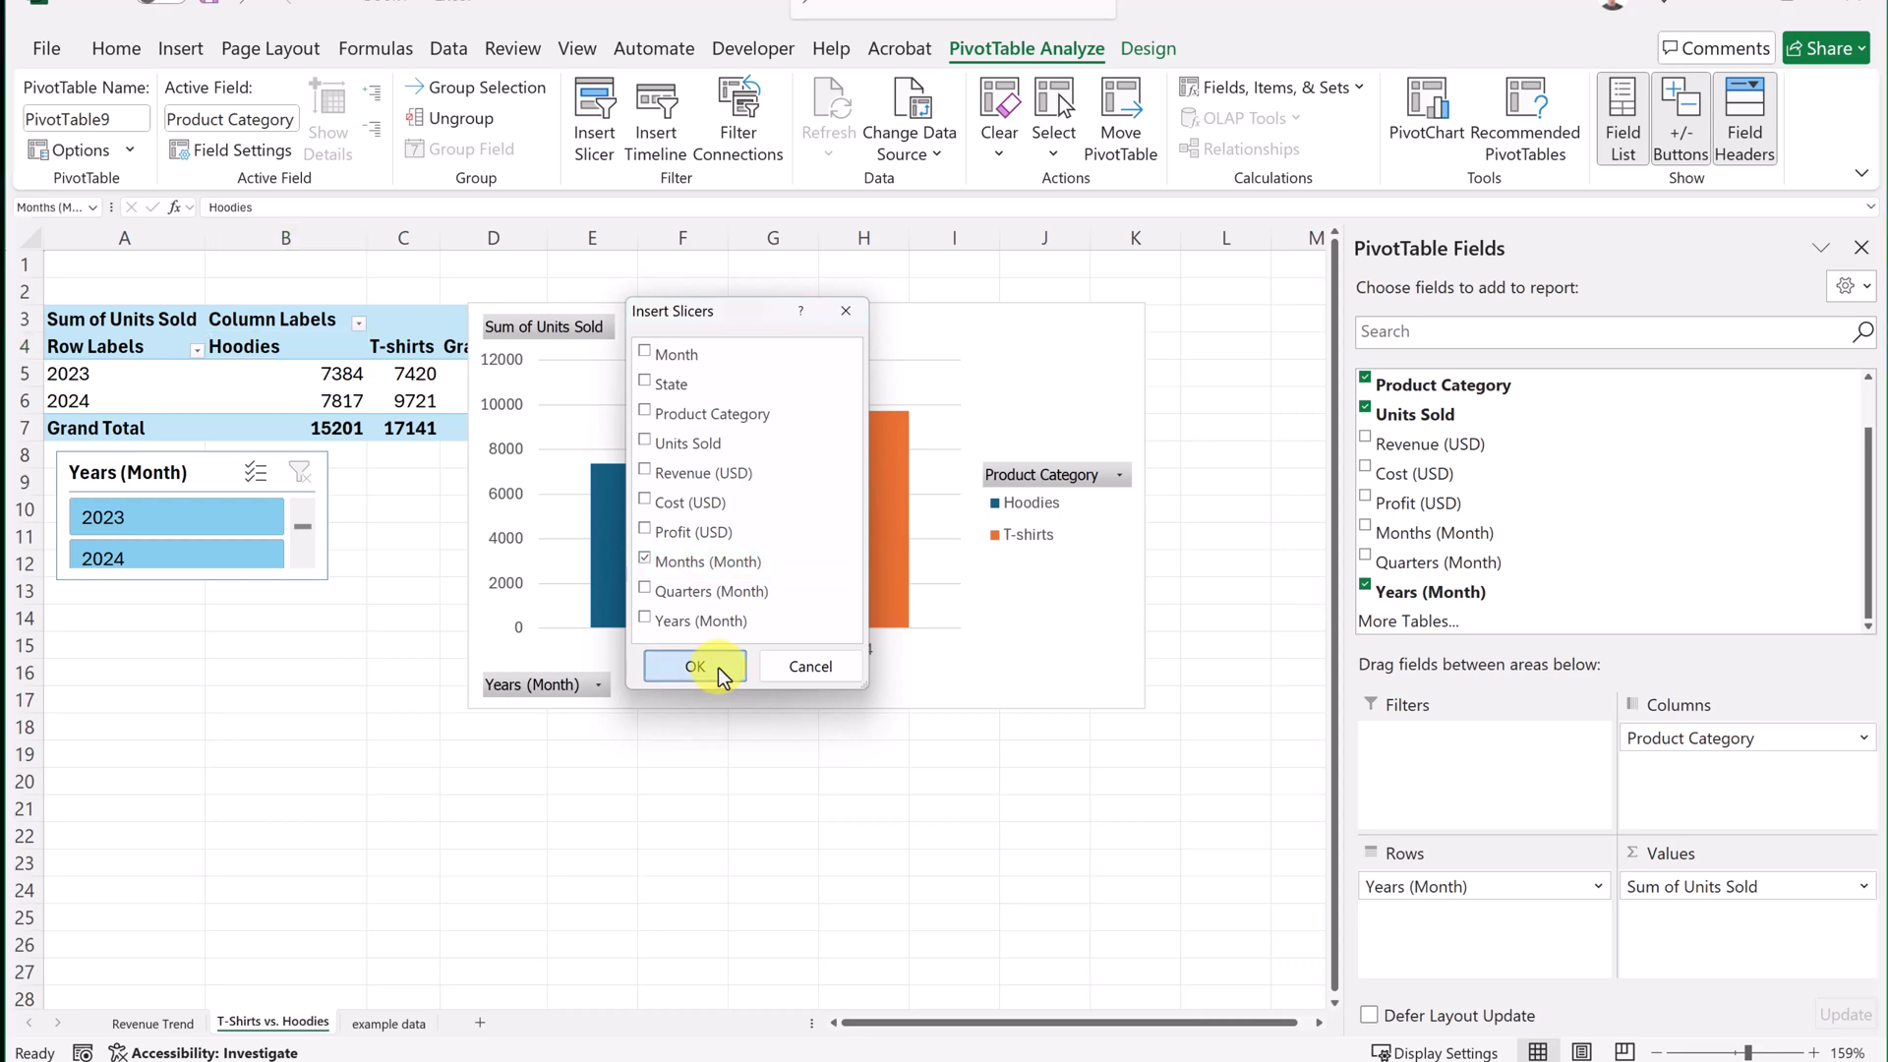
{"action": "left_click_drag", "start_coordinate": [662, 472], "coordinate": [147, 618]}
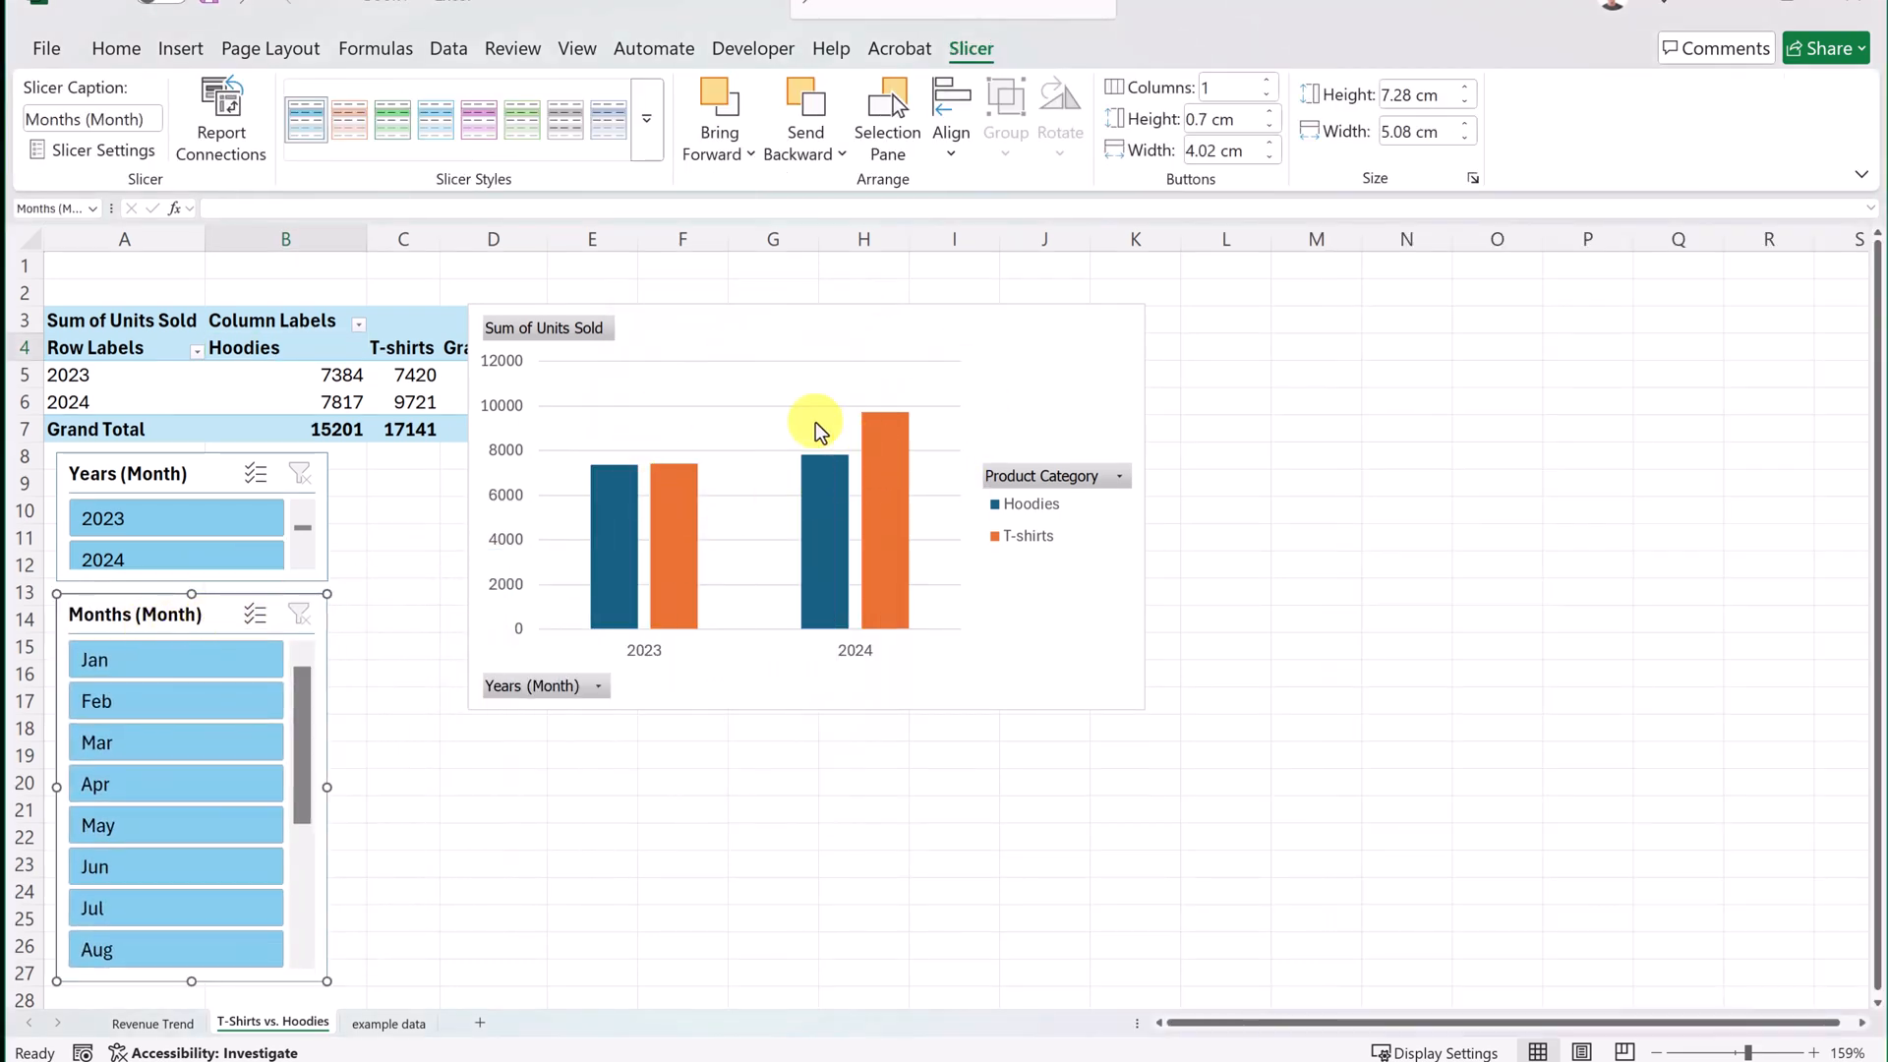
Filter the PivotTable and chart to 2024 with the Years (Month) slicer.
{"action": "left_click", "coordinate": [110, 559]}
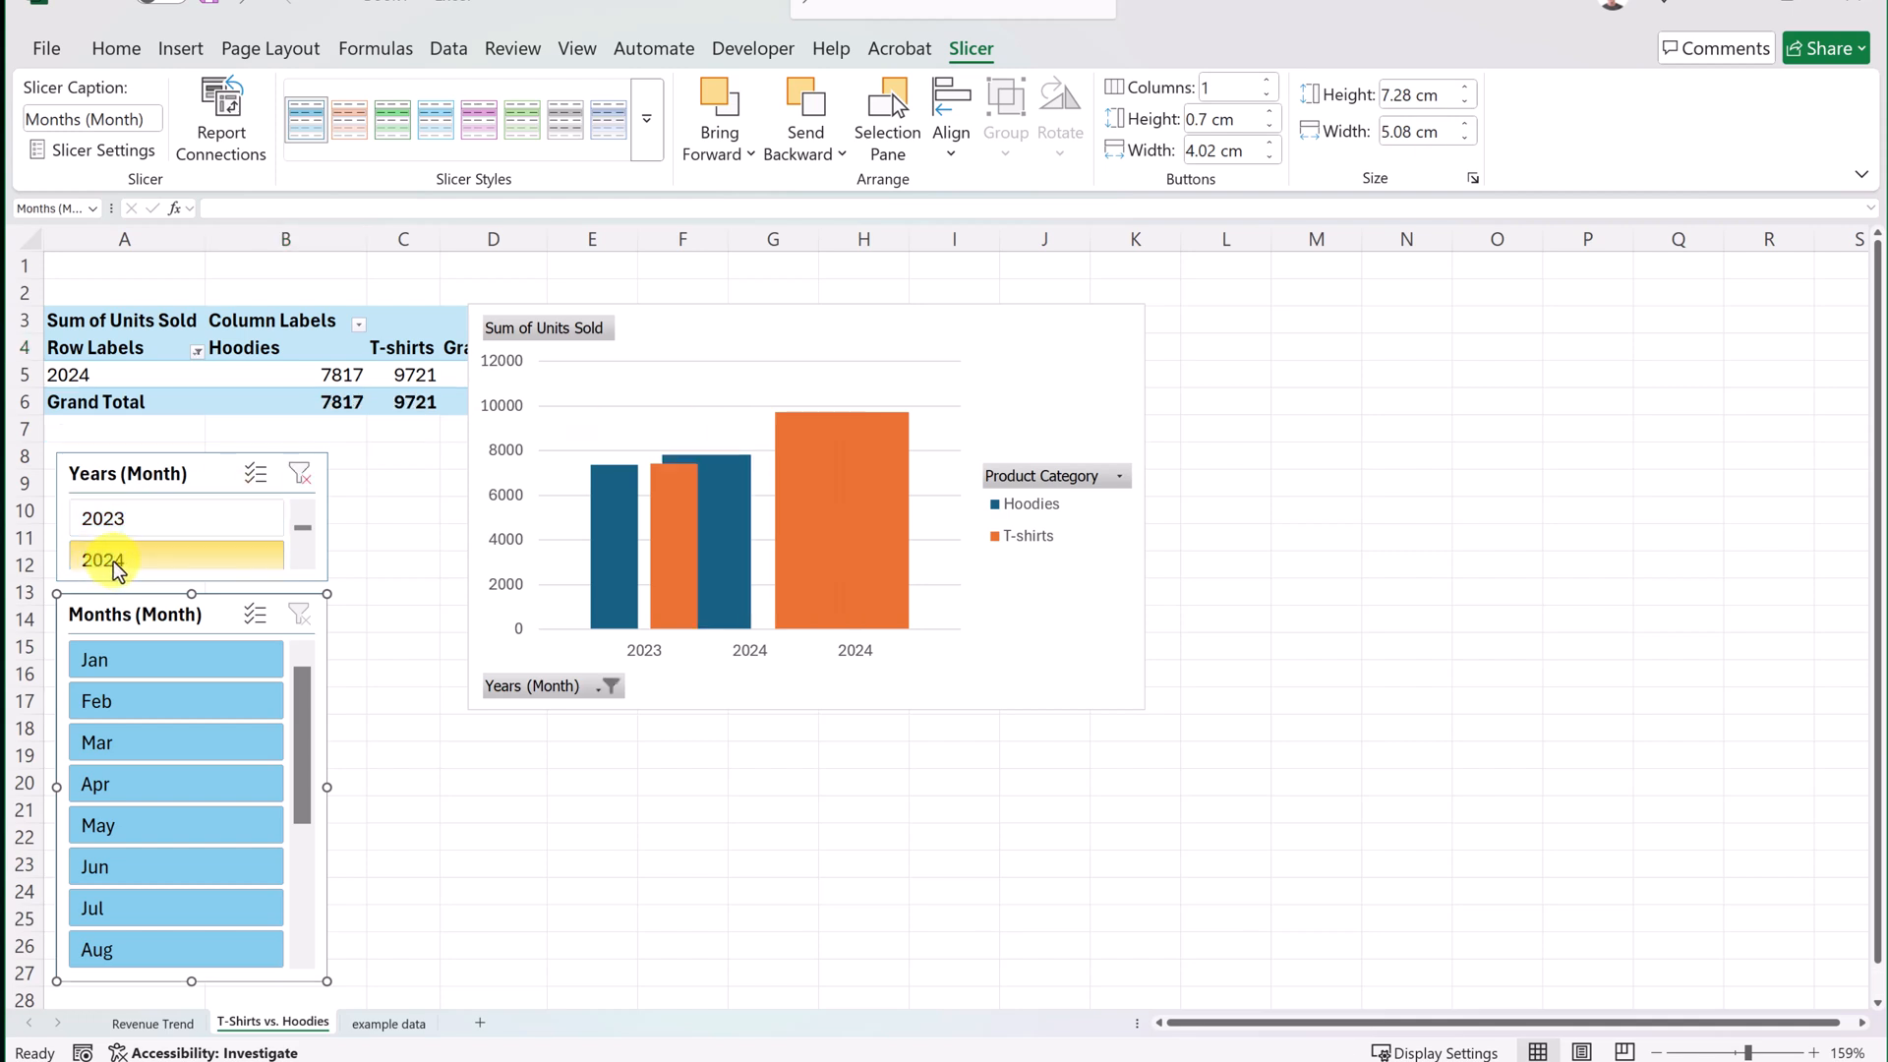
Filter the PivotTable and chart to March of both 2023 and 2024 with the Years and Months slicers.
{"action": "left_click", "coordinate": [134, 523]}
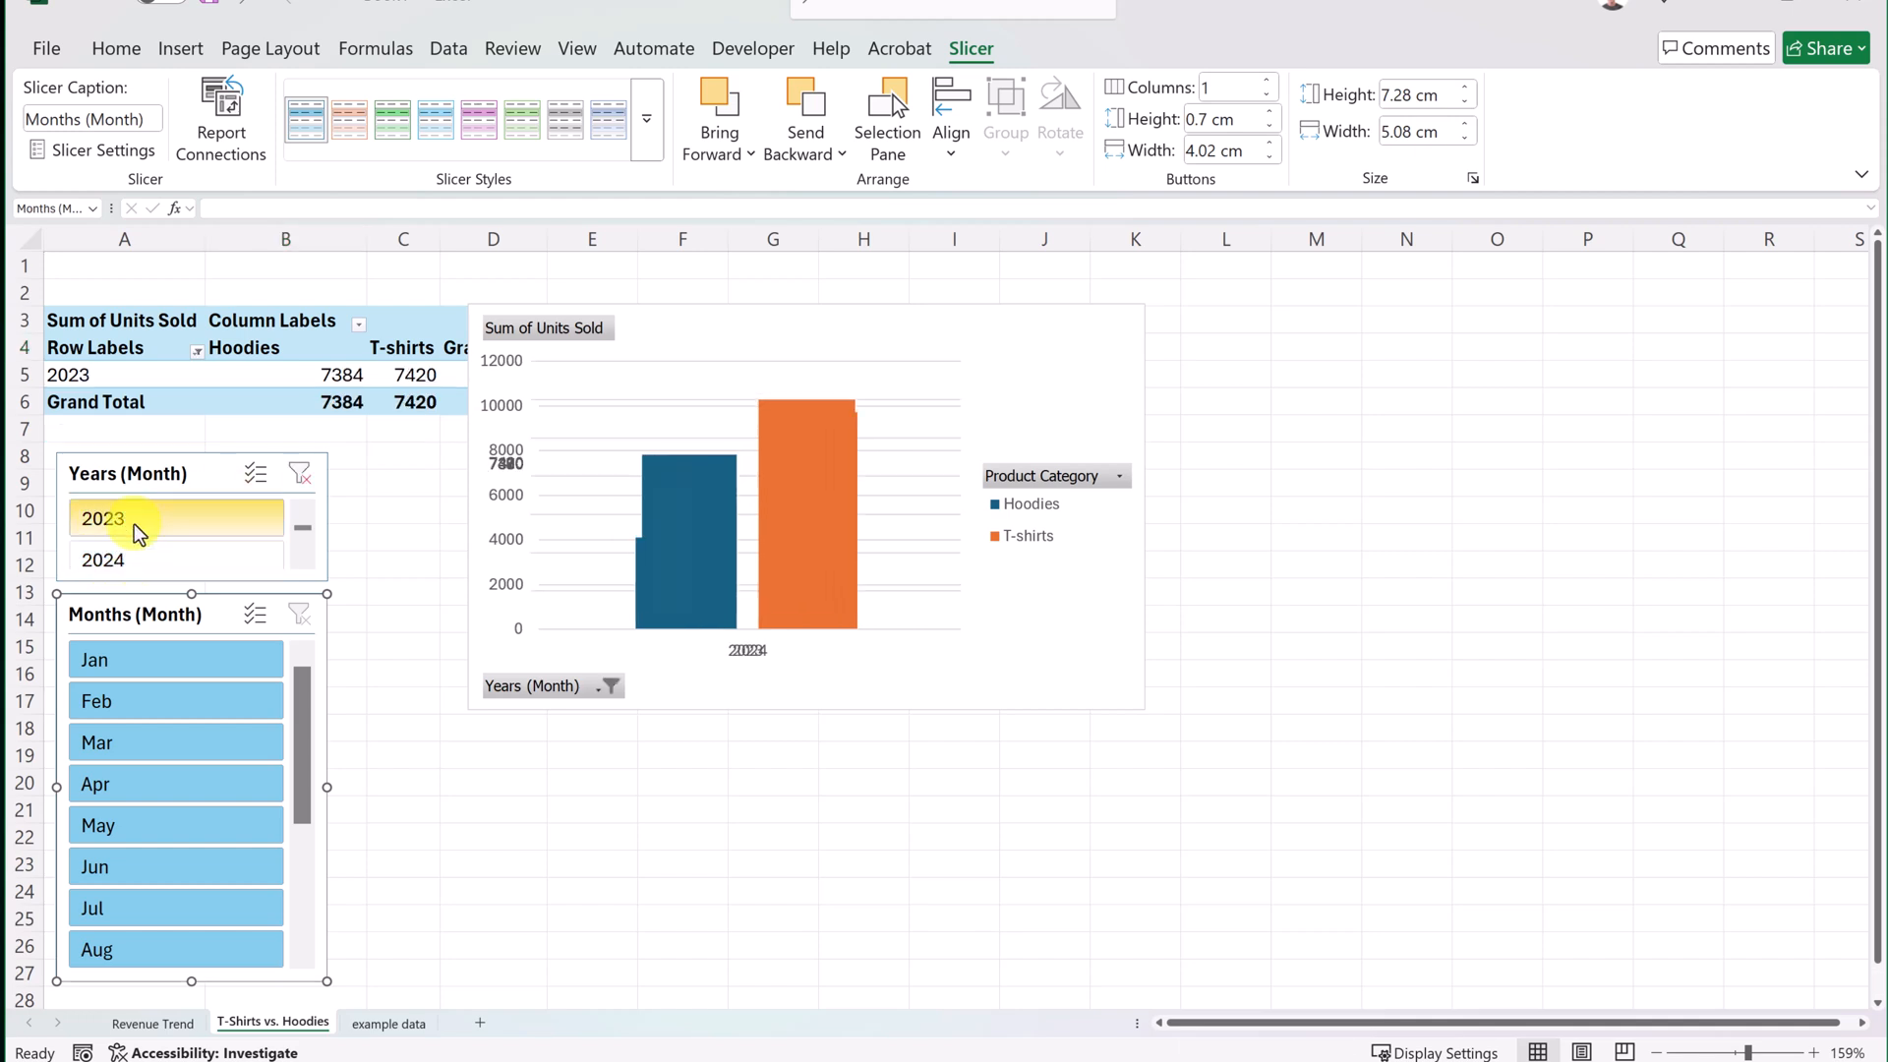
{"action": "left_click", "coordinate": [151, 552], "text": "ctrl"}
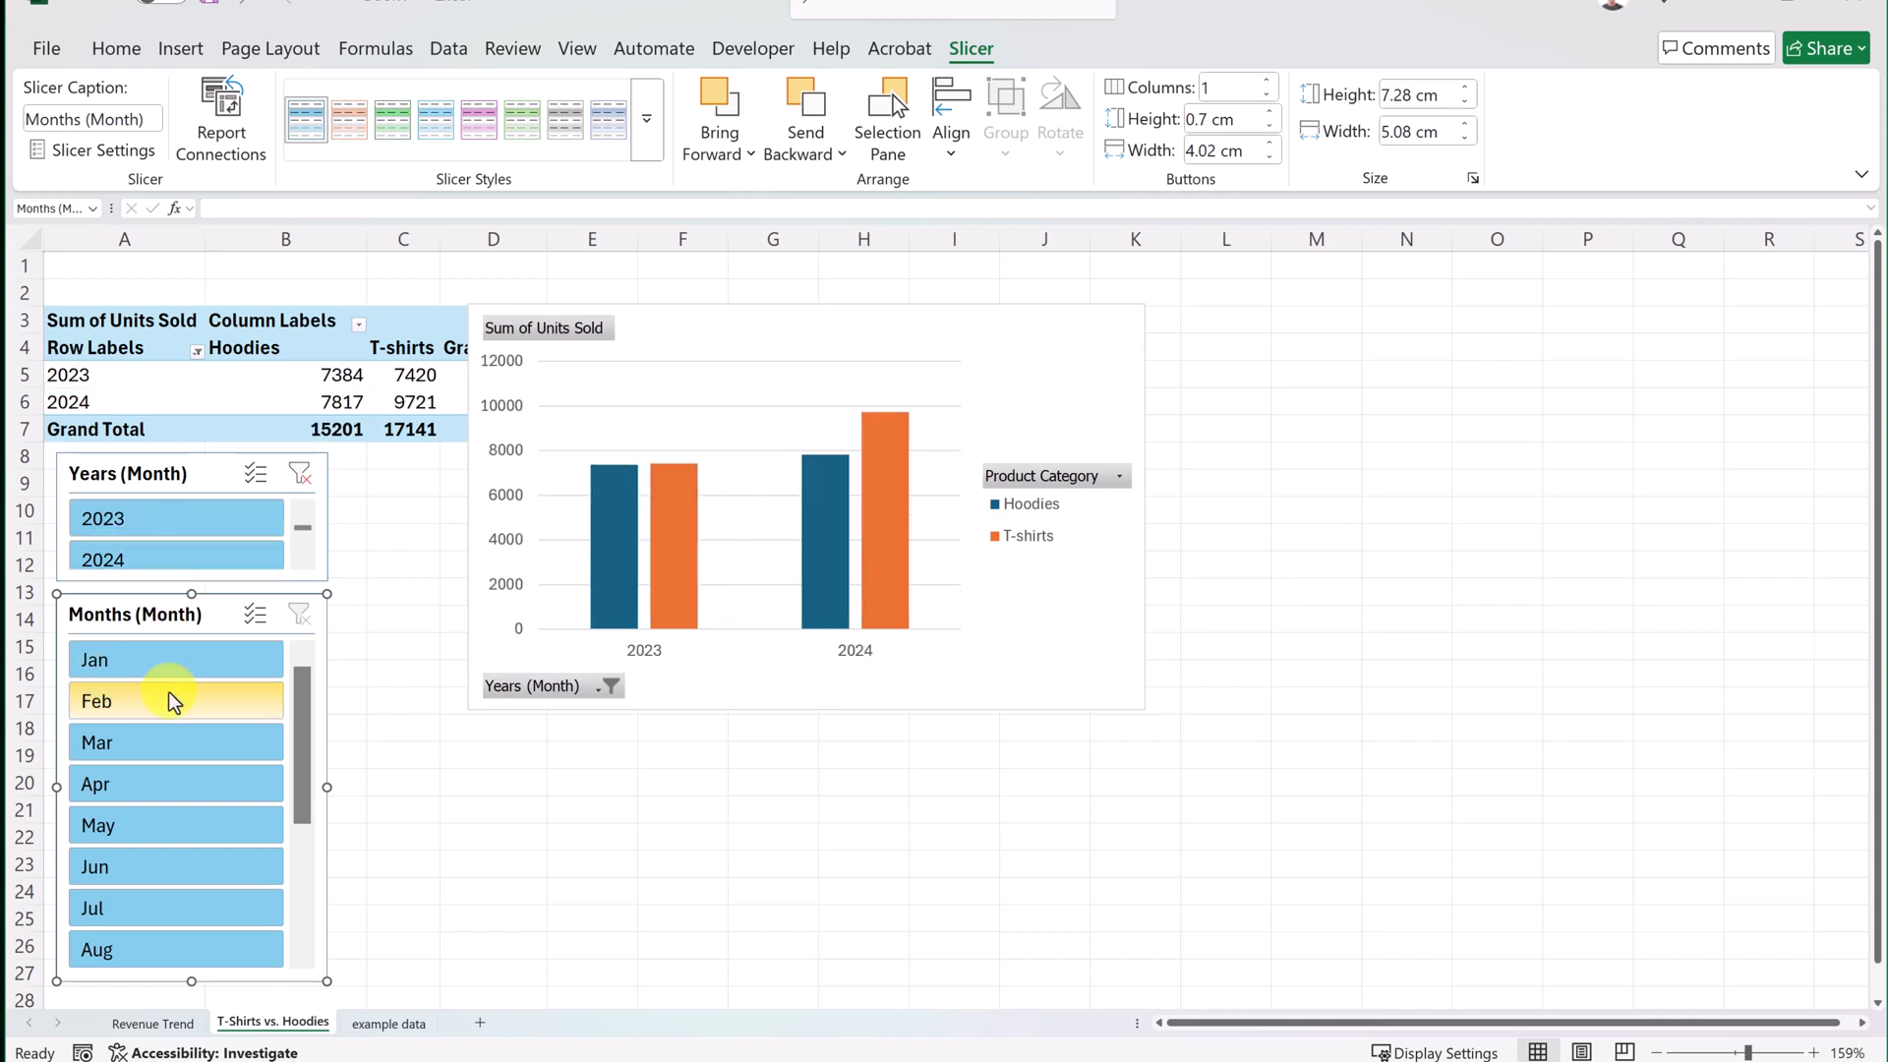
{"action": "left_click", "coordinate": [142, 744]}
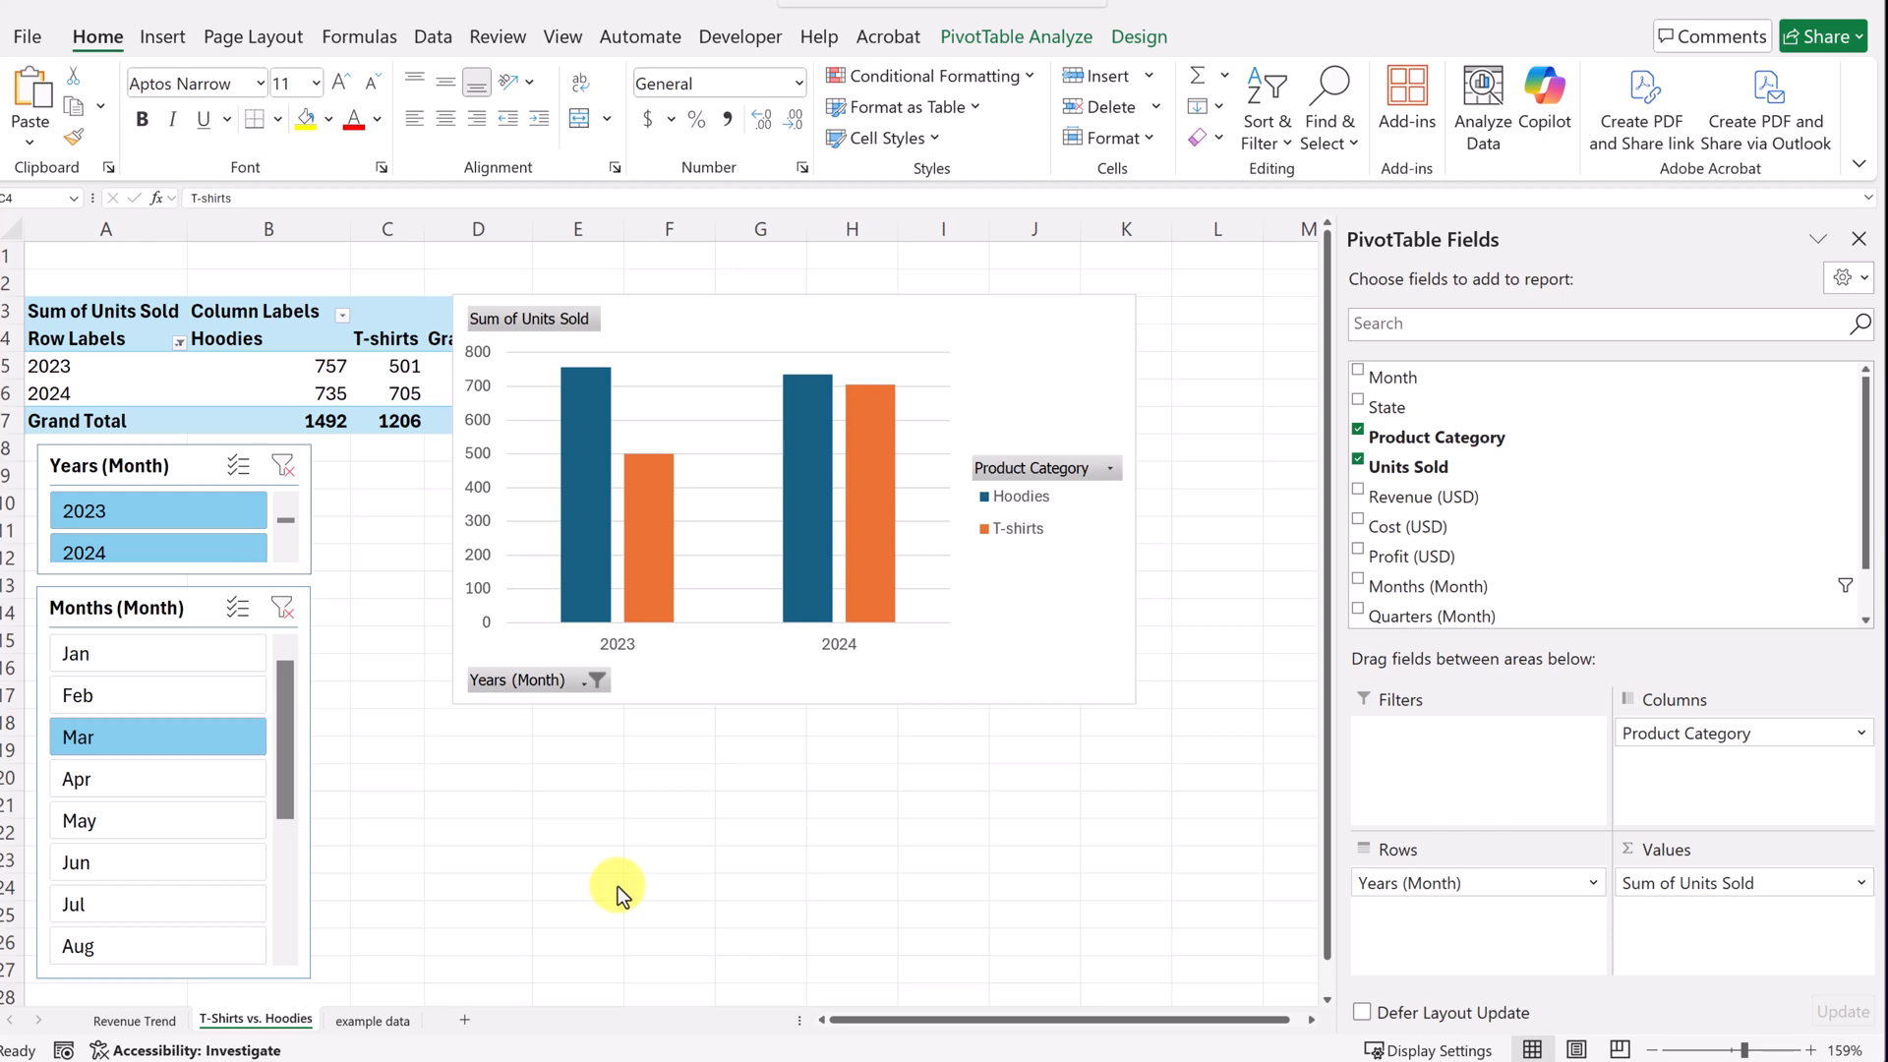
Create a PivotTable from the Sales table on a new worksheet and name that sheet "Top 5 States".
{"action": "left_click", "coordinate": [398, 1022]}
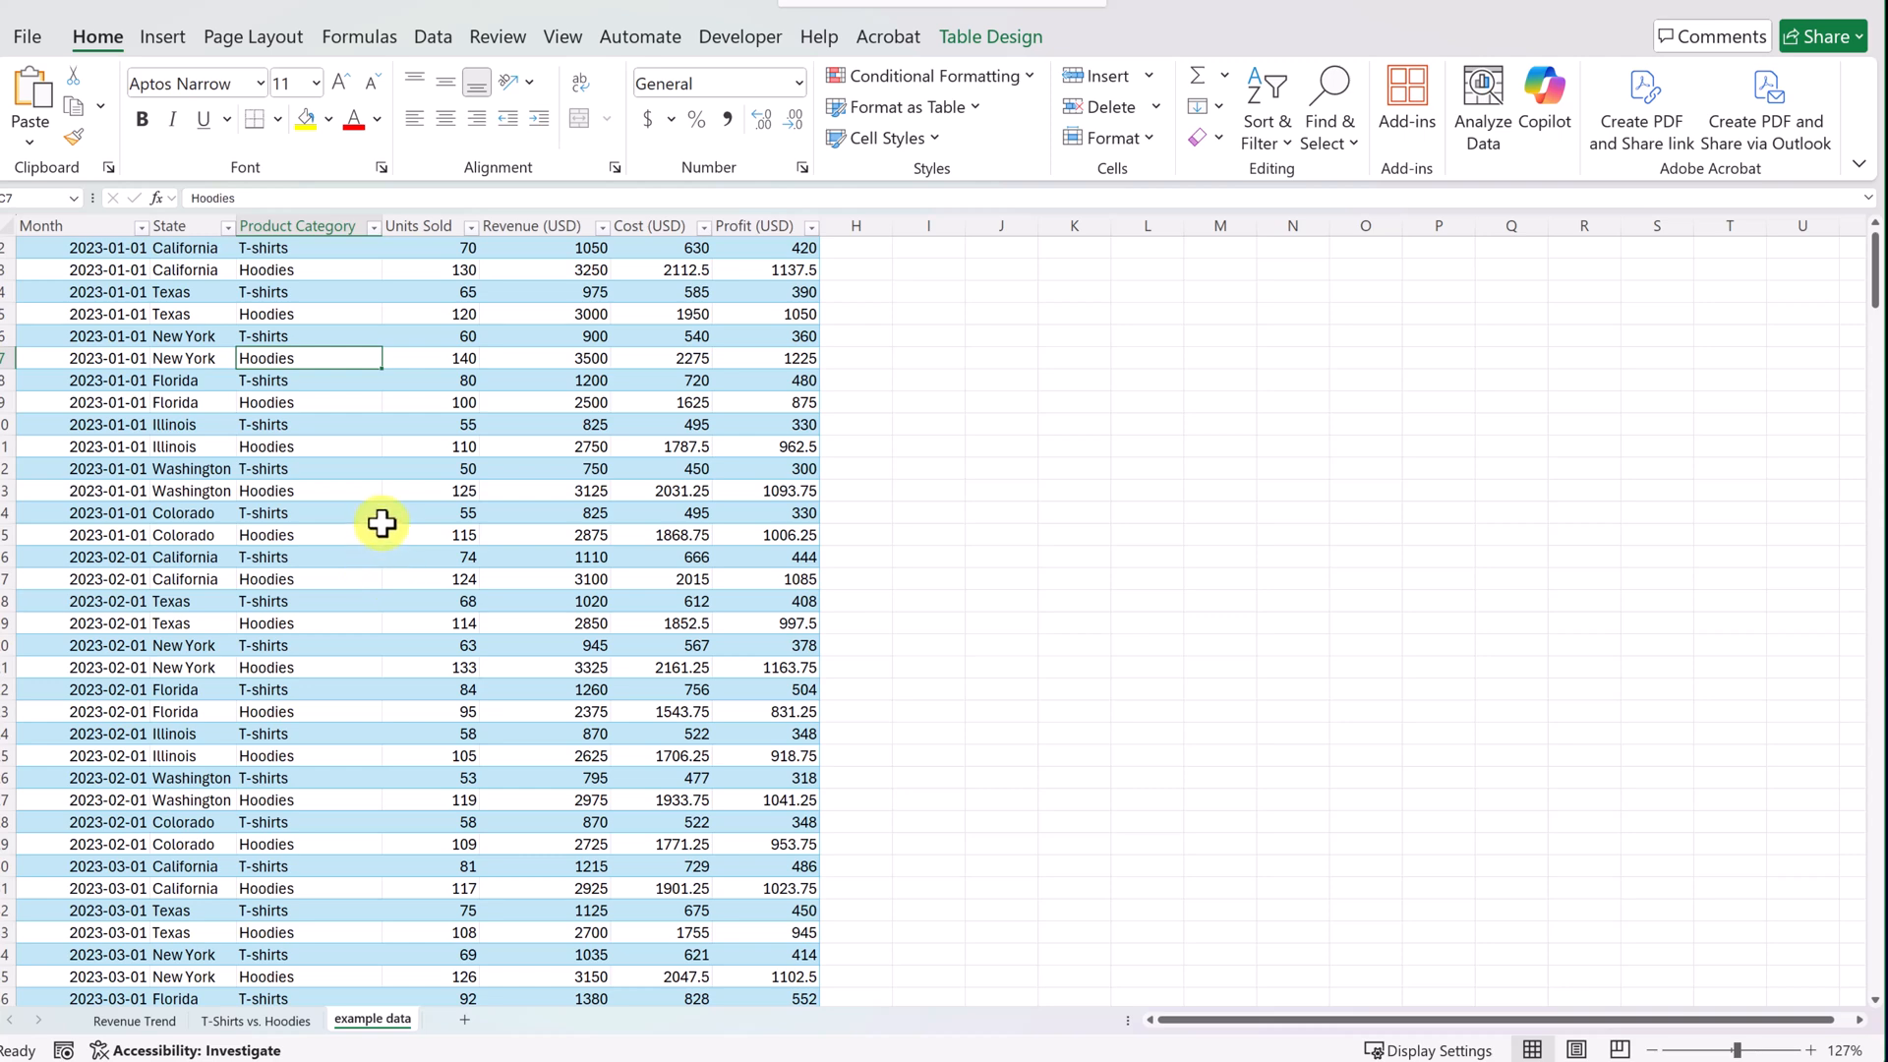
{"action": "left_click", "coordinate": [159, 37]}
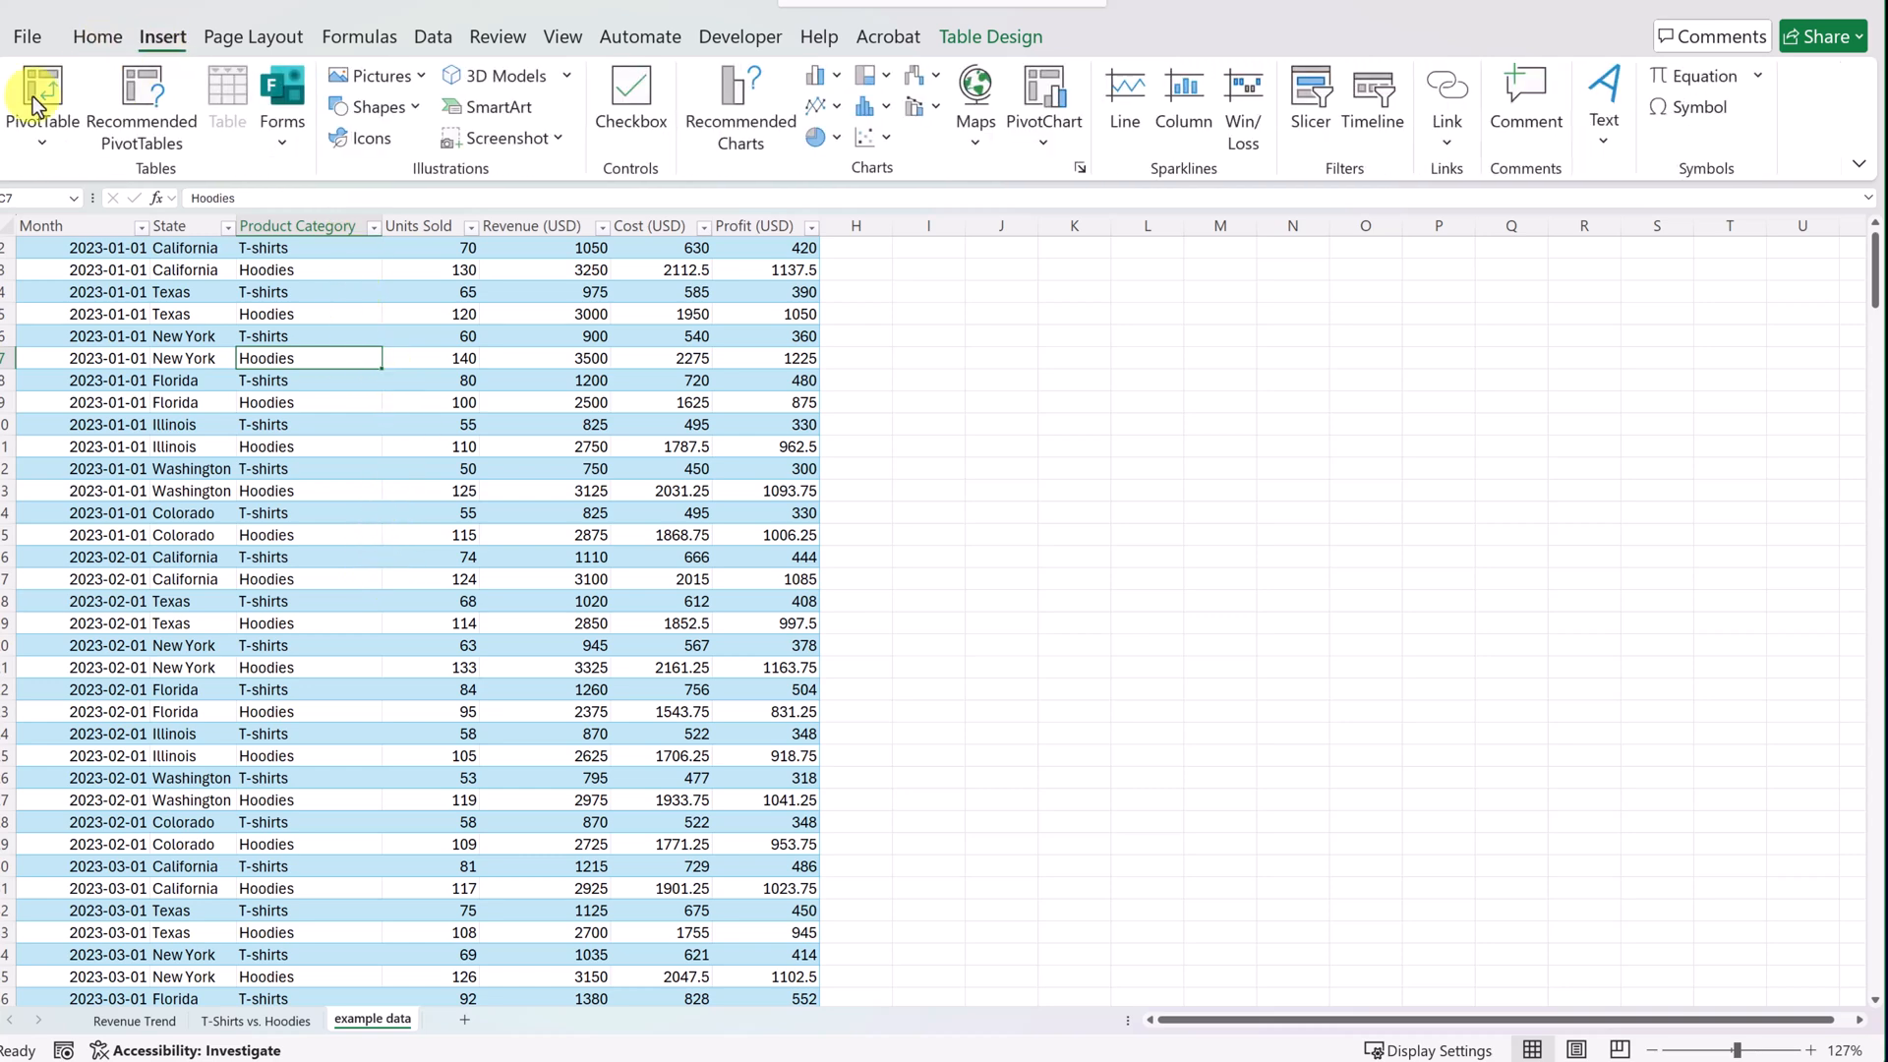
{"action": "left_click", "coordinate": [39, 108]}
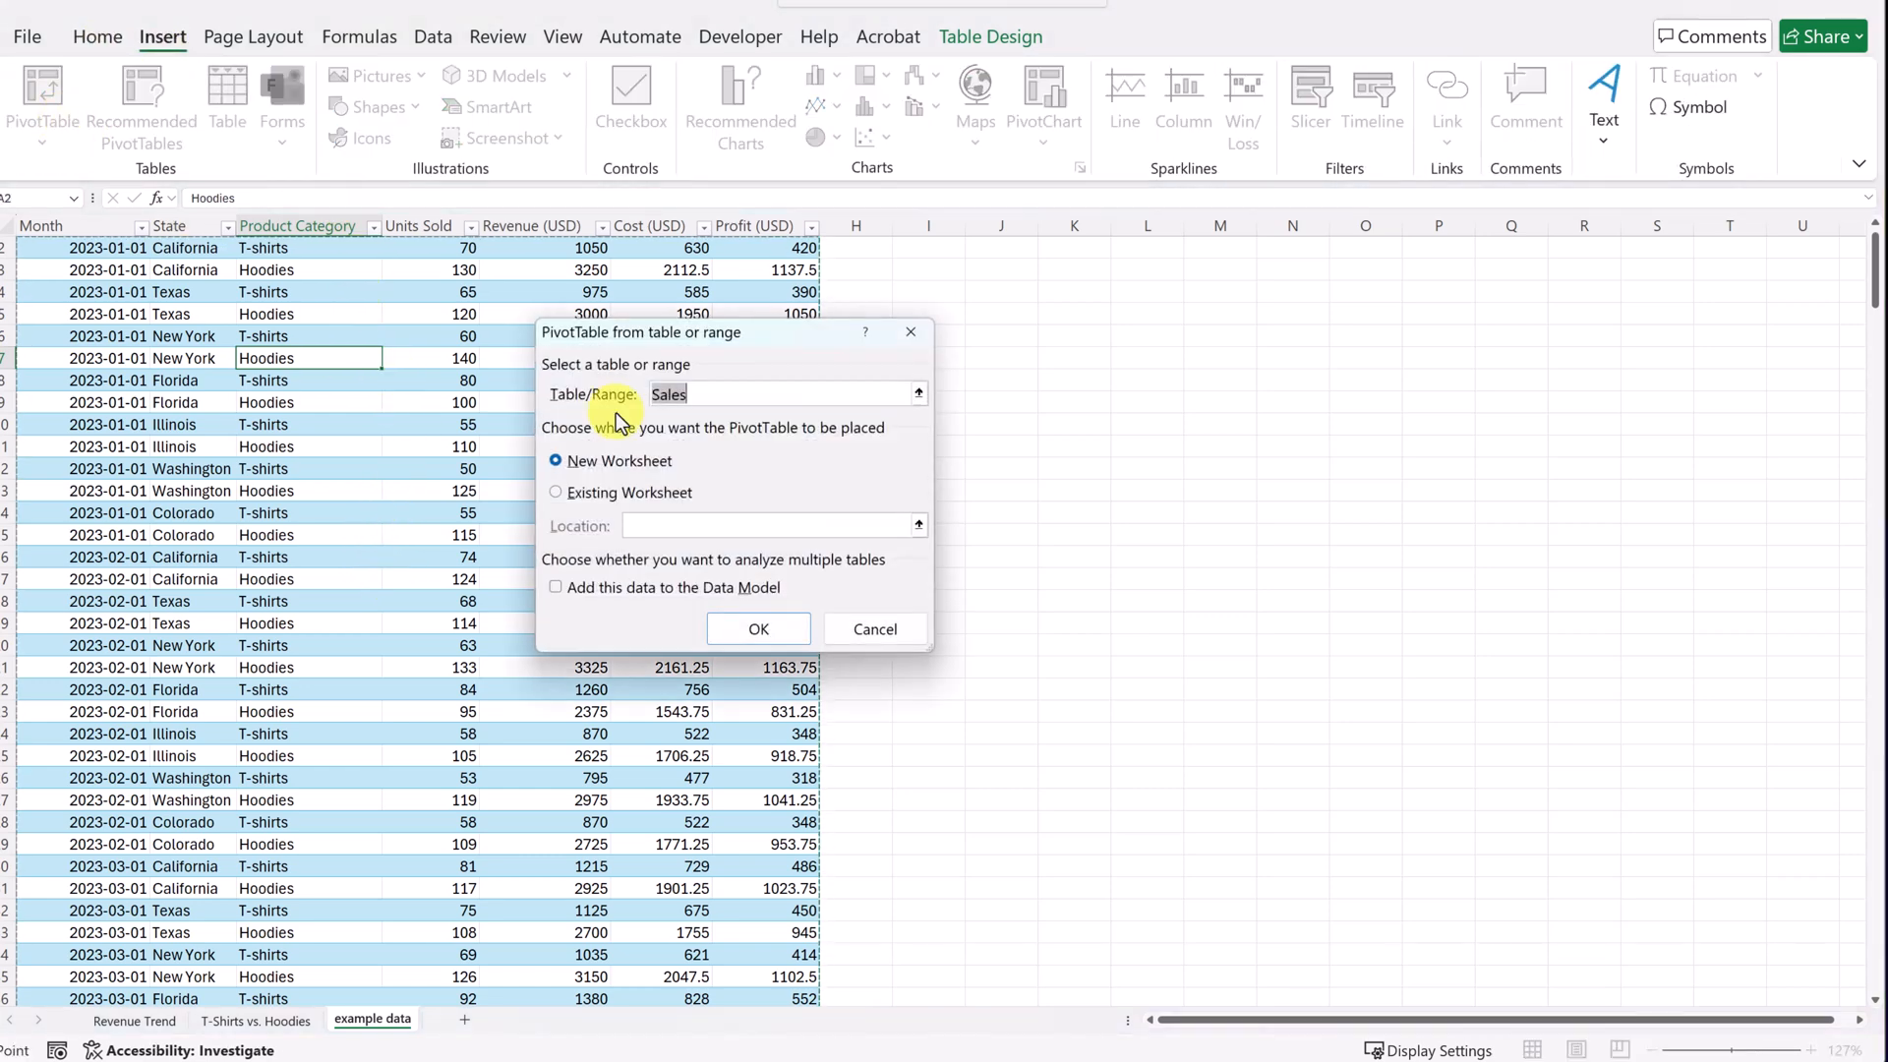
{"action": "left_click", "coordinate": [758, 630]}
{"action": "double_click", "coordinate": [356, 1019]}
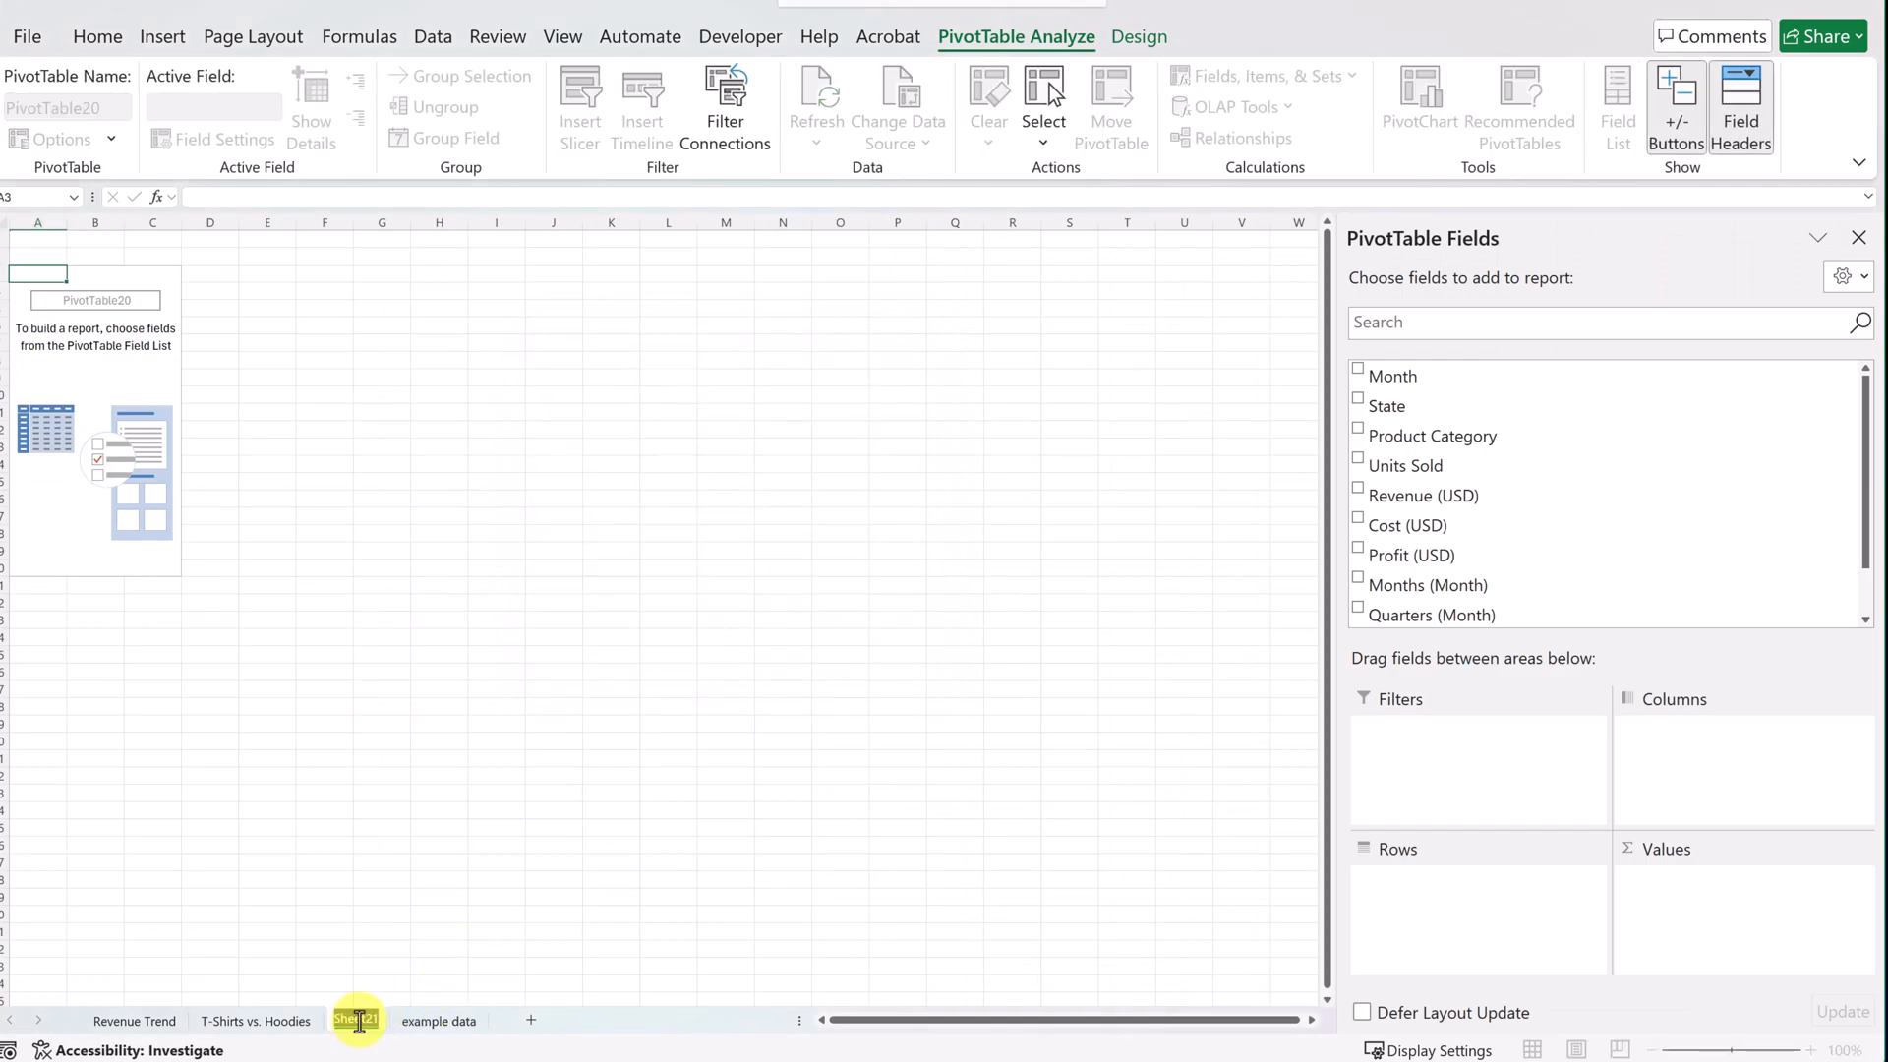
{"action": "type", "text": "Top 5 States"}
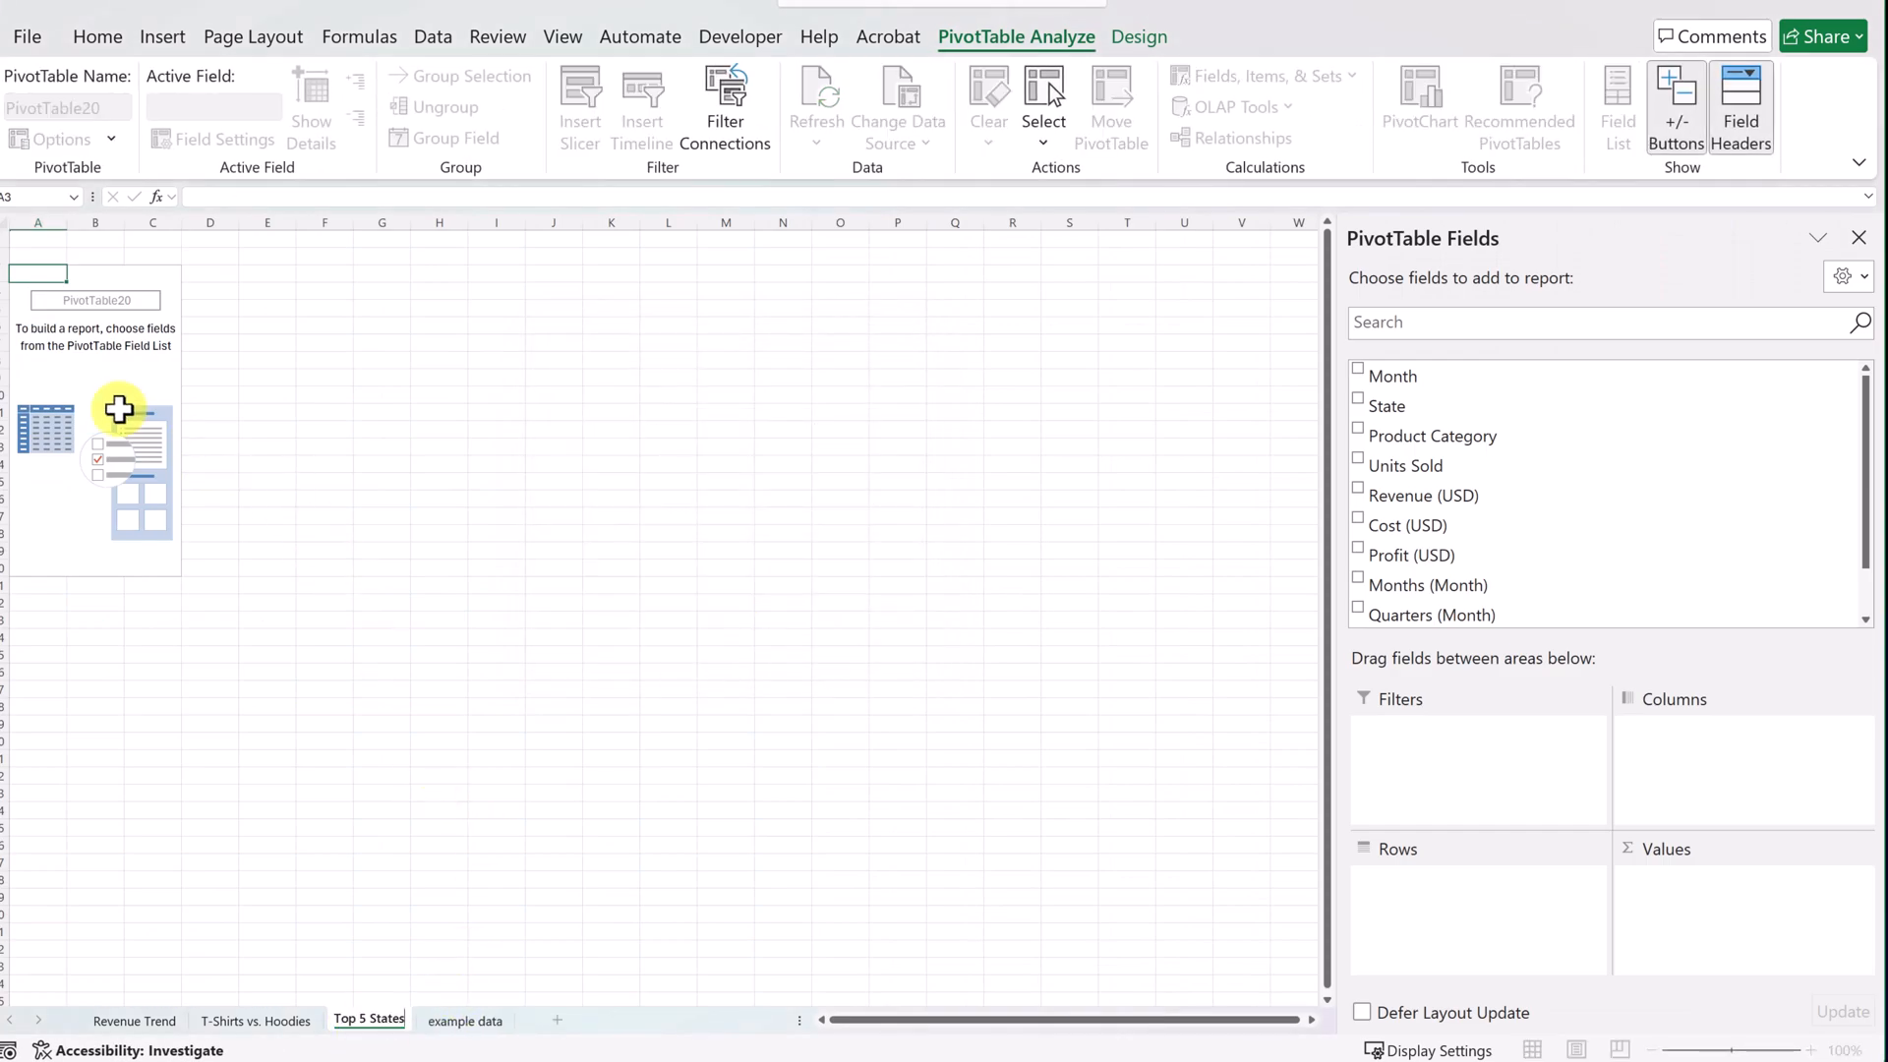
Lay out the new PivotTable with State as rows and the sum of Profit (USD) as values.
{"action": "left_click", "coordinate": [119, 409]}
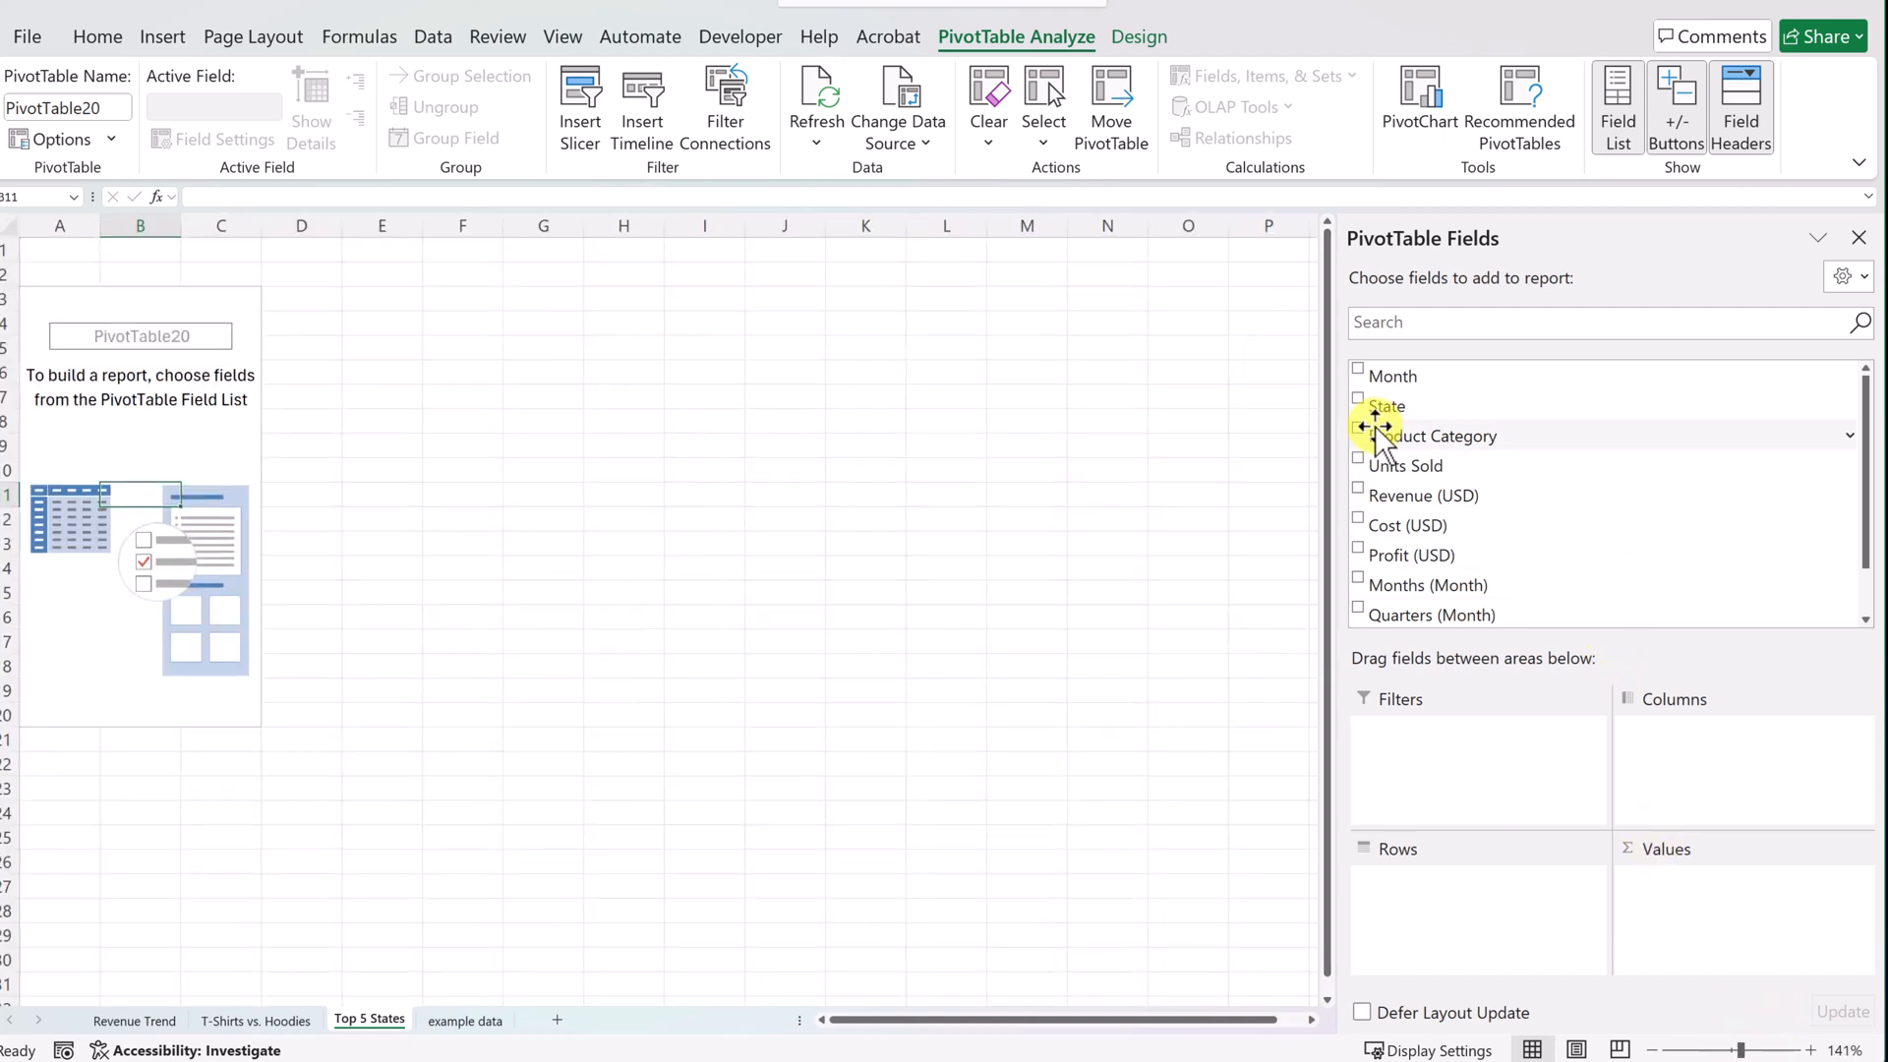
{"action": "left_click_drag", "start_coordinate": [1378, 405], "coordinate": [1440, 883]}
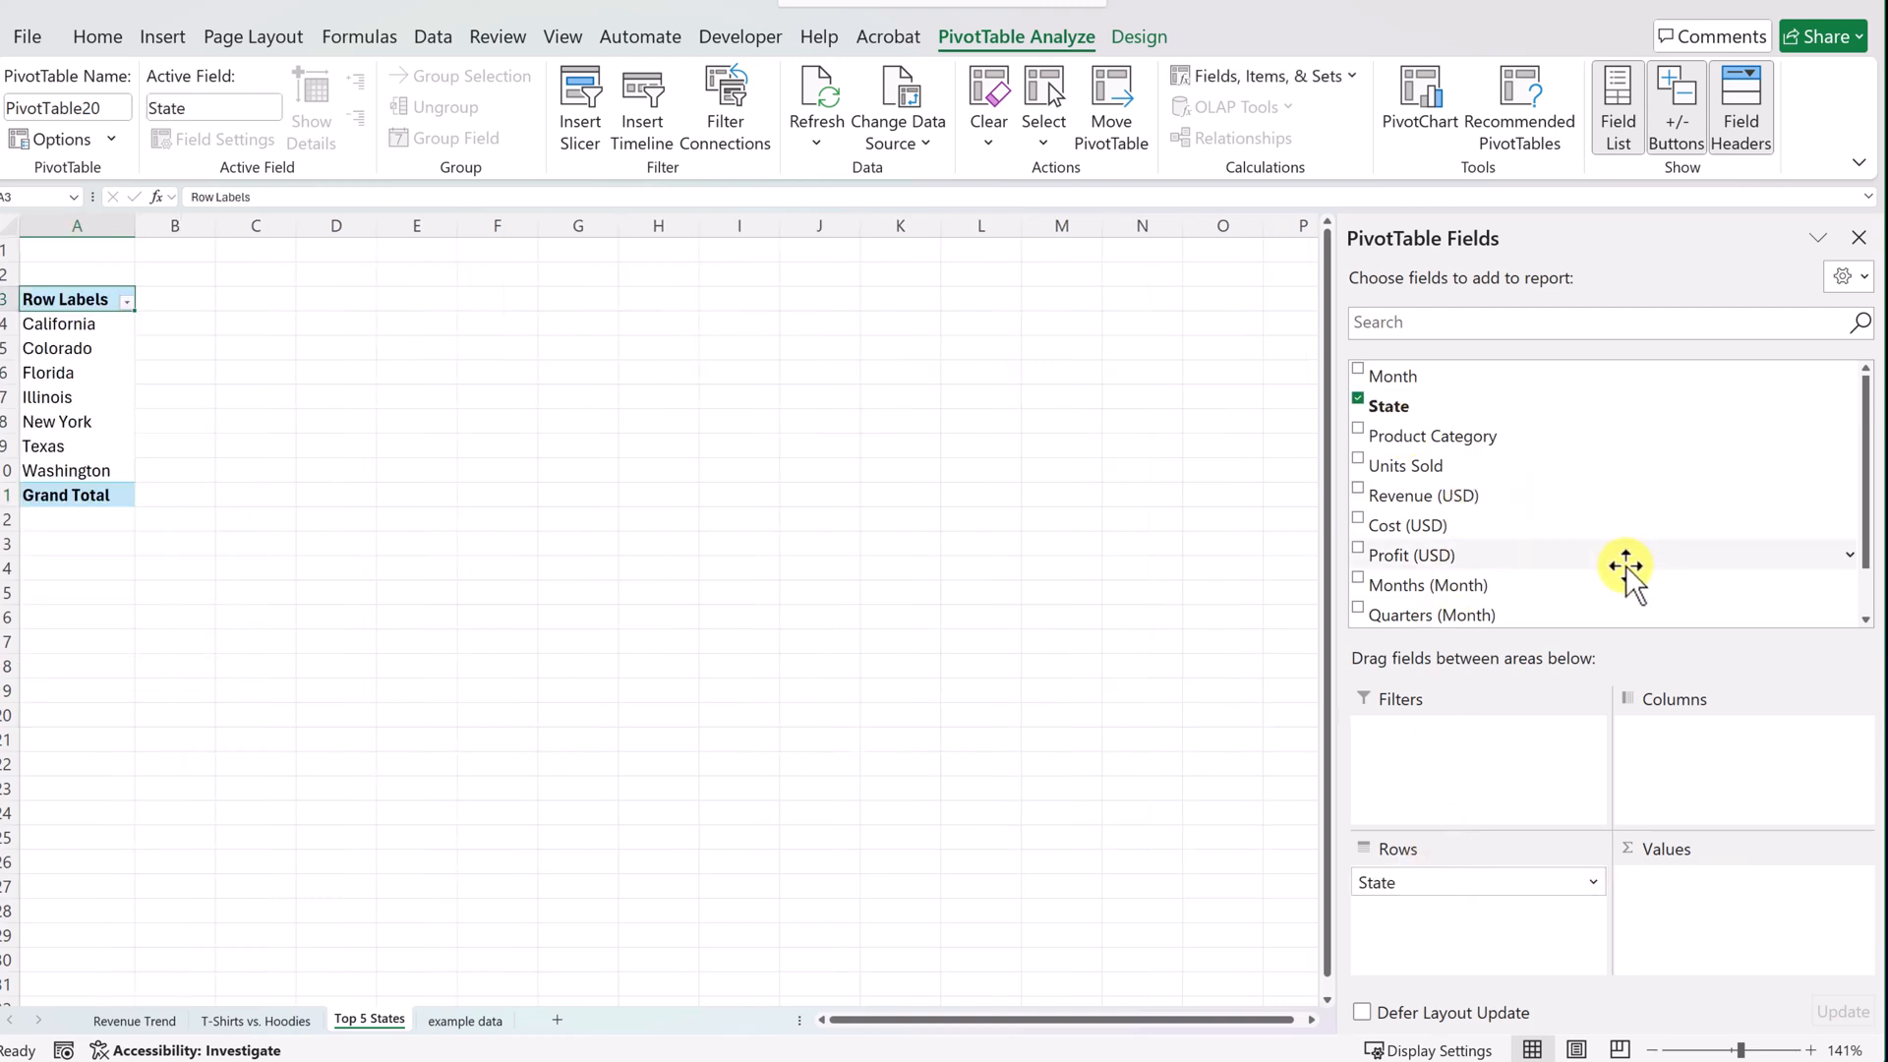
{"action": "left_click_drag", "start_coordinate": [1408, 555], "coordinate": [1673, 942]}
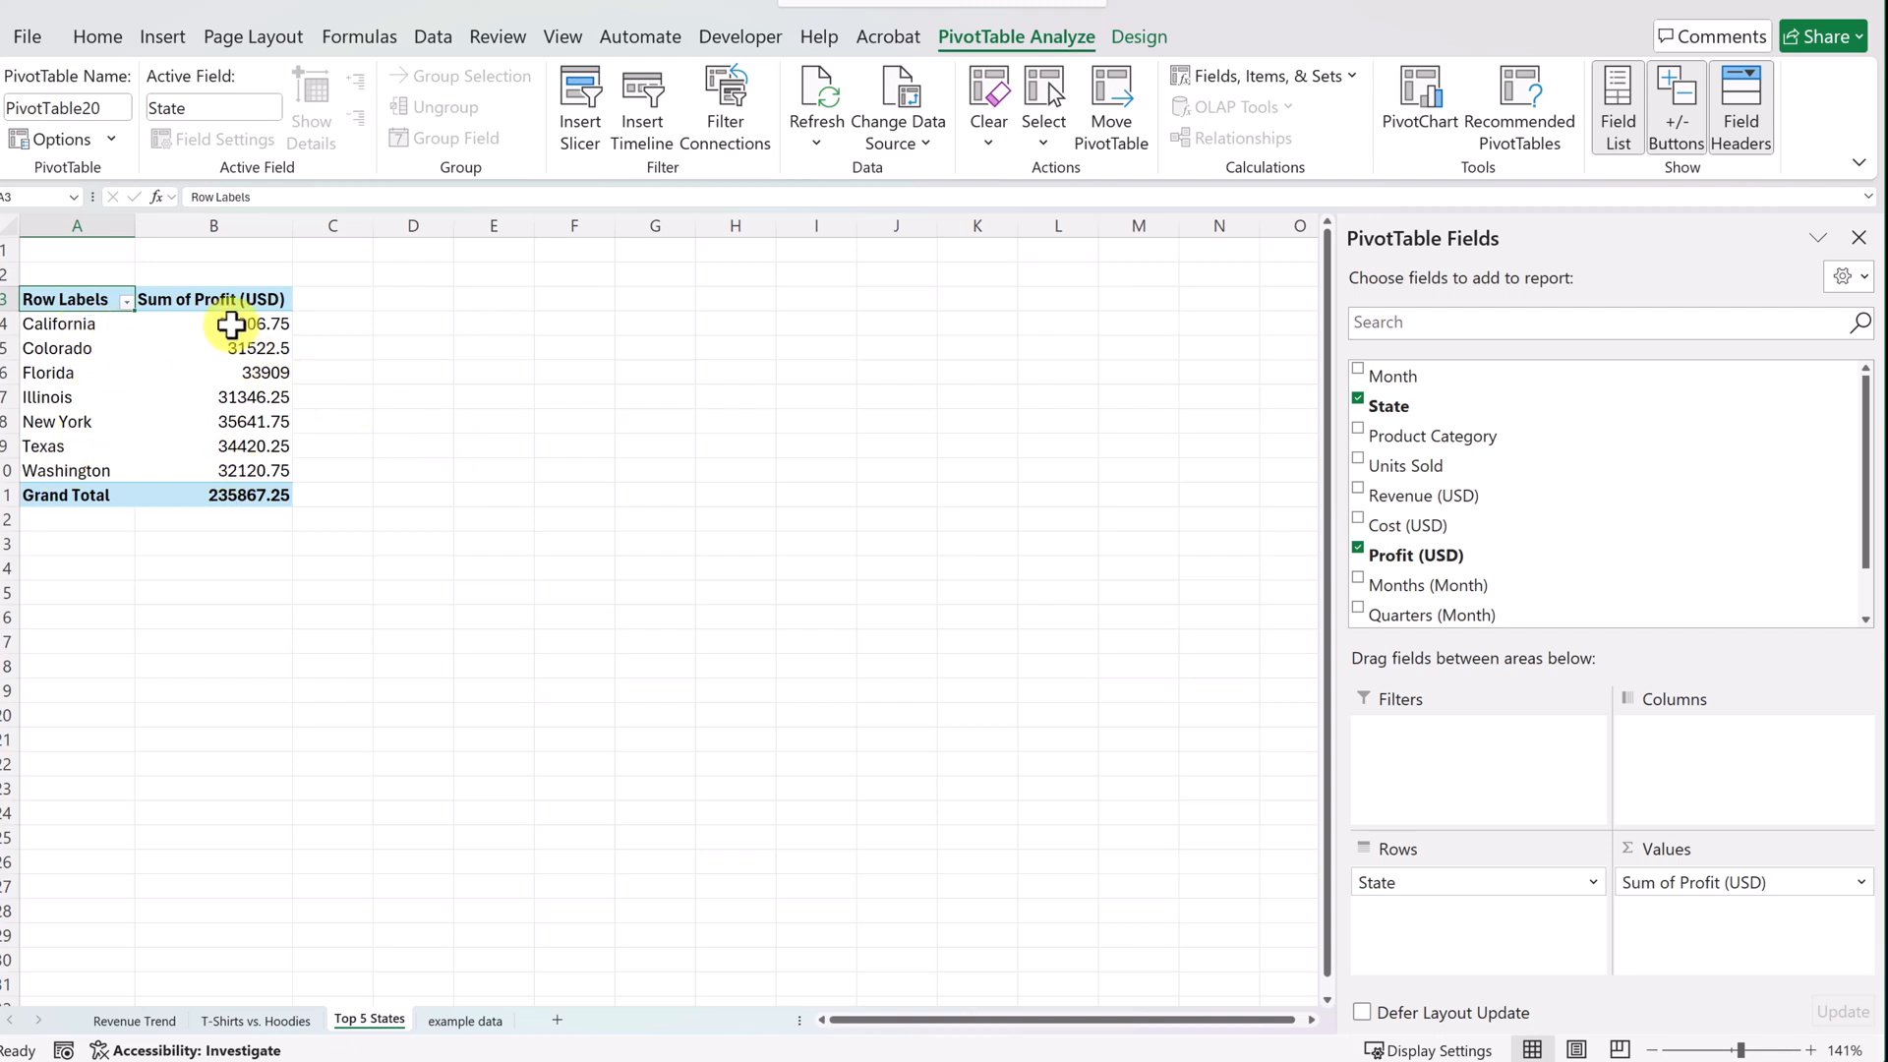
Apply the dollar Accounting number format to the Sum of Profit (USD) values, including the grand total.
{"action": "left_click_drag", "start_coordinate": [232, 325], "coordinate": [231, 480]}
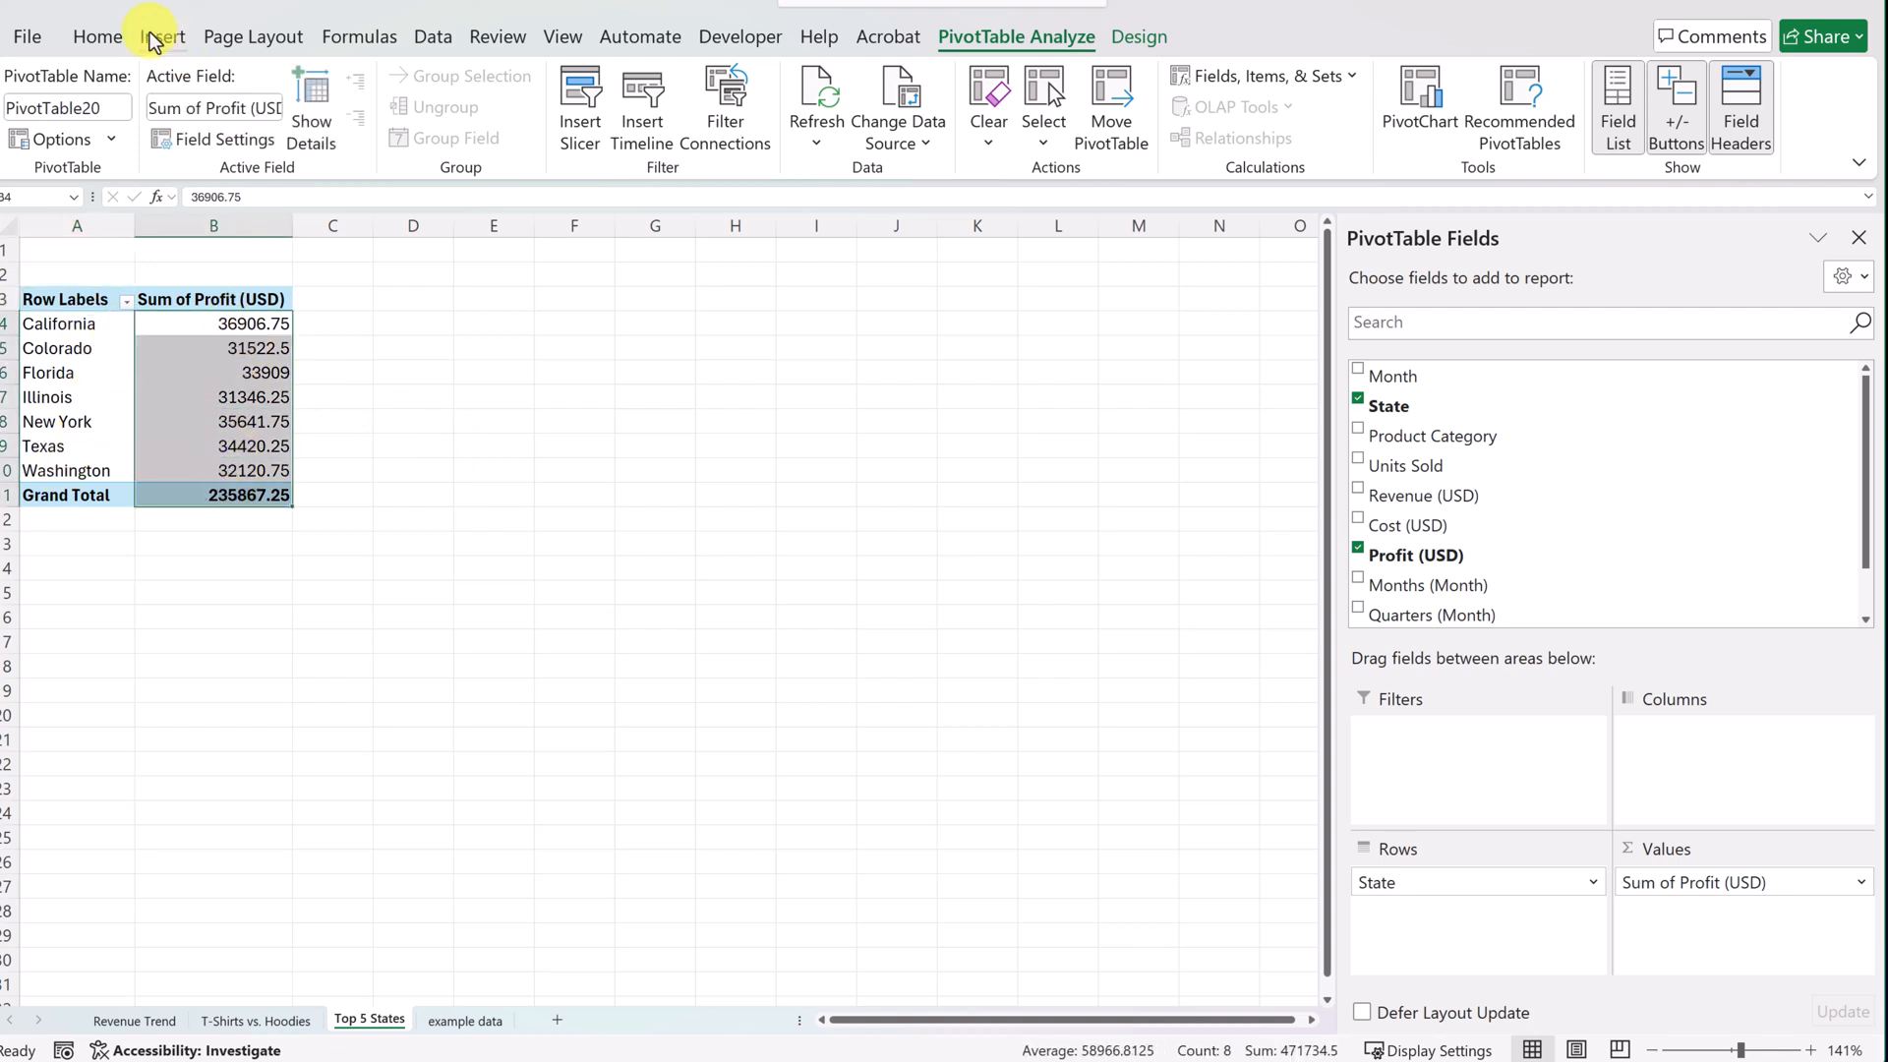
{"action": "left_click", "coordinate": [97, 36]}
{"action": "left_click", "coordinate": [649, 119]}
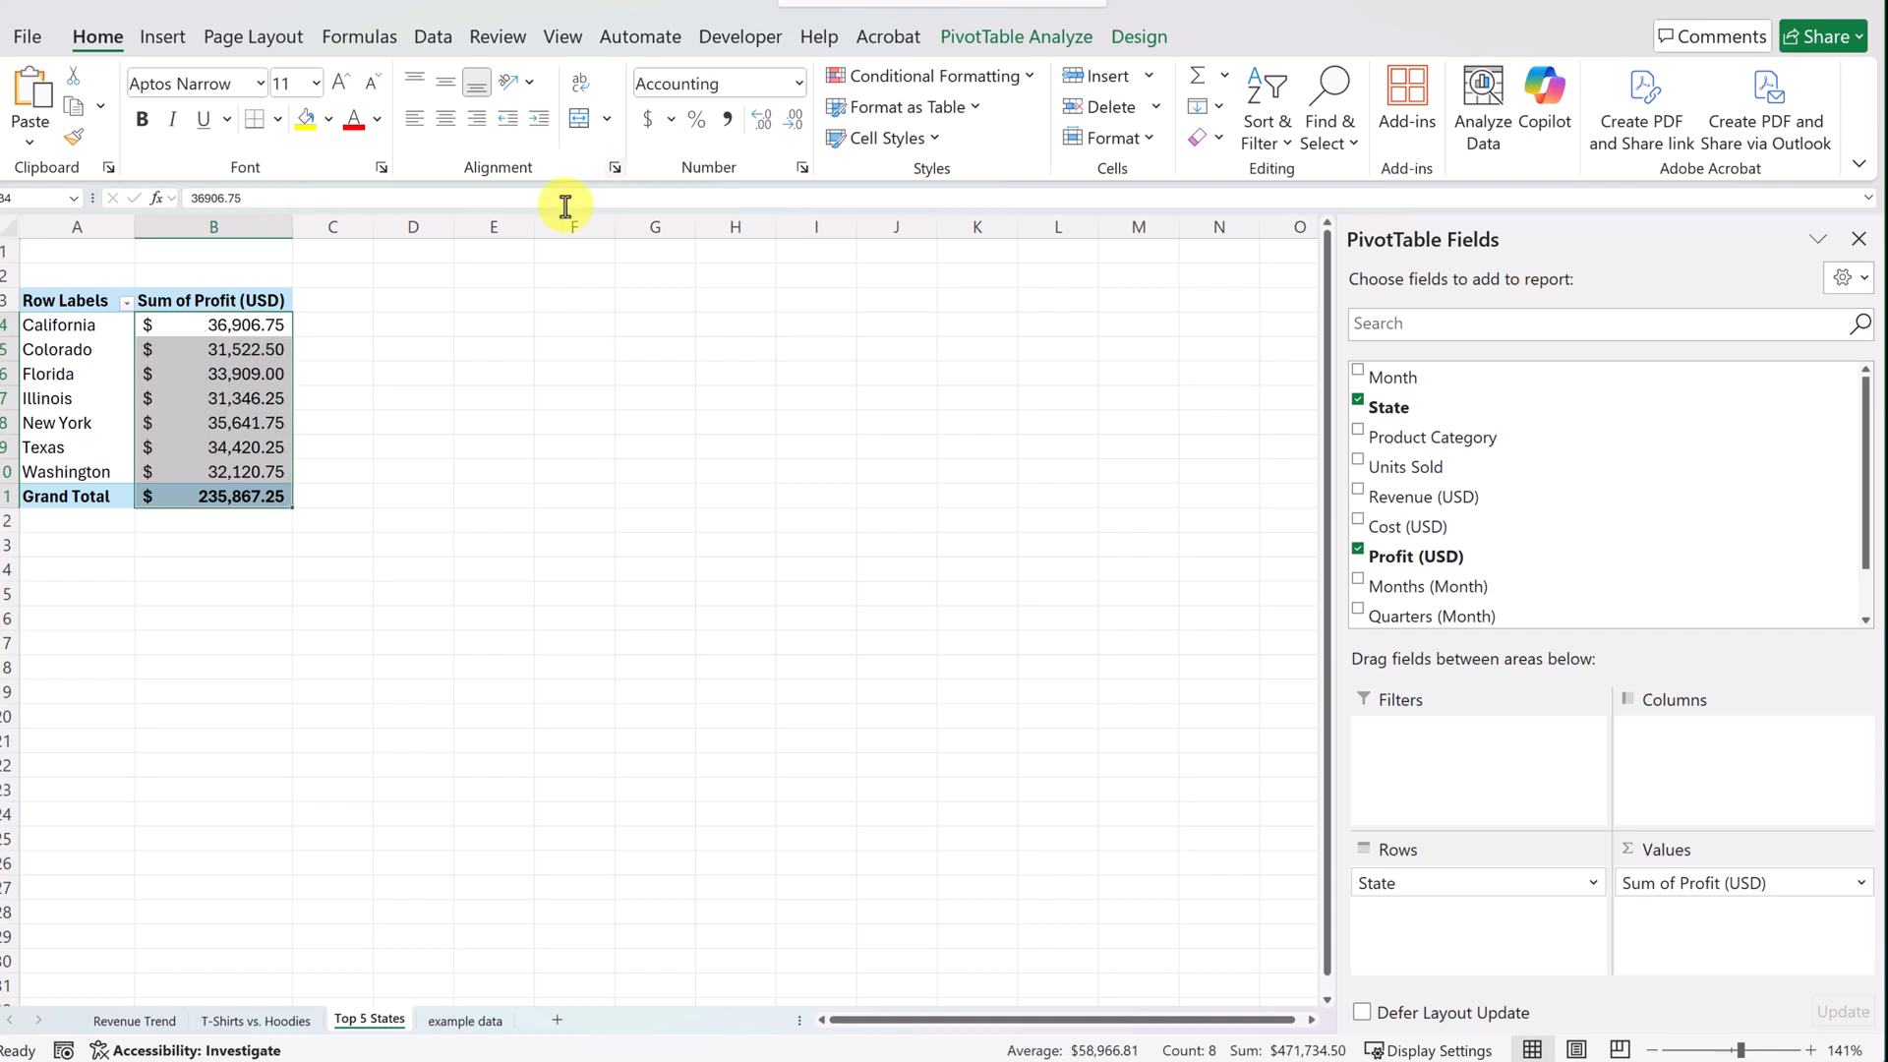
{"action": "right_click", "coordinate": [232, 412]}
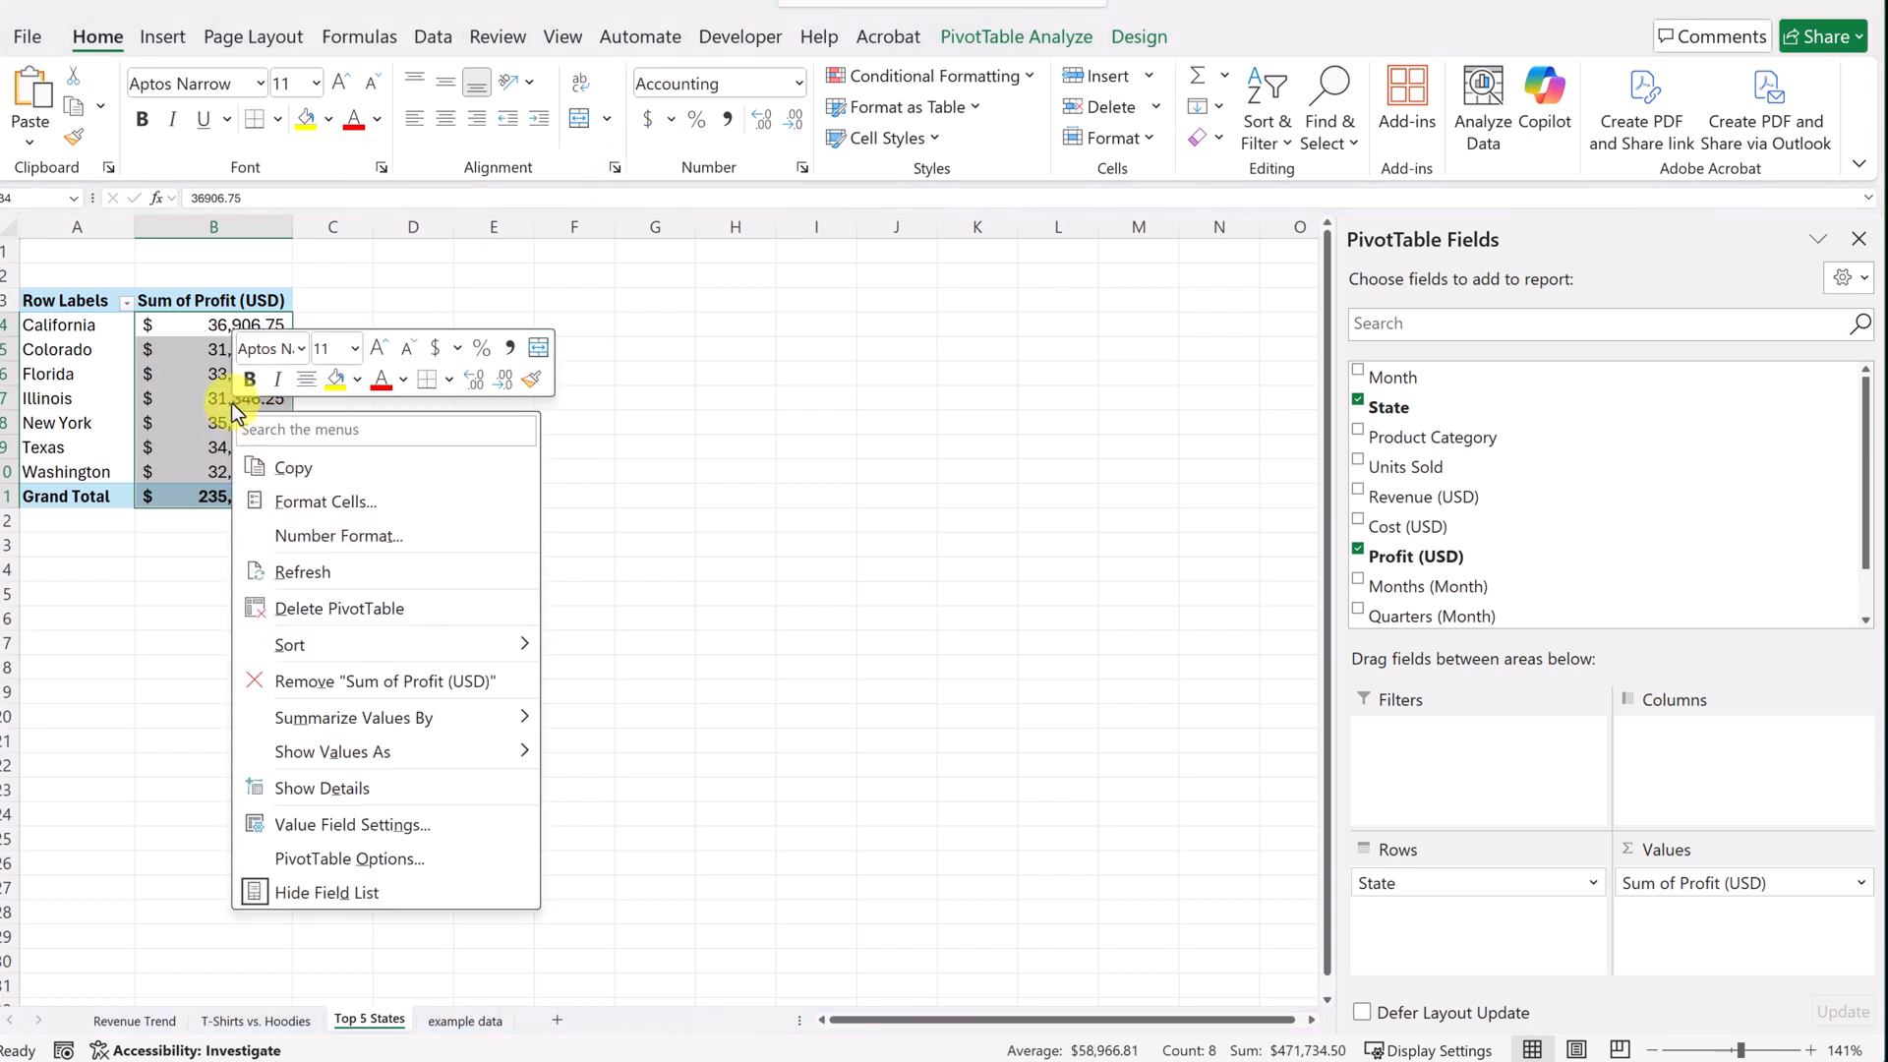
{"action": "left_click", "coordinate": [342, 491]}
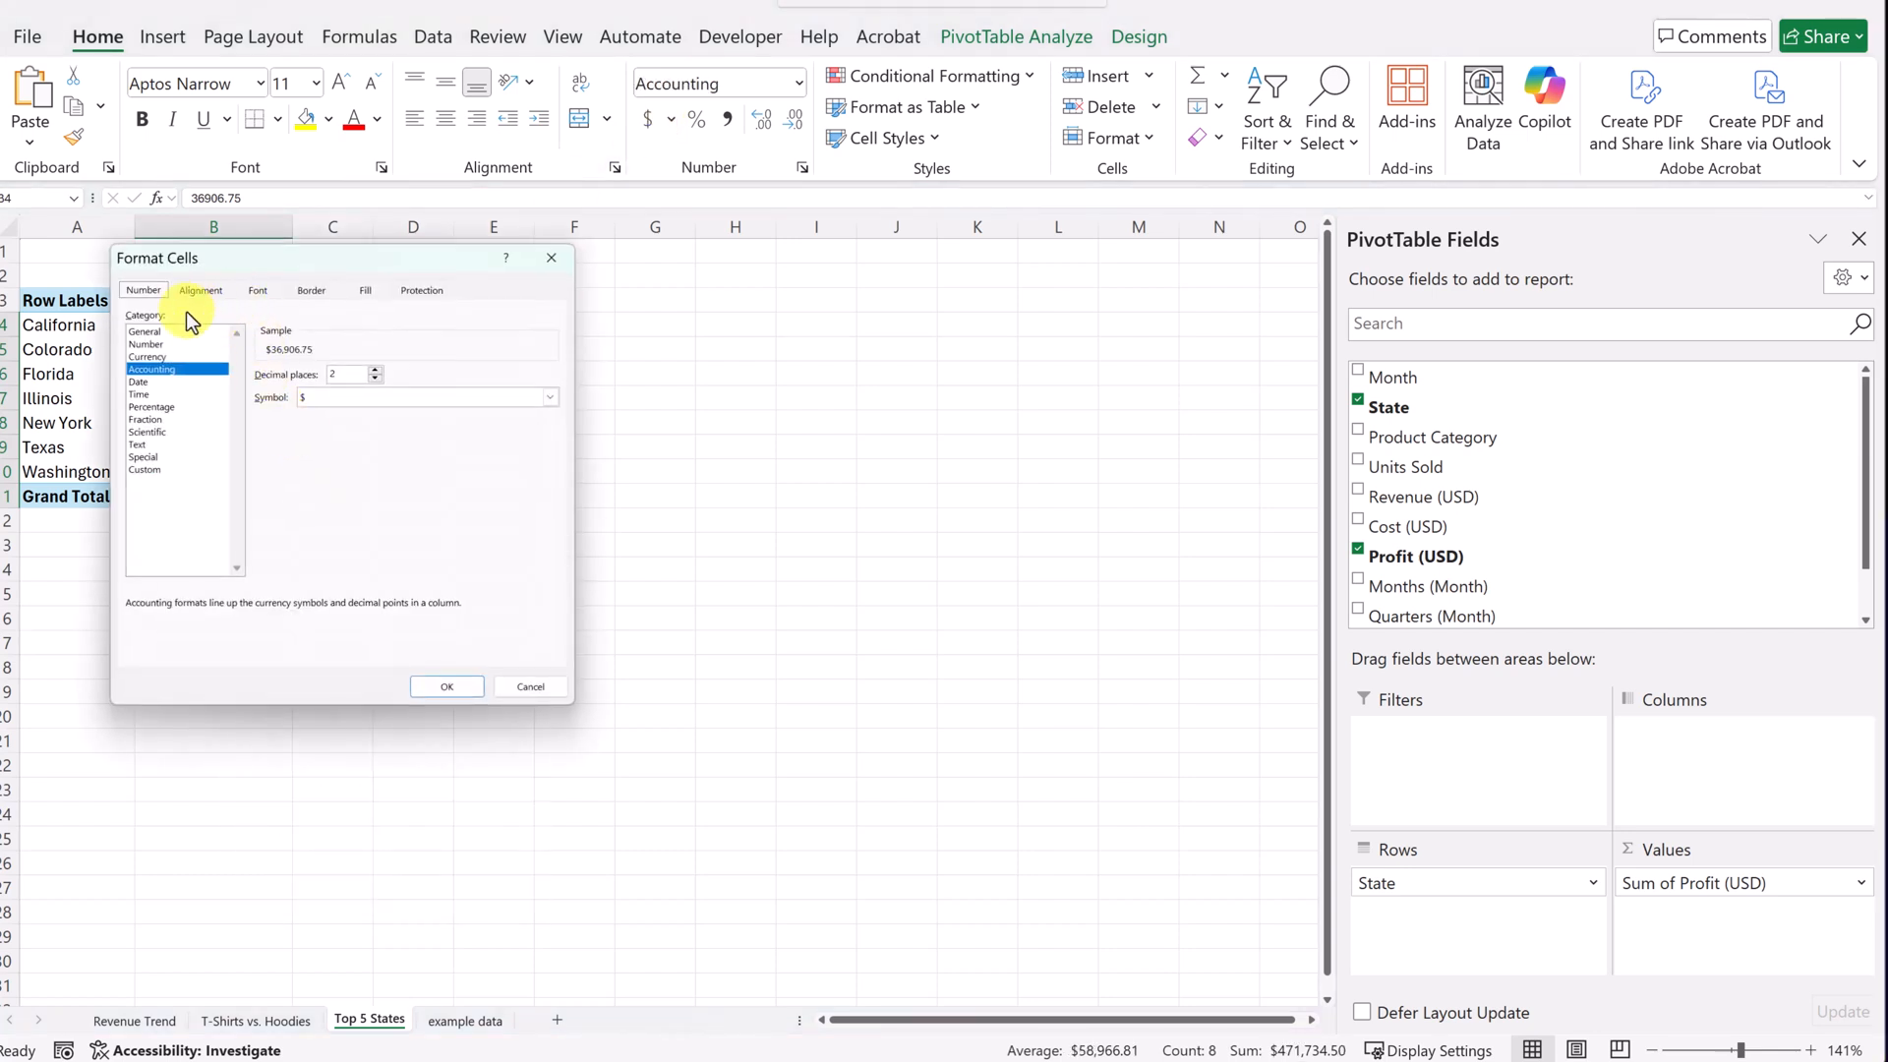
{"action": "left_click", "coordinate": [535, 686]}
Filter the PivotTable's states to the top 5 items by Sum of Profit (USD).
{"action": "left_click", "coordinate": [209, 421]}
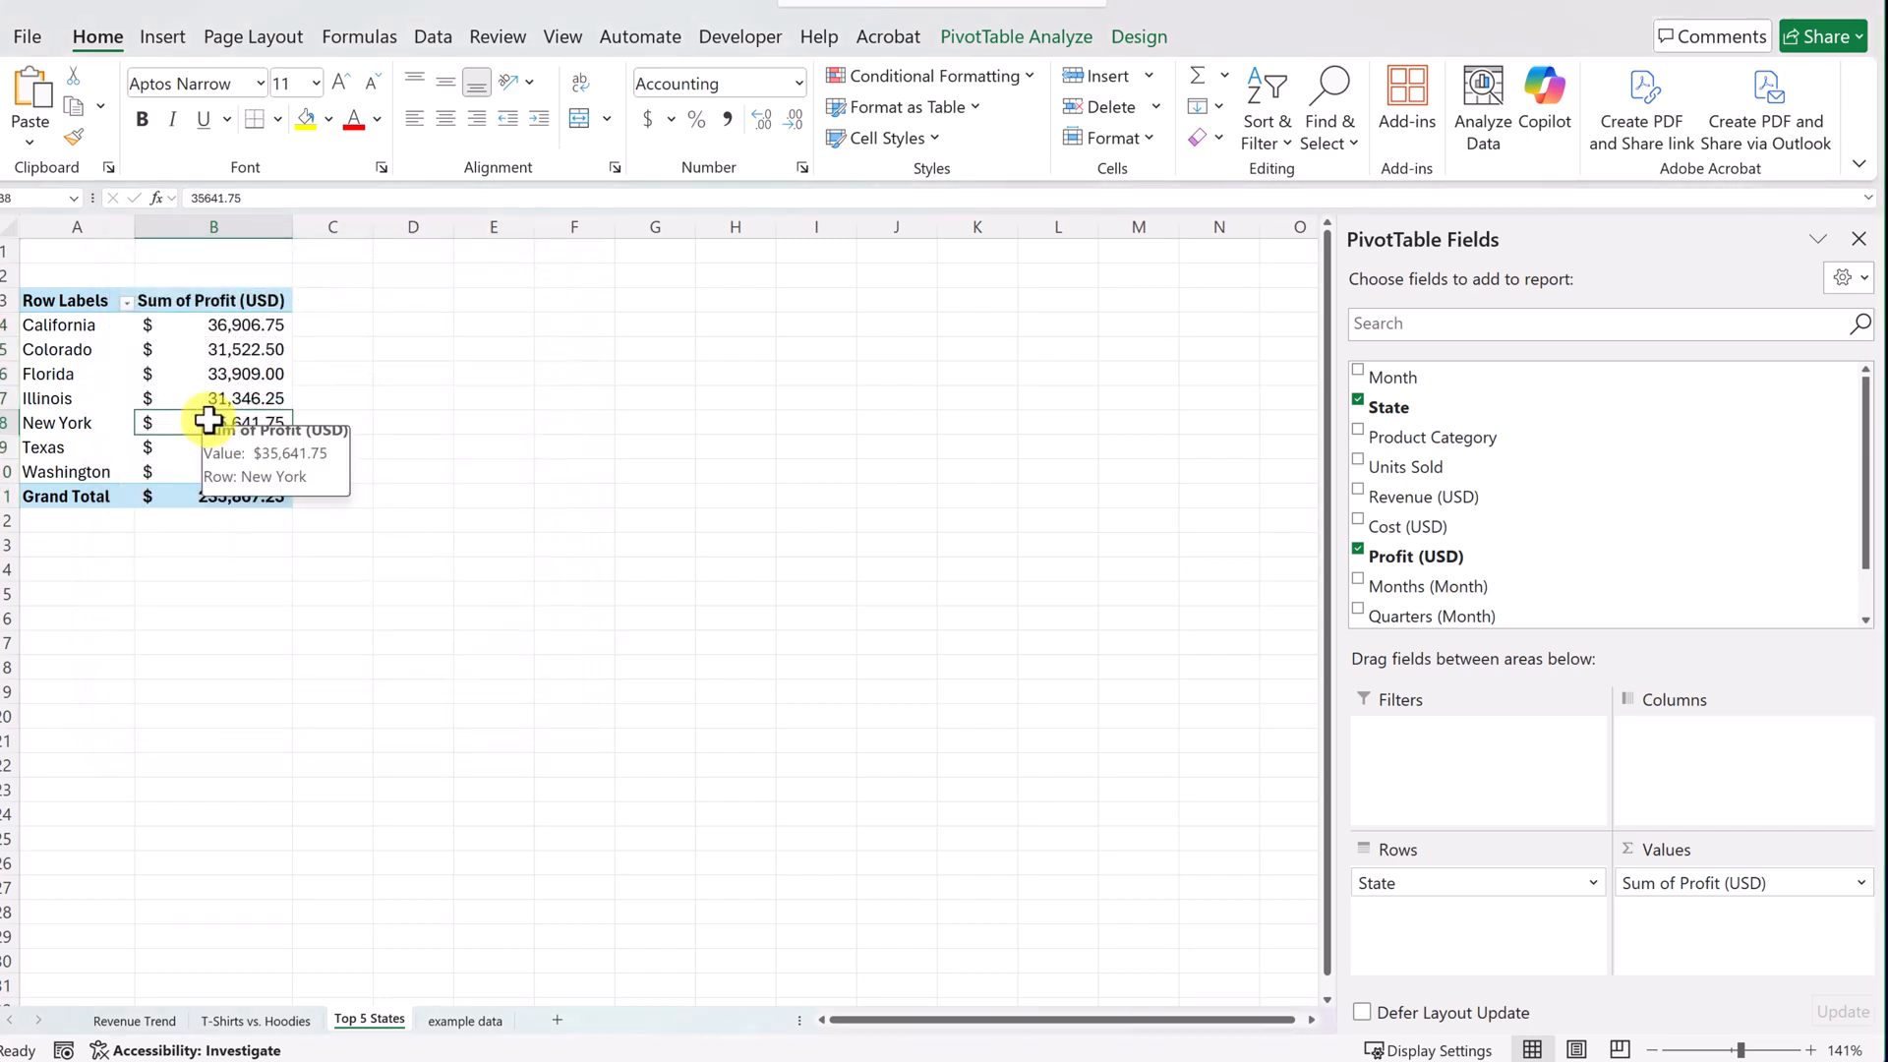
{"action": "left_click", "coordinate": [1035, 37]}
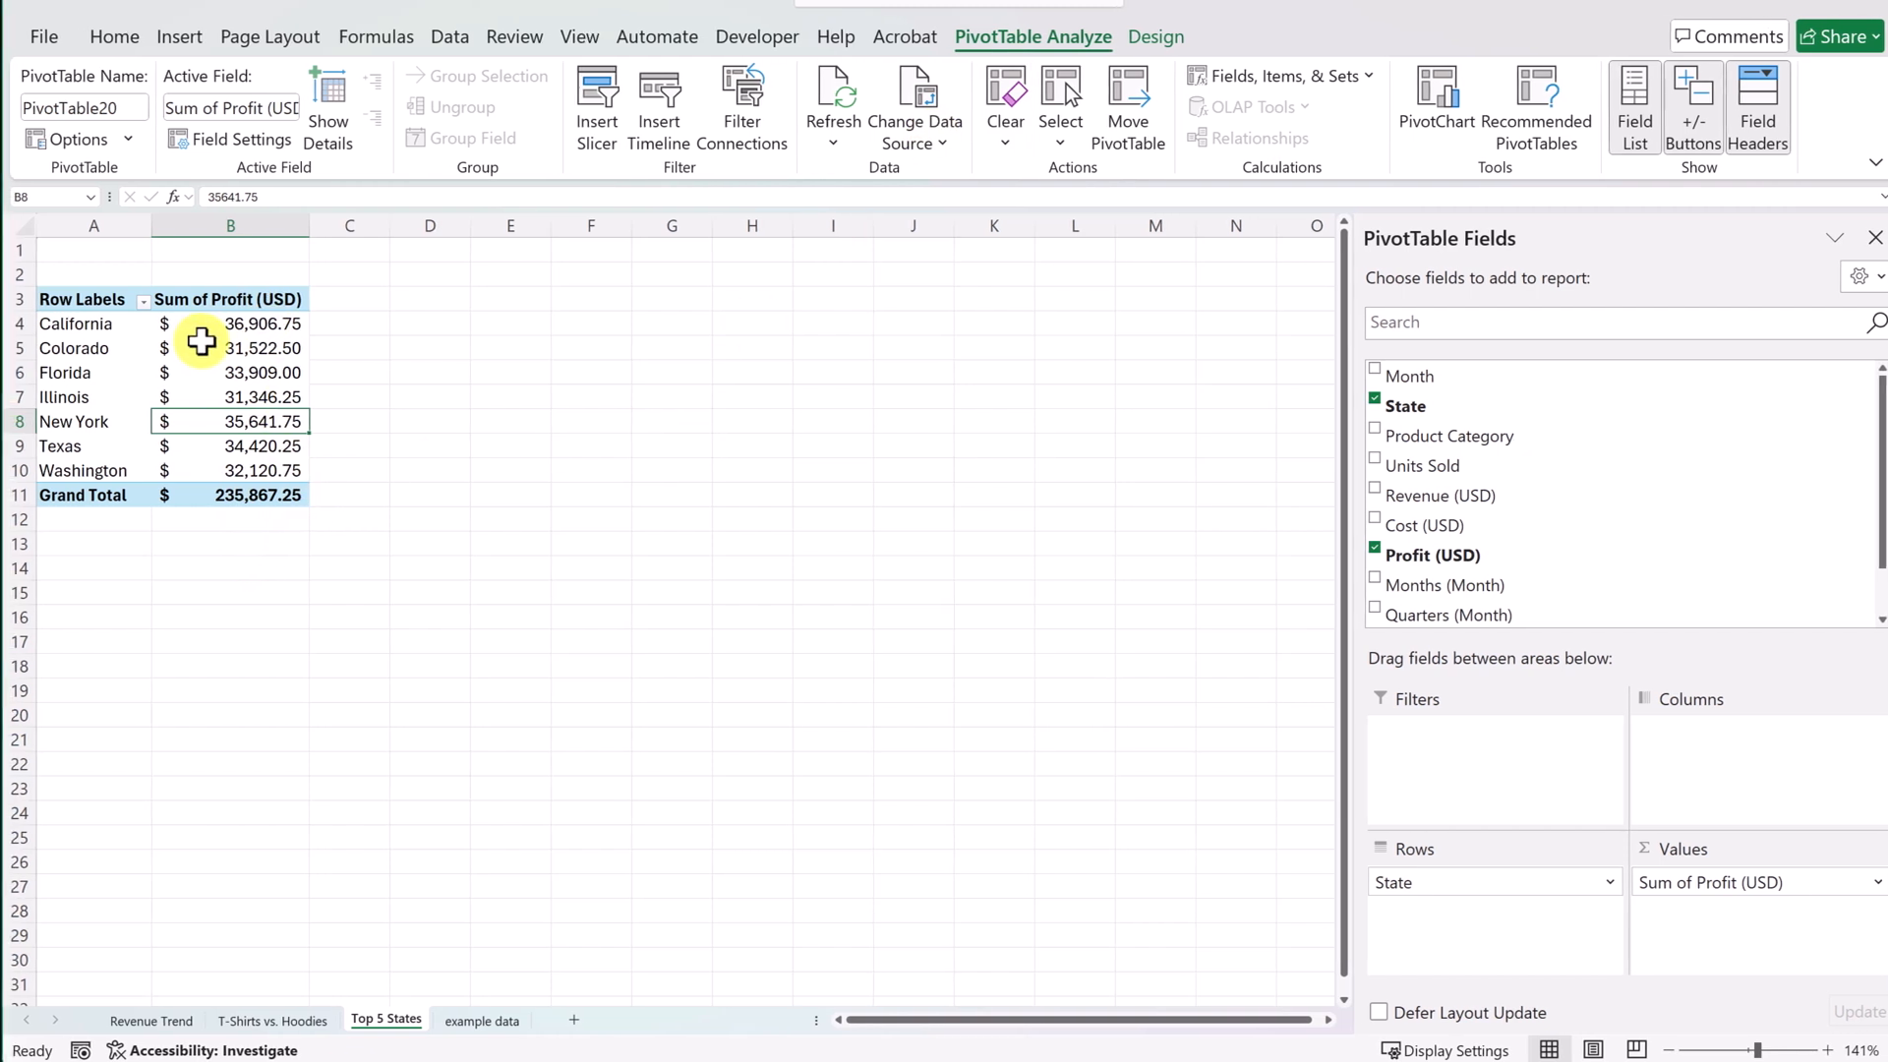
{"action": "left_click", "coordinate": [337, 301]}
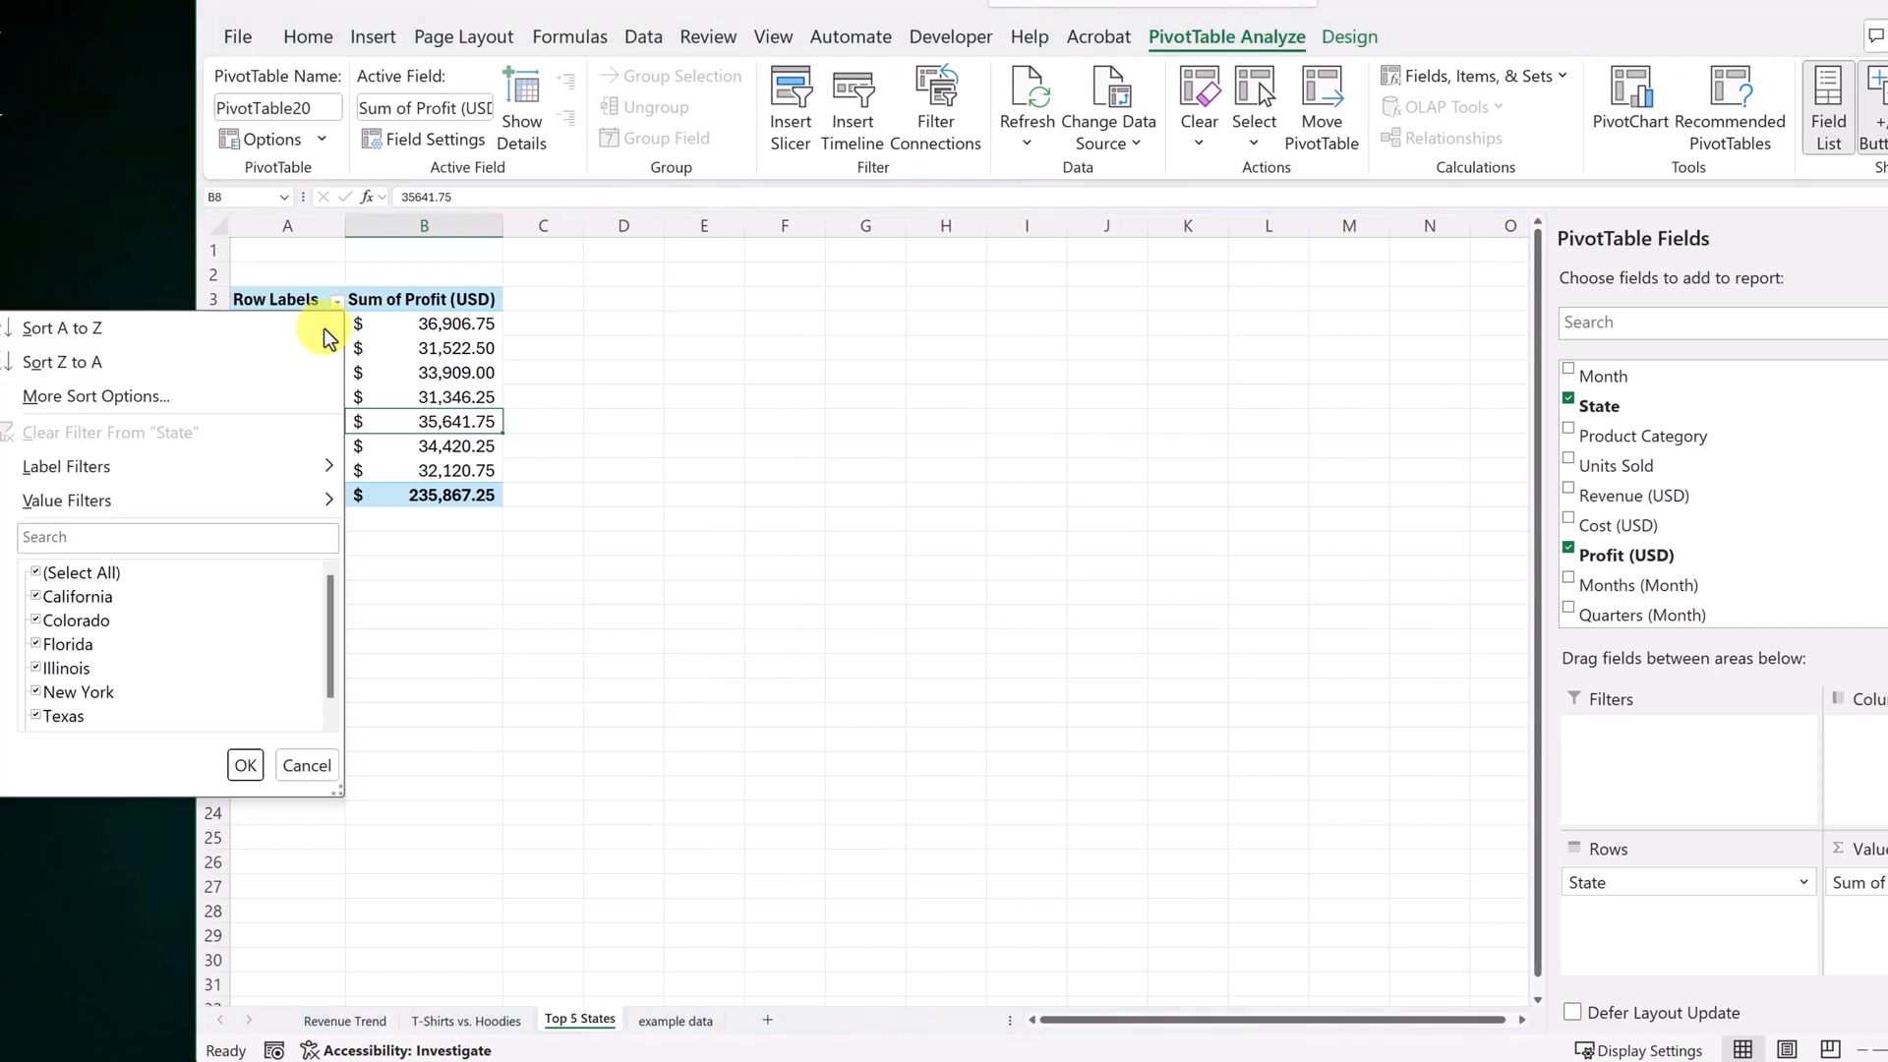
{"action": "mouse_move", "coordinate": [288, 498]}
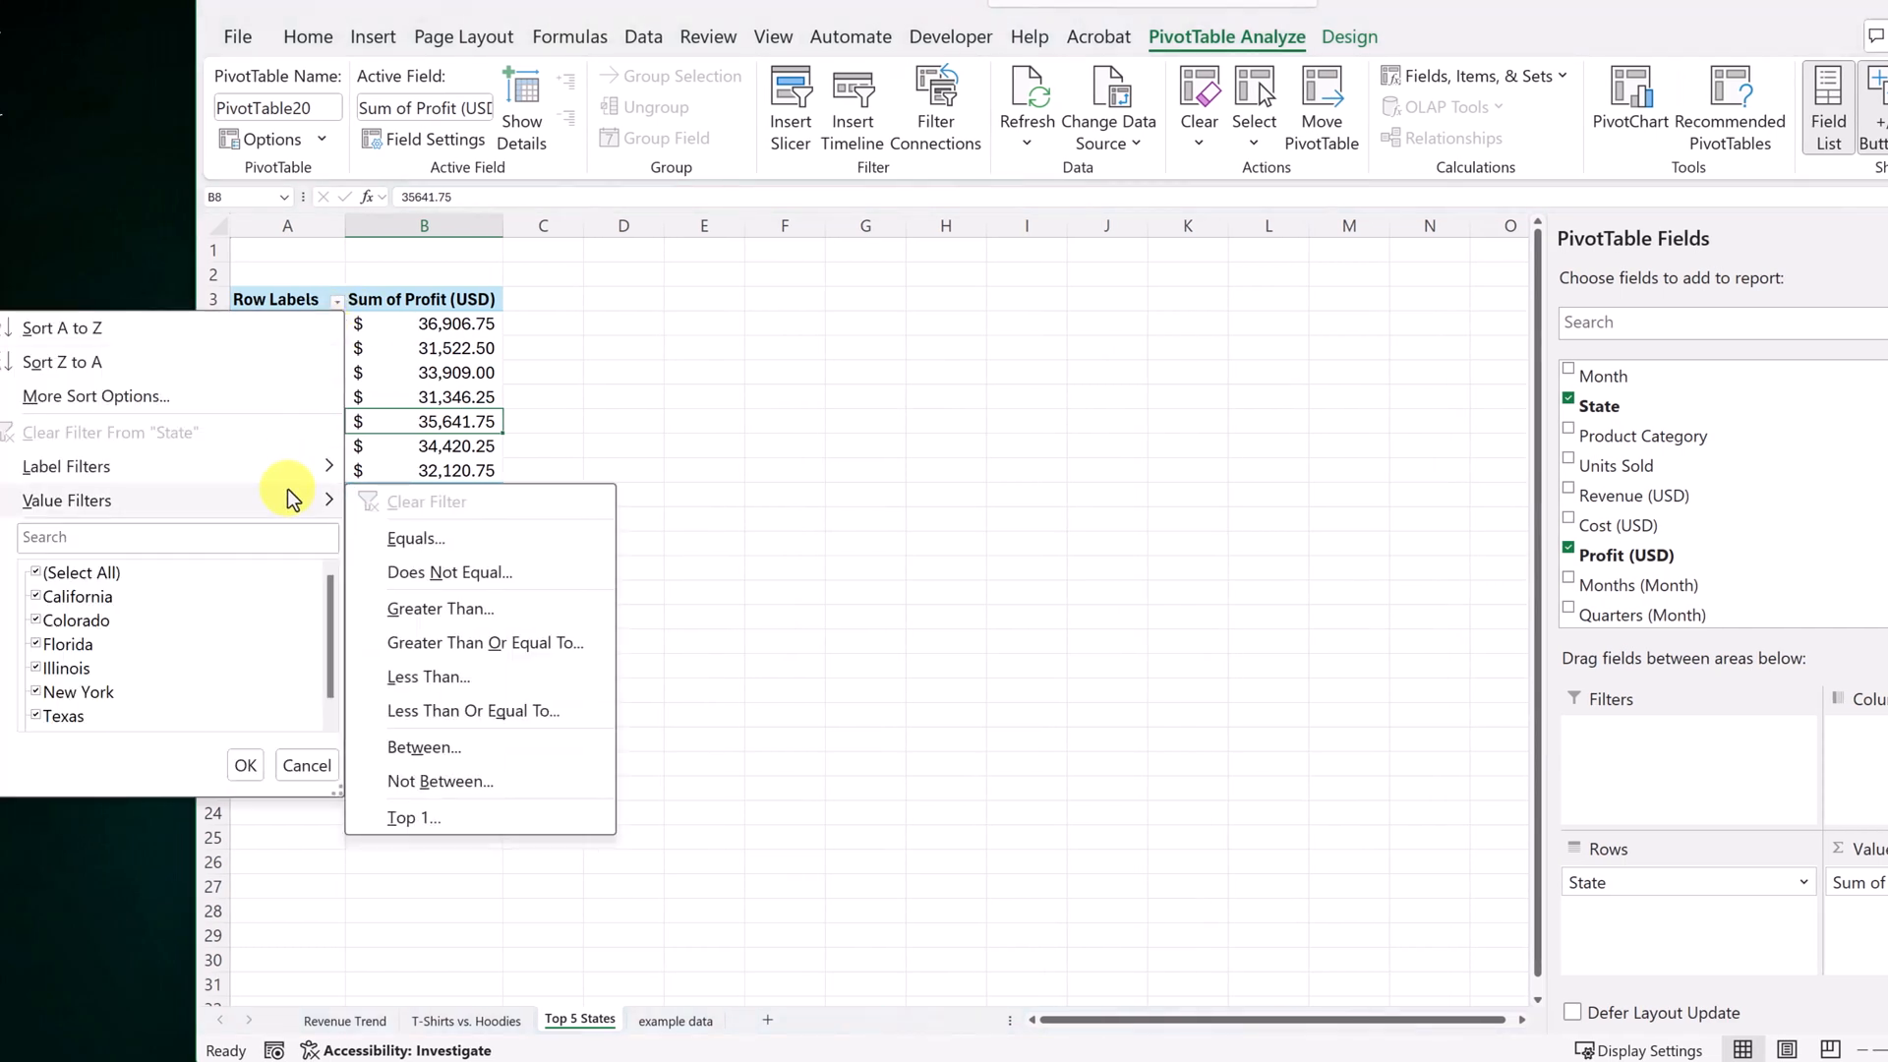
{"action": "left_click", "coordinate": [462, 817]}
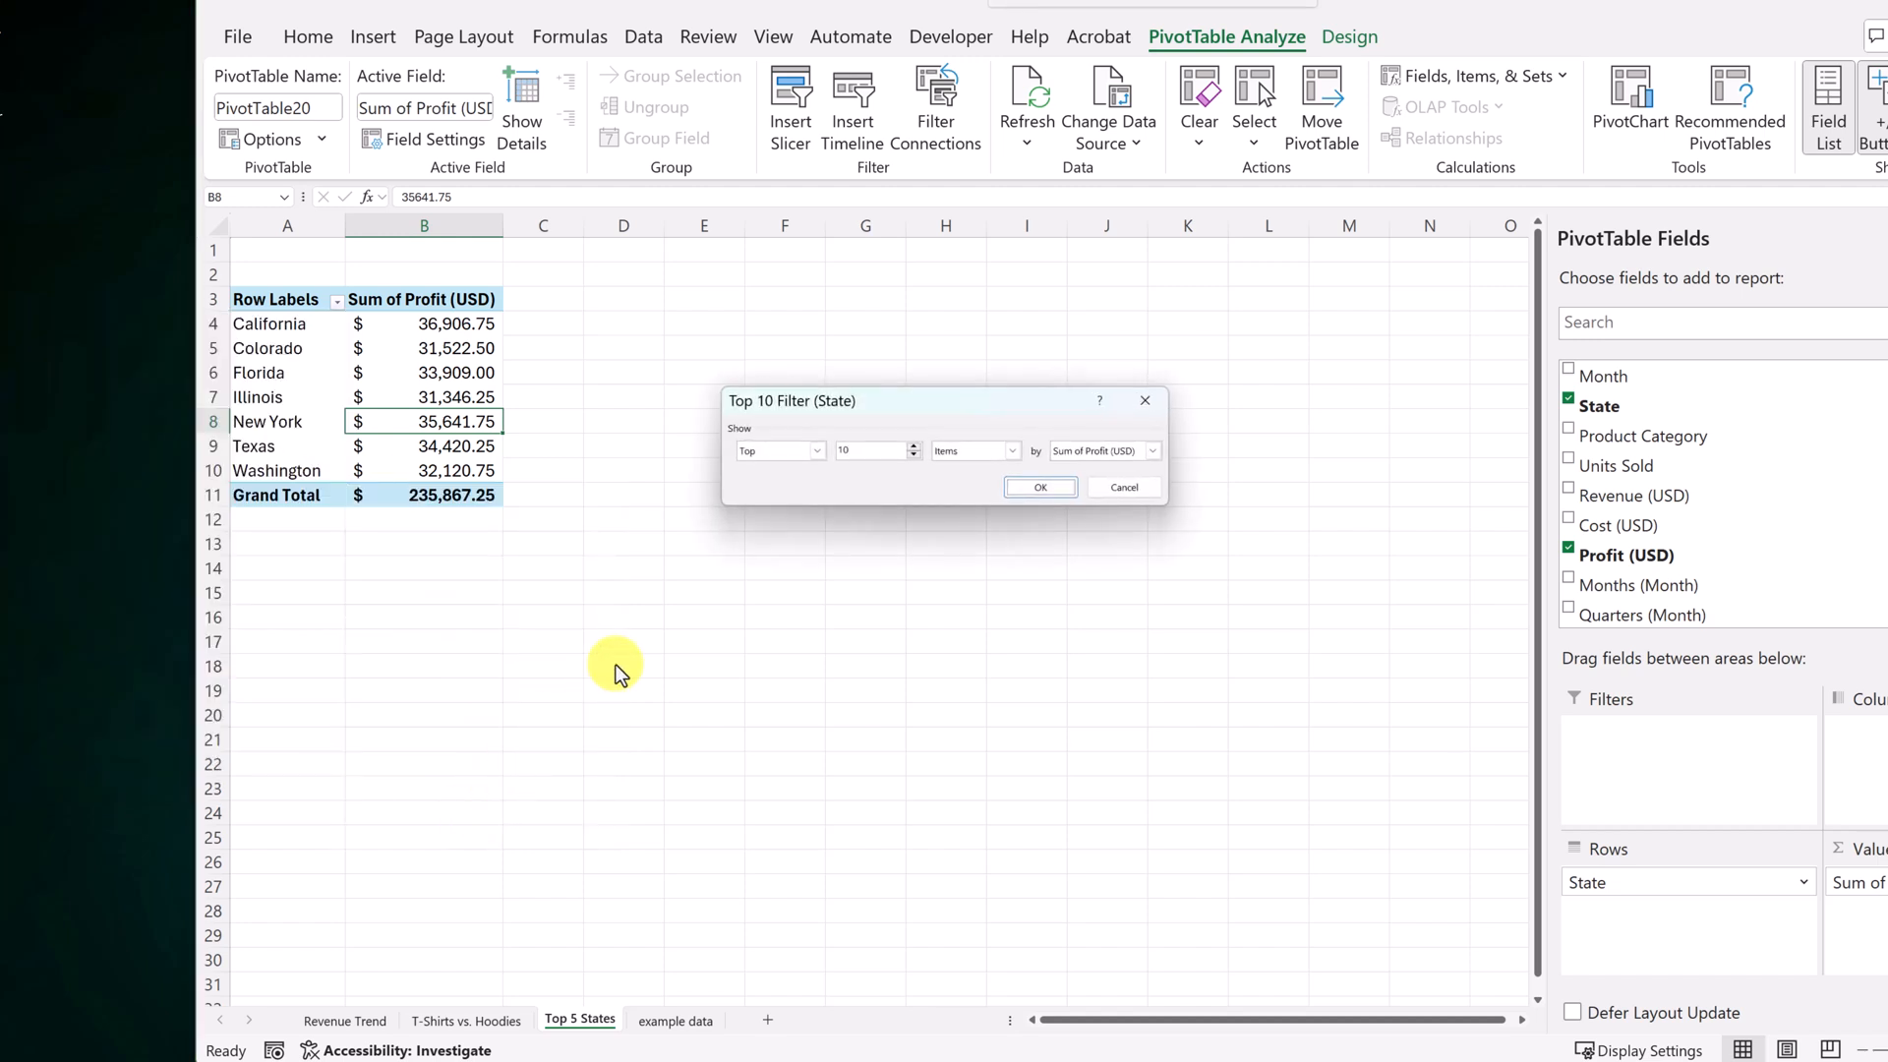
{"action": "left_click", "coordinate": [817, 452]}
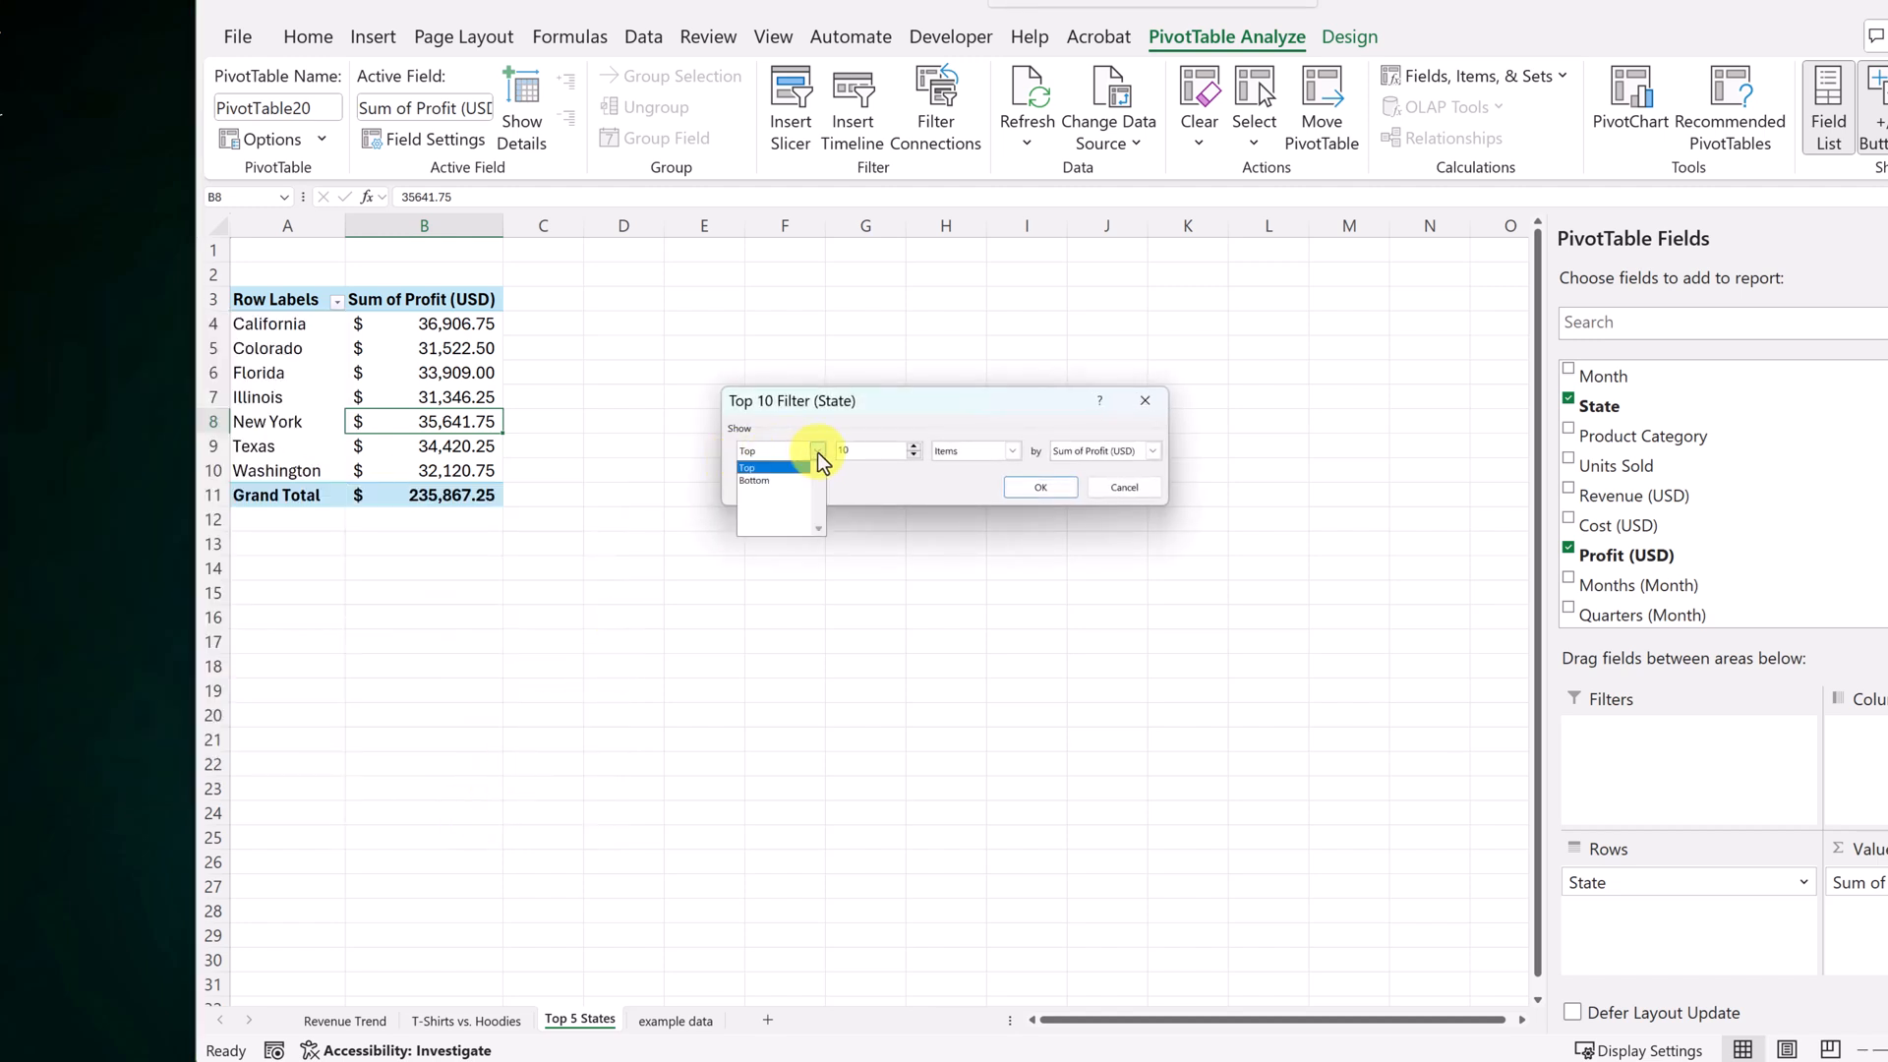
{"action": "left_click", "coordinate": [828, 423]}
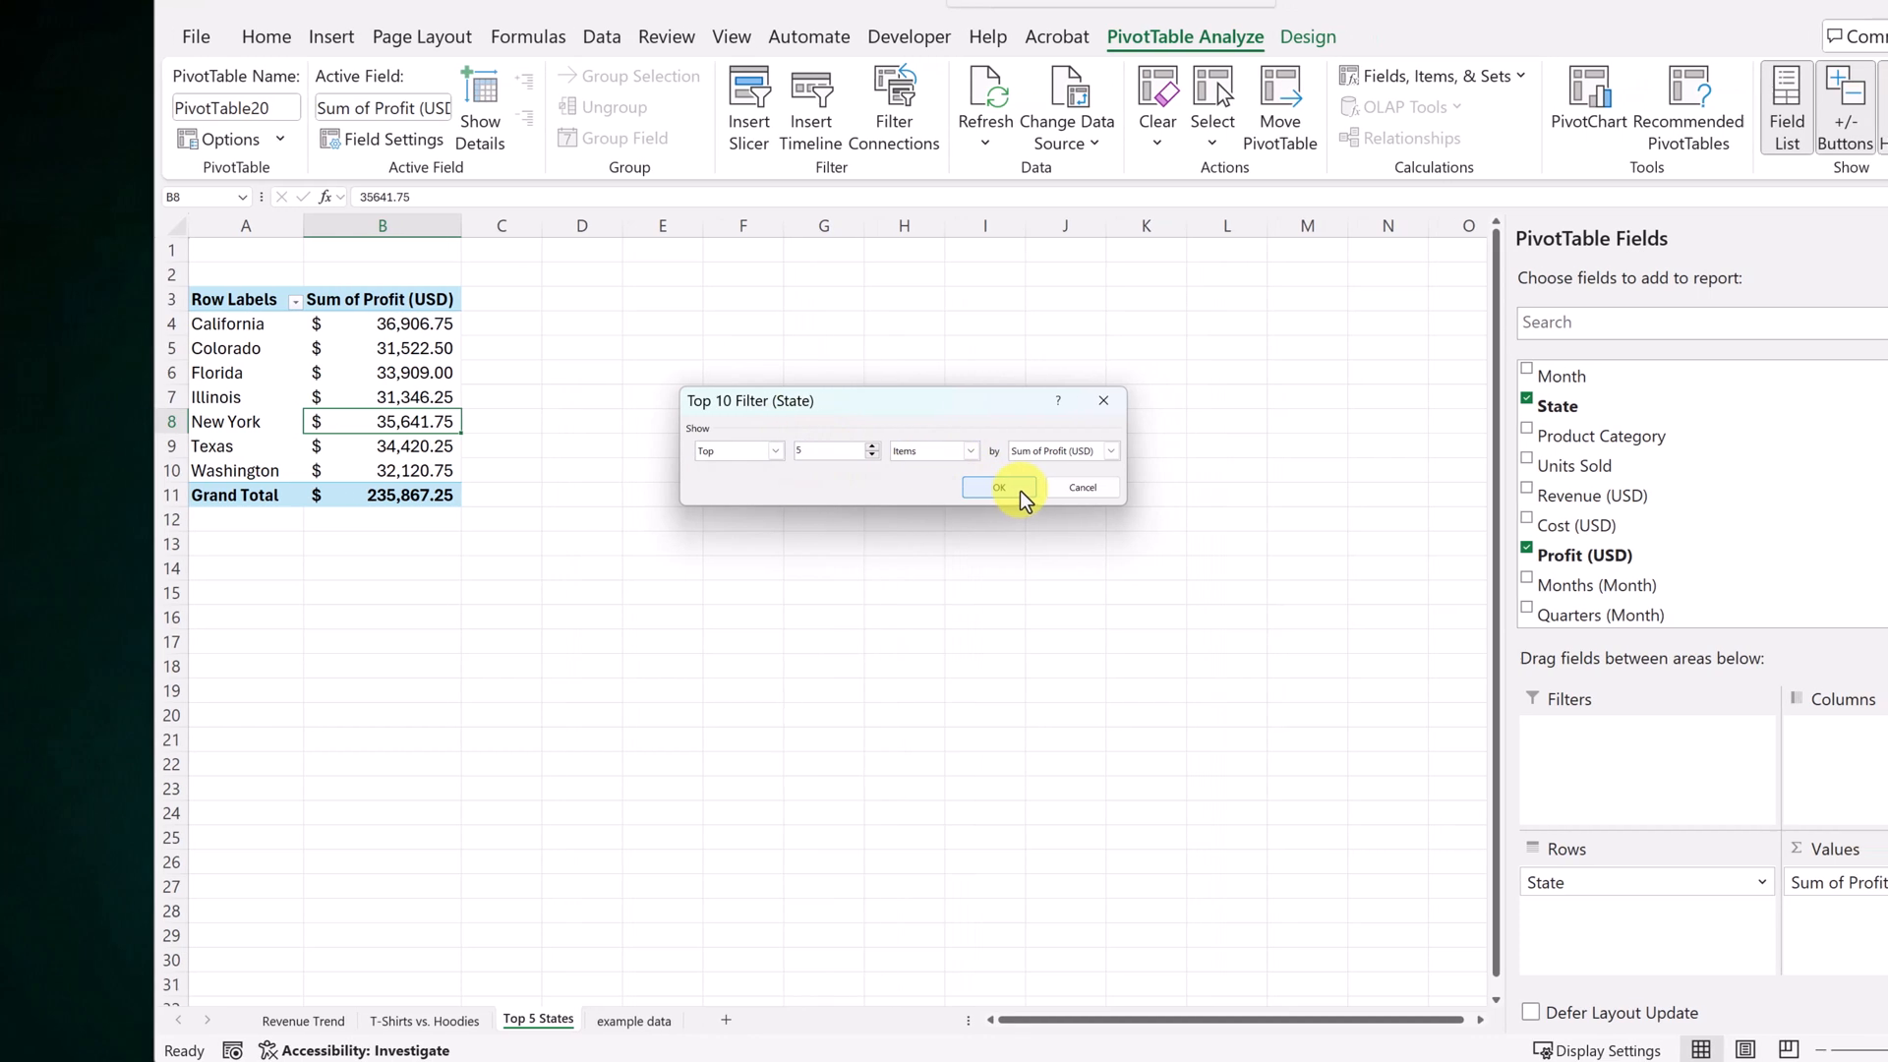
{"action": "left_click", "coordinate": [1033, 488]}
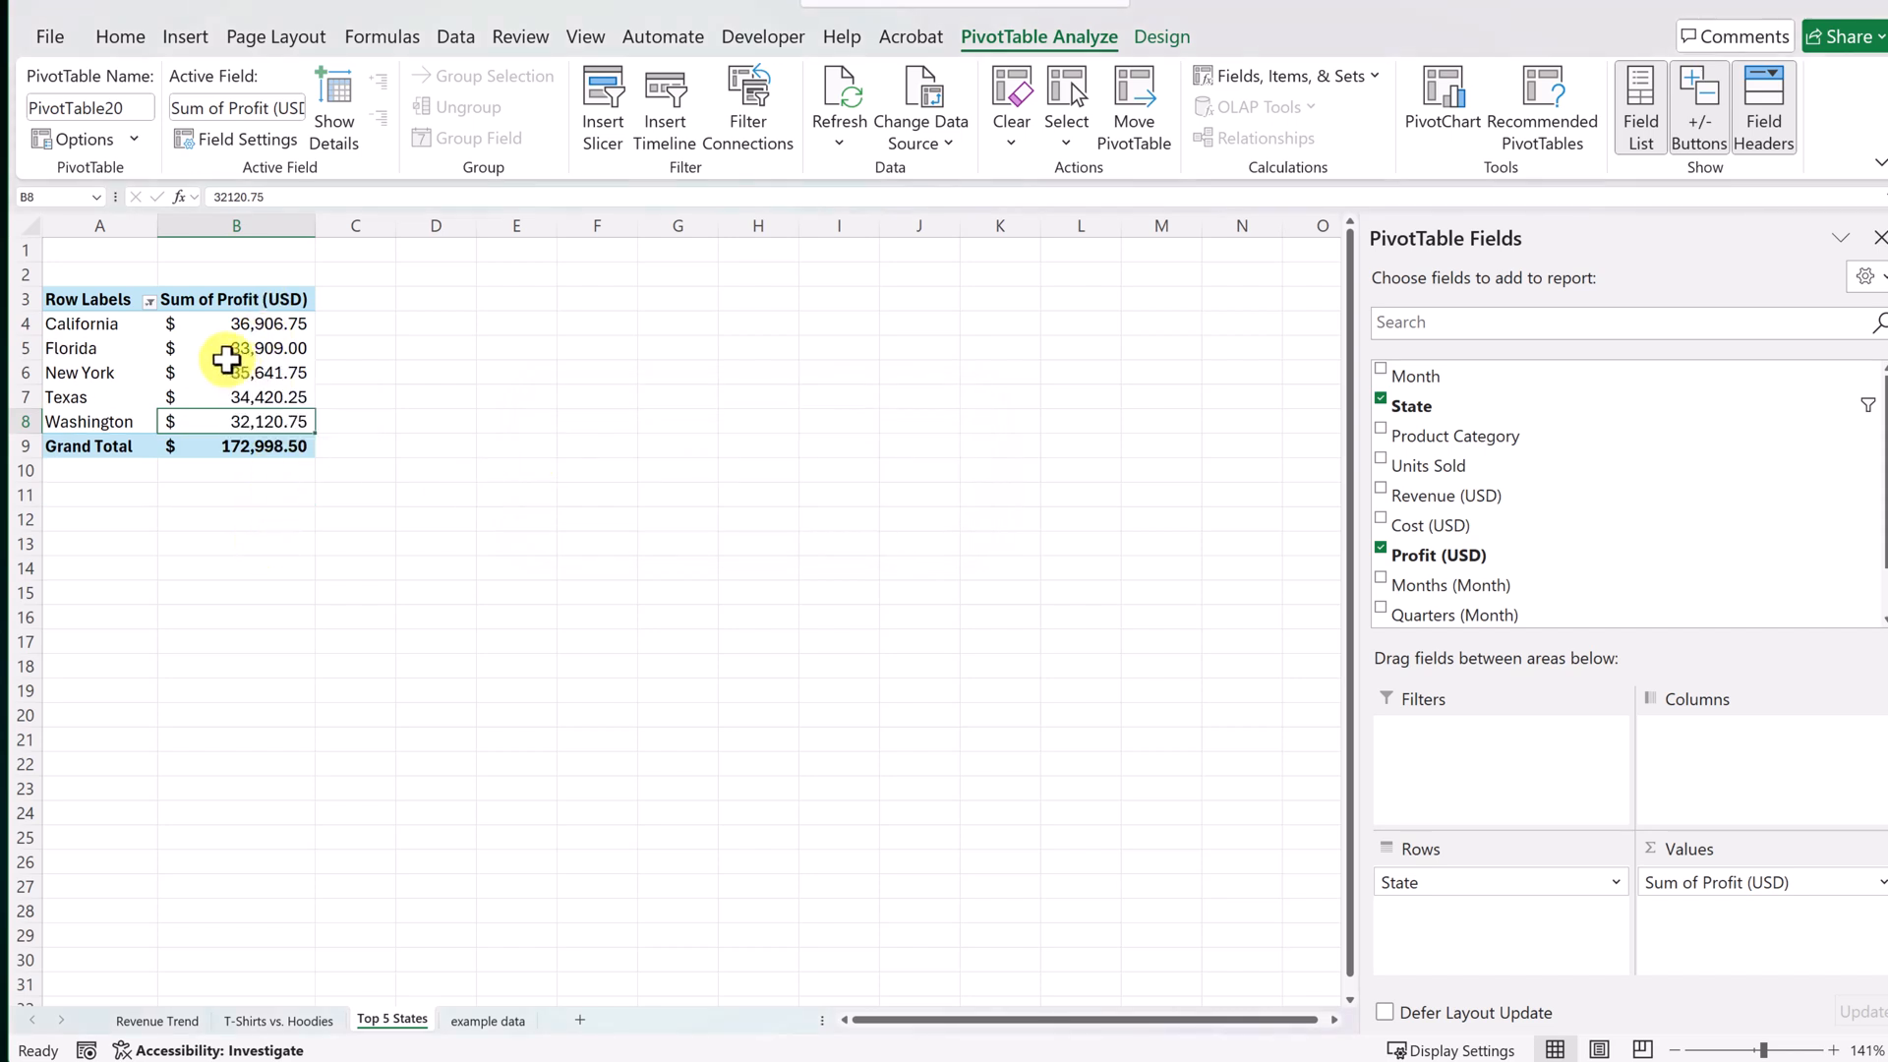
Insert a Clustered Column PivotChart of the filtered states' profit and place it just beside the PivotTable.
{"action": "right_click", "coordinate": [229, 353]}
{"action": "left_click", "coordinate": [1447, 95]}
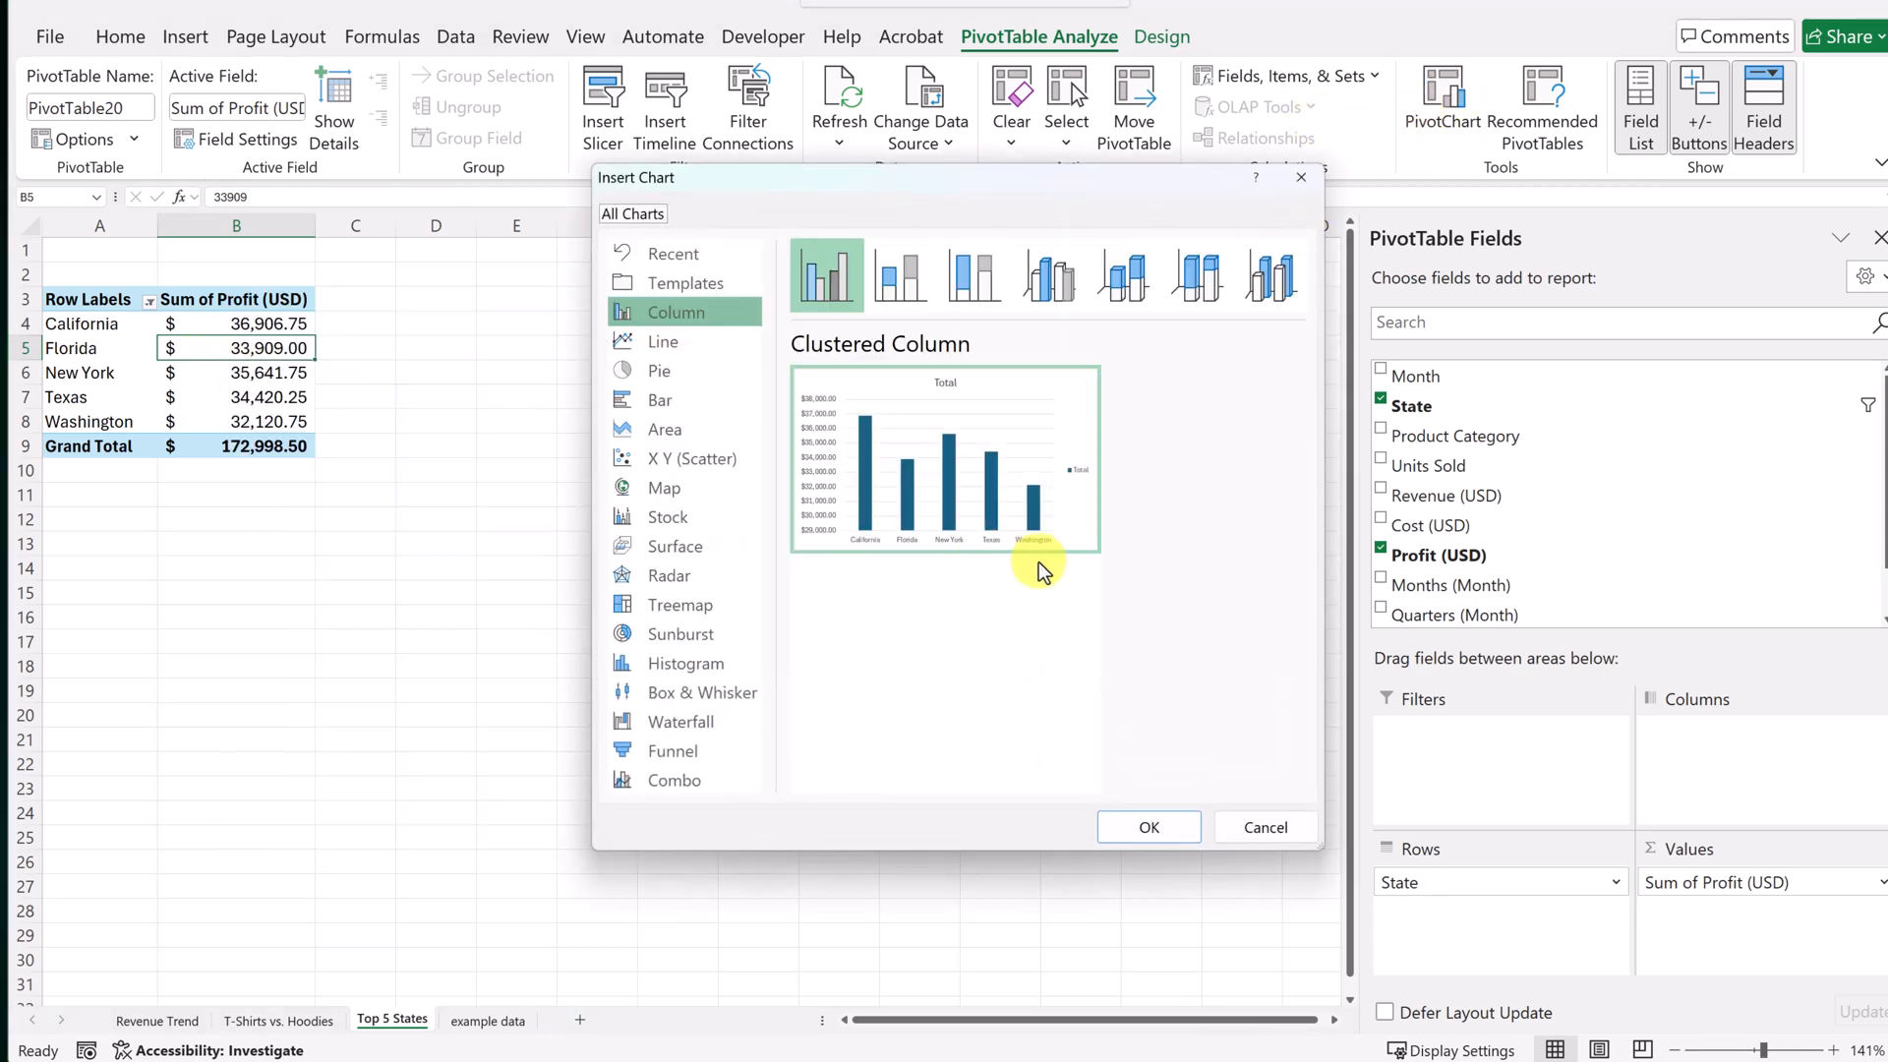
{"action": "mouse_move", "coordinate": [910, 516]}
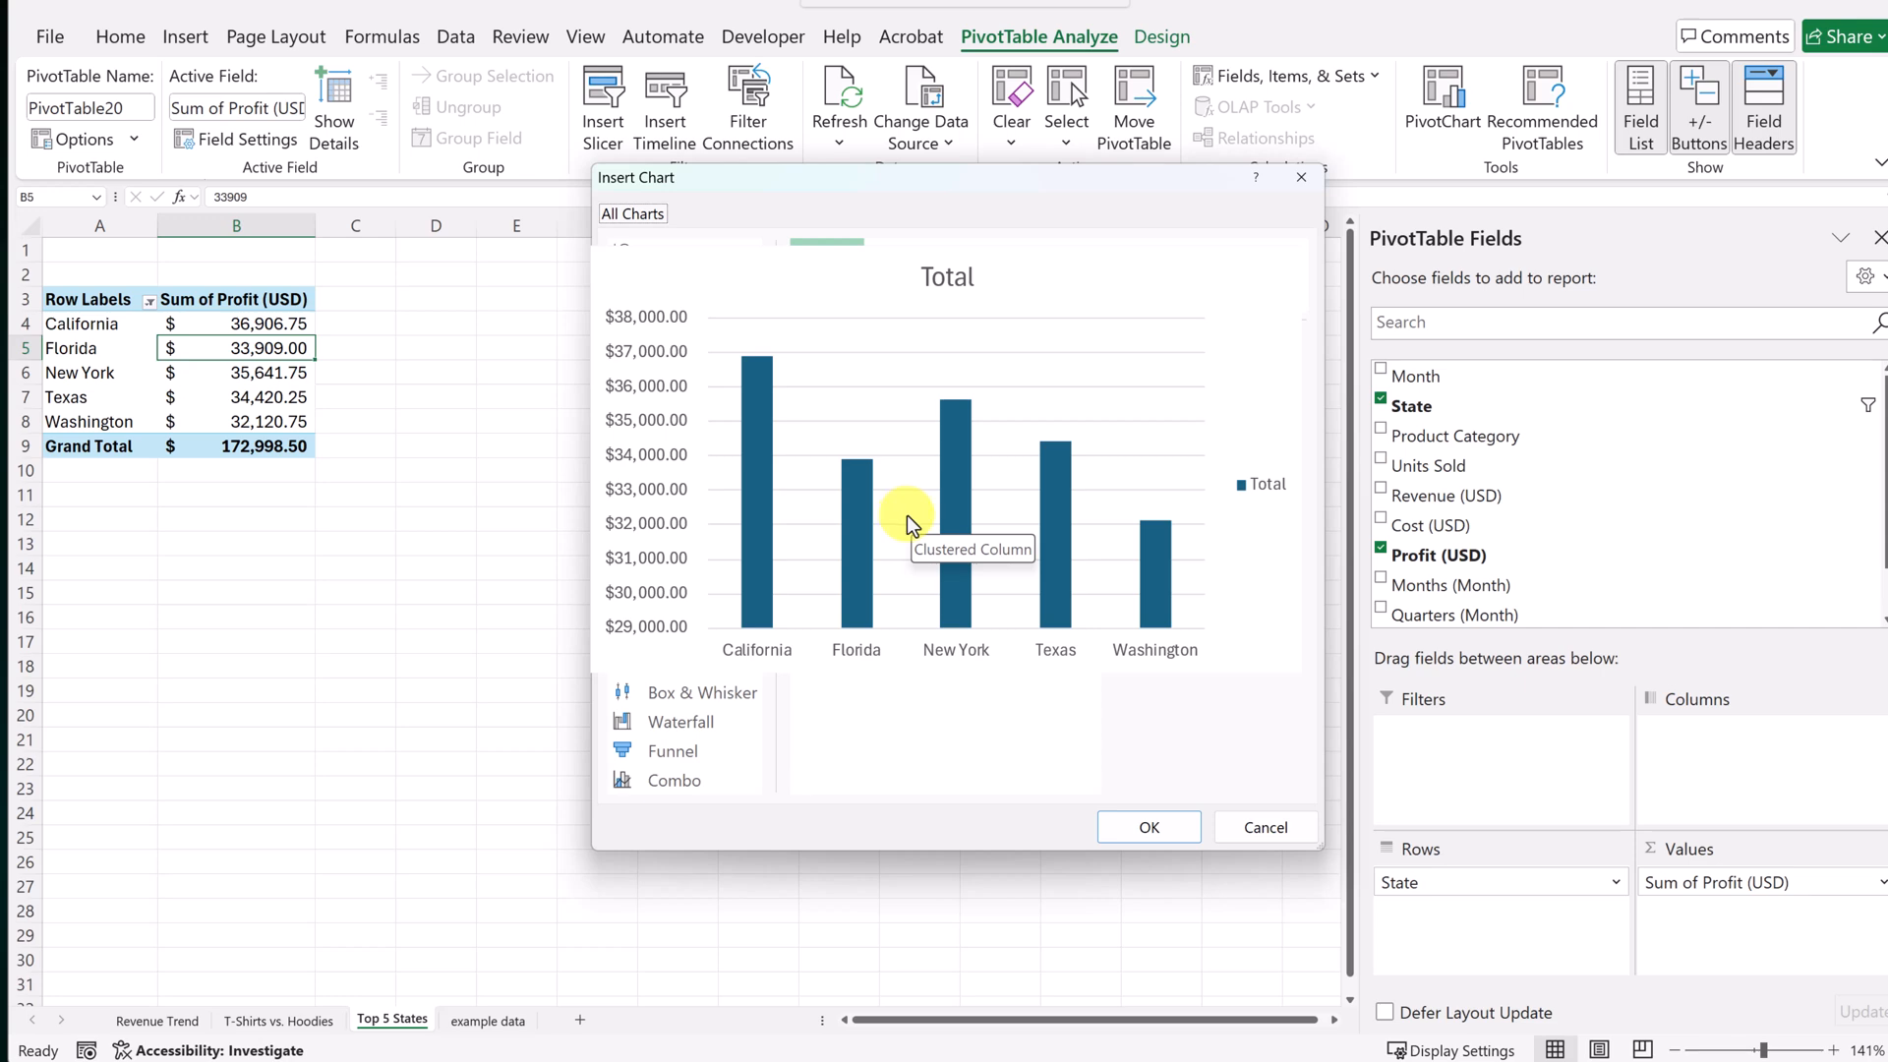
{"action": "left_click", "coordinate": [1142, 835]}
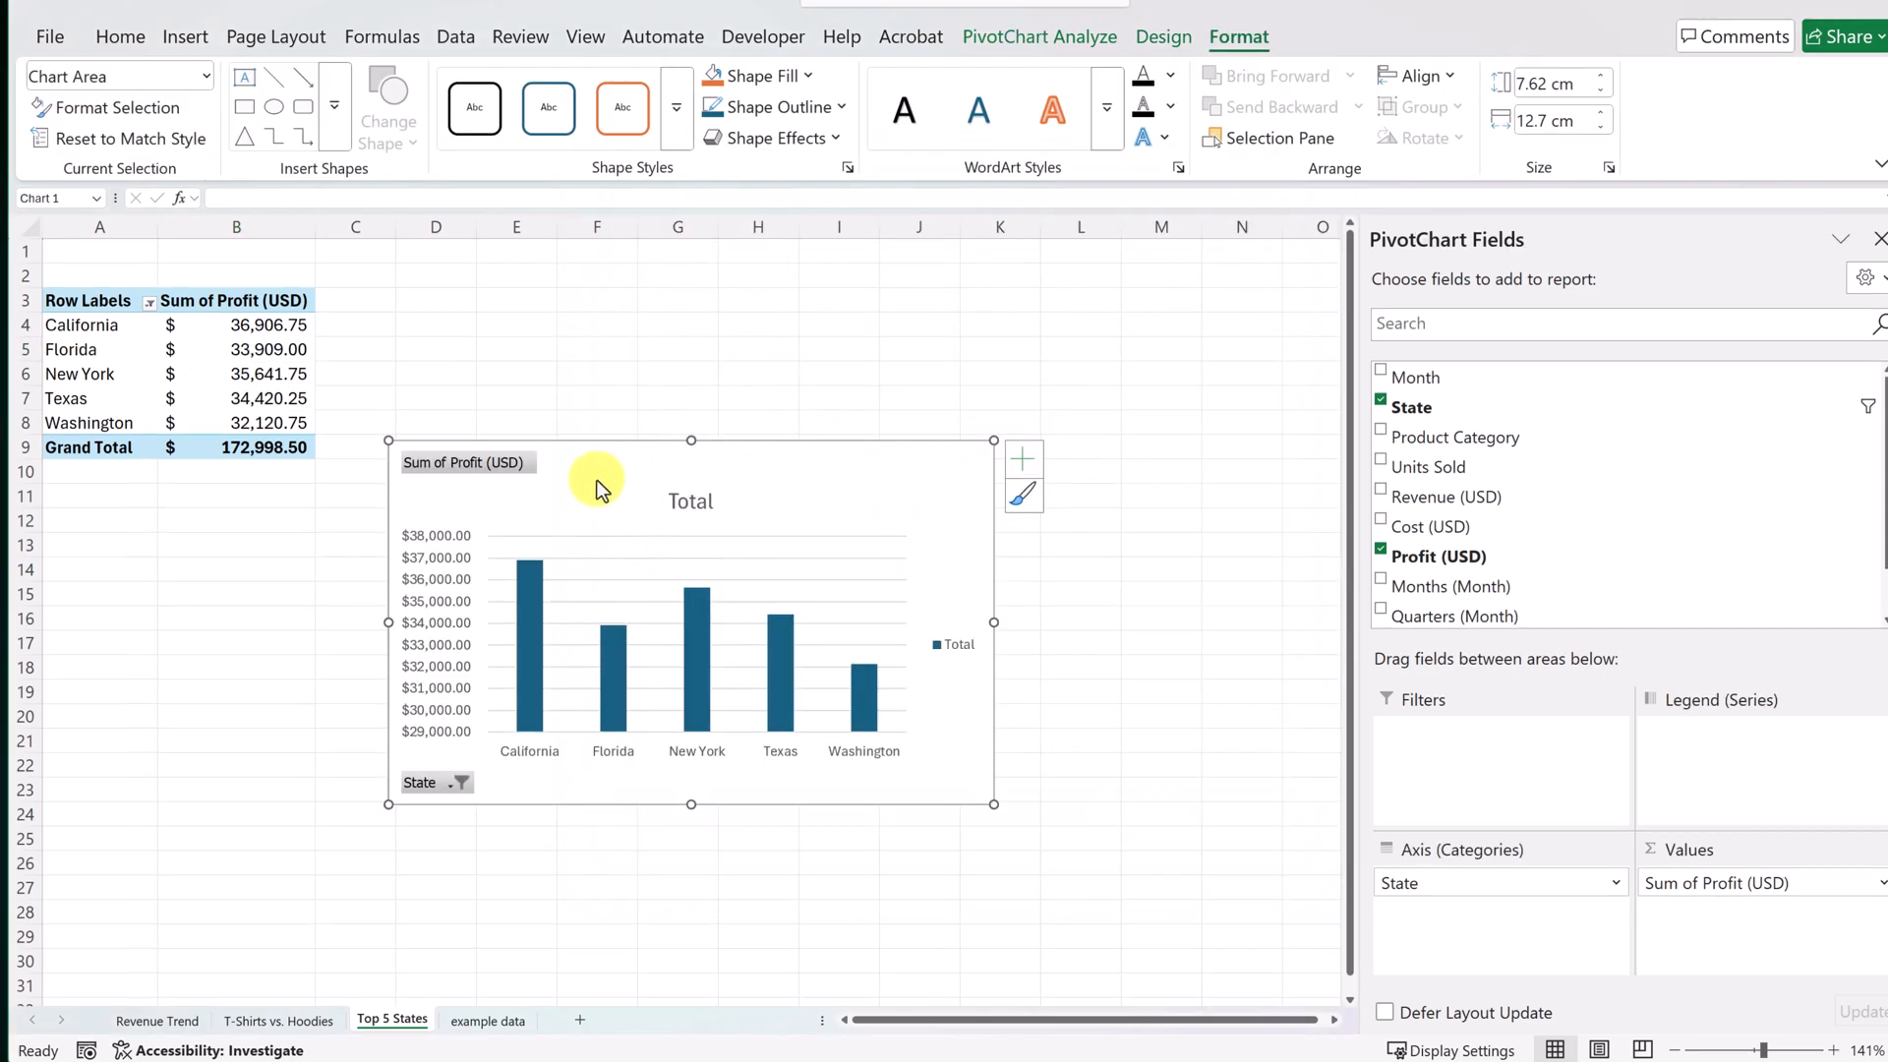
{"action": "left_click_drag", "start_coordinate": [598, 480], "coordinate": [544, 368]}
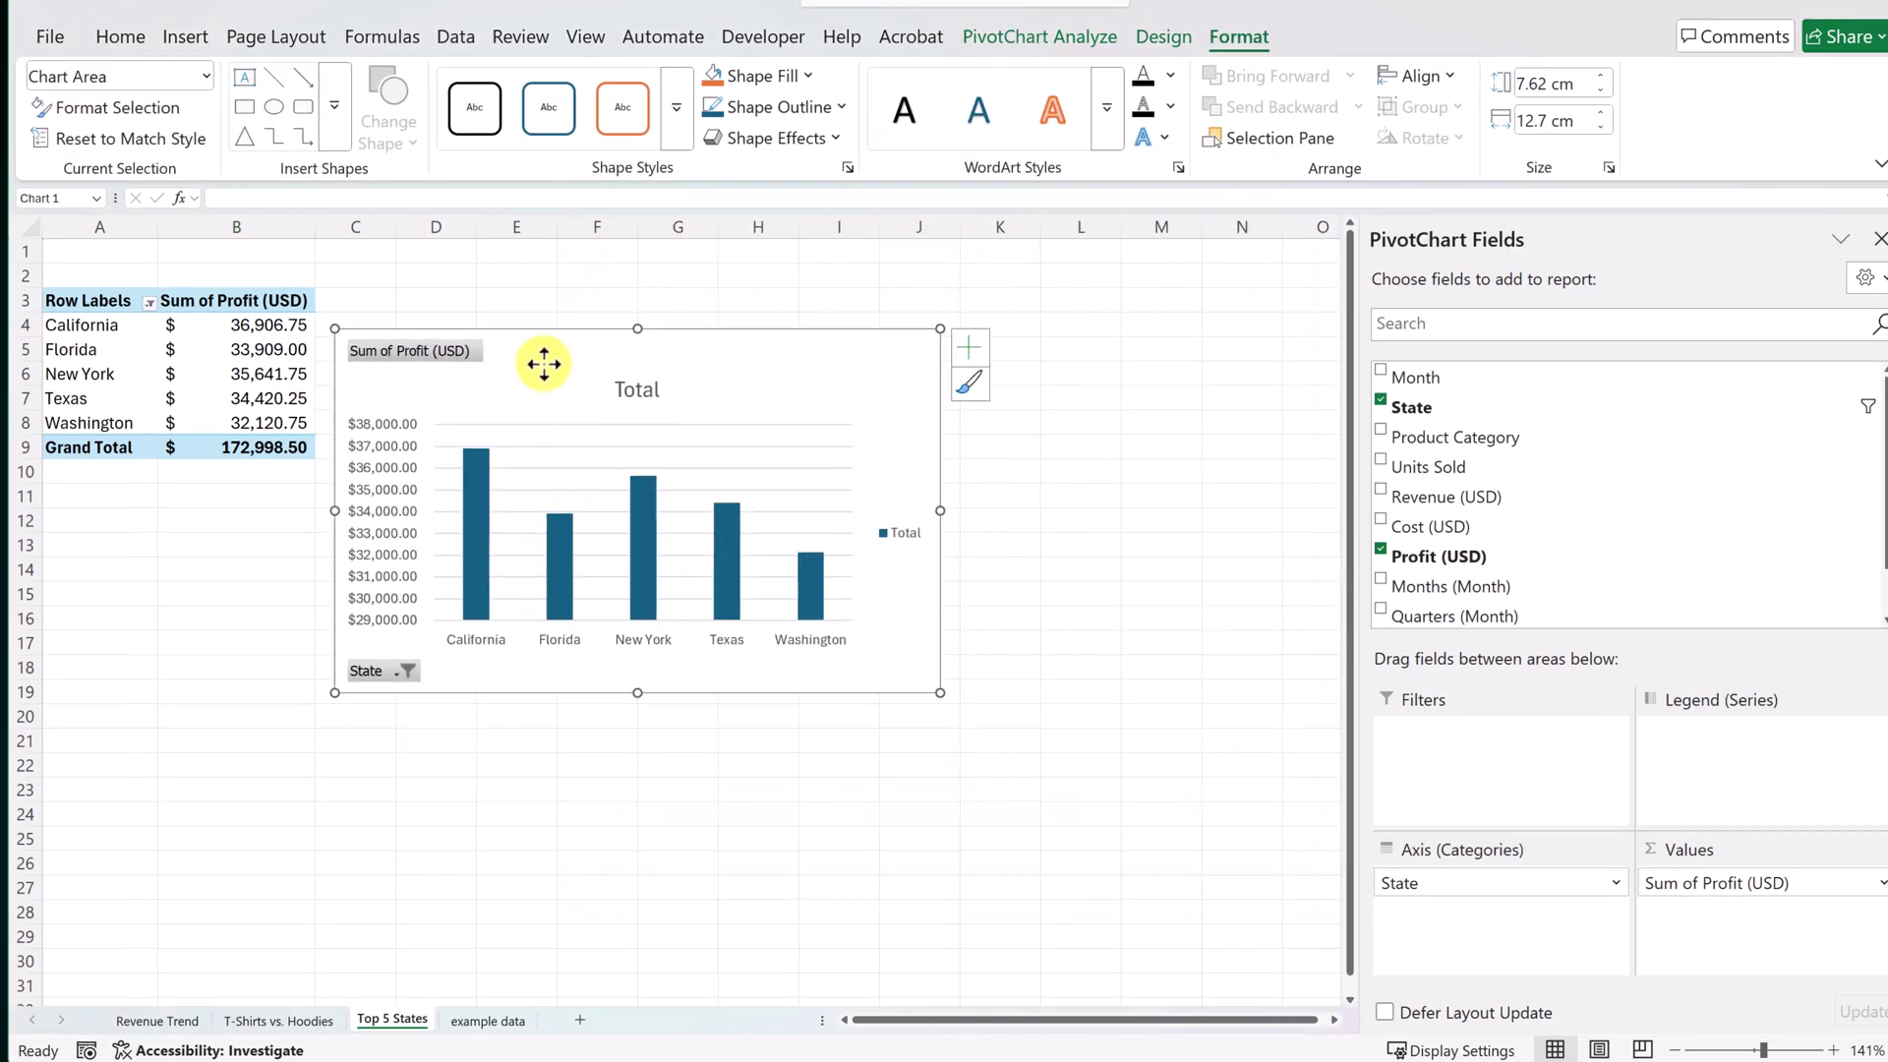
Change the PivotChart's title to "Top 5 States by Profit".
{"action": "double_click", "coordinate": [643, 391]}
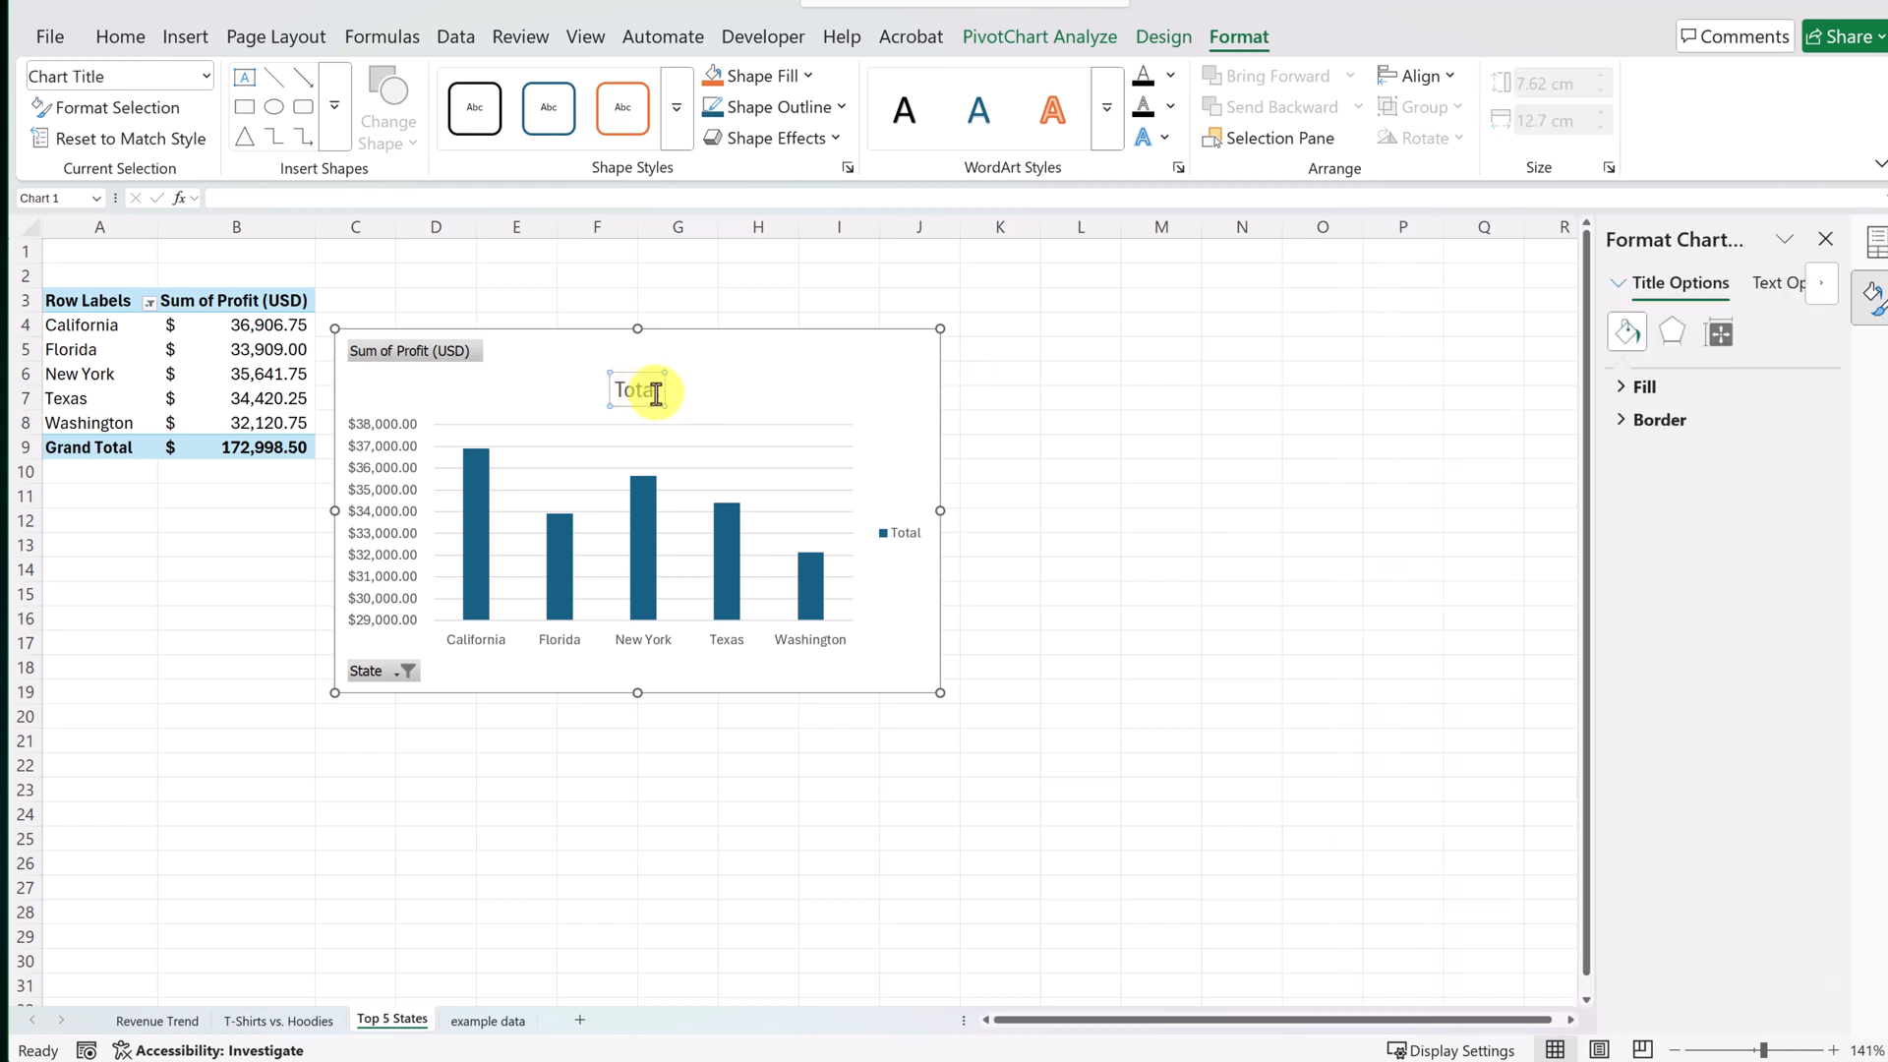
{"action": "left_click_drag", "start_coordinate": [656, 393], "coordinate": [626, 401]}
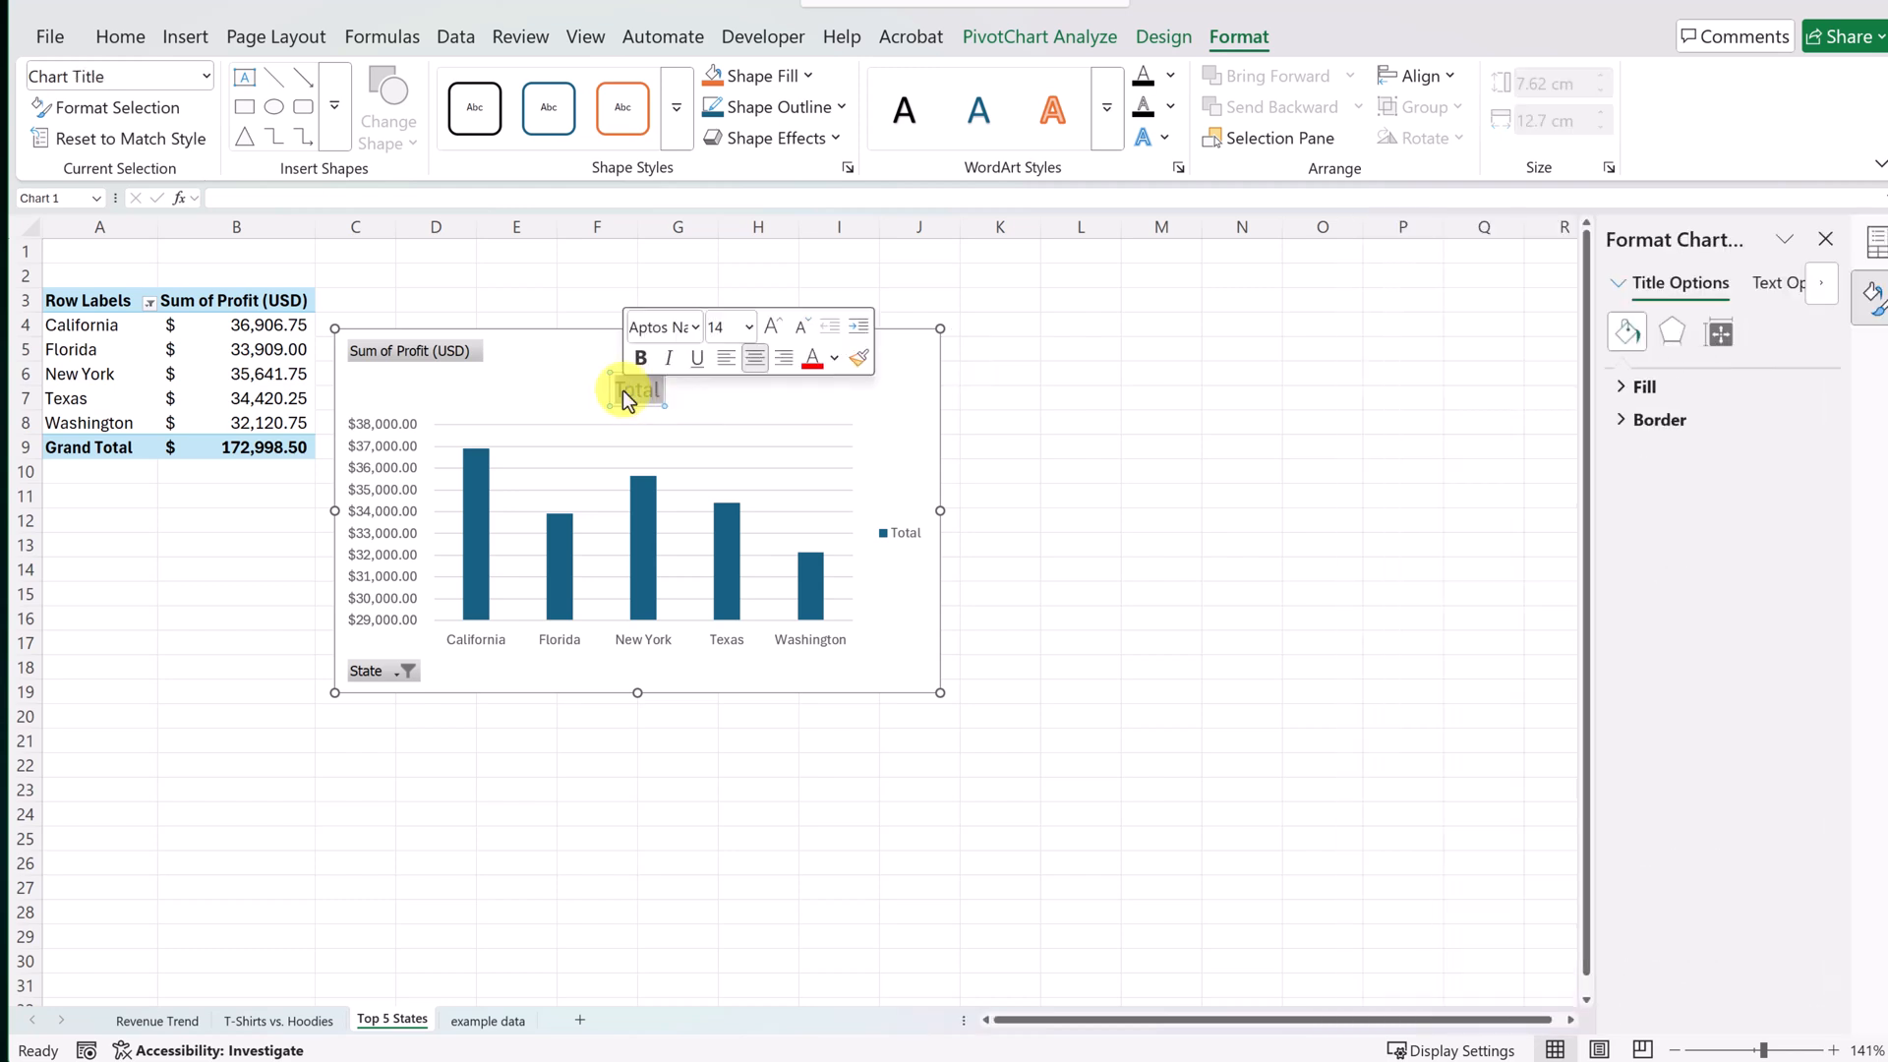
{"action": "type", "text": "Top 5 States"}
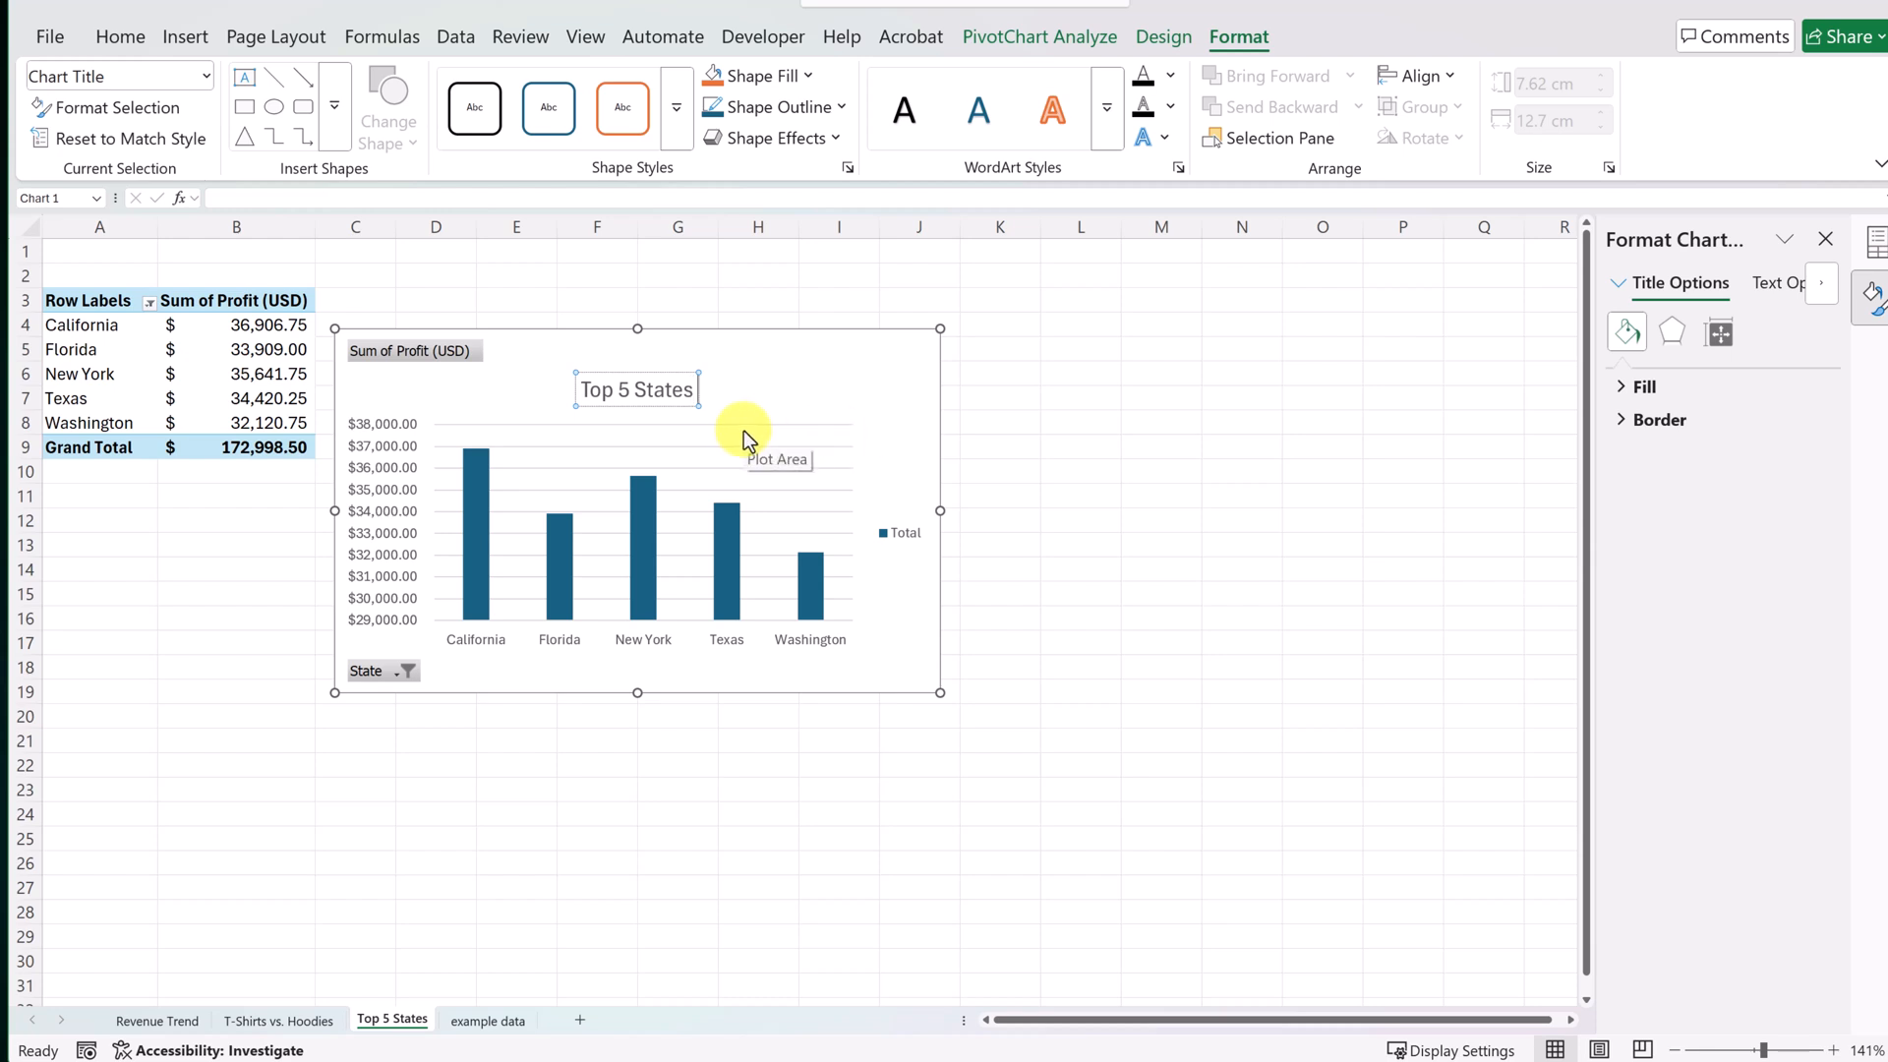
{"action": "type", "text": " by Profit"}
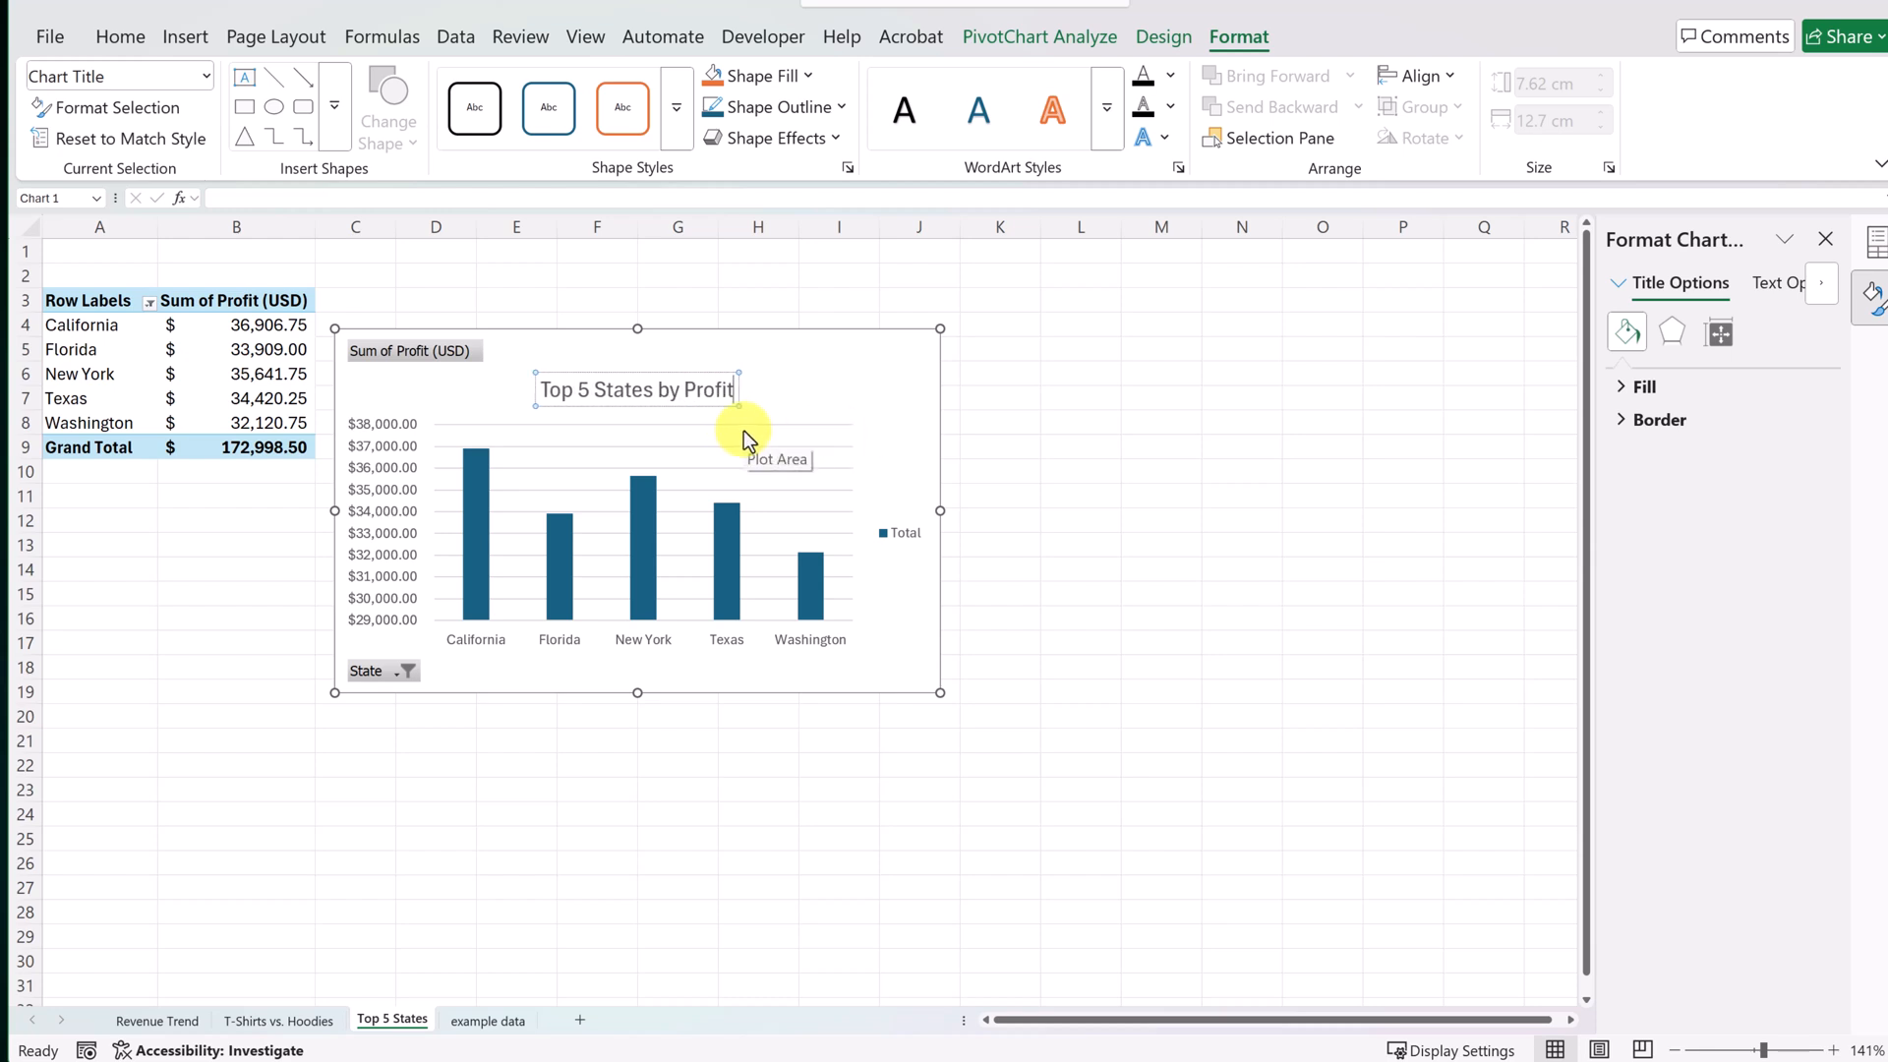
{"action": "left_click", "coordinate": [817, 390]}
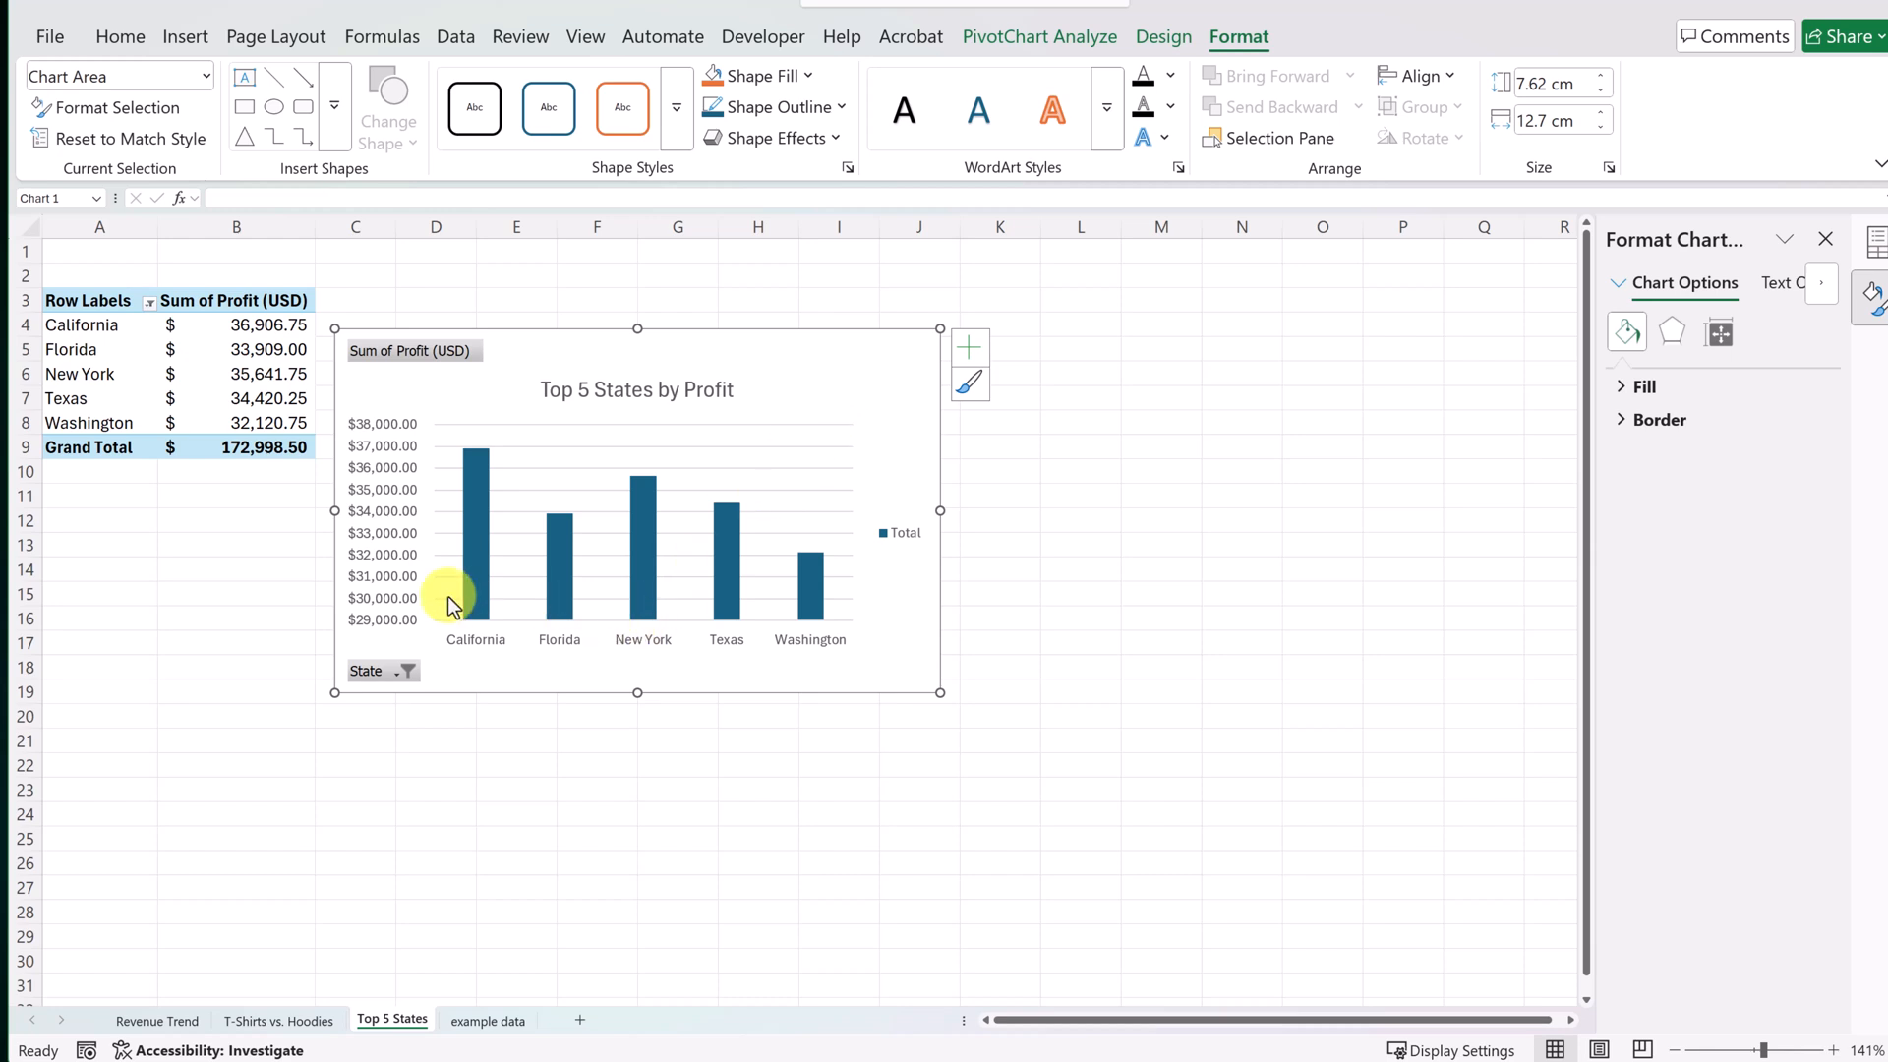
Show the bounds and units options of the profit chart's vertical axis, and nudge the chart slightly up and away from the PivotTable.
{"action": "left_click", "coordinate": [384, 566]}
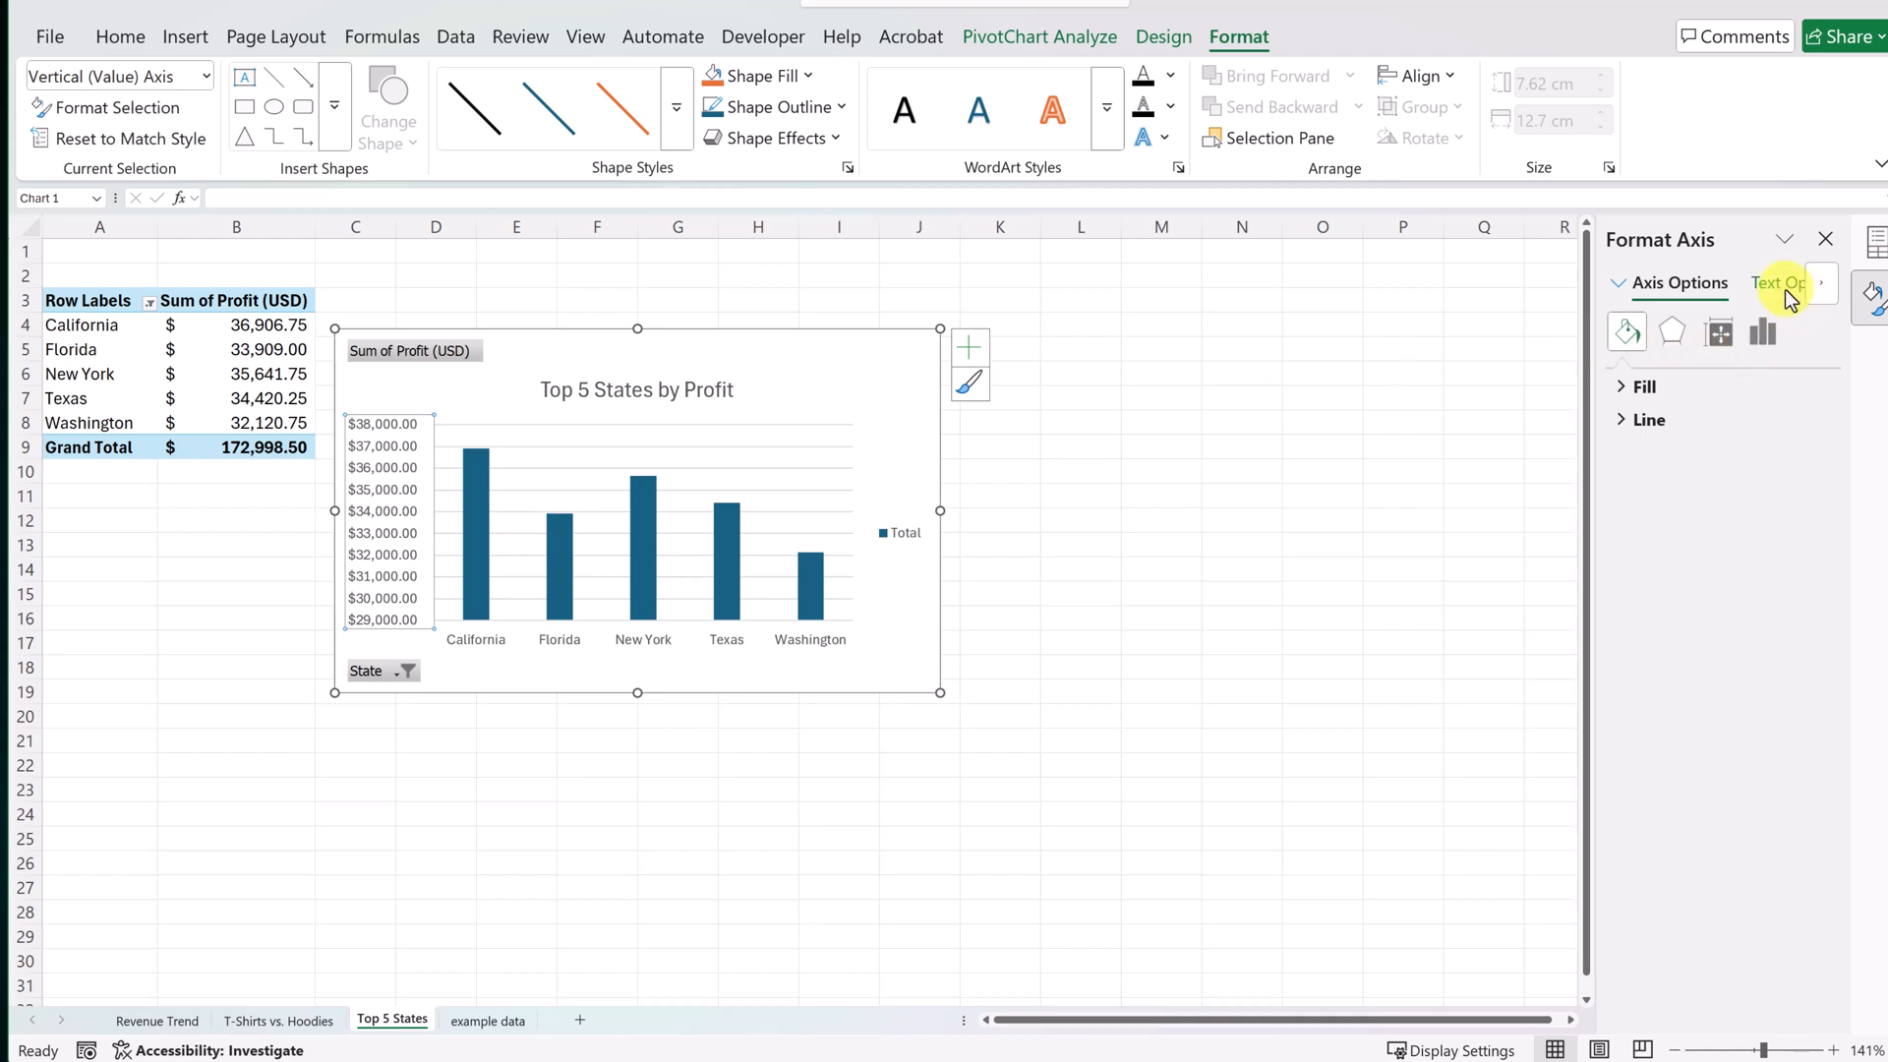
{"action": "left_click", "coordinate": [1787, 299]}
{"action": "left_click", "coordinate": [1822, 295]}
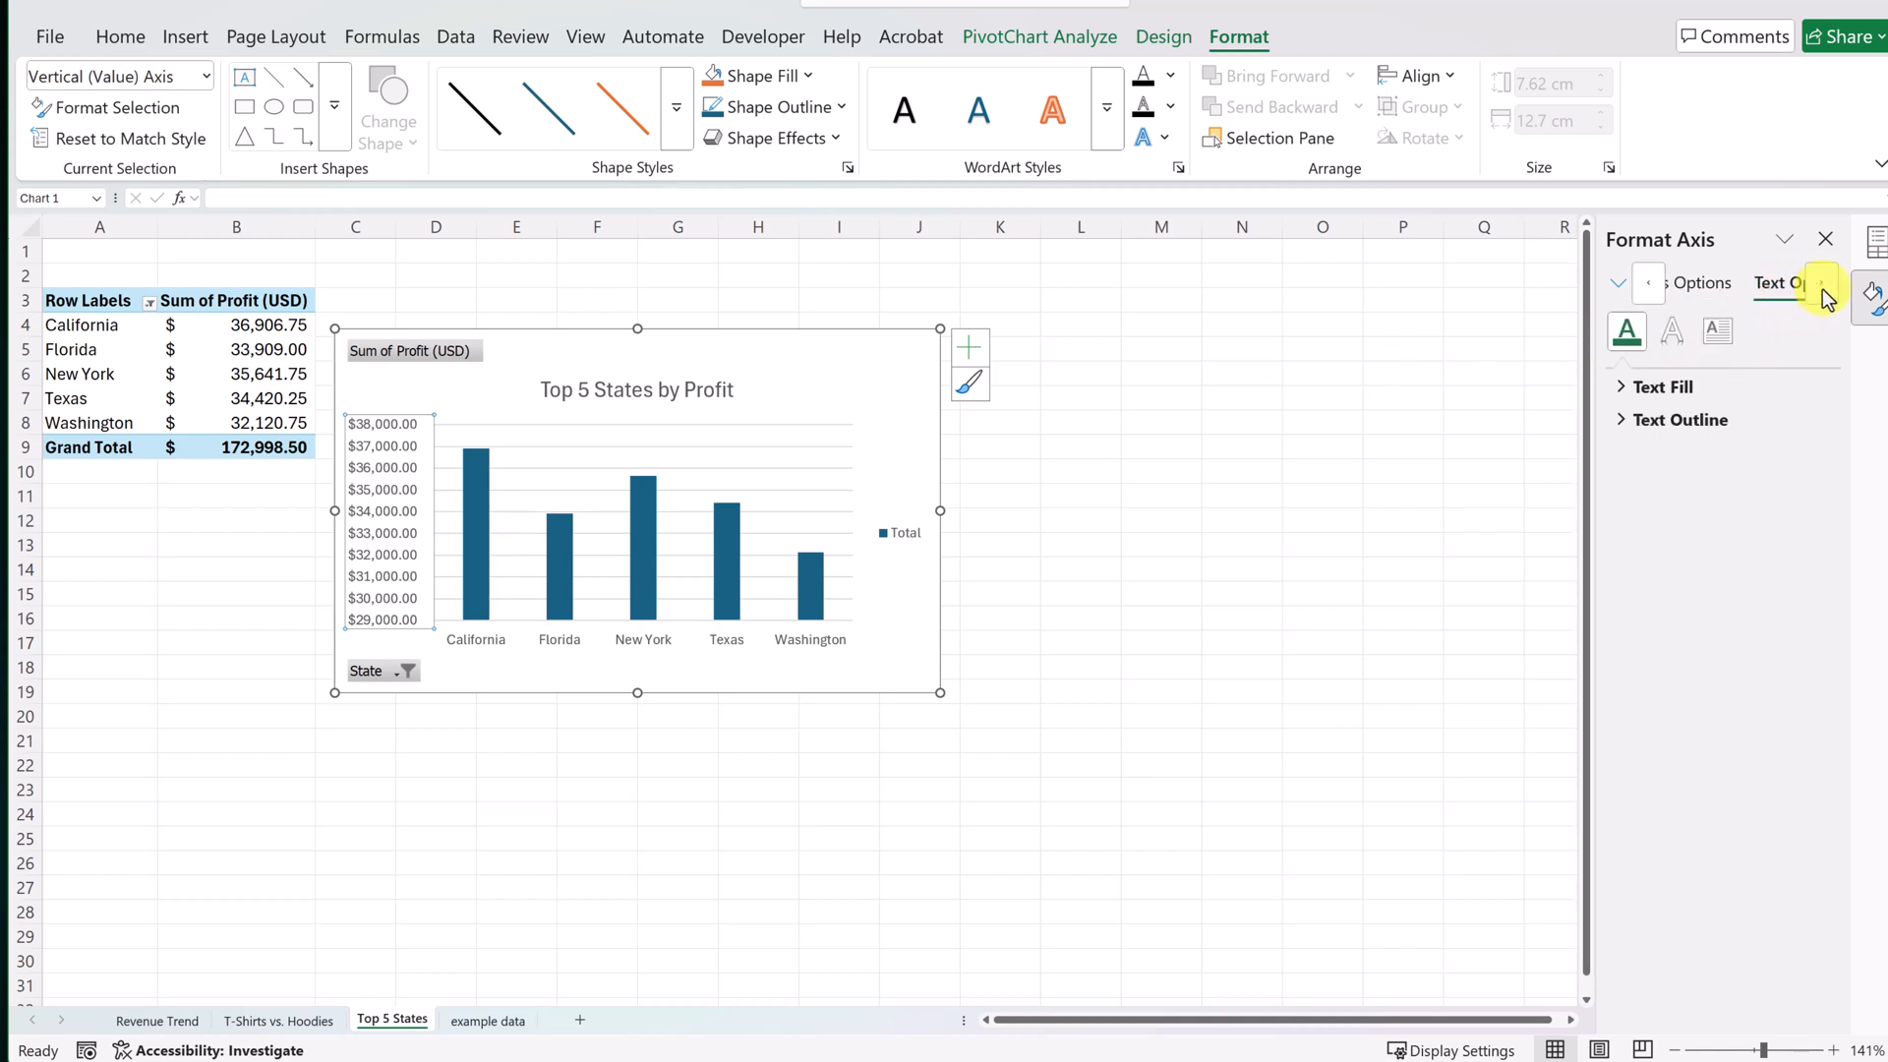
{"action": "left_click", "coordinate": [1822, 285]}
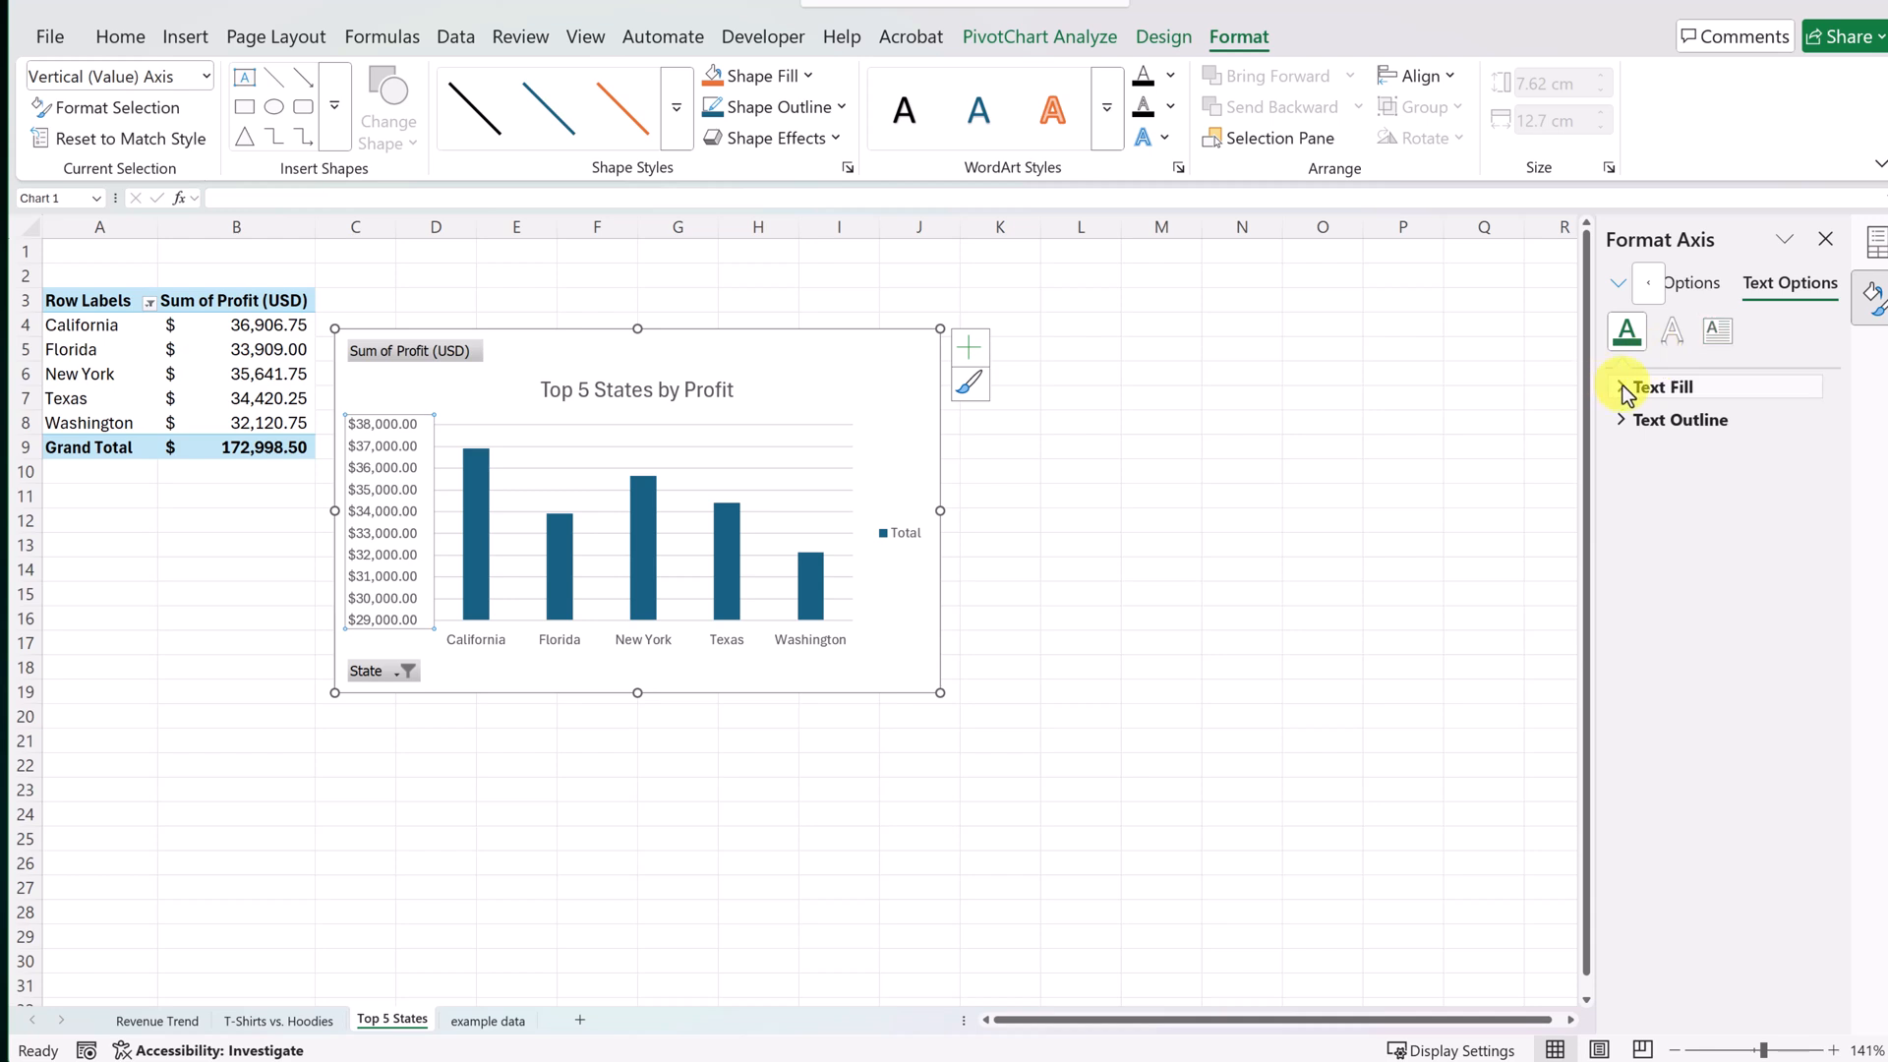
{"action": "left_click", "coordinate": [1687, 287]}
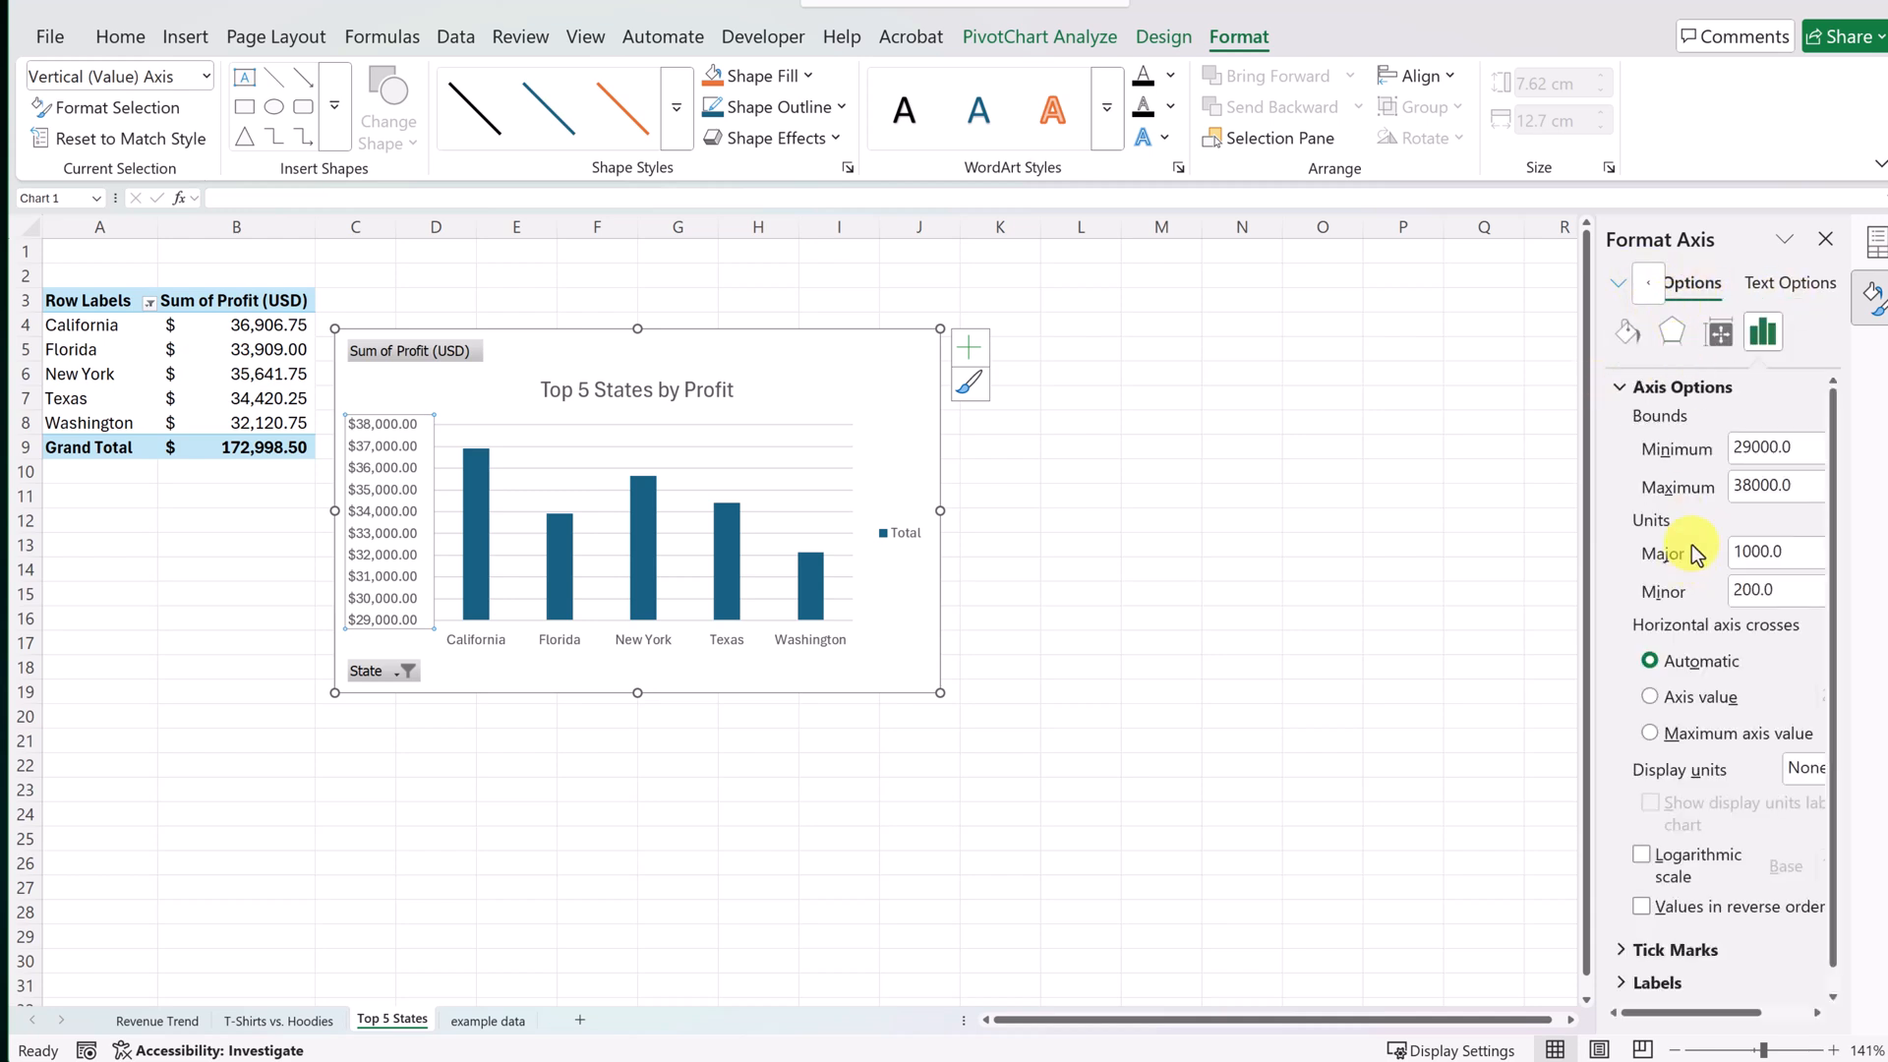
{"action": "left_click", "coordinate": [1755, 587]}
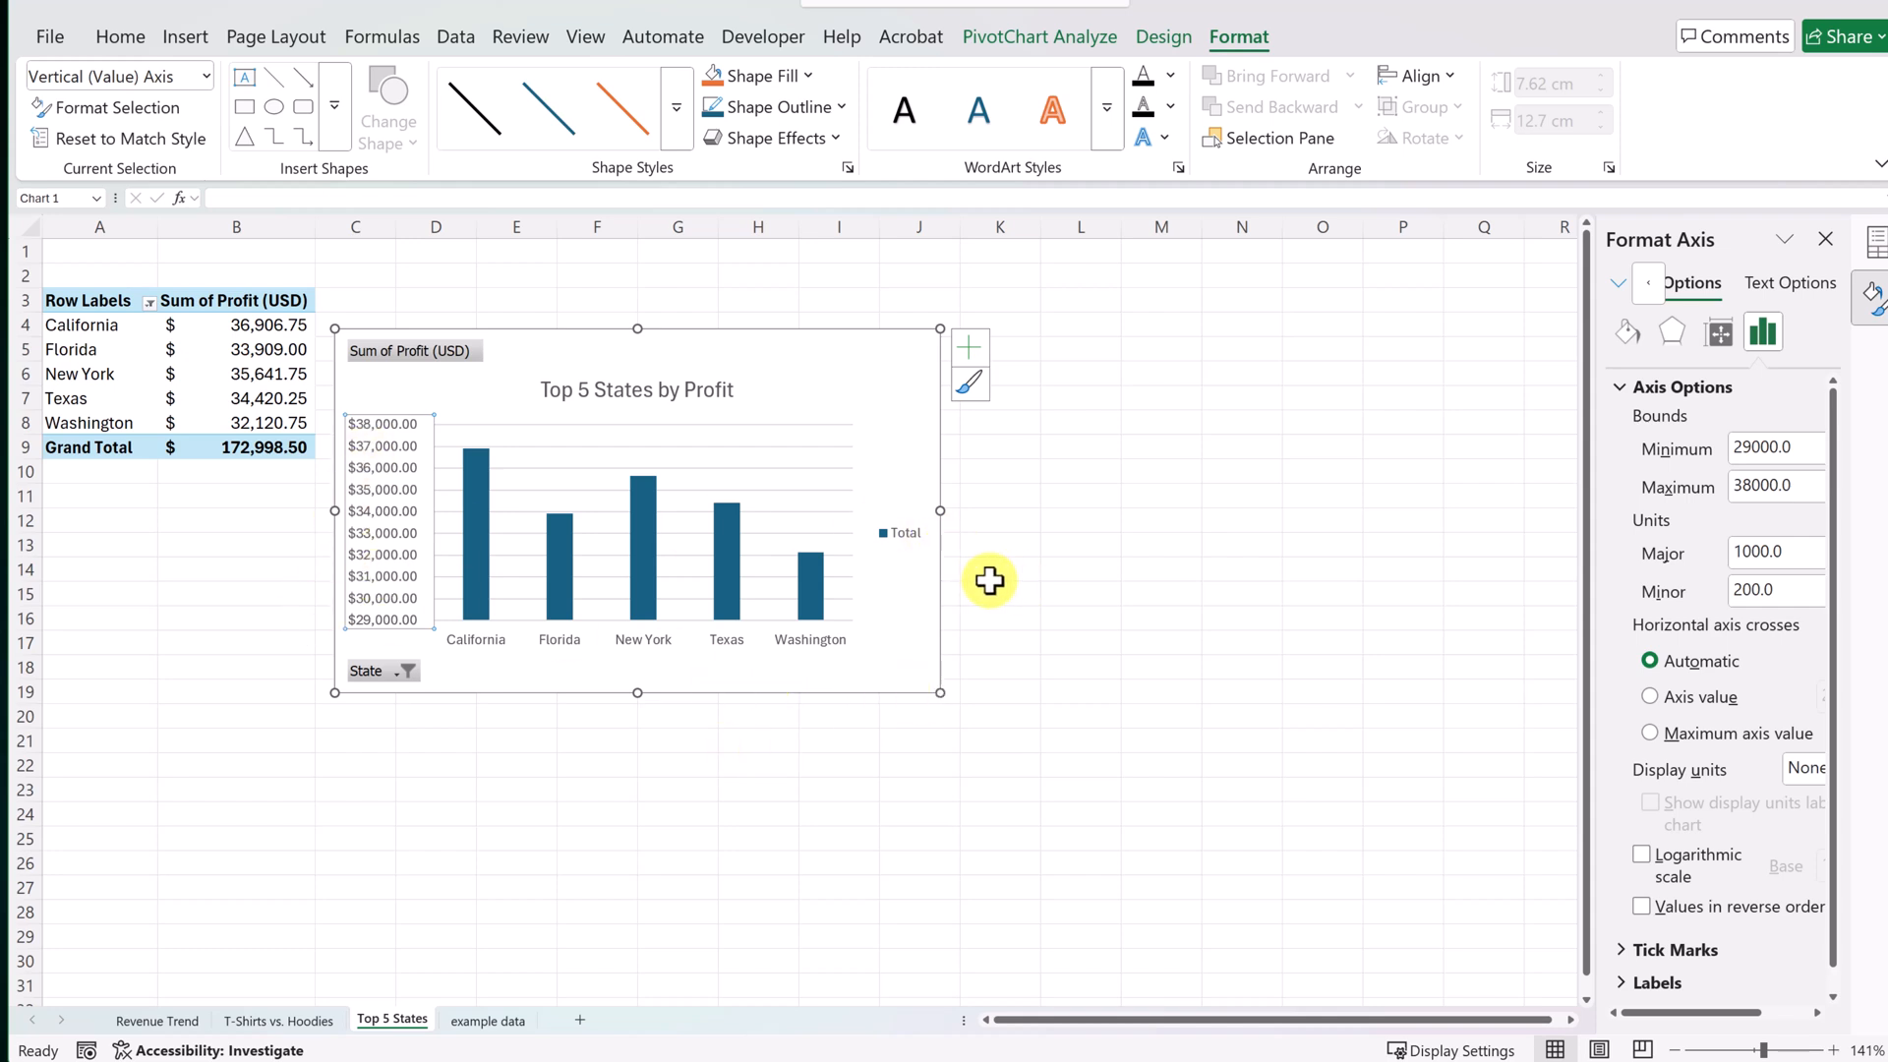
{"action": "left_click_drag", "start_coordinate": [752, 379], "coordinate": [765, 360]}
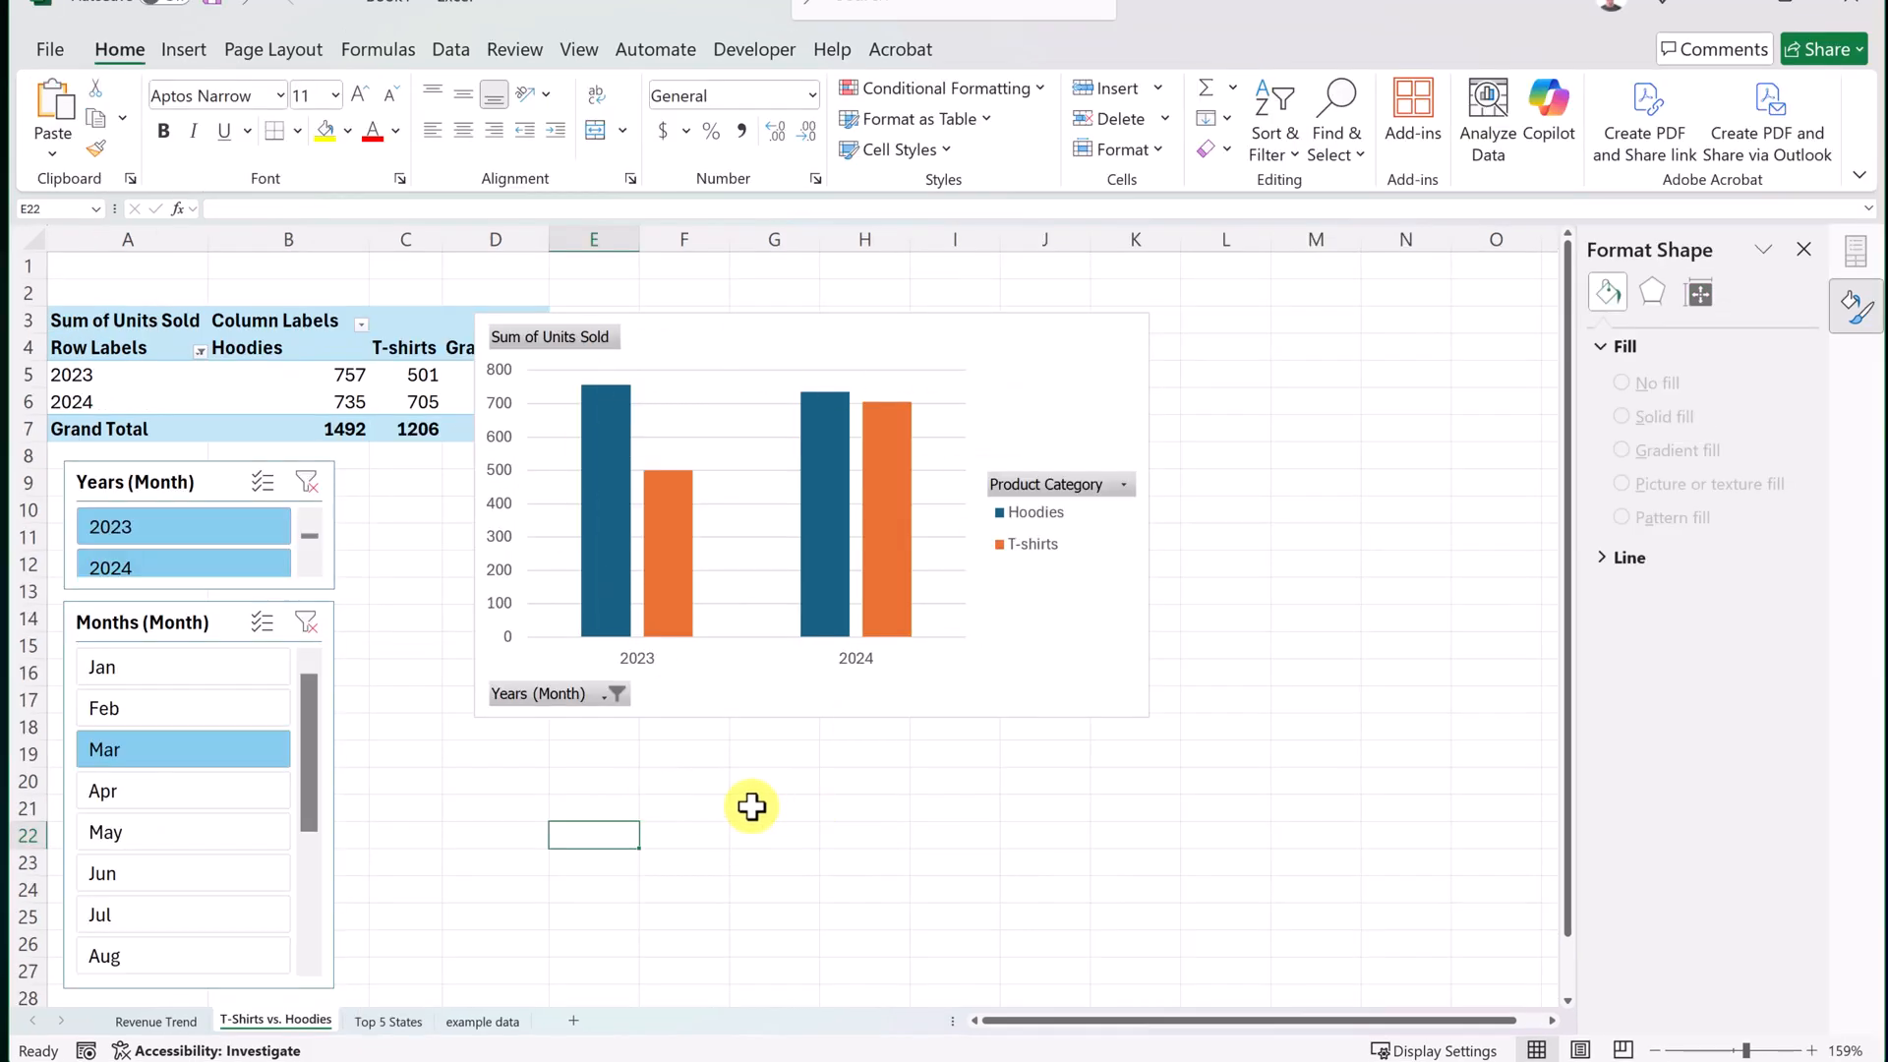
Insert a Product Category slicer for the T-Shirts vs. Hoodies PivotTable and place it beside the Months (Month) slicer.
{"action": "left_click", "coordinate": [425, 798]}
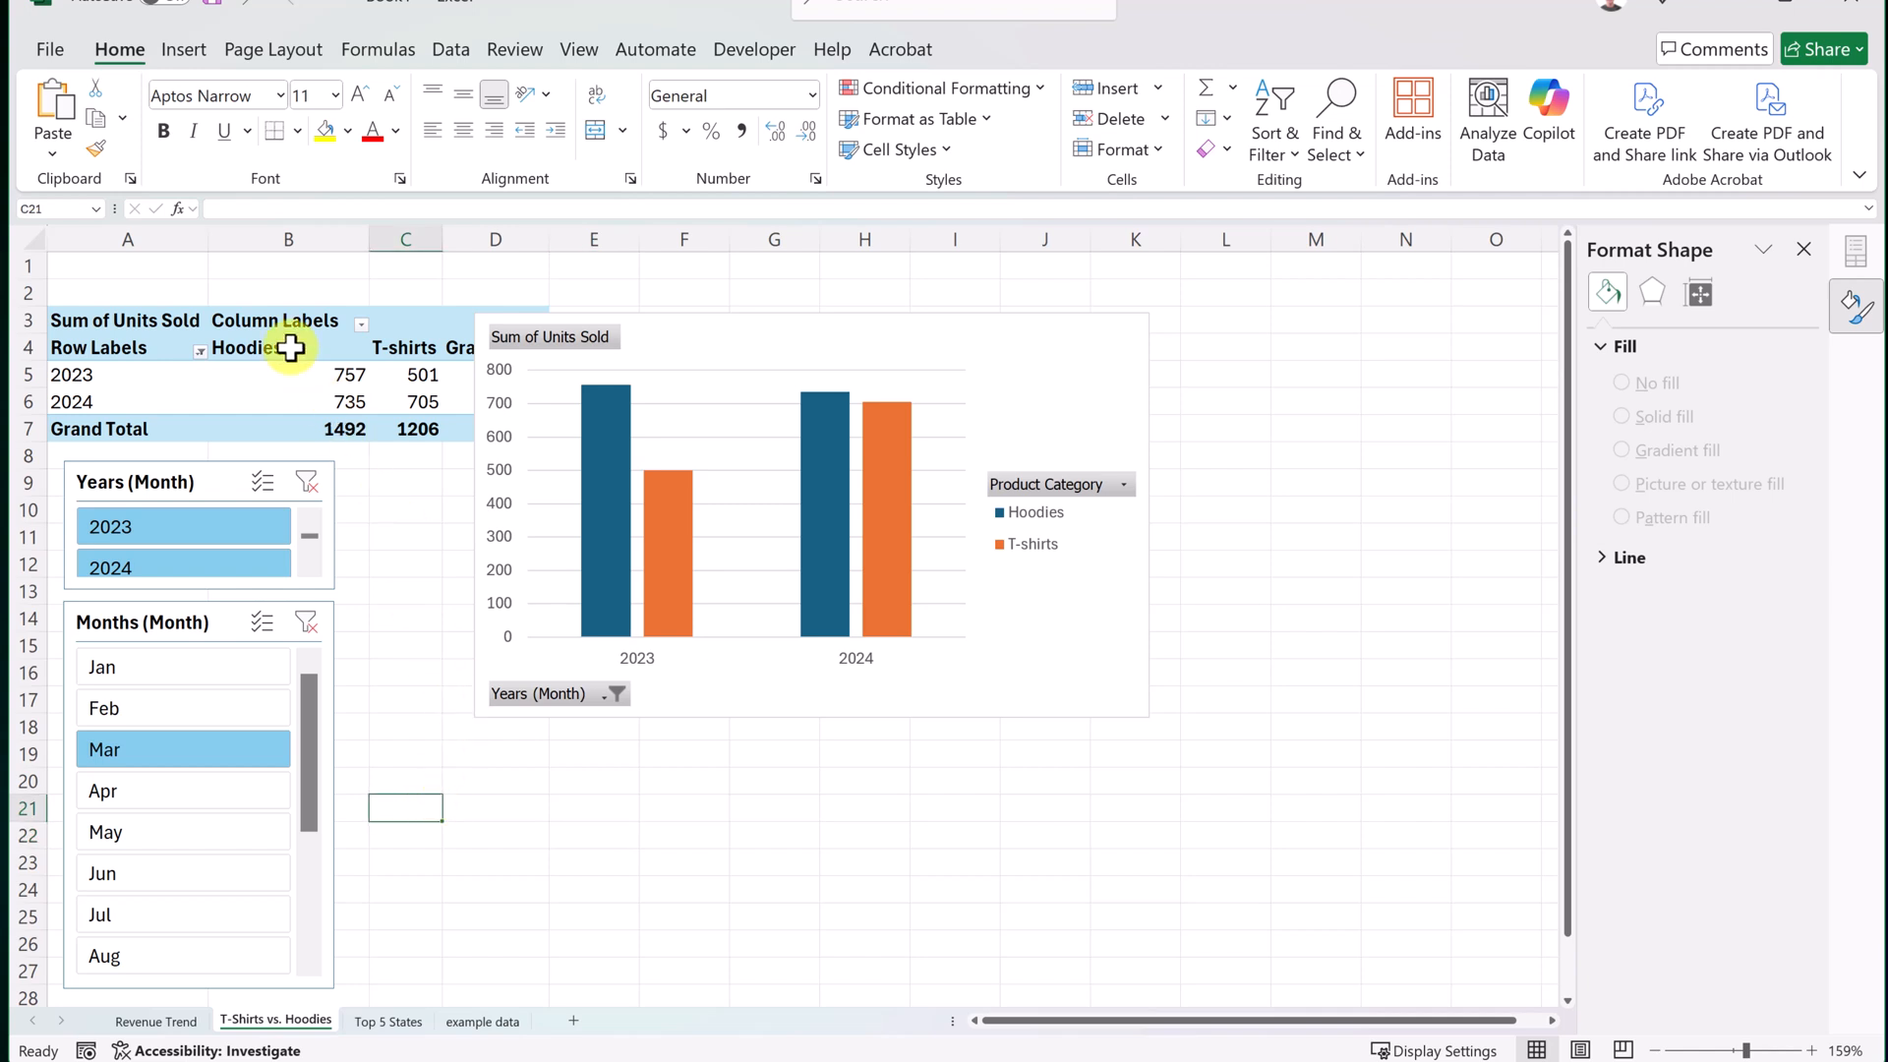
{"action": "left_click", "coordinate": [287, 376]}
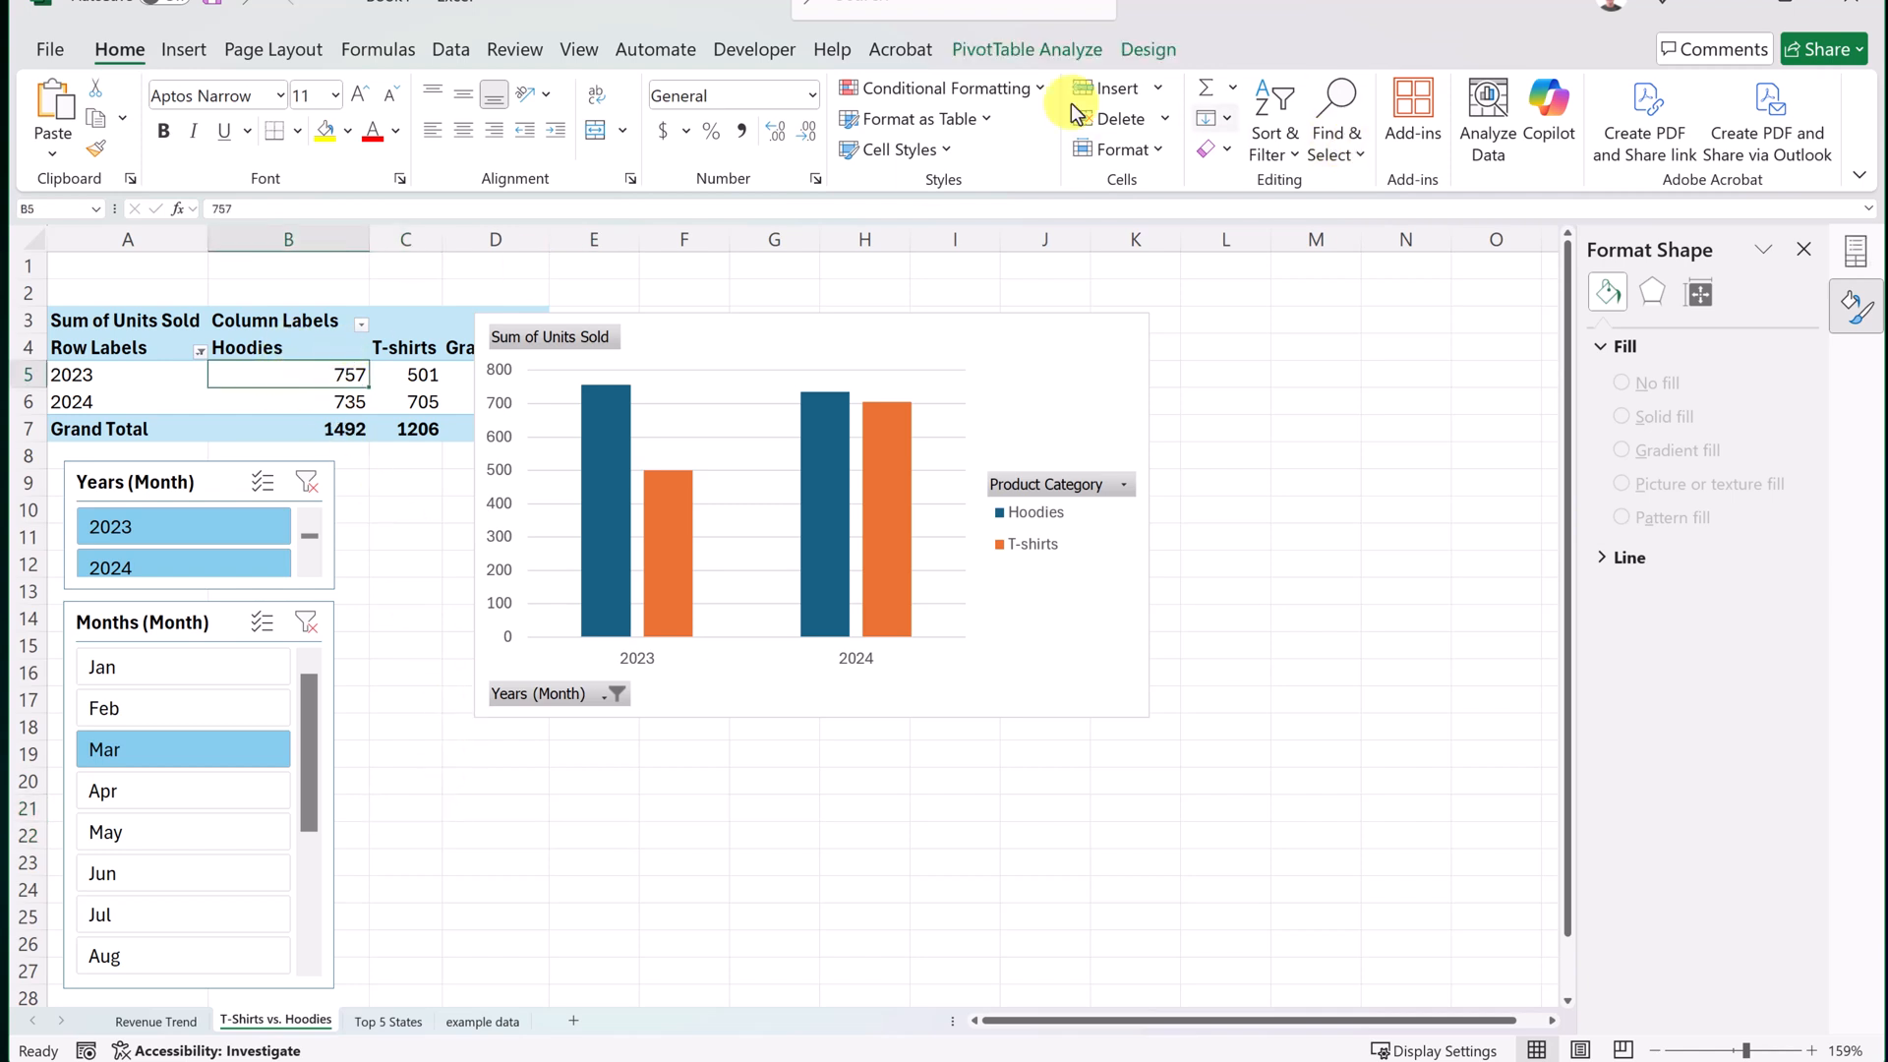
{"action": "left_click", "coordinate": [1026, 49]}
{"action": "left_click", "coordinate": [596, 116]}
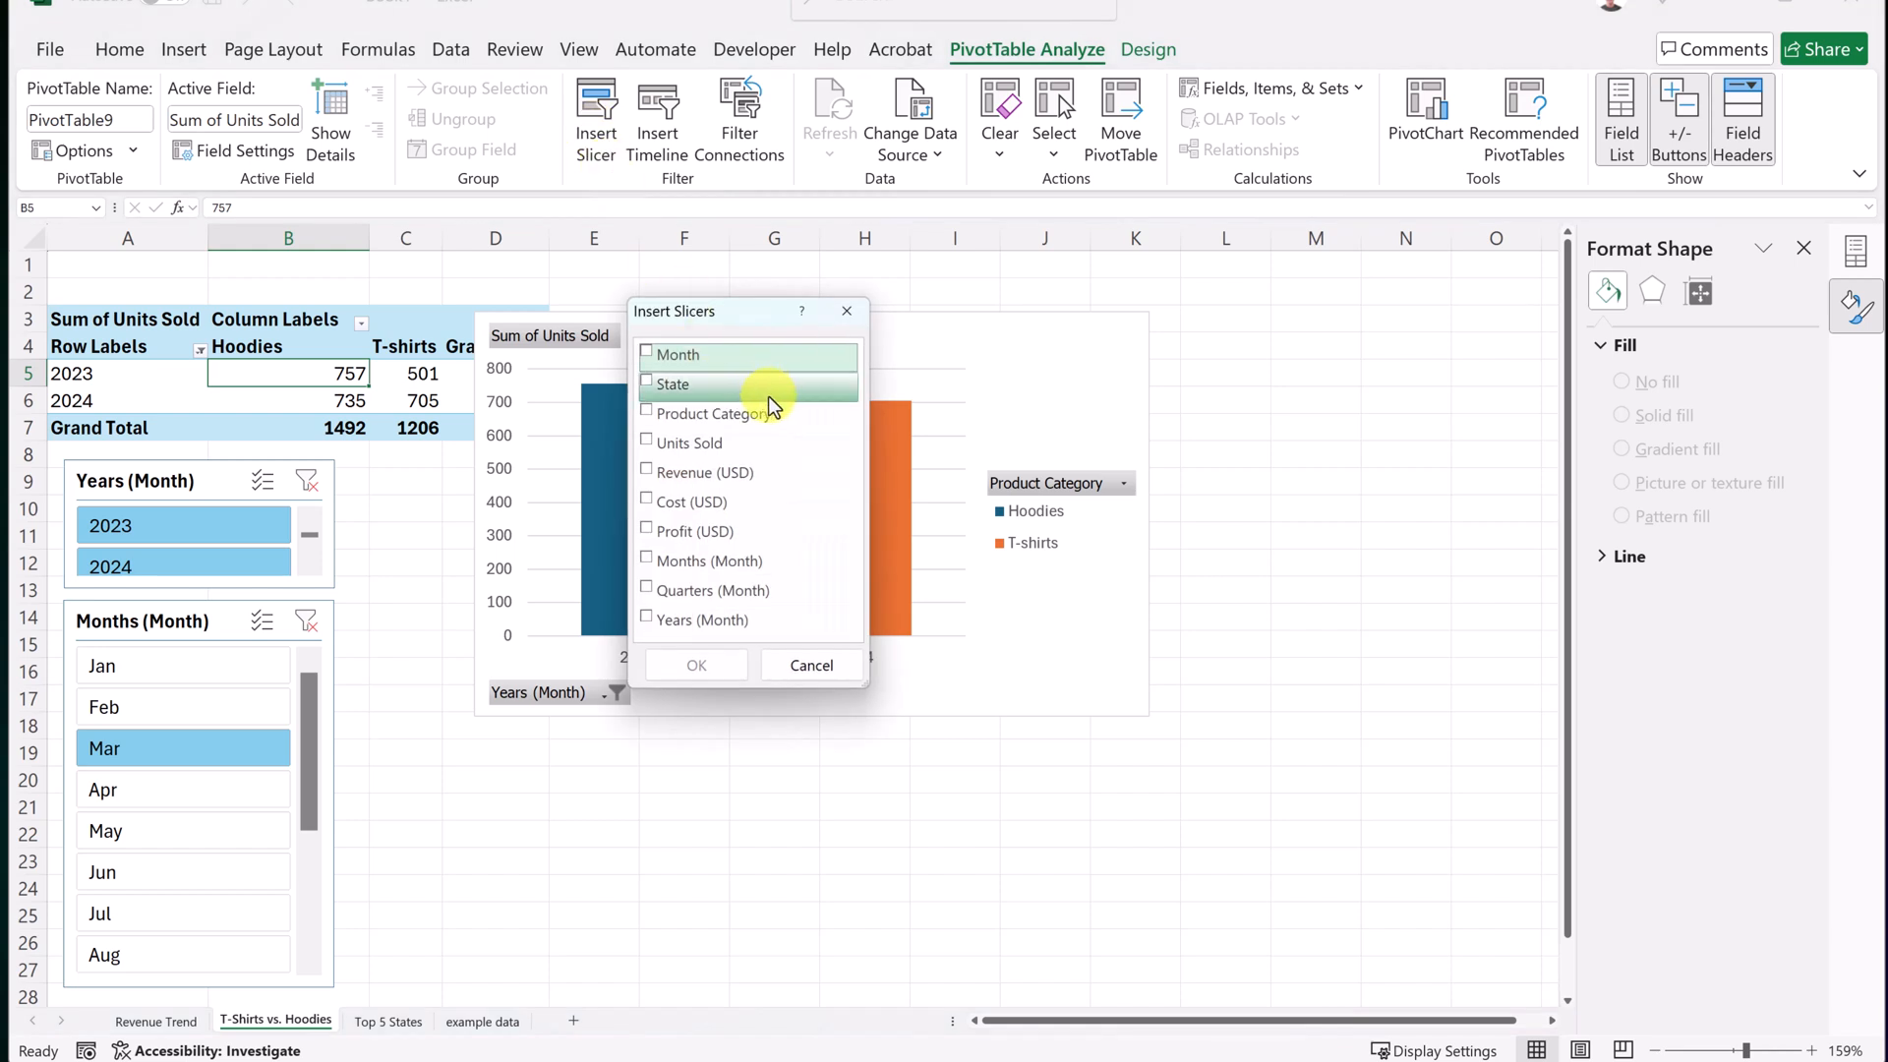
{"action": "left_click", "coordinate": [735, 413]}
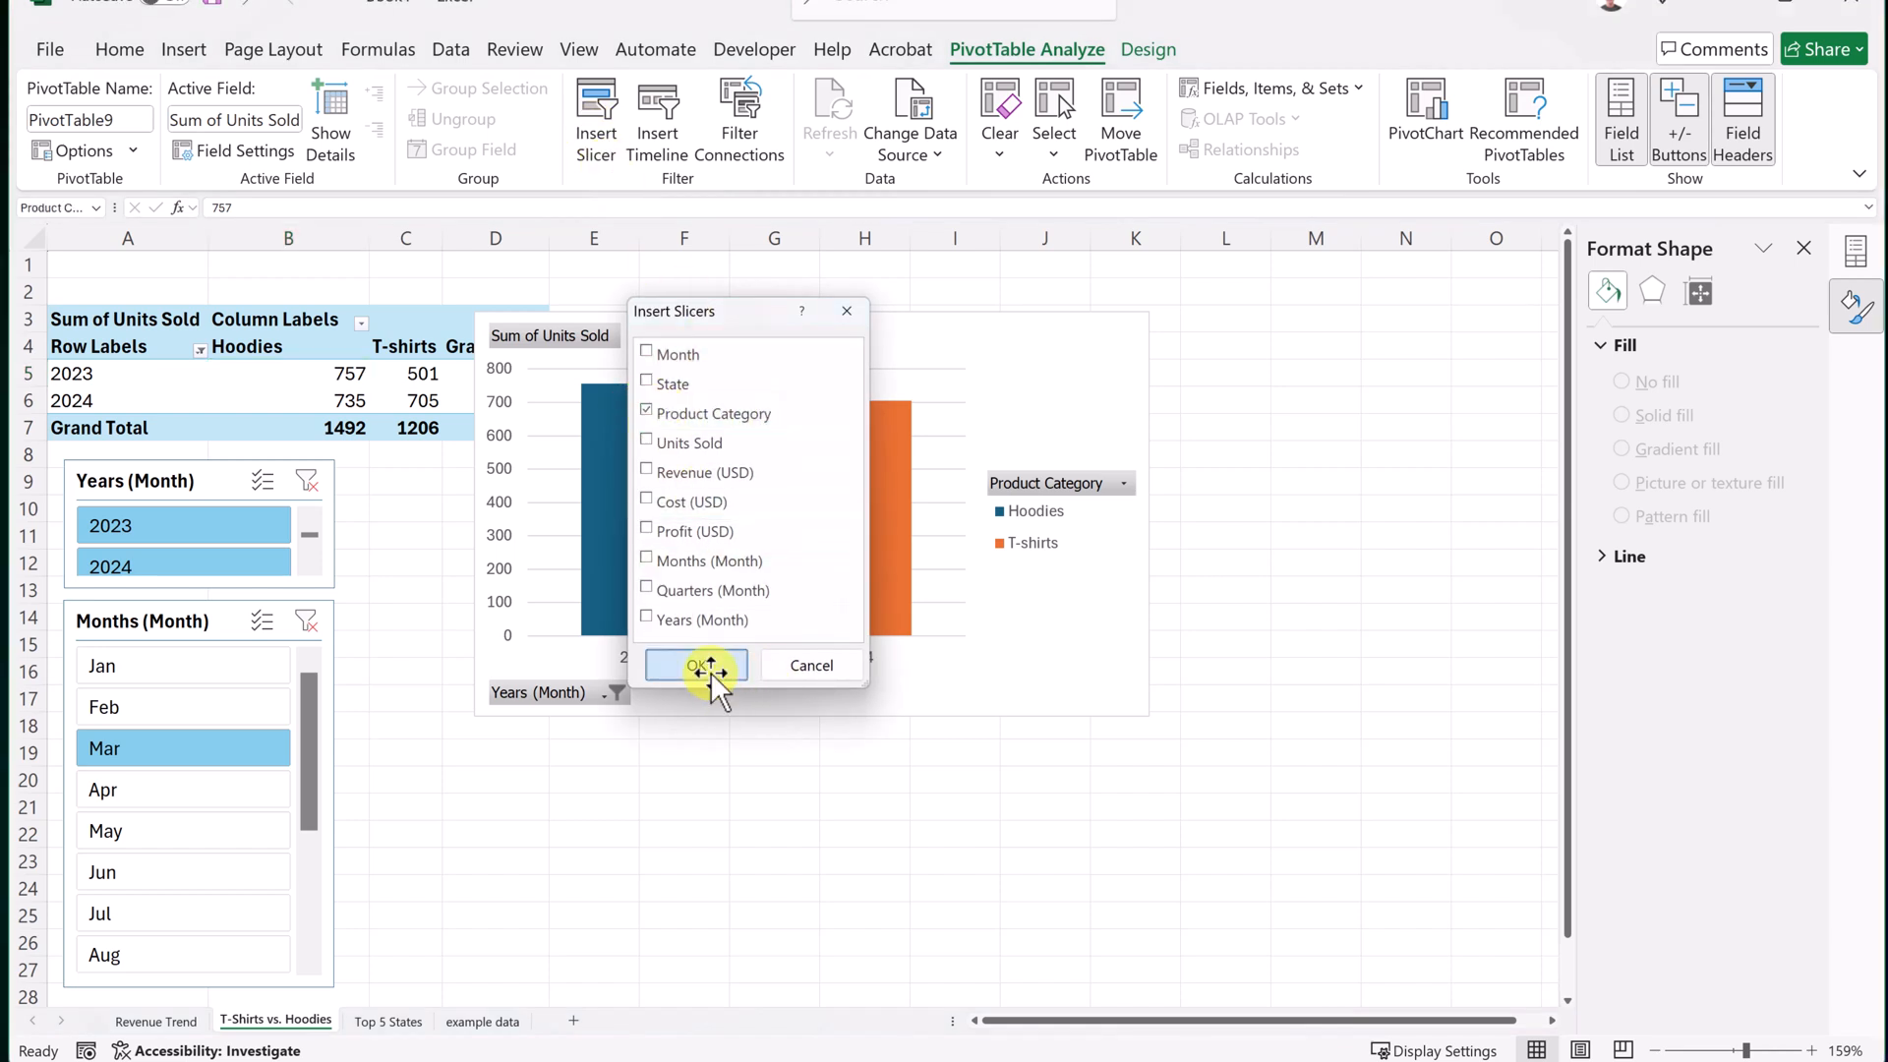
{"action": "left_click", "coordinate": [707, 669]}
{"action": "left_click_drag", "start_coordinate": [821, 834], "coordinate": [826, 574]}
{"action": "left_click_drag", "start_coordinate": [694, 493], "coordinate": [357, 598]}
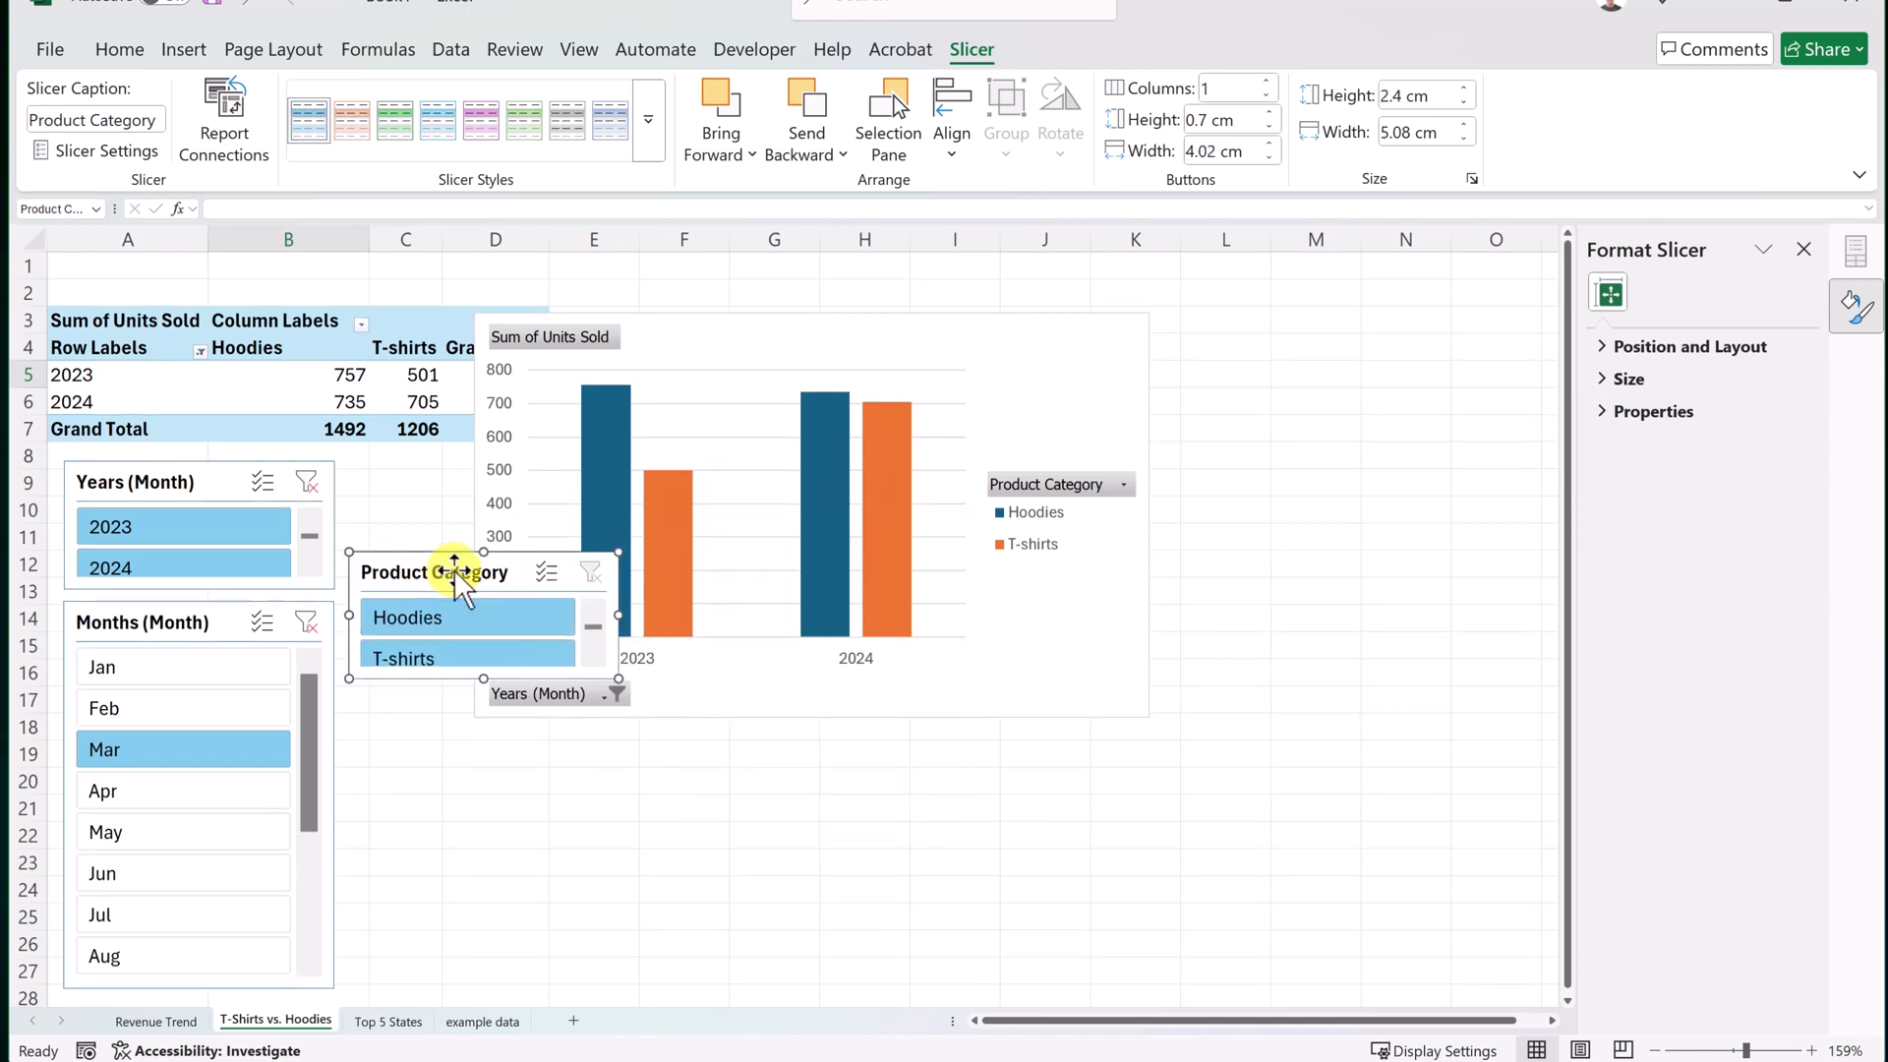
{"action": "left_click", "coordinate": [623, 805]}
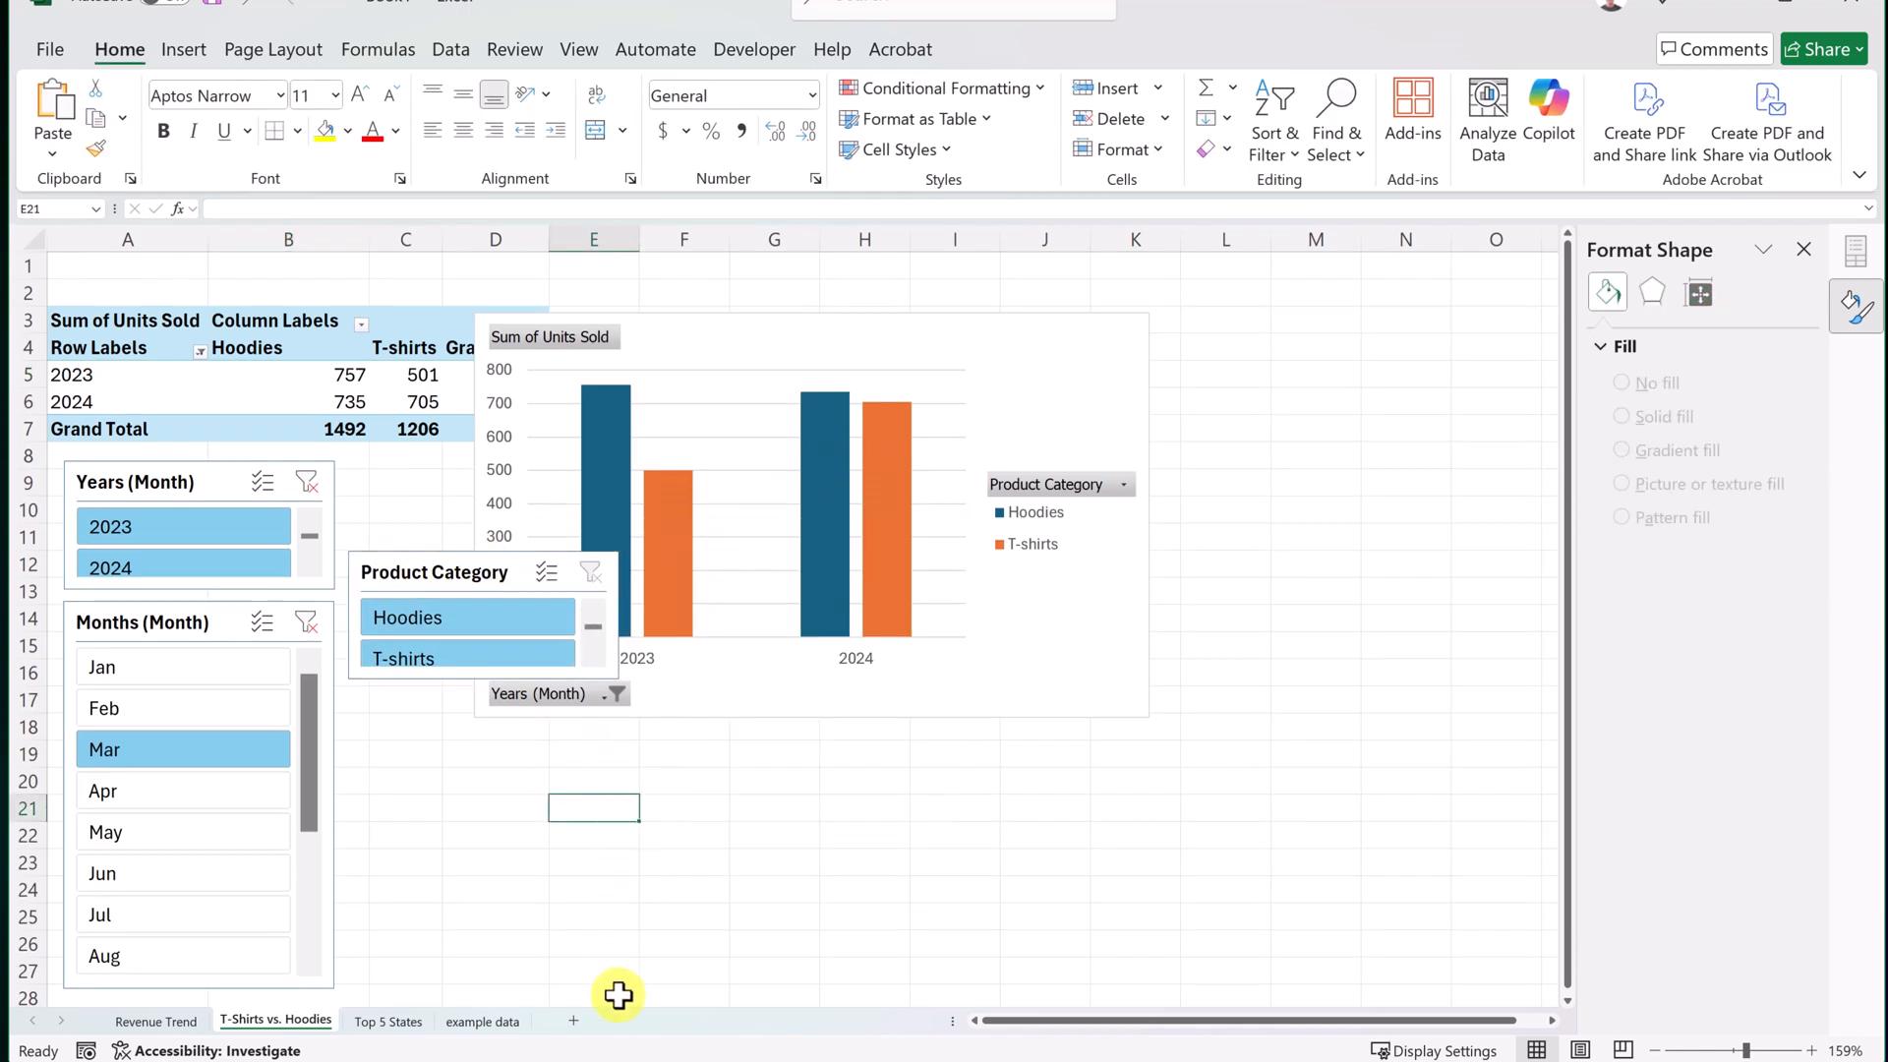
Add a new worksheet, name it "Dashboard", and place it before all other sheets.
{"action": "left_click", "coordinate": [508, 1028]}
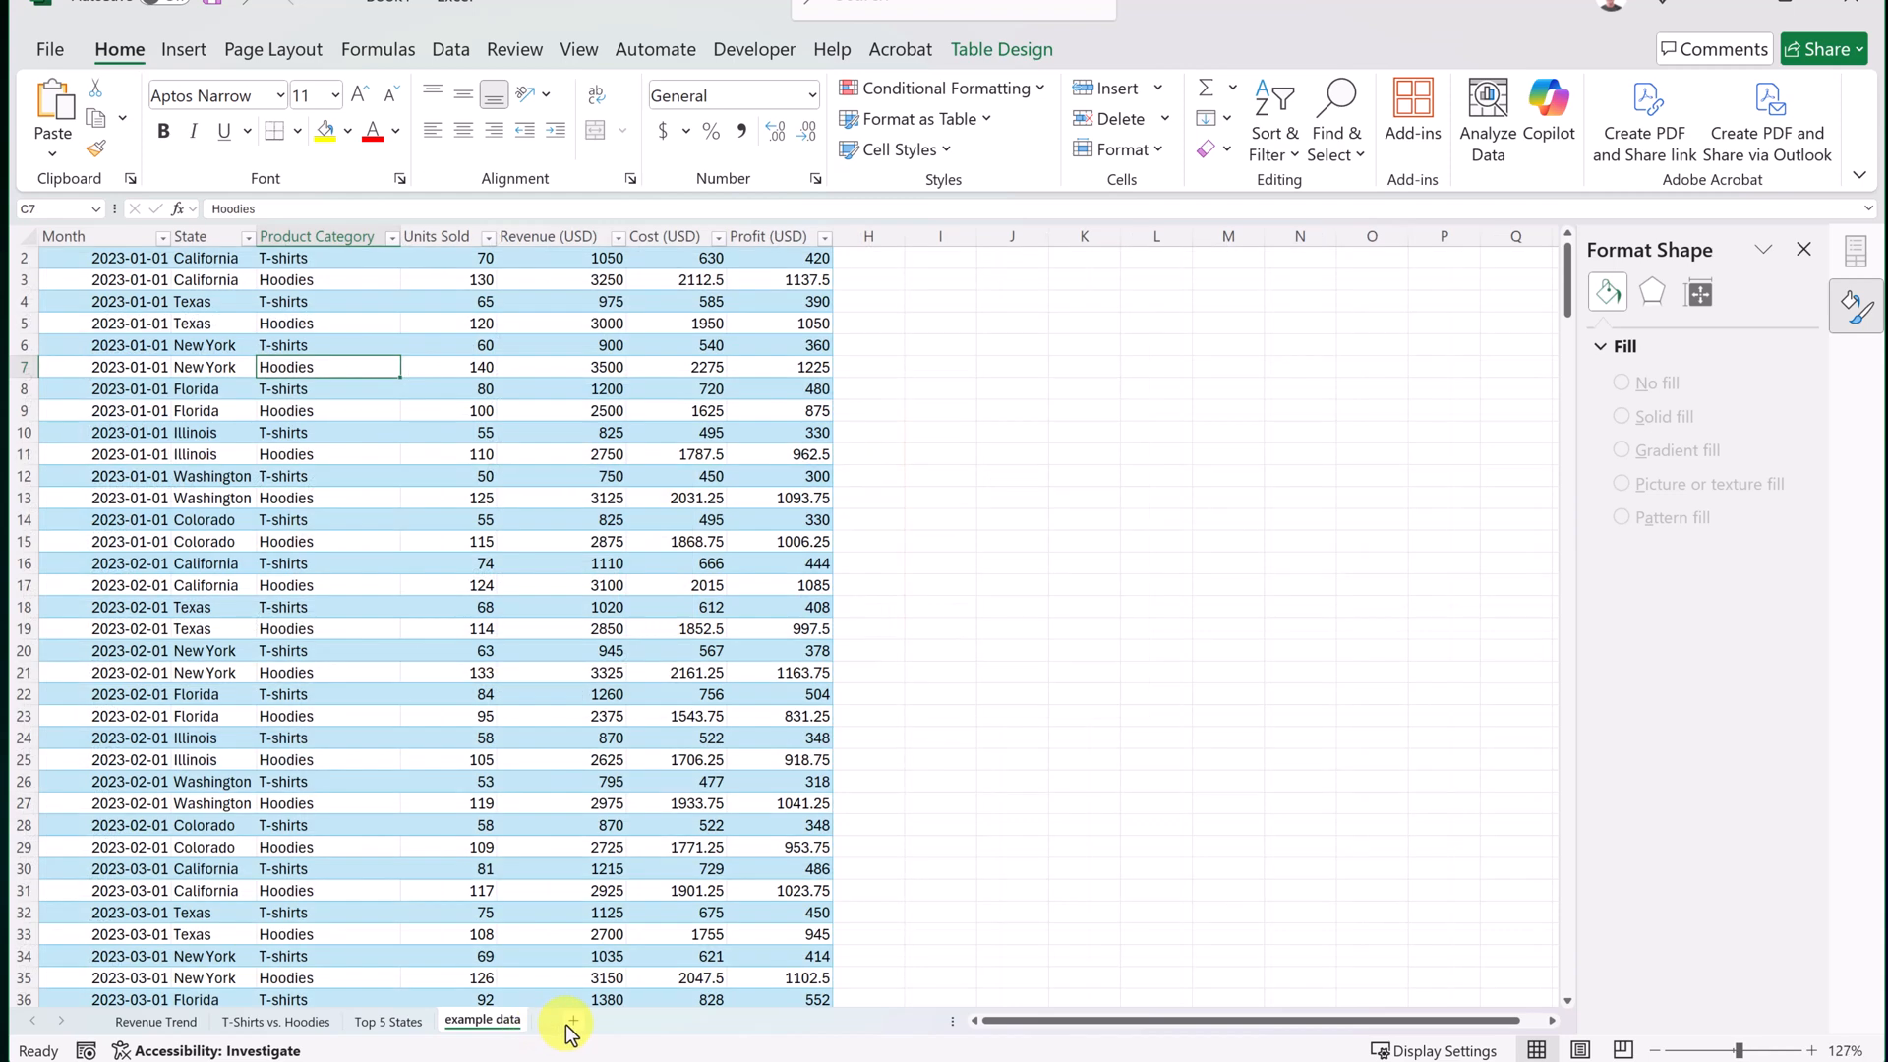
{"action": "left_click", "coordinate": [573, 1020]}
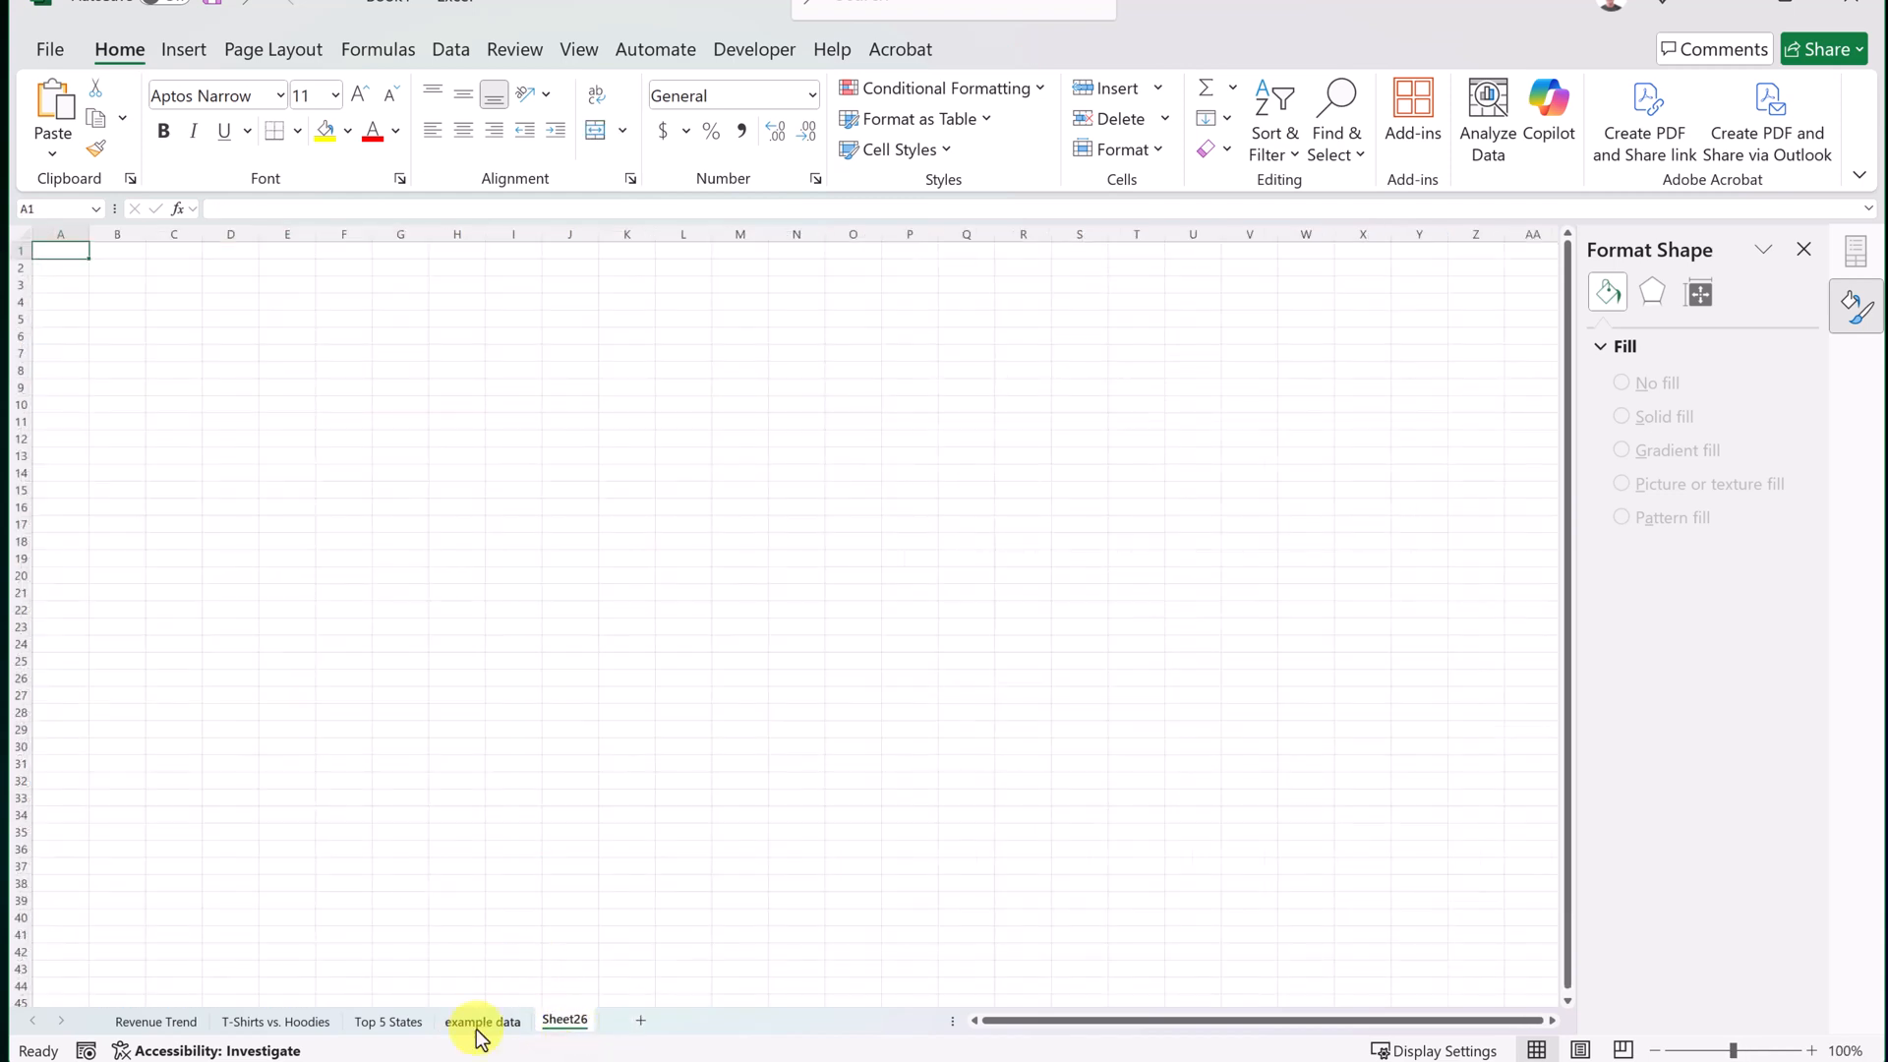
{"action": "double_click", "coordinate": [566, 1020]}
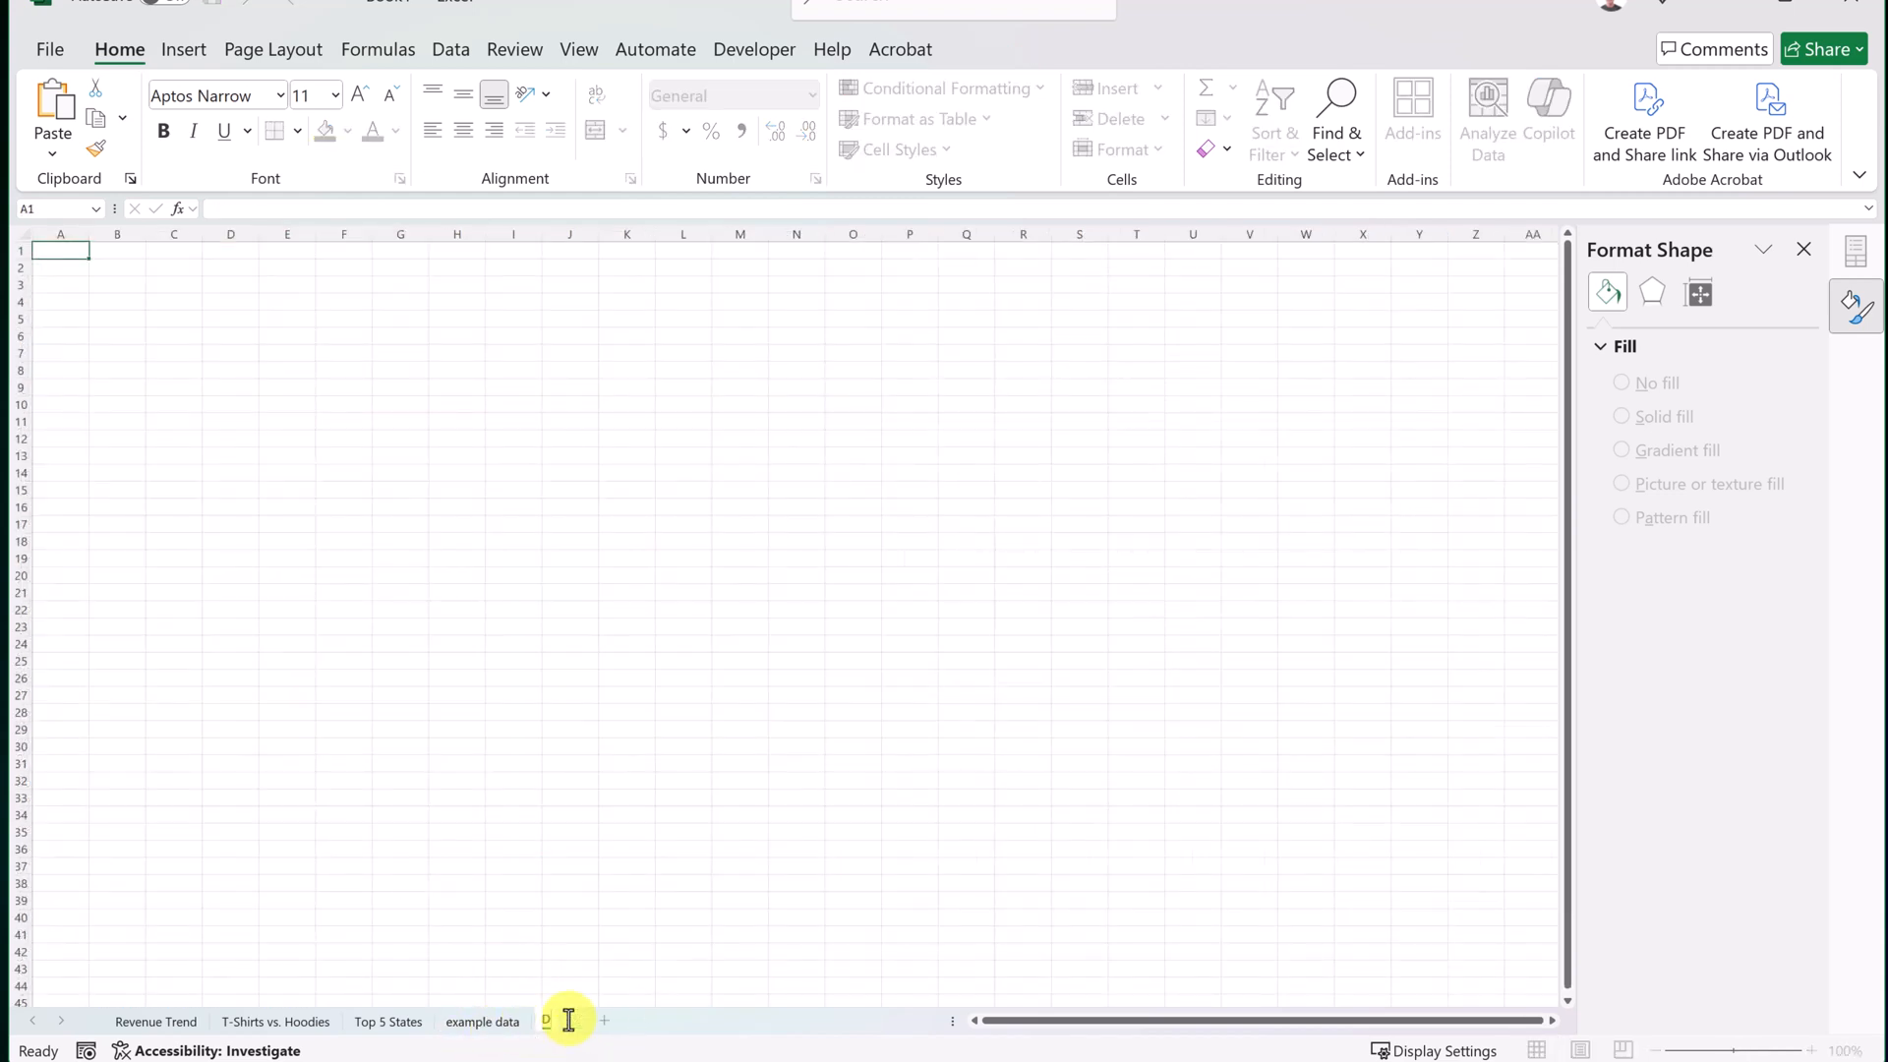
{"action": "type", "text": "Dashboard"}
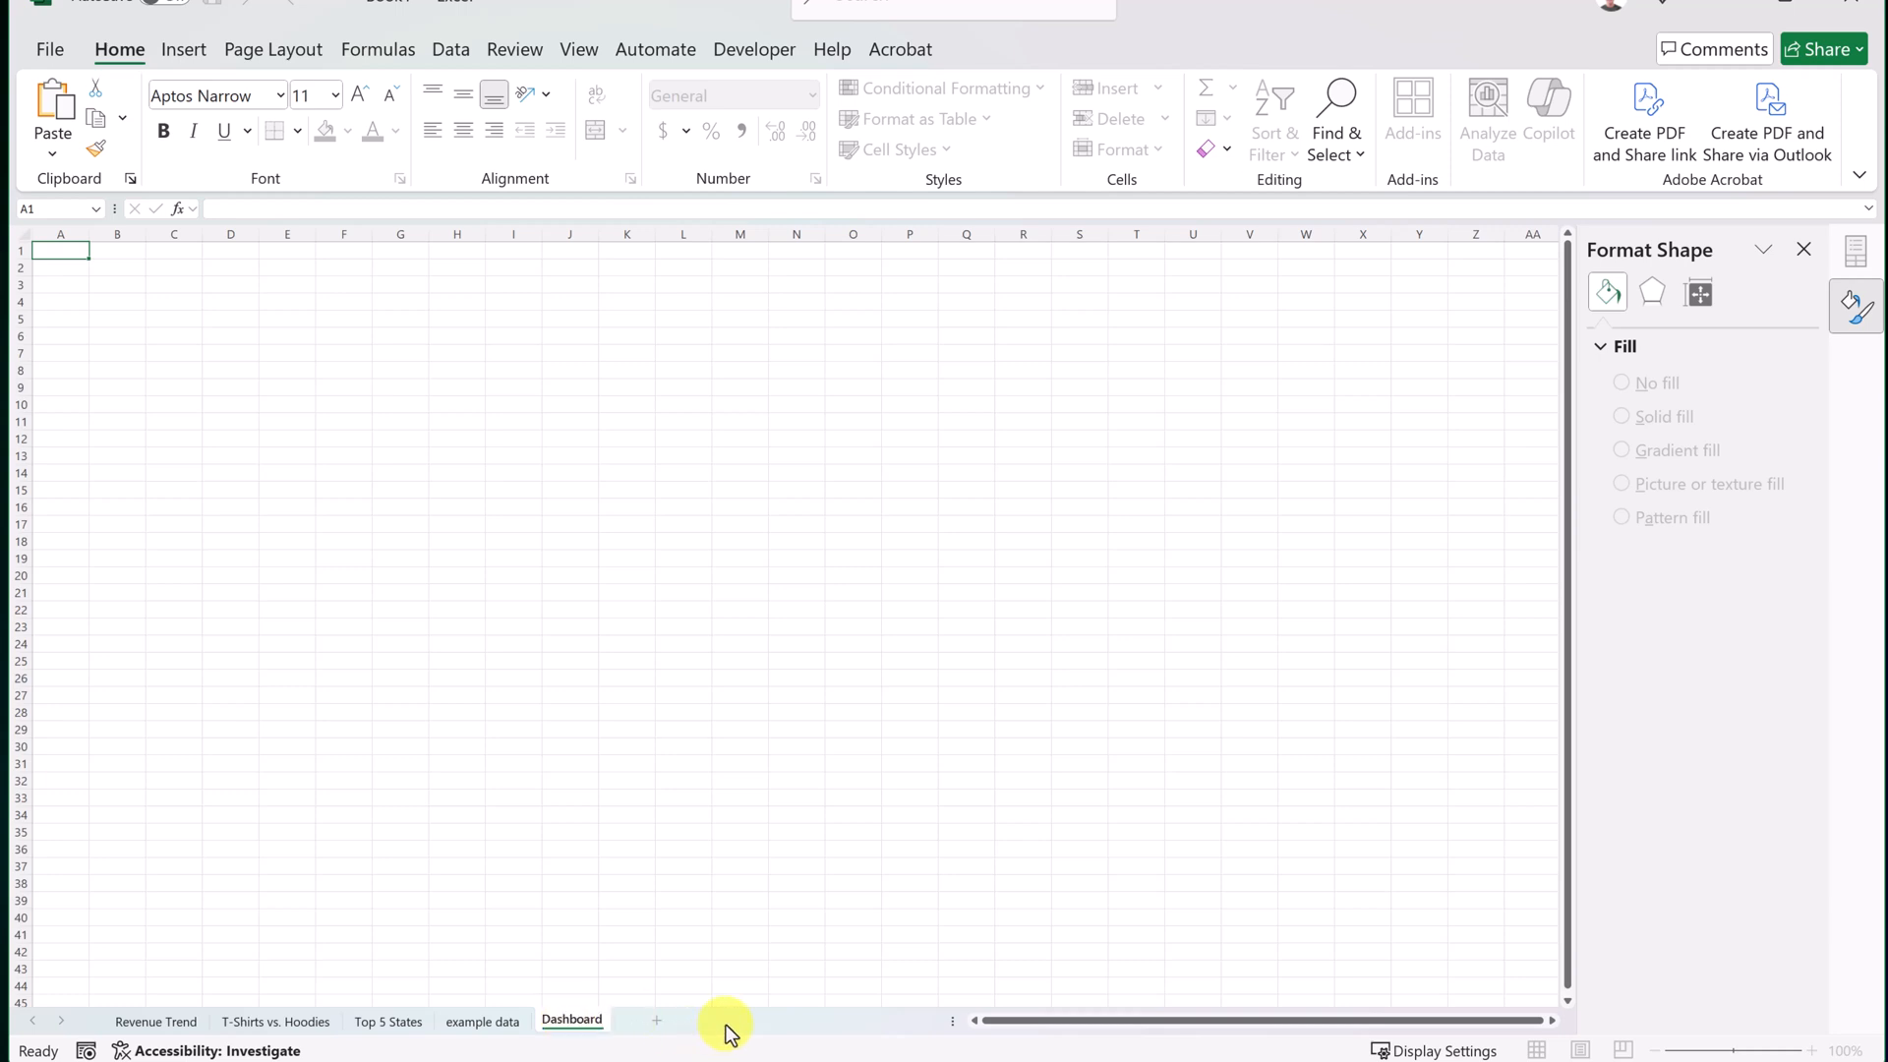
{"action": "key", "text": "Return"}
{"action": "left_click_drag", "start_coordinate": [563, 1025], "coordinate": [136, 1026]}
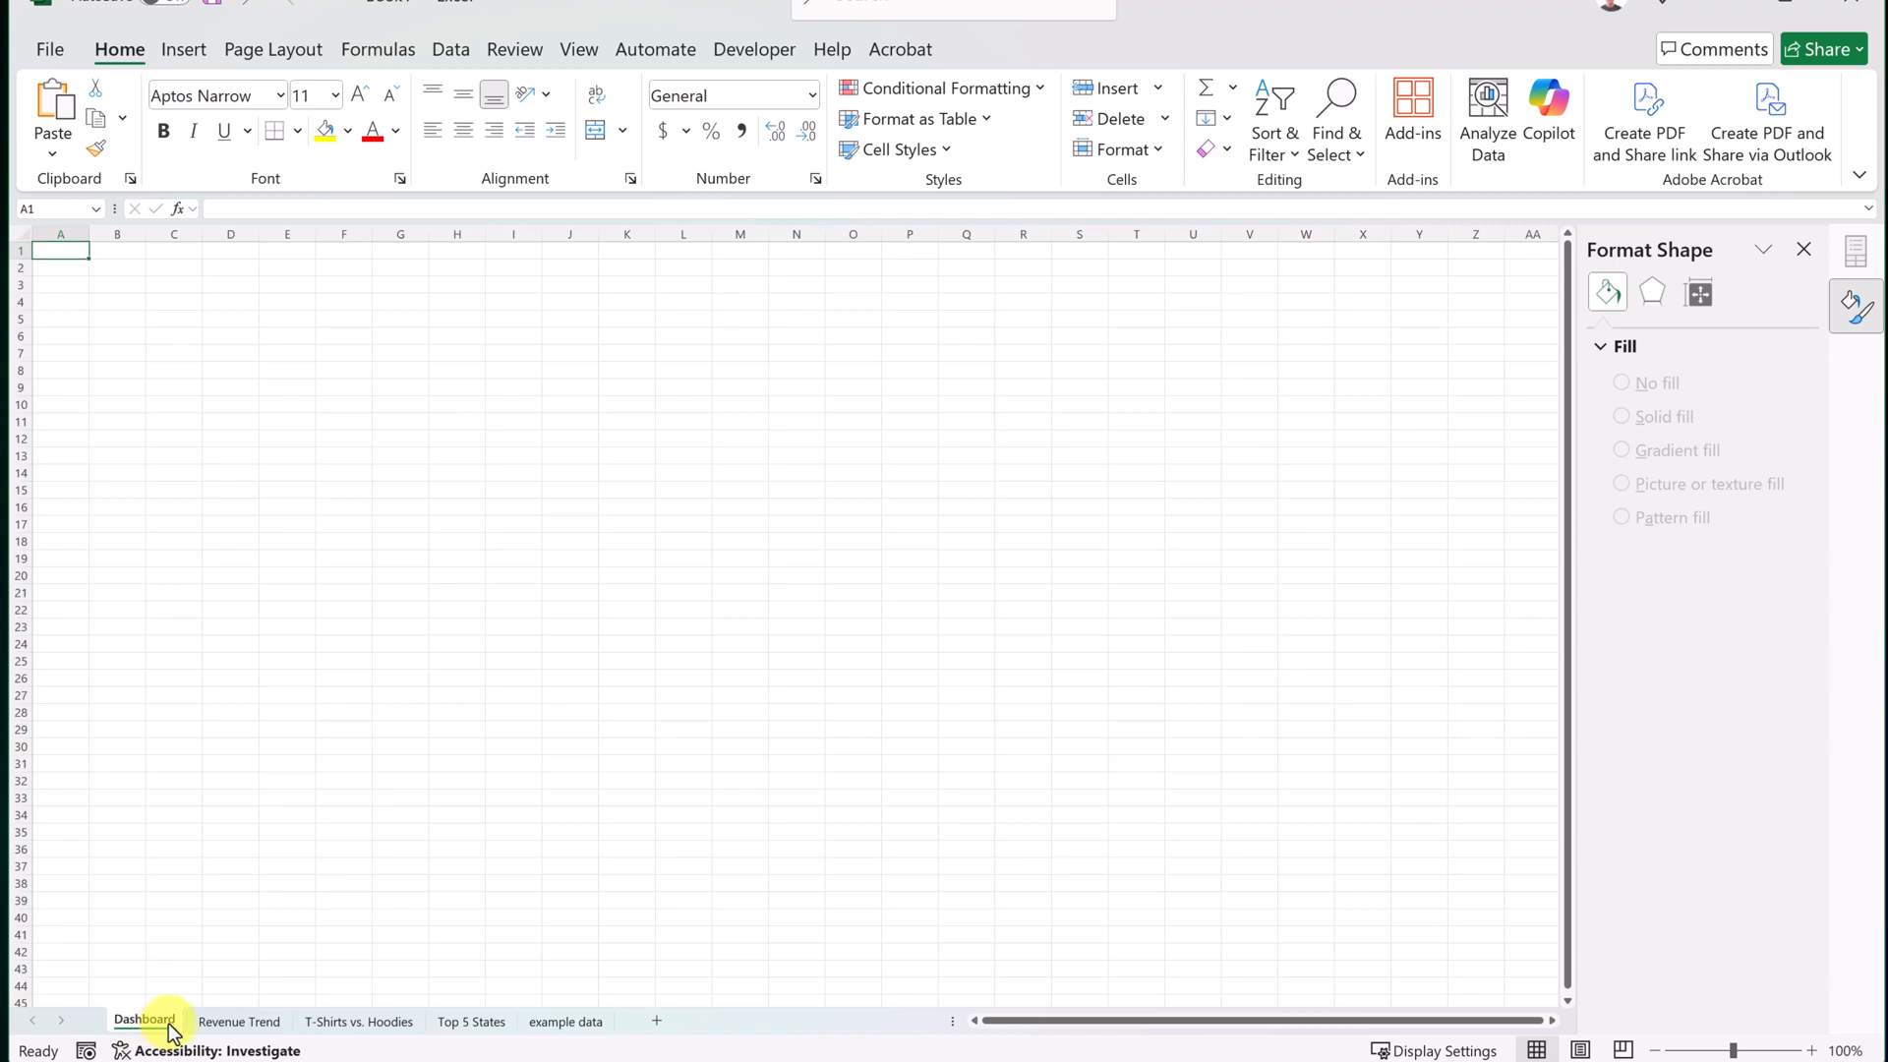
Cut the revenue line chart and its State slicer from the Revenue Trend sheet and paste them into the Dashboard sheet.
{"action": "left_click", "coordinate": [255, 1024]}
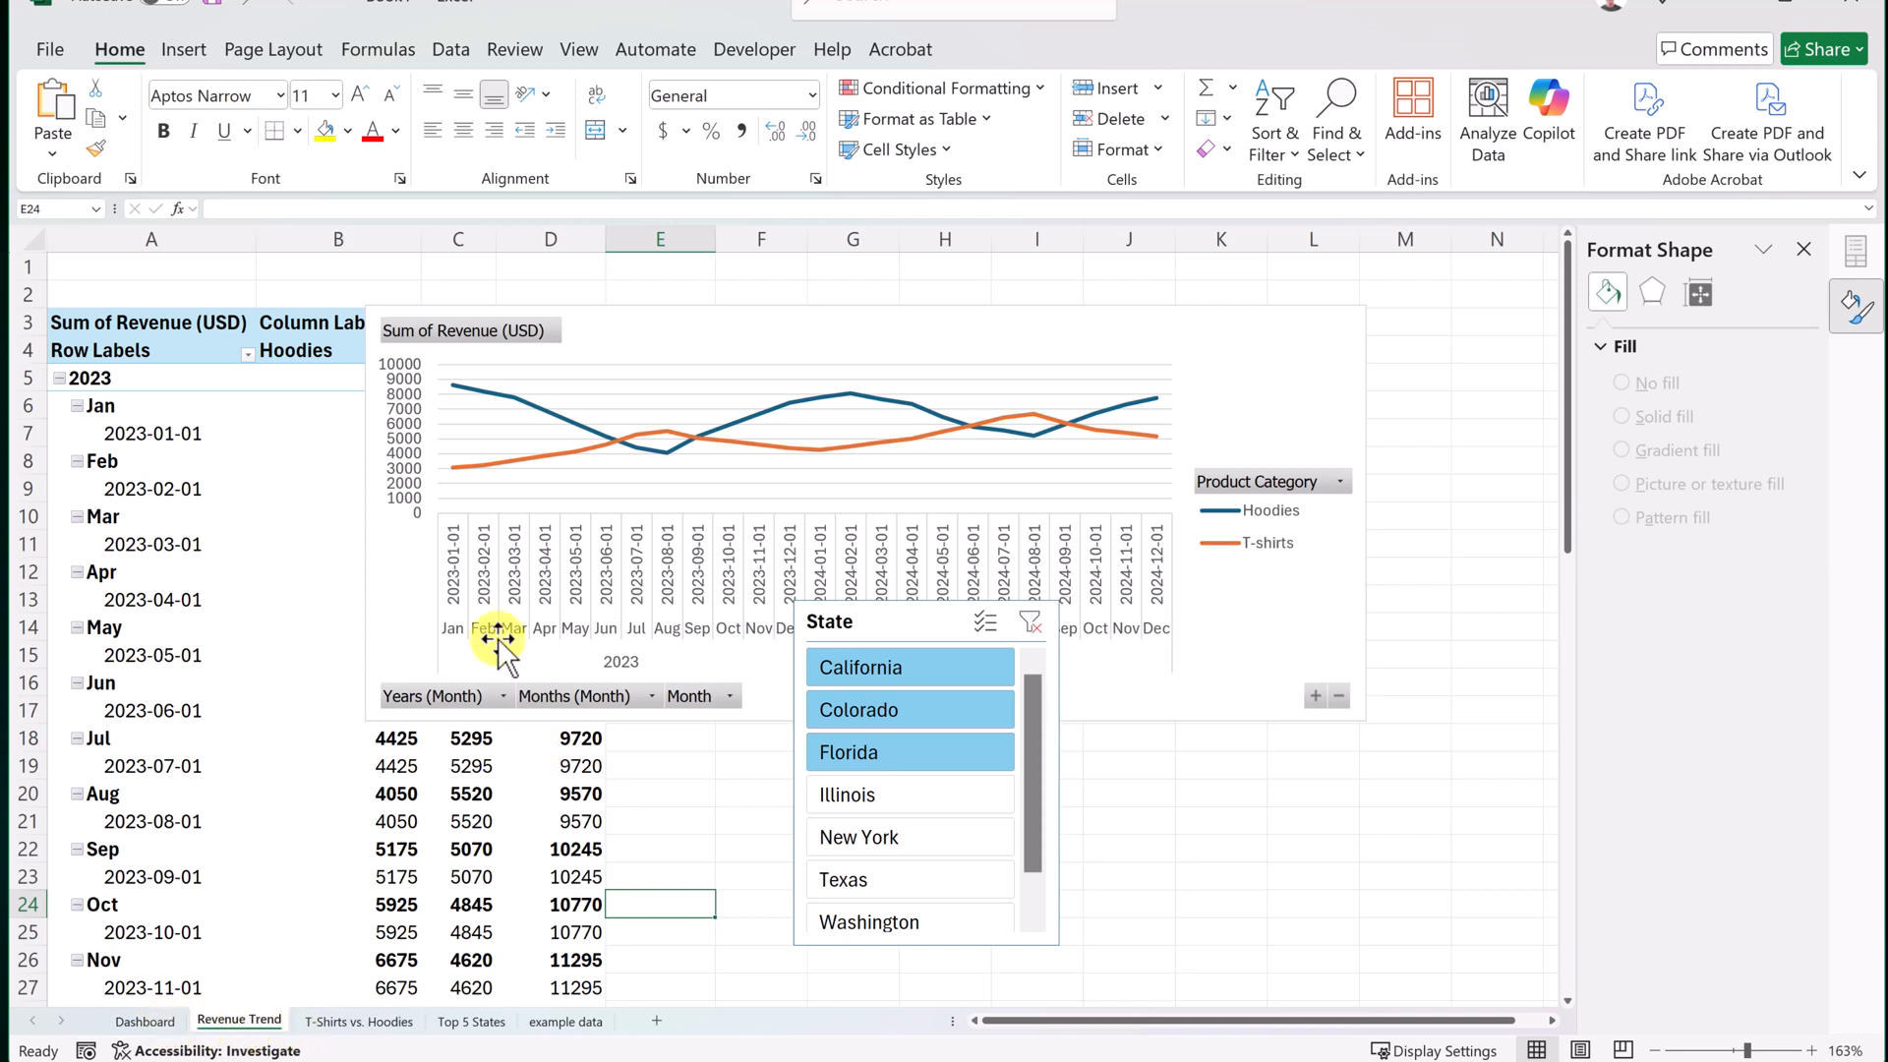
{"action": "left_click", "coordinate": [390, 600]}
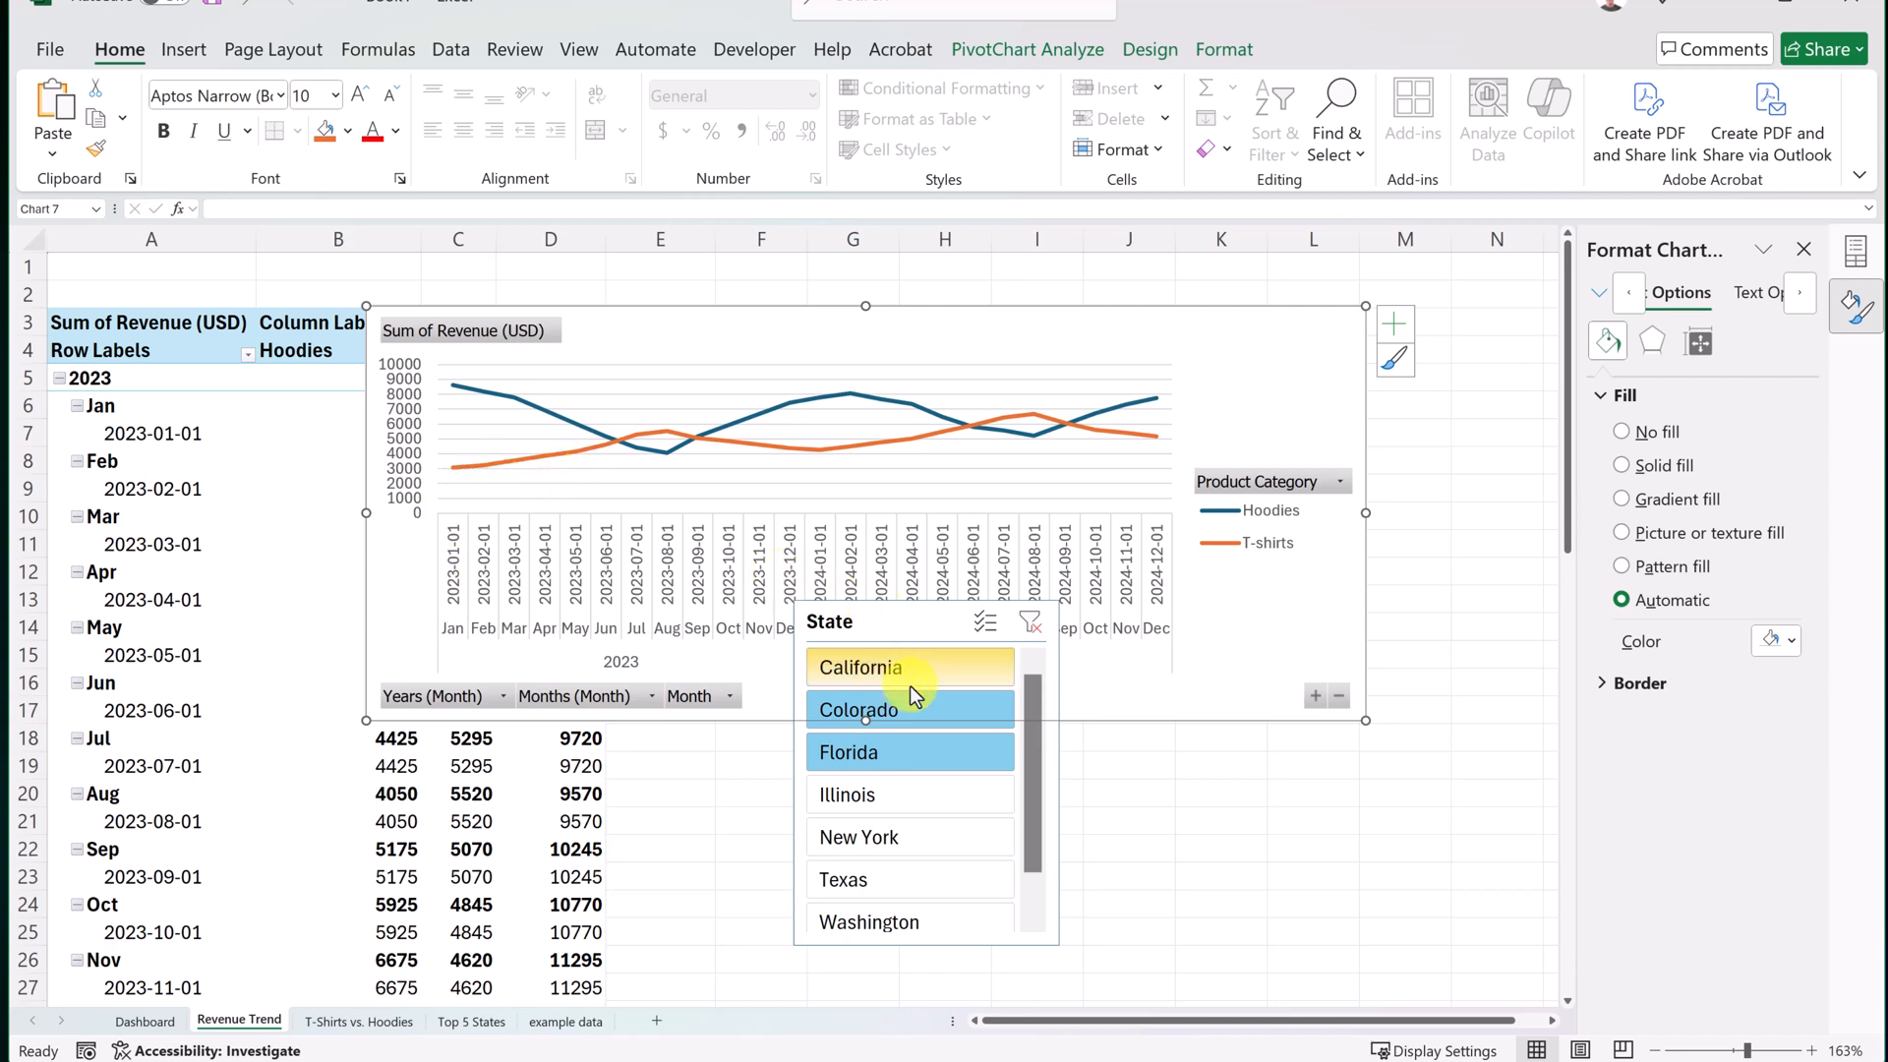
{"action": "left_click", "coordinate": [881, 628]}
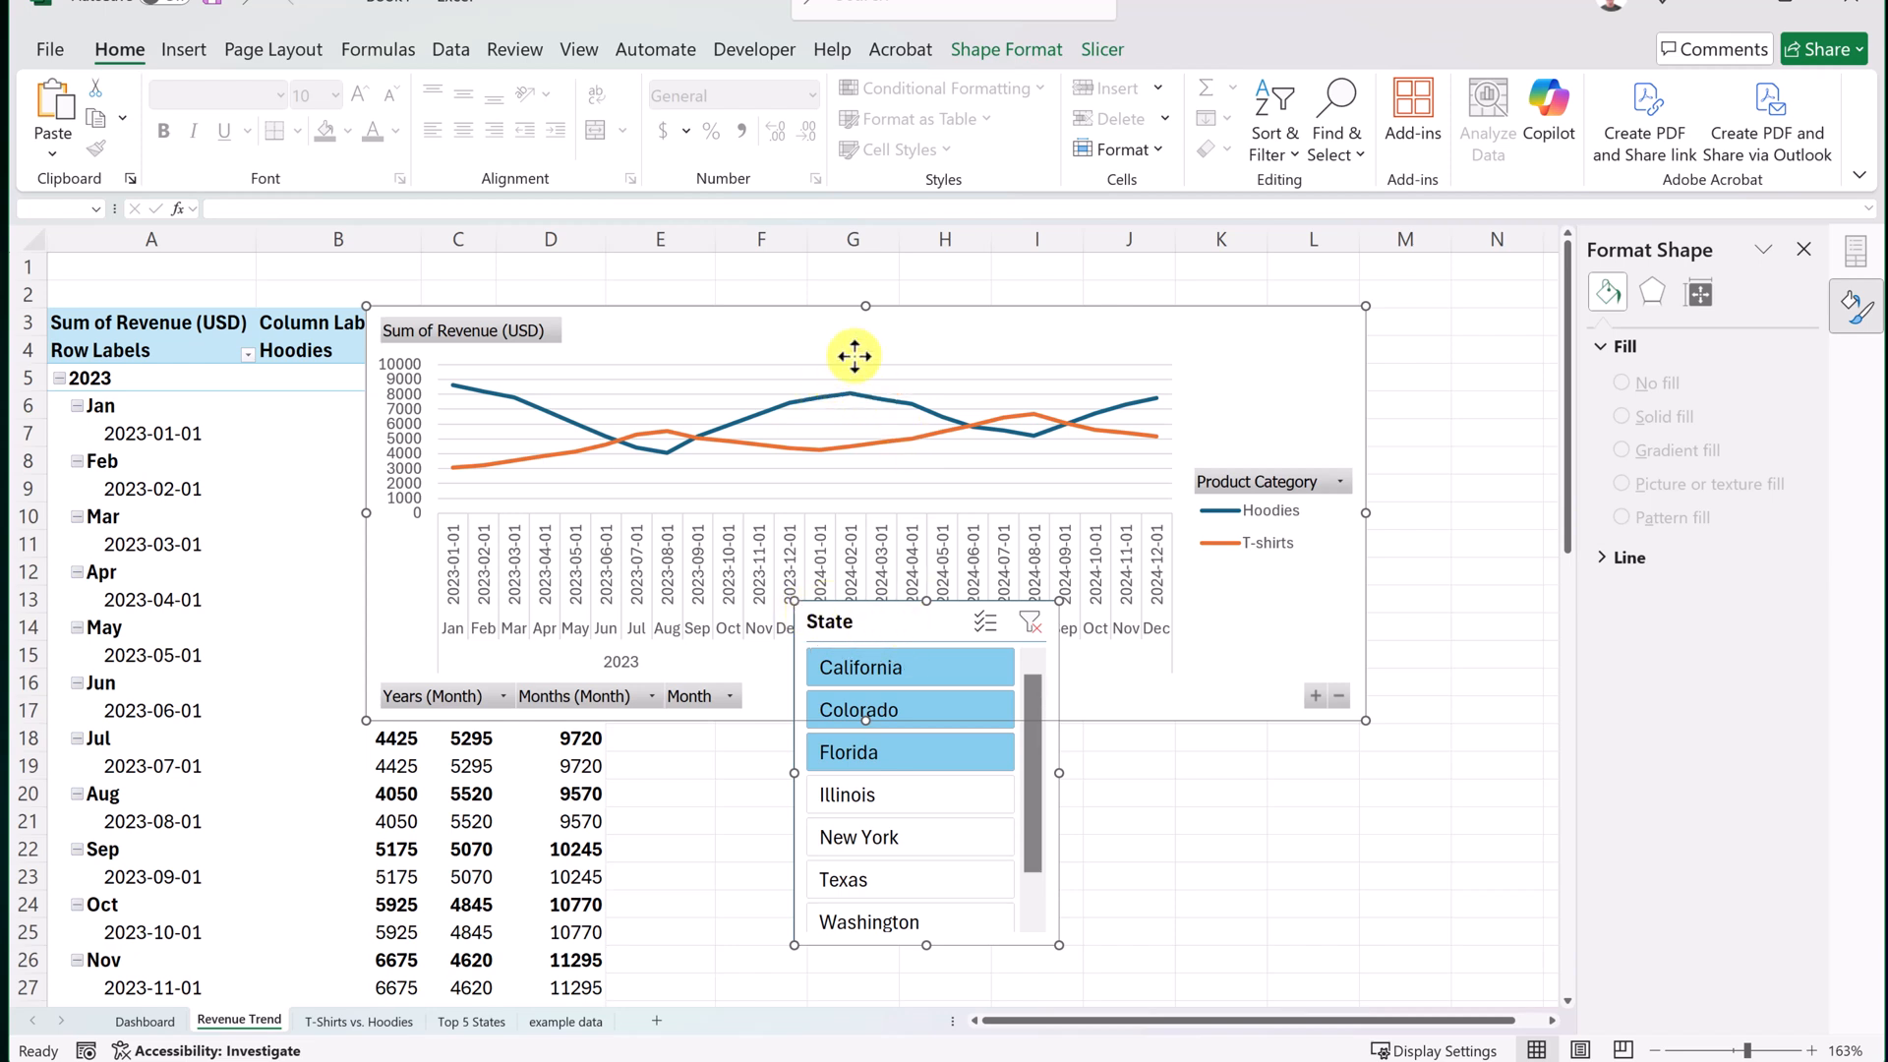
{"action": "key", "text": "ctrl+x"}
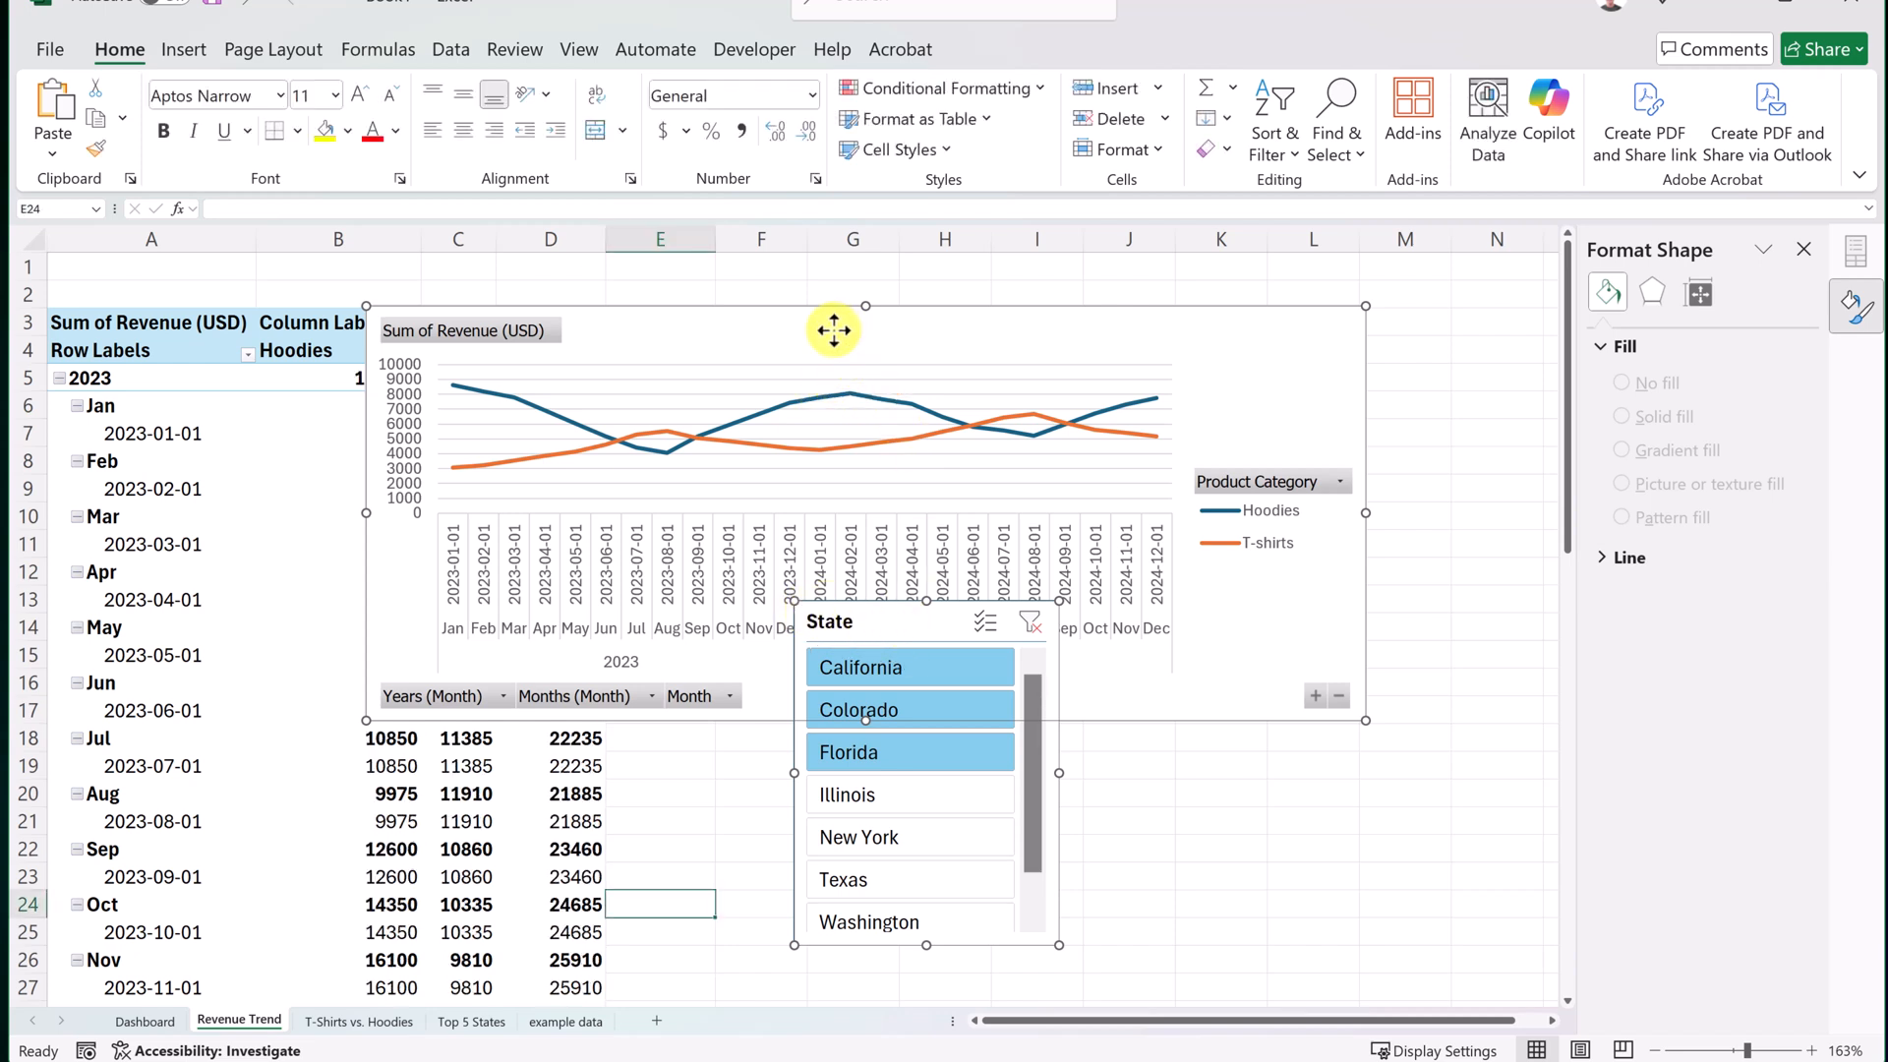
{"action": "left_click", "coordinate": [147, 1021]}
{"action": "left_click", "coordinate": [402, 696]}
{"action": "key", "text": "ctrl+v"}
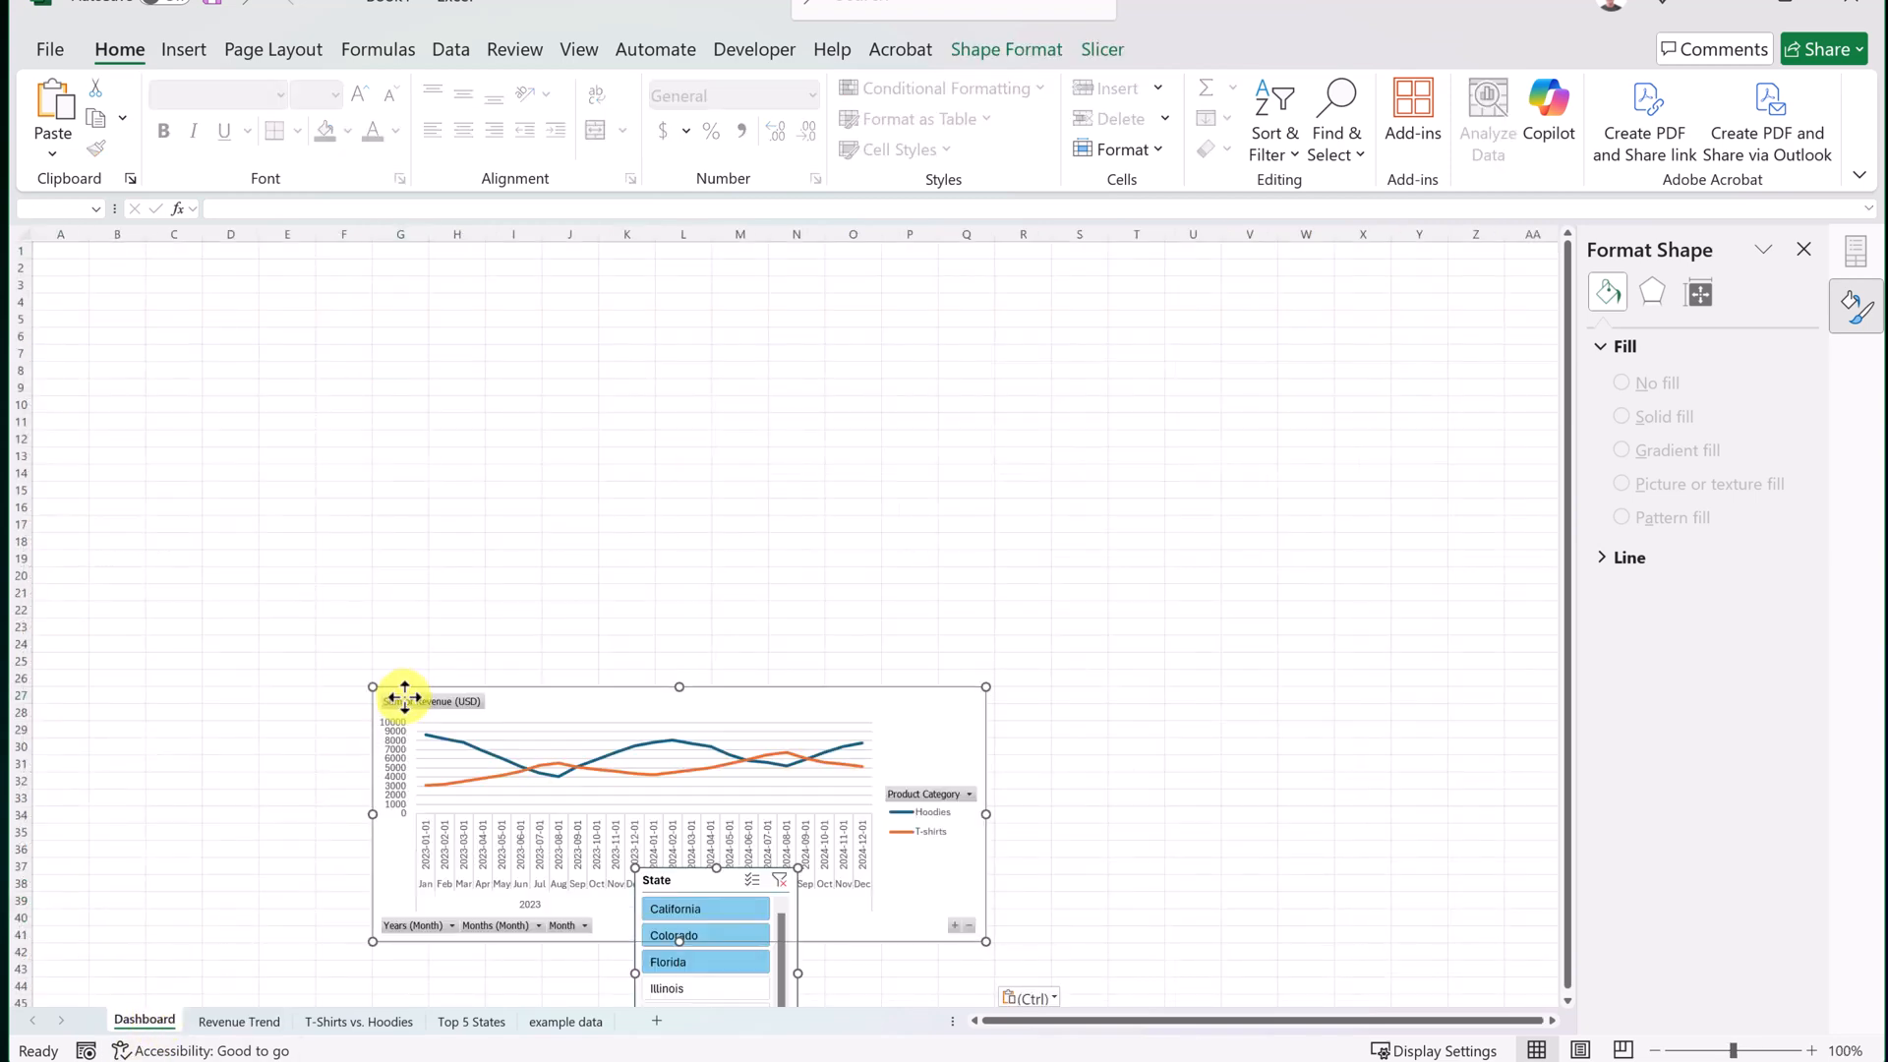
Arrange the Dashboard with the State slicer at the sheet's outer edge over columns A to C and the revenue chart beside it.
{"action": "left_click_drag", "start_coordinate": [505, 717], "coordinate": [425, 515]}
{"action": "left_click", "coordinate": [792, 804]}
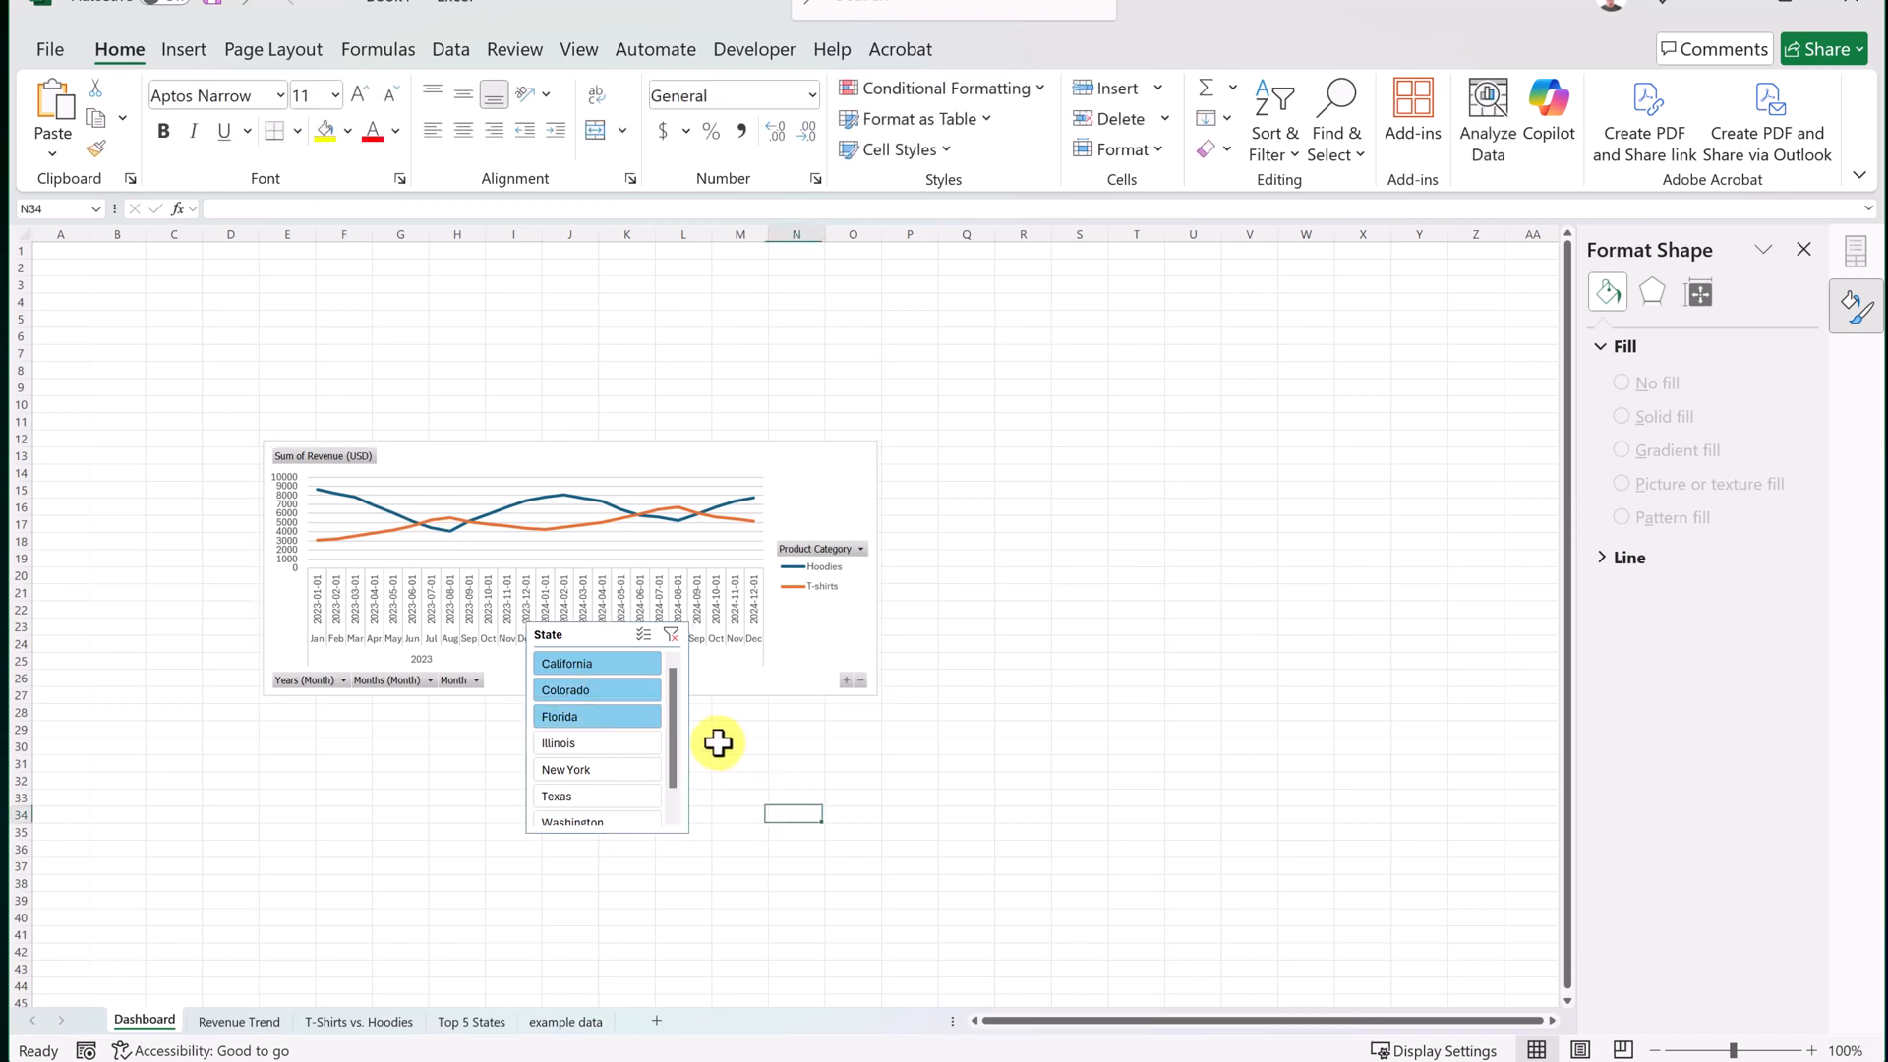
{"action": "left_click_drag", "start_coordinate": [569, 640], "coordinate": [97, 348]}
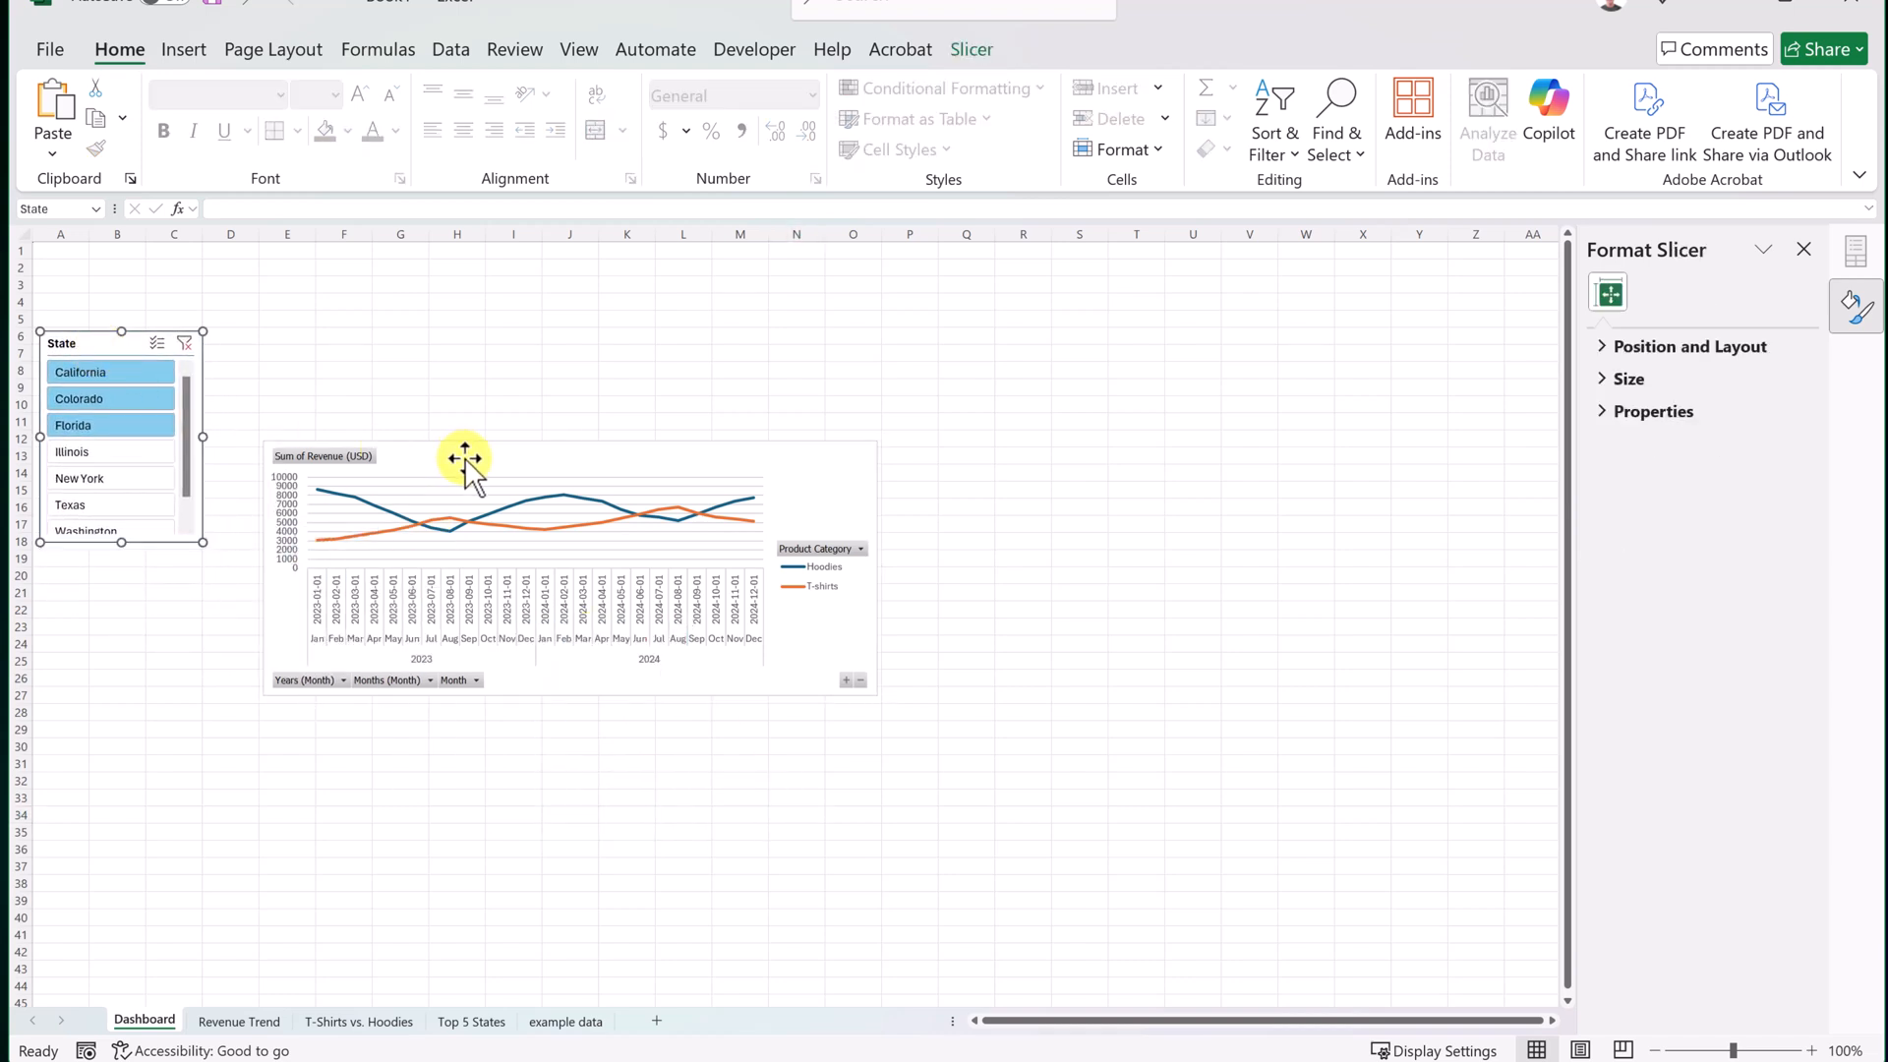
{"action": "left_click_drag", "start_coordinate": [463, 456], "coordinate": [436, 480]}
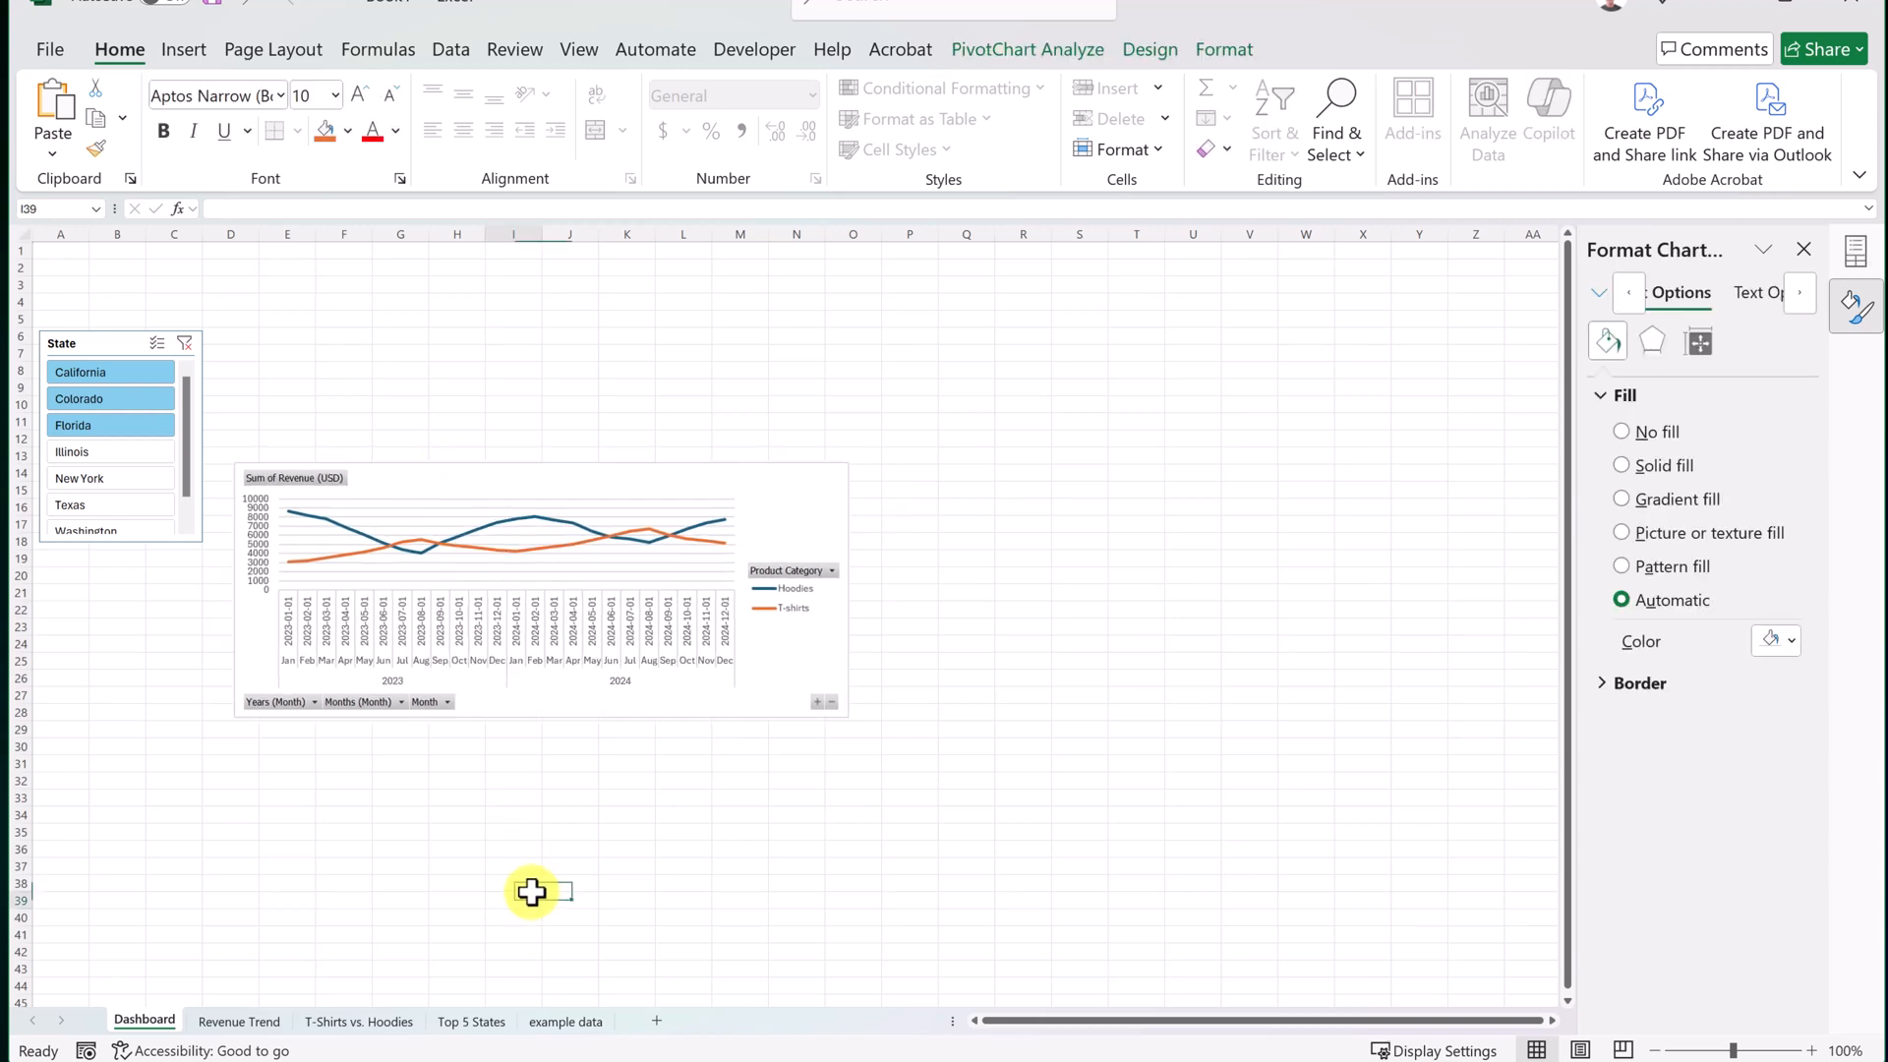
{"action": "left_click", "coordinate": [529, 897]}
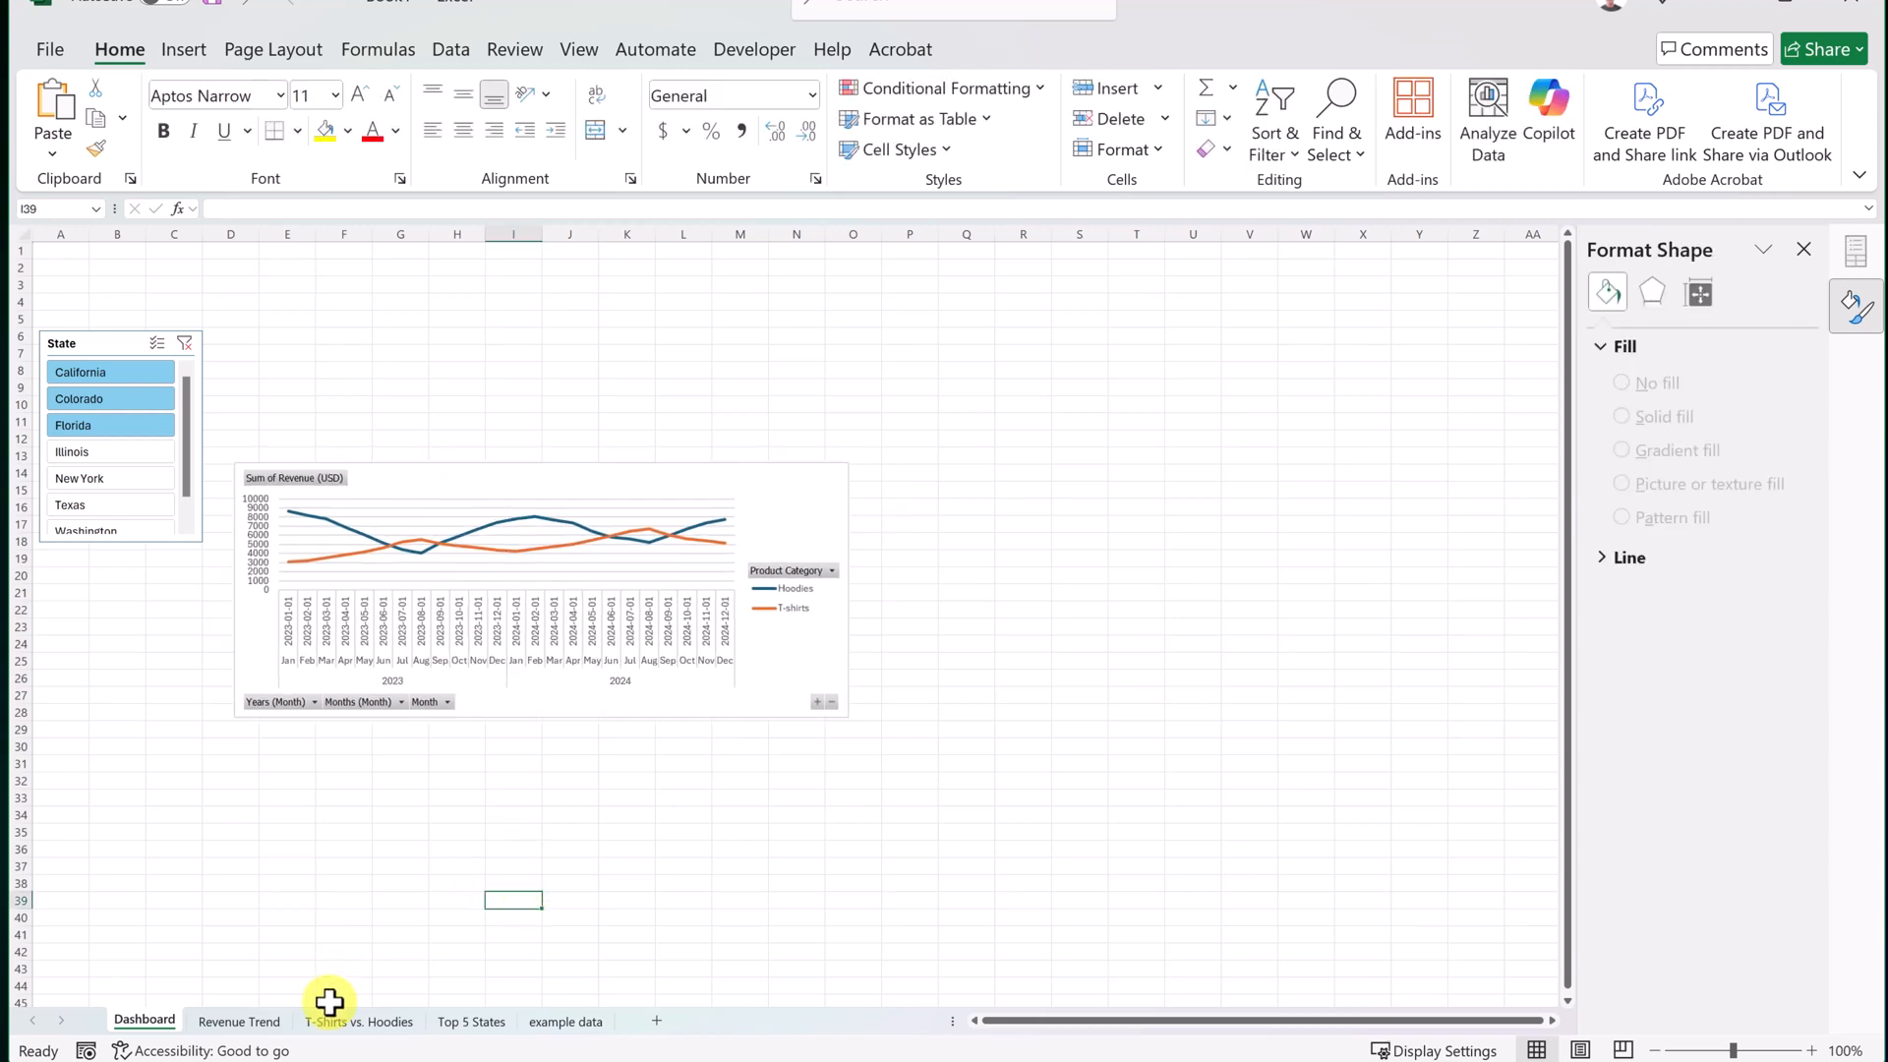
Cut the units chart and its Years, Months and Product Category slicers from T-Shirts vs. Hoodies and paste them into the Dashboard.
{"action": "left_click", "coordinate": [364, 1022]}
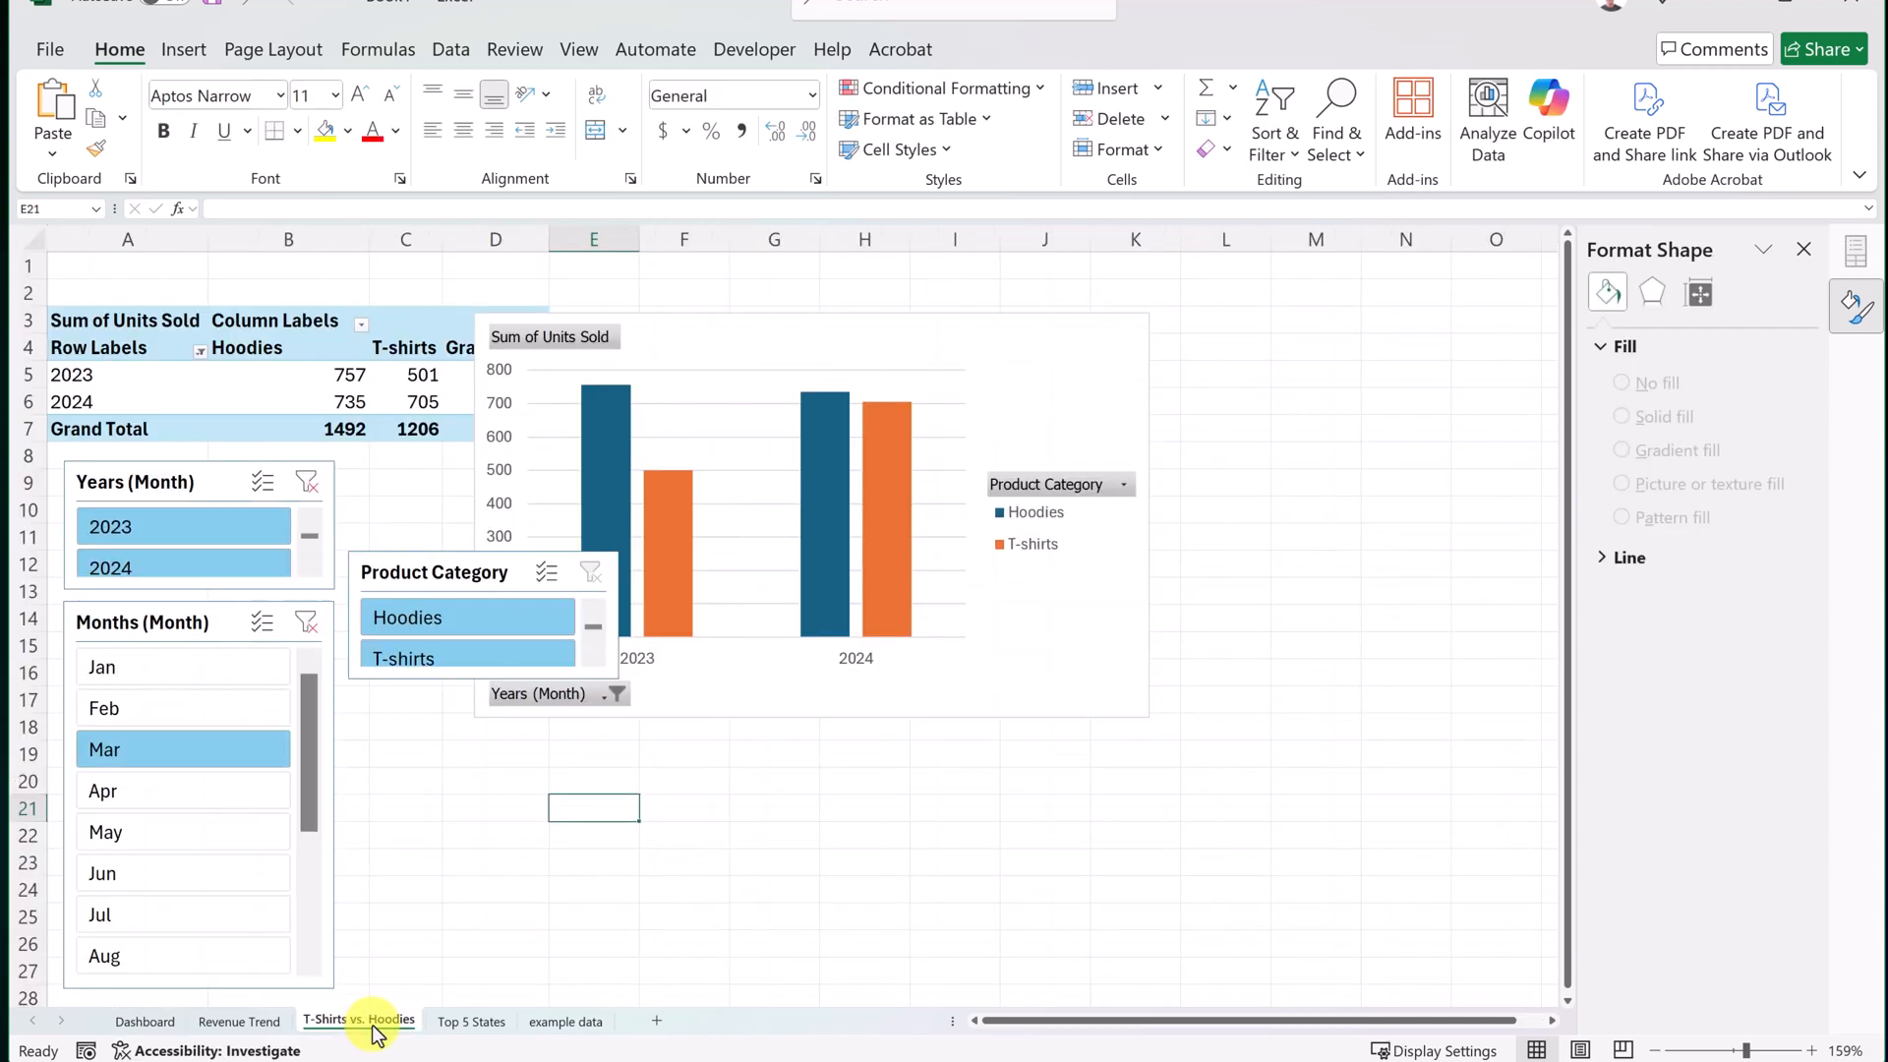
{"action": "left_click", "coordinate": [444, 584]}
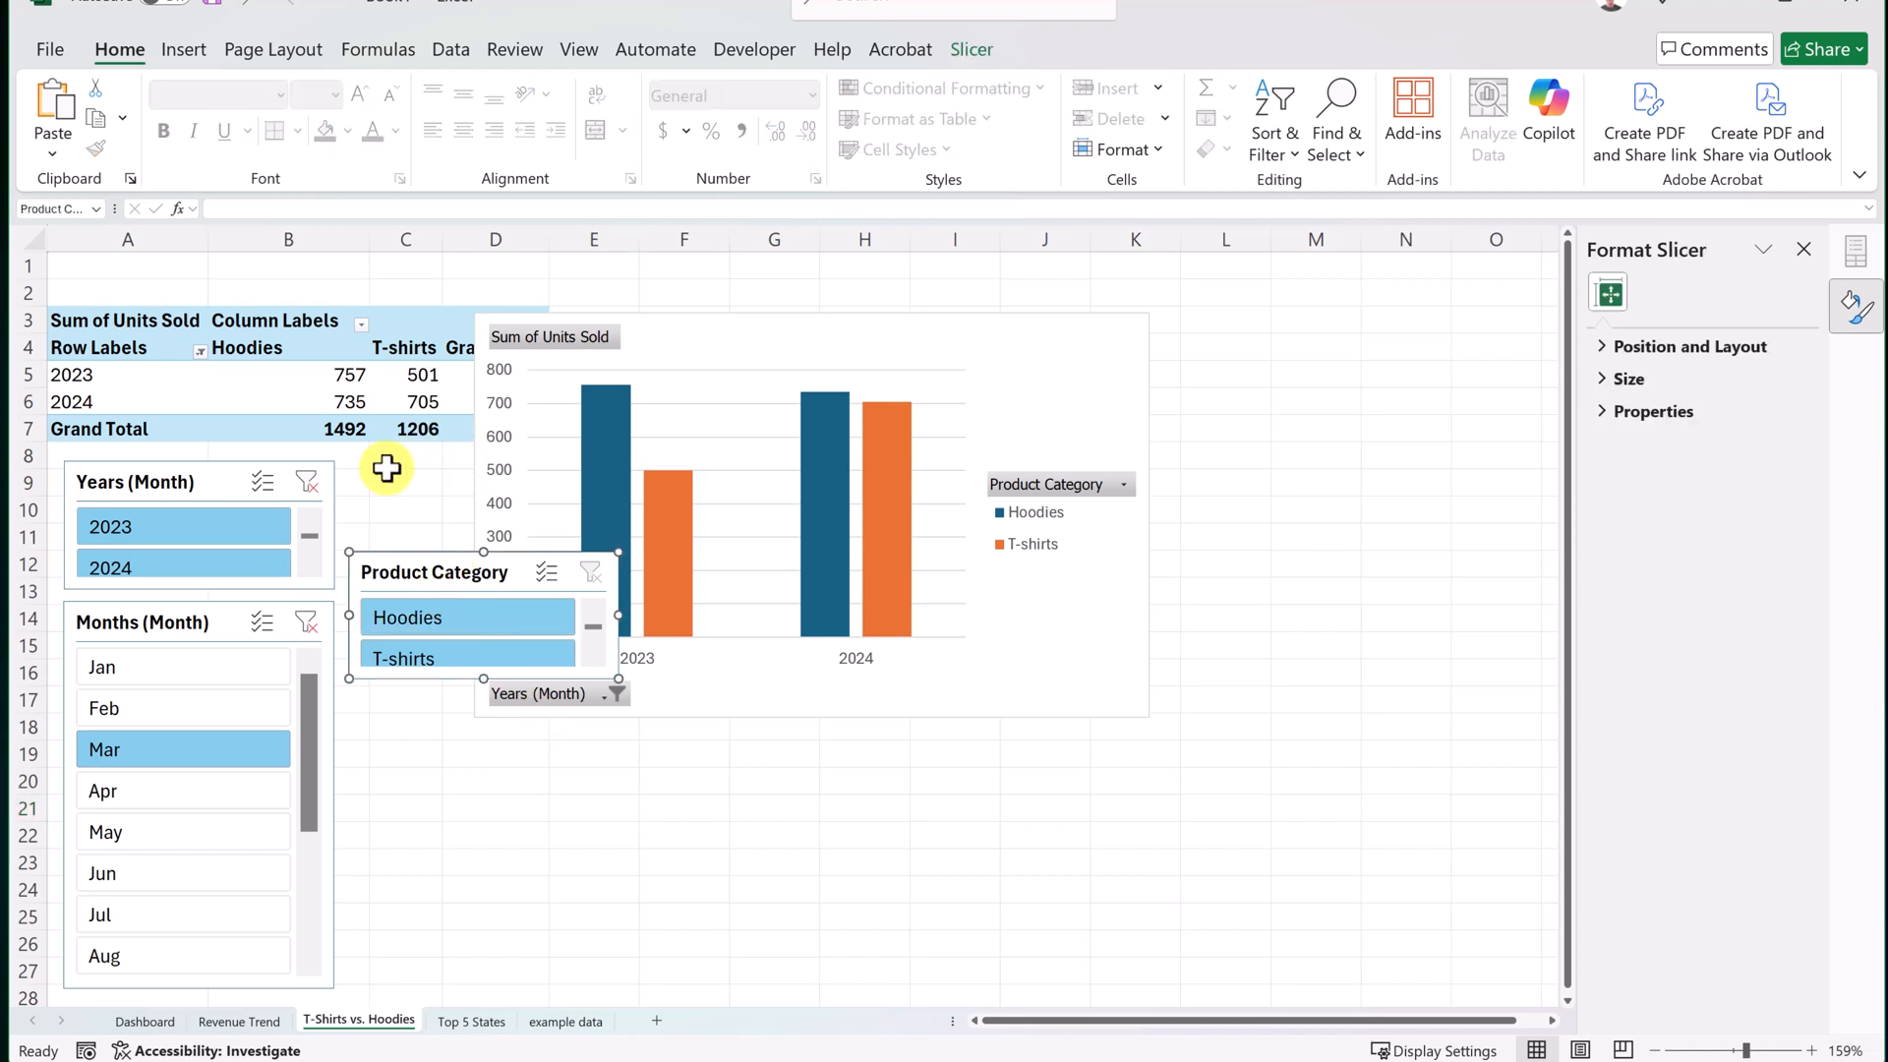
{"action": "left_click", "coordinate": [219, 481], "text": "ctrl"}
{"action": "left_click", "coordinate": [612, 344], "text": "ctrl"}
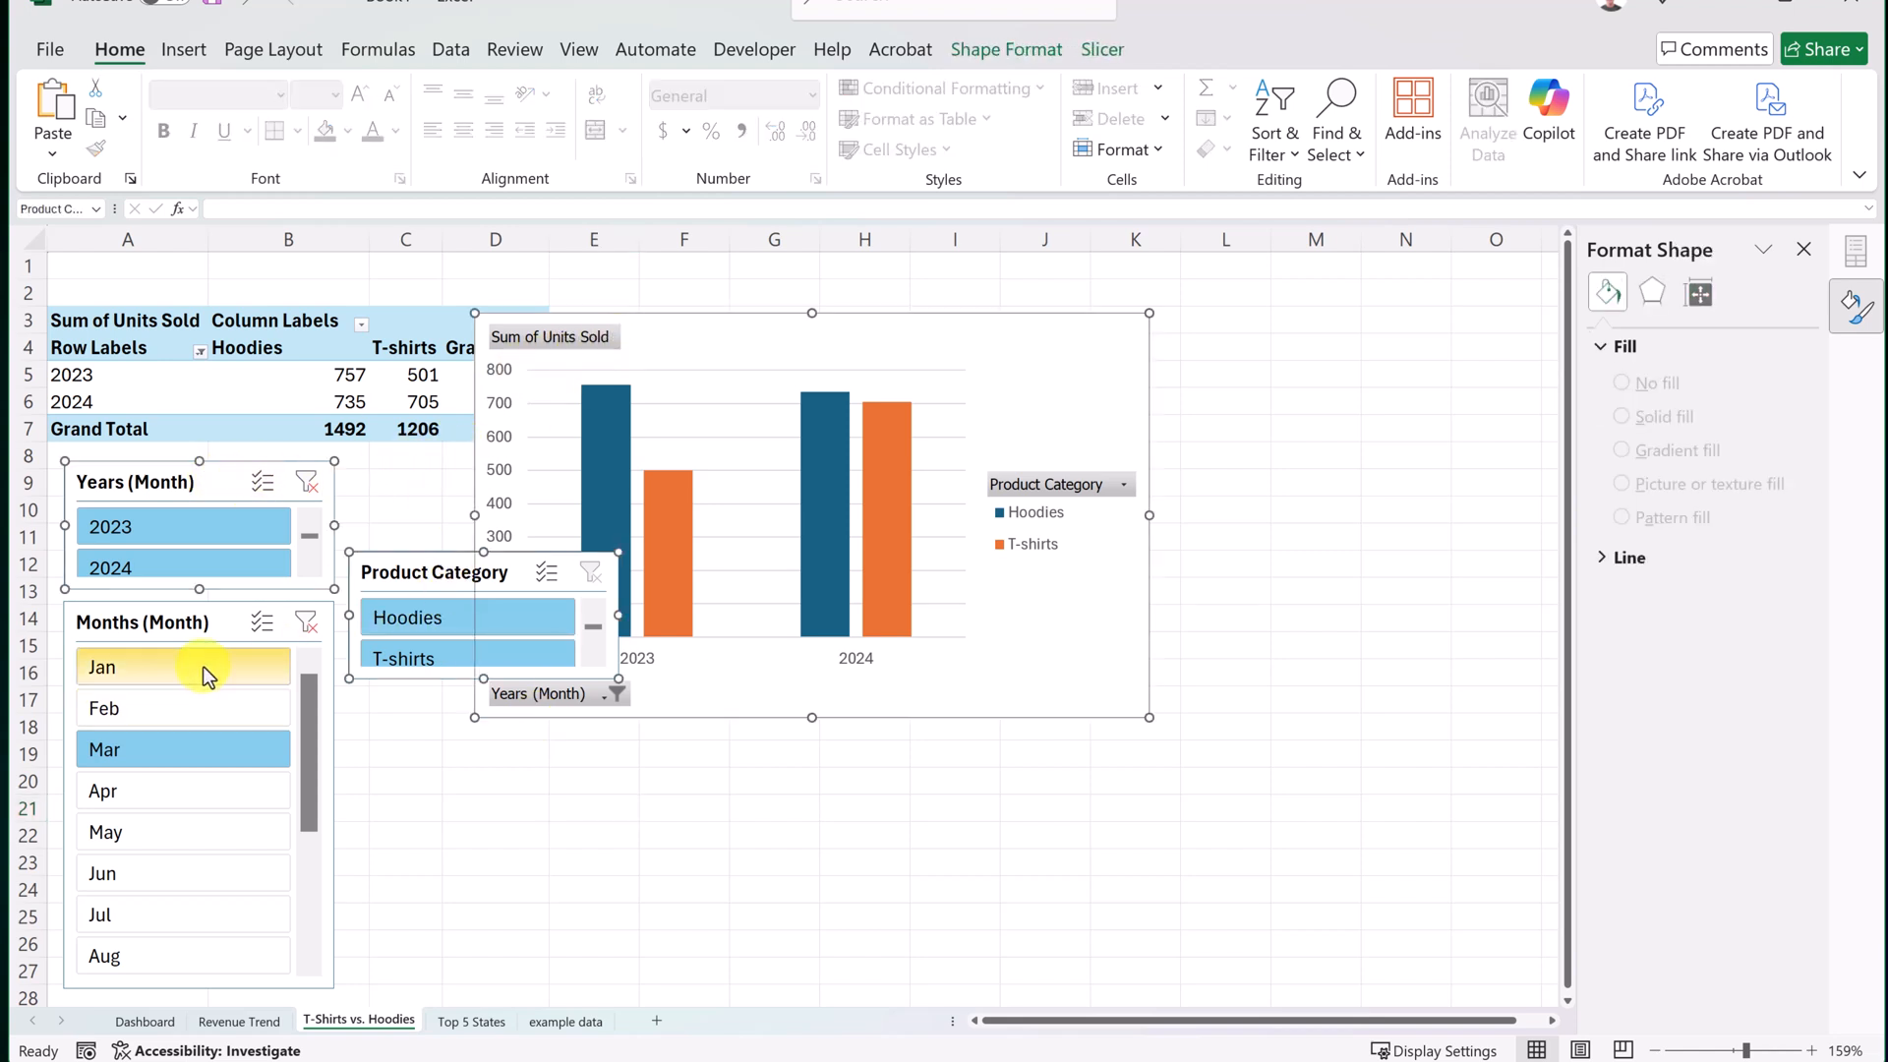
{"action": "left_click", "coordinate": [185, 623], "text": "ctrl"}
{"action": "key", "text": "Delete"}
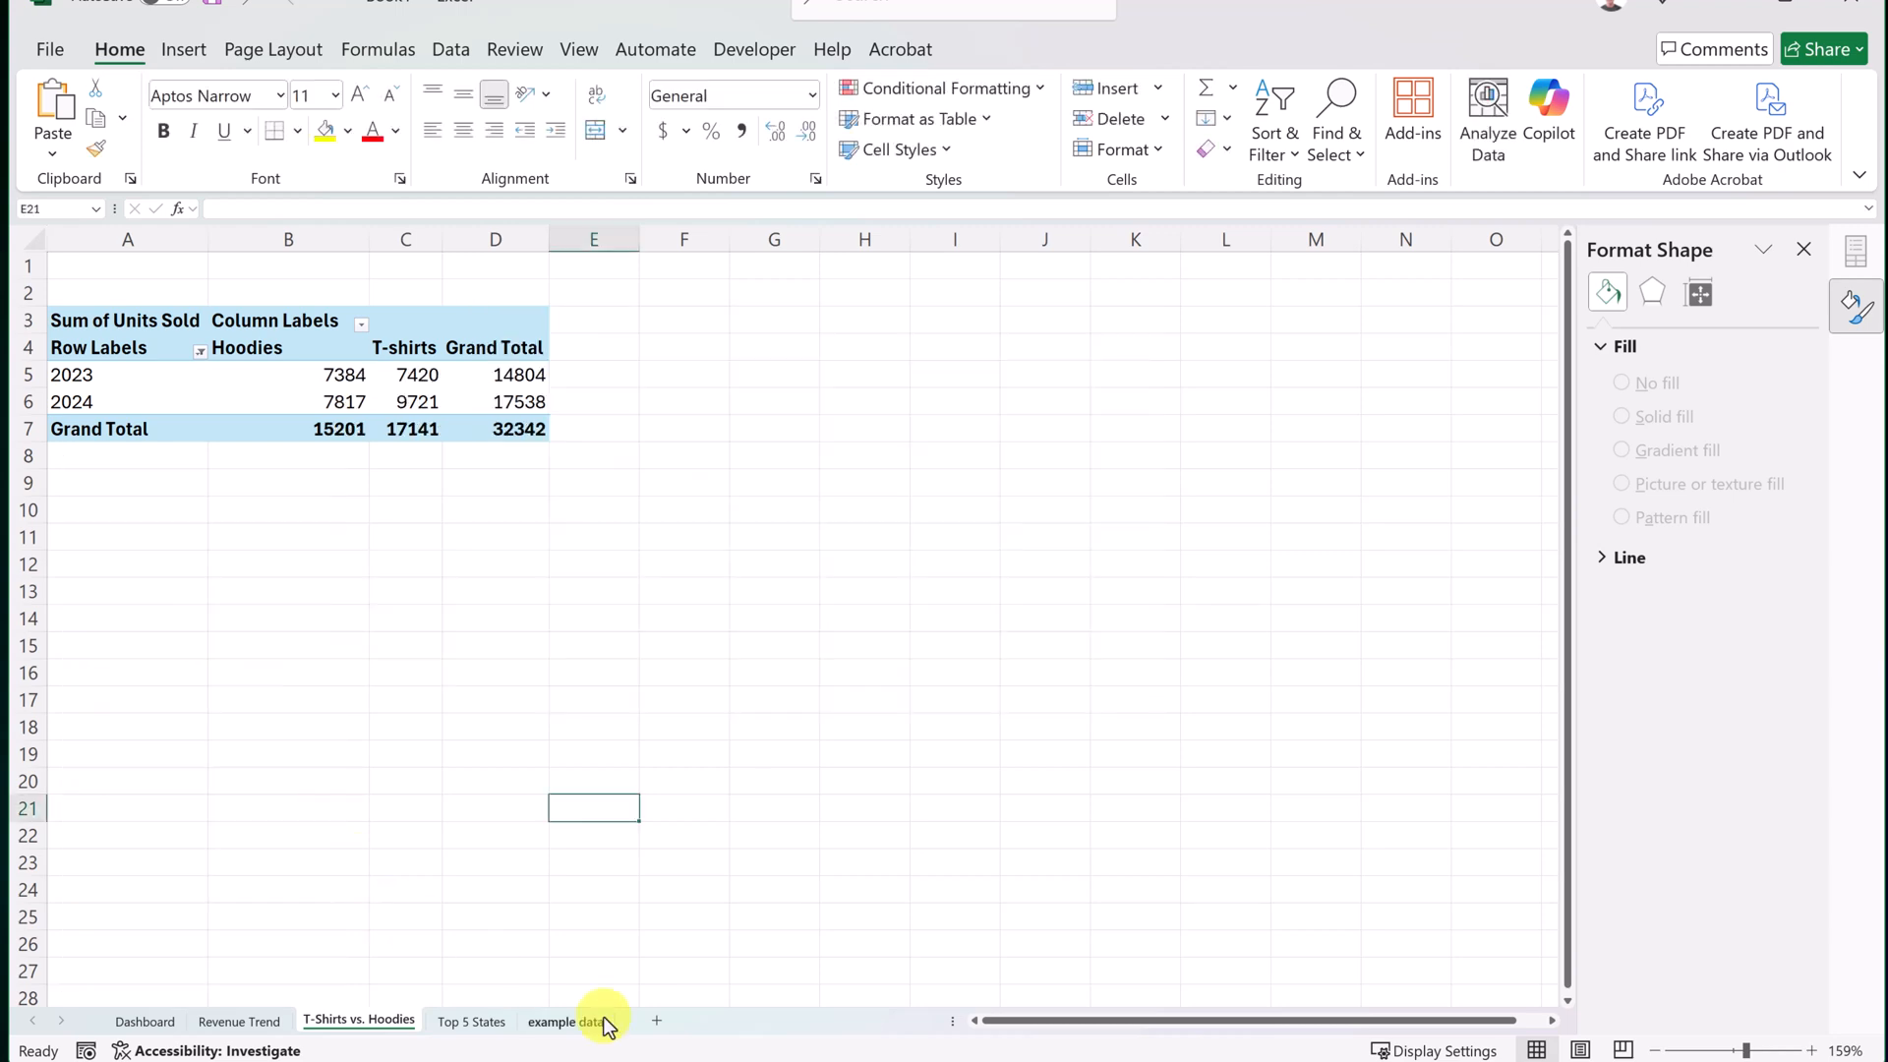
{"action": "left_click", "coordinate": [145, 1021]}
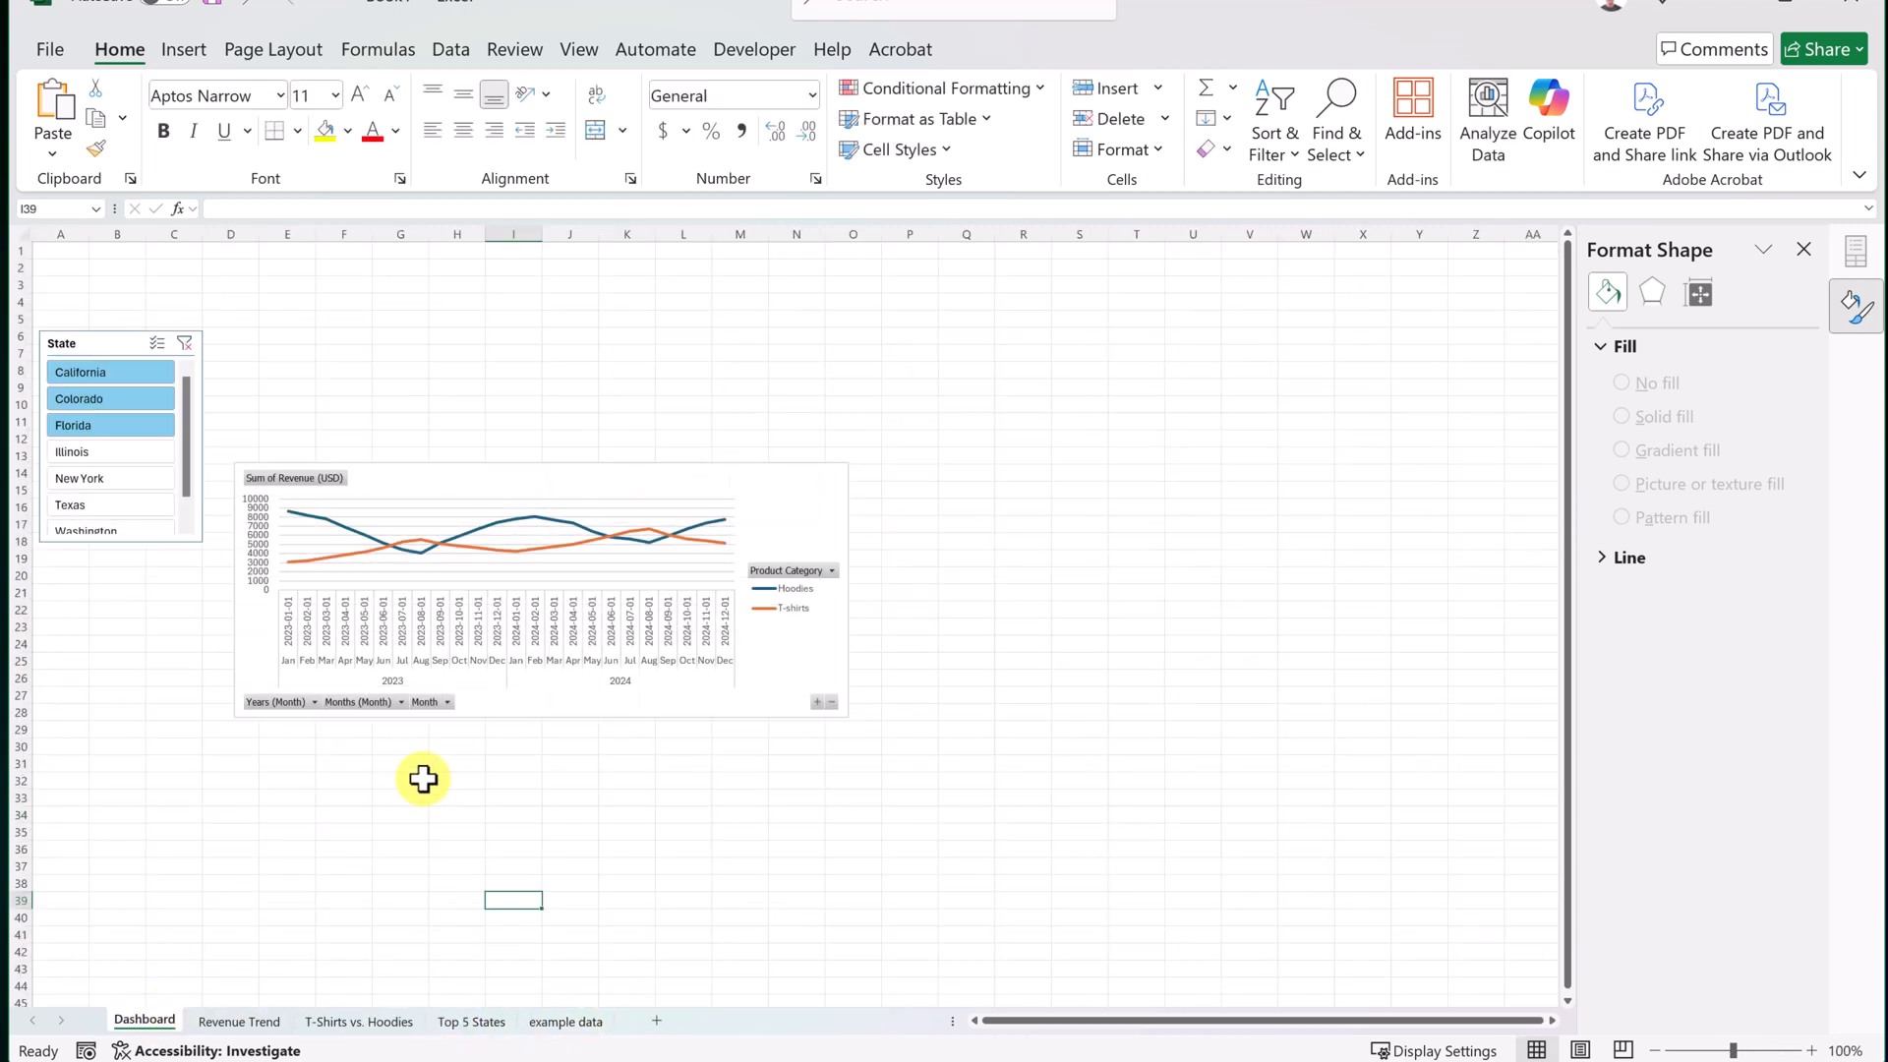
{"action": "left_click", "coordinate": [454, 849]}
{"action": "key", "text": "ctrl+v"}
Stack the Years, Months and Product Category slicers in one column with the State slicer, and place the units chart above the revenue chart.
{"action": "left_click_drag", "start_coordinate": [809, 855], "coordinate": [734, 298]}
{"action": "left_click", "coordinate": [704, 370]}
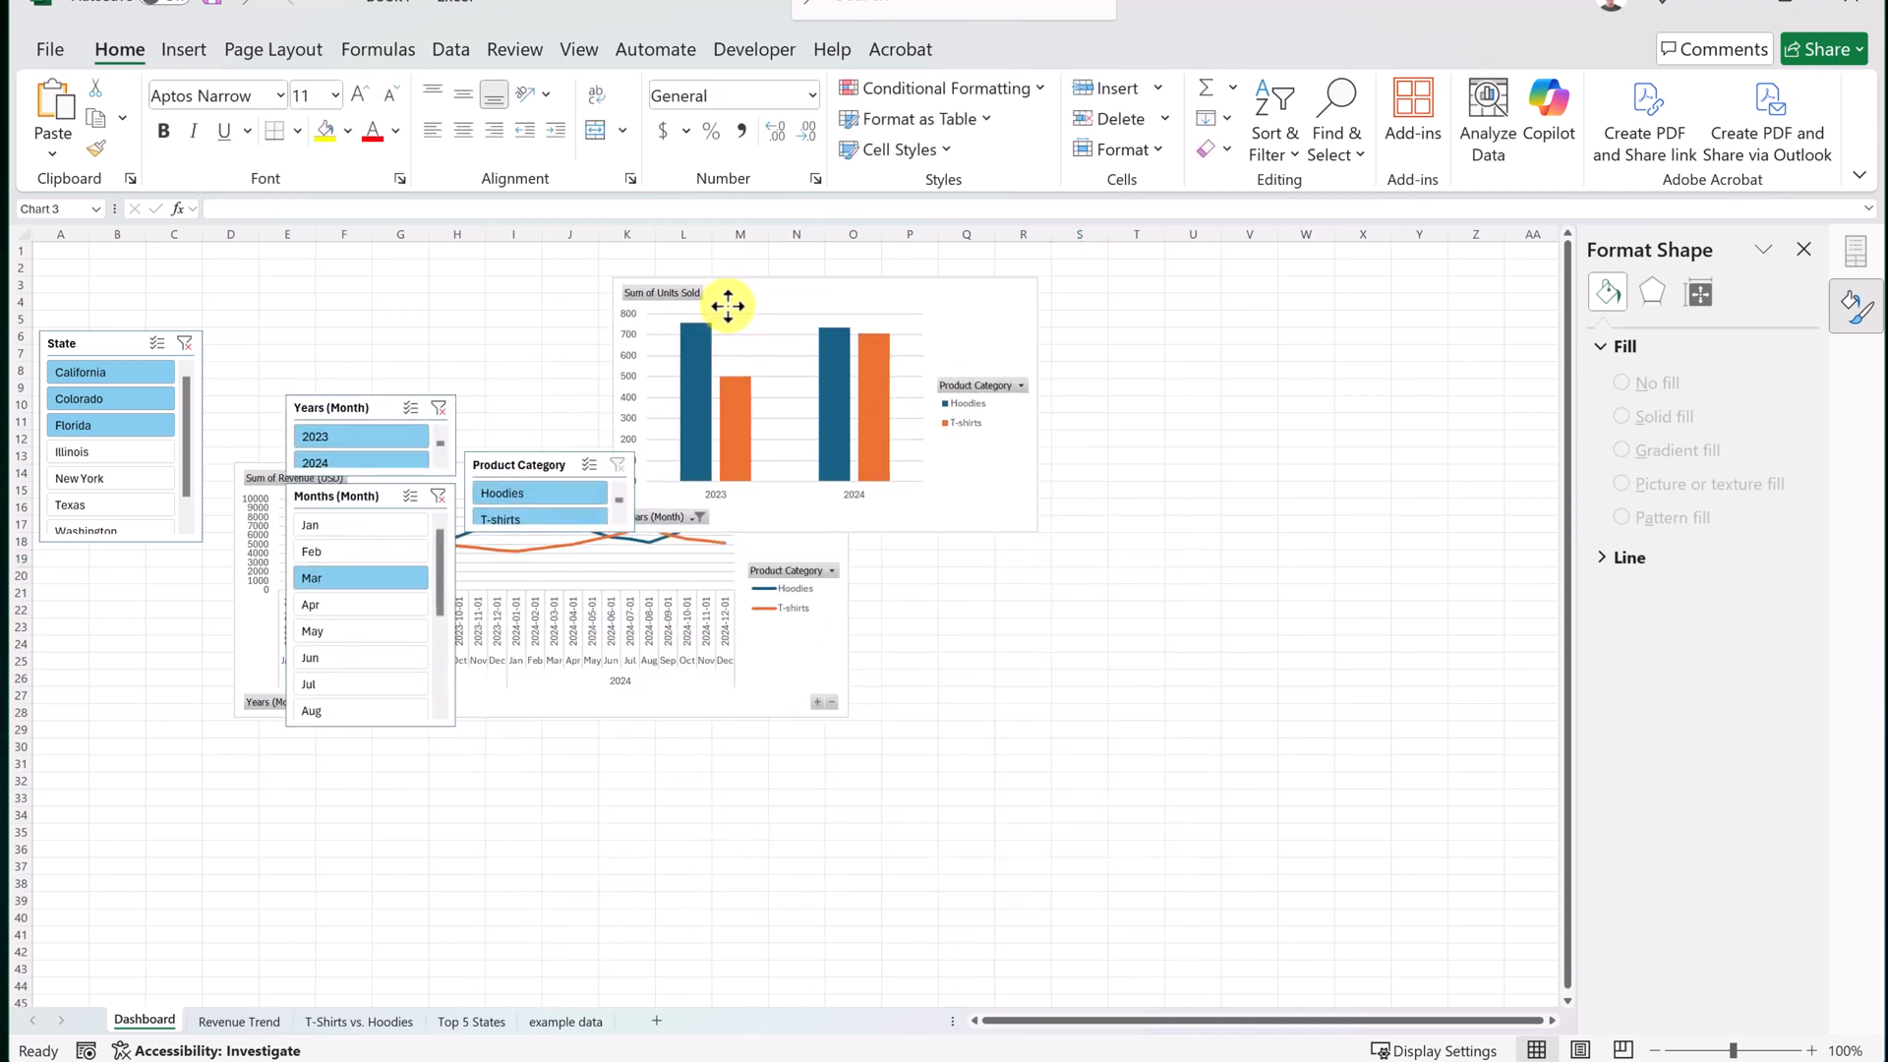
{"action": "left_click_drag", "start_coordinate": [343, 407], "coordinate": [97, 265]}
{"action": "left_click_drag", "start_coordinate": [367, 493], "coordinate": [119, 564]}
{"action": "left_click_drag", "start_coordinate": [509, 472], "coordinate": [81, 835]}
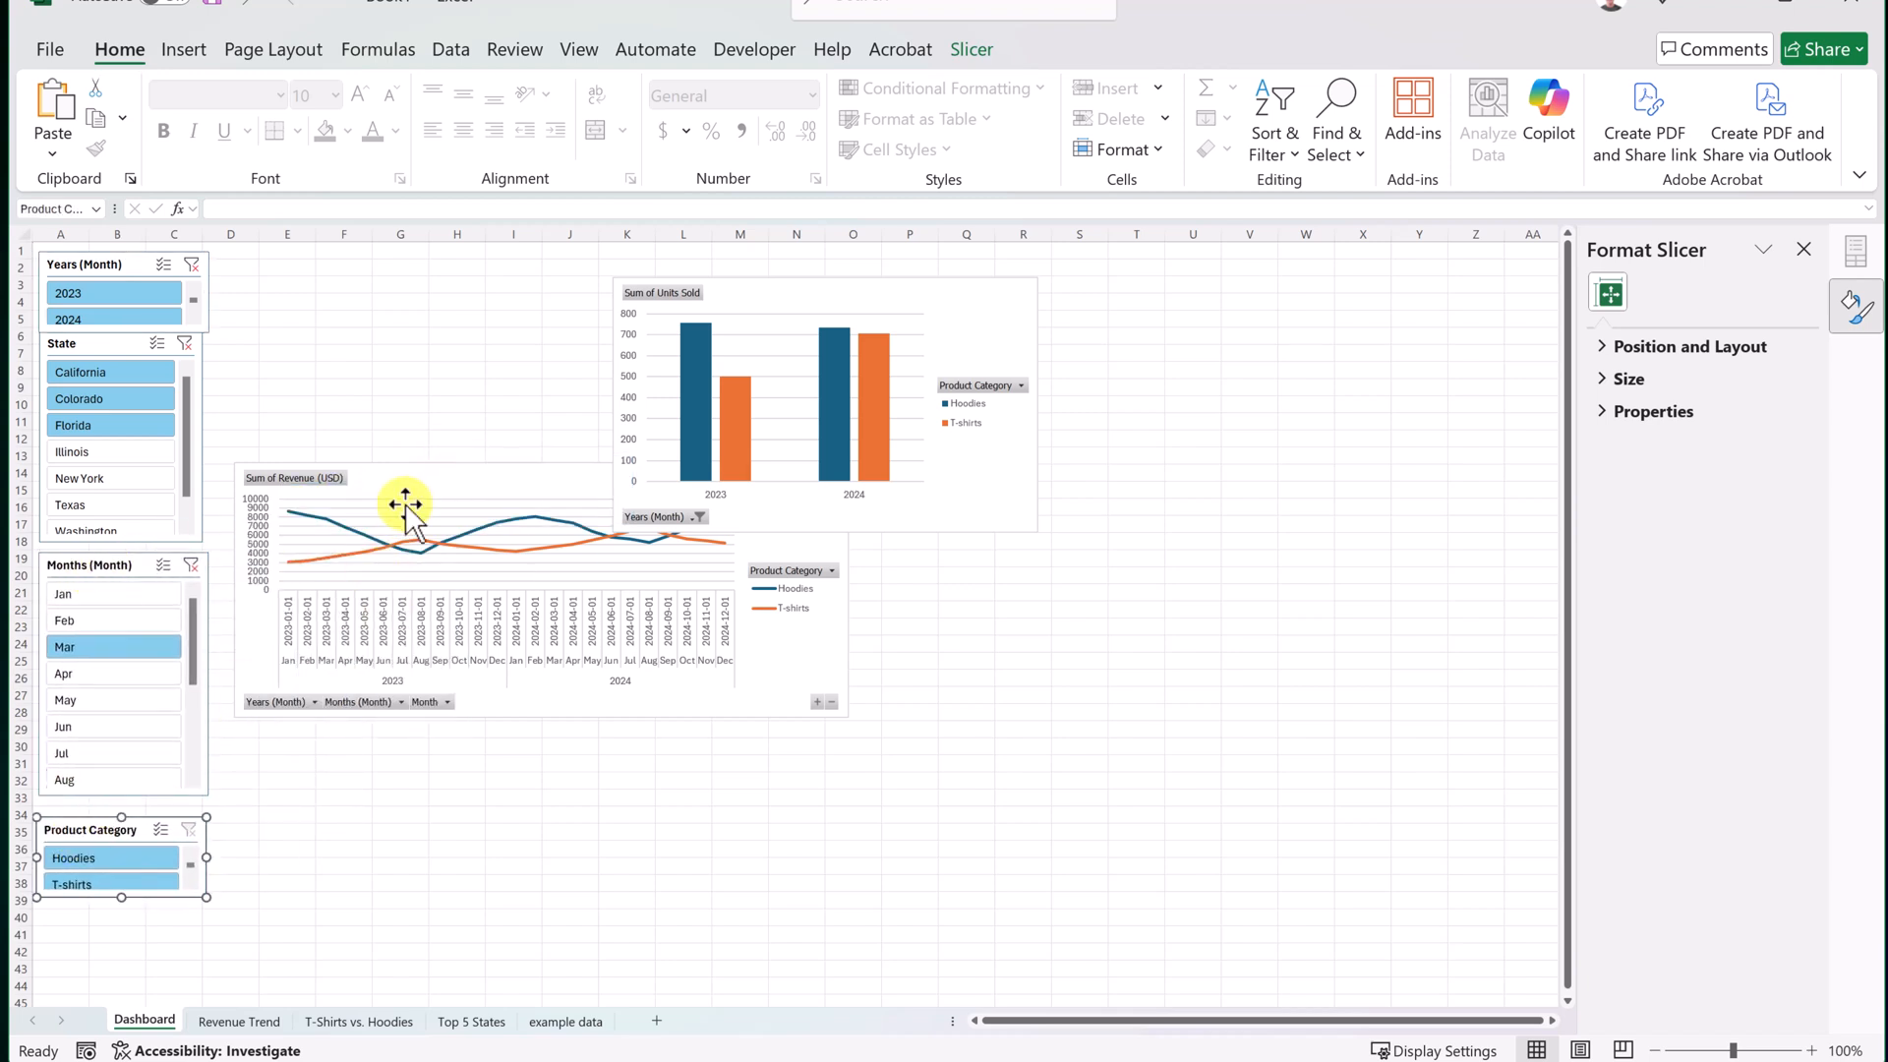
{"action": "left_click_drag", "start_coordinate": [435, 478], "coordinate": [480, 560]}
{"action": "left_click_drag", "start_coordinate": [746, 305], "coordinate": [410, 322]}
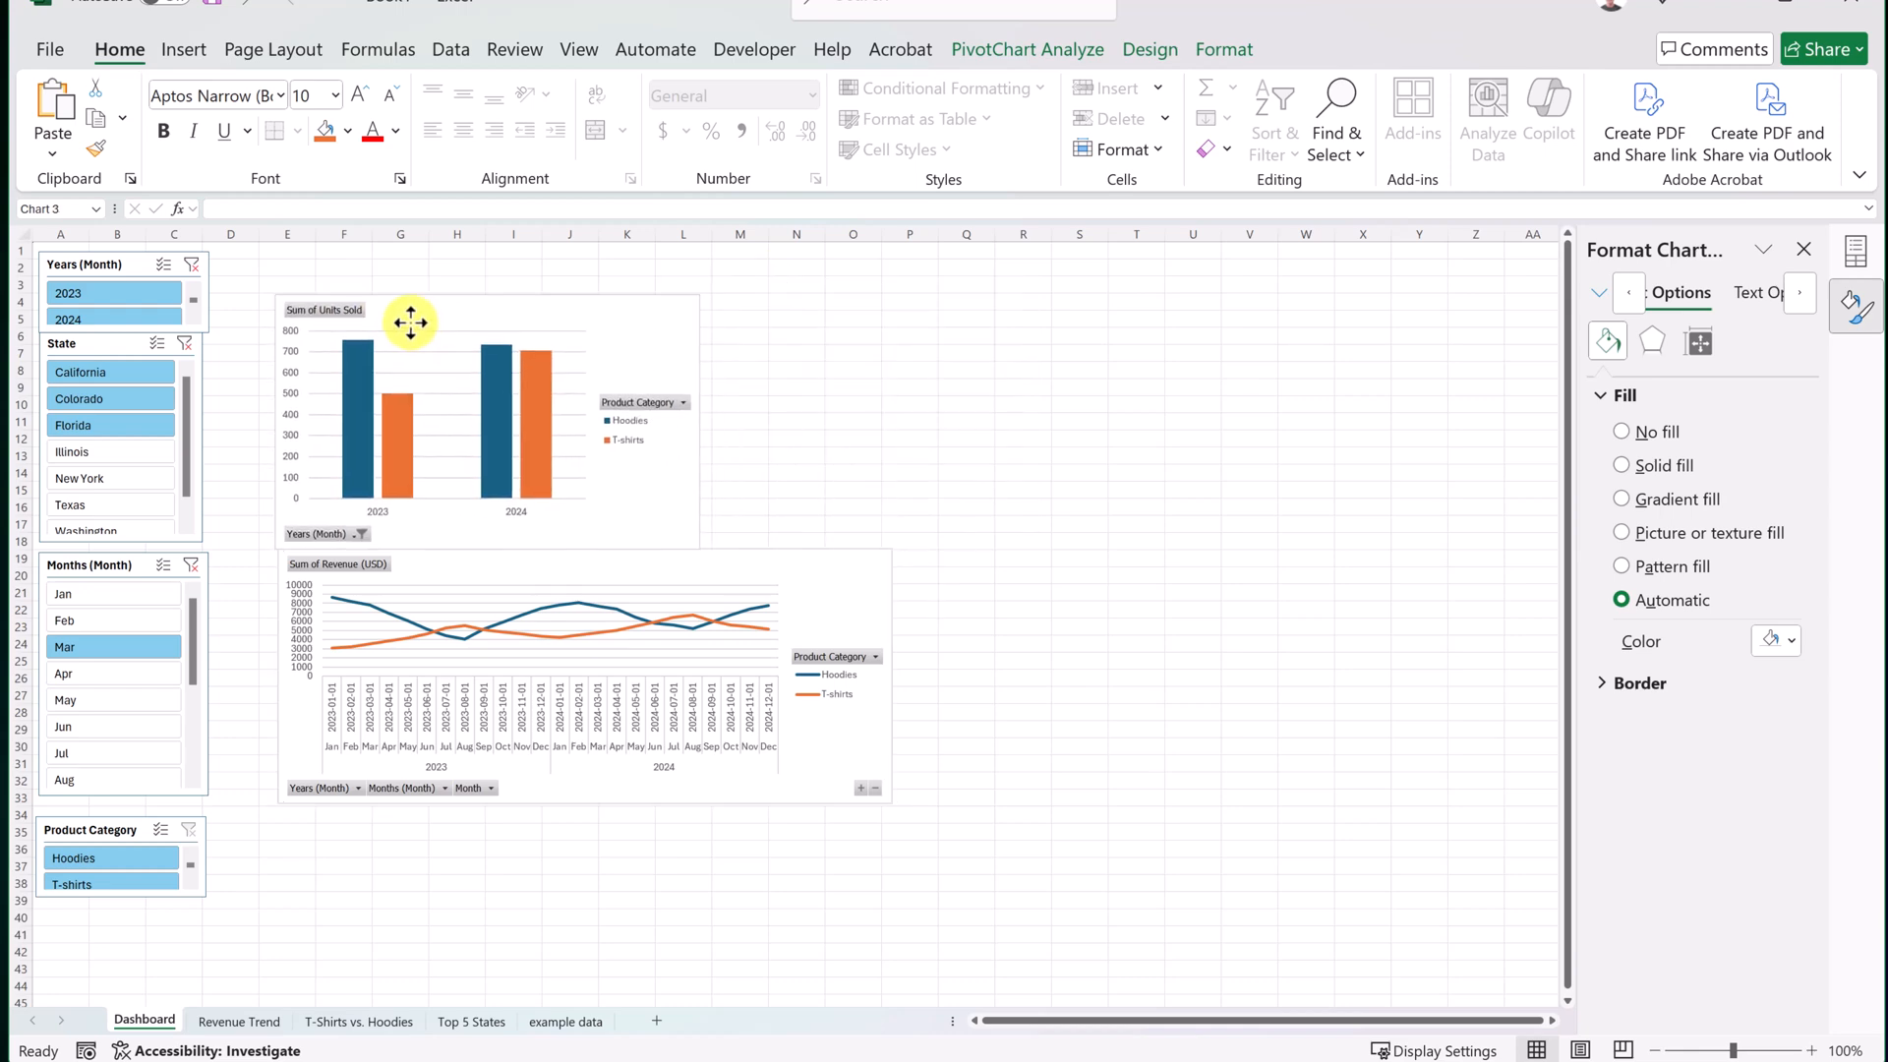
Move the Top 5 States by Profit chart from the Top 5 States sheet to the Dashboard and place it beside the units chart.
{"action": "left_click", "coordinate": [471, 1022]}
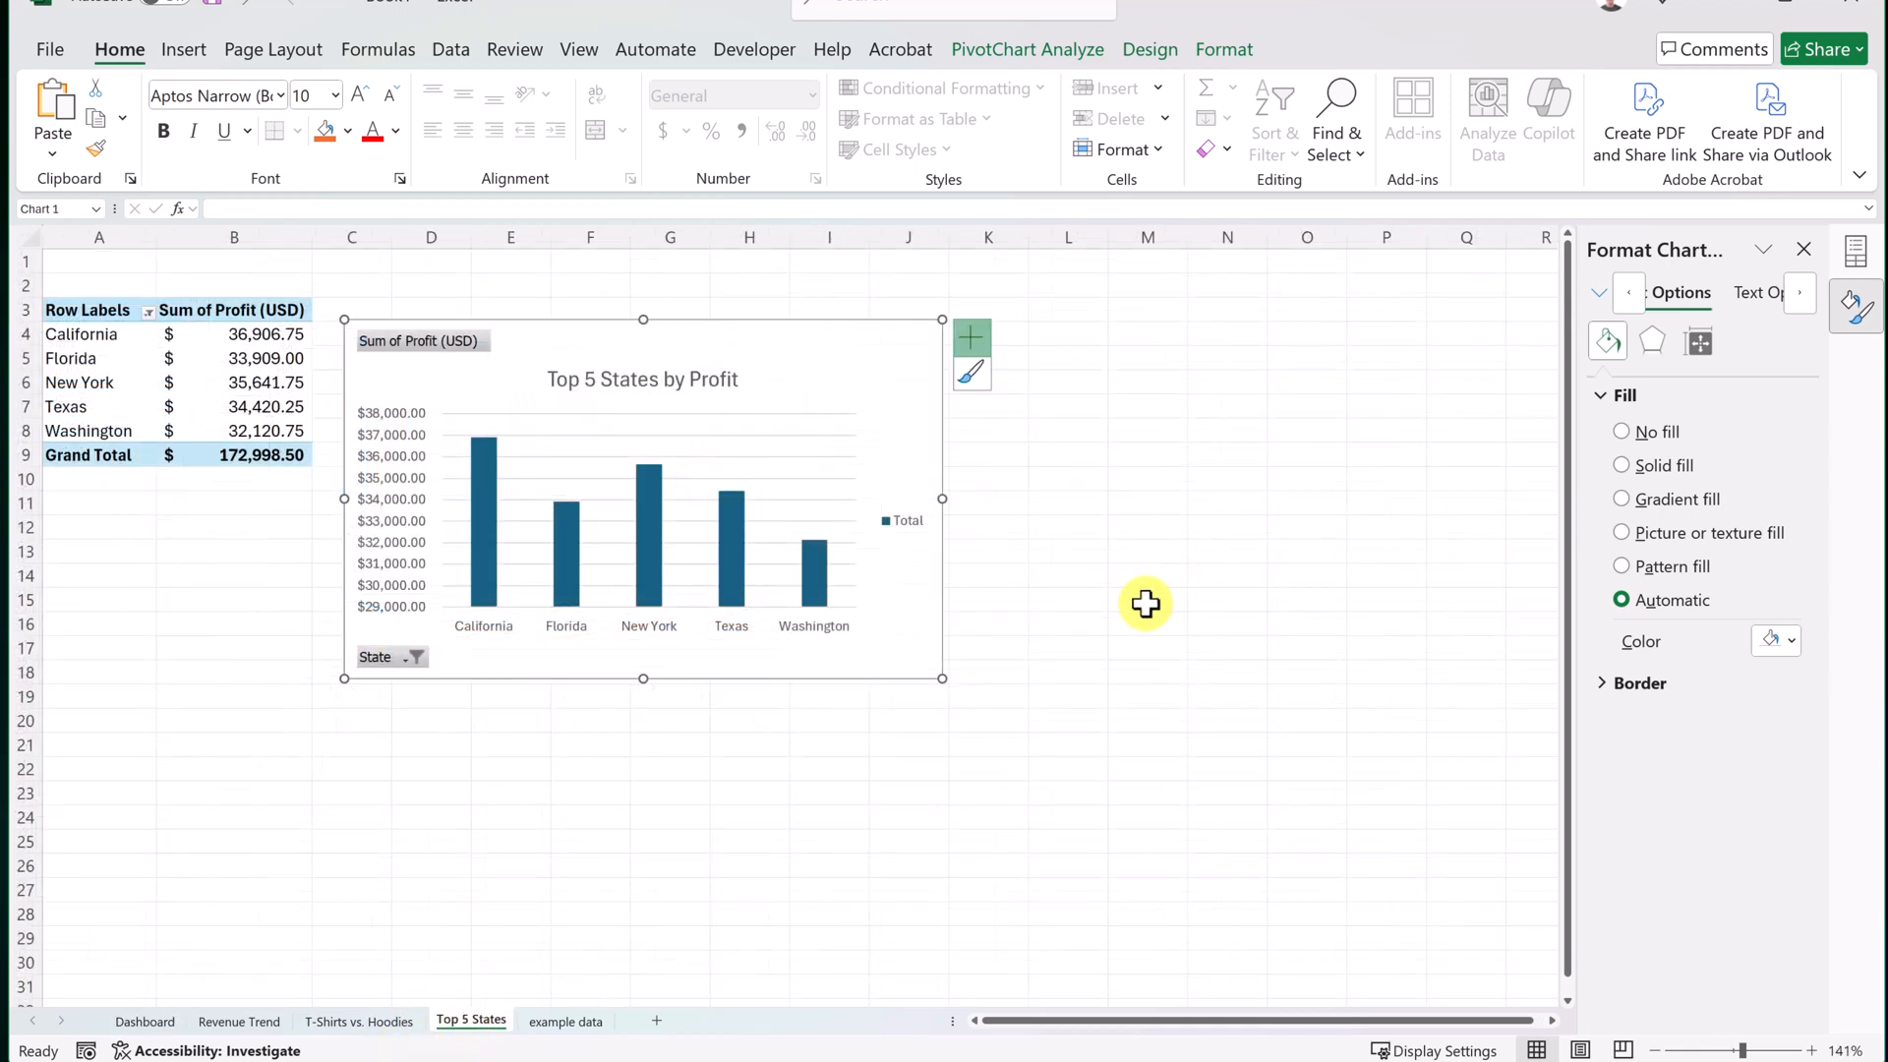
{"action": "key", "text": "Delete"}
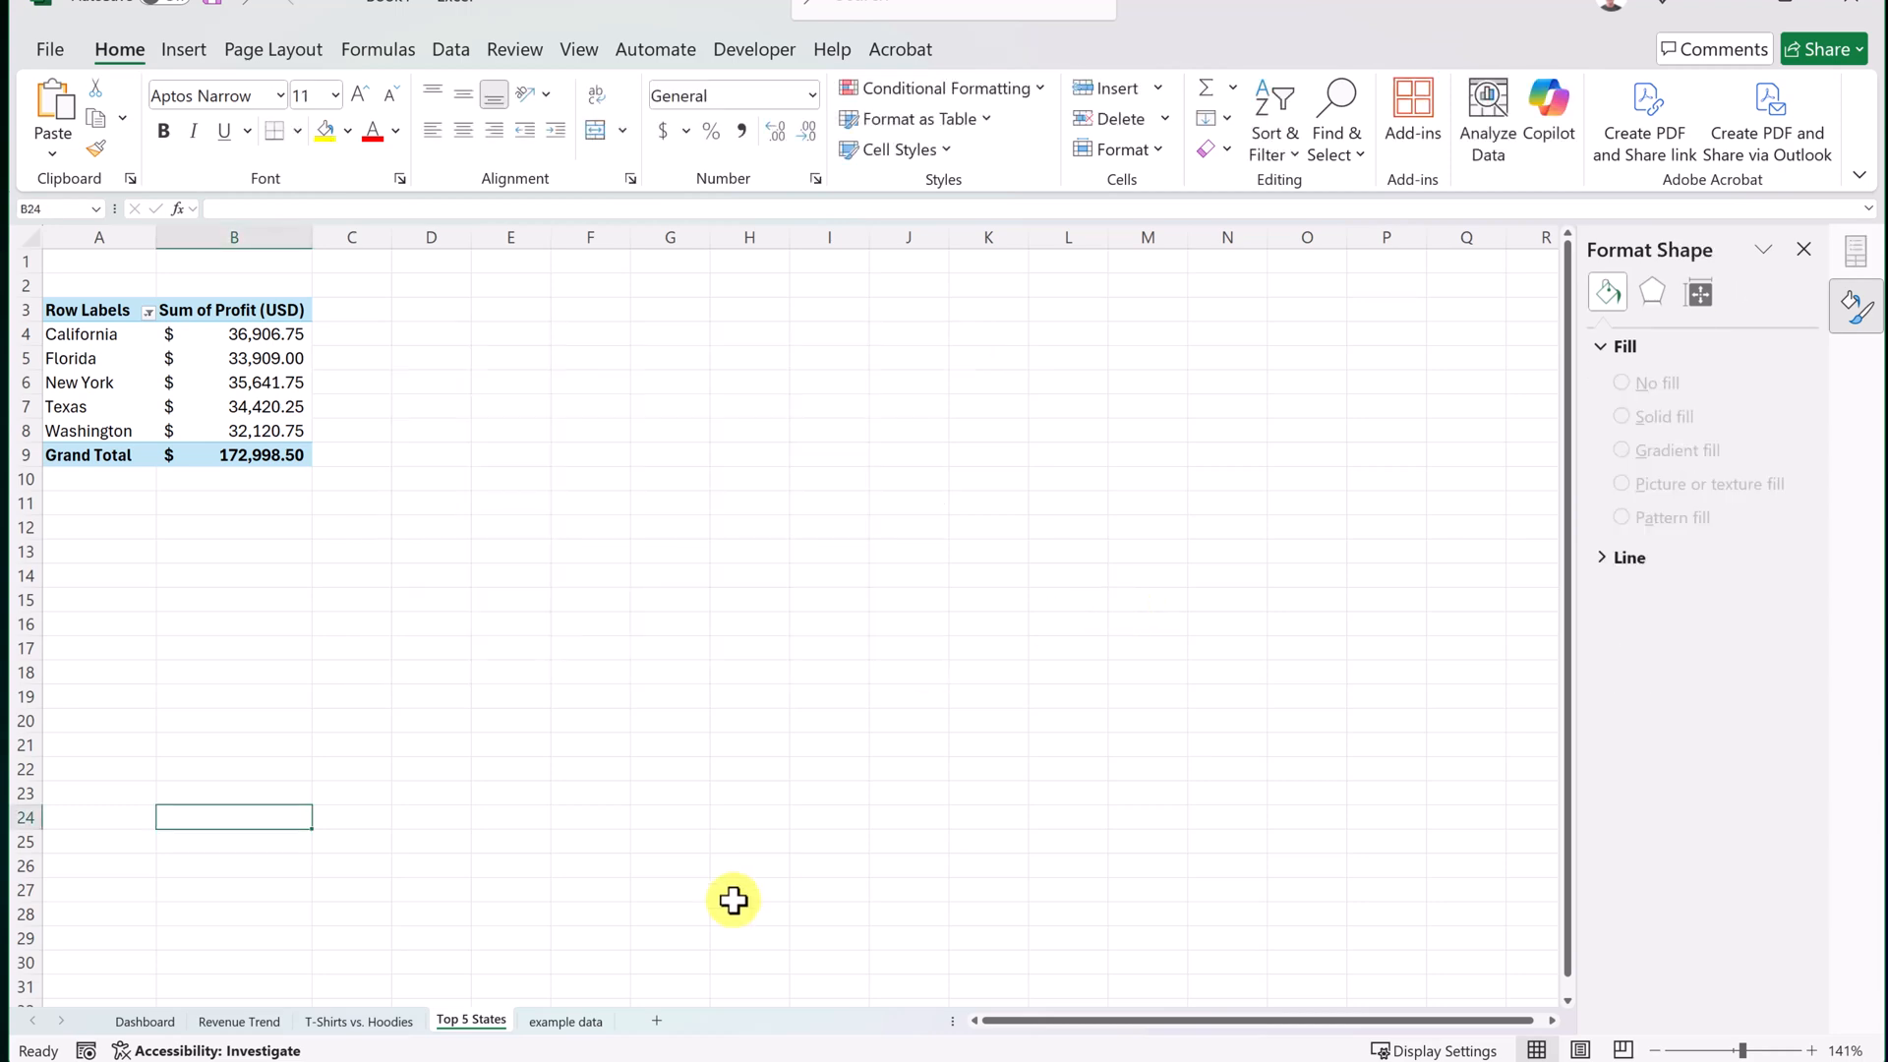
{"action": "left_click", "coordinate": [143, 1022]}
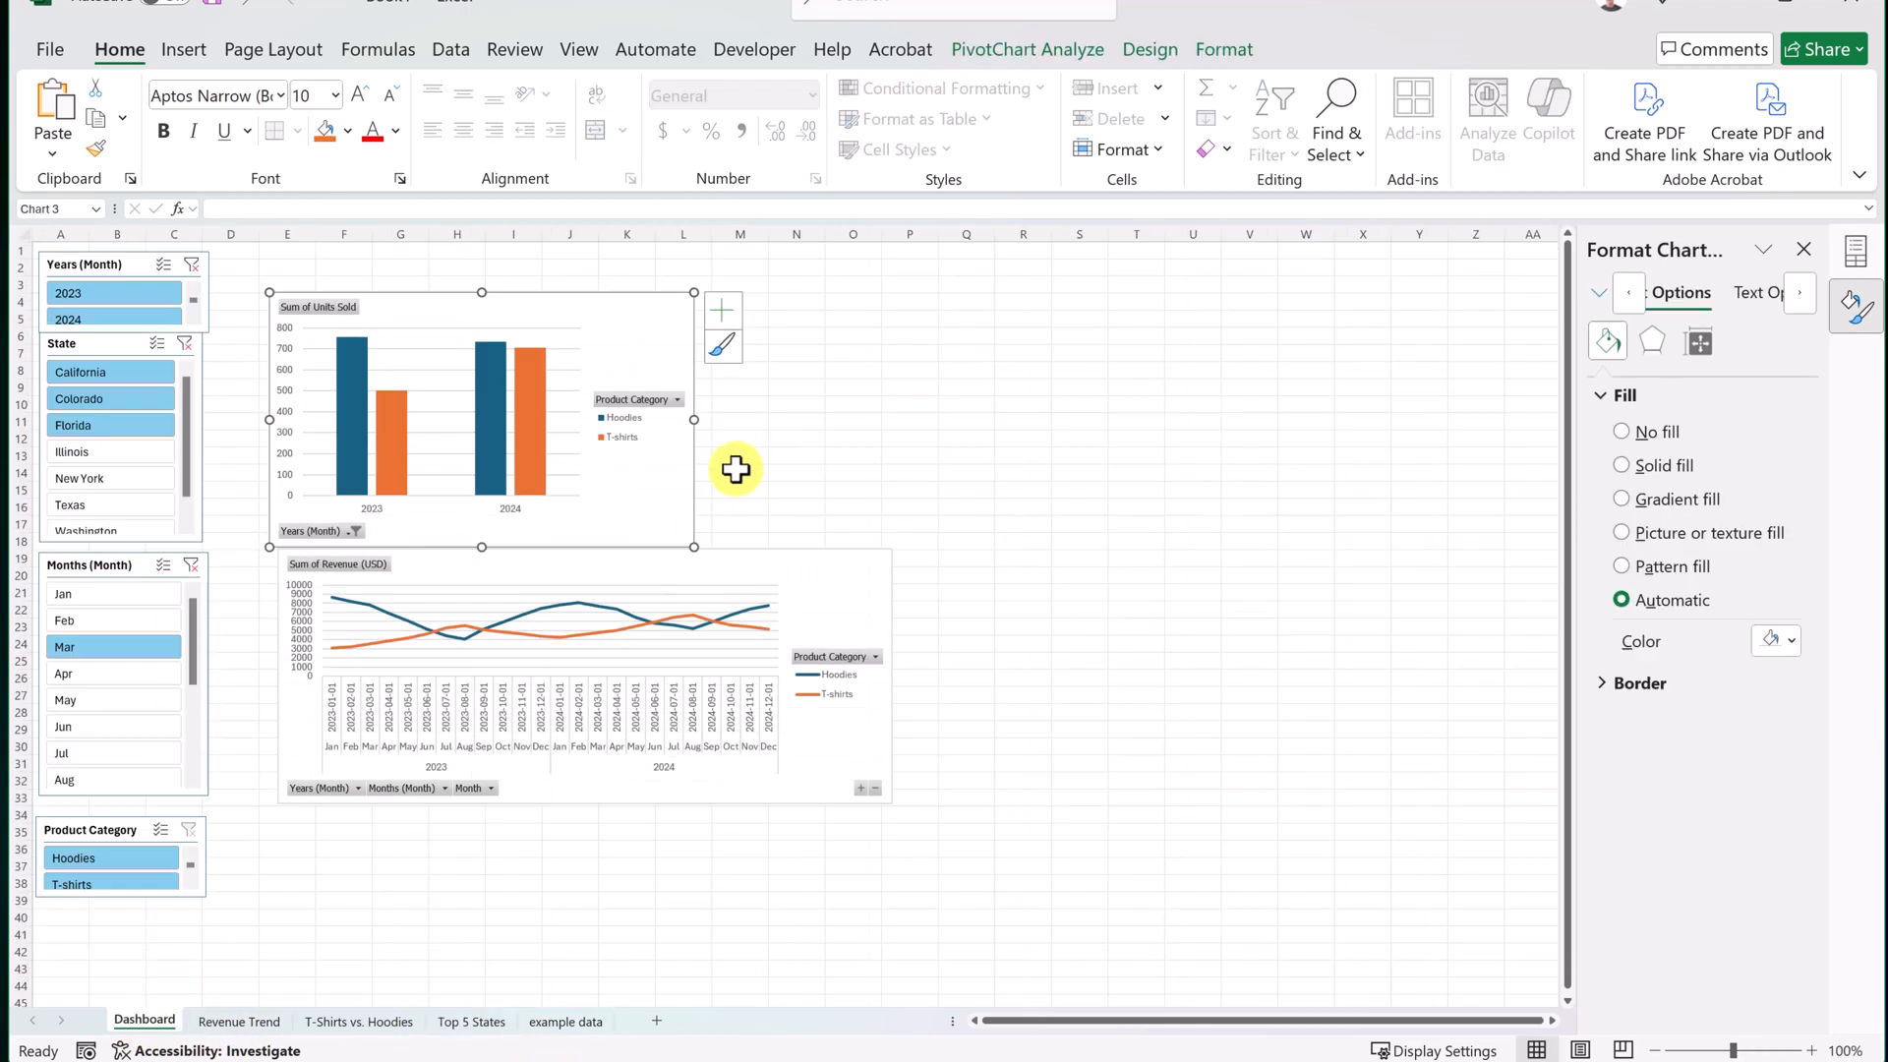
{"action": "left_click", "coordinate": [853, 438]}
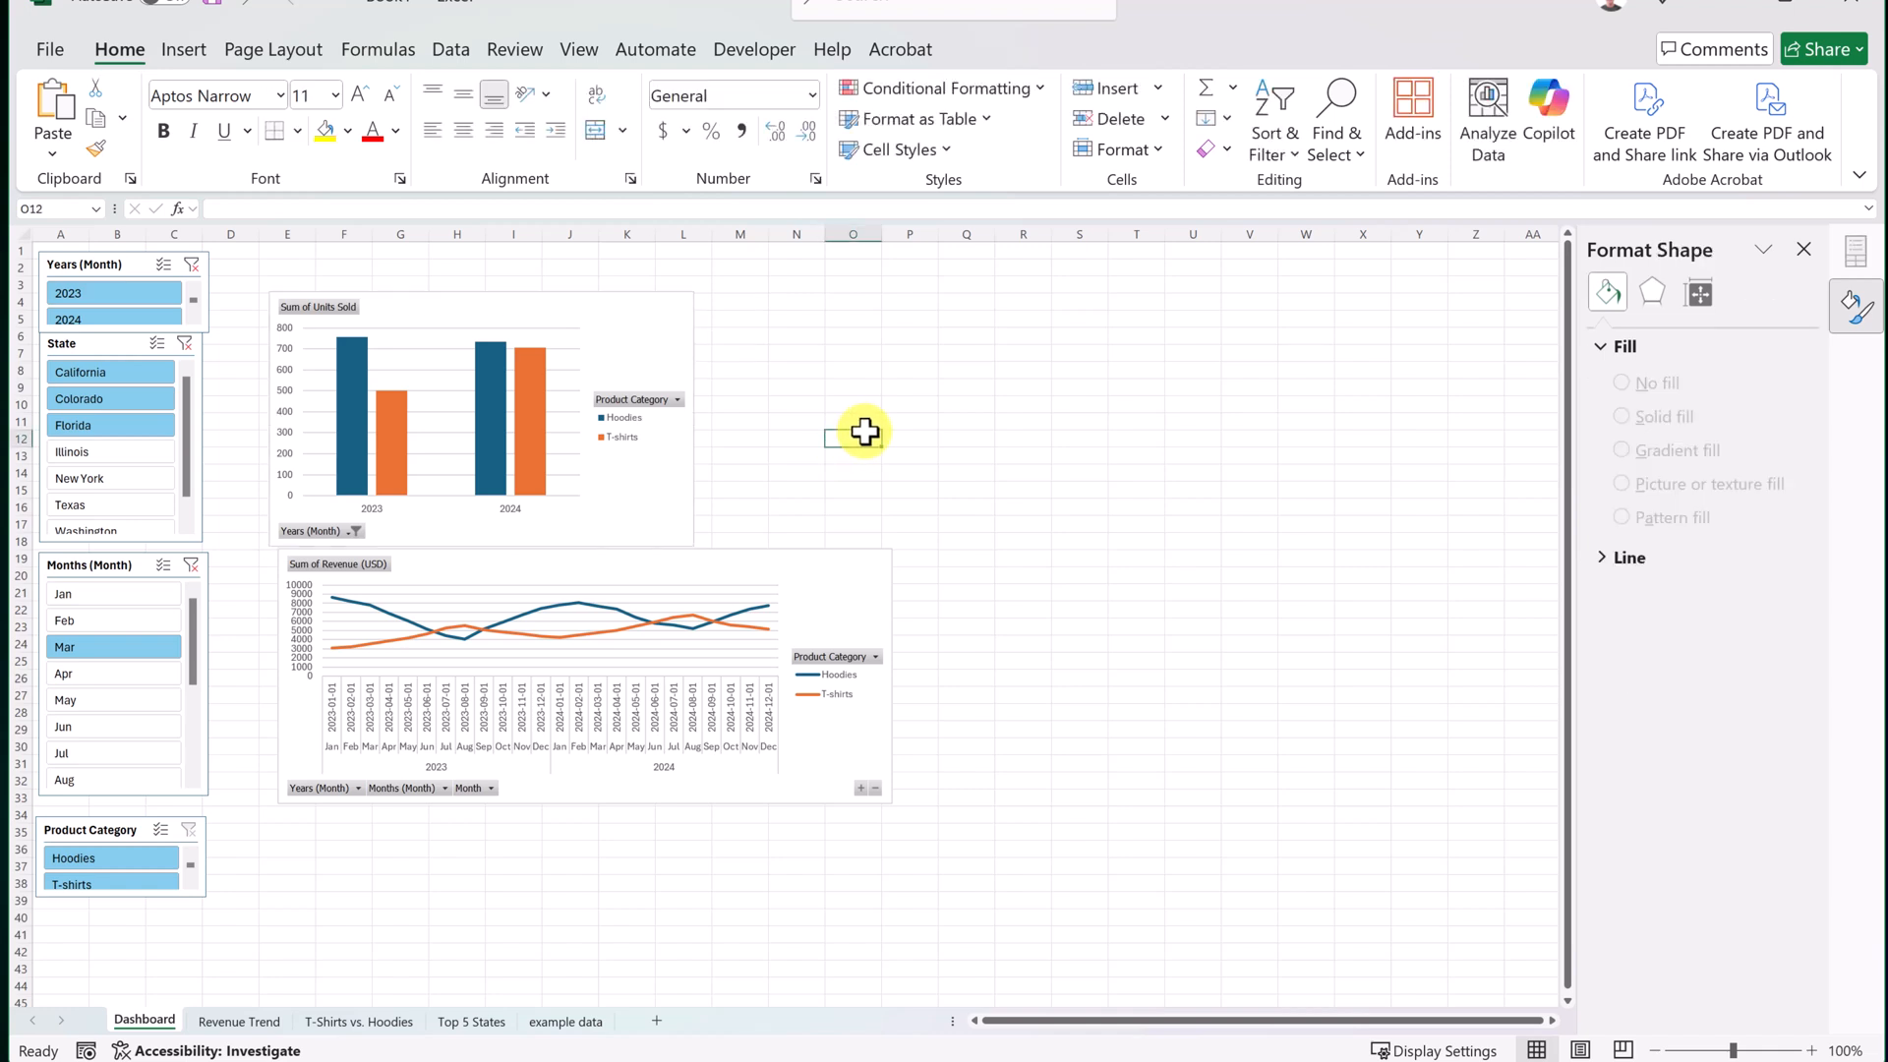
{"action": "key", "text": "ctrl+v"}
{"action": "left_click_drag", "start_coordinate": [978, 446], "coordinate": [862, 308]}
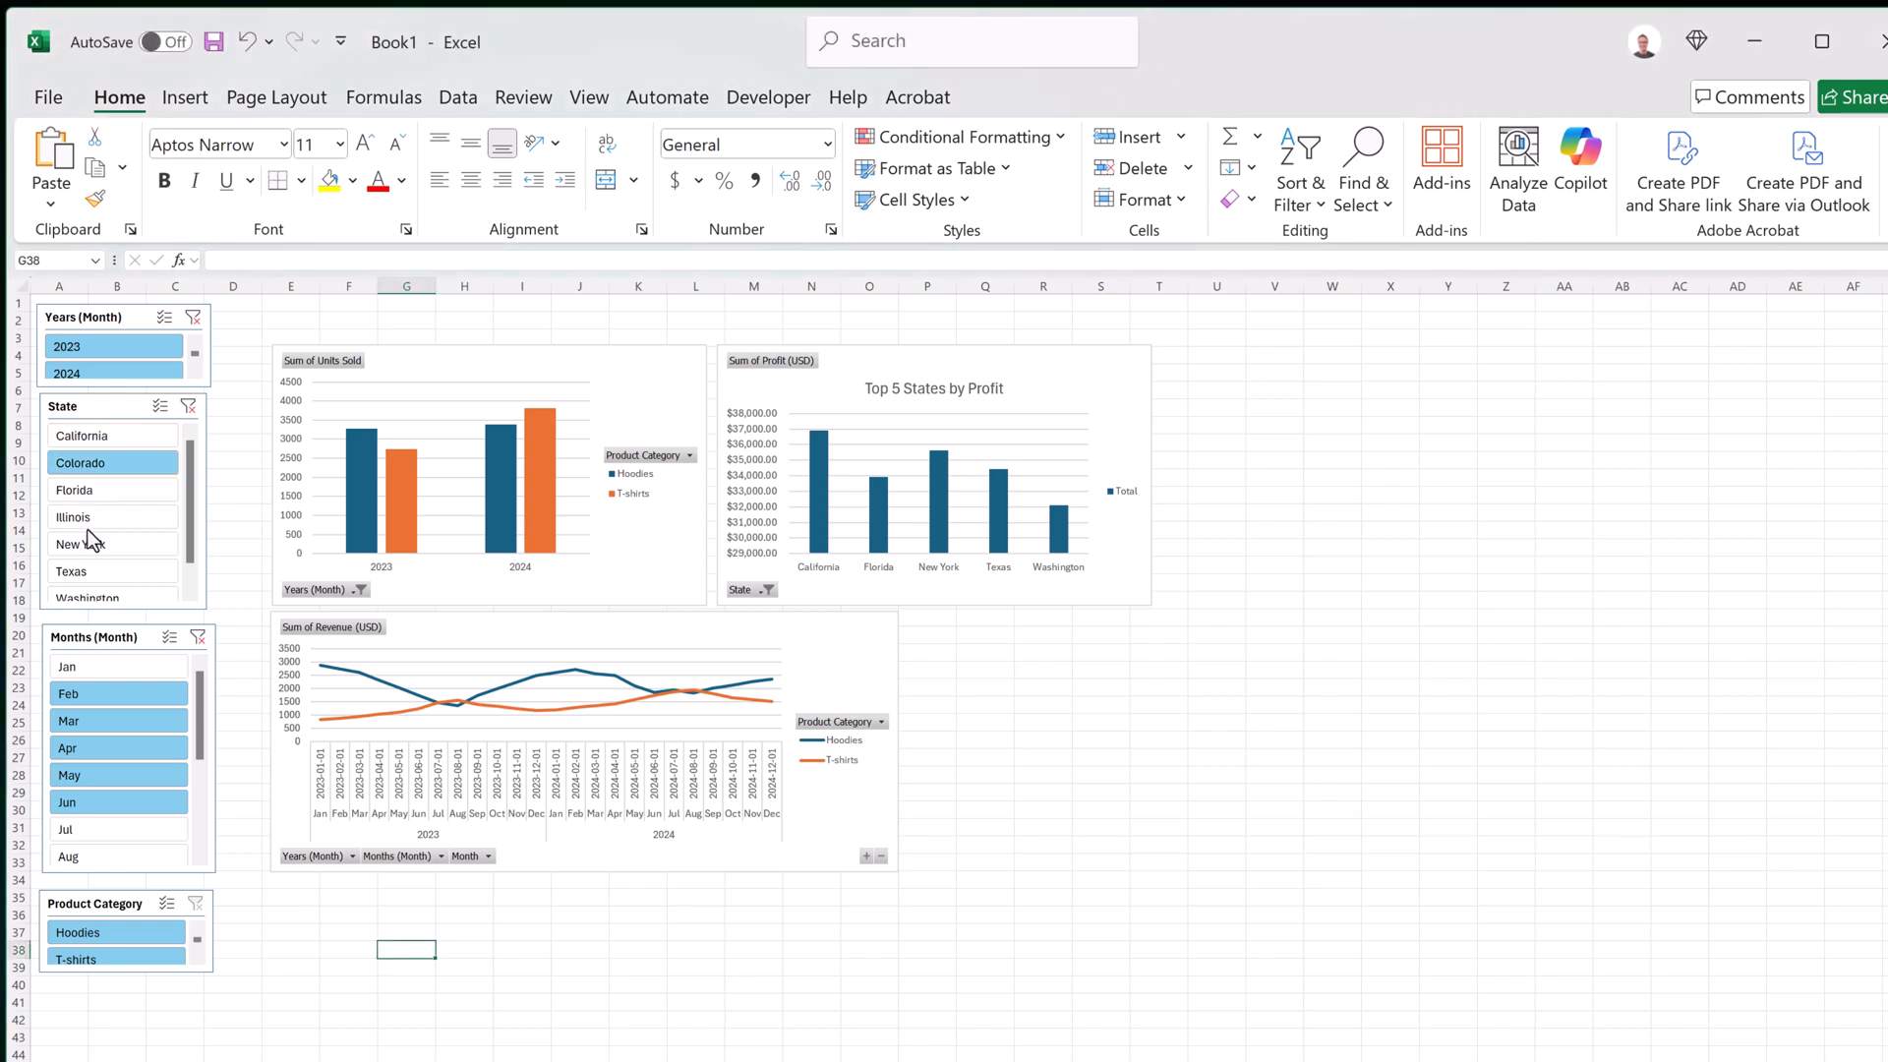
Filter with the Dashboard slicers to California through New York and Mar through Jun, and try Hoodies alone before including T-shirts again.
{"action": "left_click", "coordinate": [96, 440]}
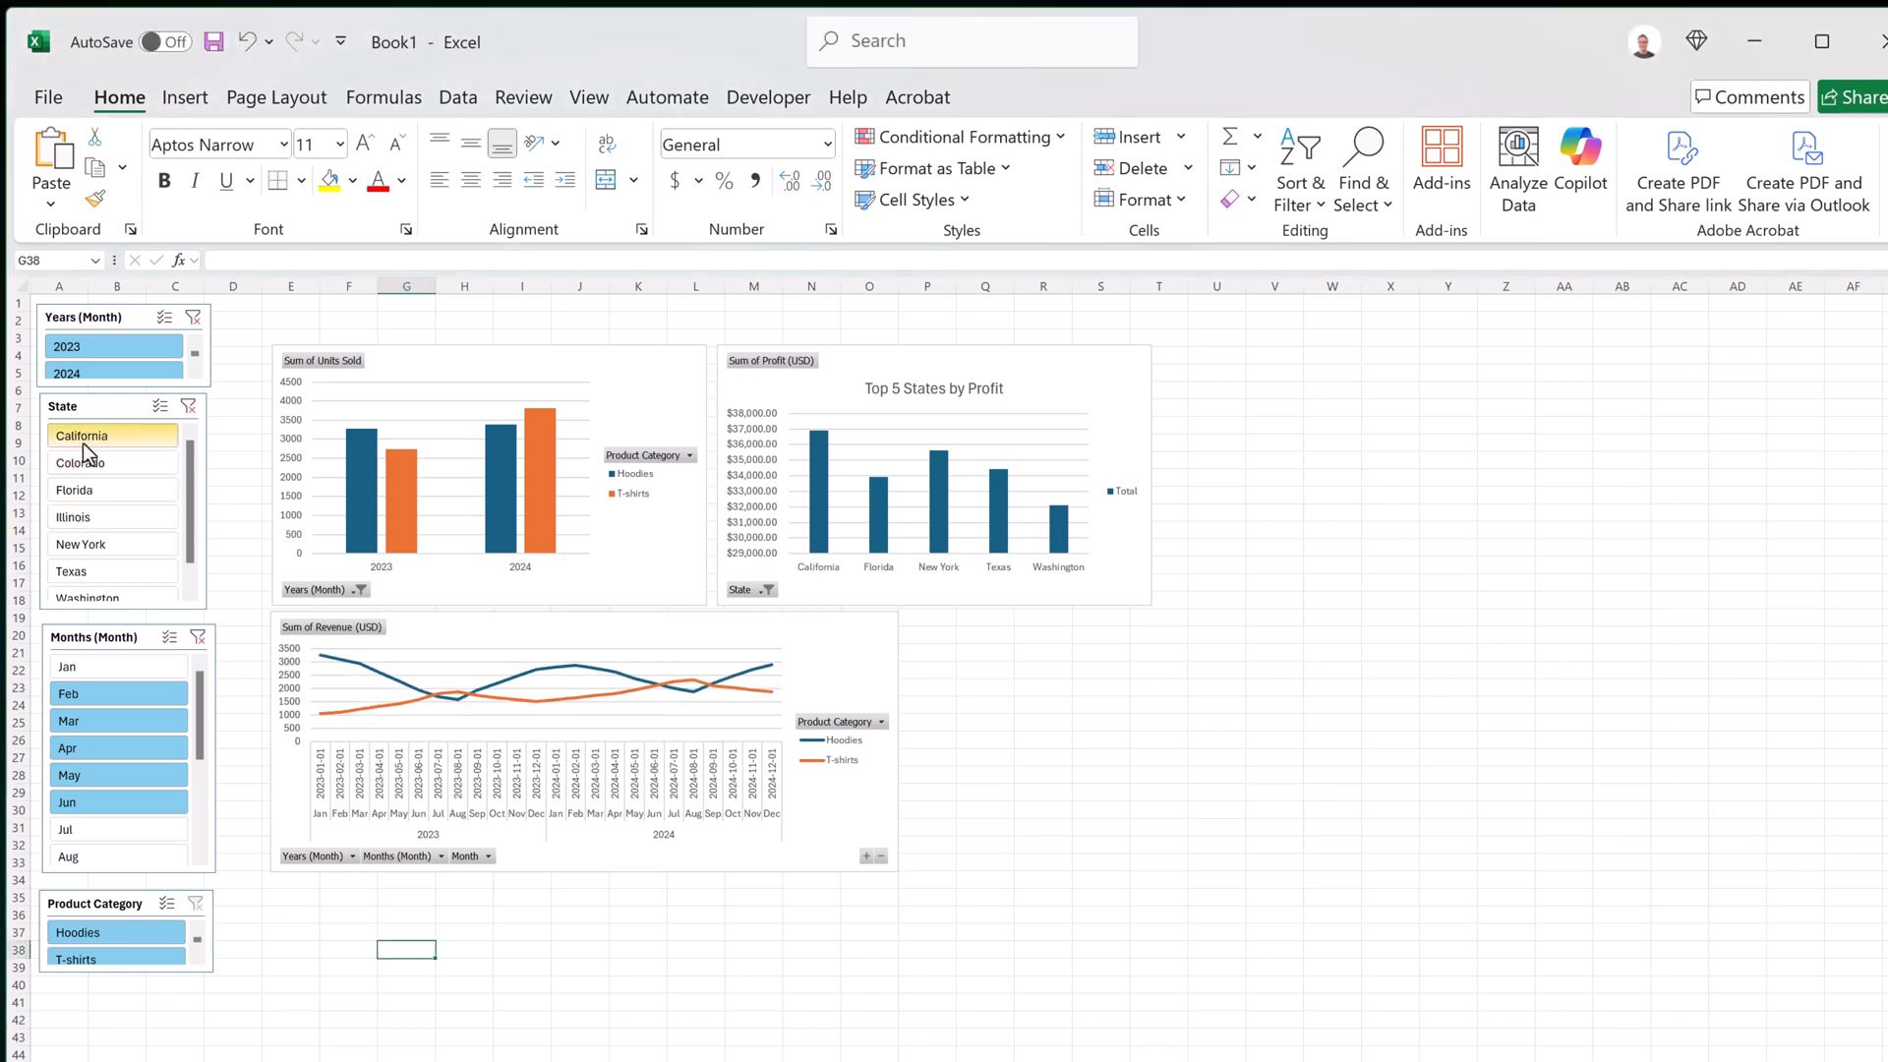
{"action": "left_click_drag", "start_coordinate": [82, 442], "coordinate": [102, 556]}
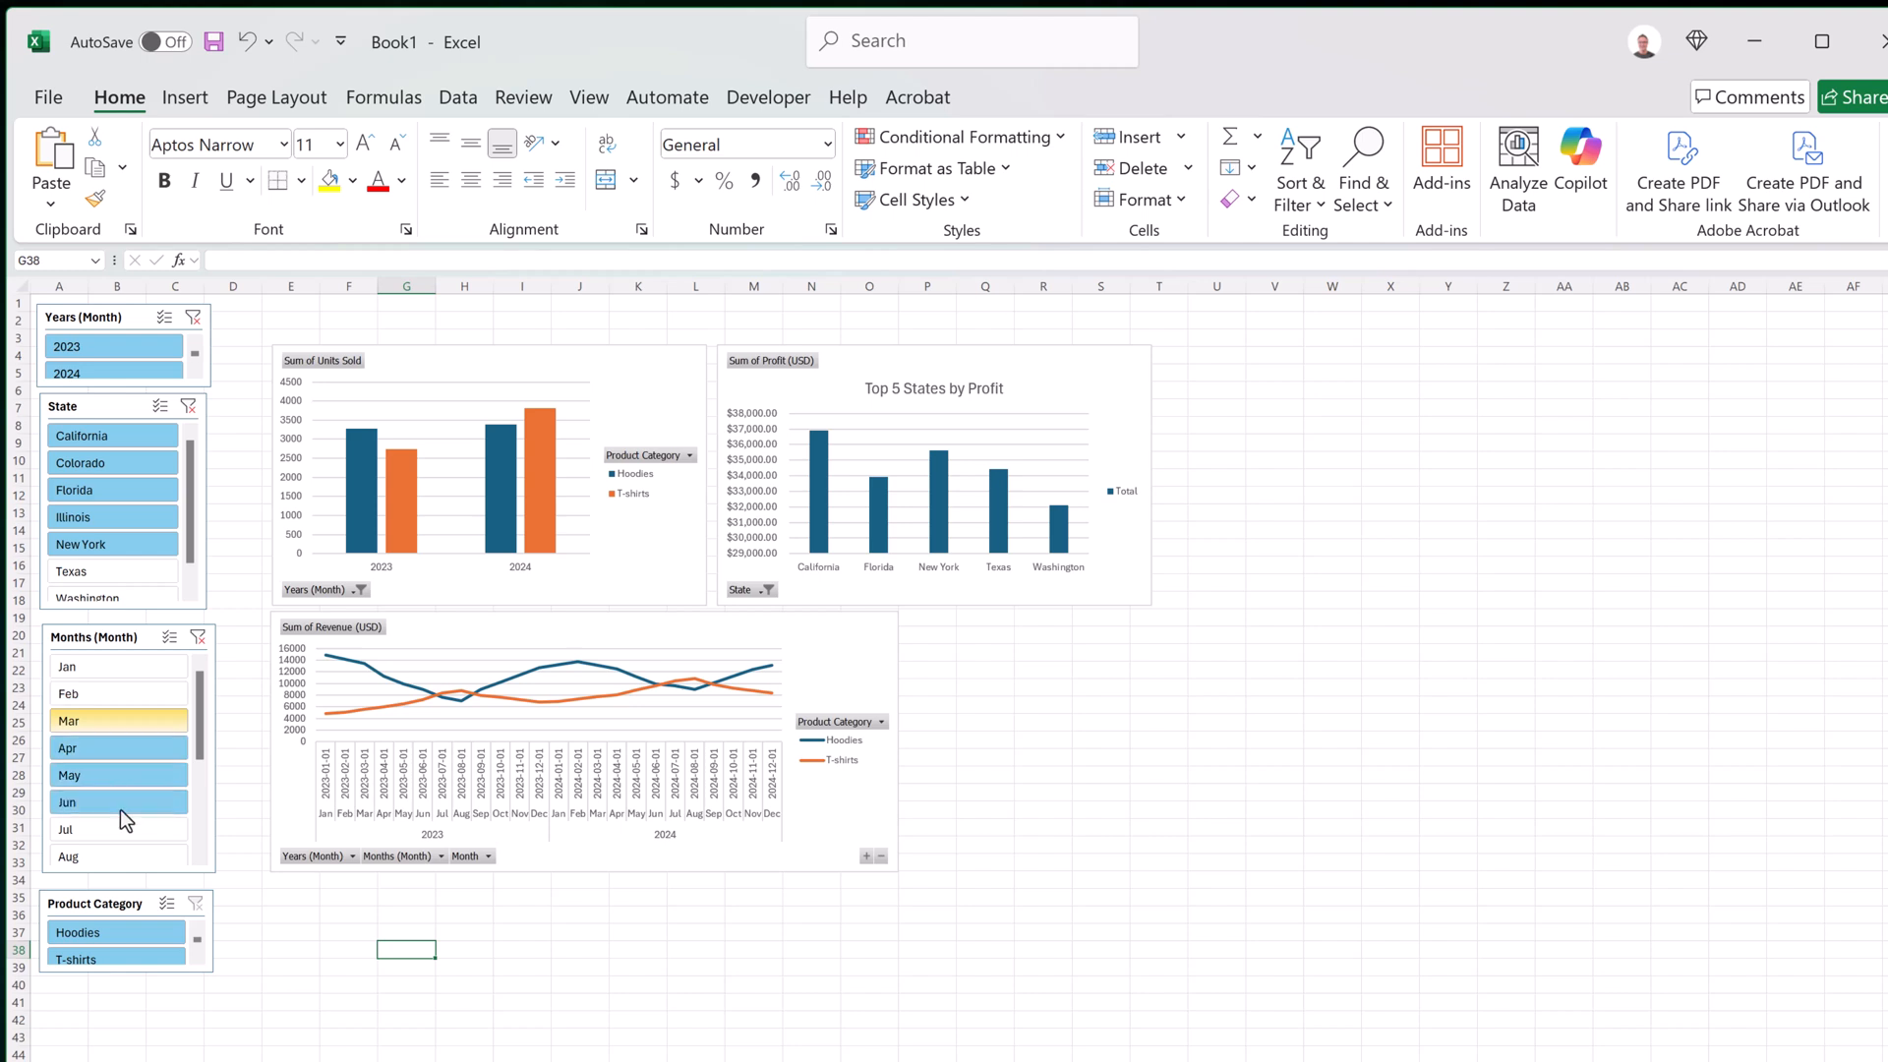
{"action": "left_click_drag", "start_coordinate": [120, 810], "coordinate": [124, 807]}
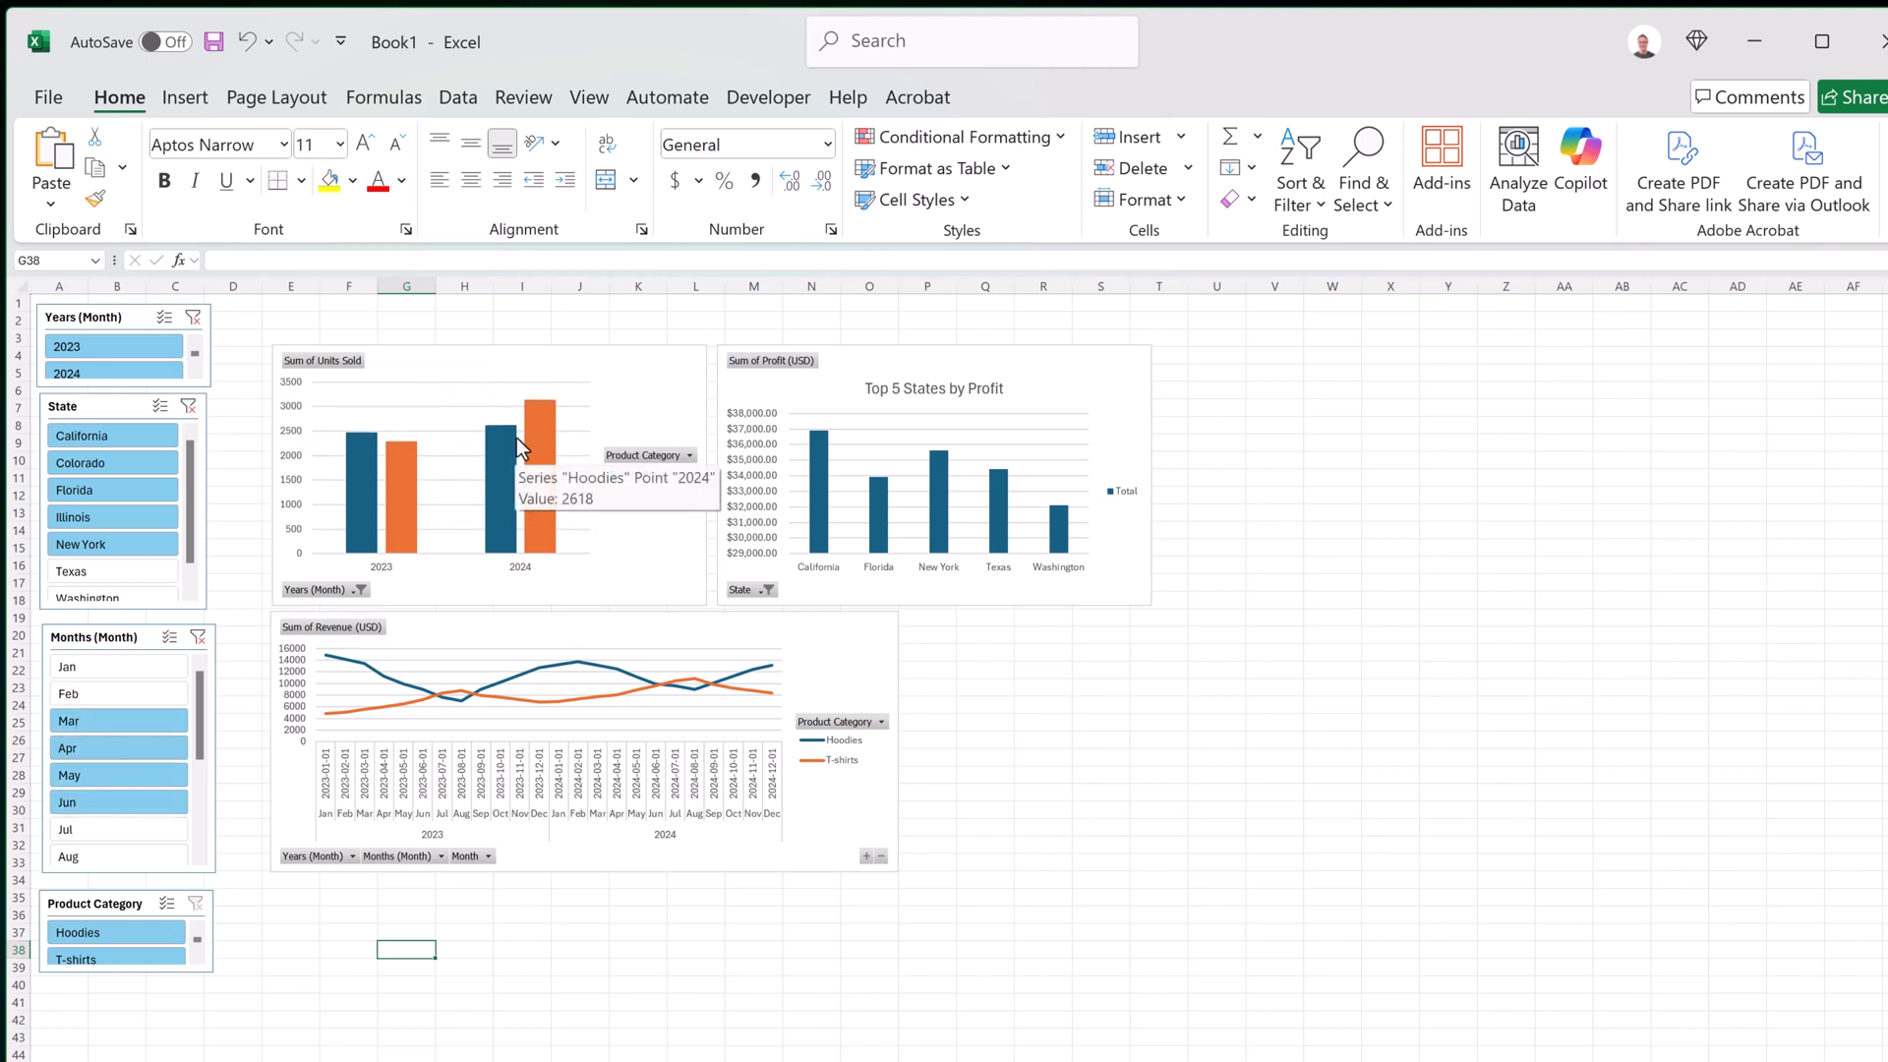
{"action": "left_click", "coordinate": [102, 939]}
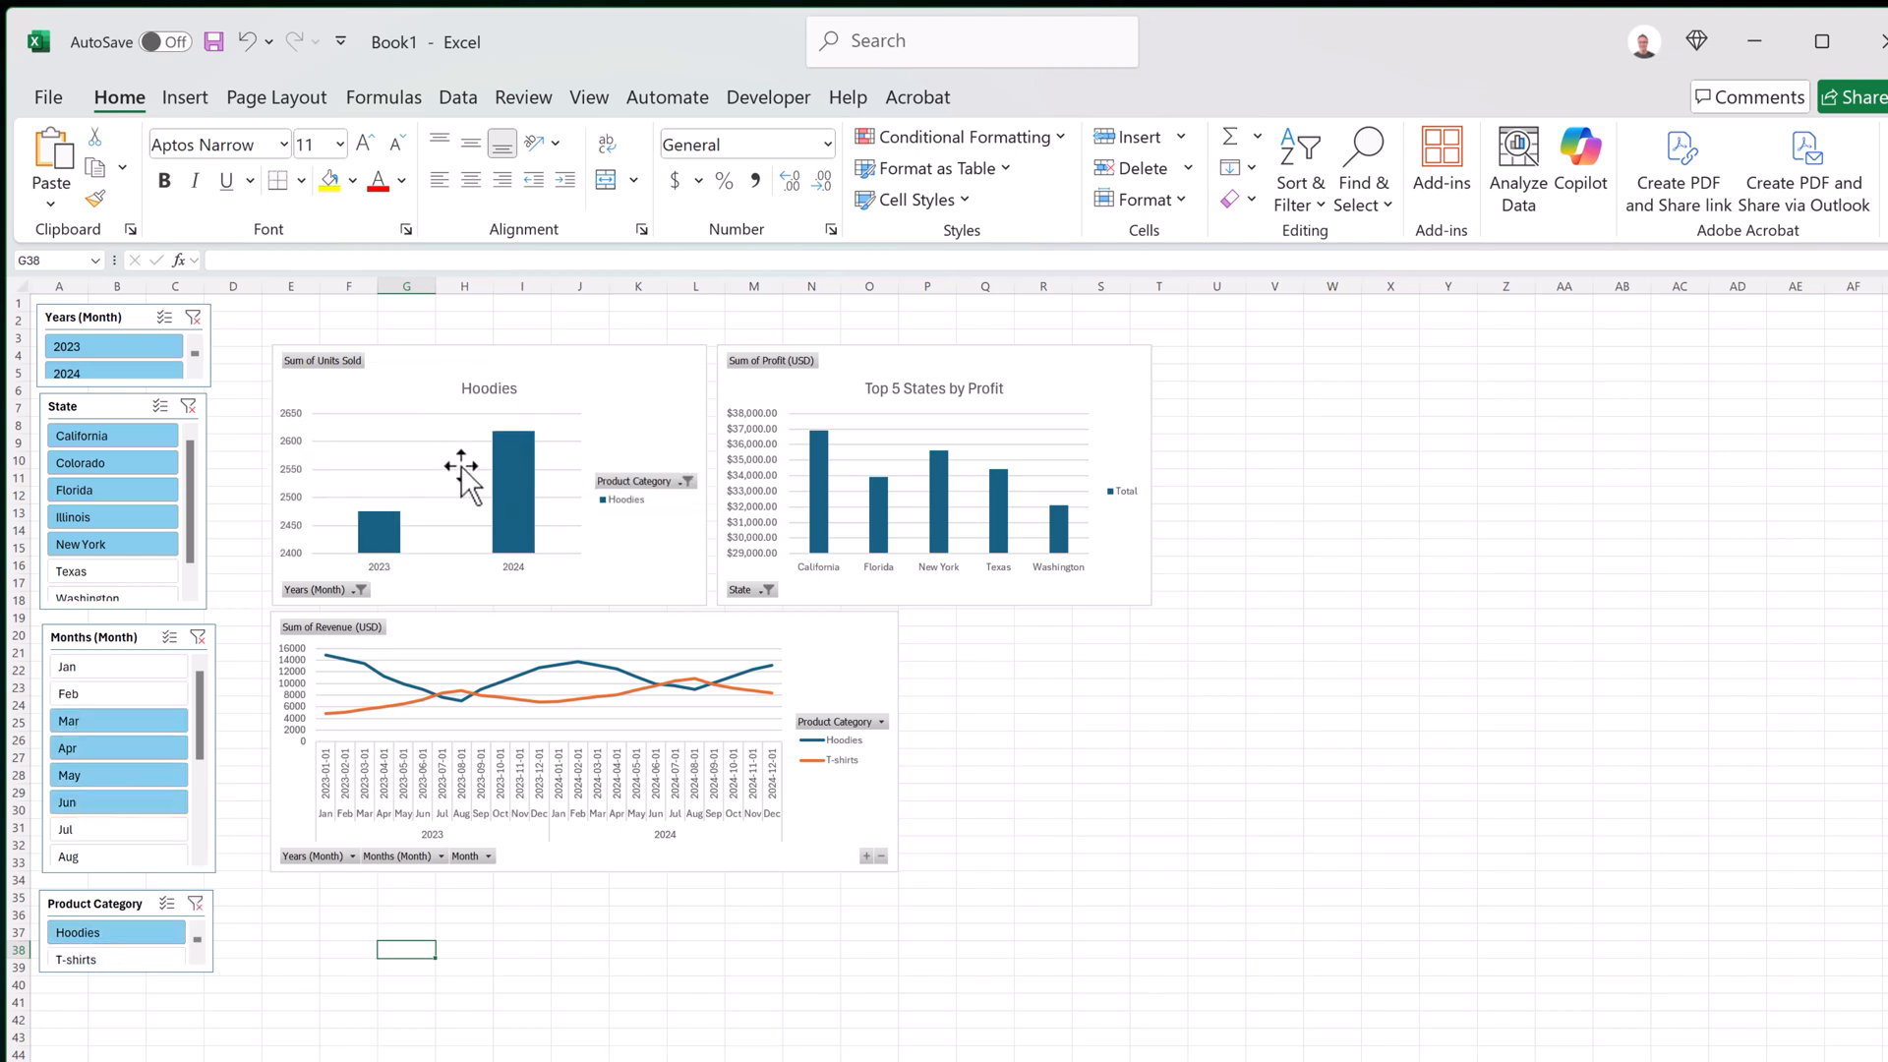
{"action": "left_click", "coordinate": [124, 952], "text": "ctrl"}
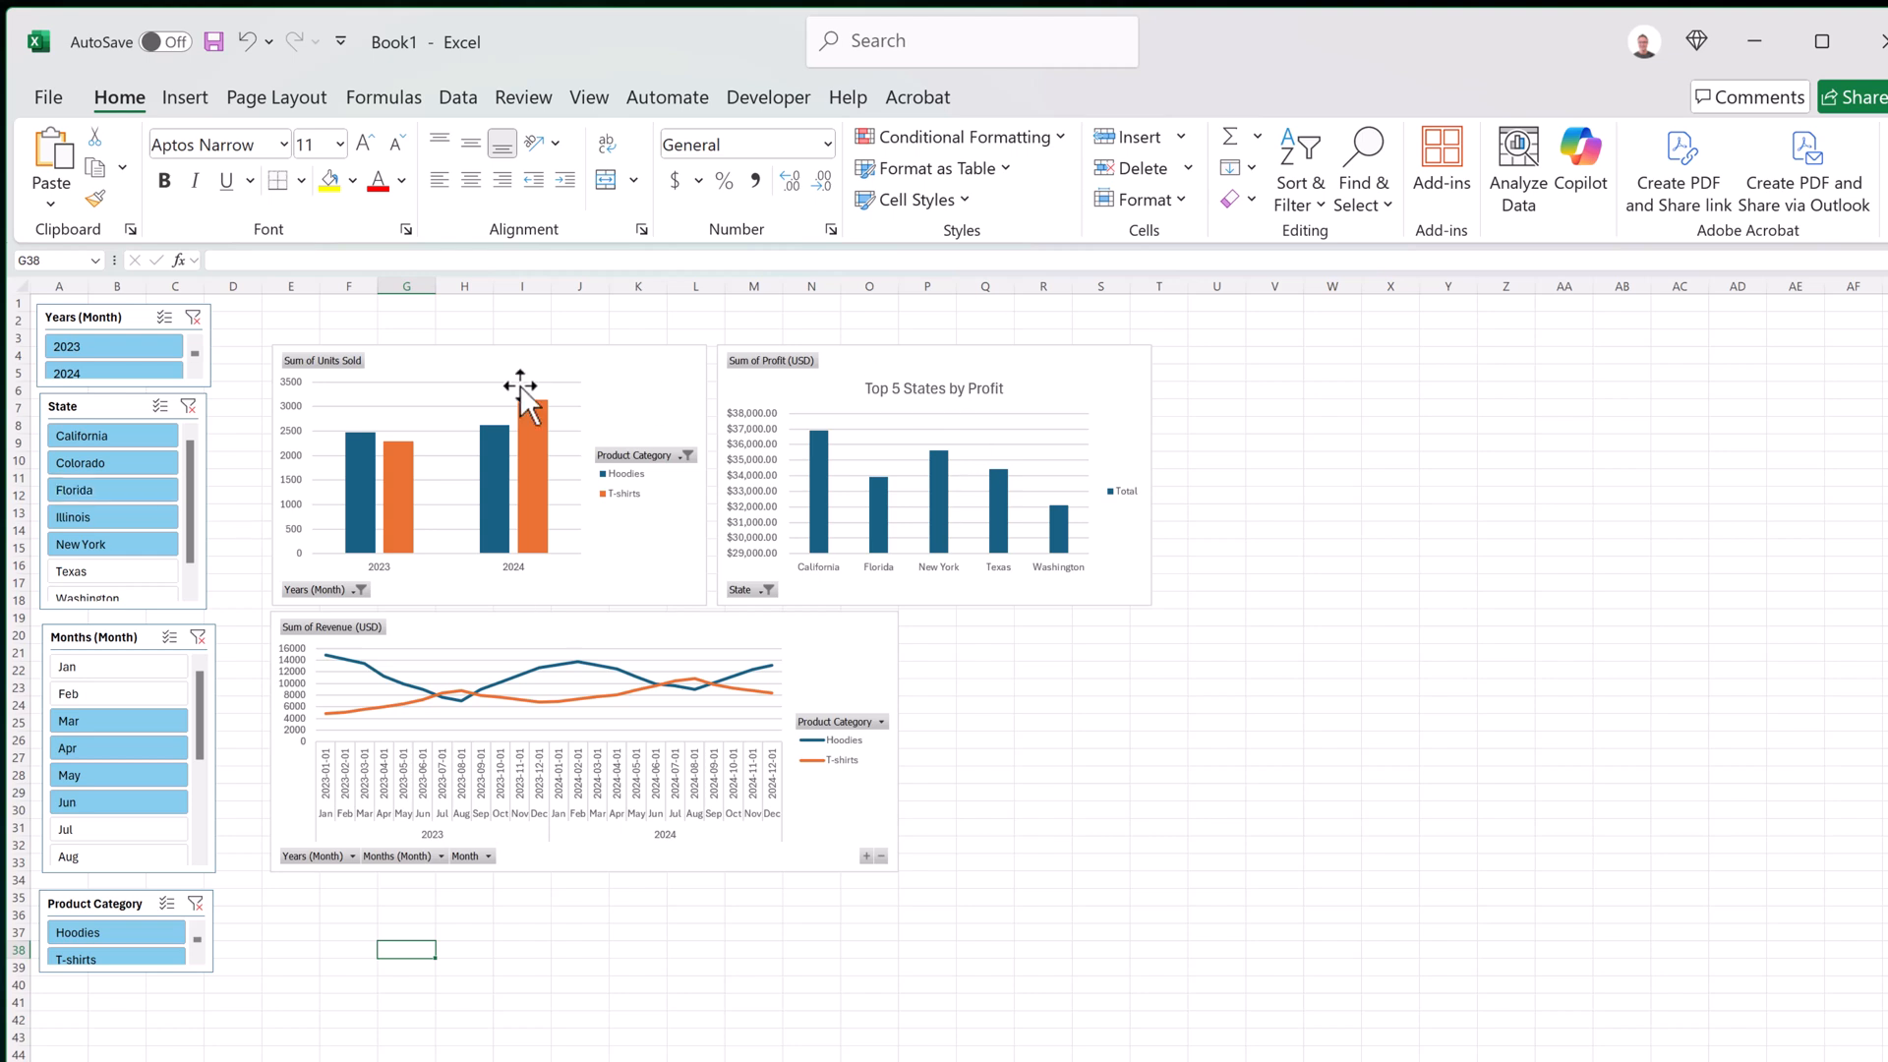
Connect the Years slicer to the Revenue Trend and Top 5 States PivotTables as well through its report connections.
{"action": "right_click", "coordinate": [145, 321]}
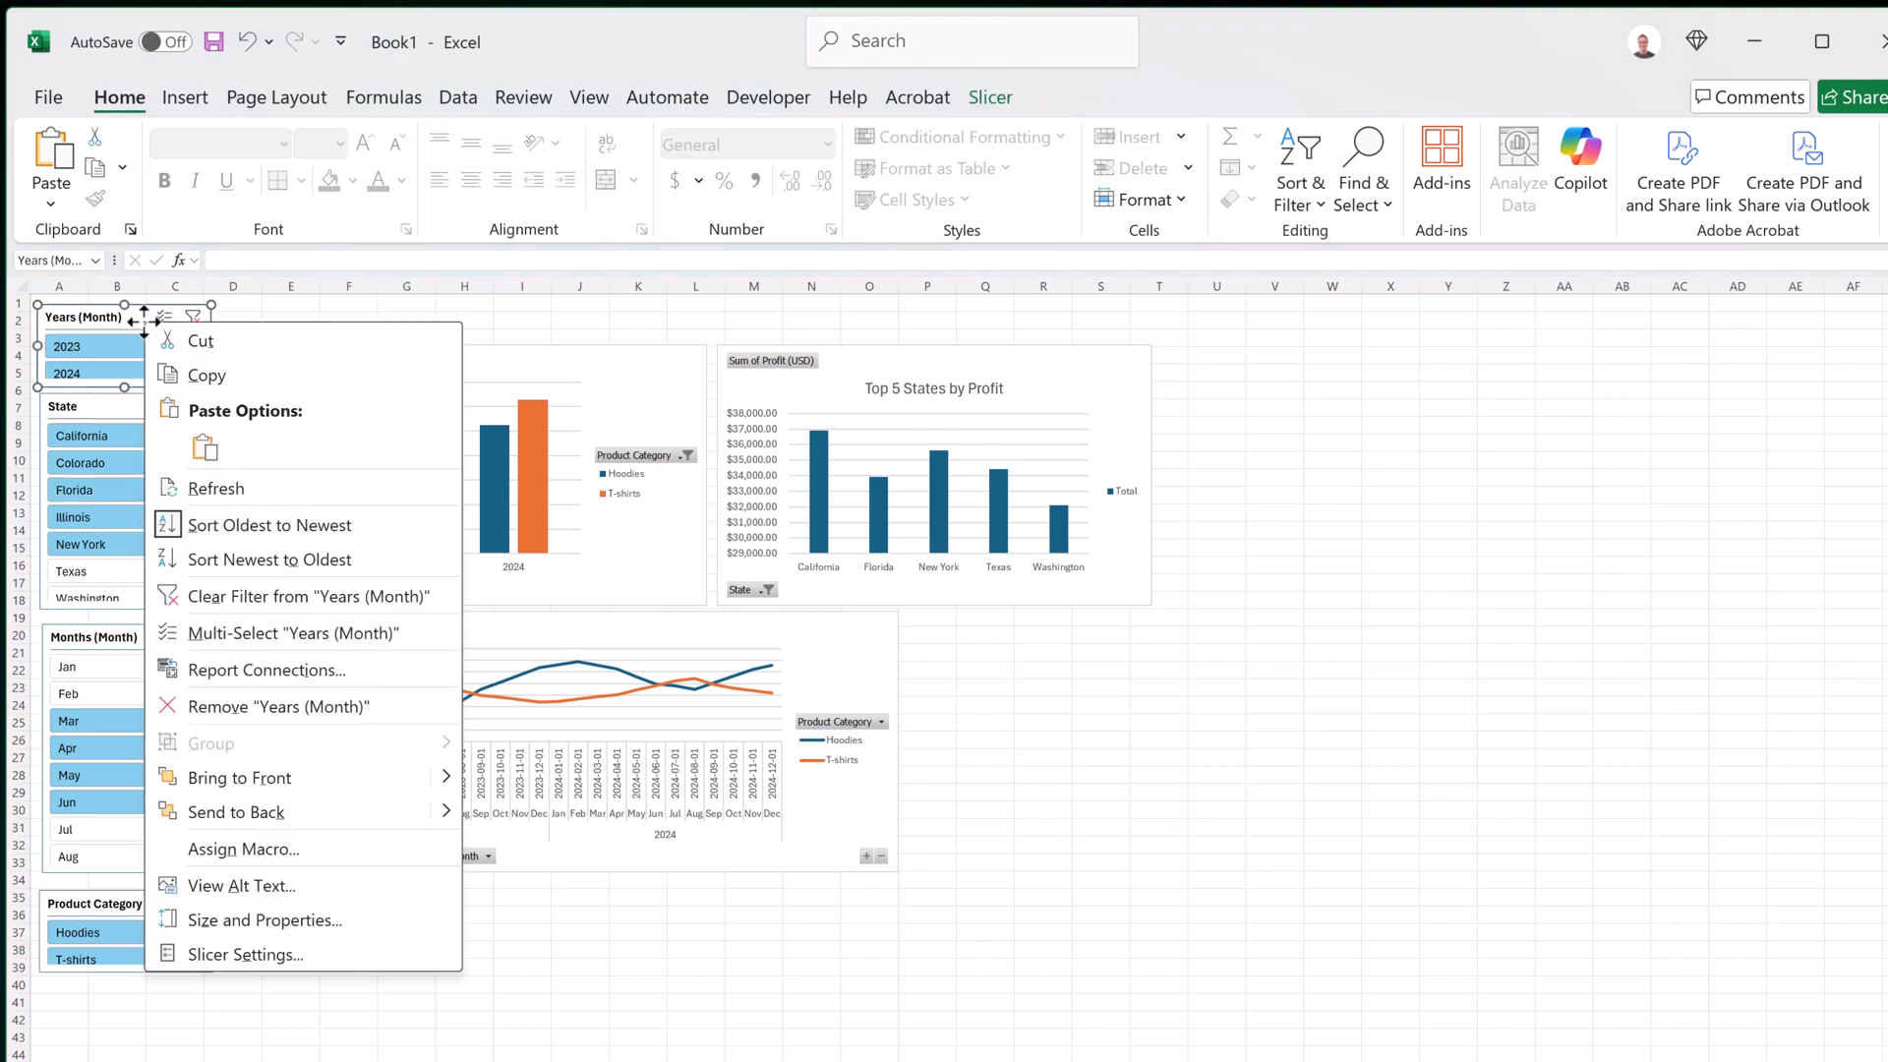
{"action": "left_click", "coordinate": [327, 674]}
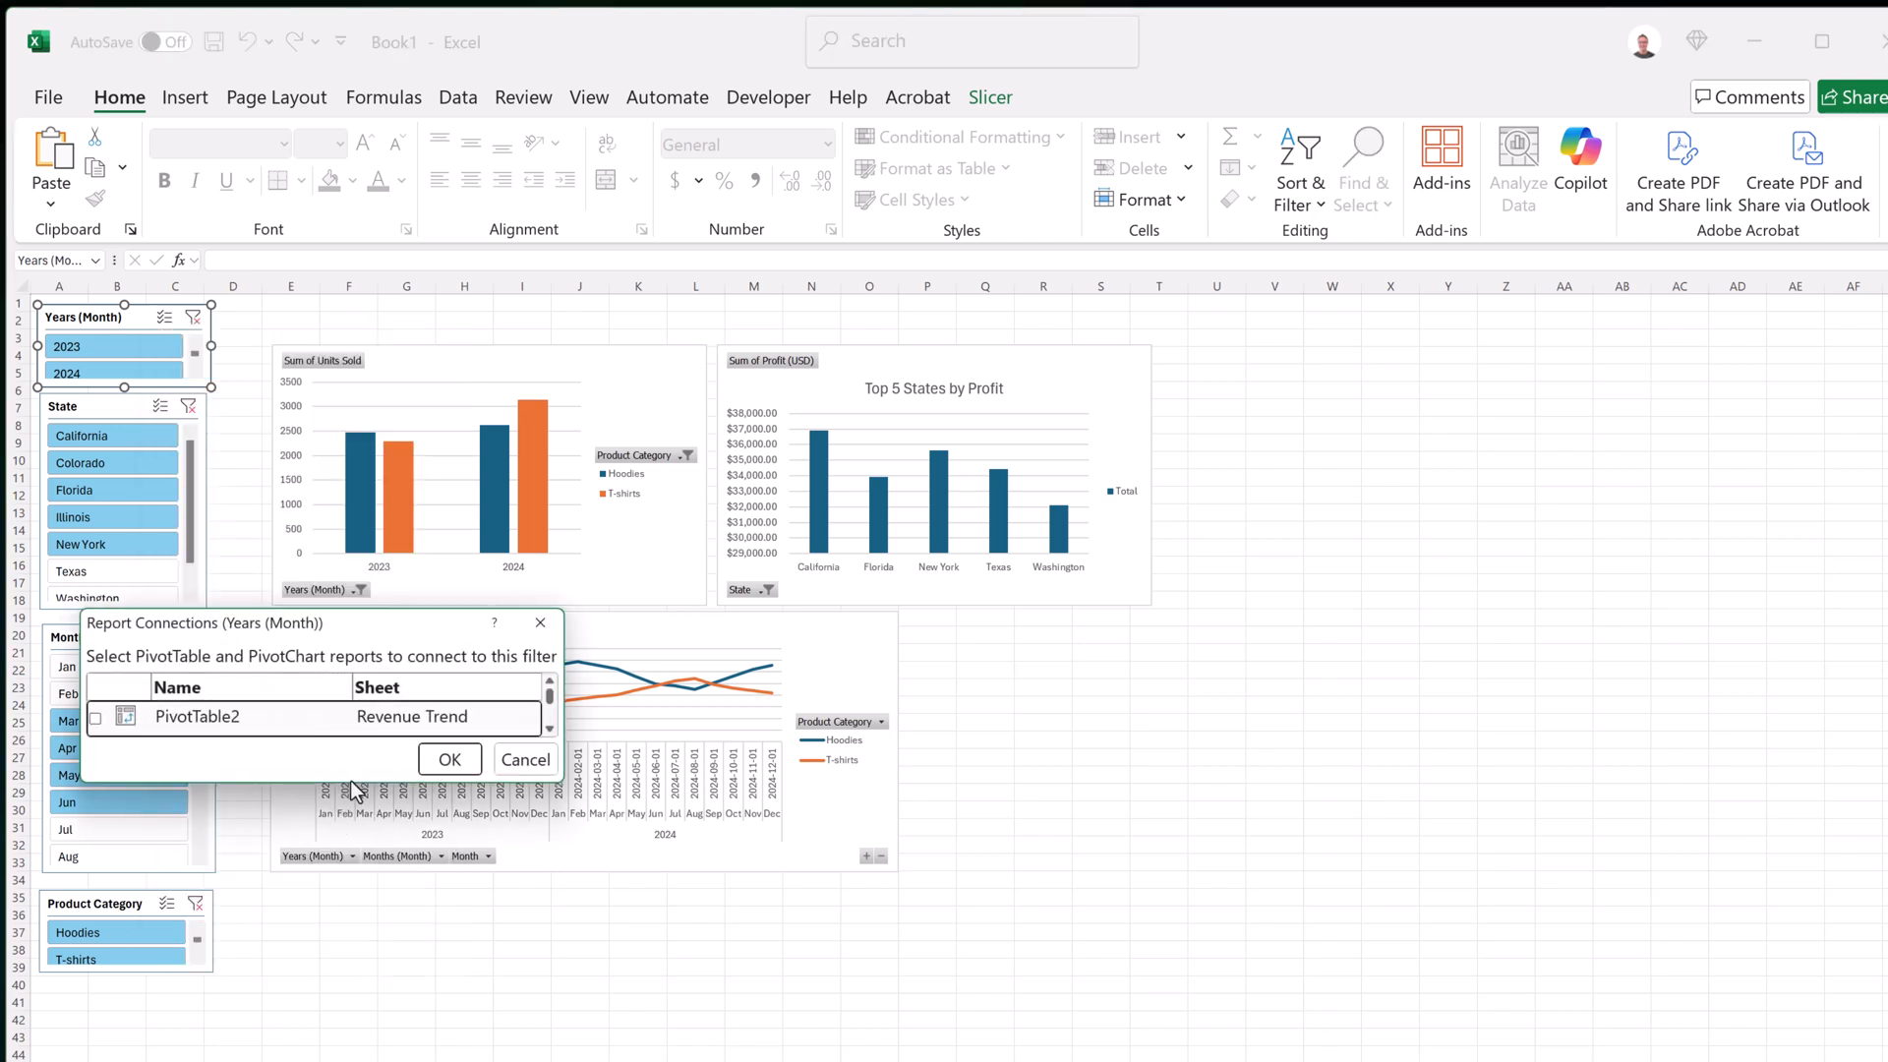
{"action": "left_click_drag", "start_coordinate": [350, 785], "coordinate": [353, 909]}
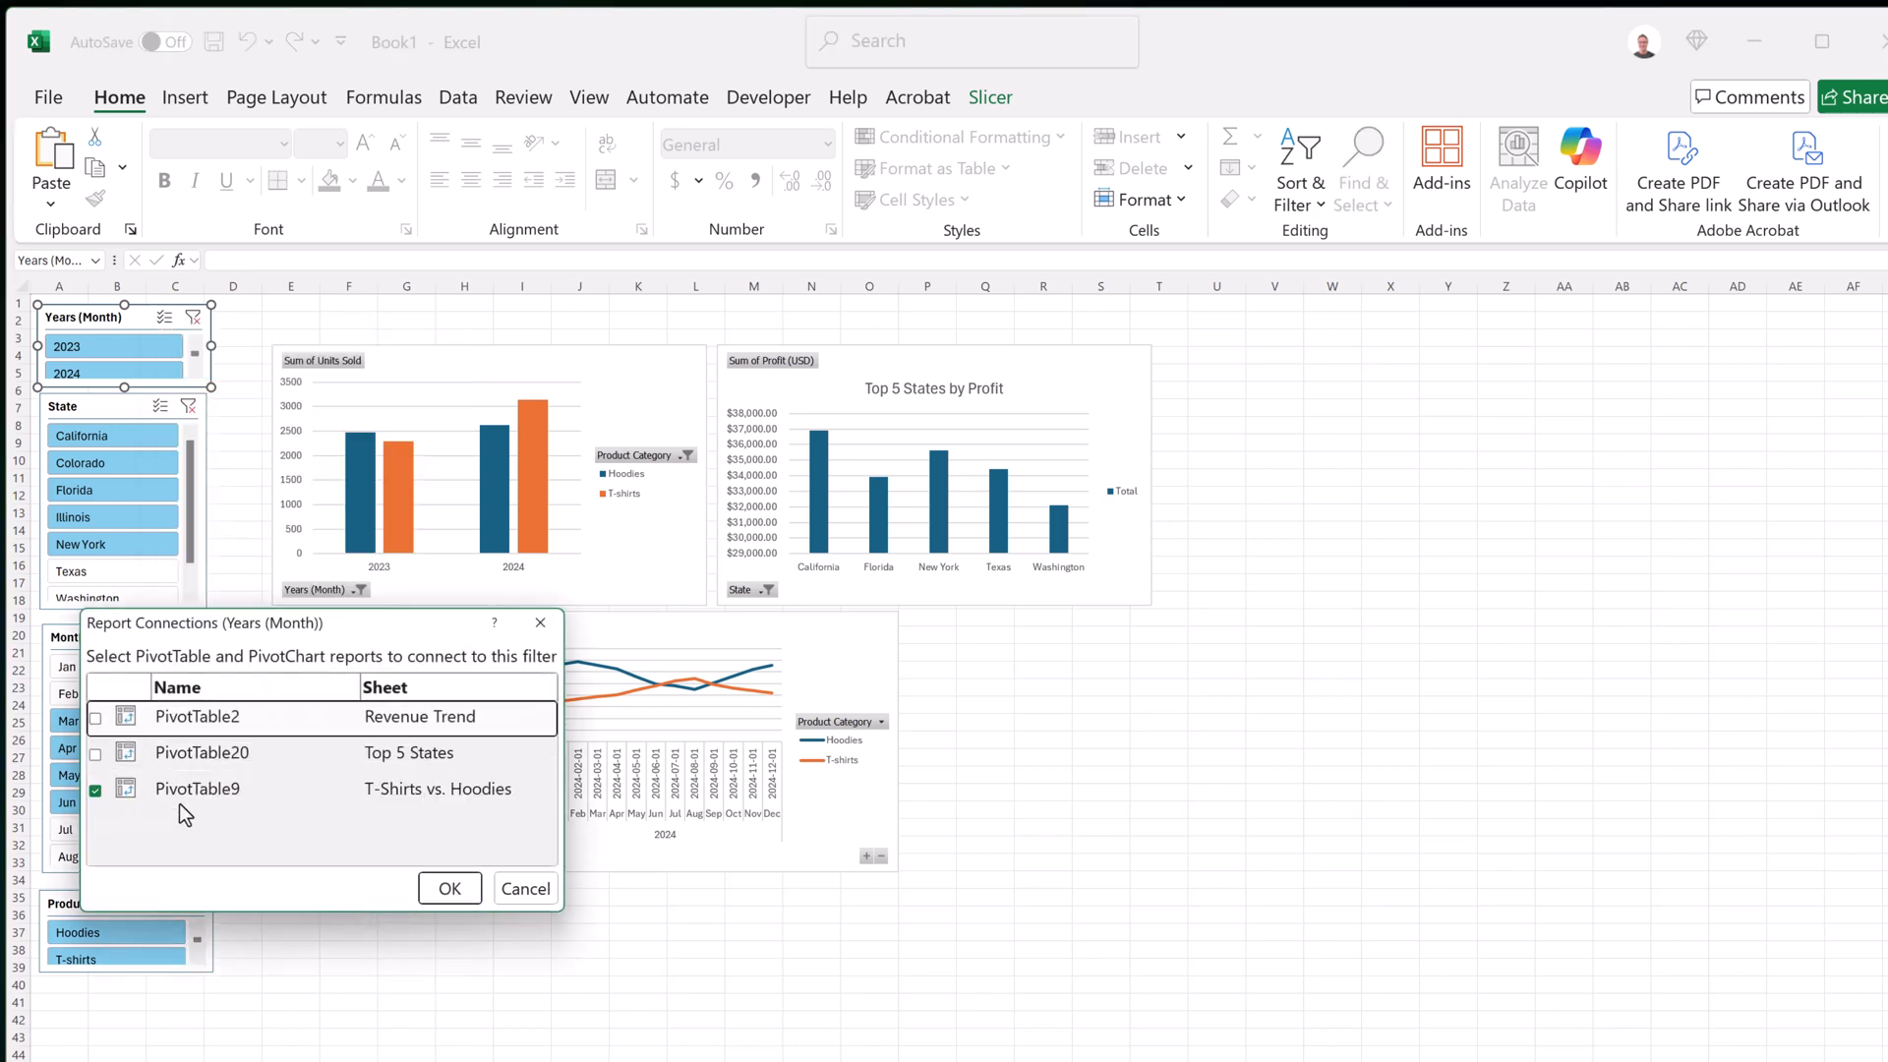
{"action": "left_click", "coordinate": [95, 753]}
{"action": "left_click", "coordinate": [95, 718]}
{"action": "left_click", "coordinate": [449, 888]}
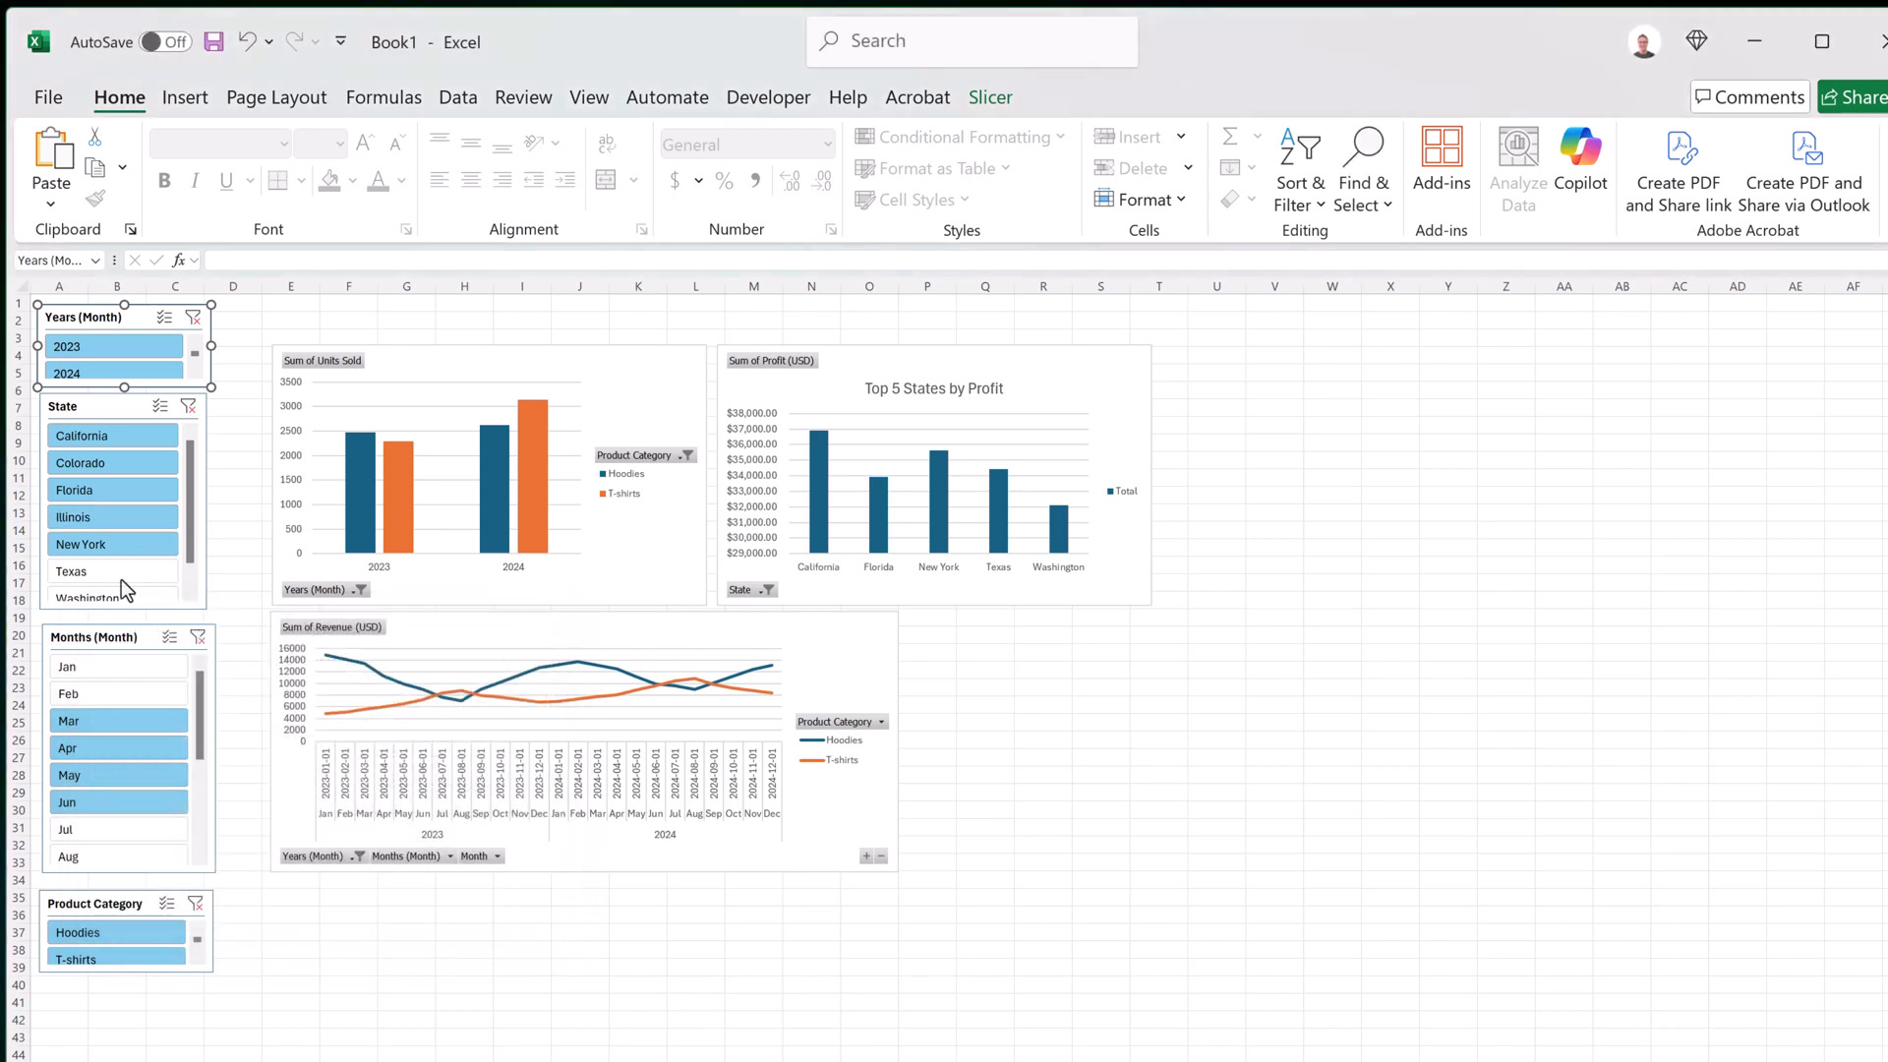
Connect the State slicer to the Top 5 States and T-Shirts vs. Hoodies PivotTables in its report connections.
{"action": "right_click", "coordinate": [122, 409]}
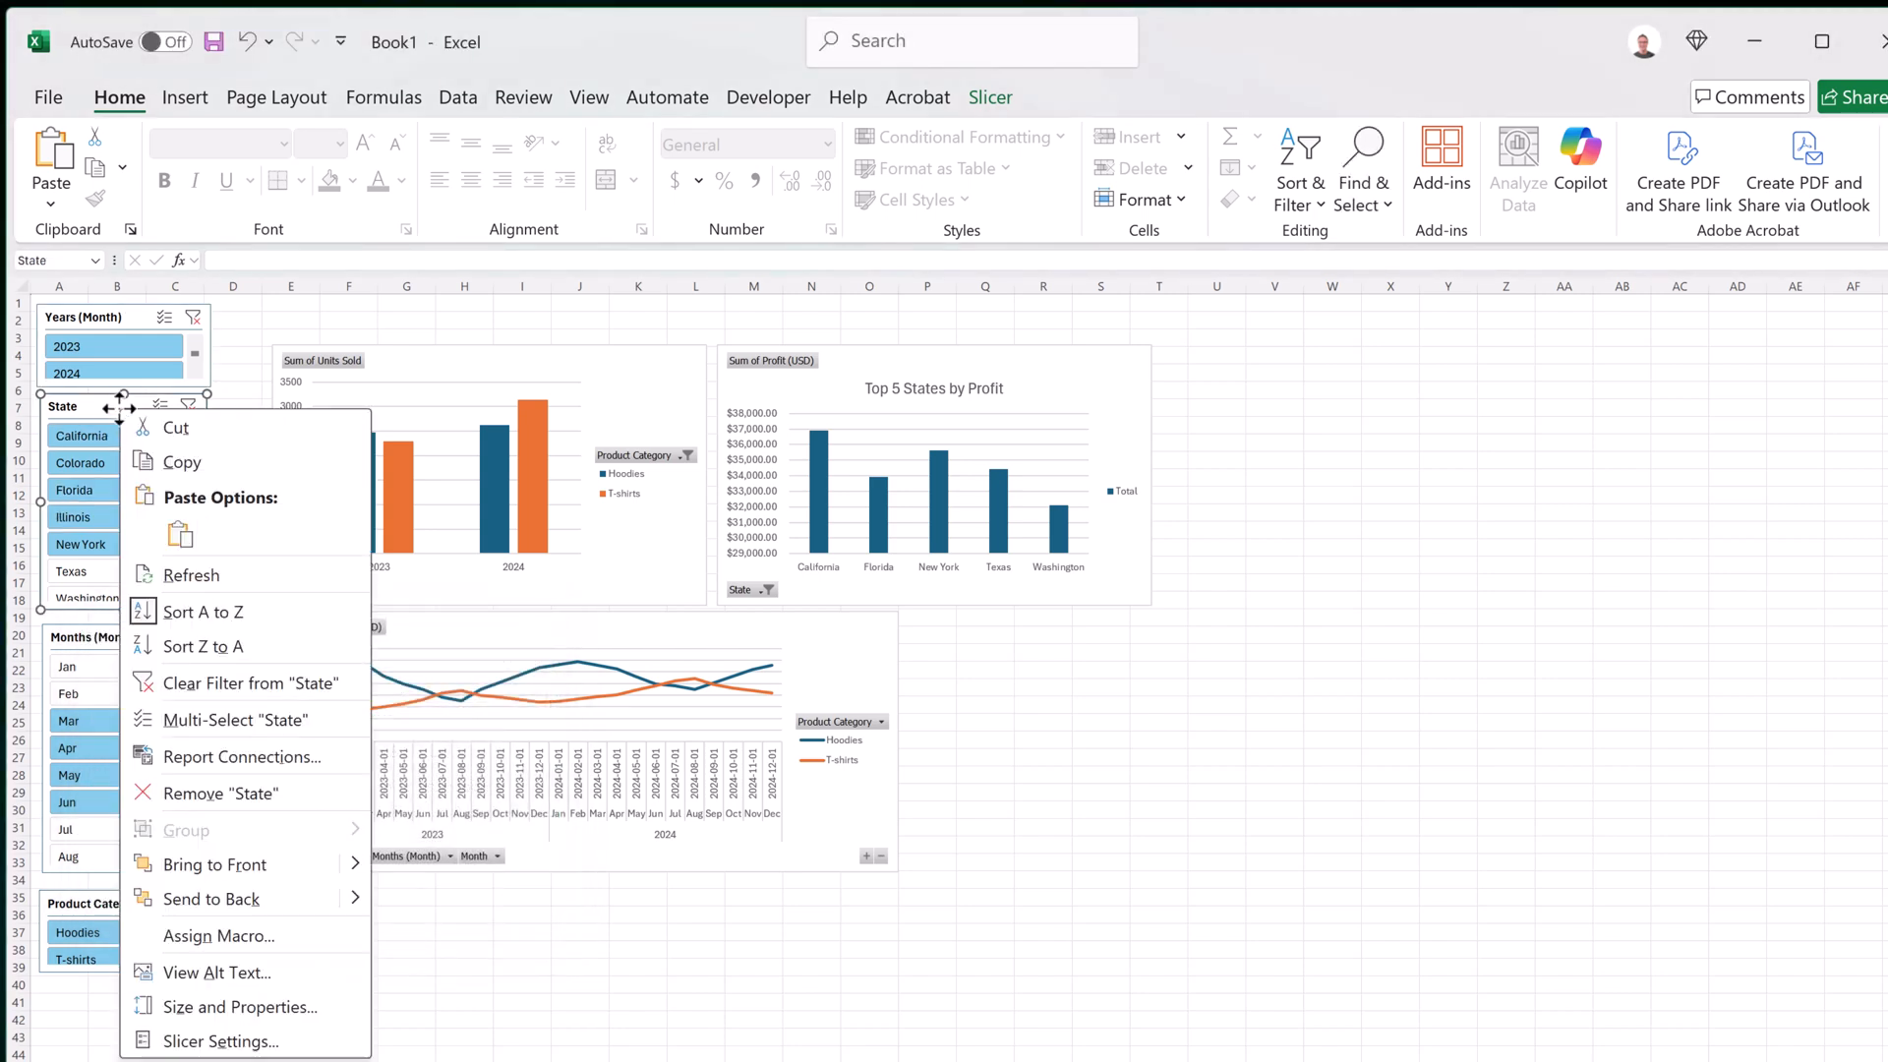
{"action": "left_click", "coordinate": [281, 759]}
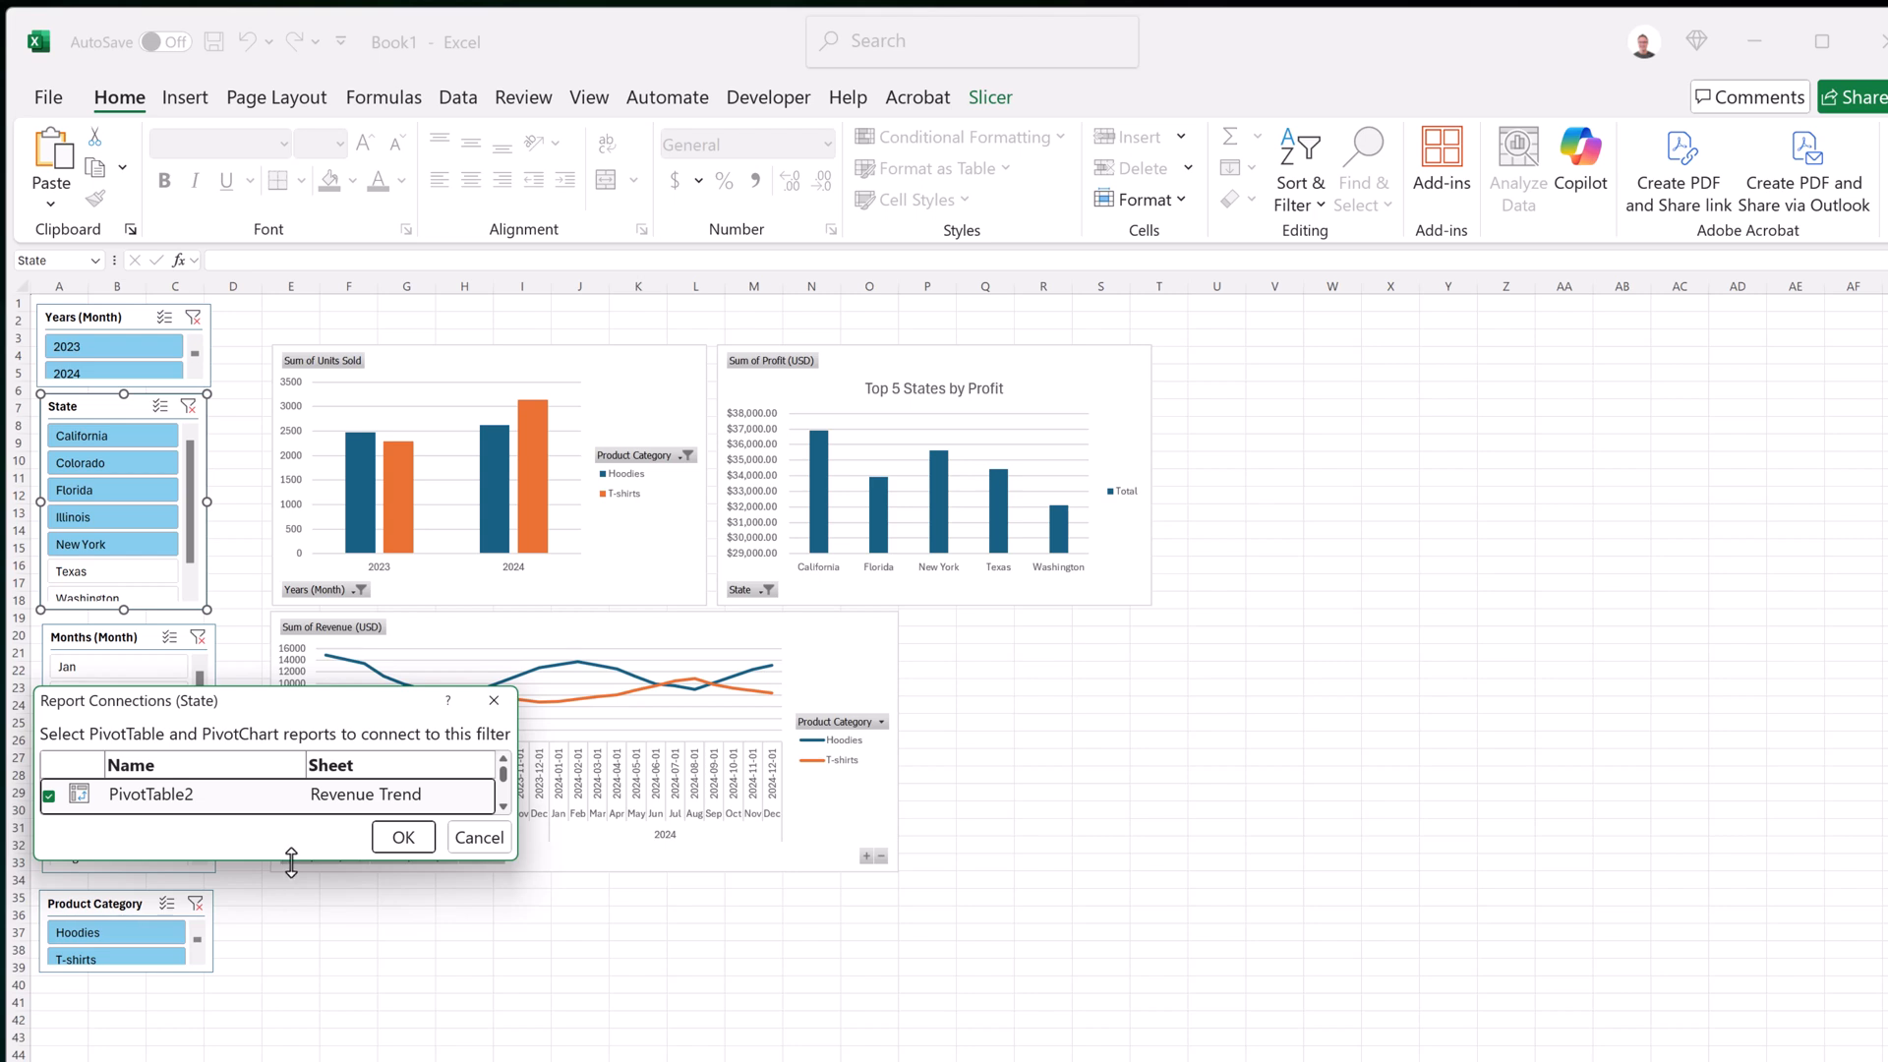
{"action": "left_click_drag", "start_coordinate": [283, 859], "coordinate": [295, 1015]}
{"action": "left_click", "coordinate": [49, 868]}
{"action": "left_click", "coordinate": [49, 832]}
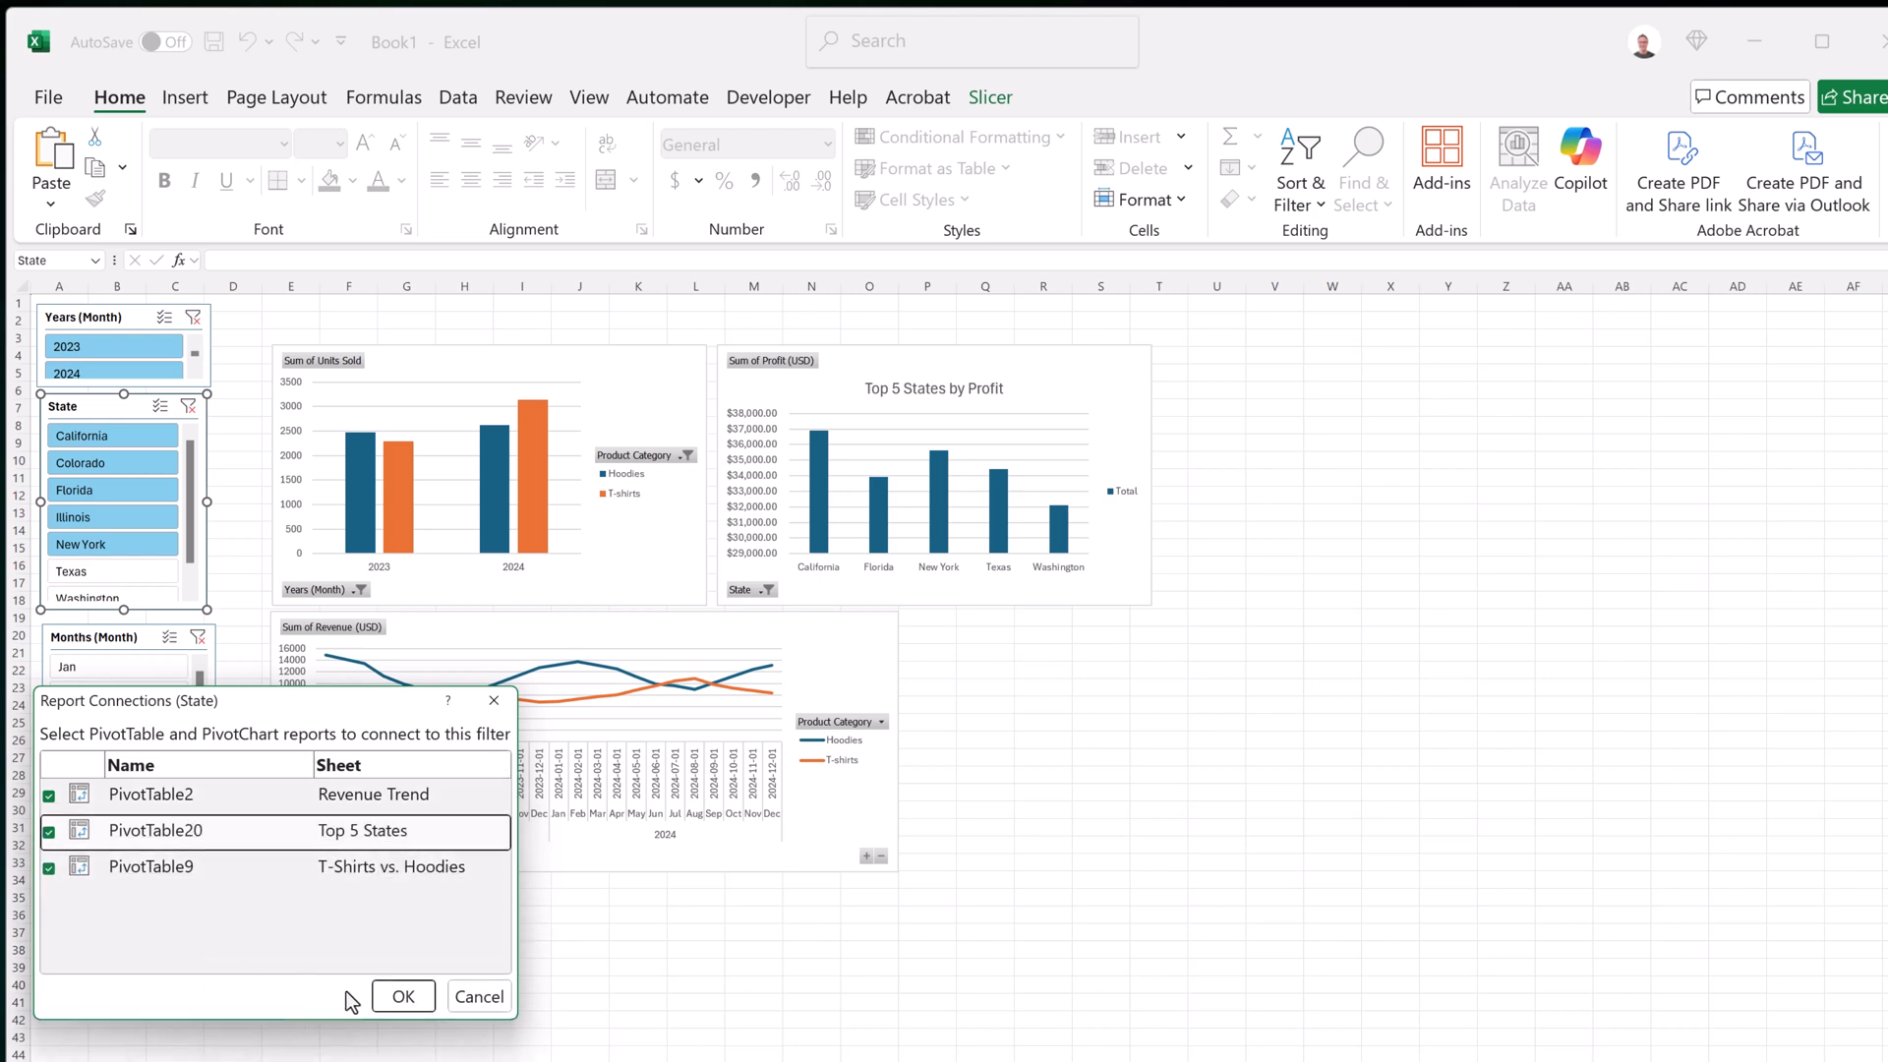
{"action": "left_click", "coordinate": [402, 996]}
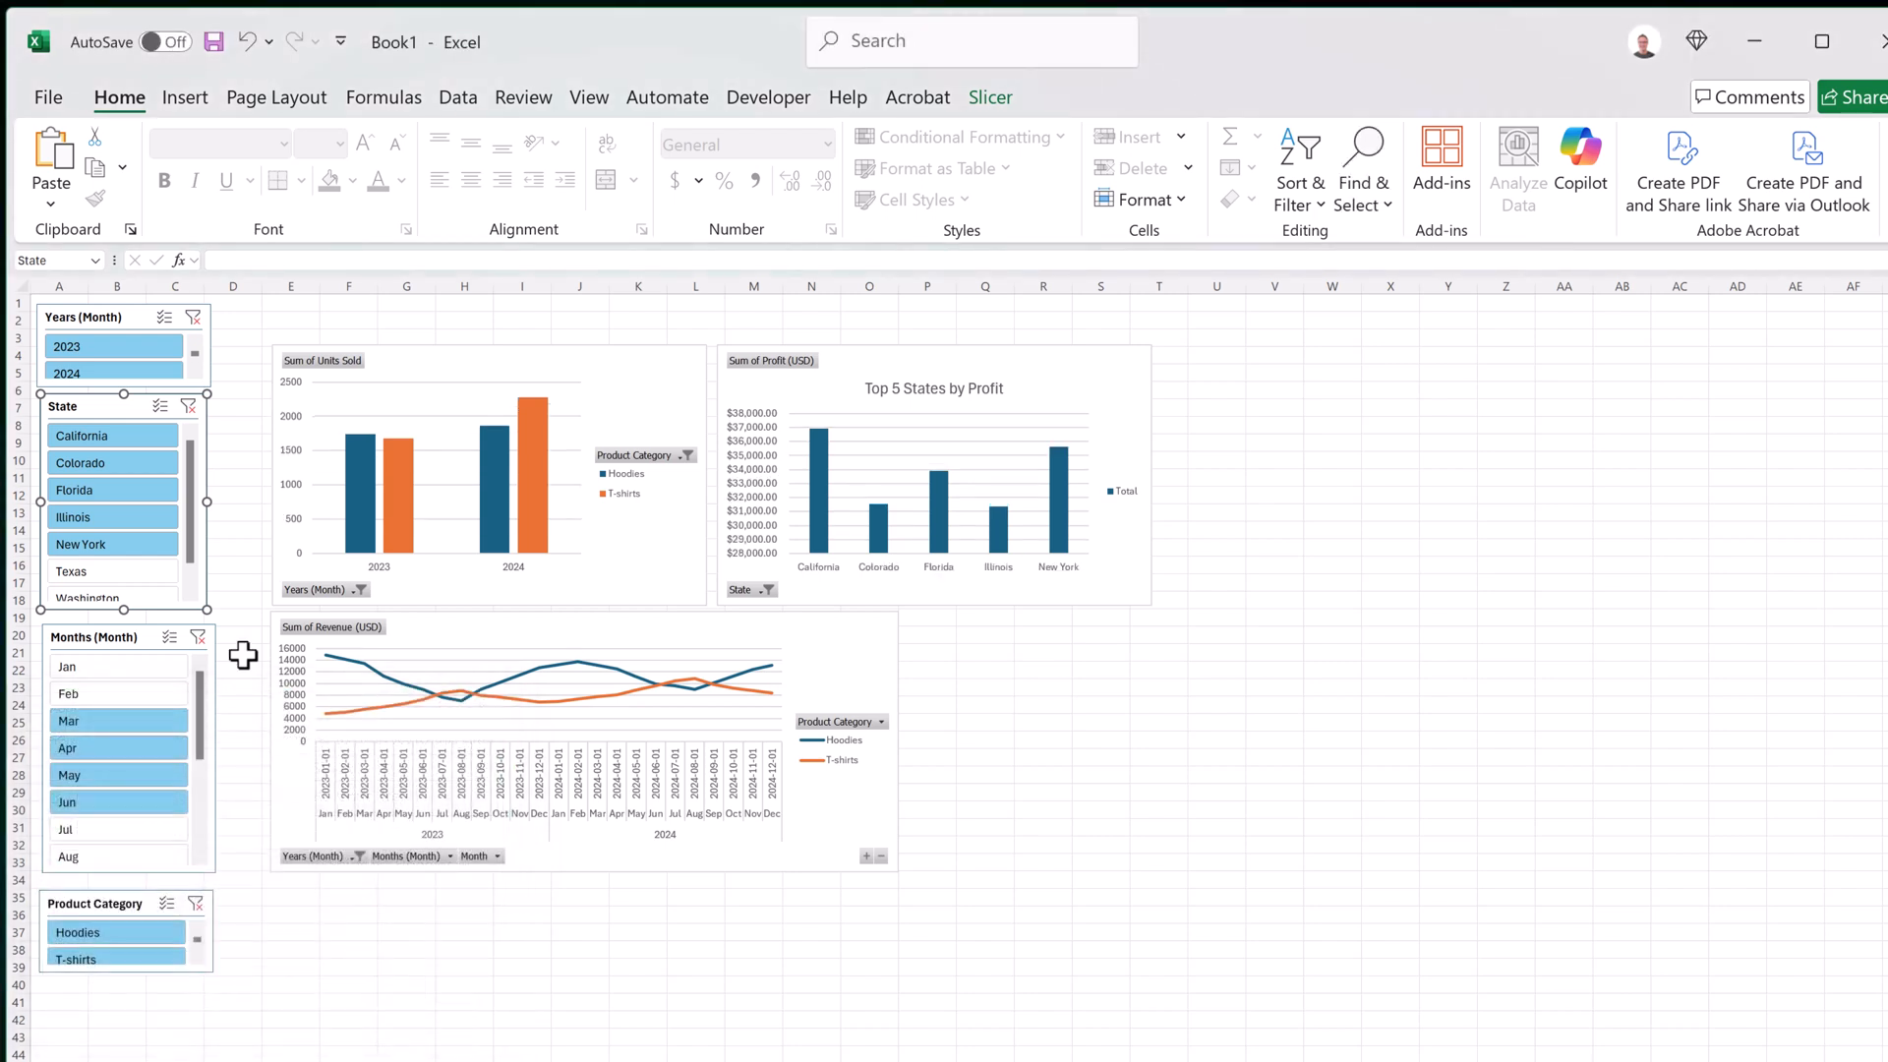
Add PivotTable2 and PivotTable20 to the report connections of the Months slicer.
{"action": "right_click", "coordinate": [101, 643]}
{"action": "left_click", "coordinate": [266, 346]}
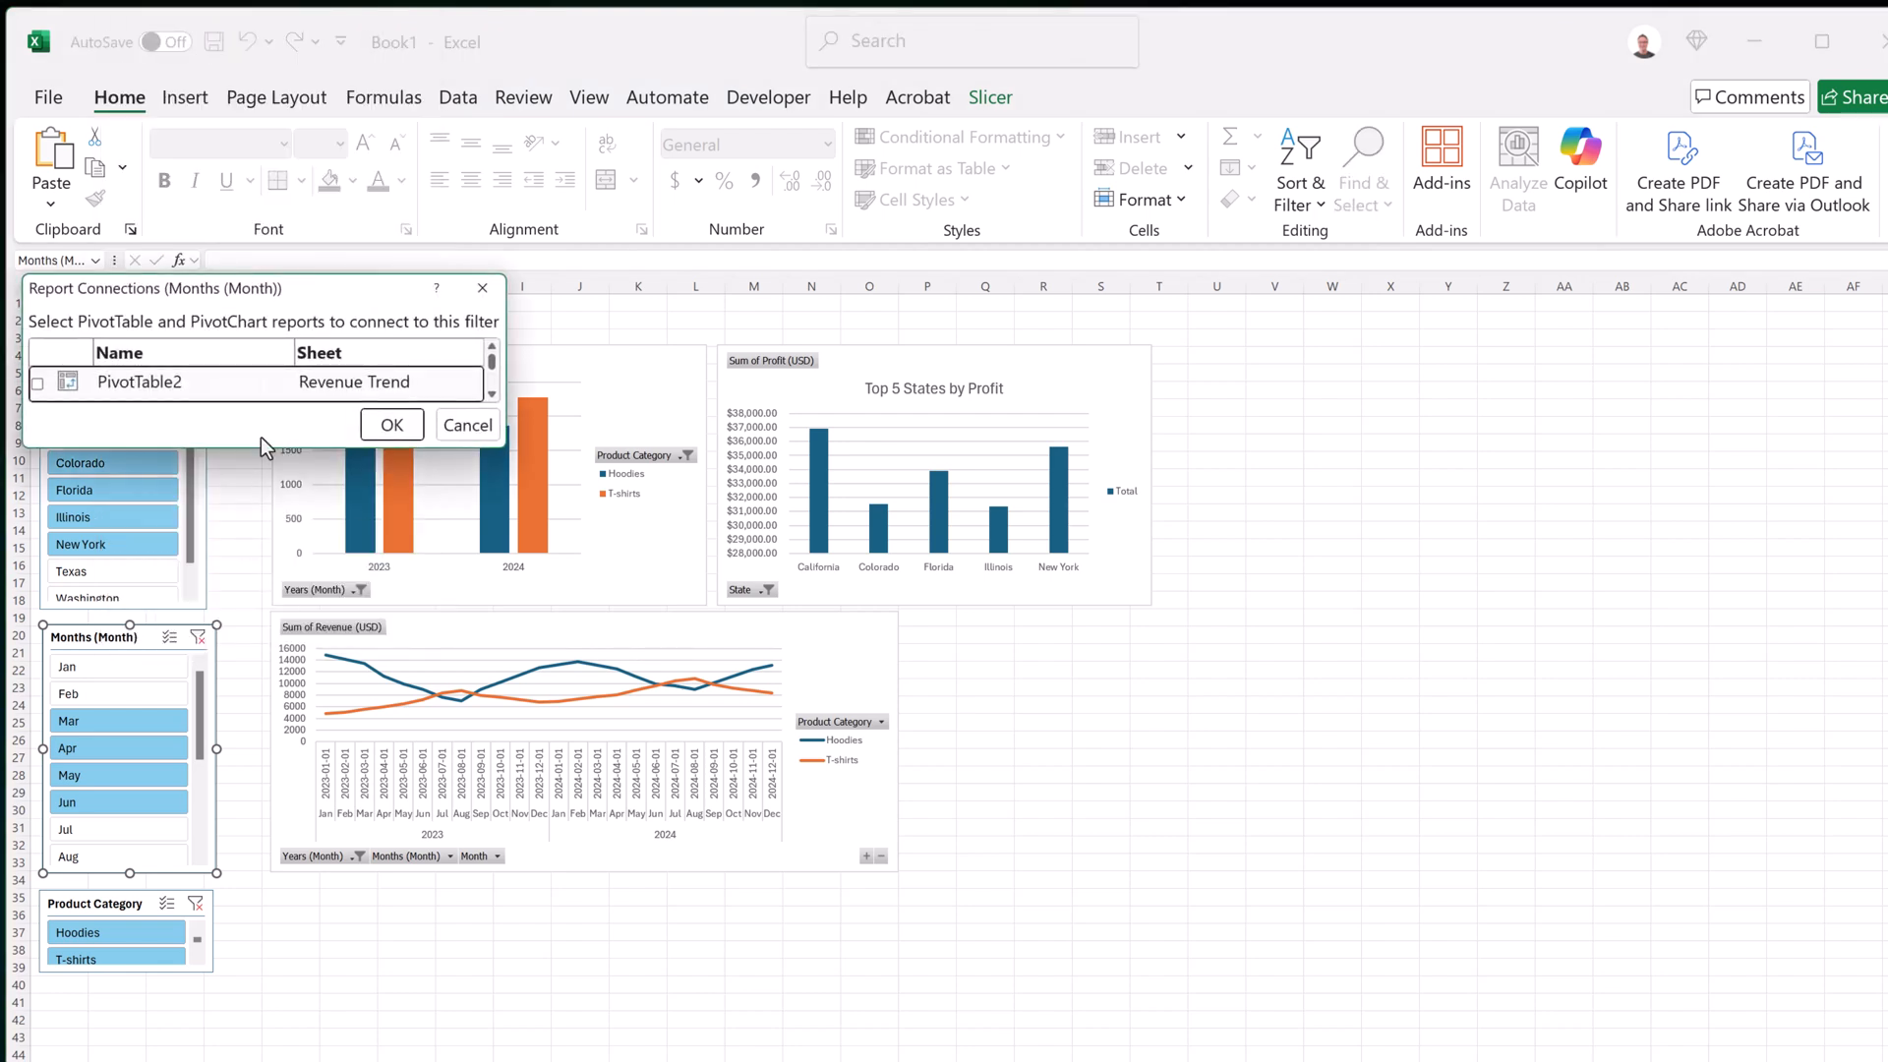
{"action": "left_click", "coordinate": [37, 420]}
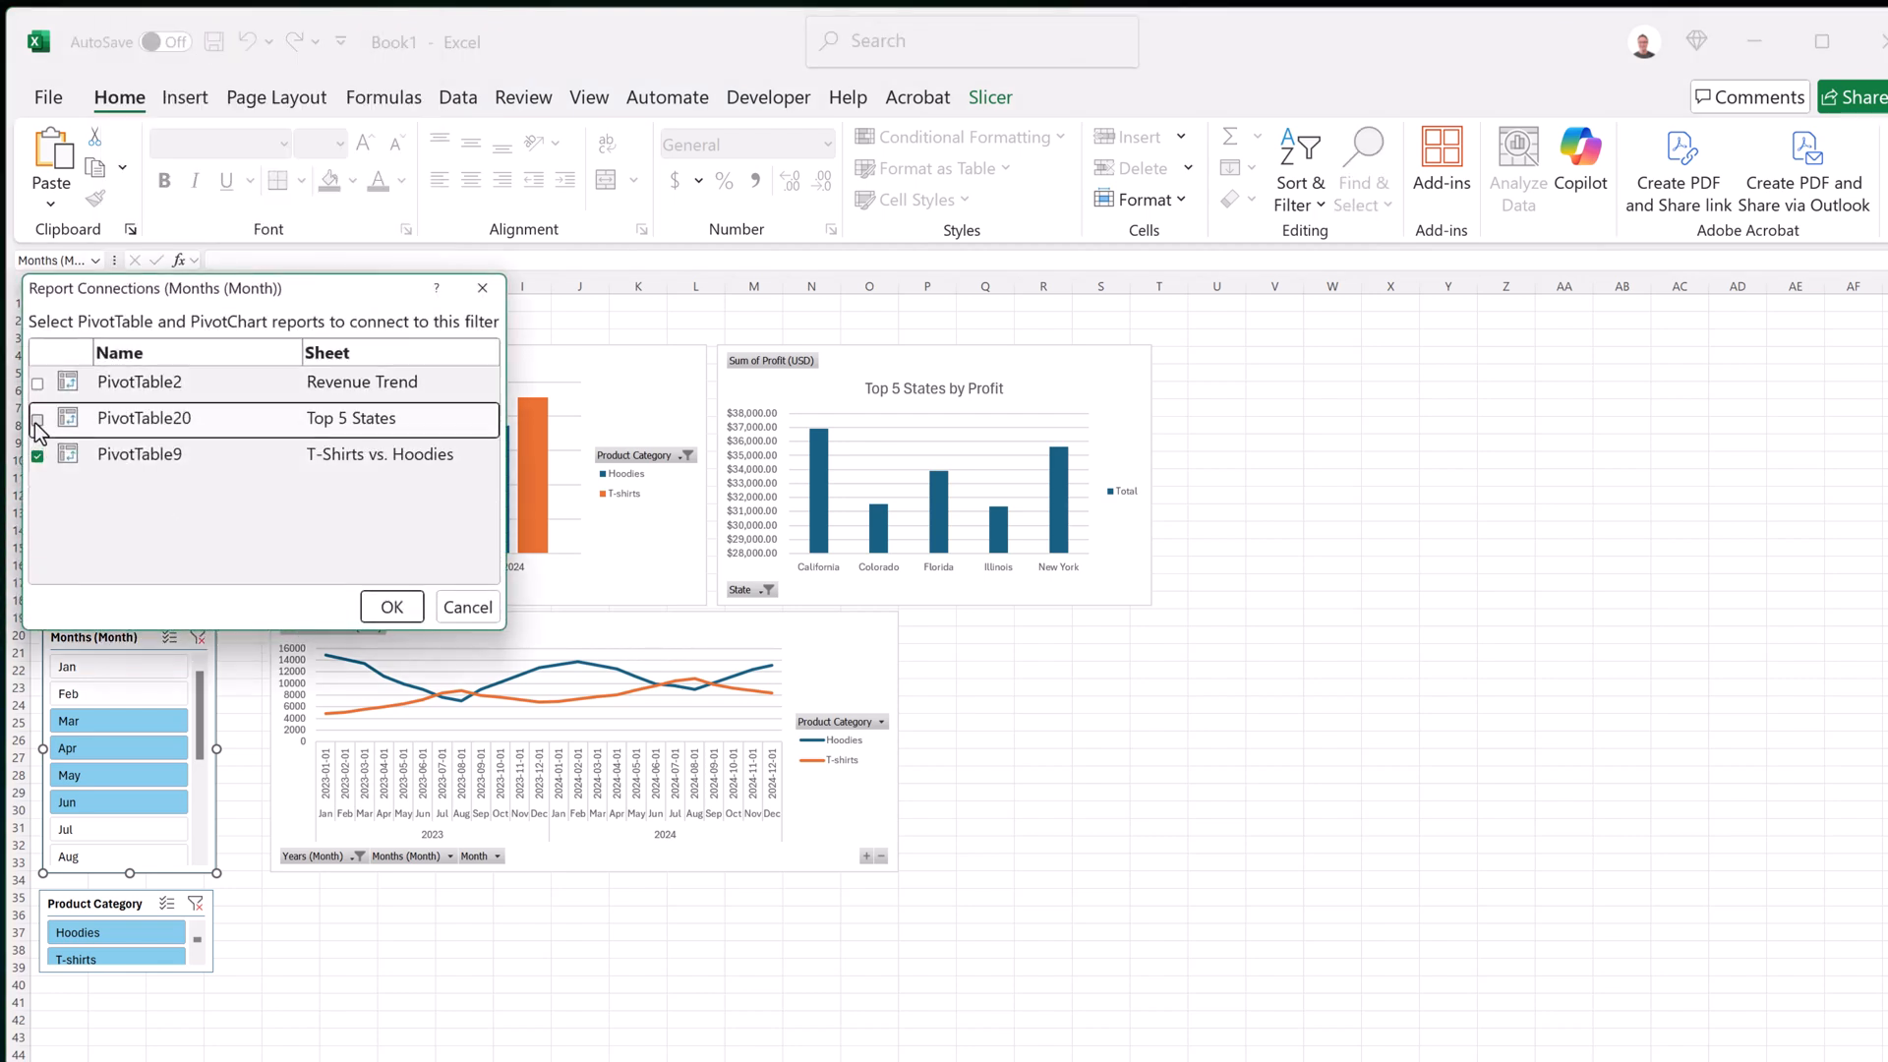
{"action": "left_click", "coordinate": [369, 612]}
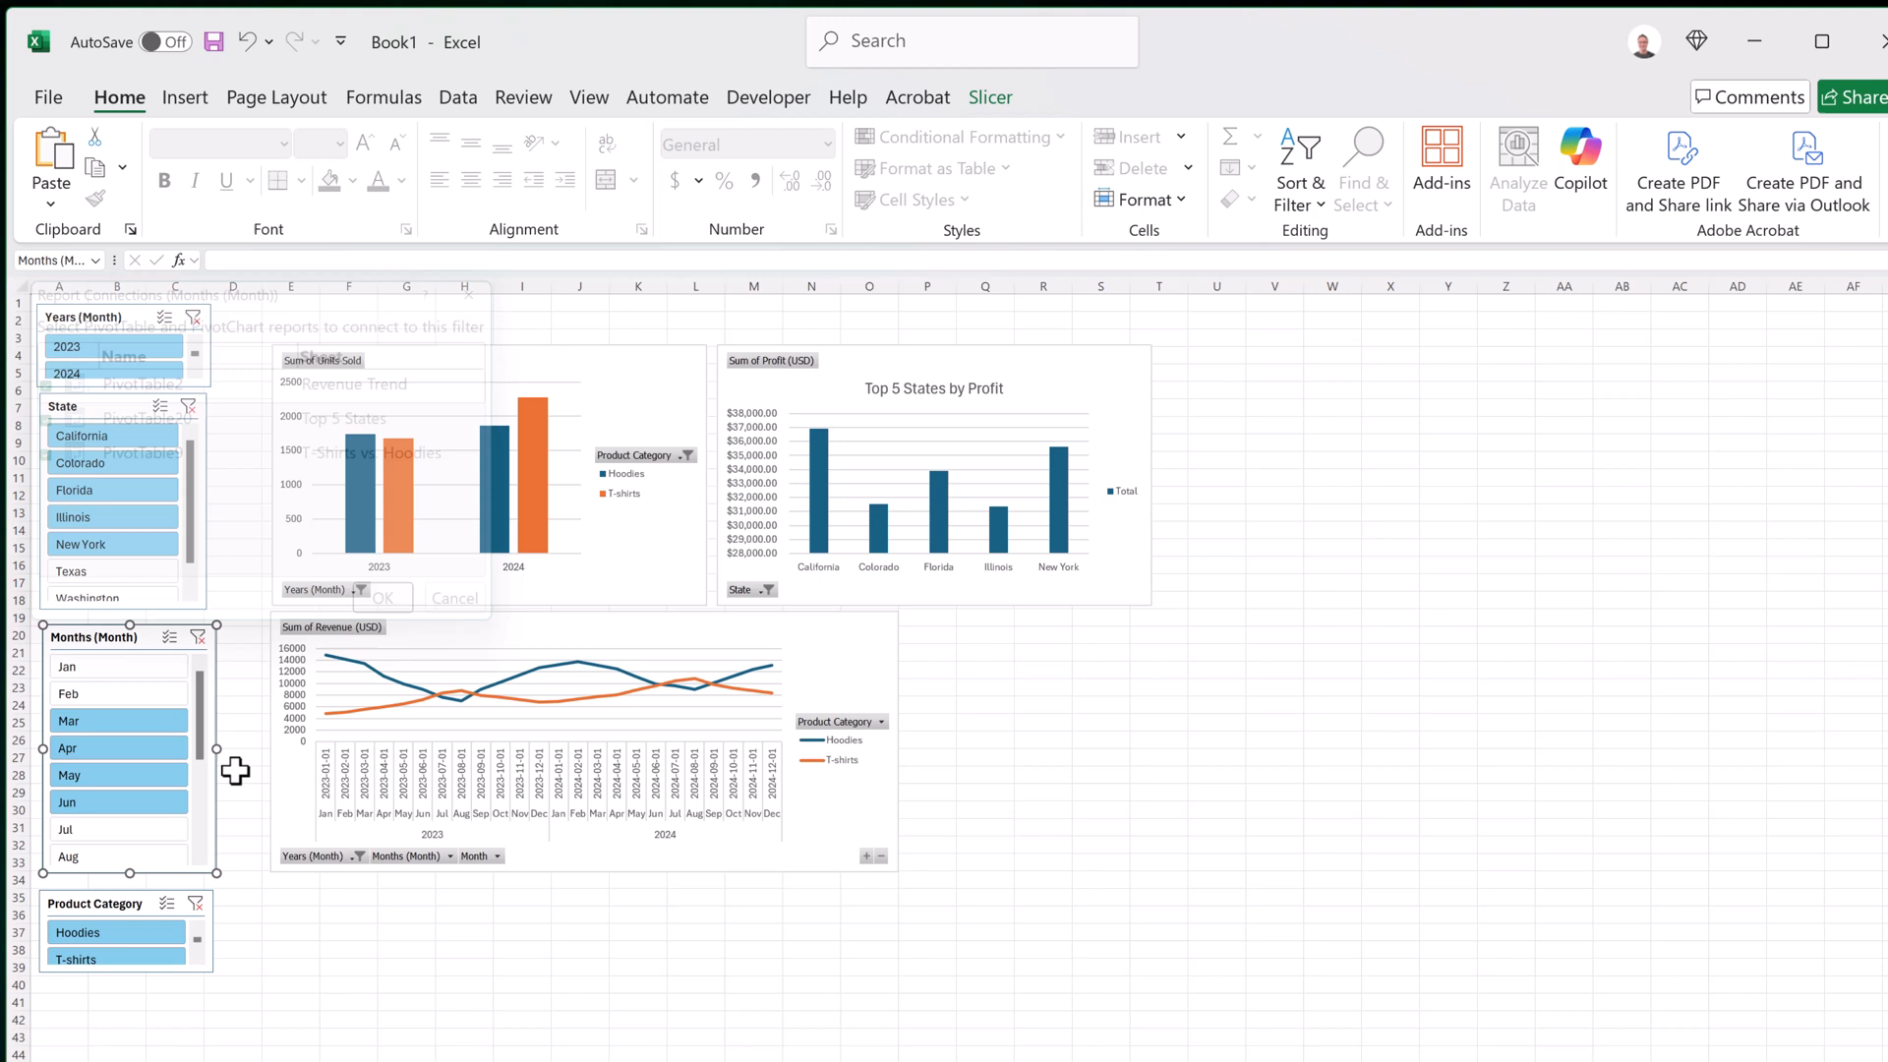
Add PivotTable2 and PivotTable20 to the report connections of the Product Category slicer.
{"action": "right_click", "coordinate": [102, 900]}
{"action": "left_click", "coordinate": [246, 595]}
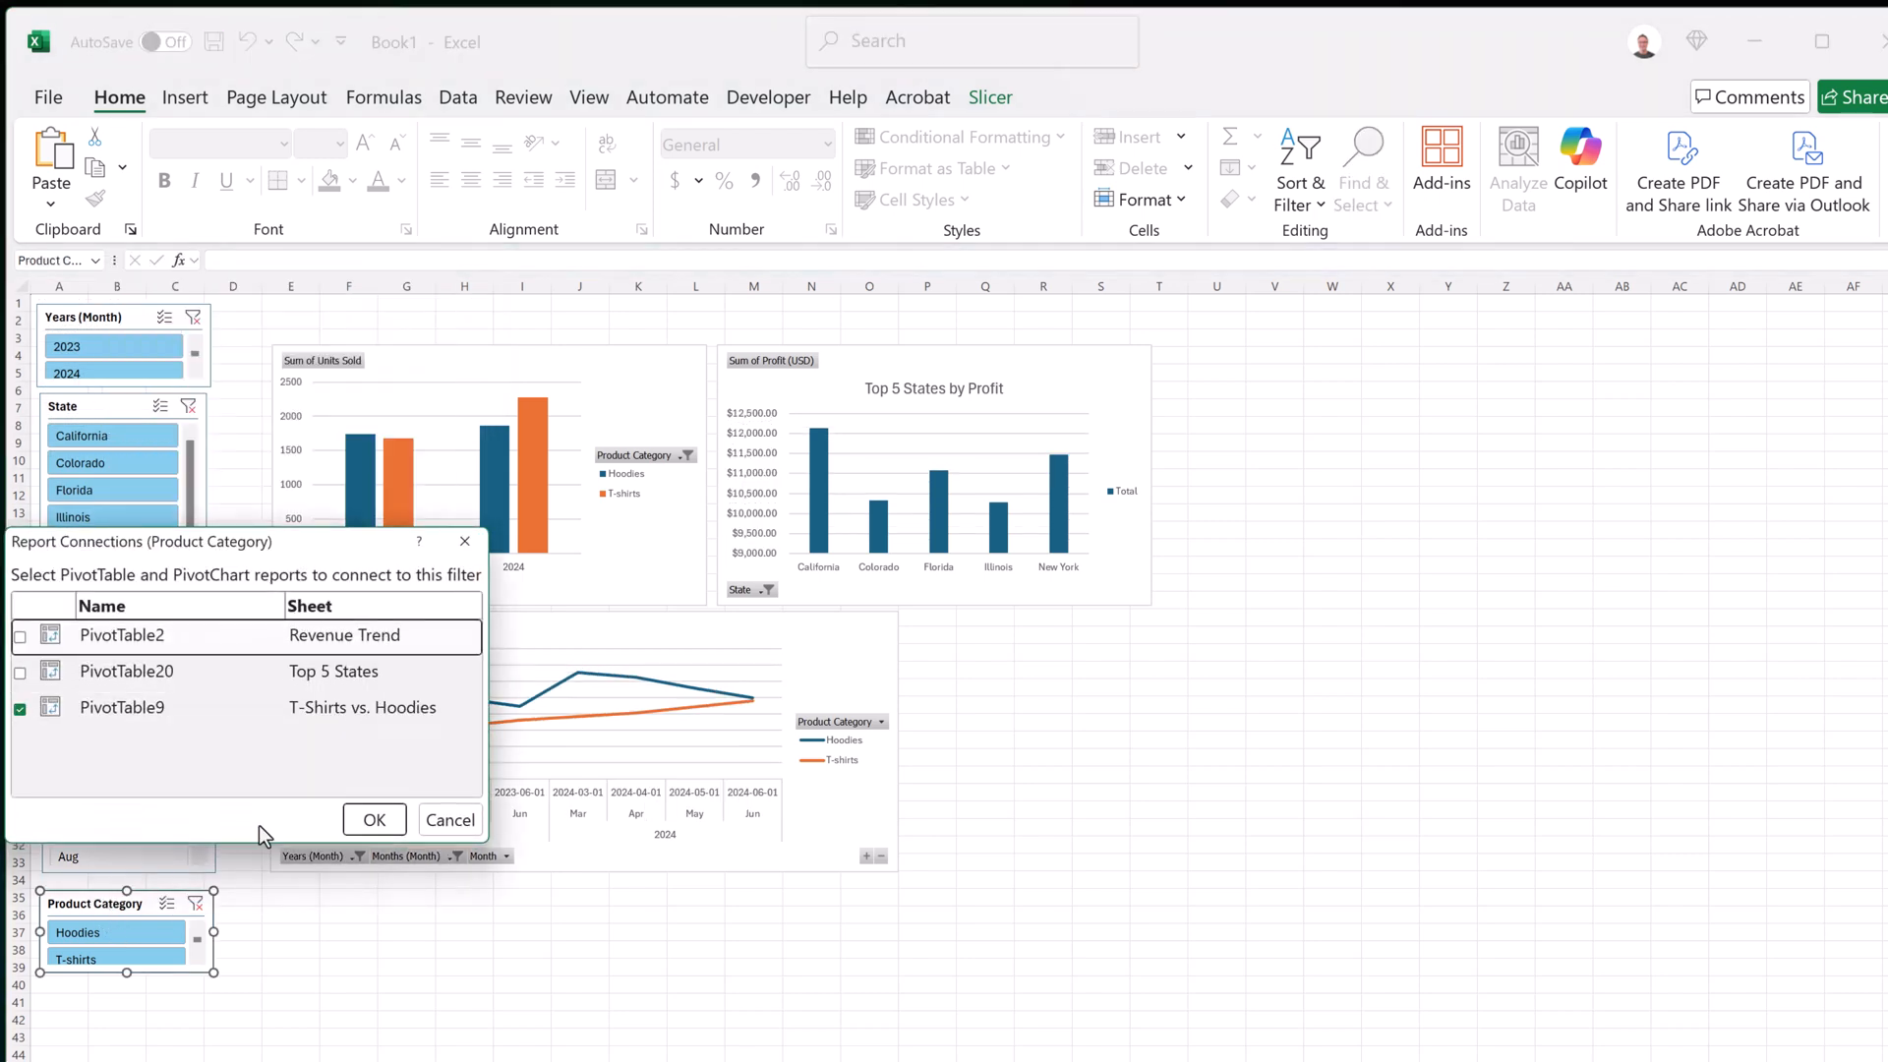
{"action": "left_click", "coordinate": [20, 637]}
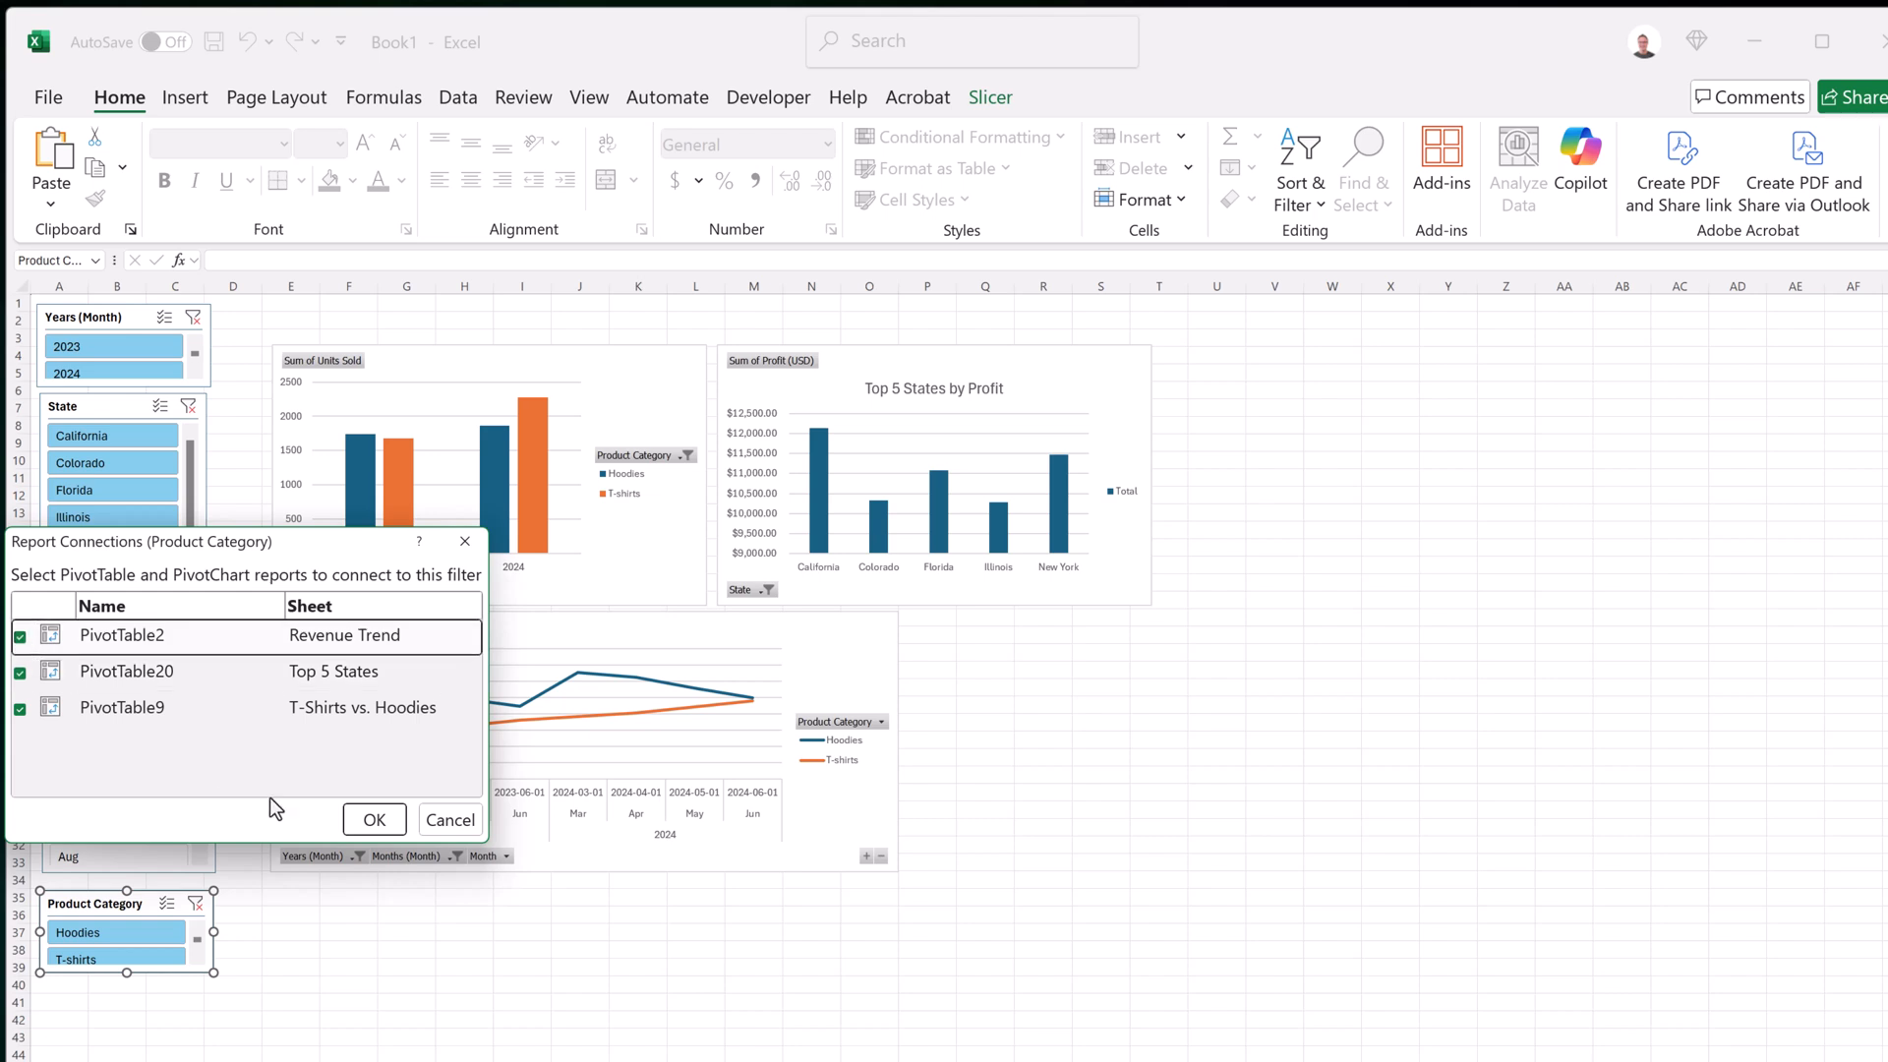
{"action": "left_click", "coordinate": [373, 820]}
Try Illinois and Colorado through Illinois in the State slicer, and settle the Dashboard filters on Texas, 2023 and Hoodies.
{"action": "left_click", "coordinate": [117, 513]}
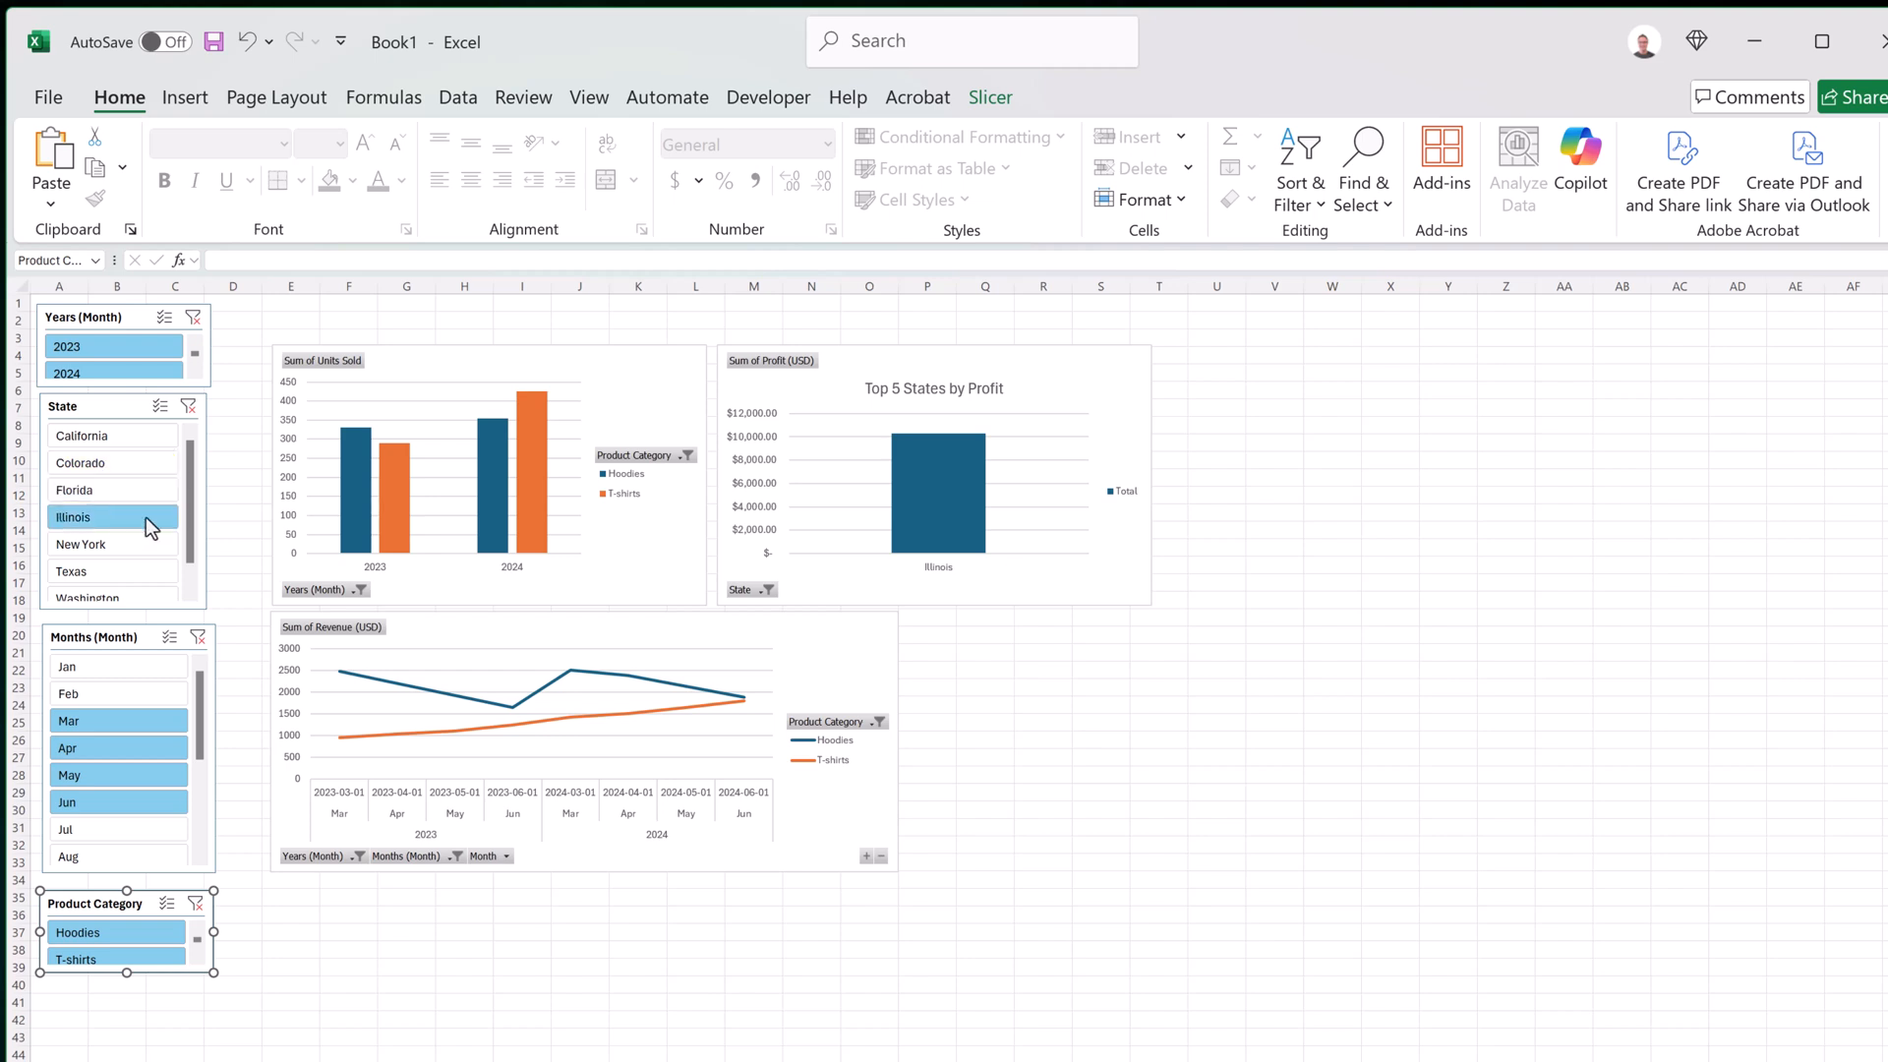
{"action": "left_click_drag", "start_coordinate": [146, 518], "coordinate": [109, 462]}
{"action": "left_click", "coordinate": [137, 574]}
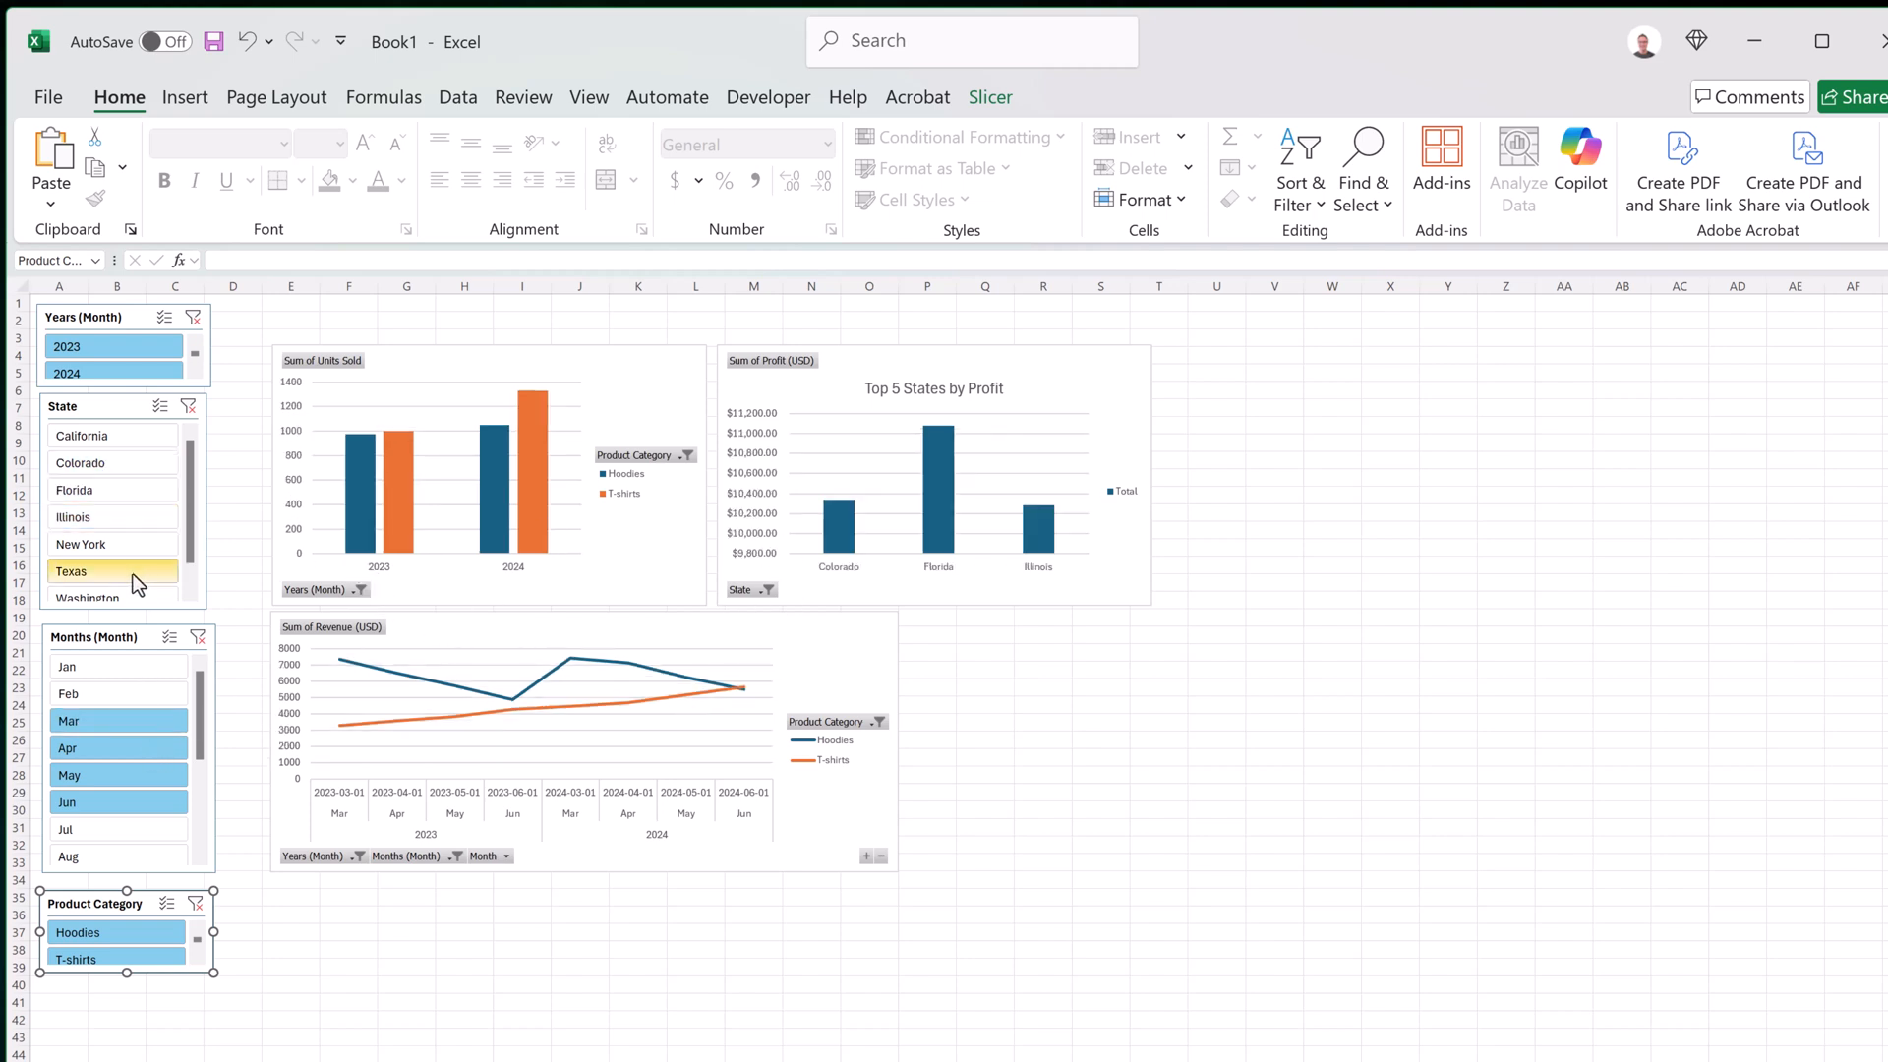
{"action": "left_click", "coordinate": [104, 350]}
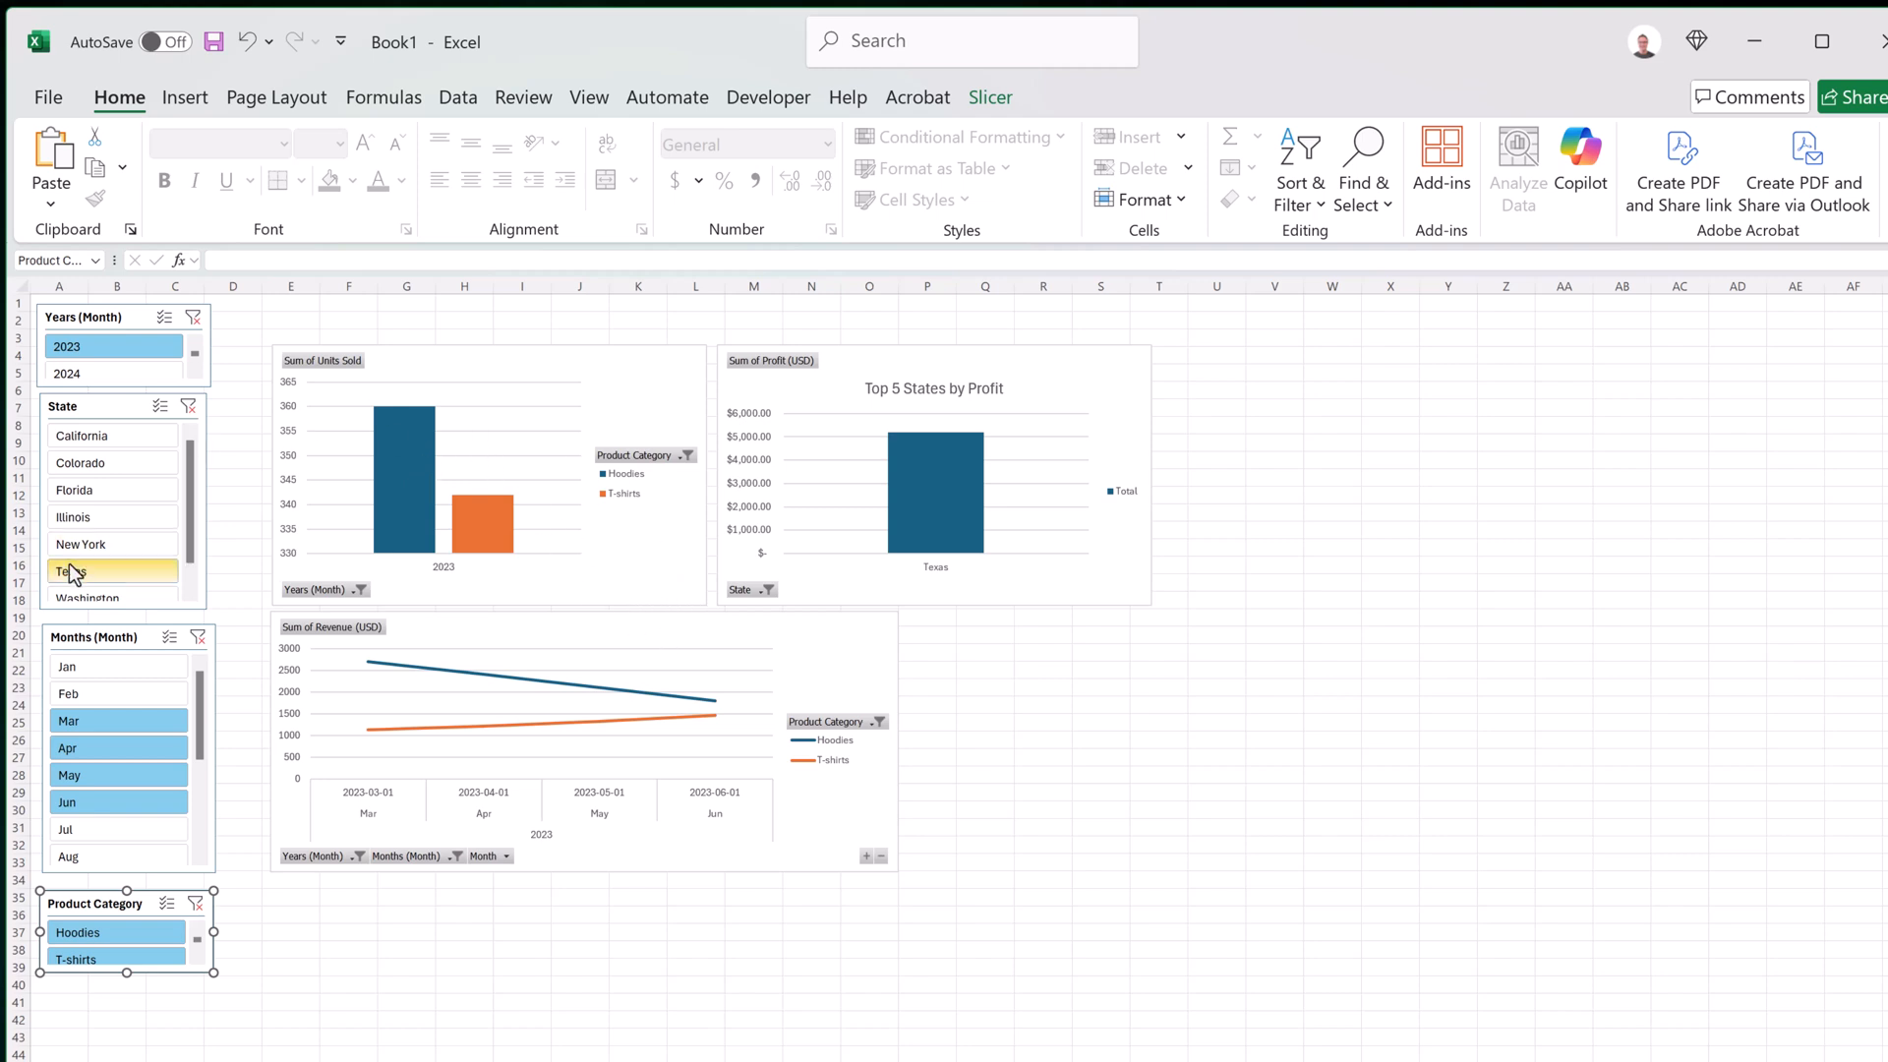
{"action": "left_click", "coordinate": [99, 941]}
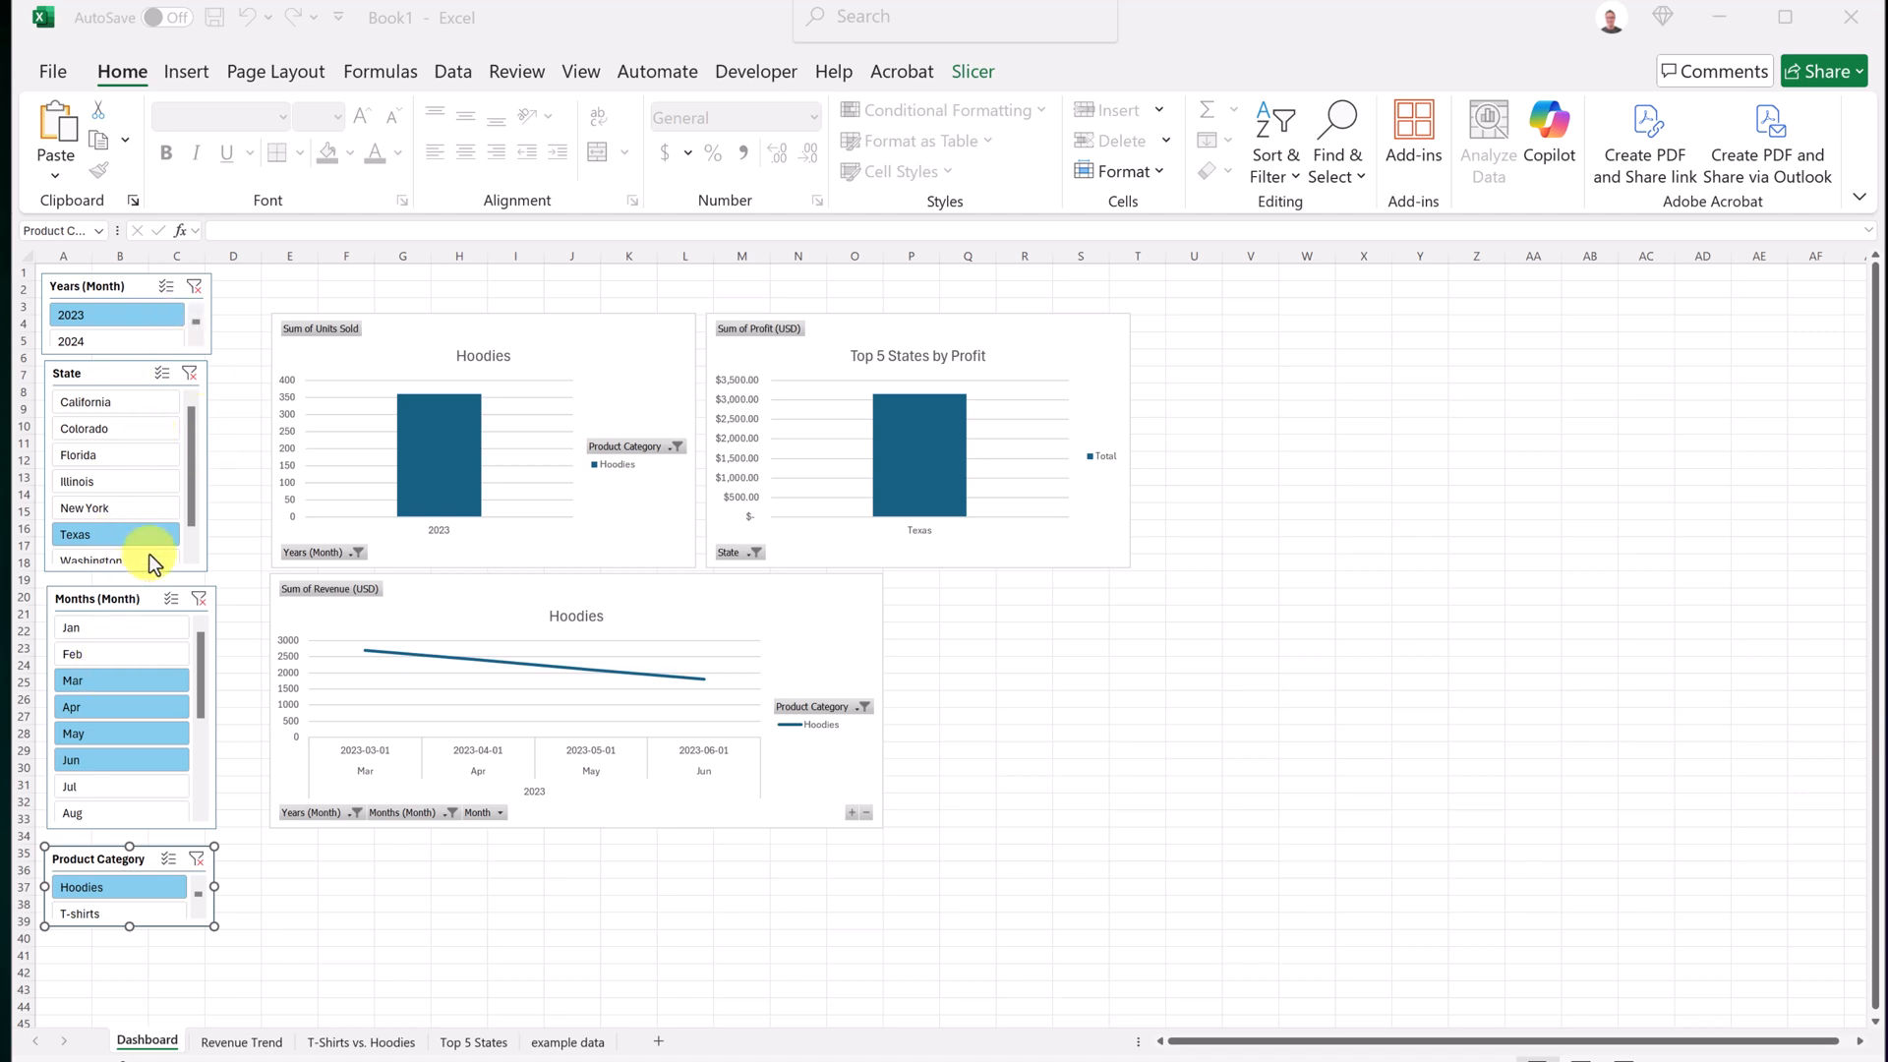
Open the size and properties of the Years slicer and set its button width to 4.5 cm.
{"action": "right_click", "coordinate": [140, 290]}
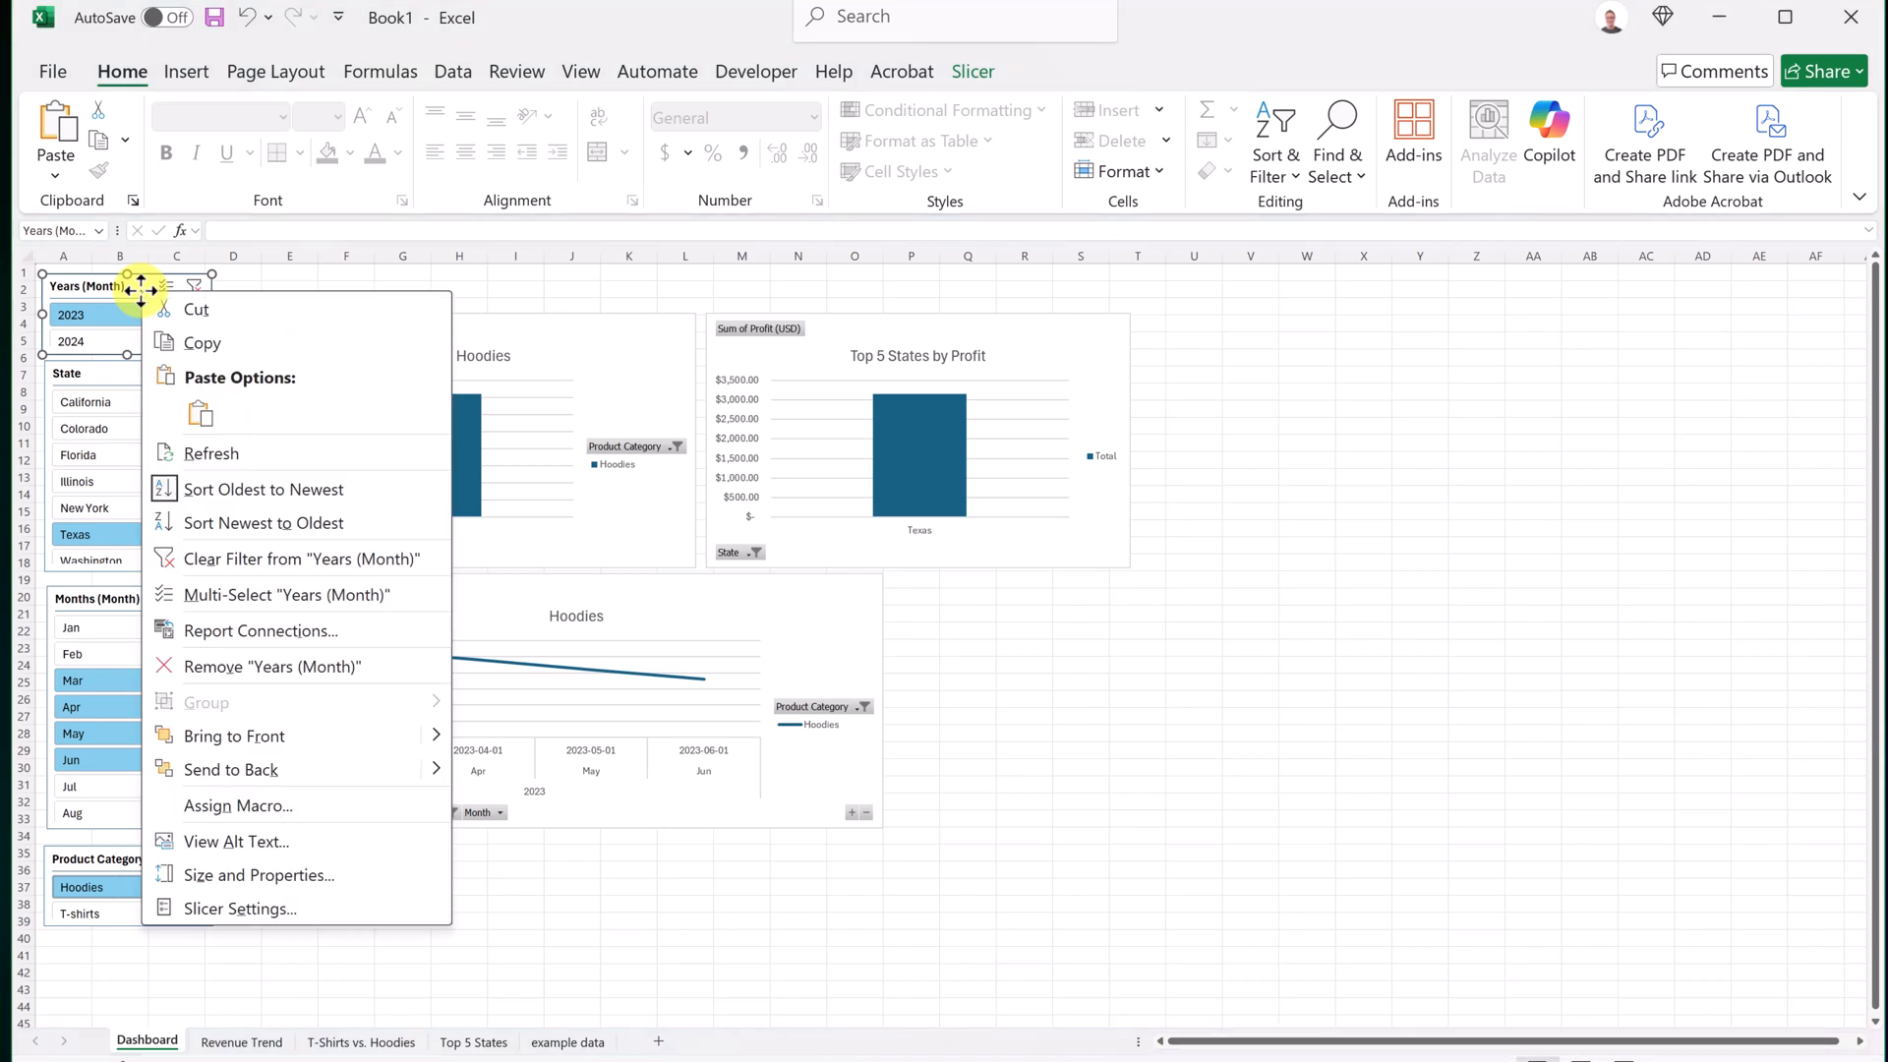
{"action": "left_click", "coordinate": [328, 877]}
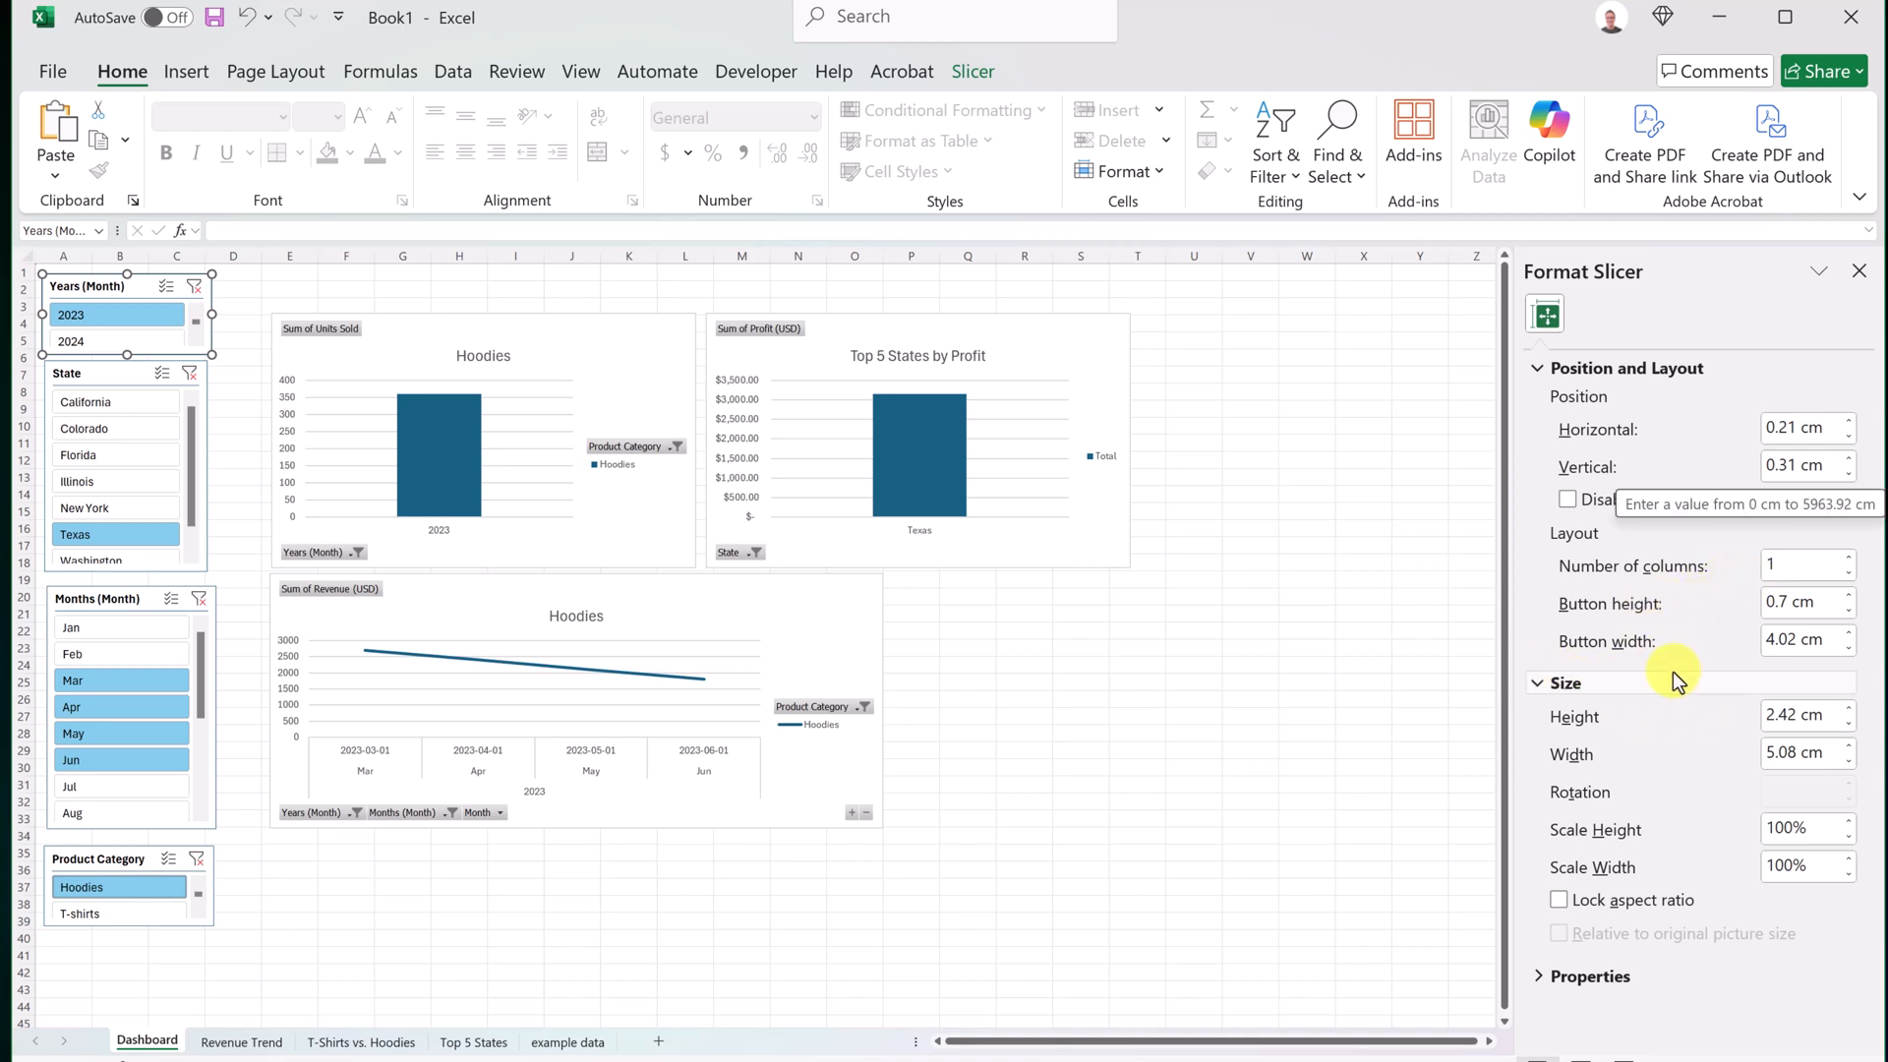
{"action": "left_click_drag", "start_coordinate": [1797, 640], "coordinate": [1751, 639]}
{"action": "type", "text": "4"}
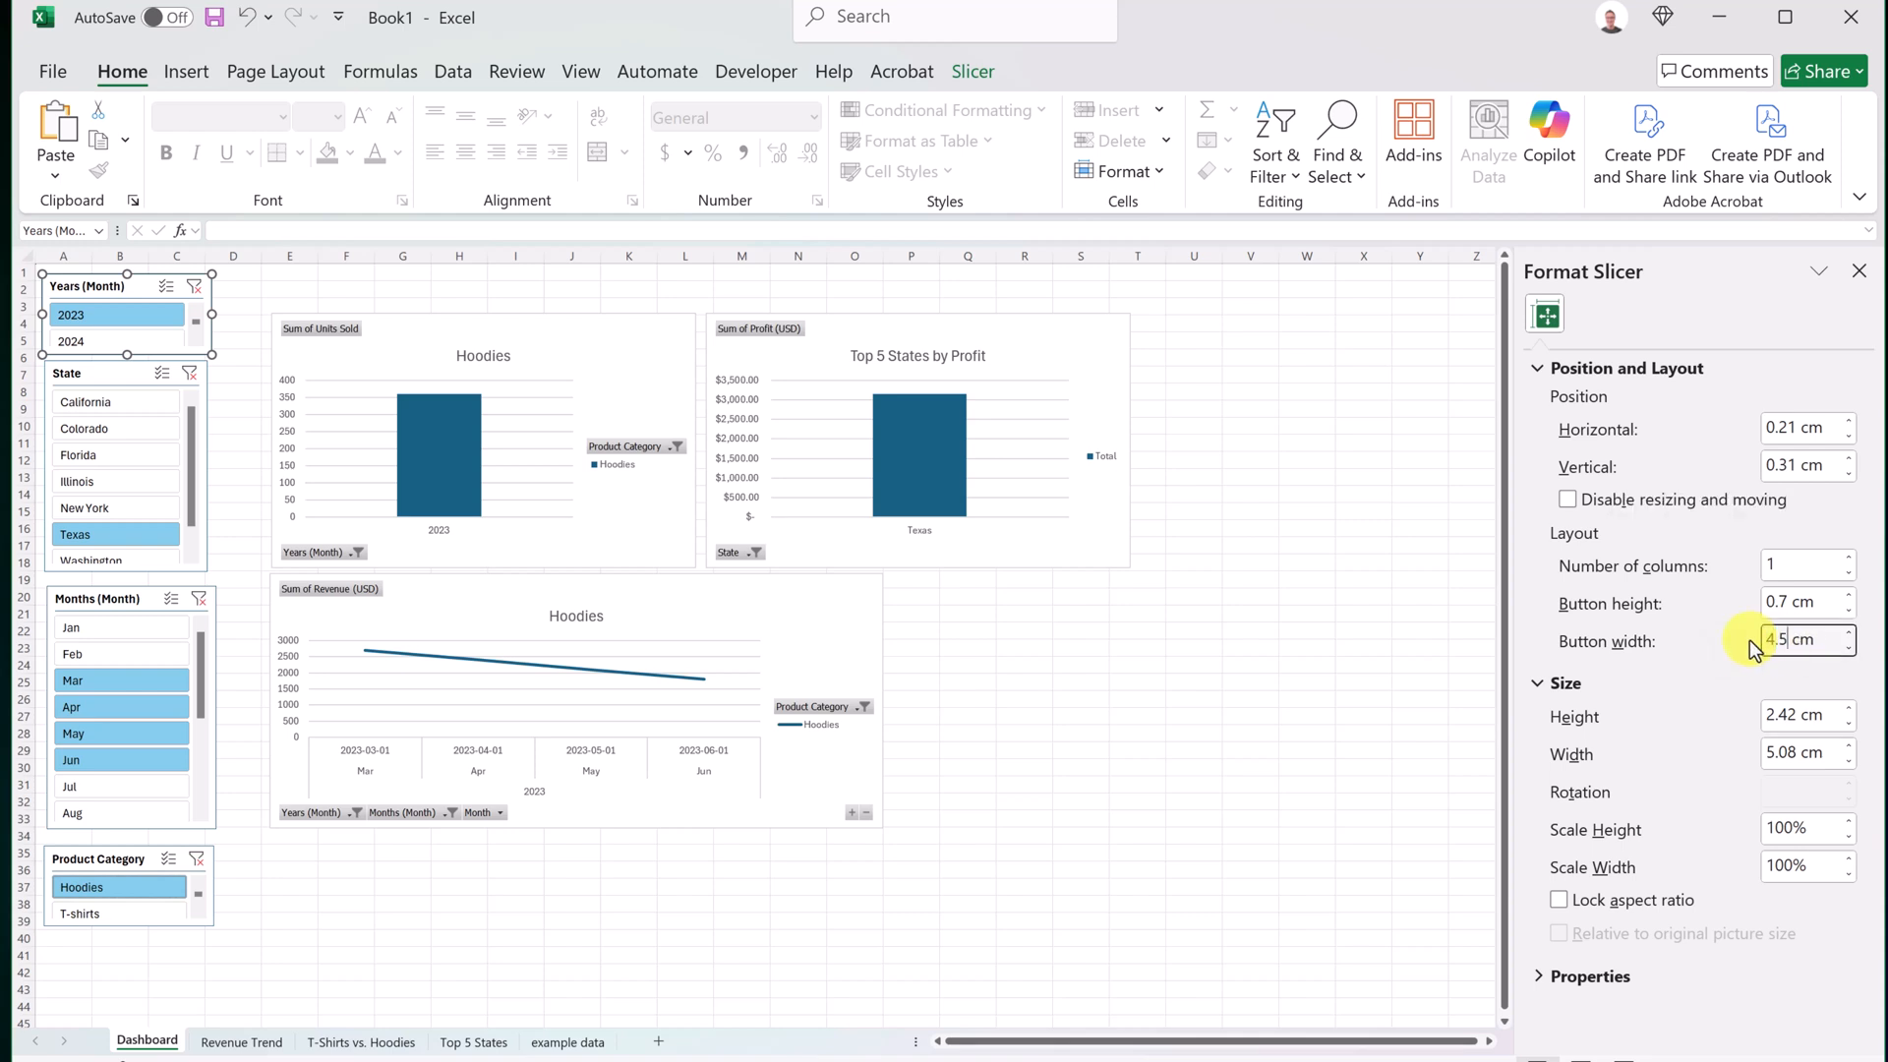
{"action": "type", "text": ".5"}
{"action": "key", "text": "Return"}
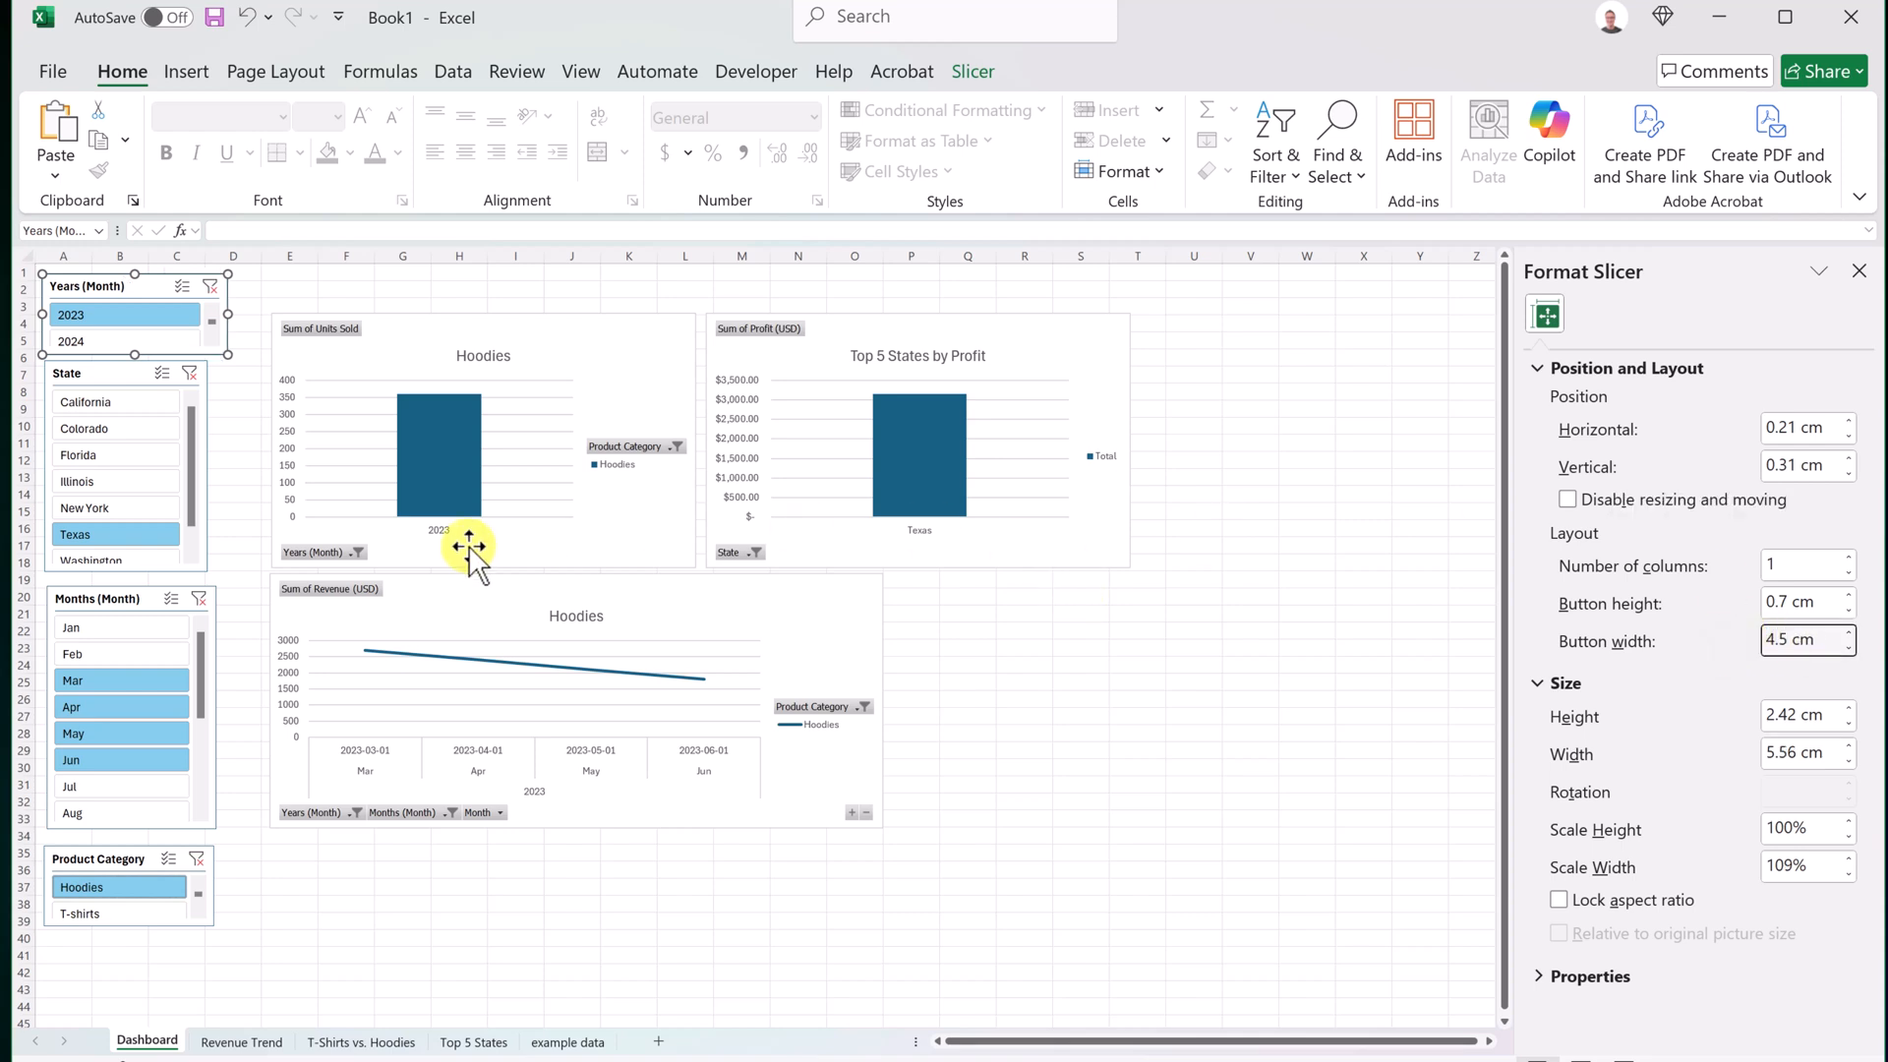
Set the button width of the State slicer to 4.5 cm.
{"action": "right_click", "coordinate": [139, 379]}
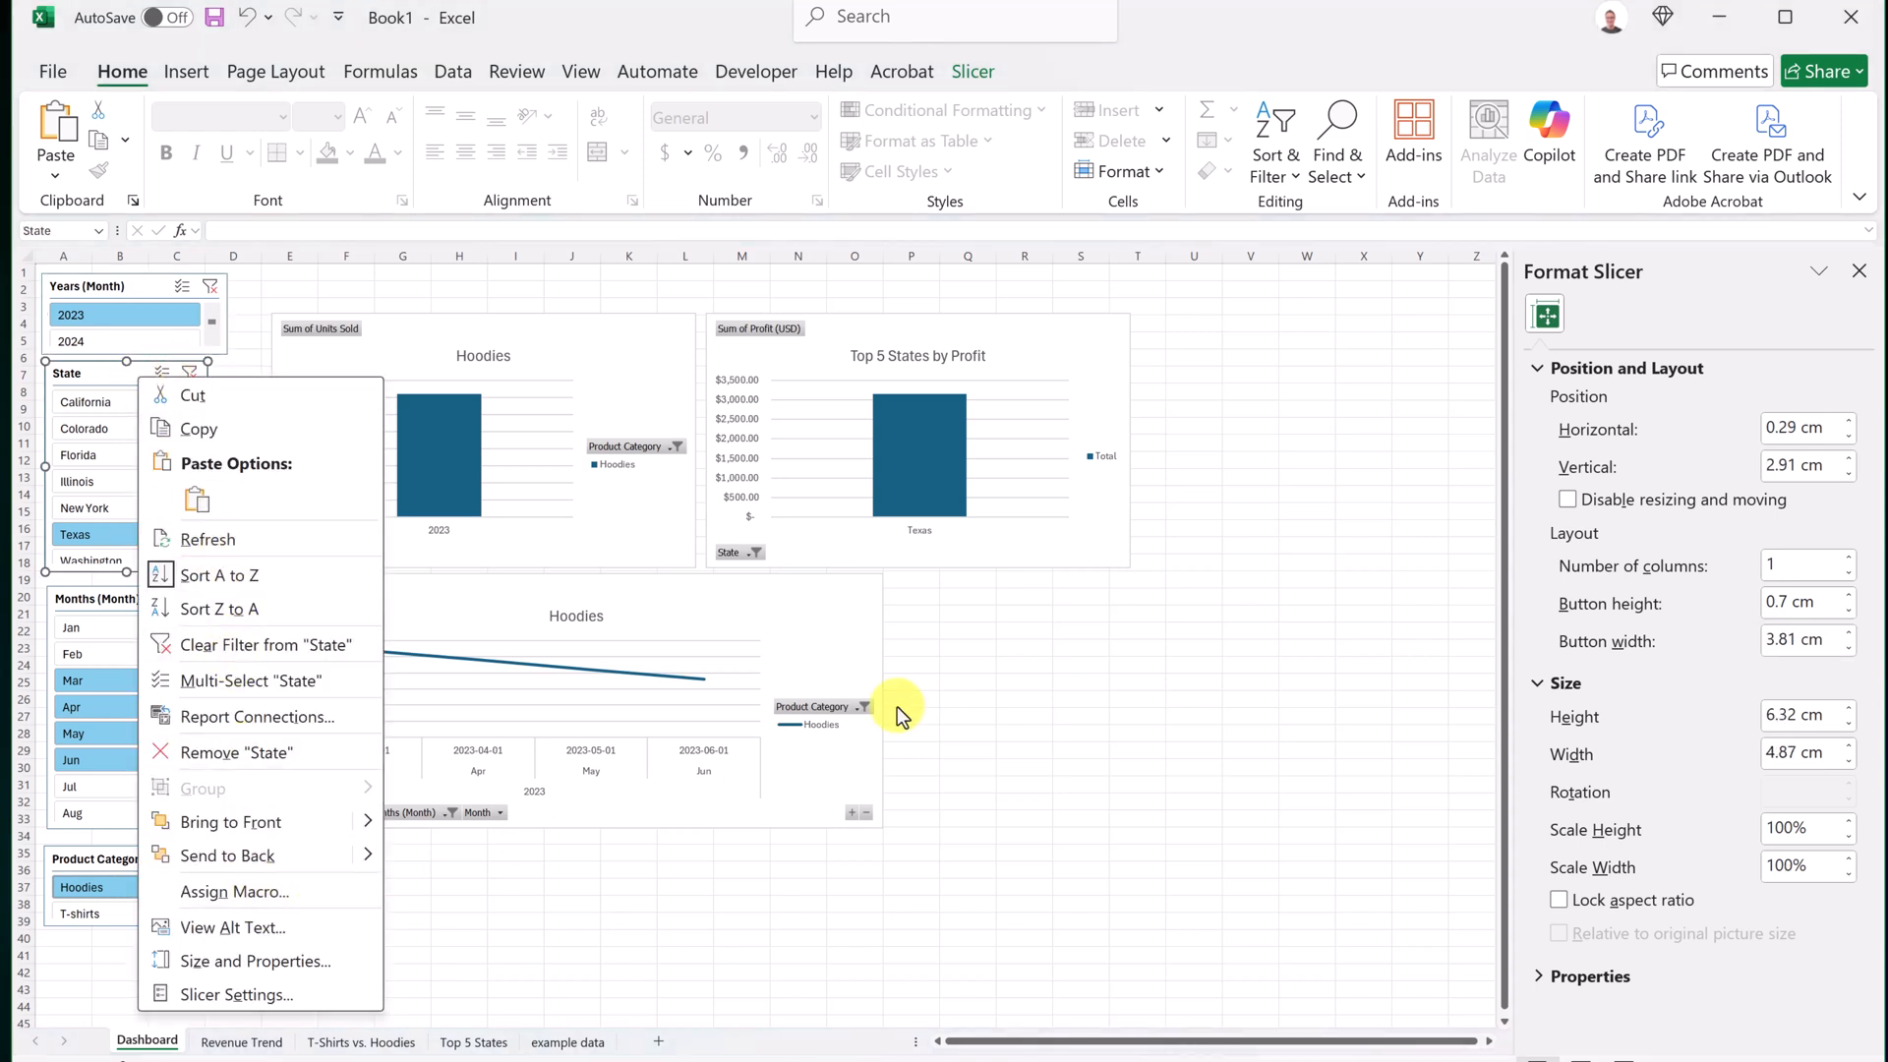
{"action": "left_click", "coordinate": [1685, 640]}
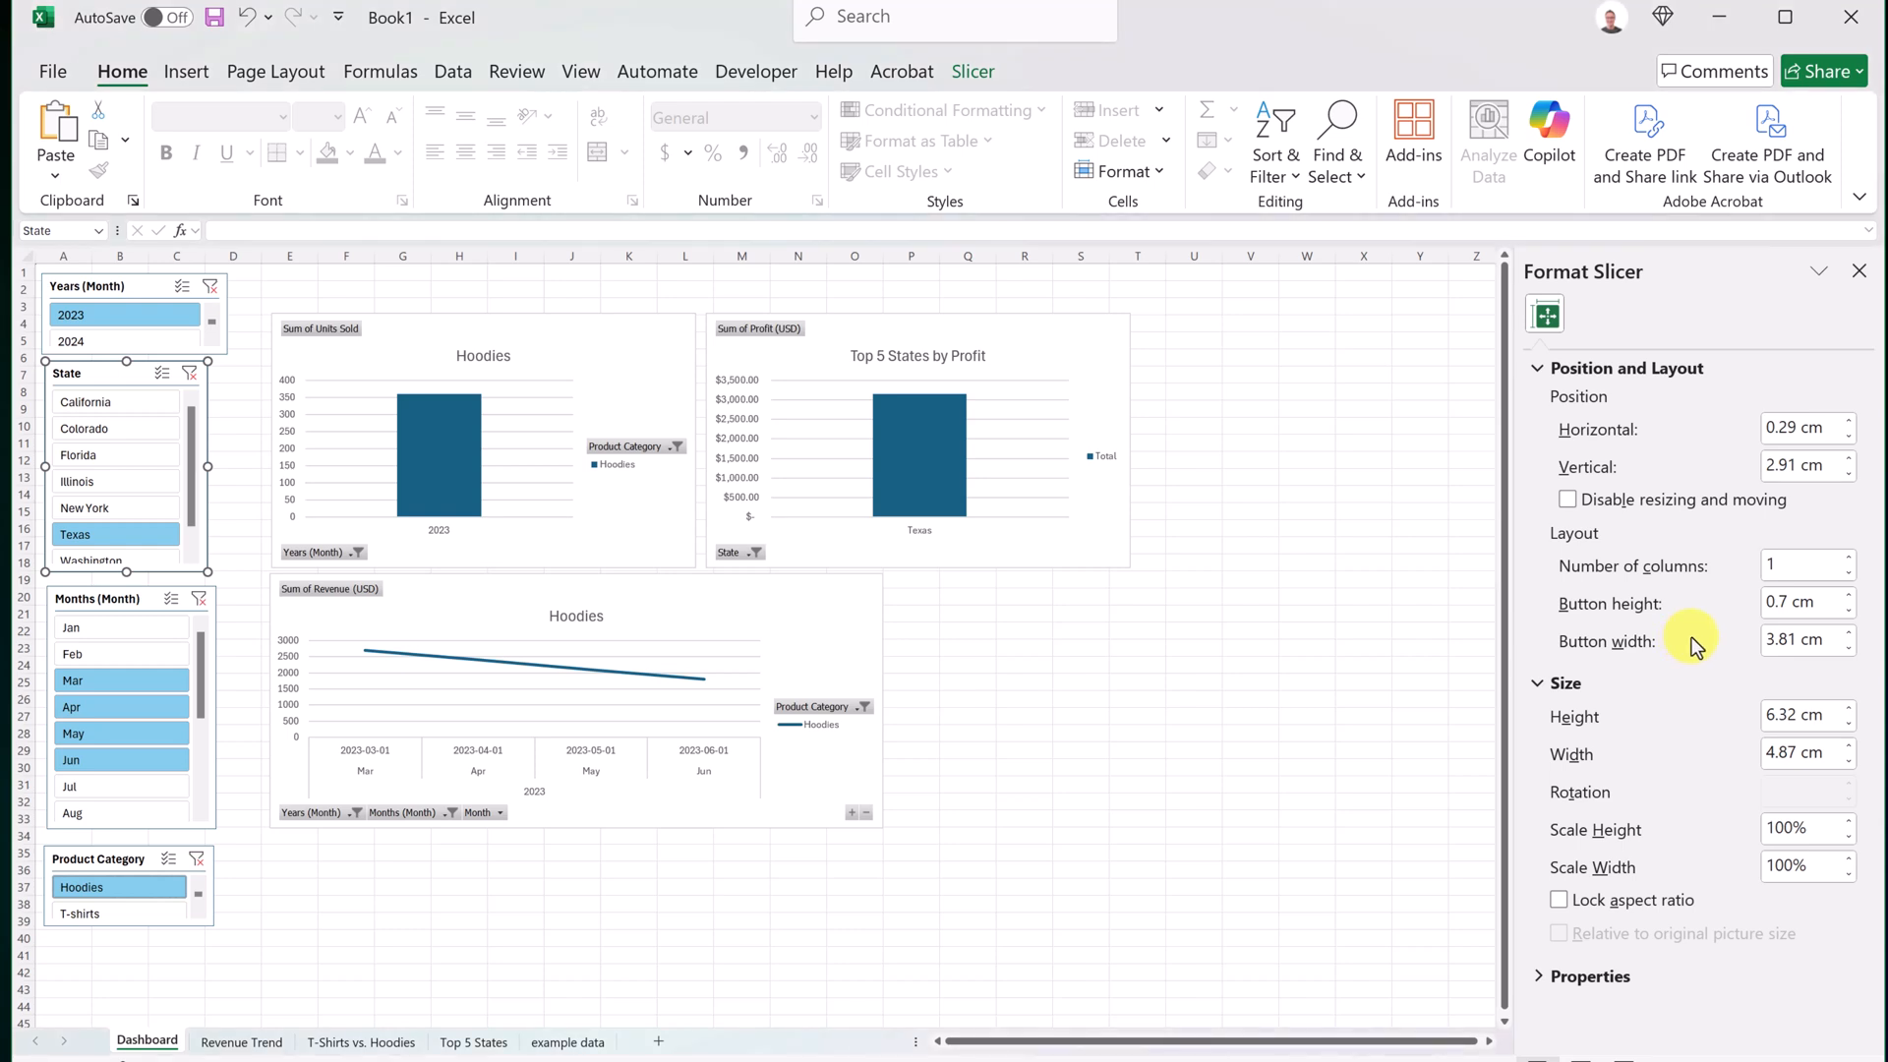
{"action": "double_click", "coordinate": [1785, 640]}
{"action": "type", "text": "4.5"}
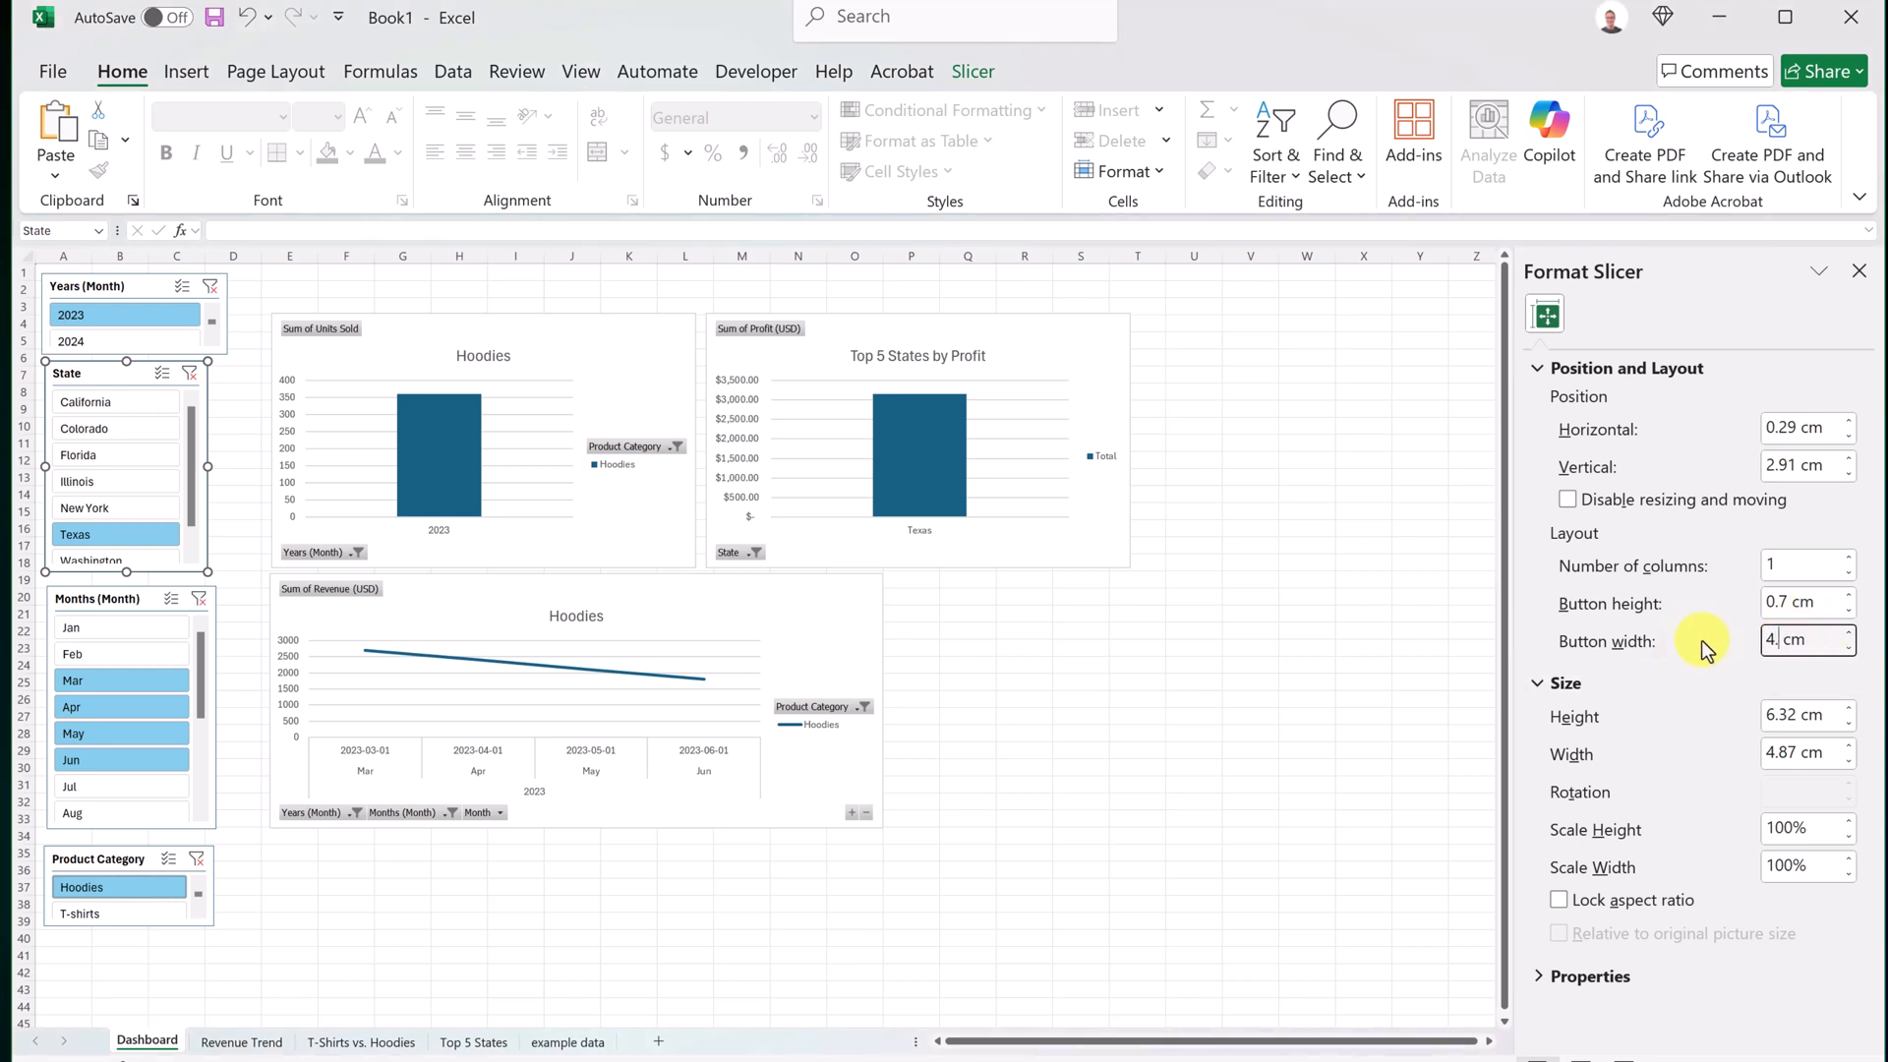
{"action": "key", "text": "Return"}
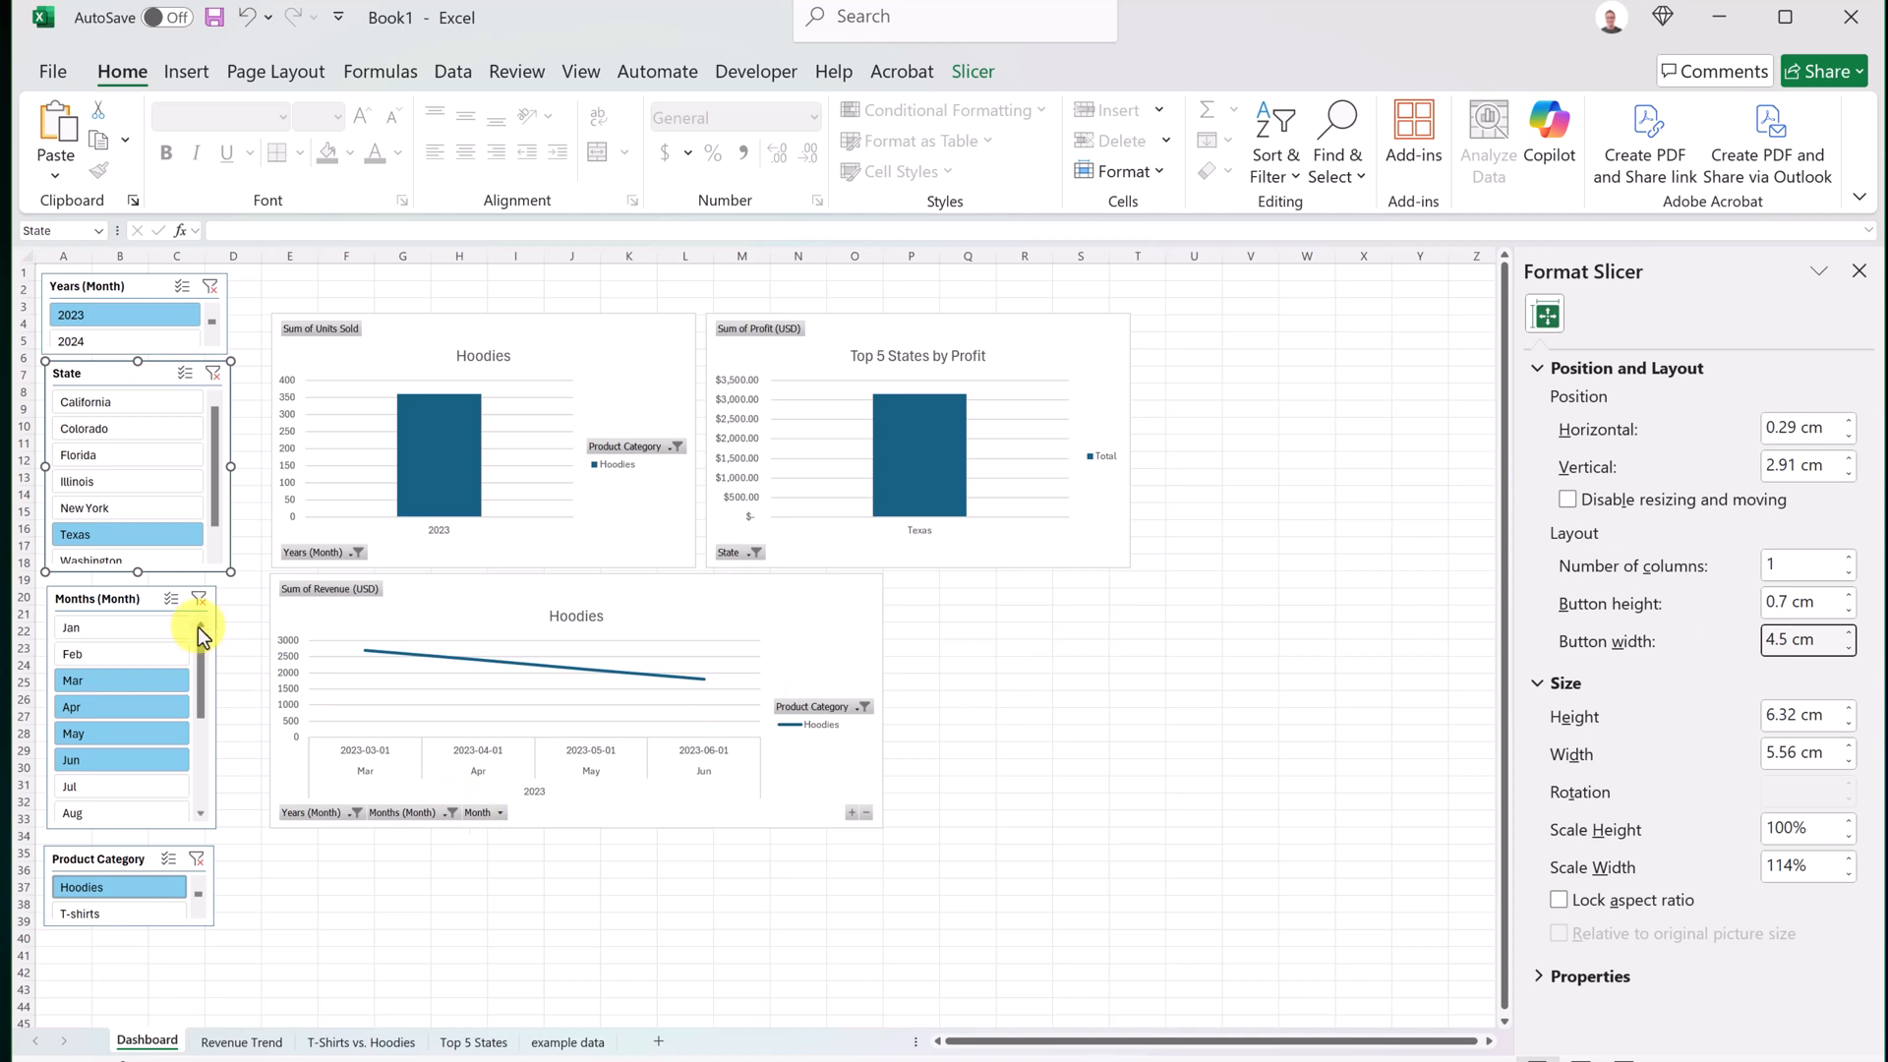
Set the button width of the Months slicer to 4.5 cm.
{"action": "left_click", "coordinate": [141, 601]}
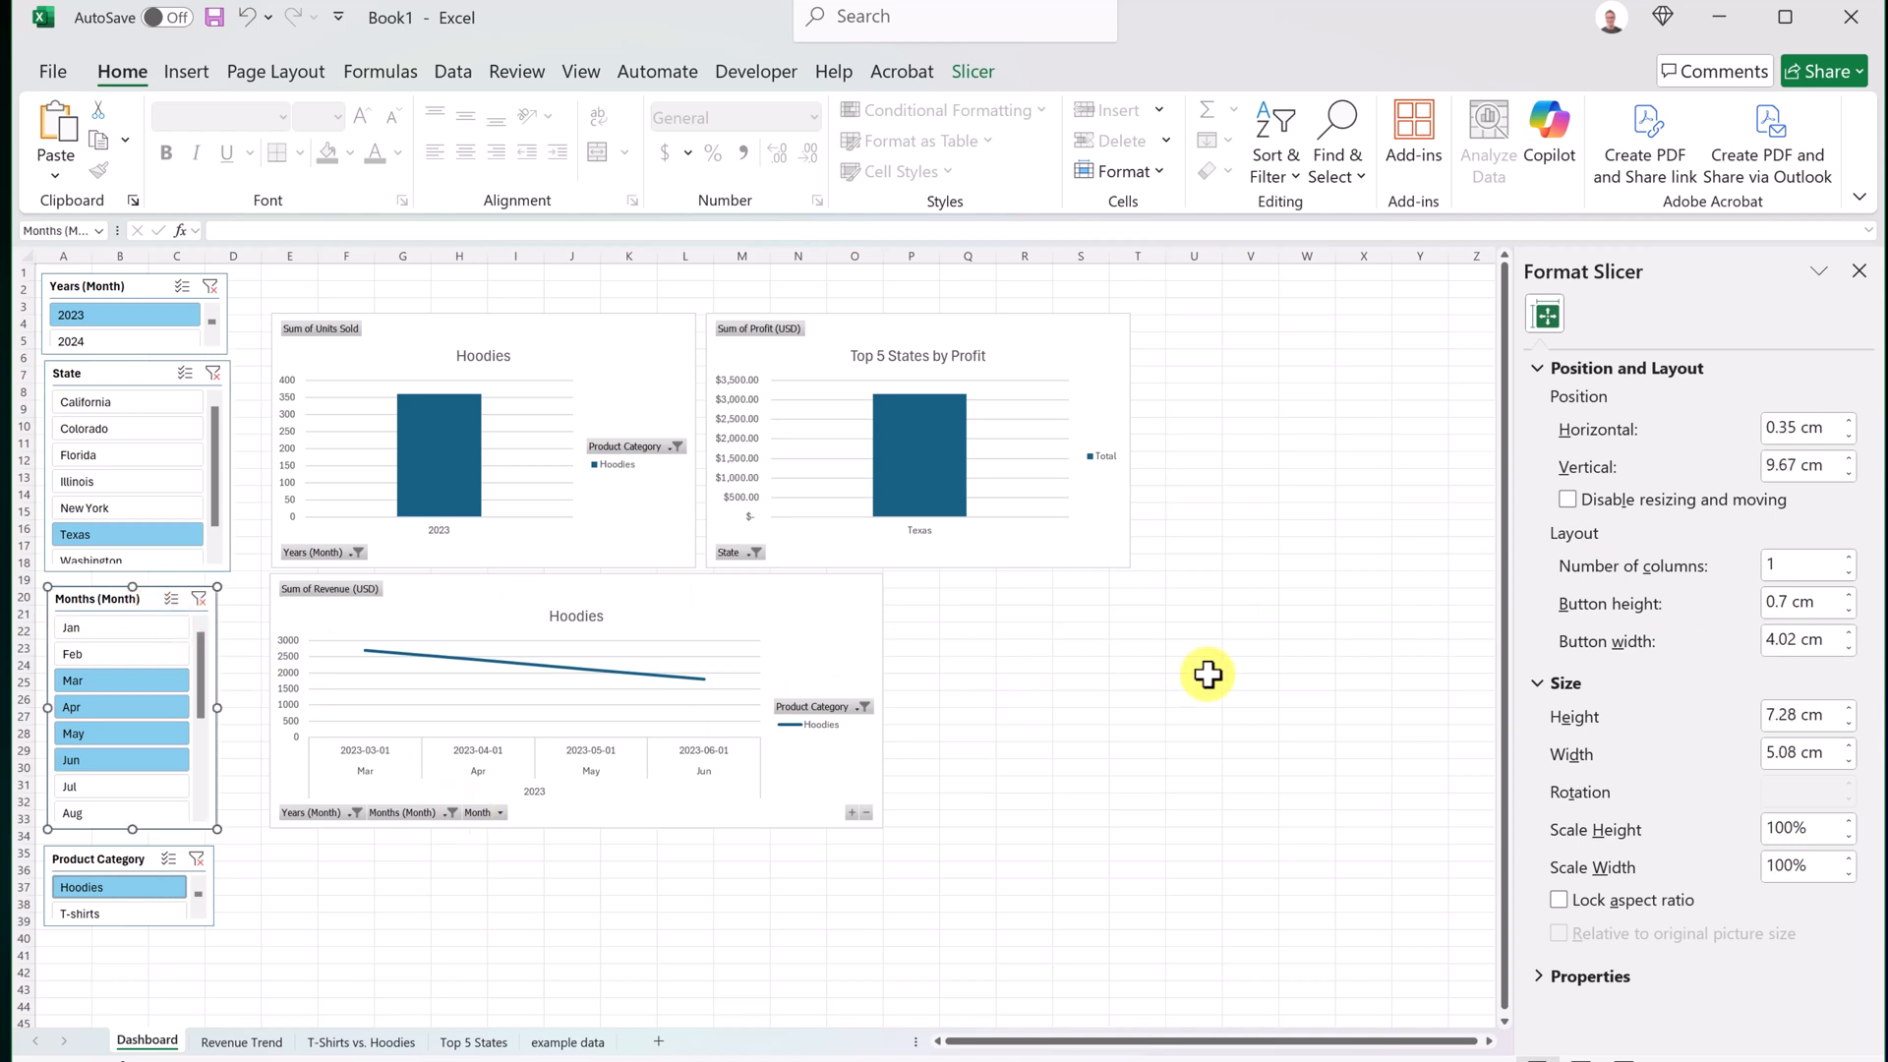
{"action": "double_click", "coordinate": [1788, 641]}
{"action": "type", "text": "4.5"}
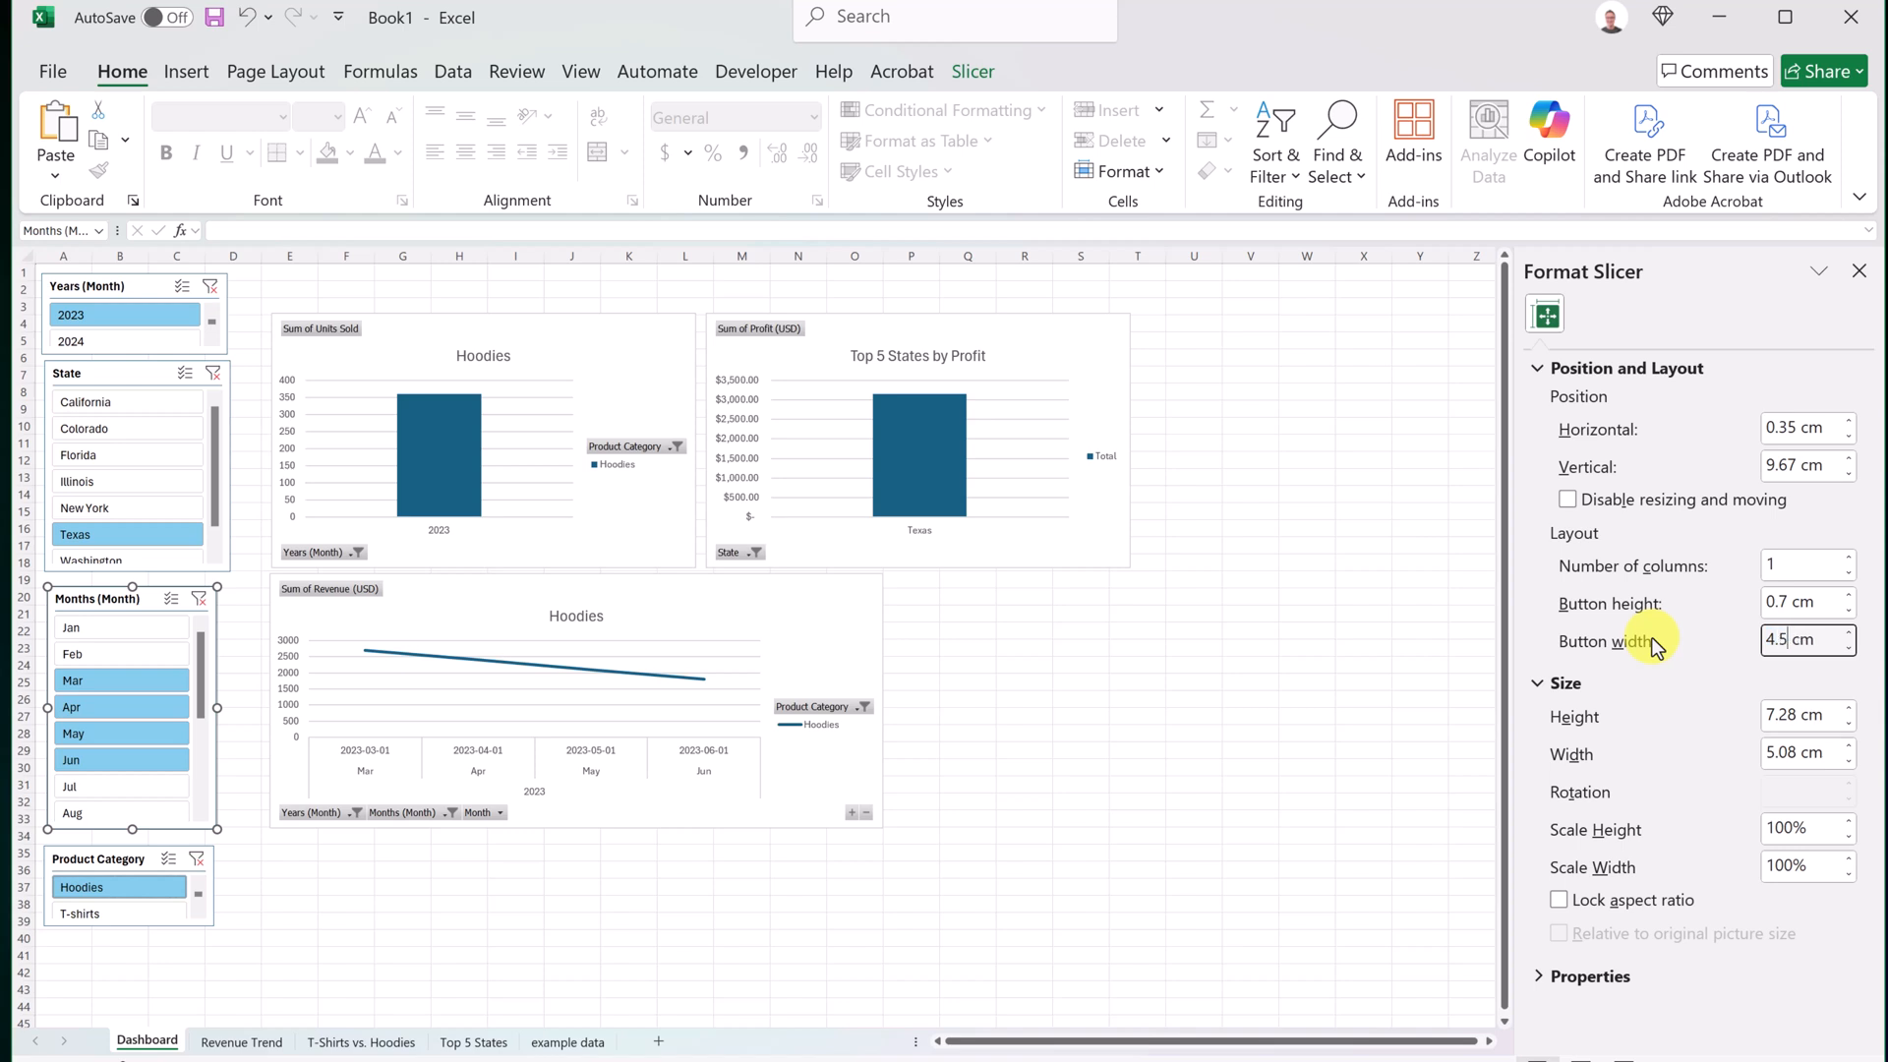
{"action": "key", "text": "Return"}
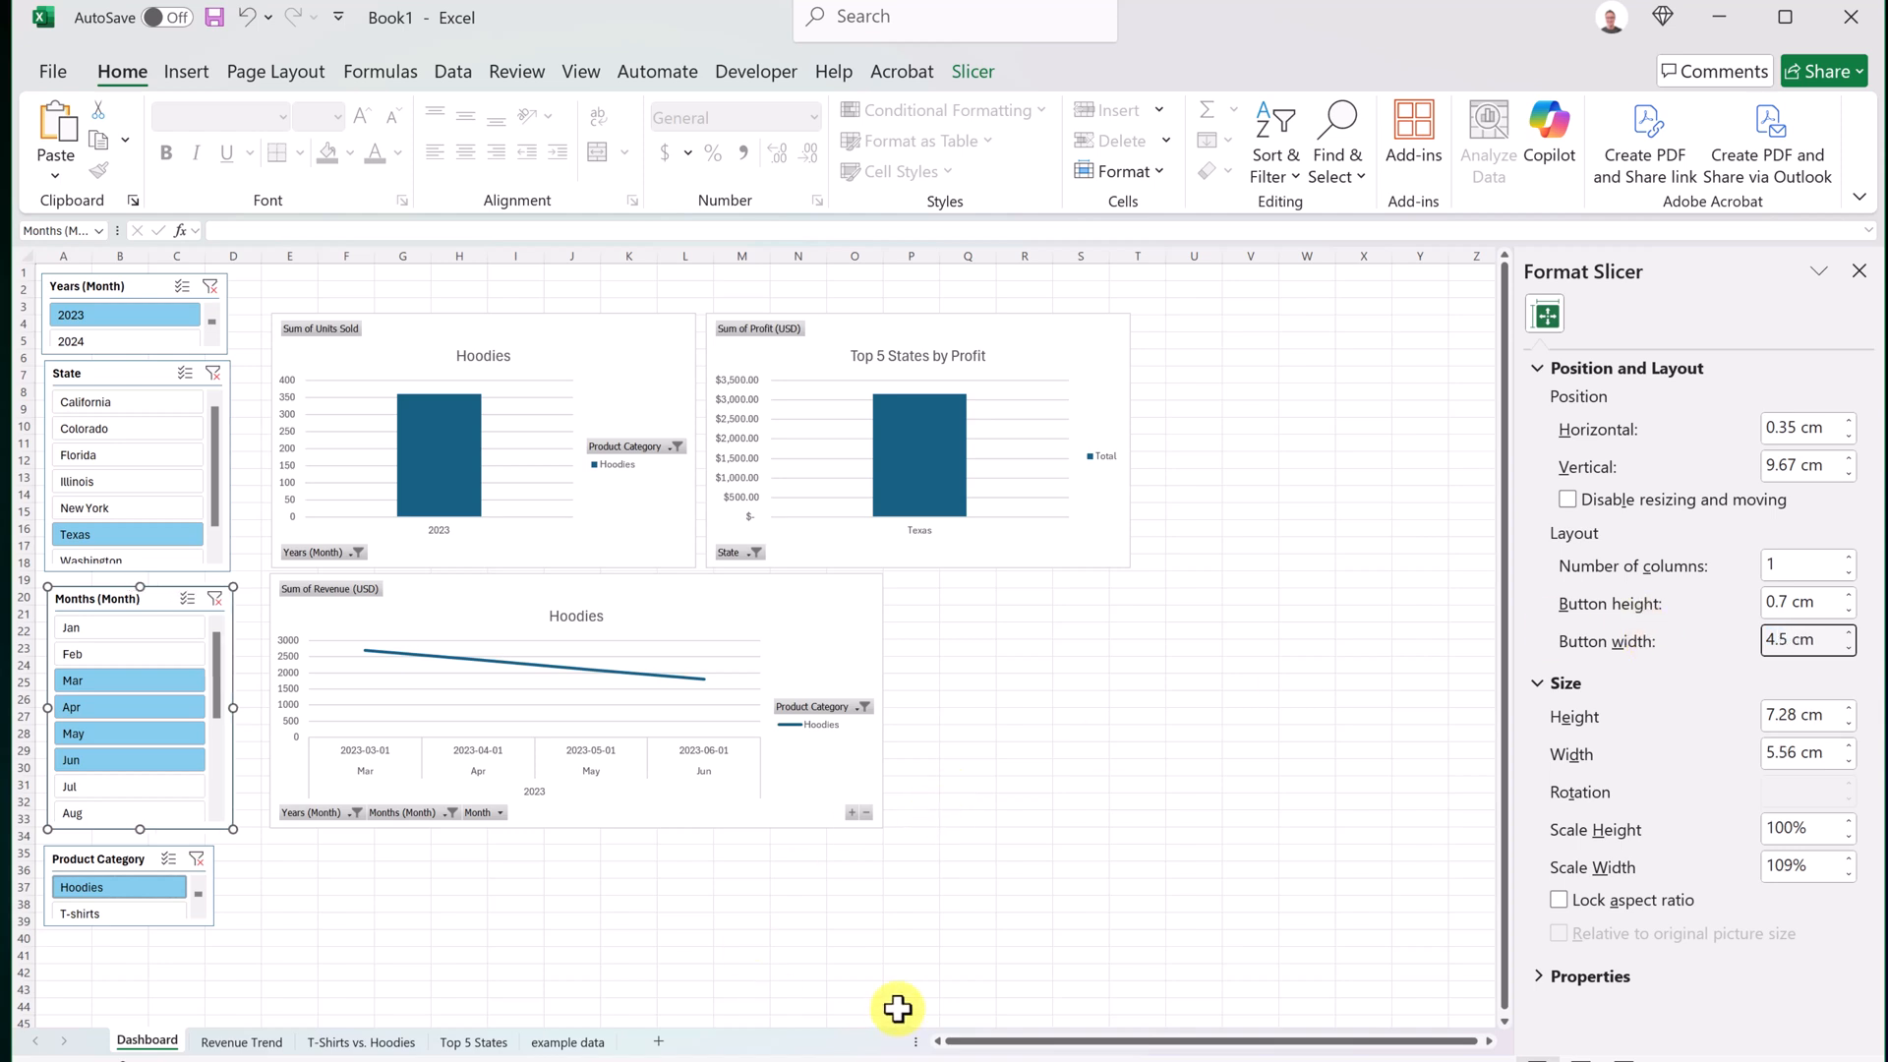
Set the button width of the Product Category slicer to 4.5 cm.
{"action": "left_click", "coordinate": [205, 877]}
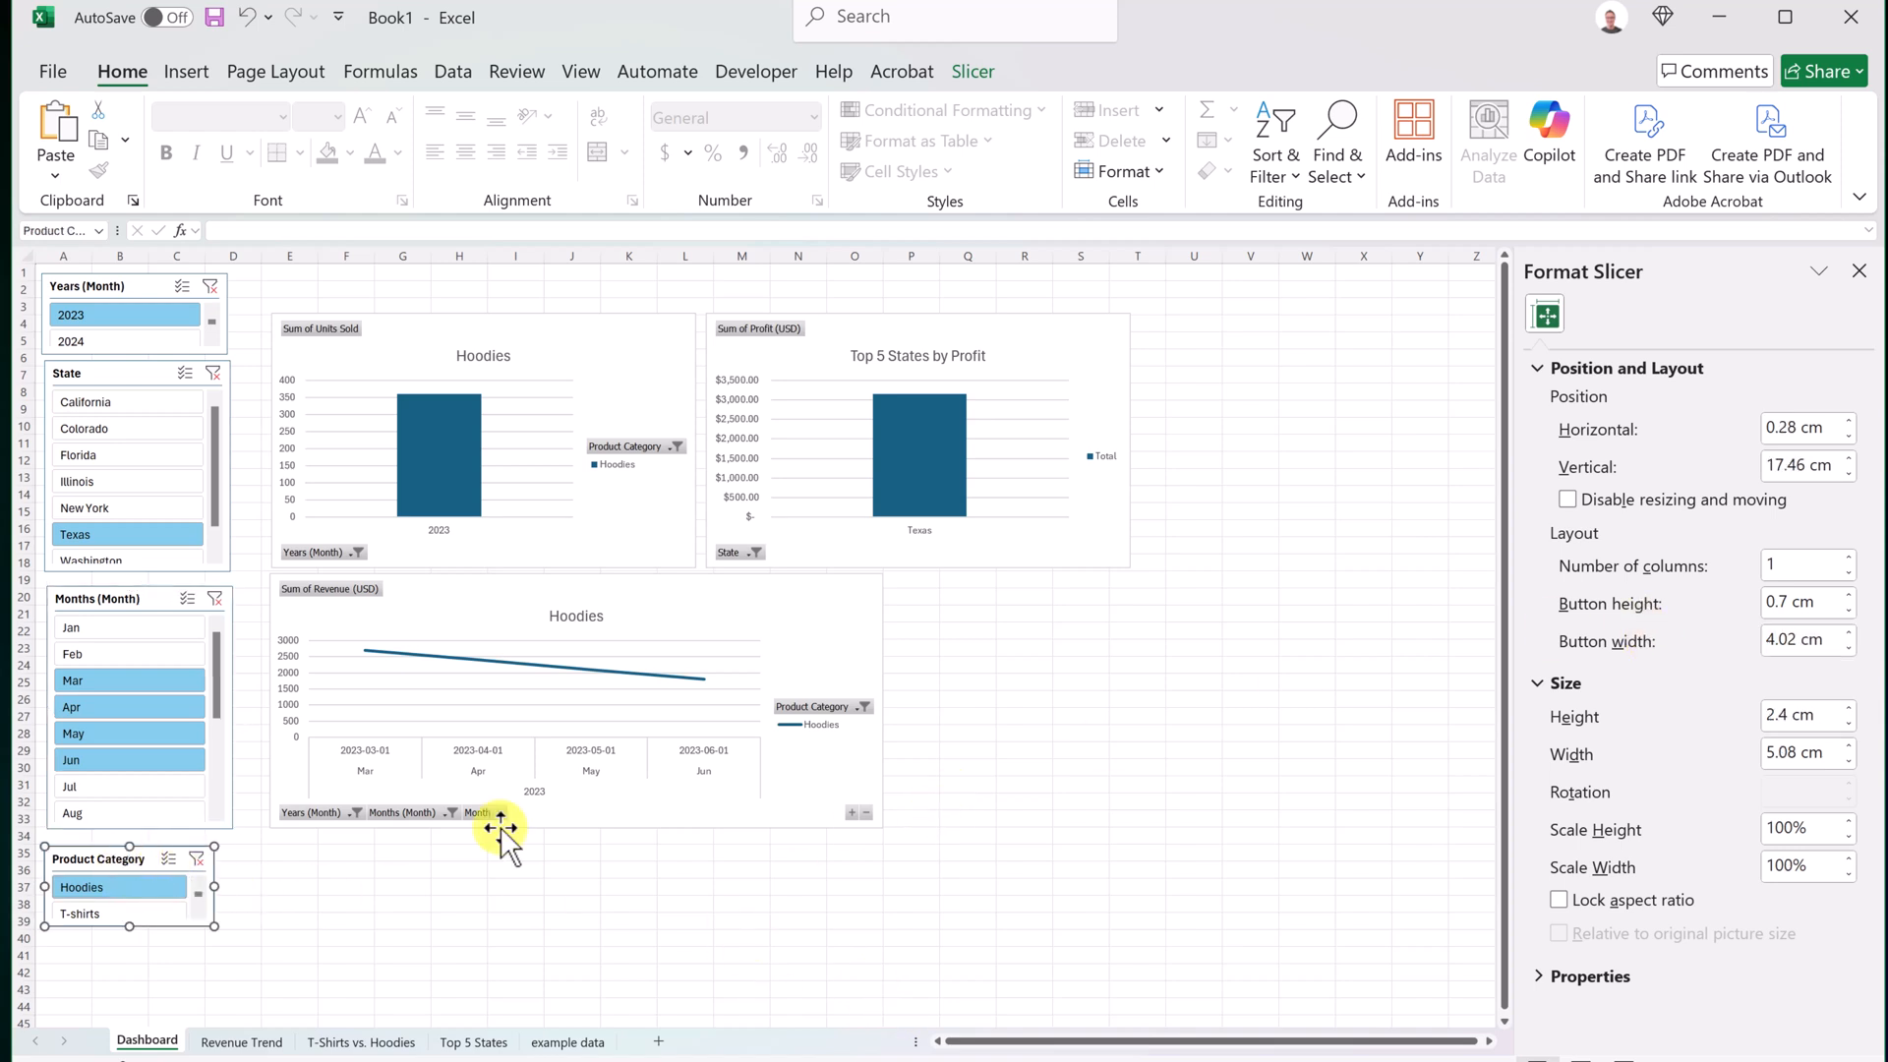
{"action": "double_click", "coordinate": [1787, 640]}
{"action": "type", "text": "4.5"}
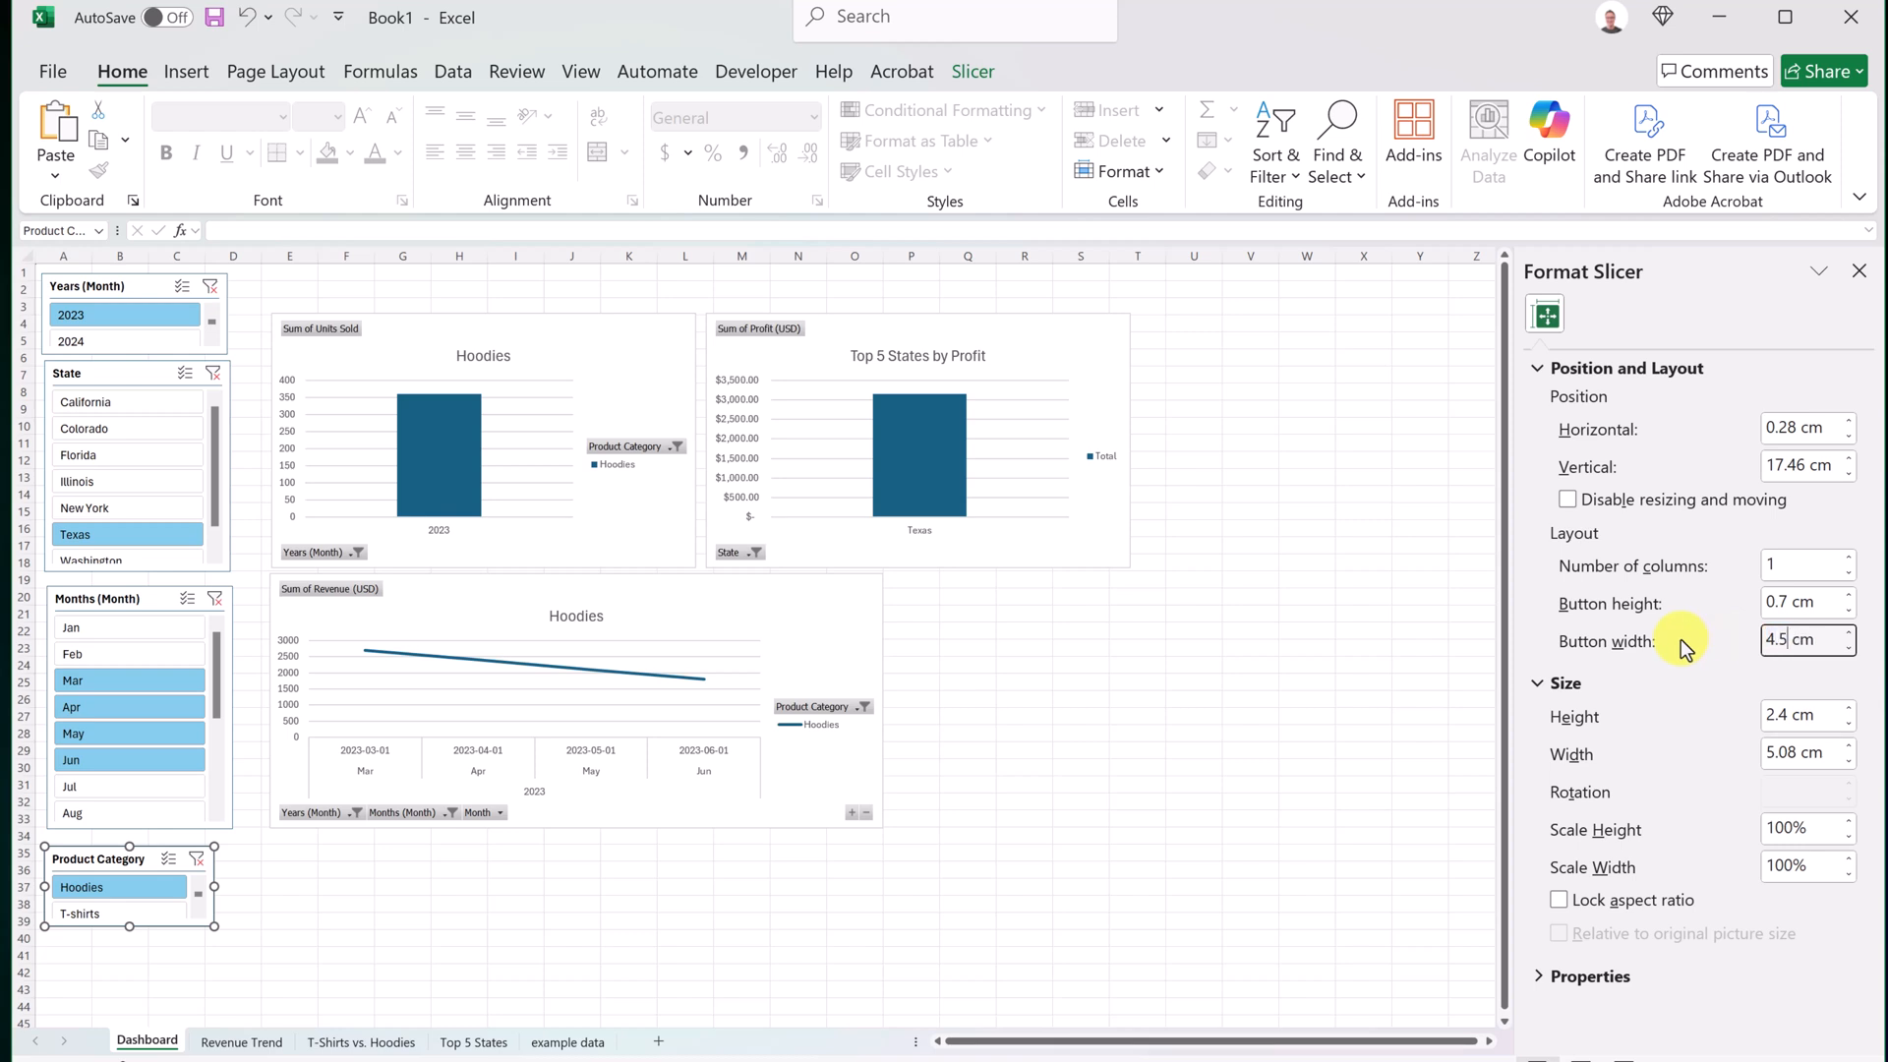
{"action": "key", "text": "Return"}
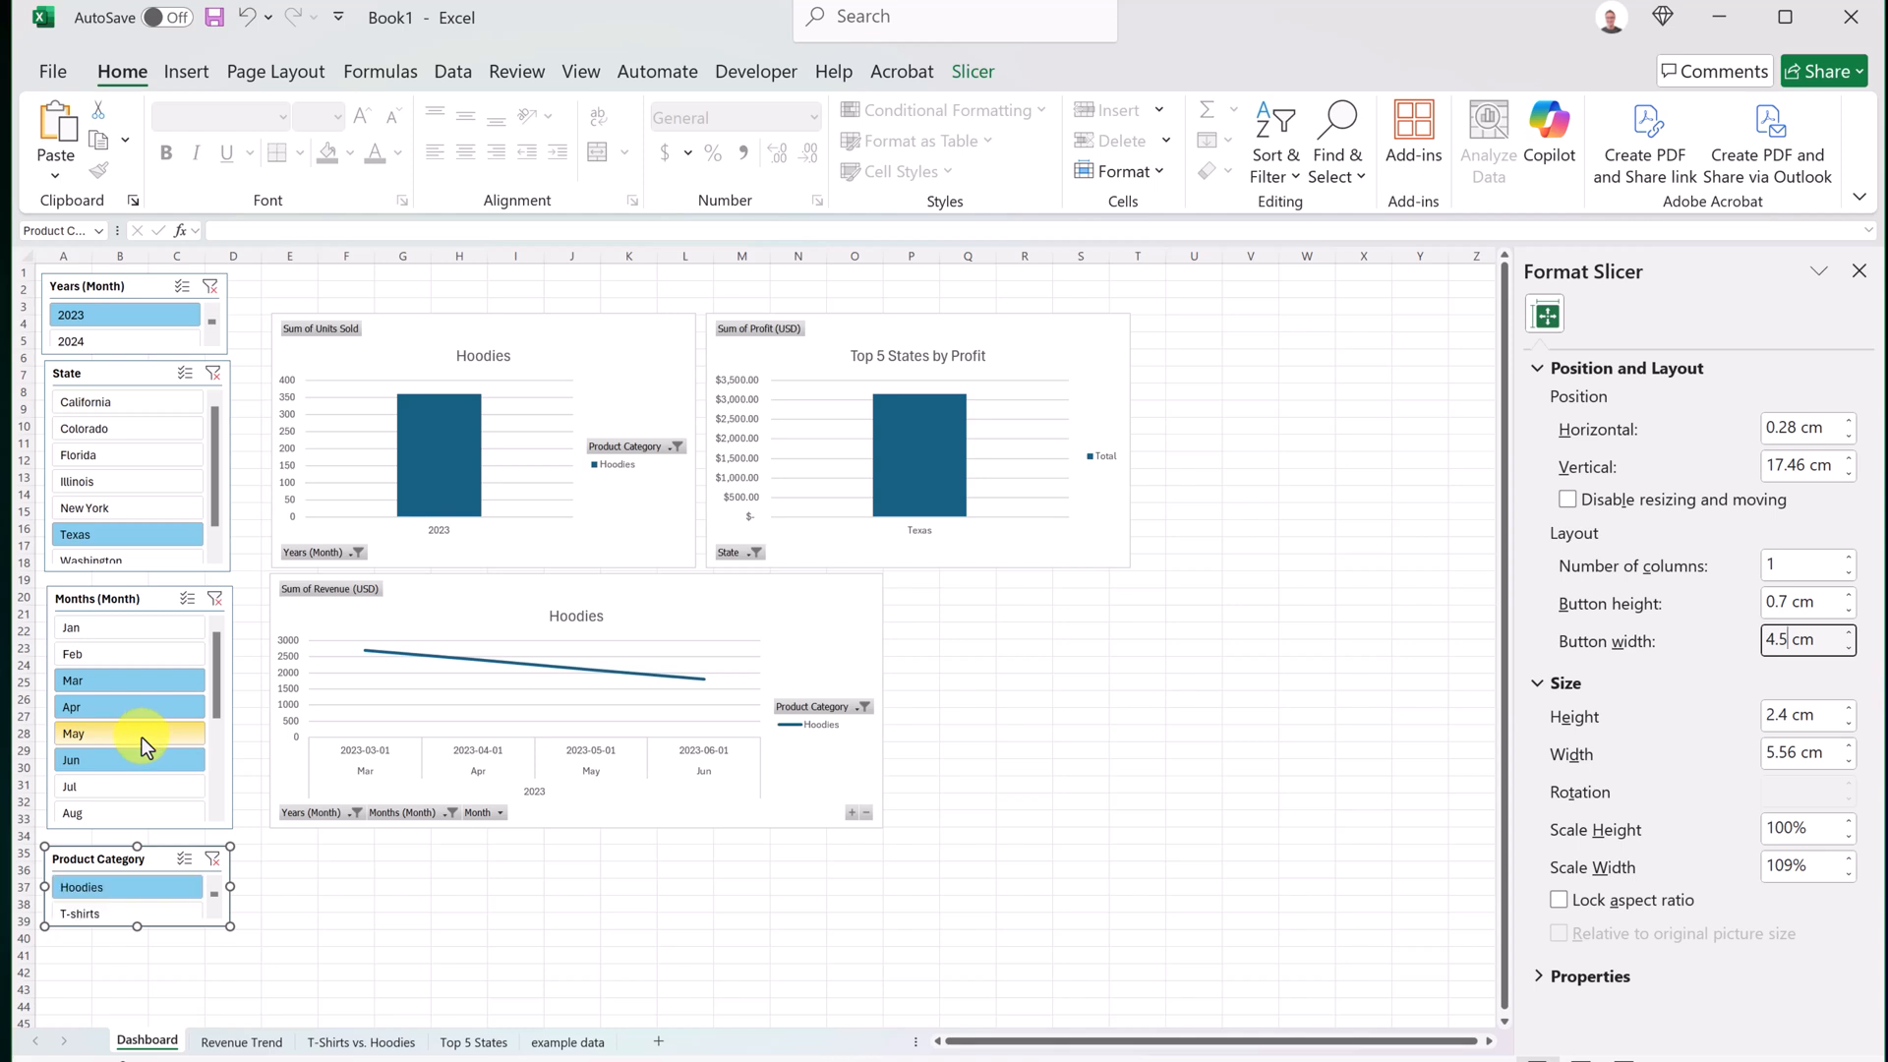
Arrange the Months slicer's buttons in 2 columns and shorten the slicer to about 5.8 cm high.
{"action": "left_click", "coordinate": [98, 597]}
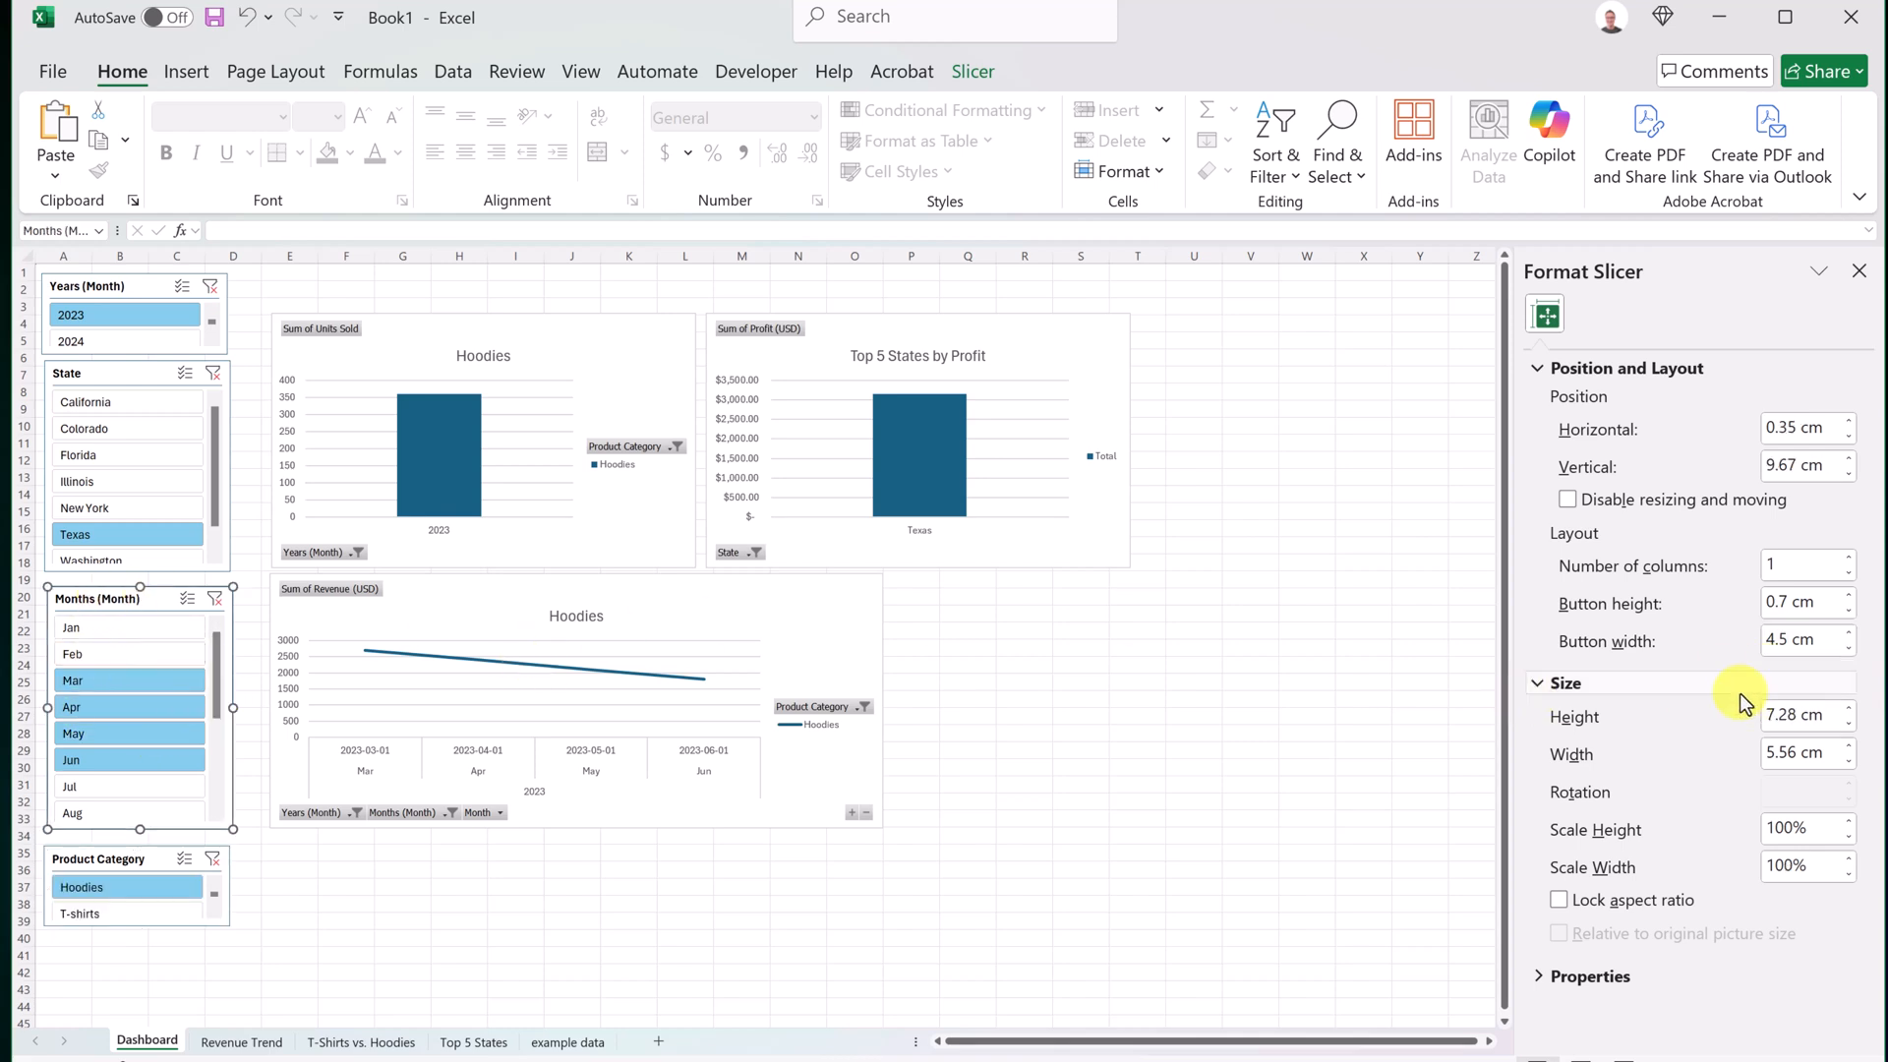
{"action": "left_click", "coordinate": [1848, 558]}
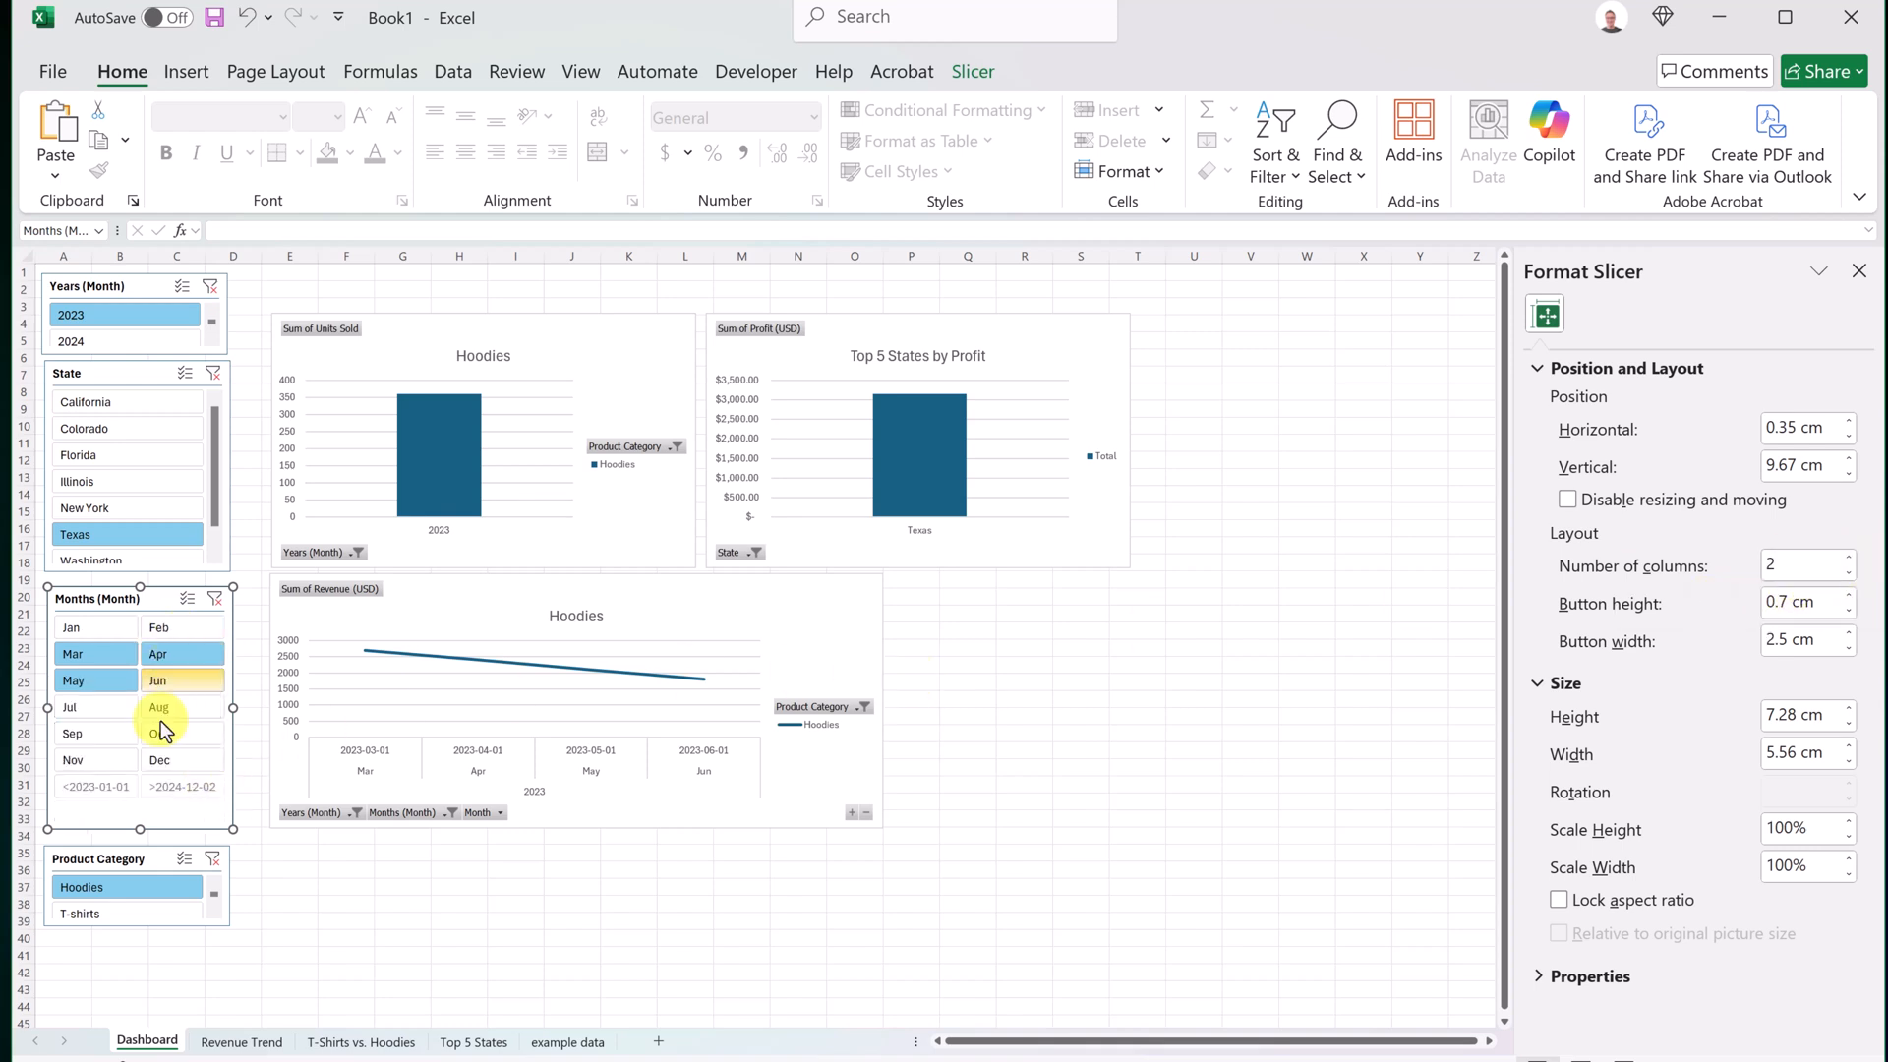
{"action": "left_click_drag", "start_coordinate": [140, 829], "coordinate": [142, 781]}
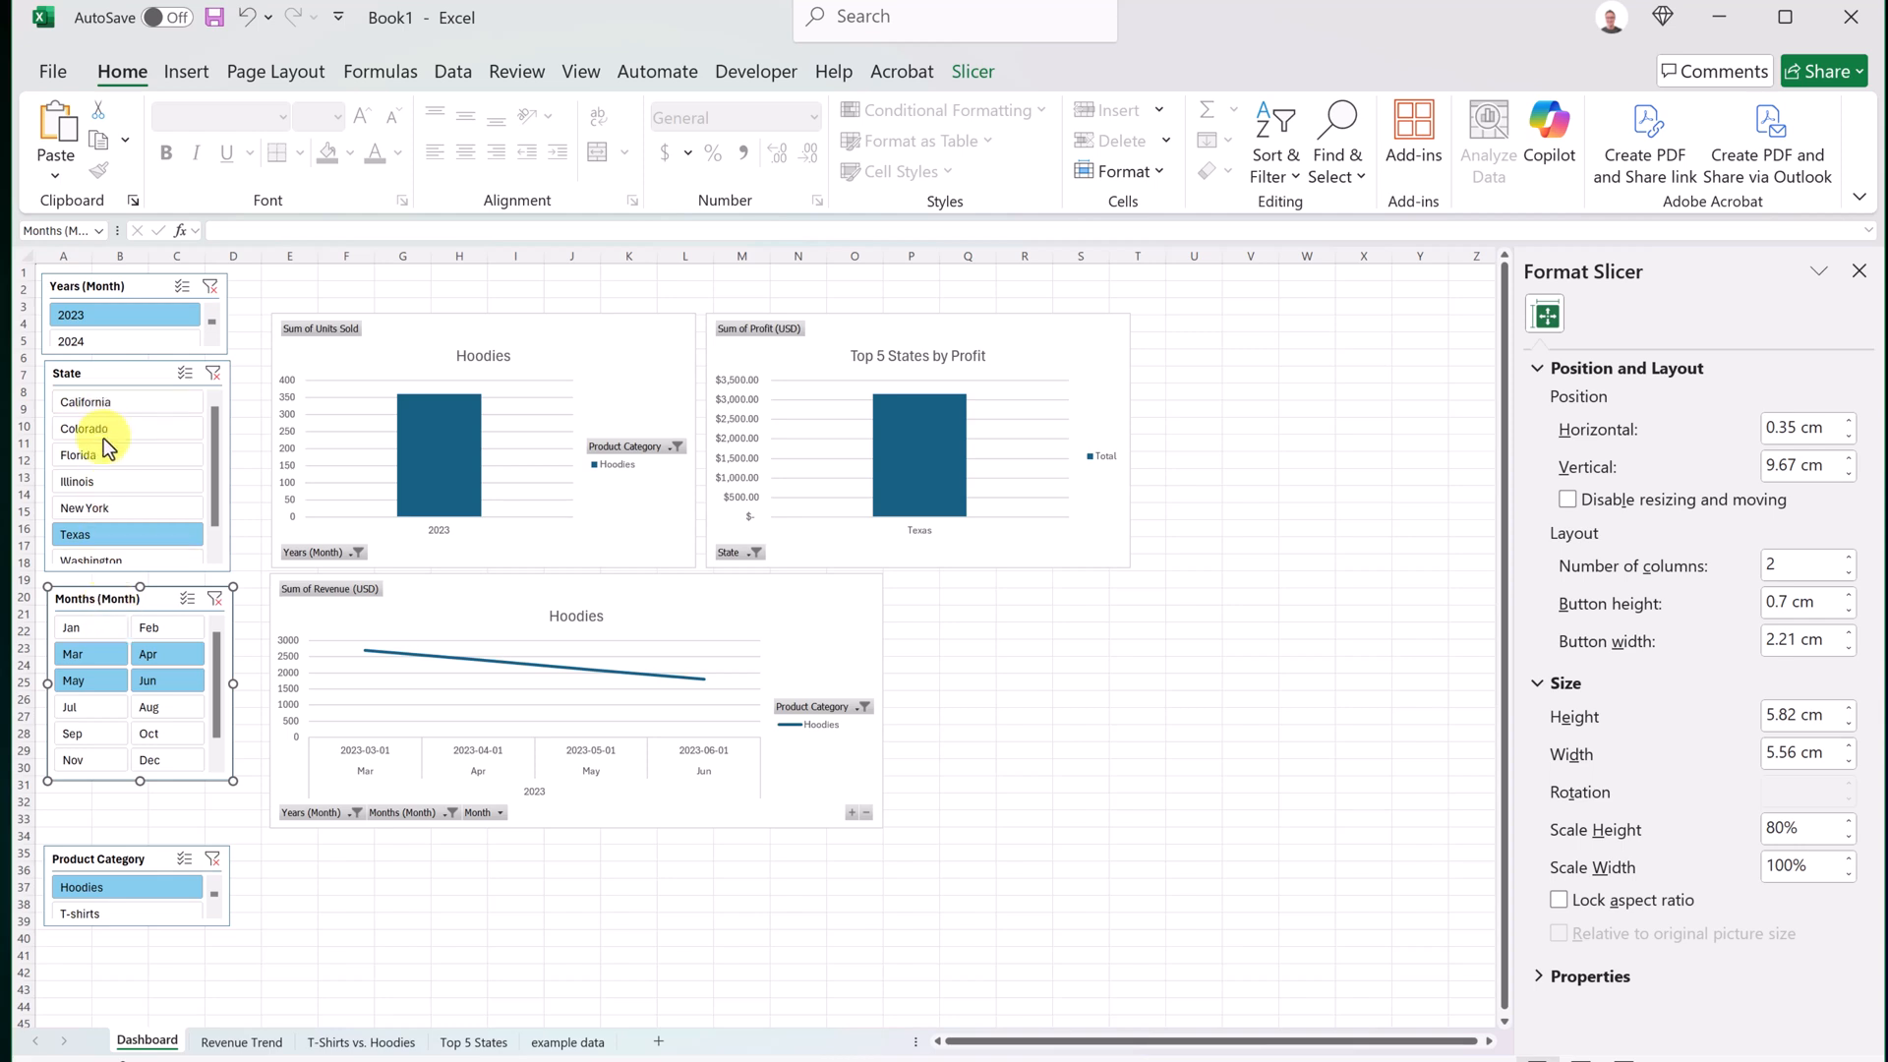
Turn off the header display of the Years (Month) slicer and bring up the State slicer's options.
{"action": "right_click", "coordinate": [108, 286]}
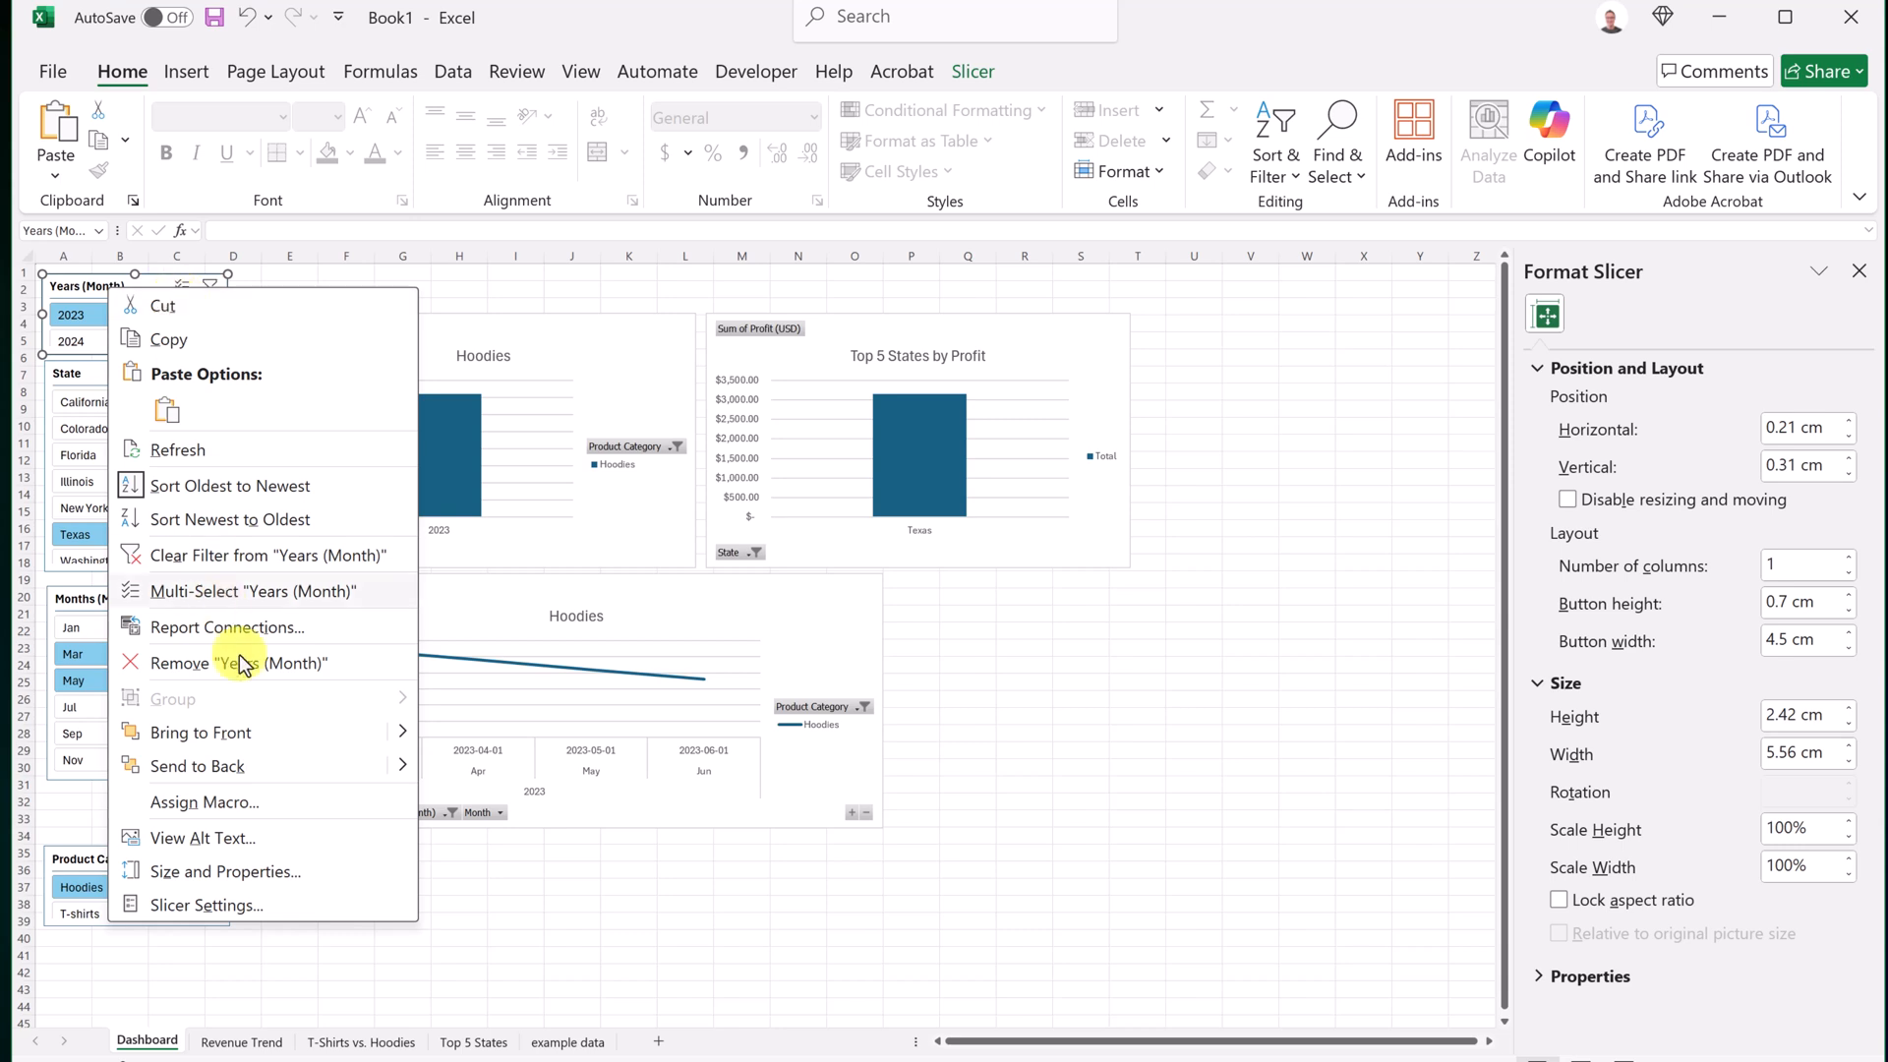
{"action": "left_click", "coordinate": [261, 872]}
{"action": "right_click", "coordinate": [157, 293]}
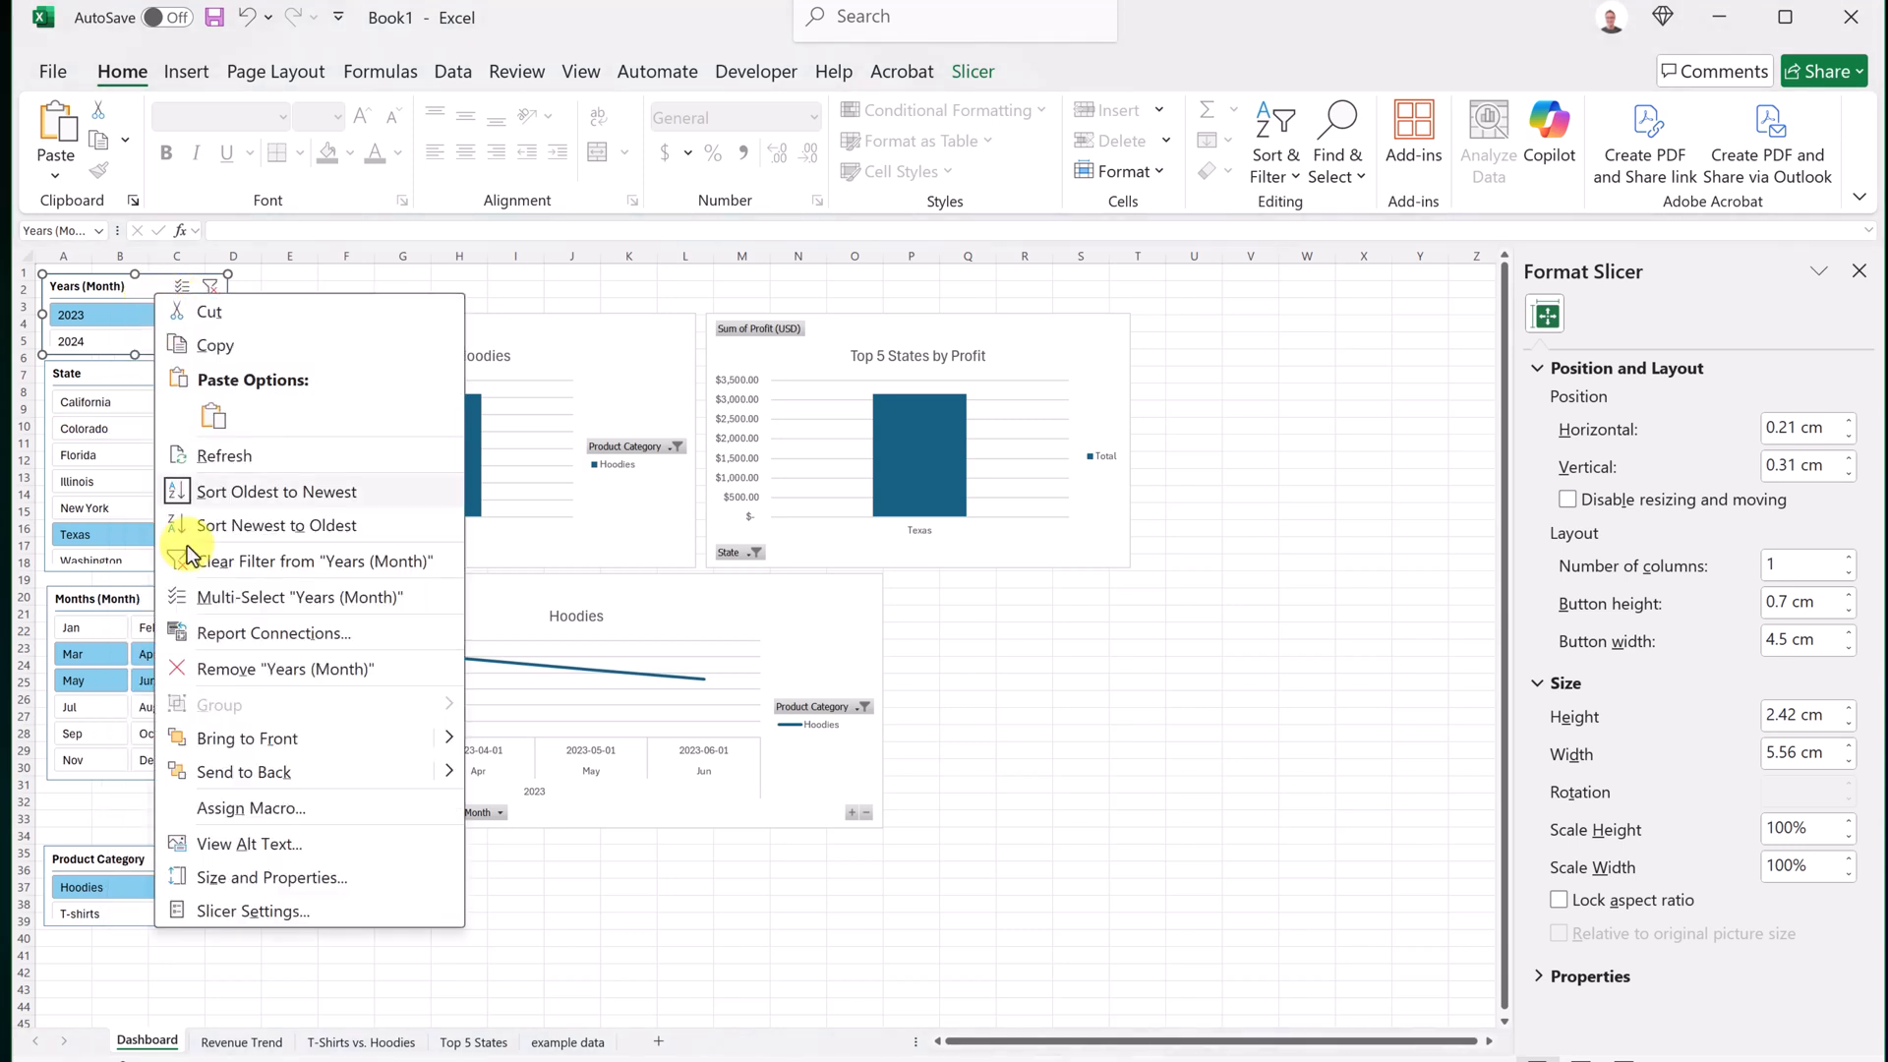
{"action": "left_click", "coordinate": [295, 1022]}
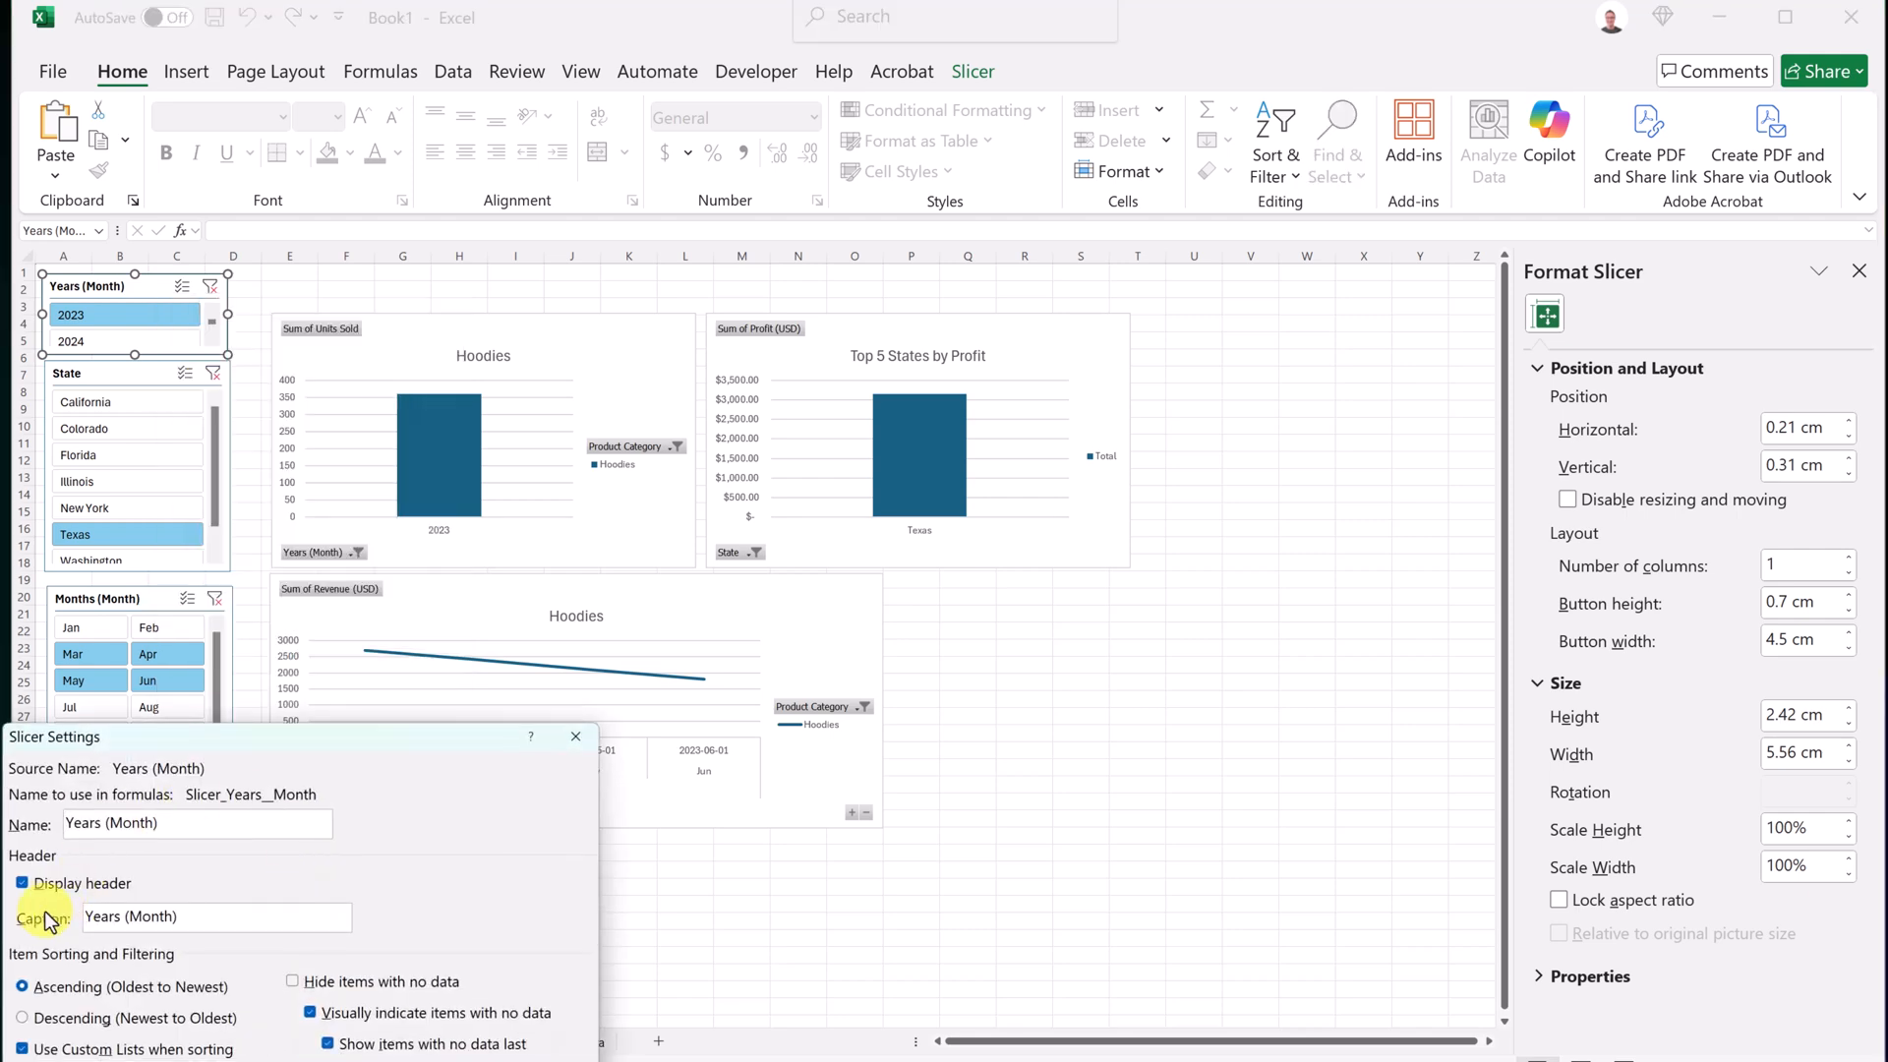
{"action": "left_click", "coordinate": [24, 883]}
{"action": "key", "text": "Return"}
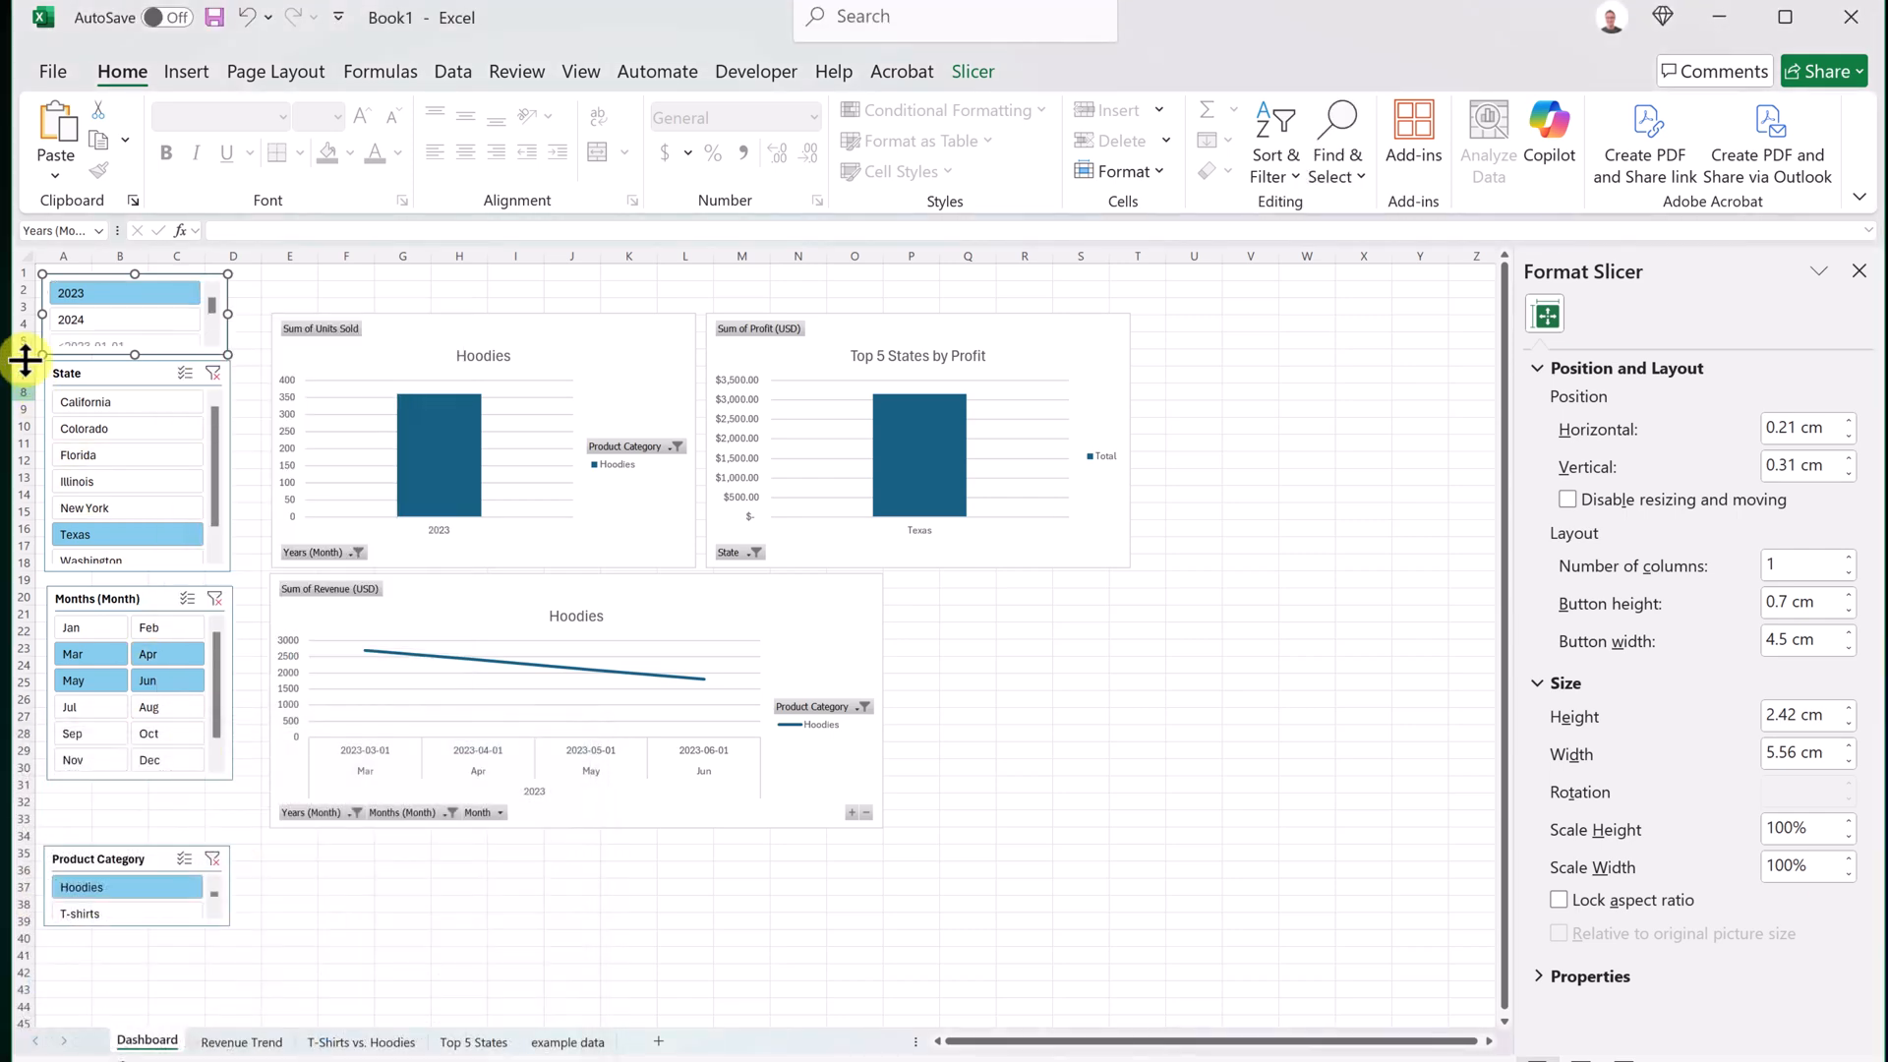
{"action": "right_click", "coordinate": [106, 374]}
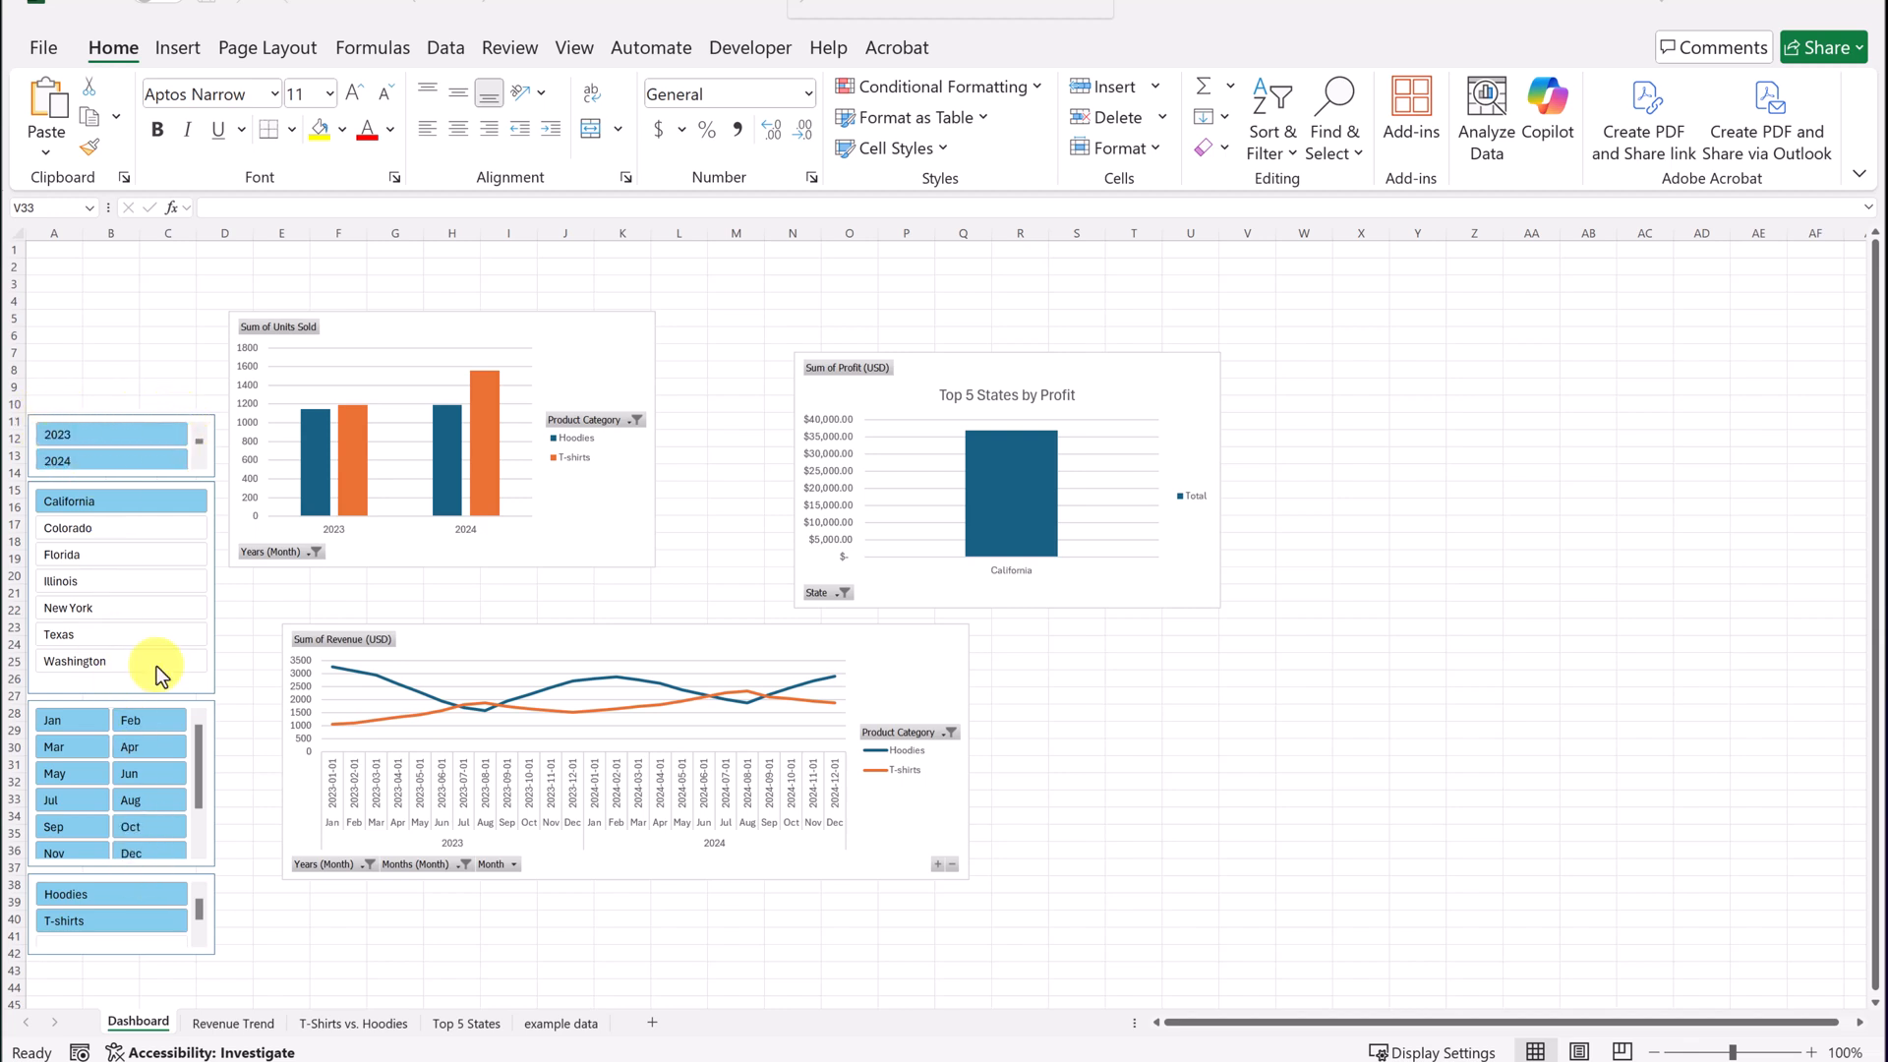
Open the size and properties of the Years slicer and check its position and layout settings.
{"action": "right_click", "coordinate": [165, 423]}
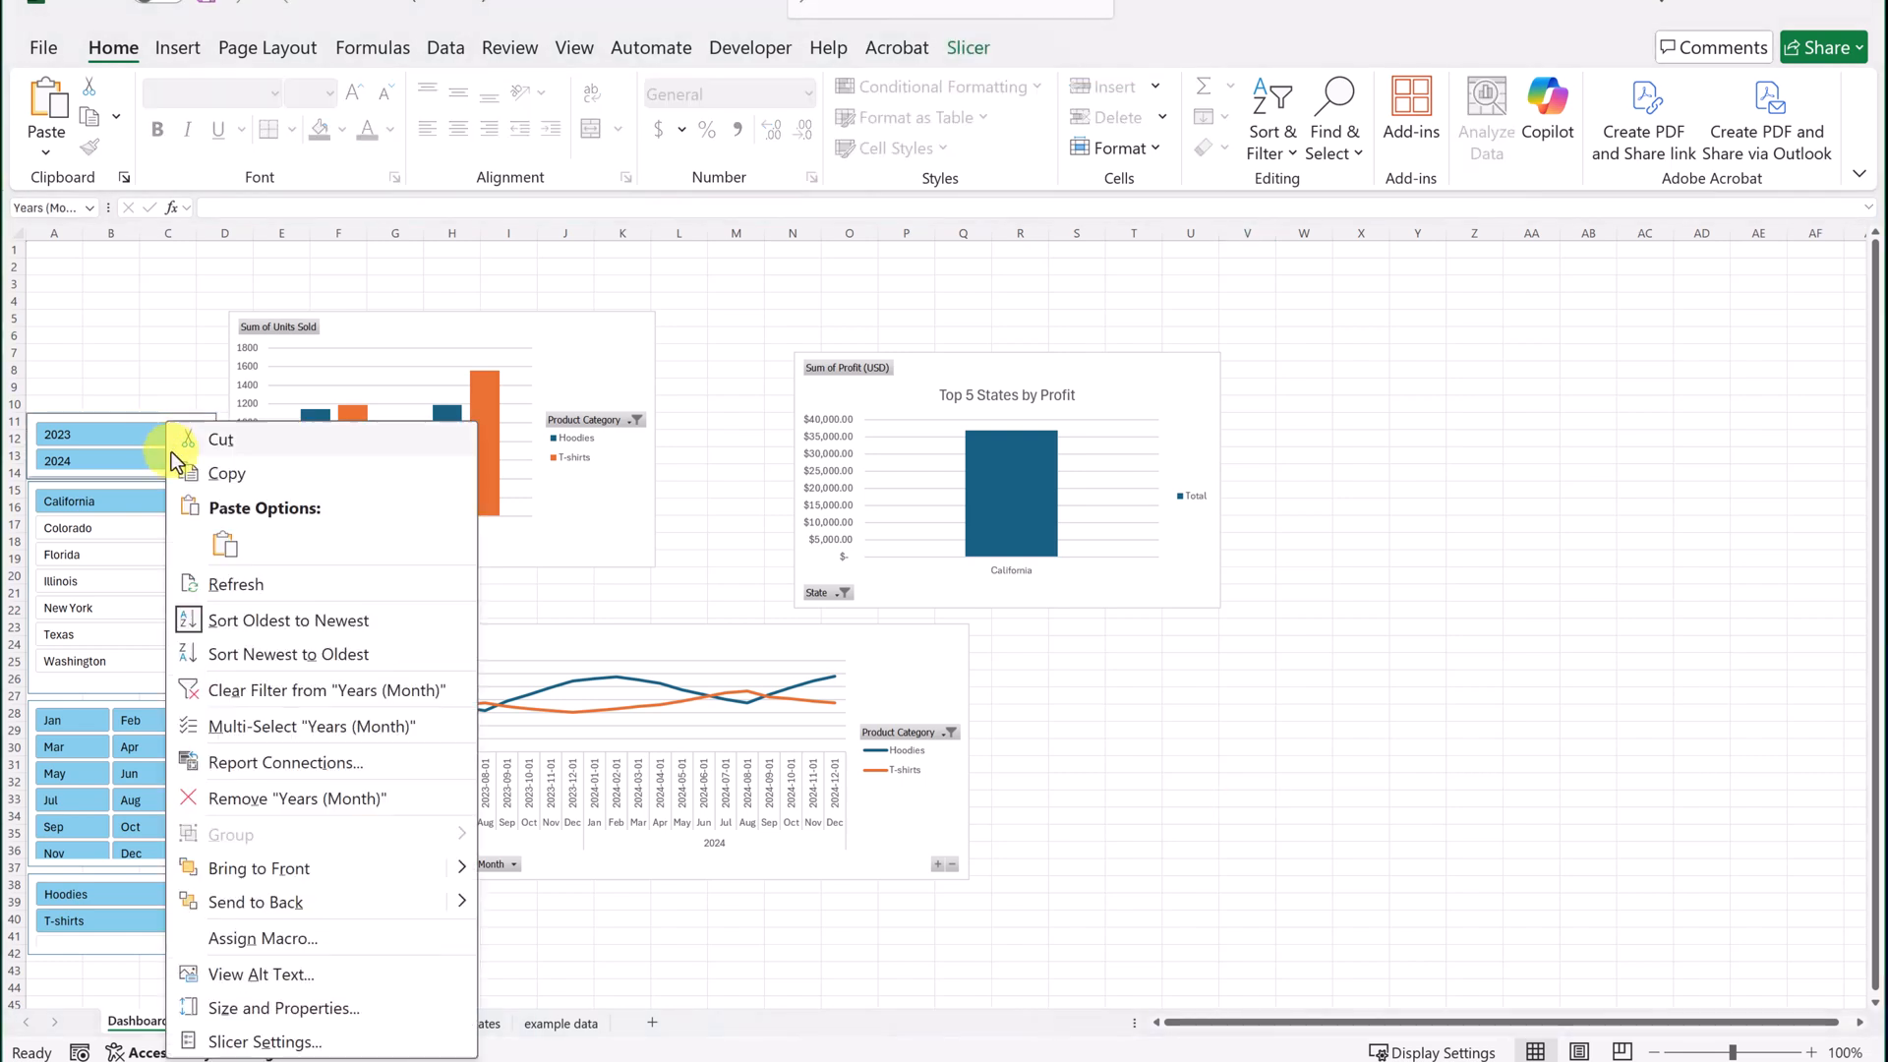
{"action": "left_click", "coordinate": [325, 1013]}
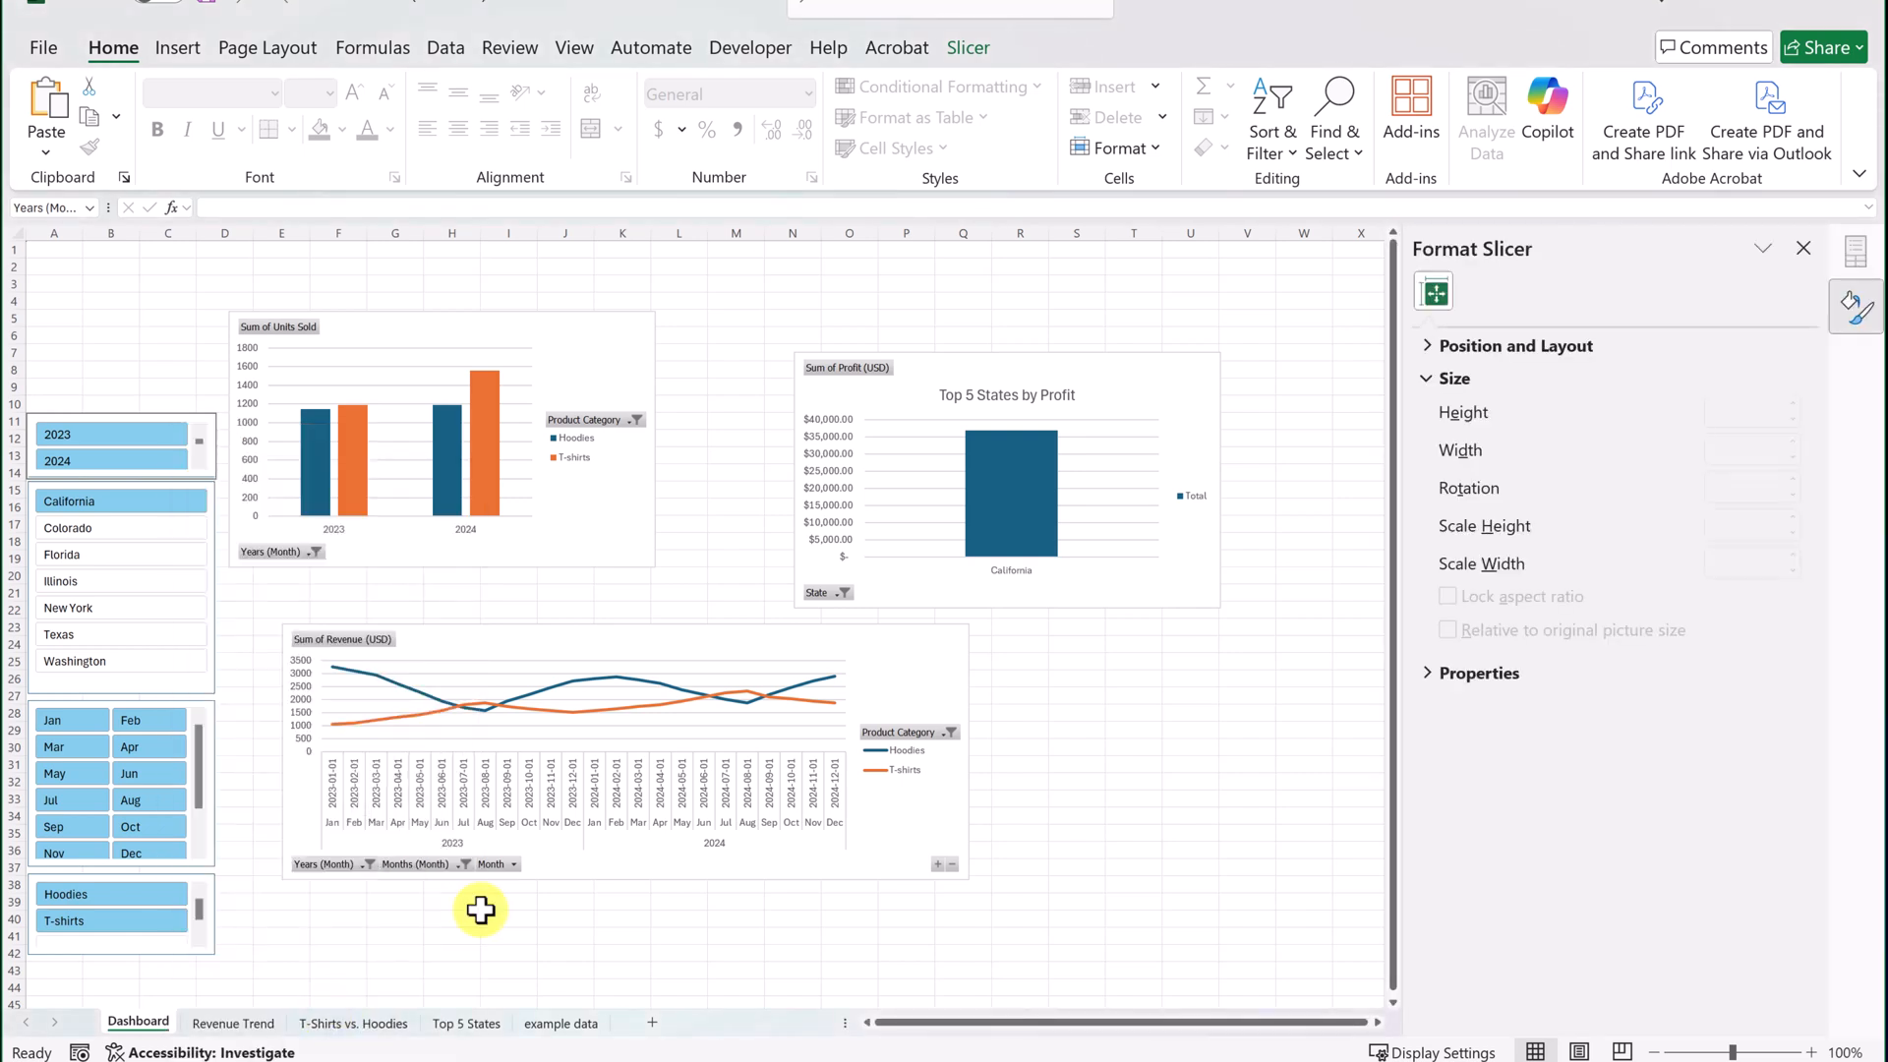
{"action": "left_click", "coordinate": [1425, 348]}
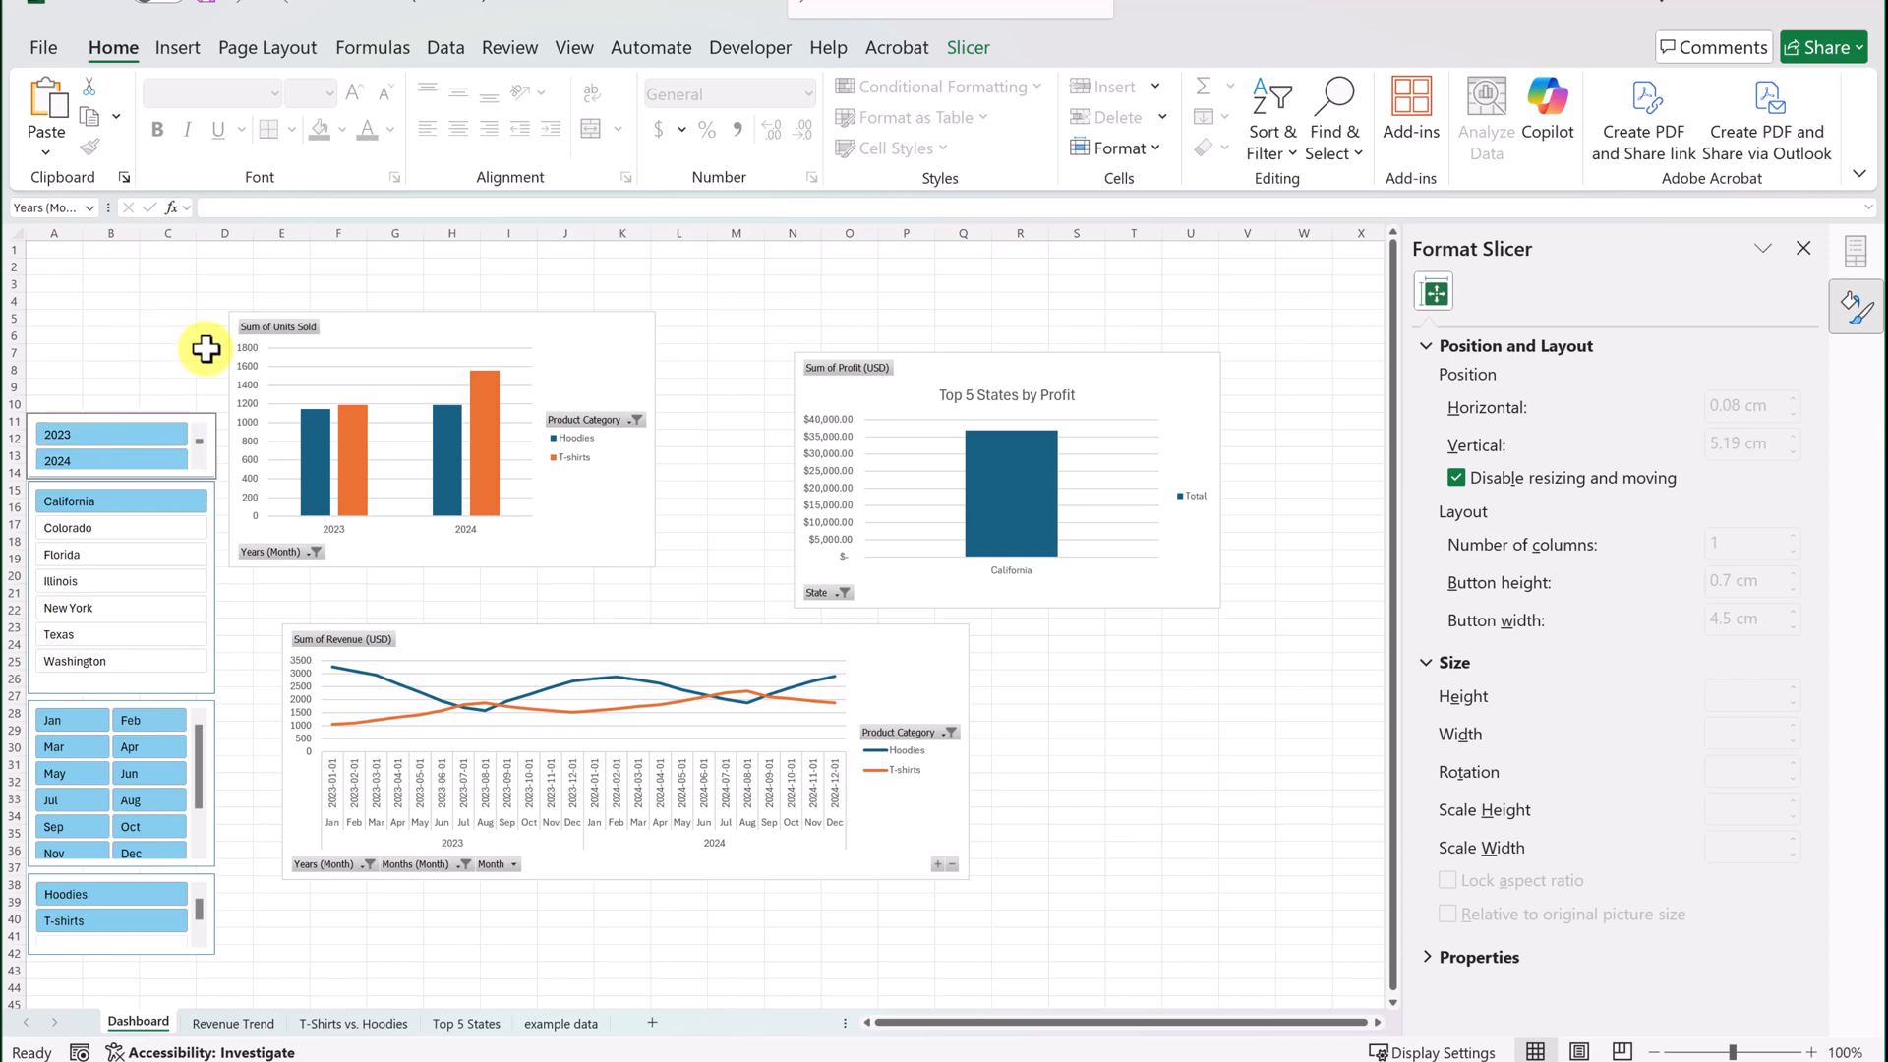
{"action": "left_click", "coordinate": [576, 610]}
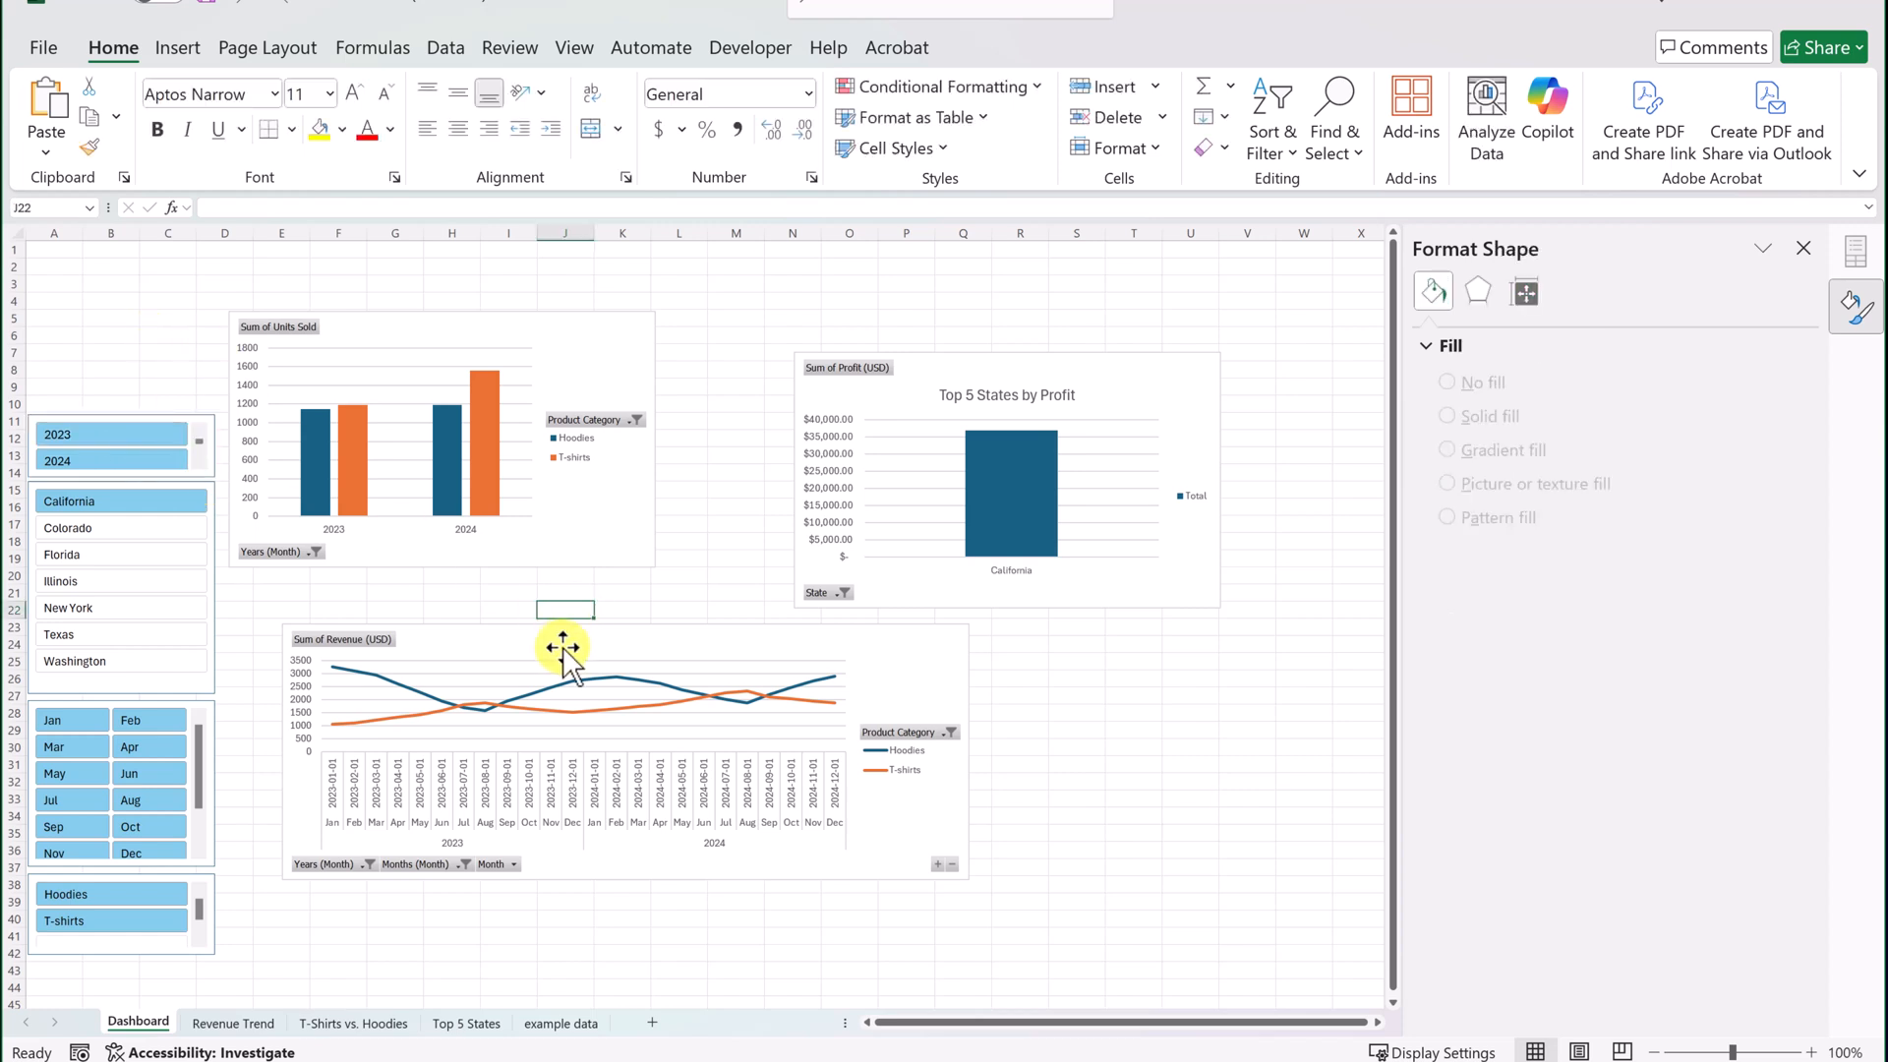
Preview the available chart styles on the Sum of Units Sold chart without applying one.
{"action": "left_click", "coordinate": [605, 342]}
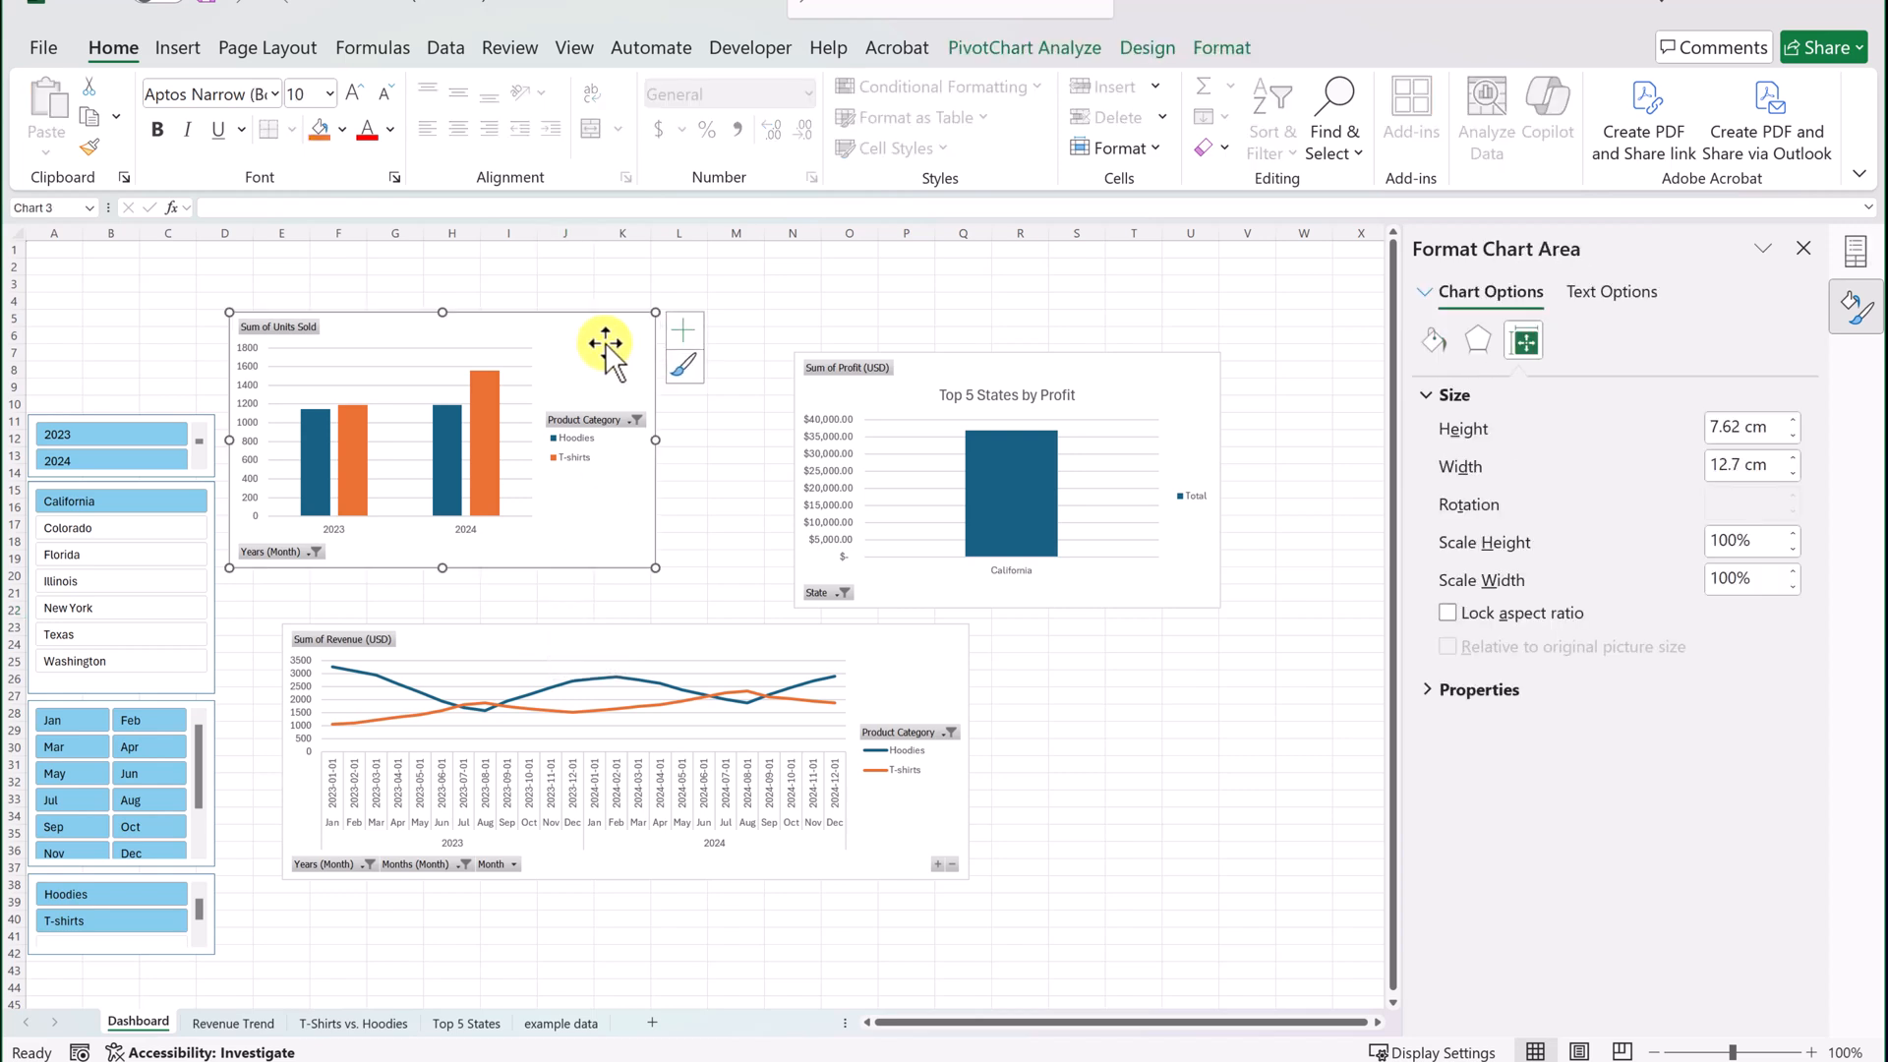
{"action": "left_click", "coordinate": [1144, 49]}
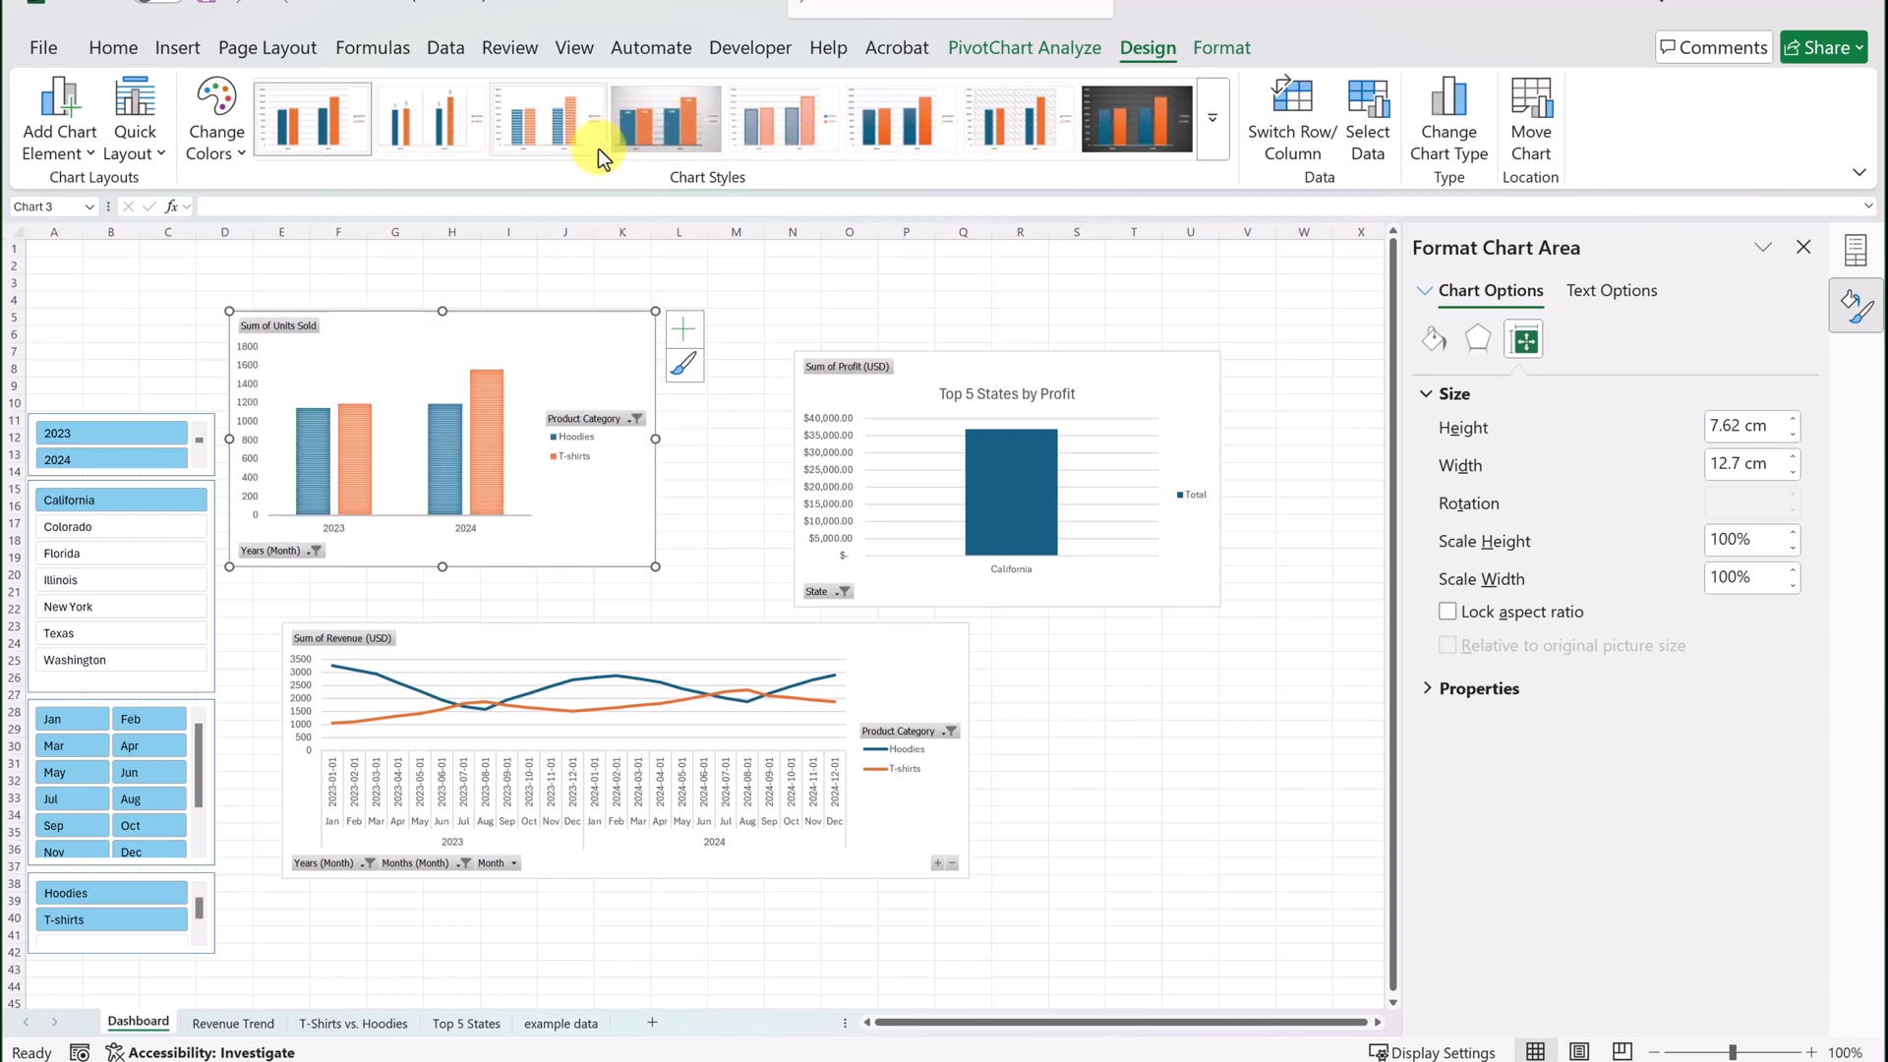
{"action": "left_click", "coordinate": [743, 512]}
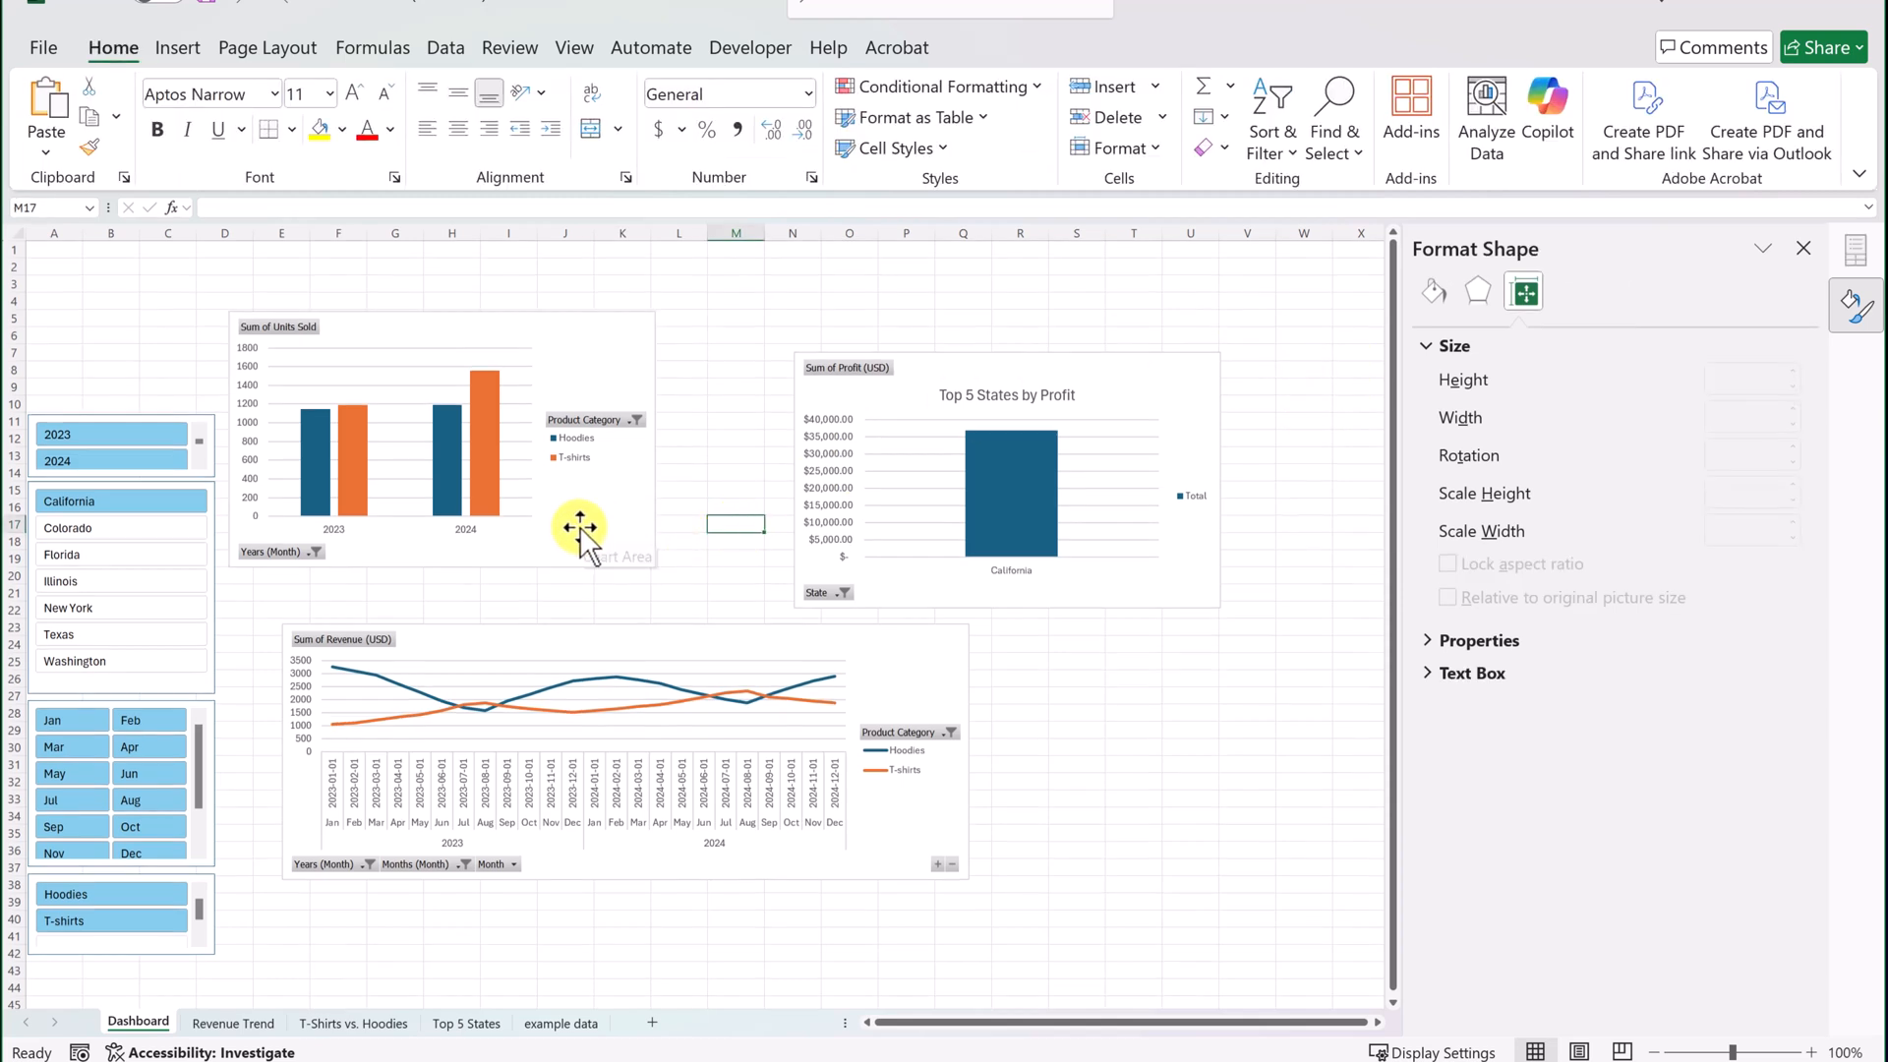
Align the Units Sold and Top 5 States charts side by side, with the Revenue chart beneath them widened to about 25.8 cm.
{"action": "mouse_move", "coordinate": [573, 524]}
{"action": "left_mouse_down"}
{"action": "mouse_move", "coordinate": [590, 531]}
{"action": "mouse_move", "coordinate": [576, 538]}
{"action": "left_mouse_up"}
{"action": "left_click_drag", "start_coordinate": [942, 386], "coordinate": [801, 350]}
{"action": "left_click_drag", "start_coordinate": [729, 640], "coordinate": [688, 615]}
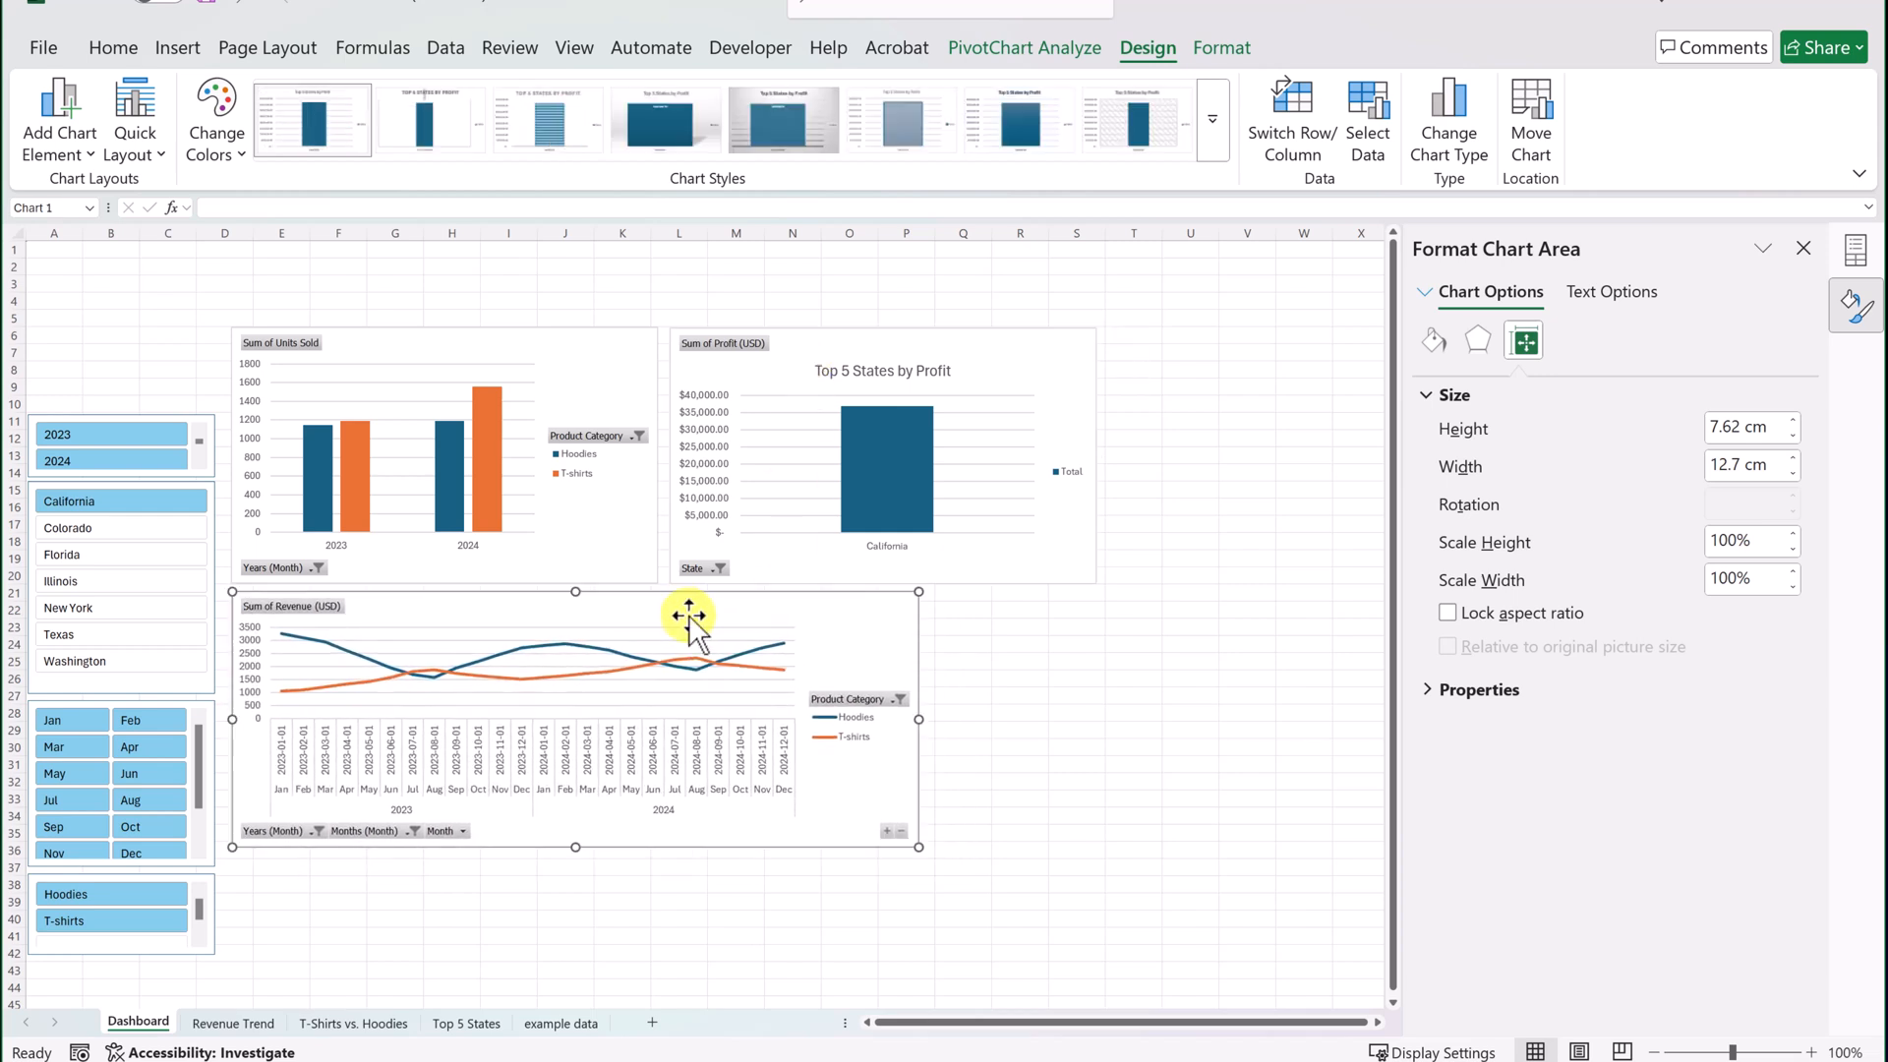
{"action": "left_click_drag", "start_coordinate": [918, 719], "coordinate": [1097, 719]}
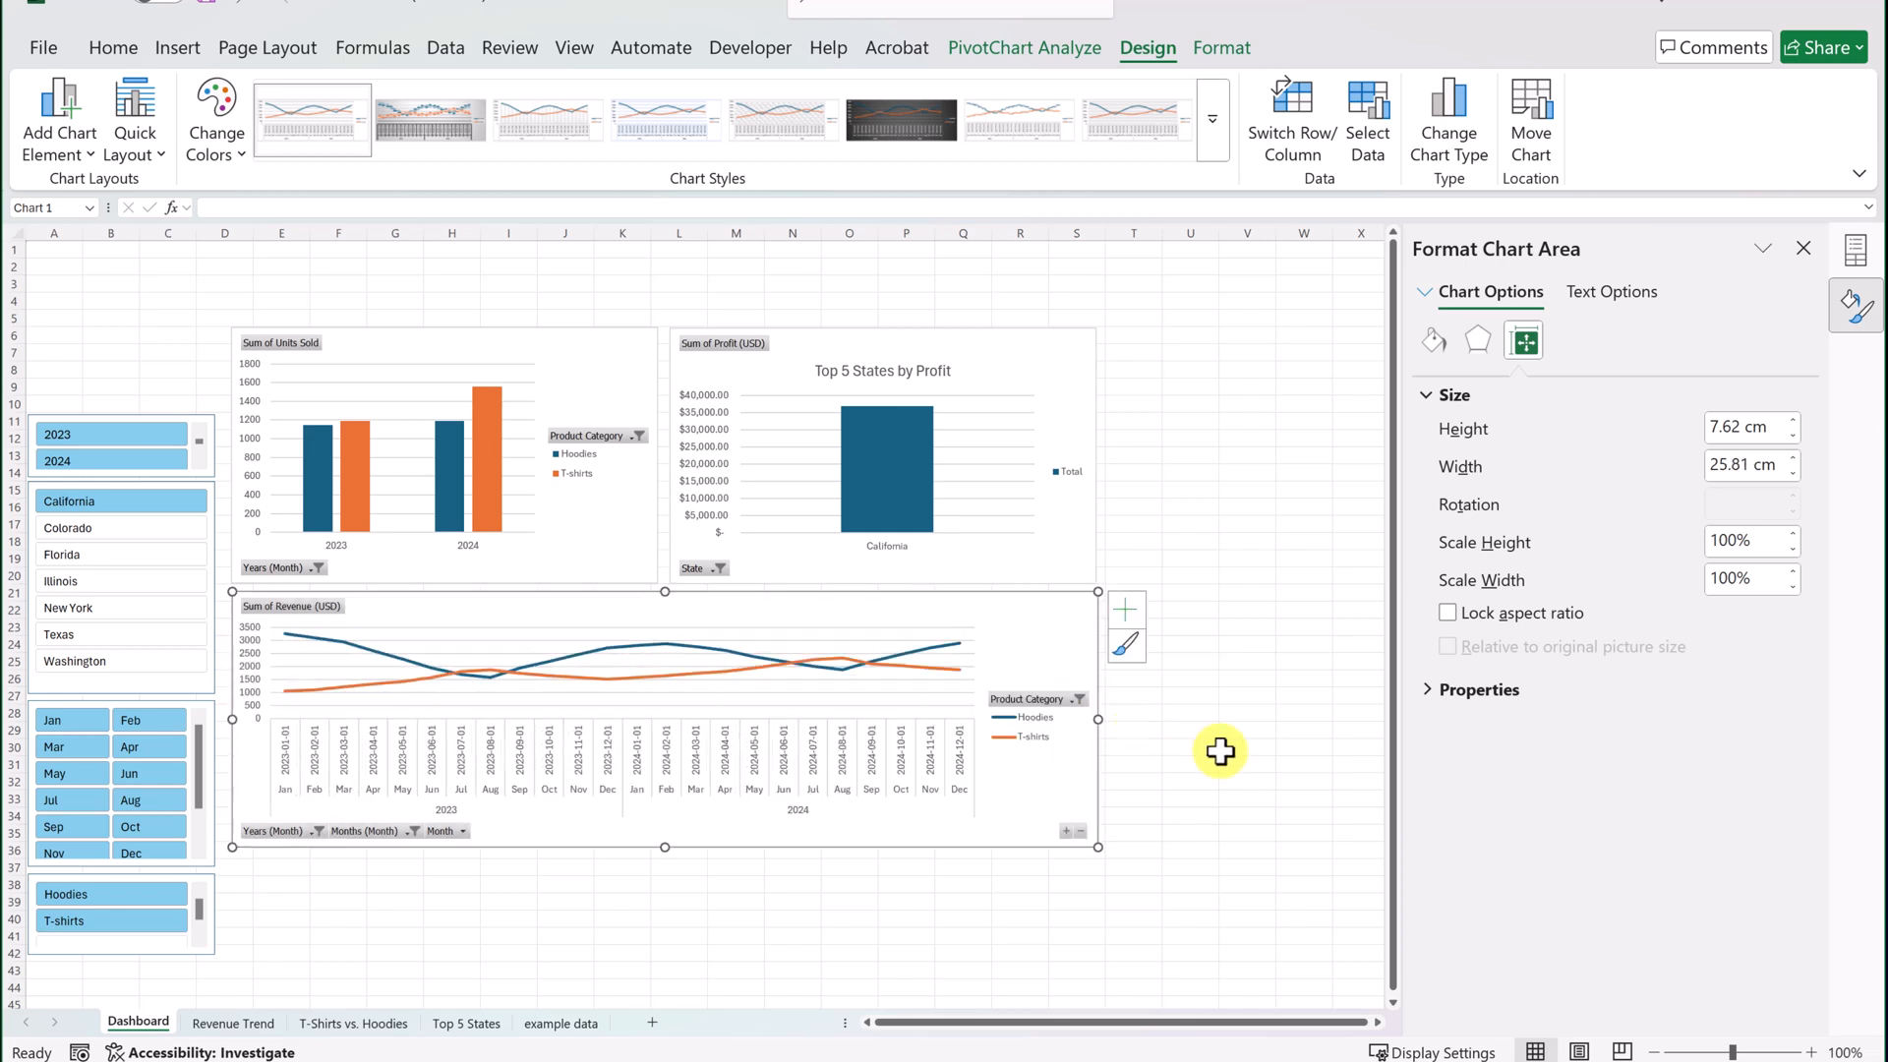
{"action": "left_click", "coordinate": [1219, 752]}
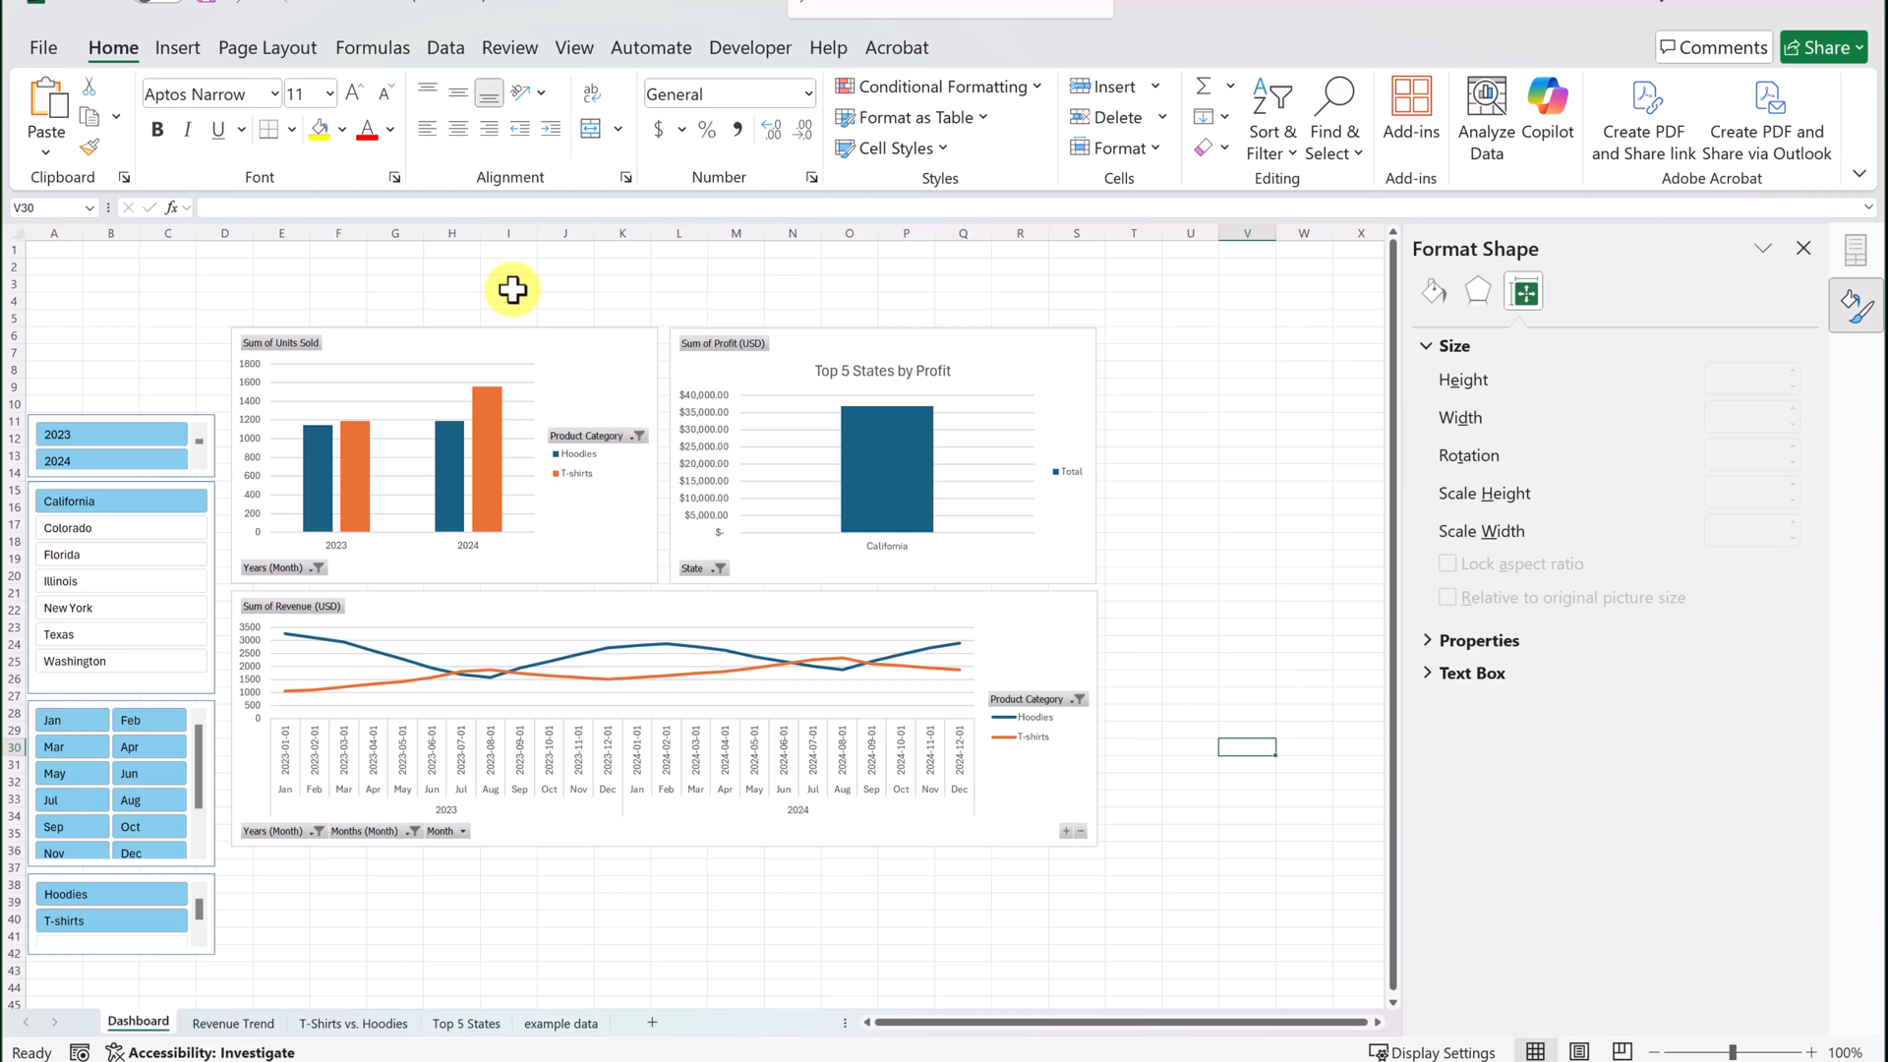
Draw a rounded rectangle banner about 25.9 cm wide and 2 cm high above the charts, and square off its corners.
{"action": "left_click", "coordinate": [178, 49]}
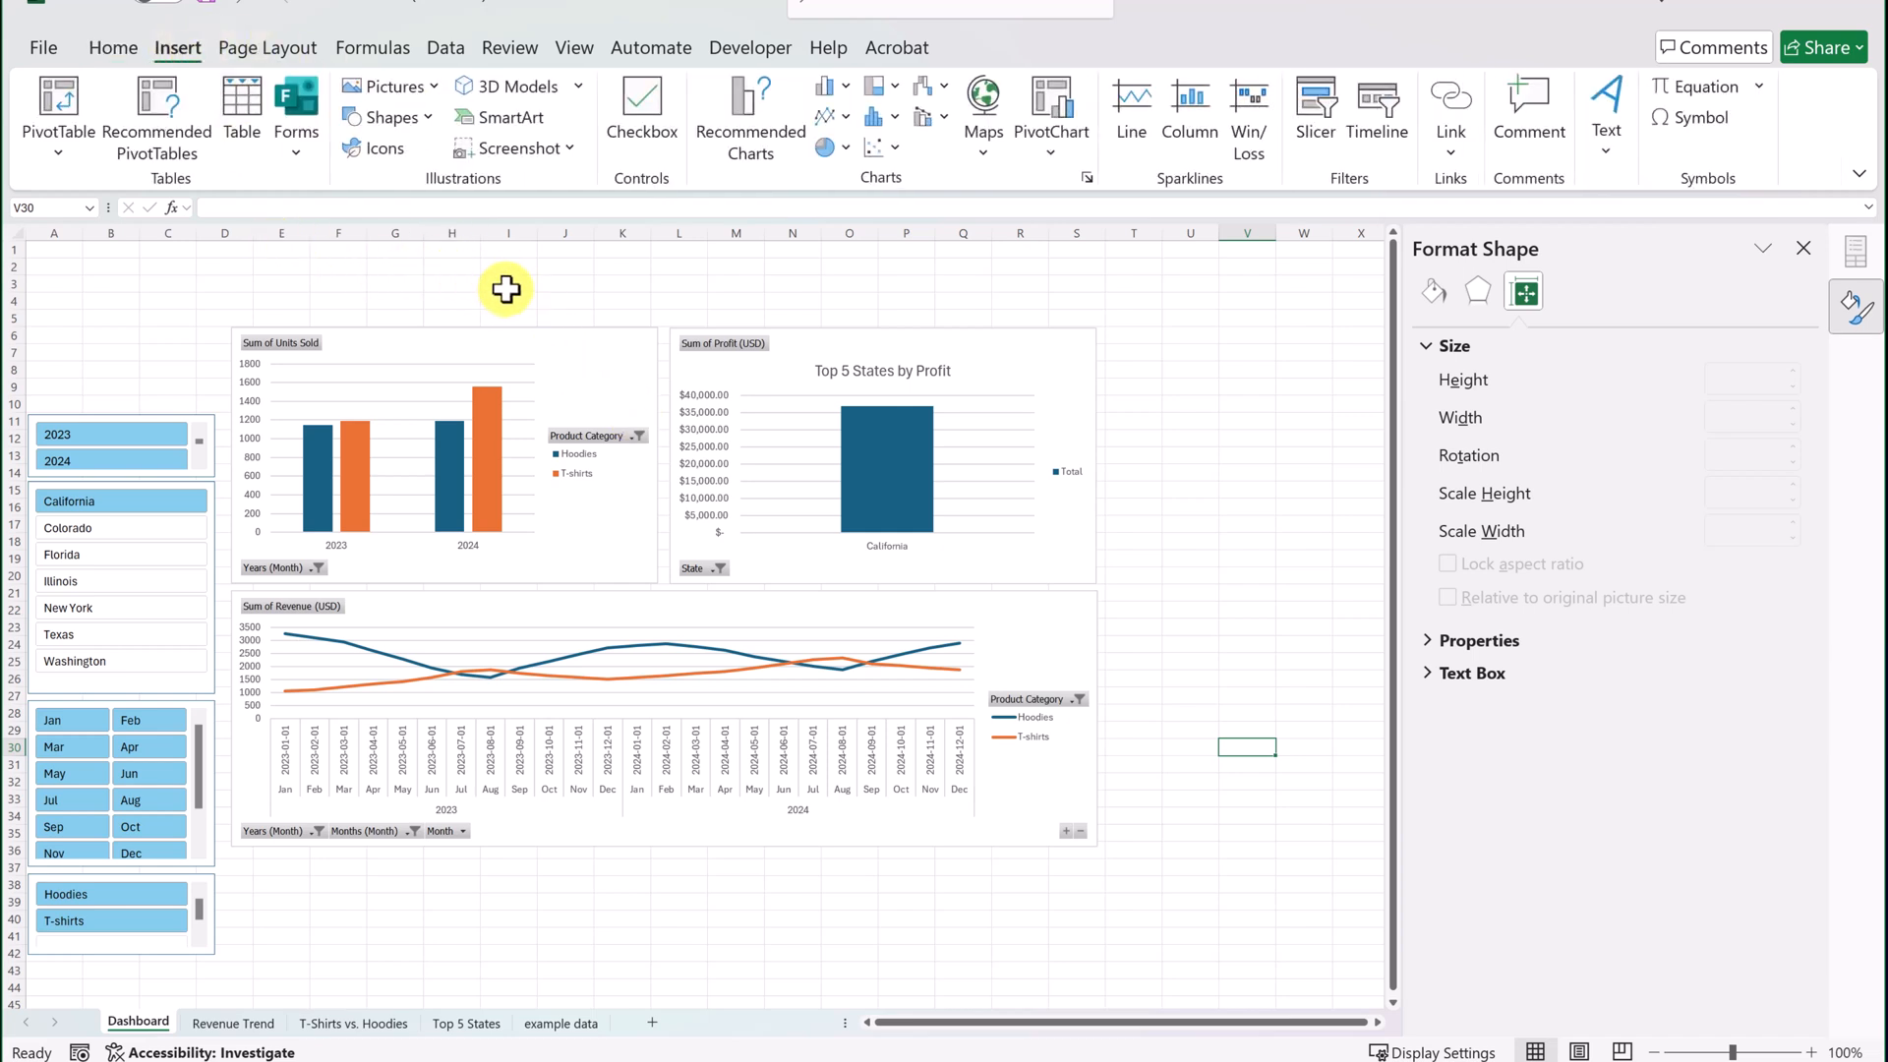
{"action": "left_click", "coordinate": [413, 120]}
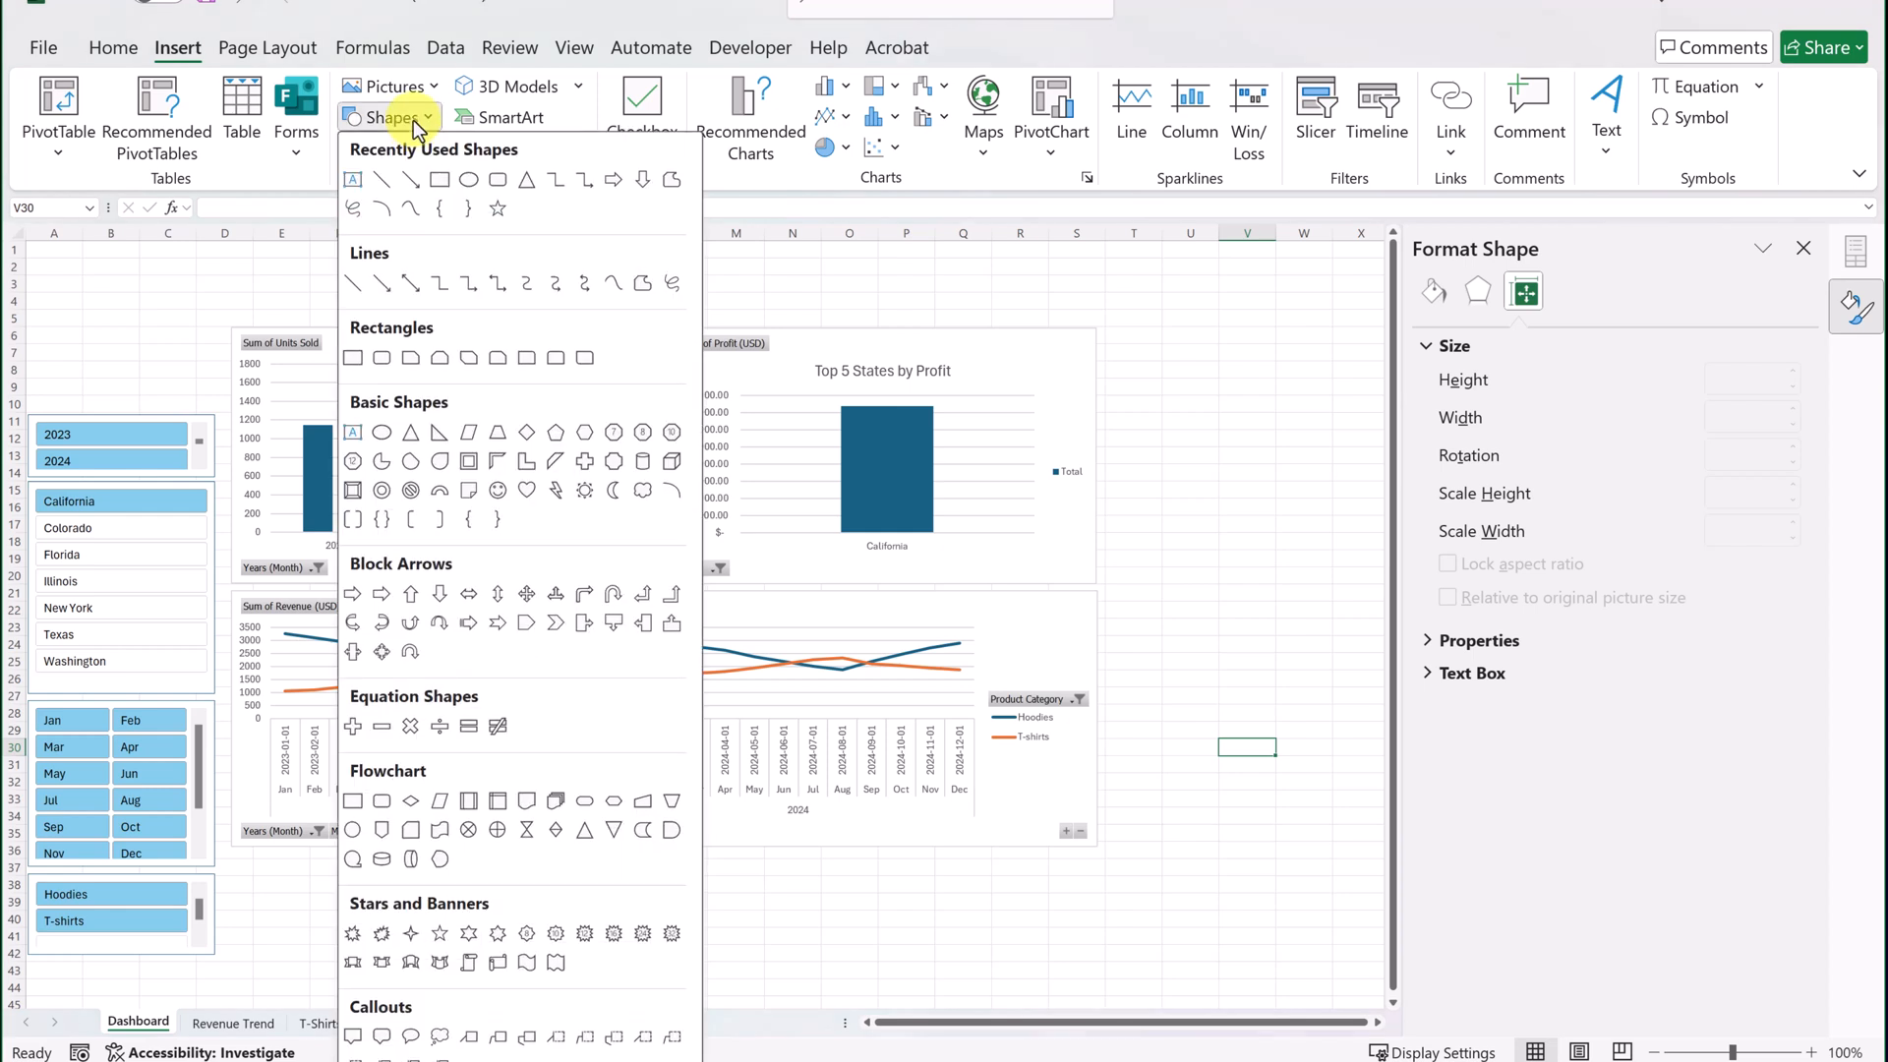
{"action": "left_click", "coordinate": [496, 181]}
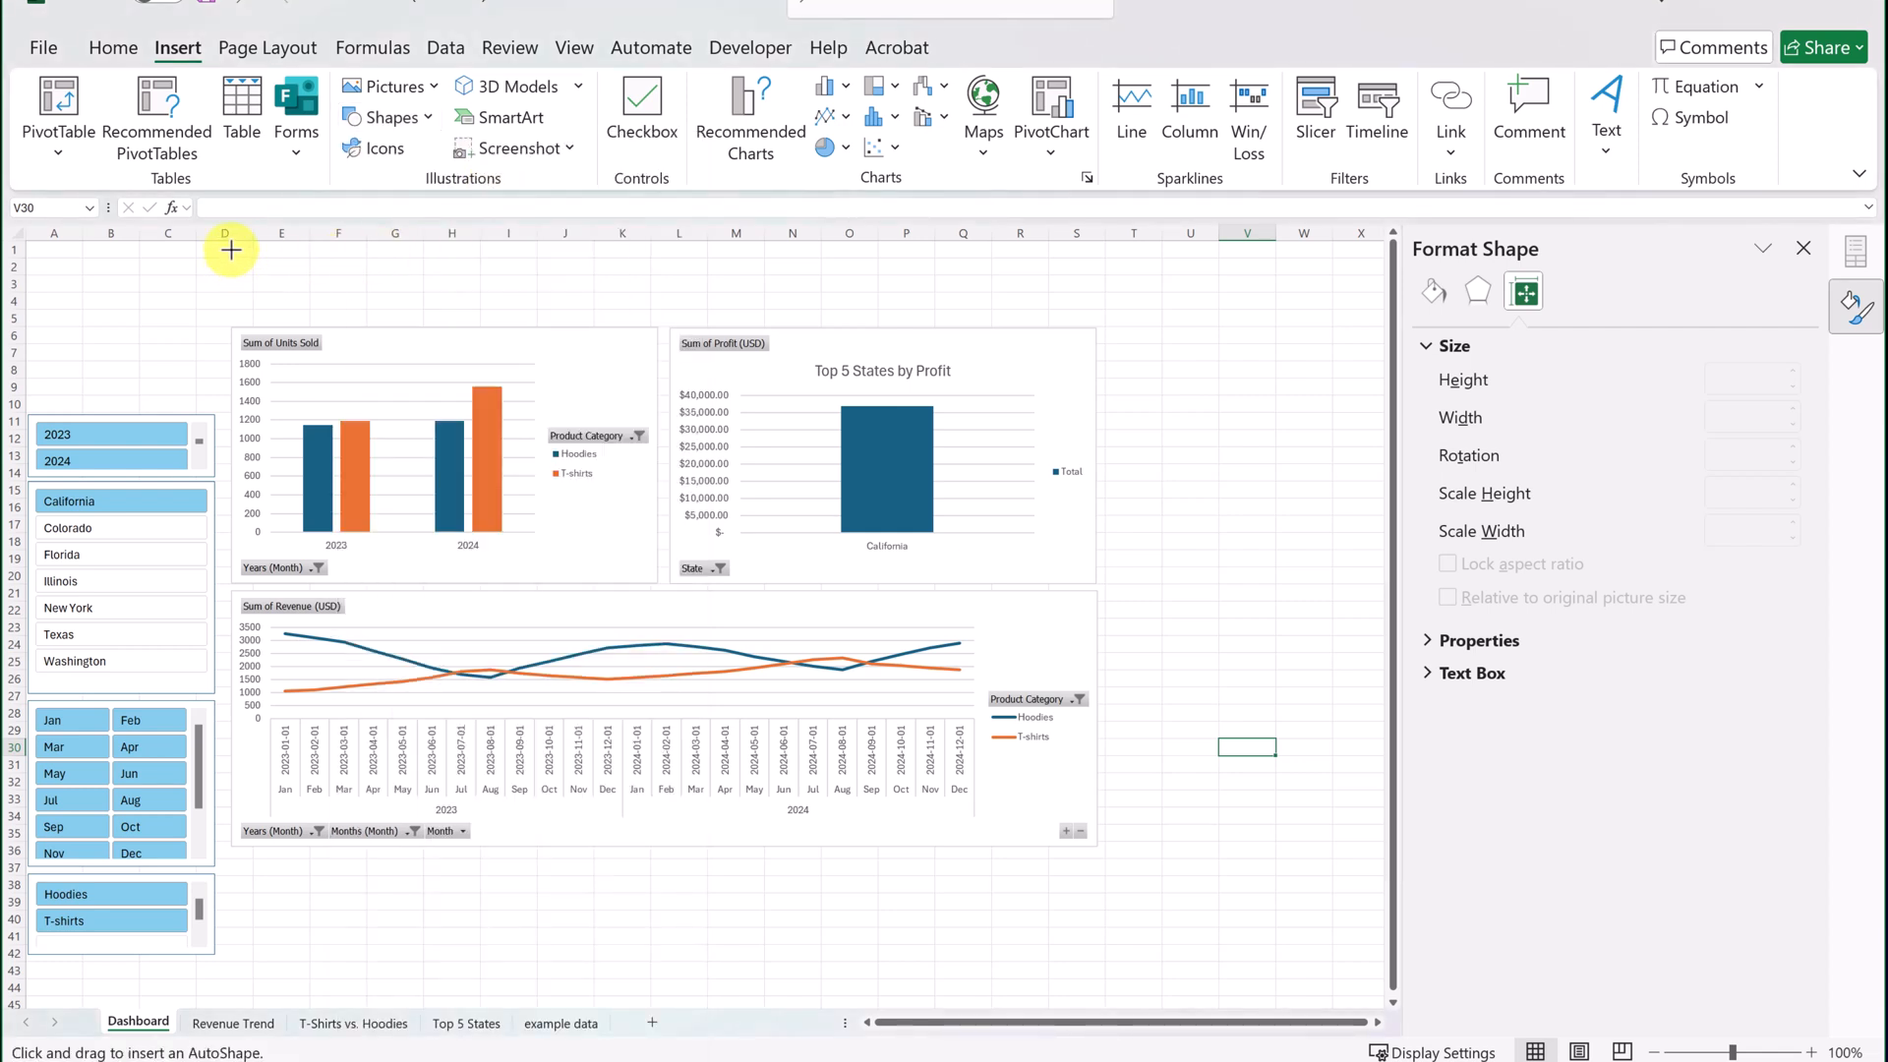
{"action": "left_click_drag", "start_coordinate": [229, 248], "coordinate": [1096, 317]}
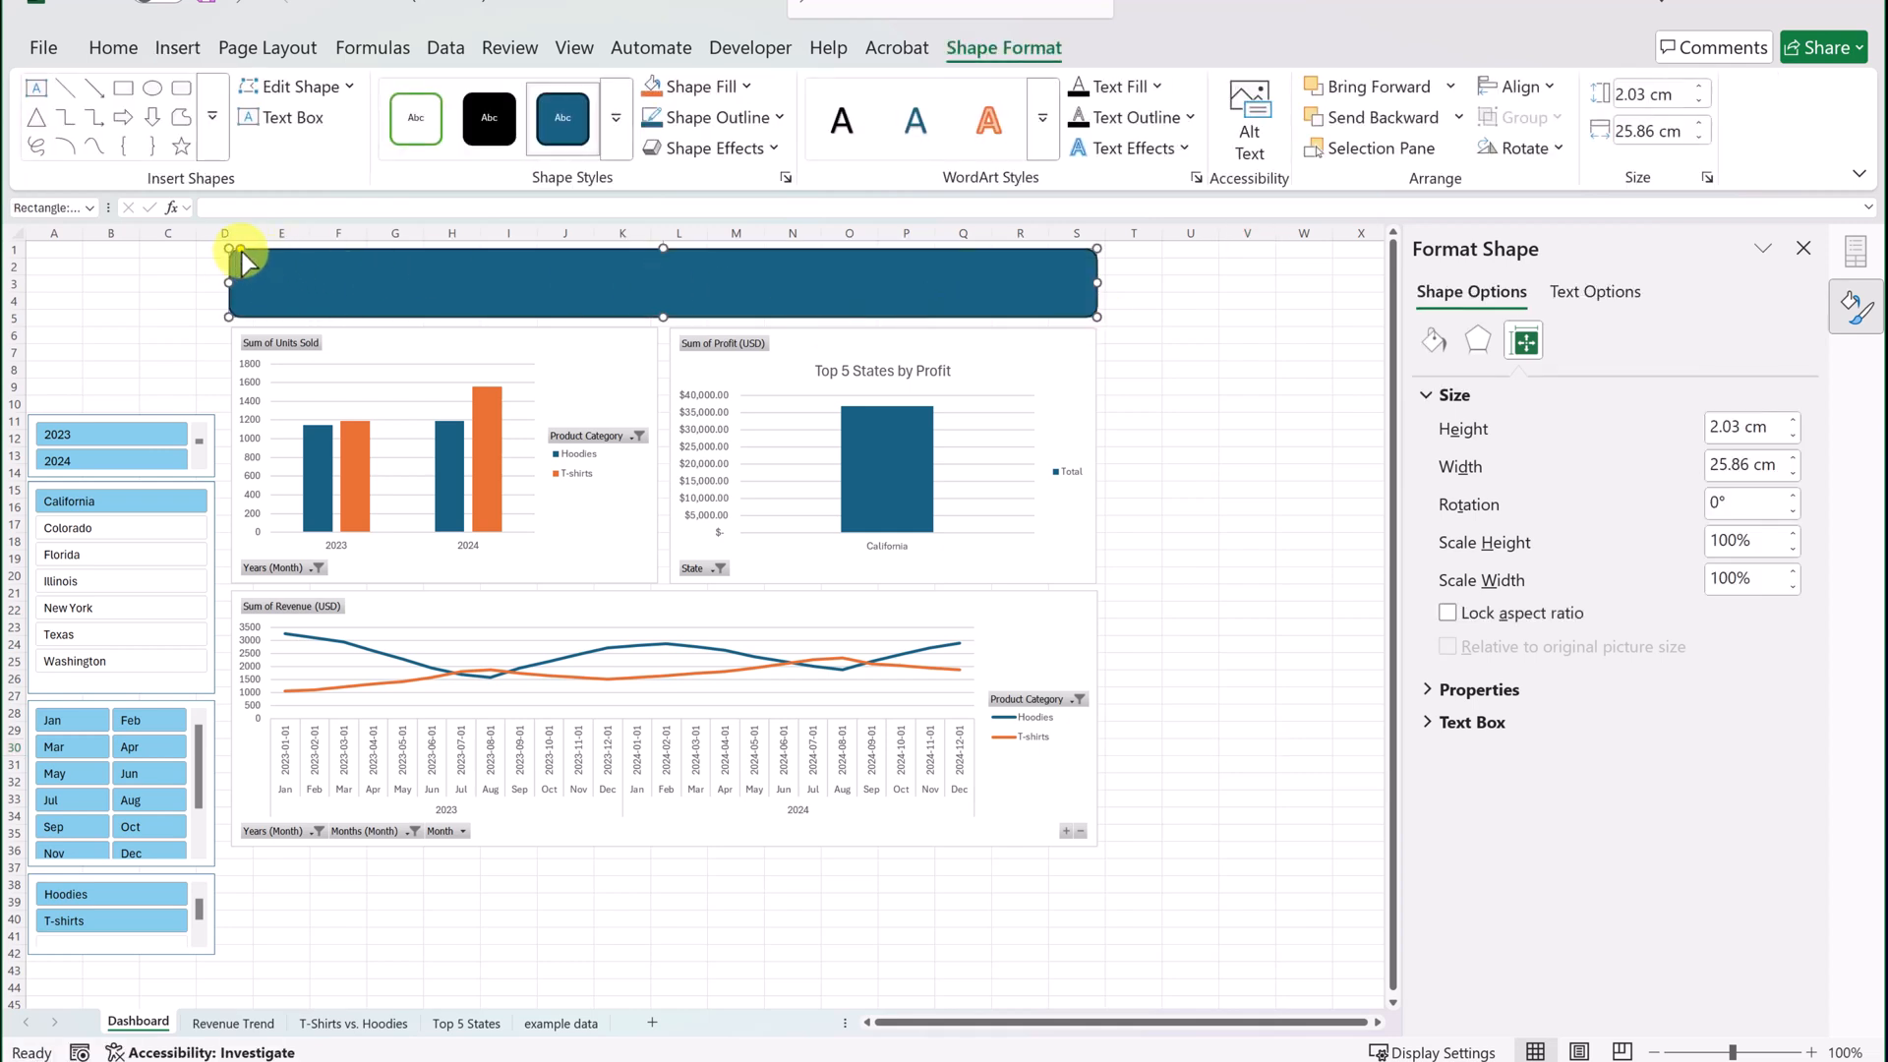
{"action": "left_click_drag", "start_coordinate": [240, 252], "coordinate": [237, 252]}
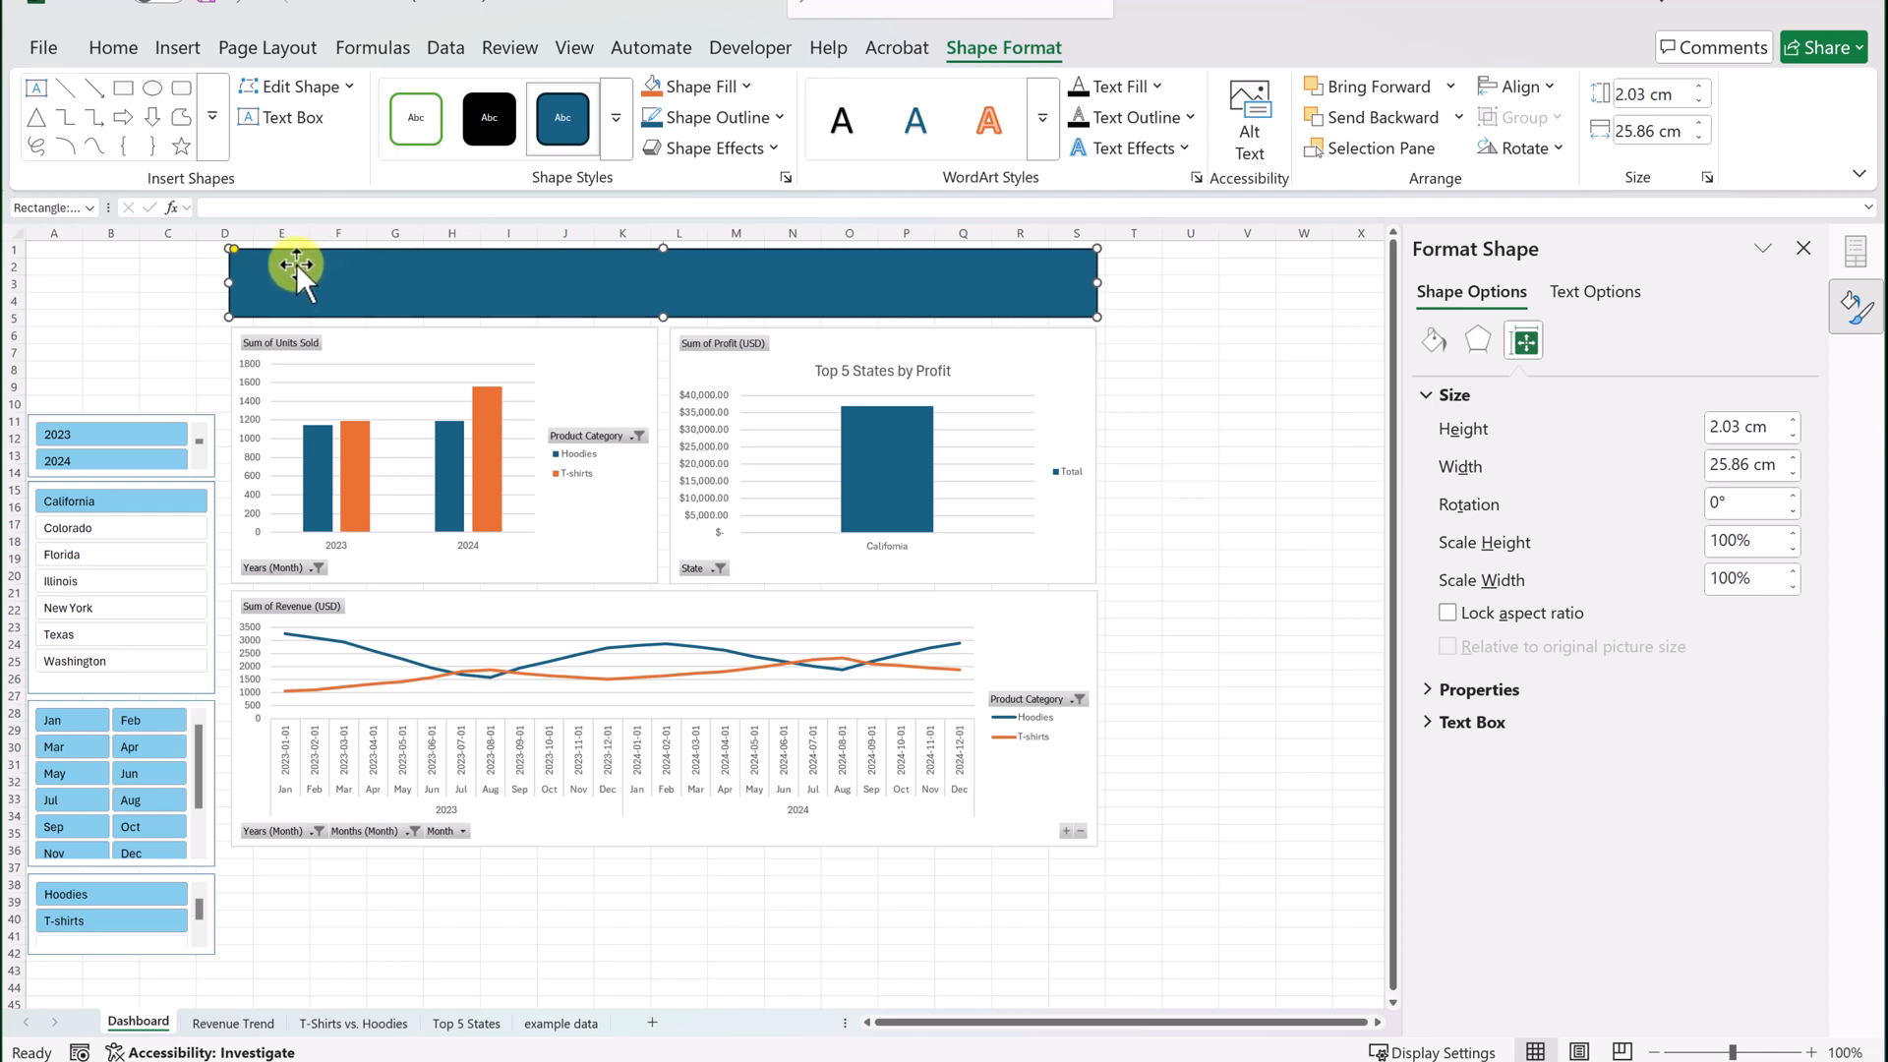
Enter the title "Heroic Insights 2023-24" in the banner above the charts.
{"action": "type", "text": "Heroic Insights 2023 -2024"}
{"action": "left_click", "coordinate": [343, 277]}
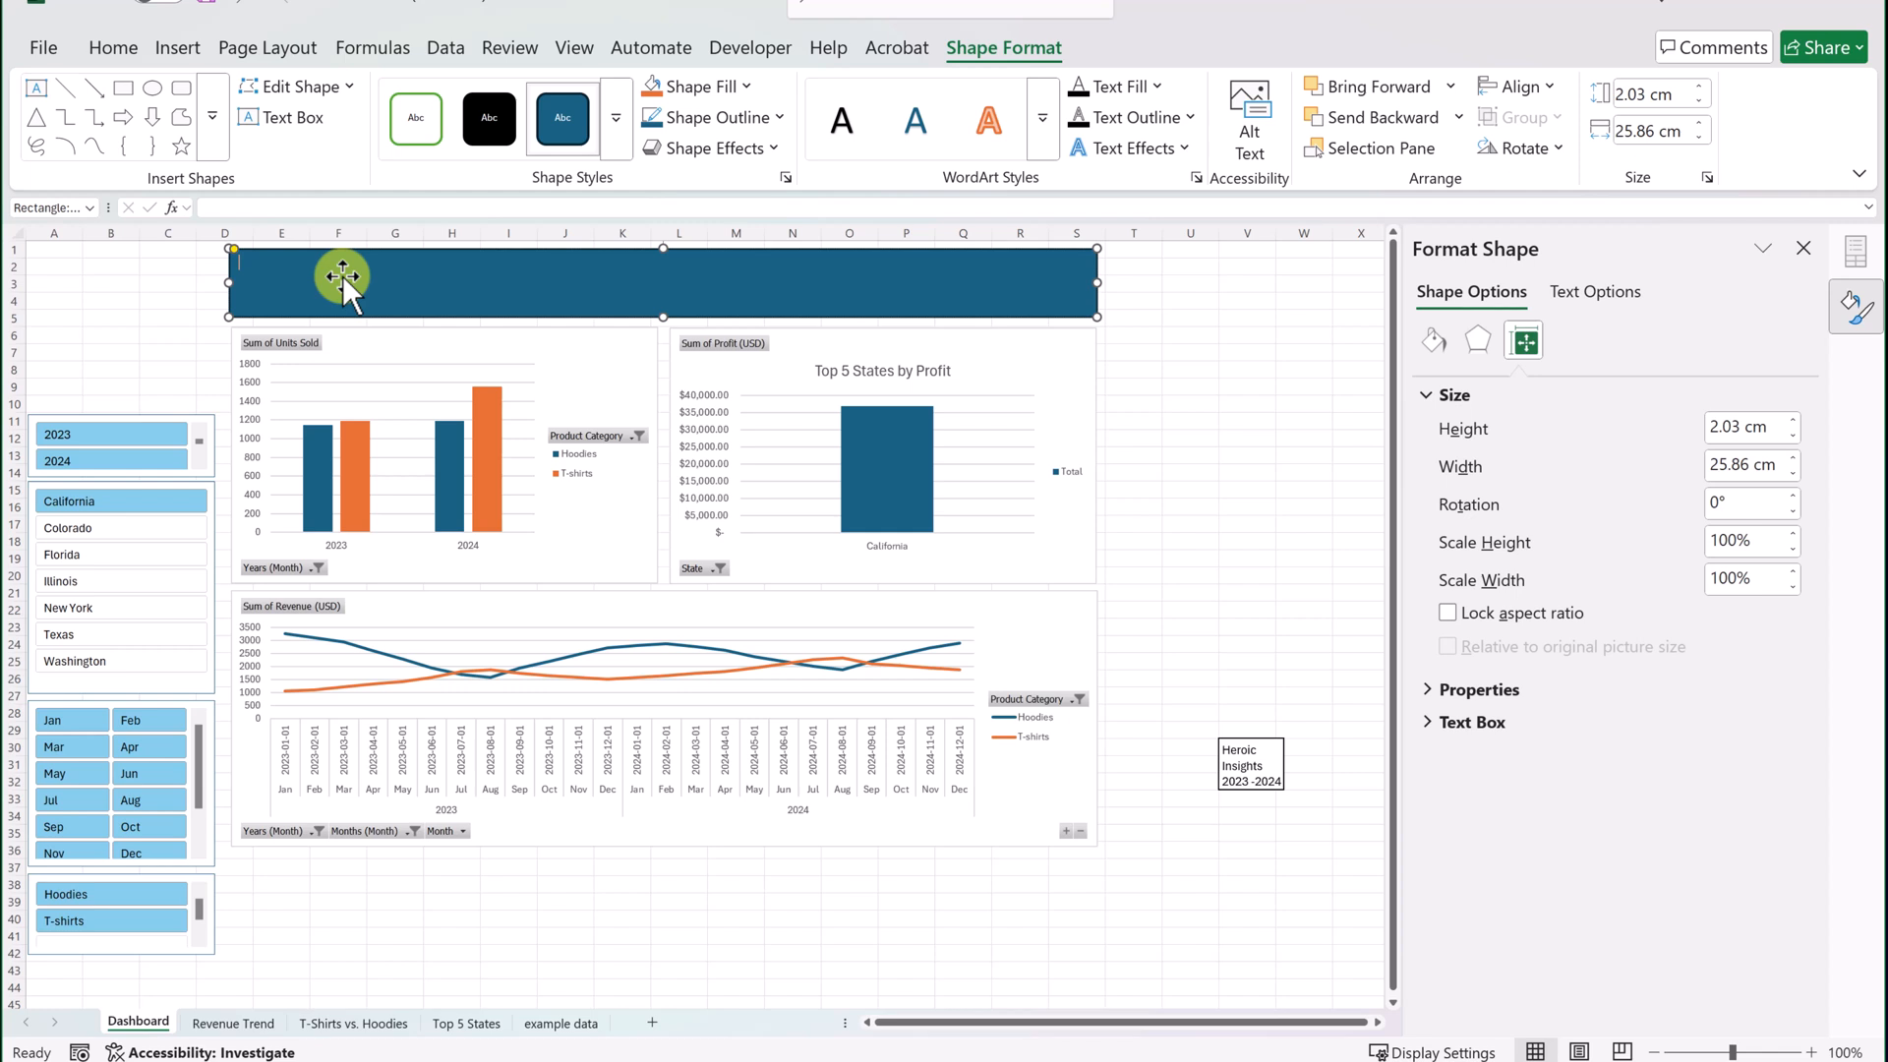
{"action": "type", "text": "Heroic"}
{"action": "type", "text": "4"}
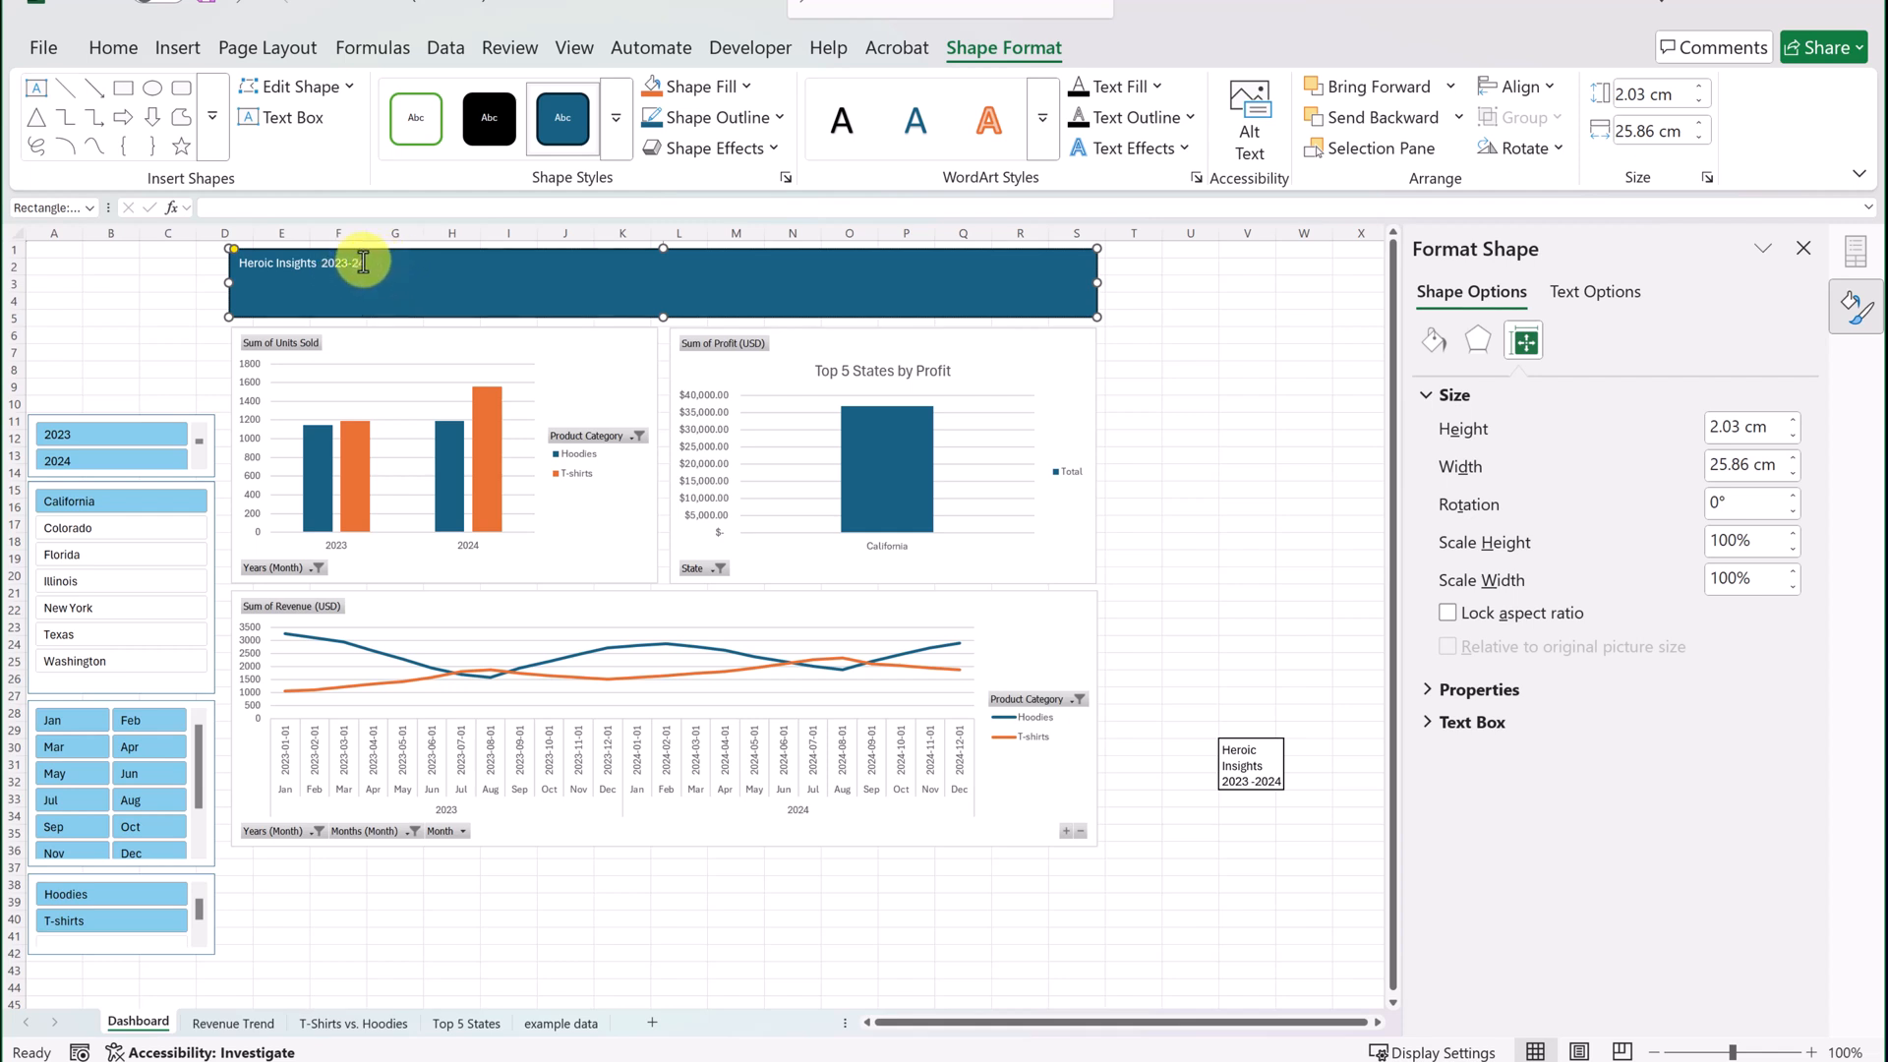
Increase the font size of the banner title "Heroic Insights 2023-24" to 40.
{"action": "triple_click", "coordinate": [384, 263]}
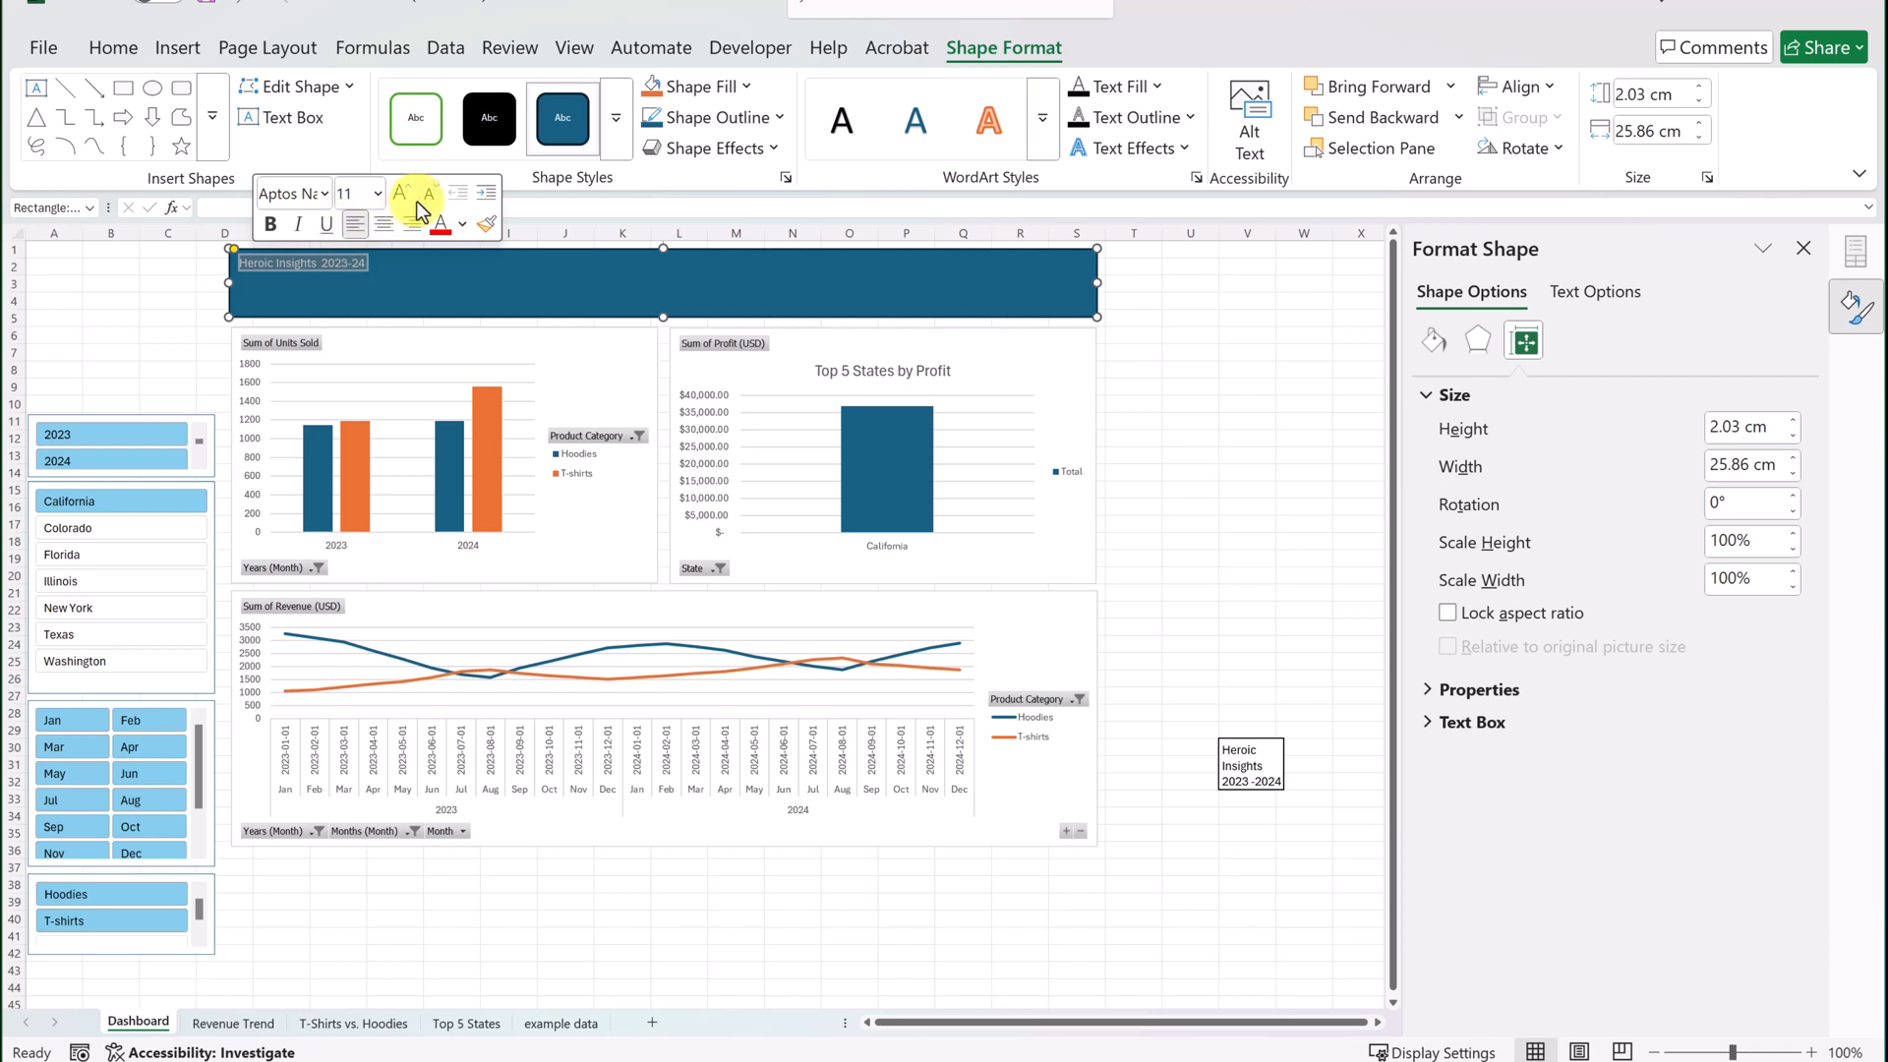
{"action": "left_click", "coordinate": [400, 195]}
{"action": "left_click", "coordinate": [401, 195]}
{"action": "left_click", "coordinate": [400, 196]}
{"action": "left_click", "coordinate": [400, 195]}
{"action": "left_click", "coordinate": [400, 195]}
{"action": "left_click", "coordinate": [400, 196]}
{"action": "left_click", "coordinate": [400, 196]}
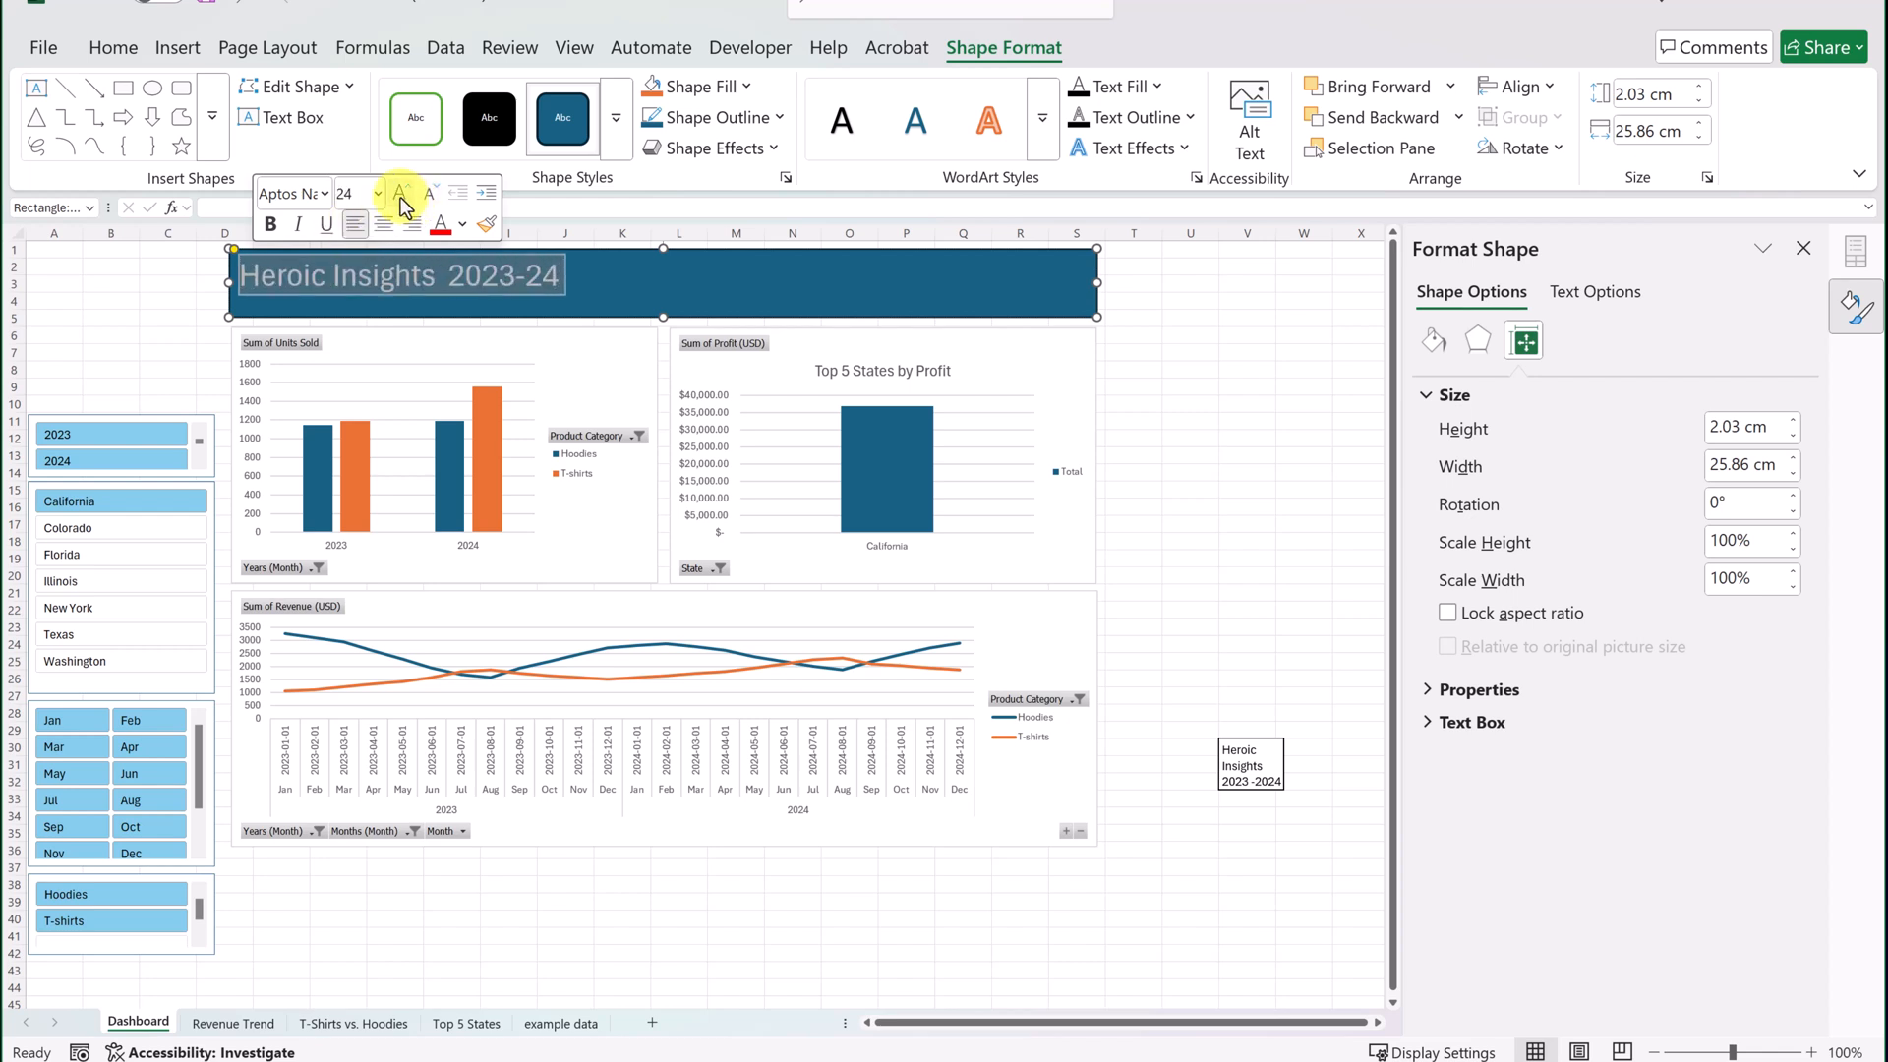
{"action": "left_click", "coordinate": [401, 196]}
{"action": "left_click", "coordinate": [400, 195]}
{"action": "left_click", "coordinate": [400, 196]}
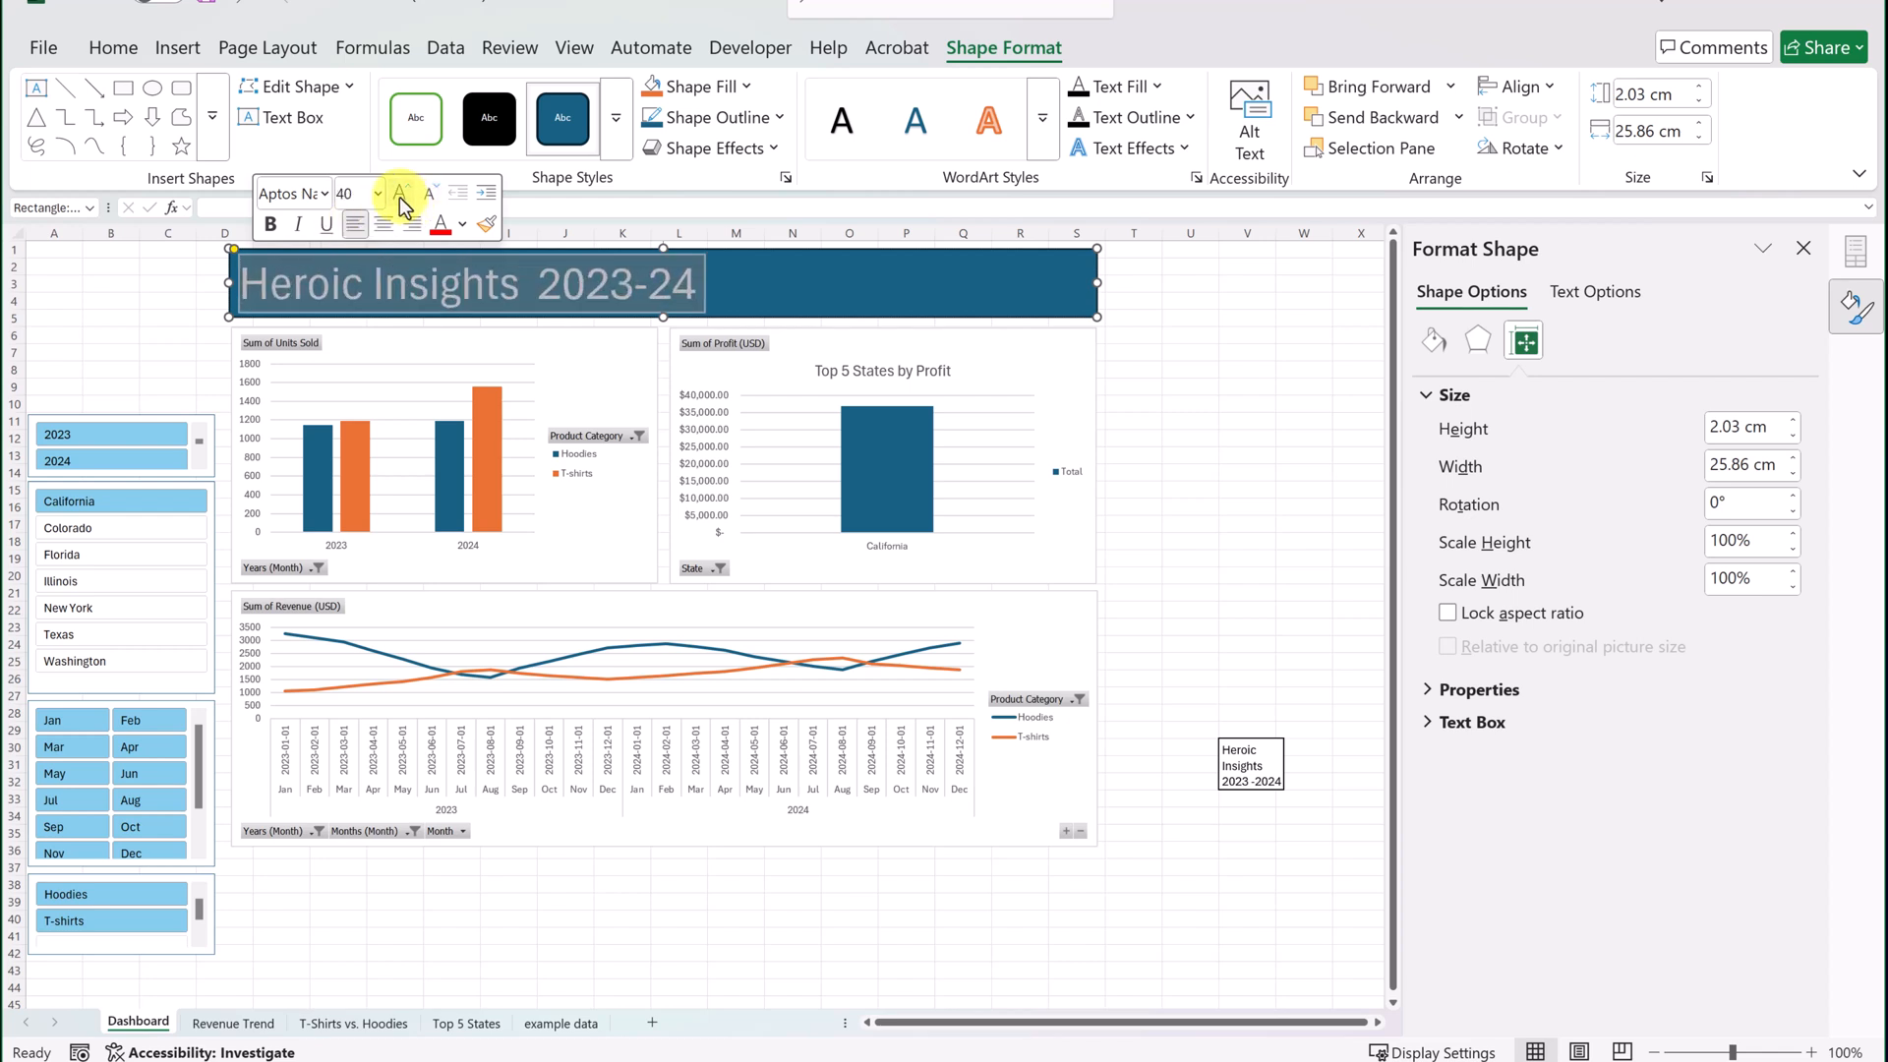
Apply the Aharoni font to the banner title and make "2023-24" smaller than "Heroic Insights".
{"action": "left_click", "coordinate": [328, 198]}
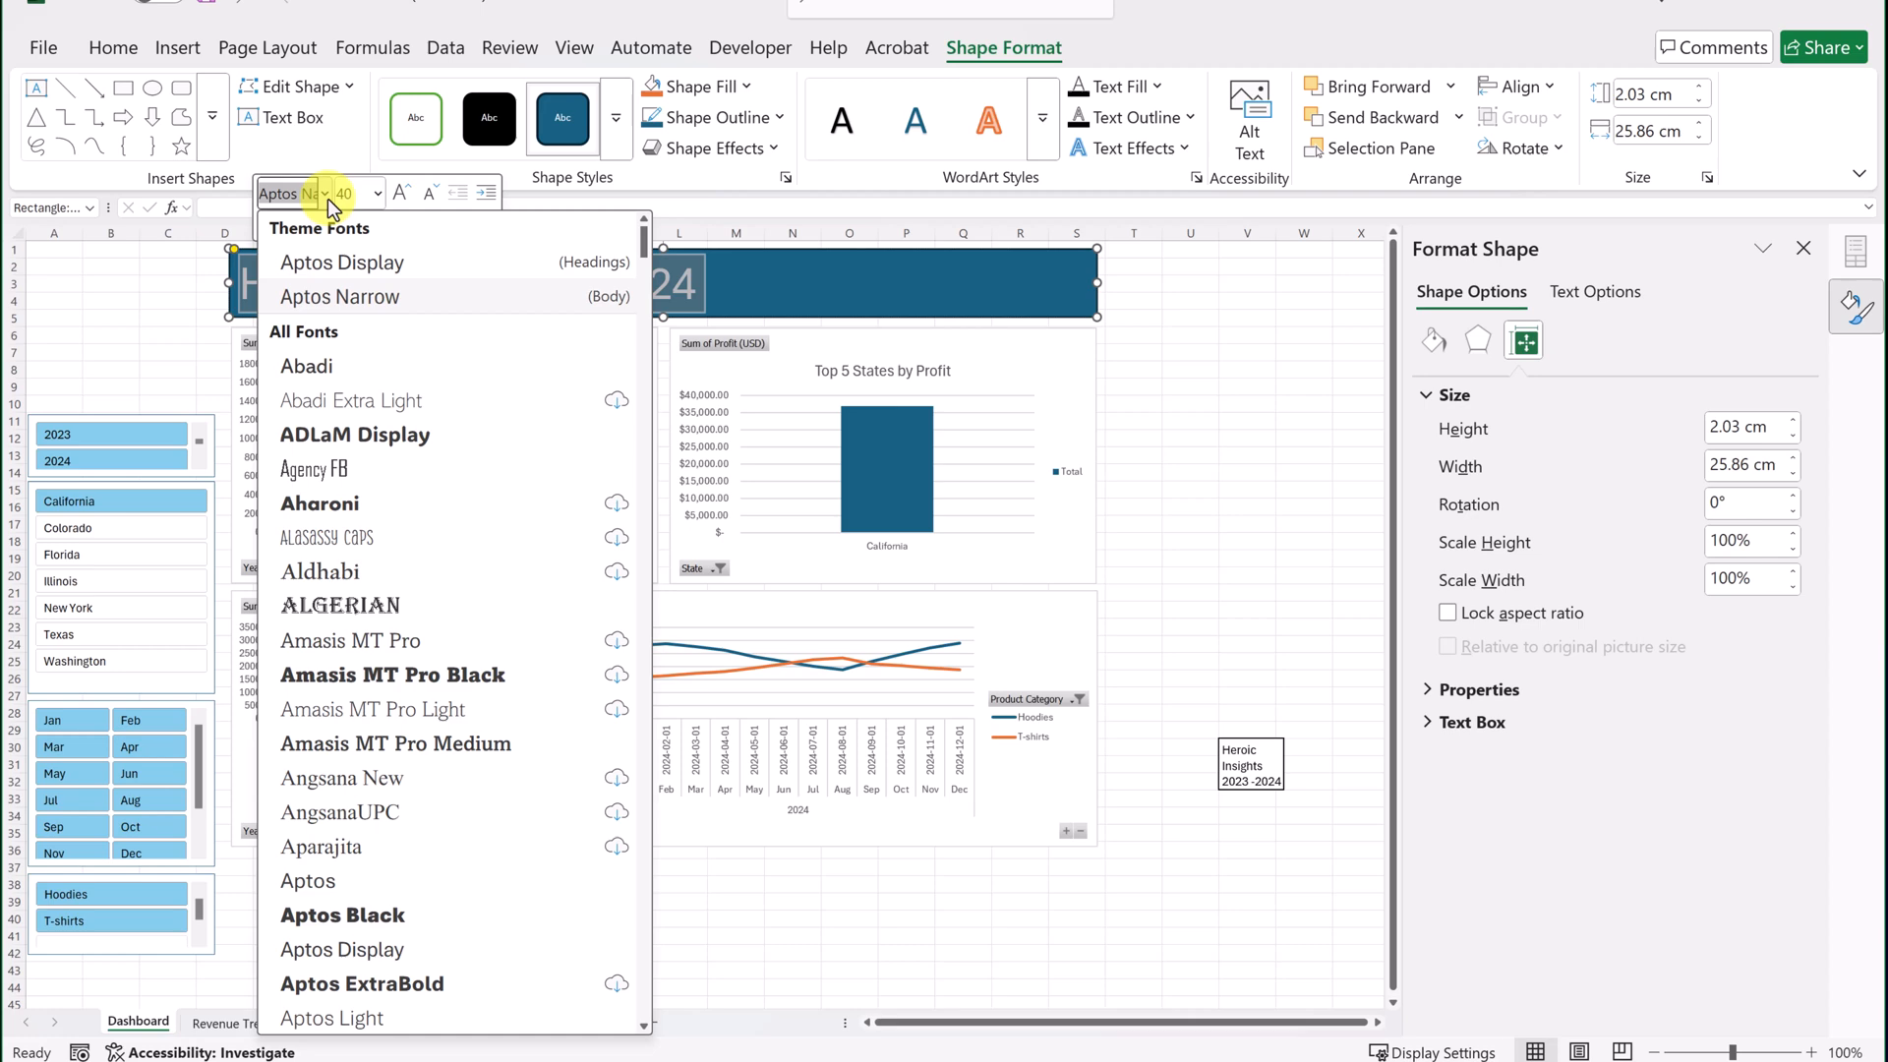
{"action": "left_click", "coordinate": [346, 502]}
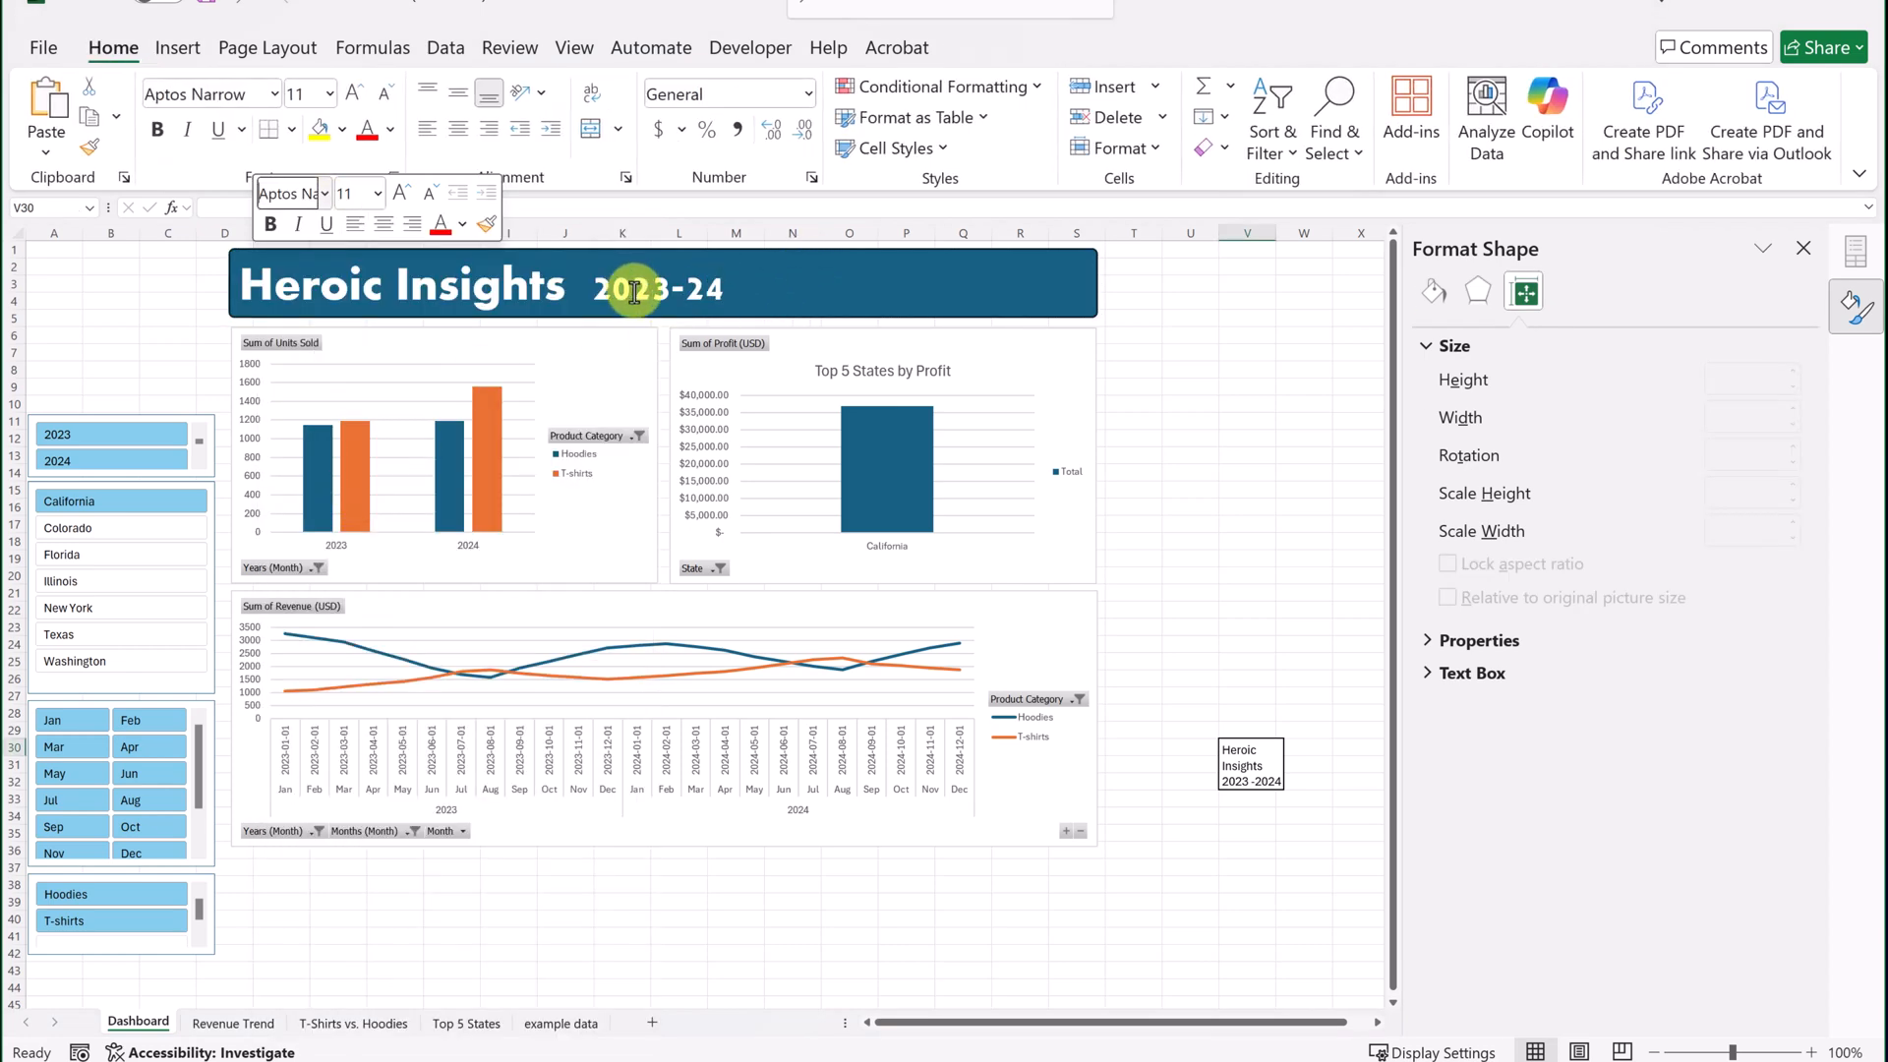
{"action": "left_click", "coordinate": [1234, 368]}
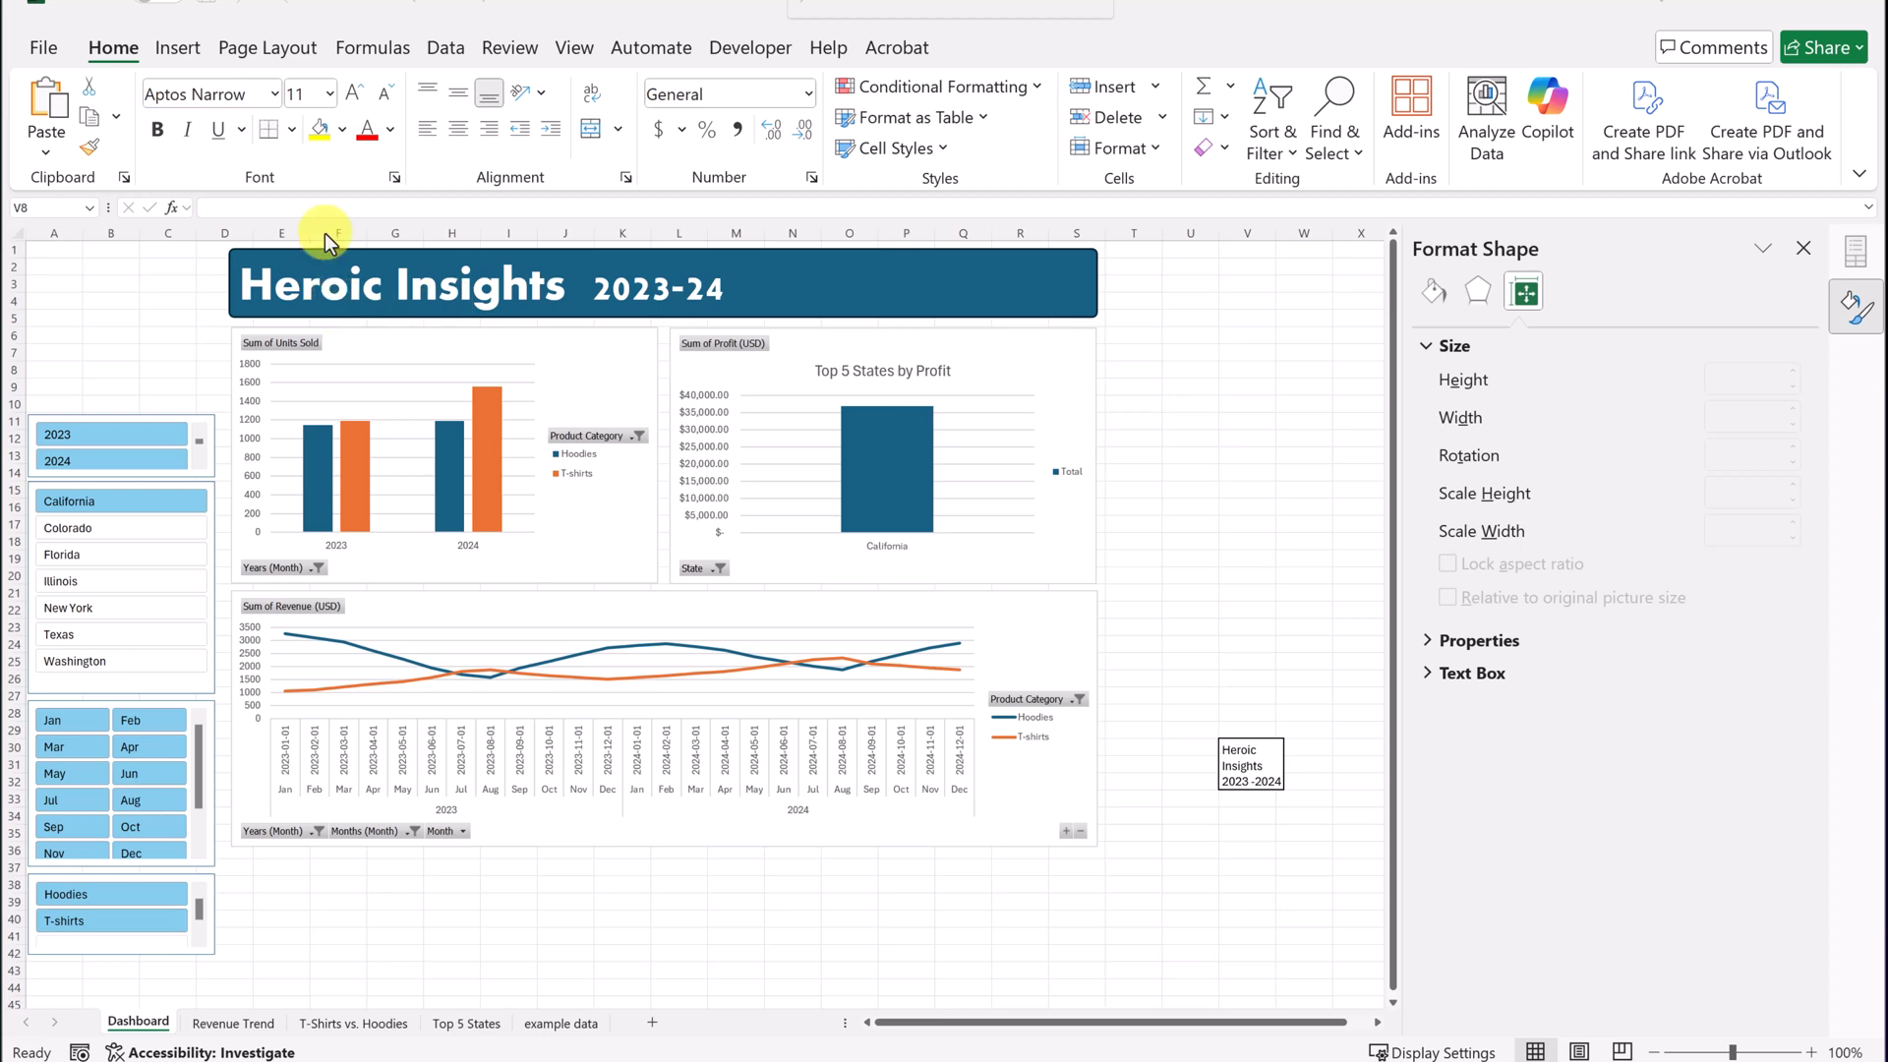
Draw a rounded rectangle panel about 5.7 cm wide and 21.6 cm high over the slicer column, with only slightly rounded corners.
{"action": "left_click", "coordinate": [185, 47]}
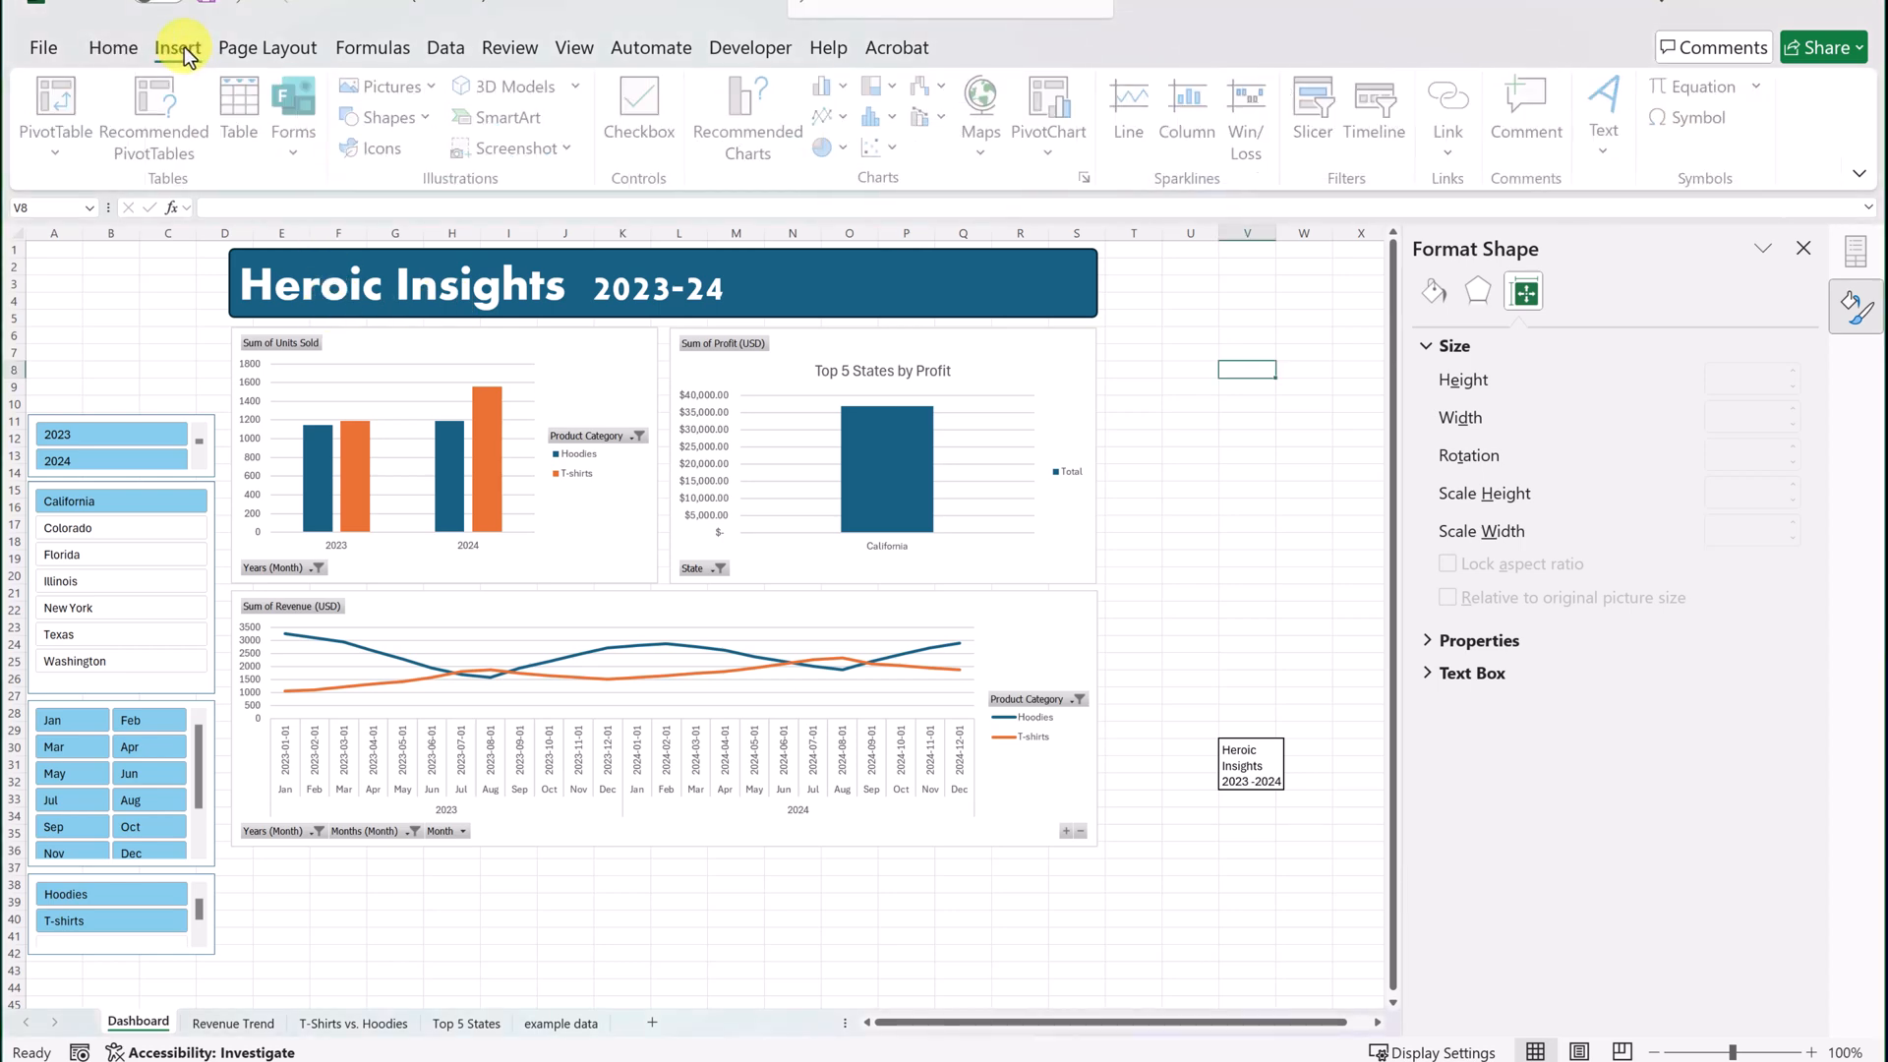
{"action": "left_click", "coordinate": [392, 117]}
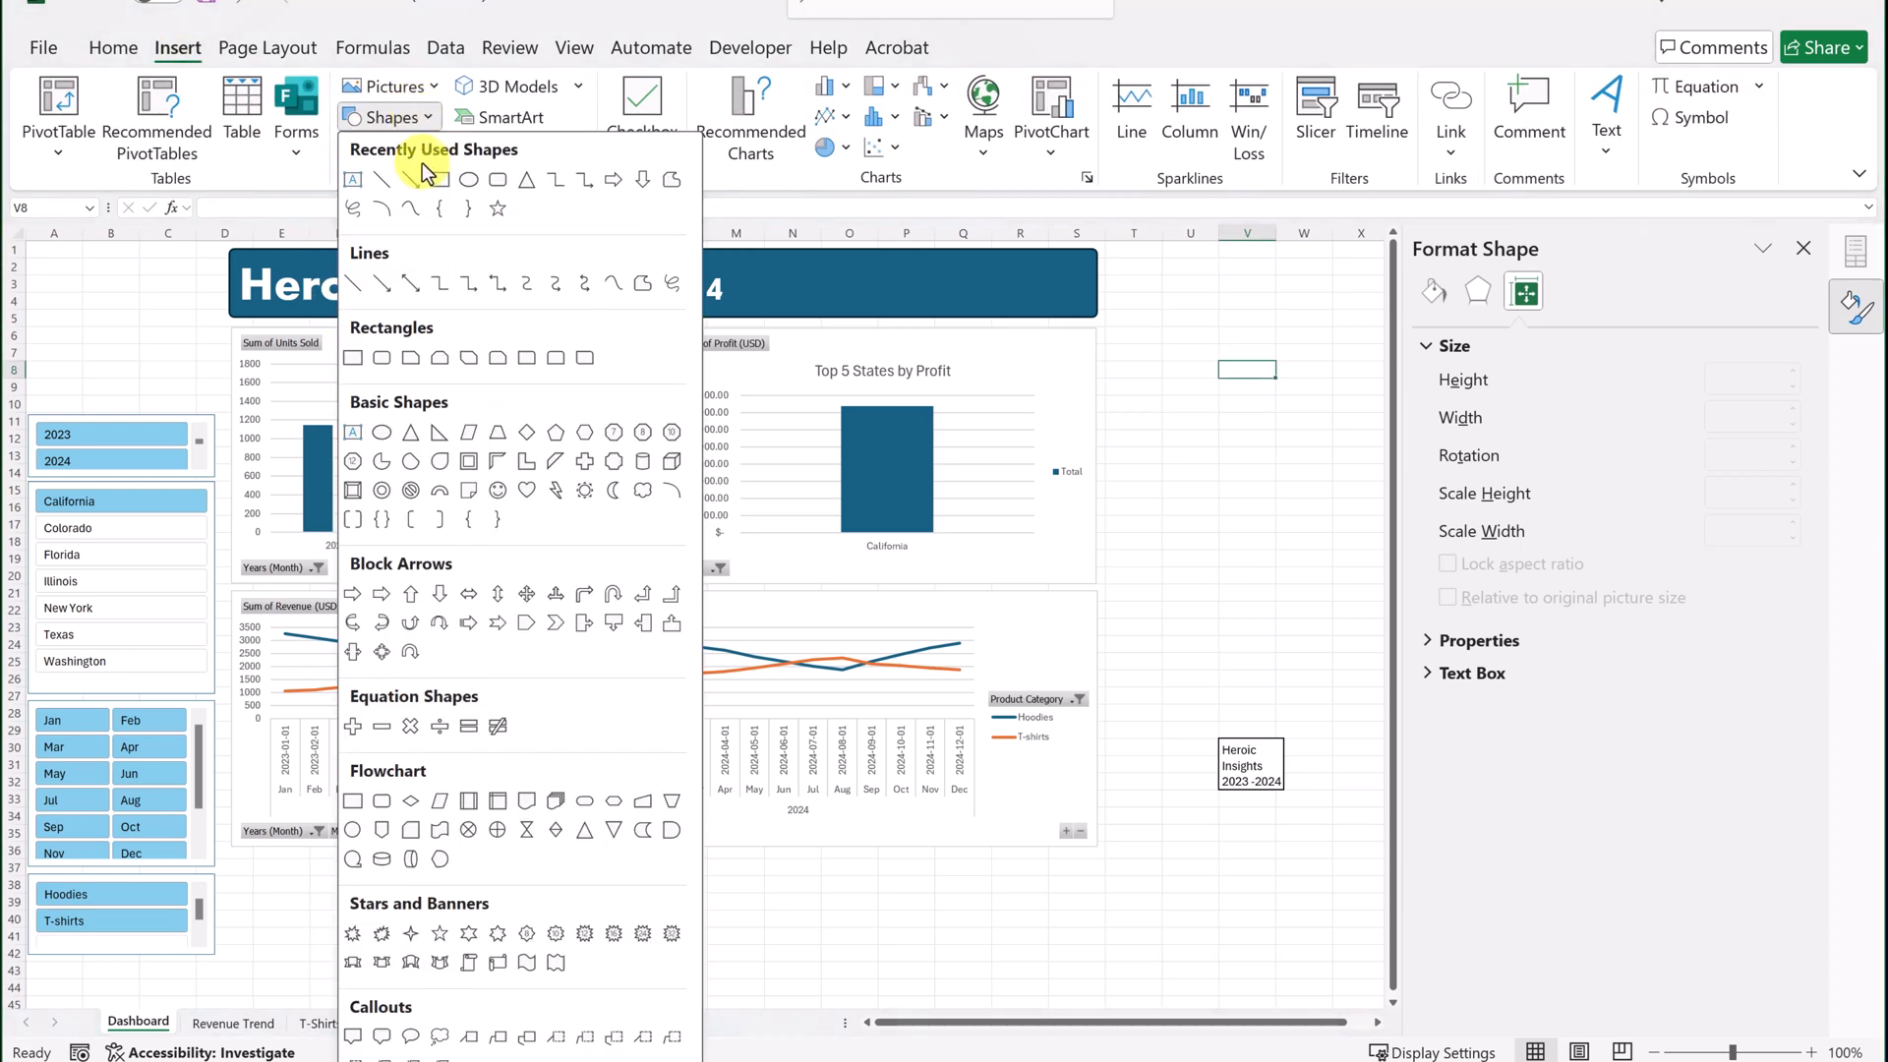
{"action": "left_click", "coordinate": [501, 179]}
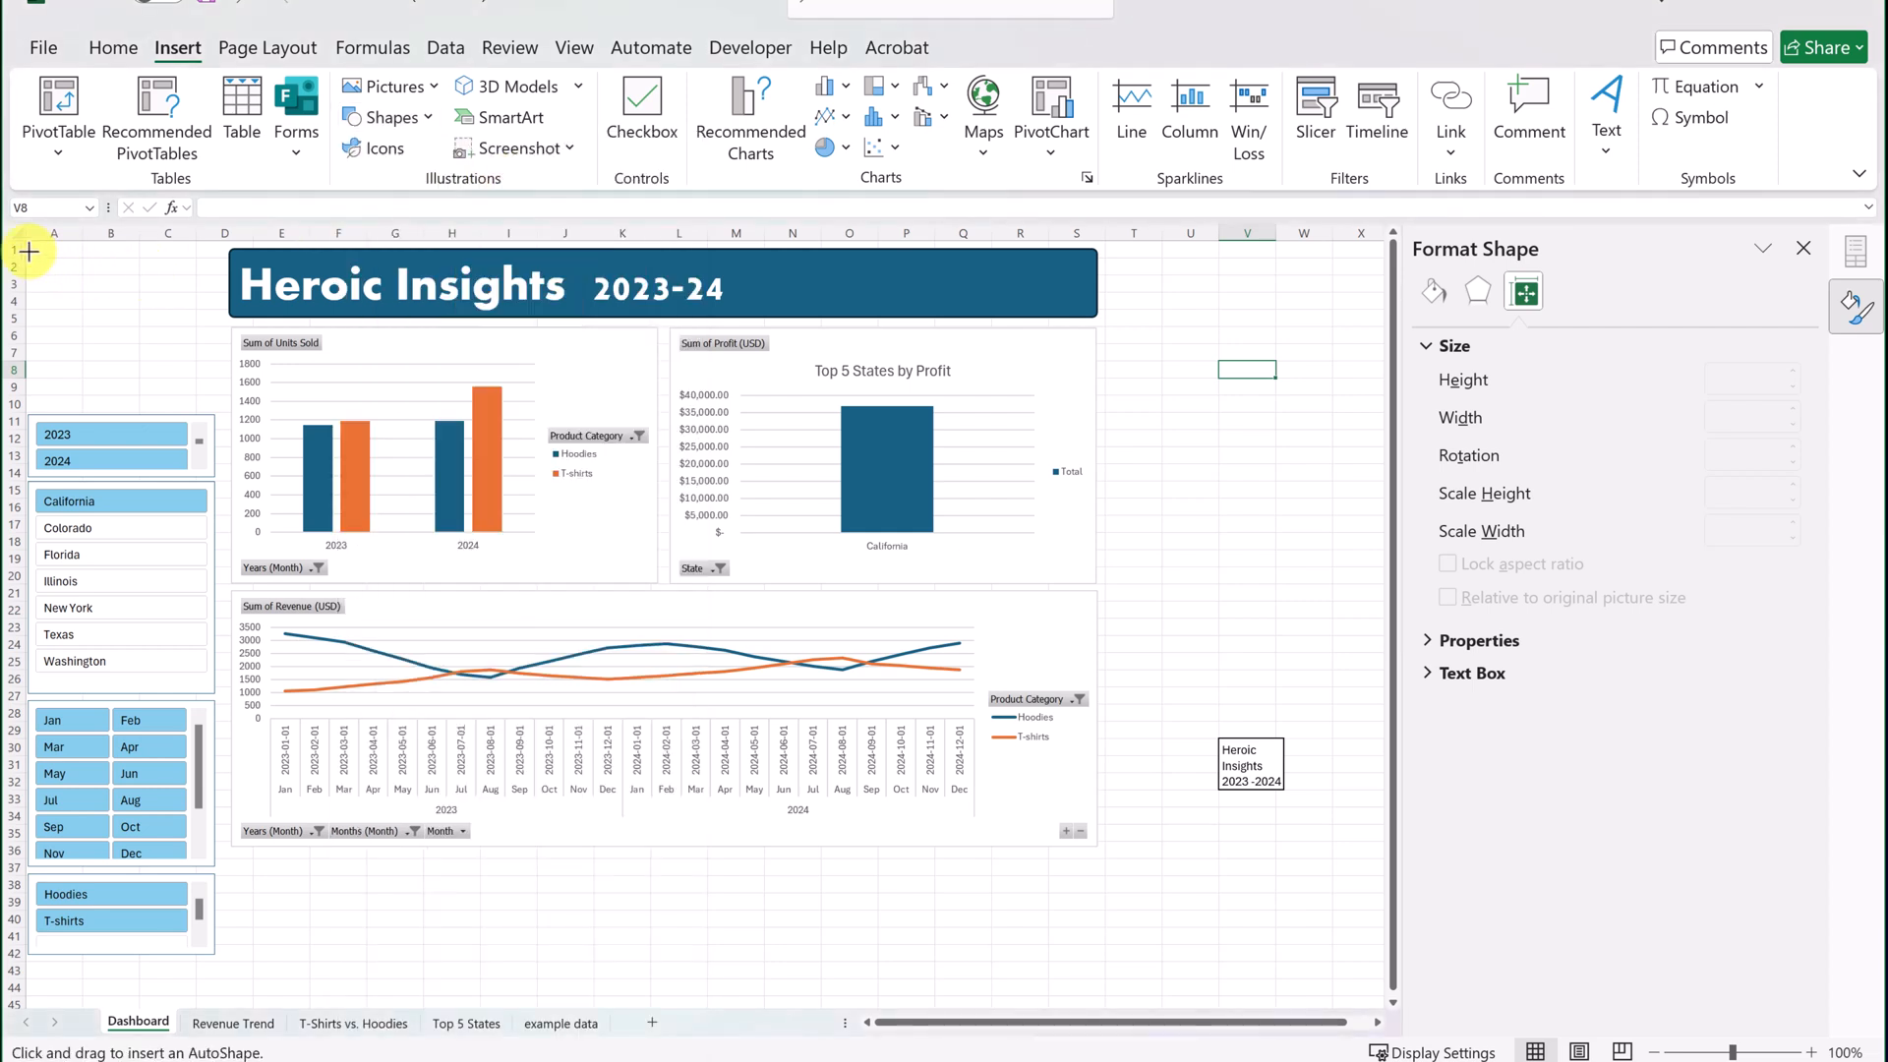
{"action": "left_click_drag", "start_coordinate": [29, 252], "coordinate": [218, 976]}
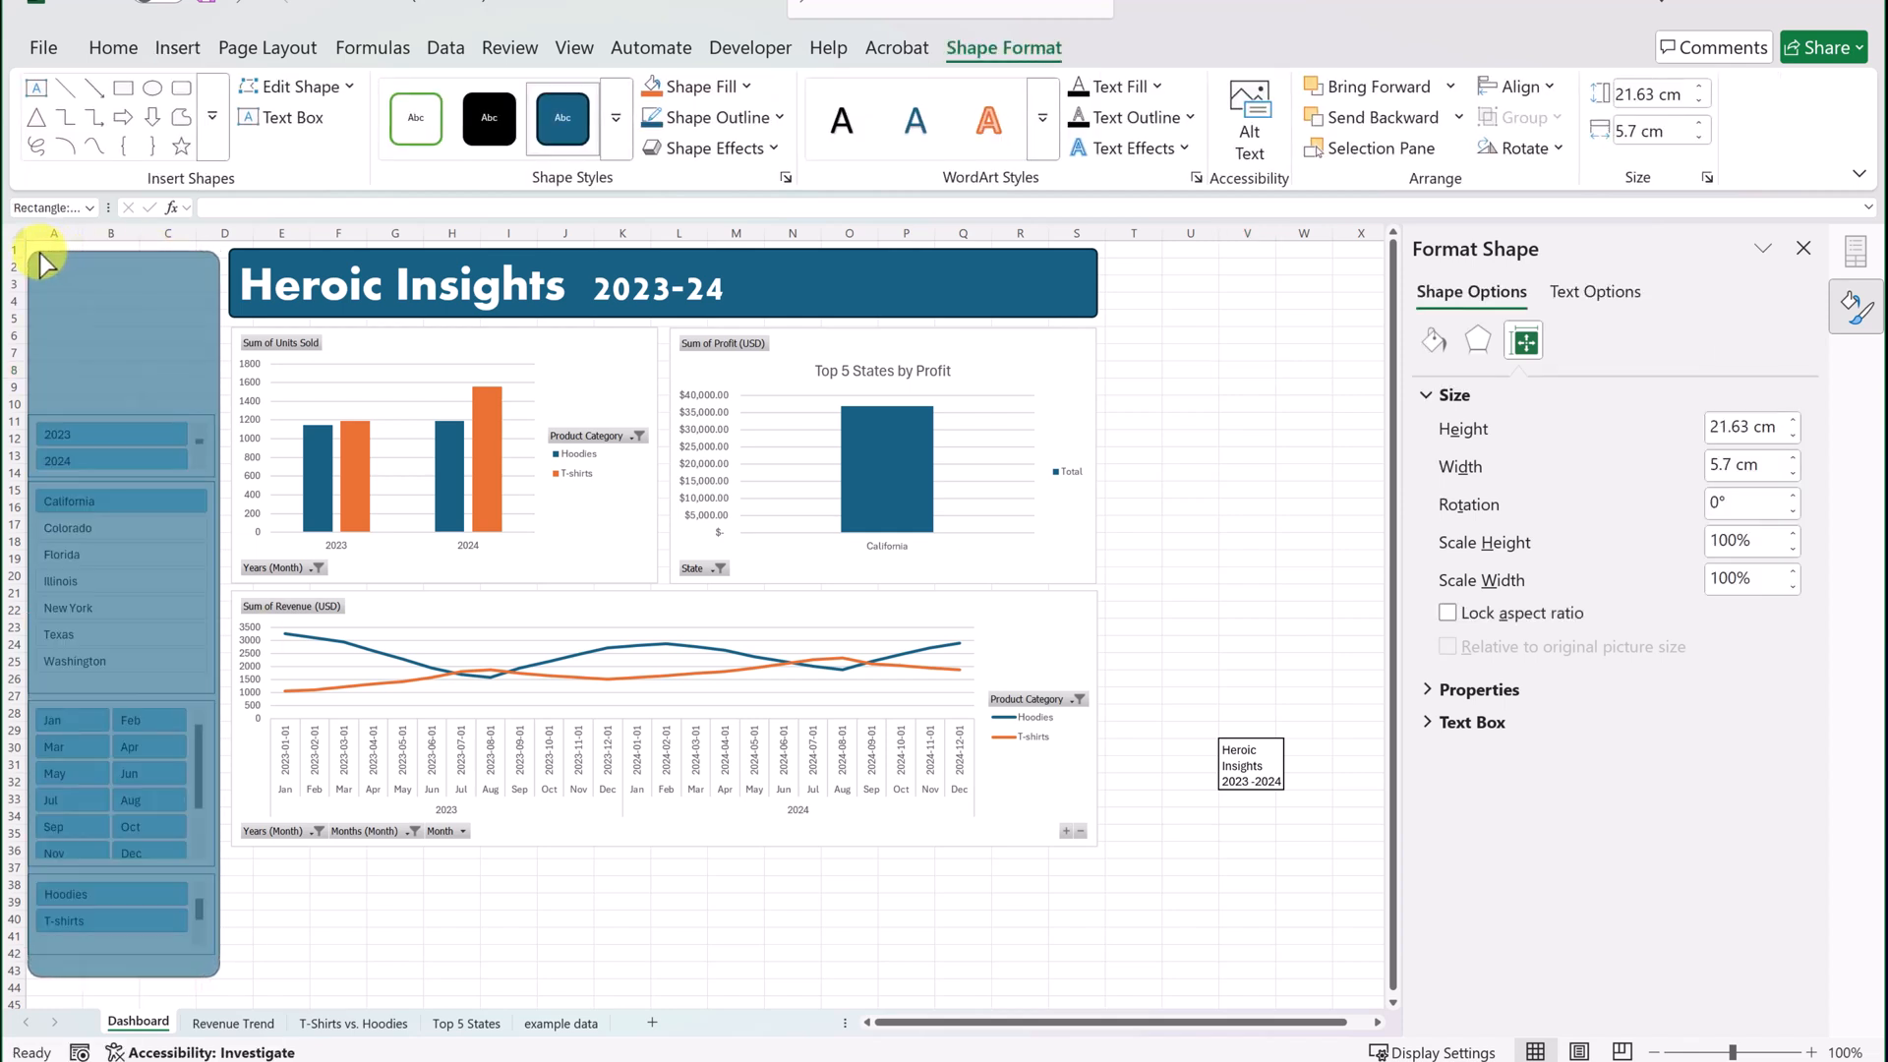
{"action": "left_click_drag", "start_coordinate": [40, 252], "coordinate": [38, 252]}
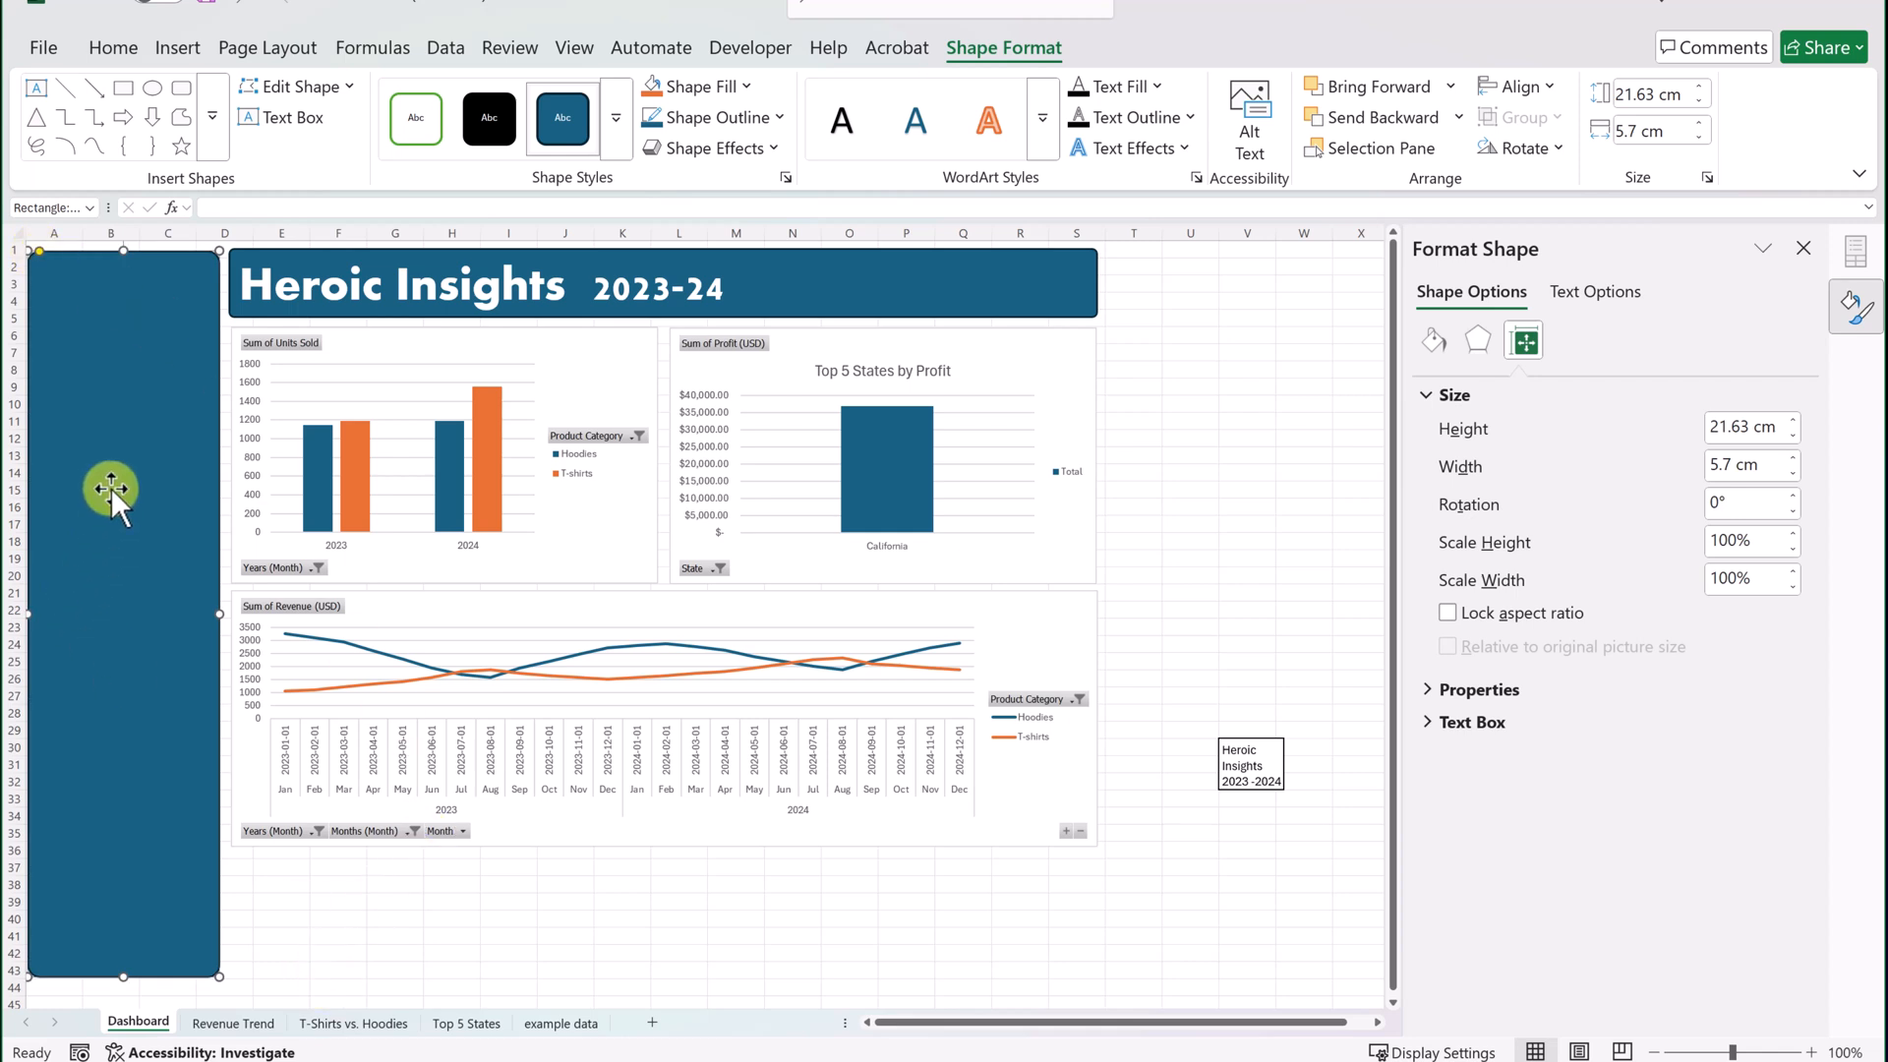
Send the tall panel behind the slicers and extend its upper edge to line up with the title banner.
{"action": "right_click", "coordinate": [110, 461]}
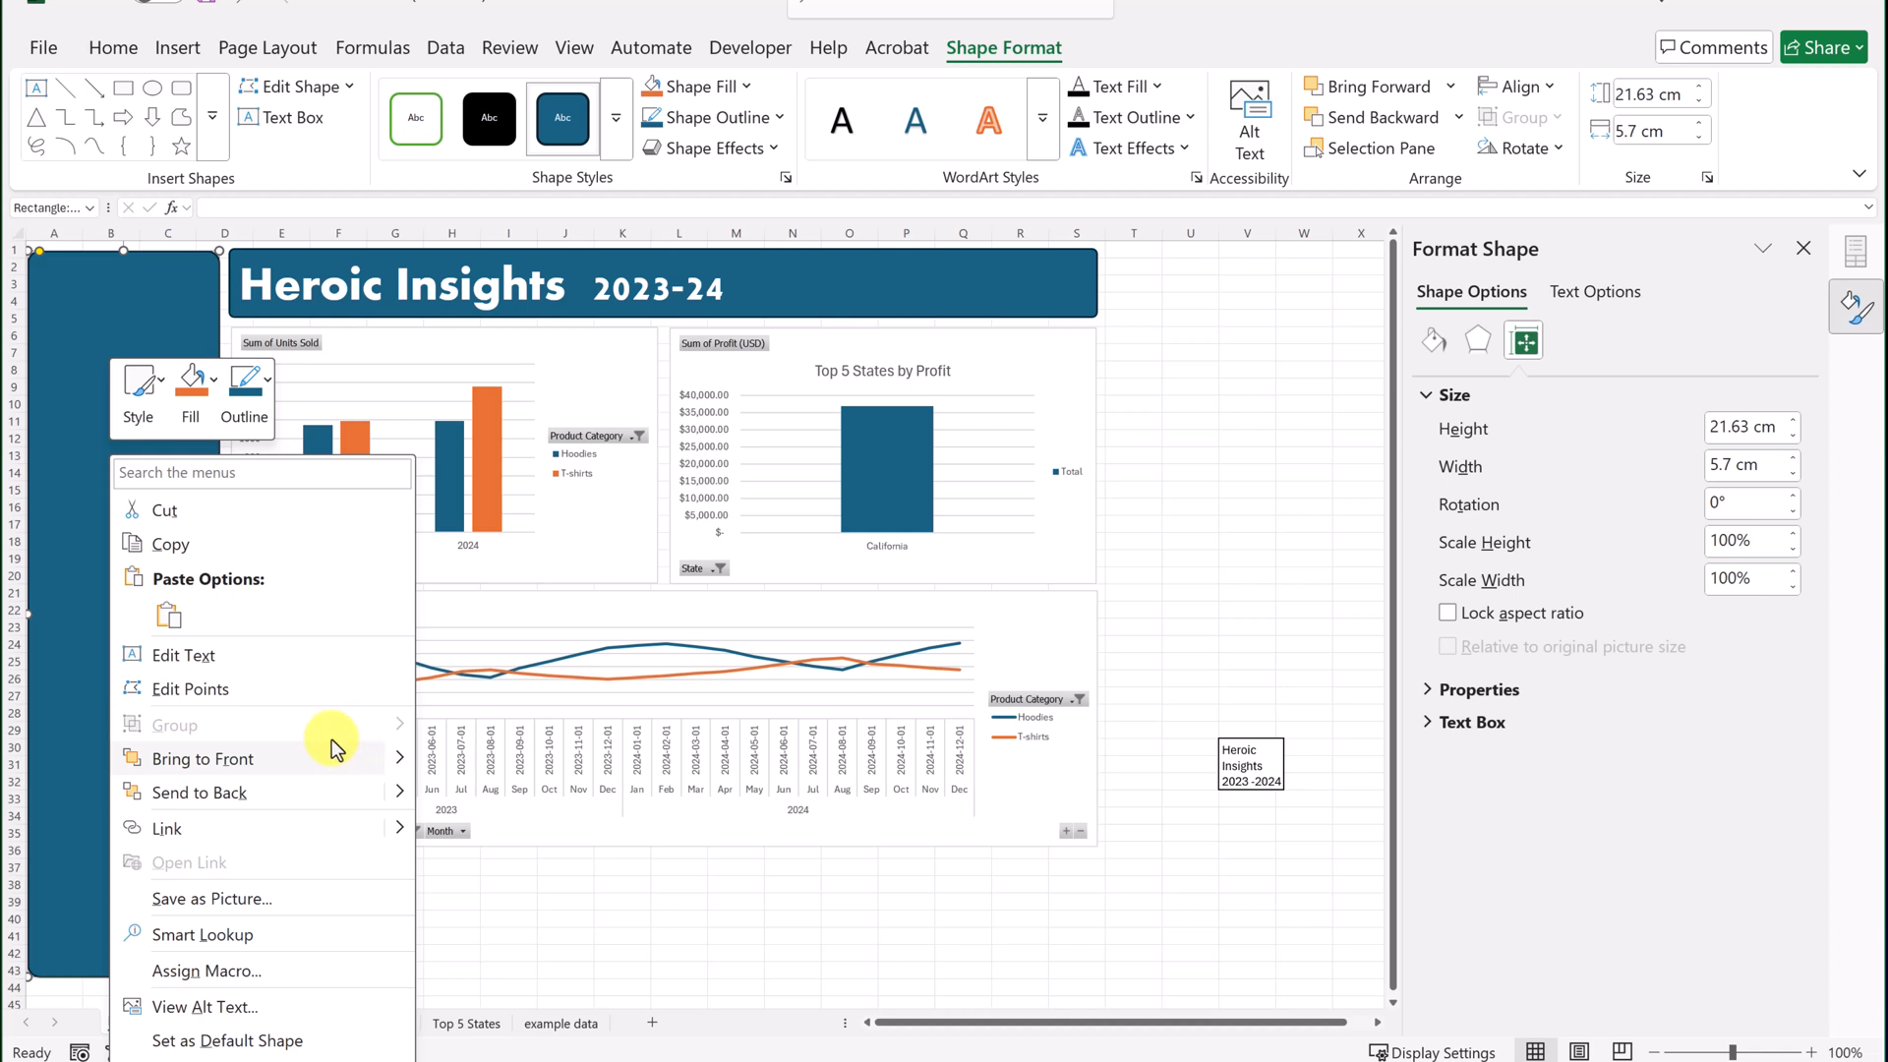
{"action": "left_click", "coordinate": [364, 792]}
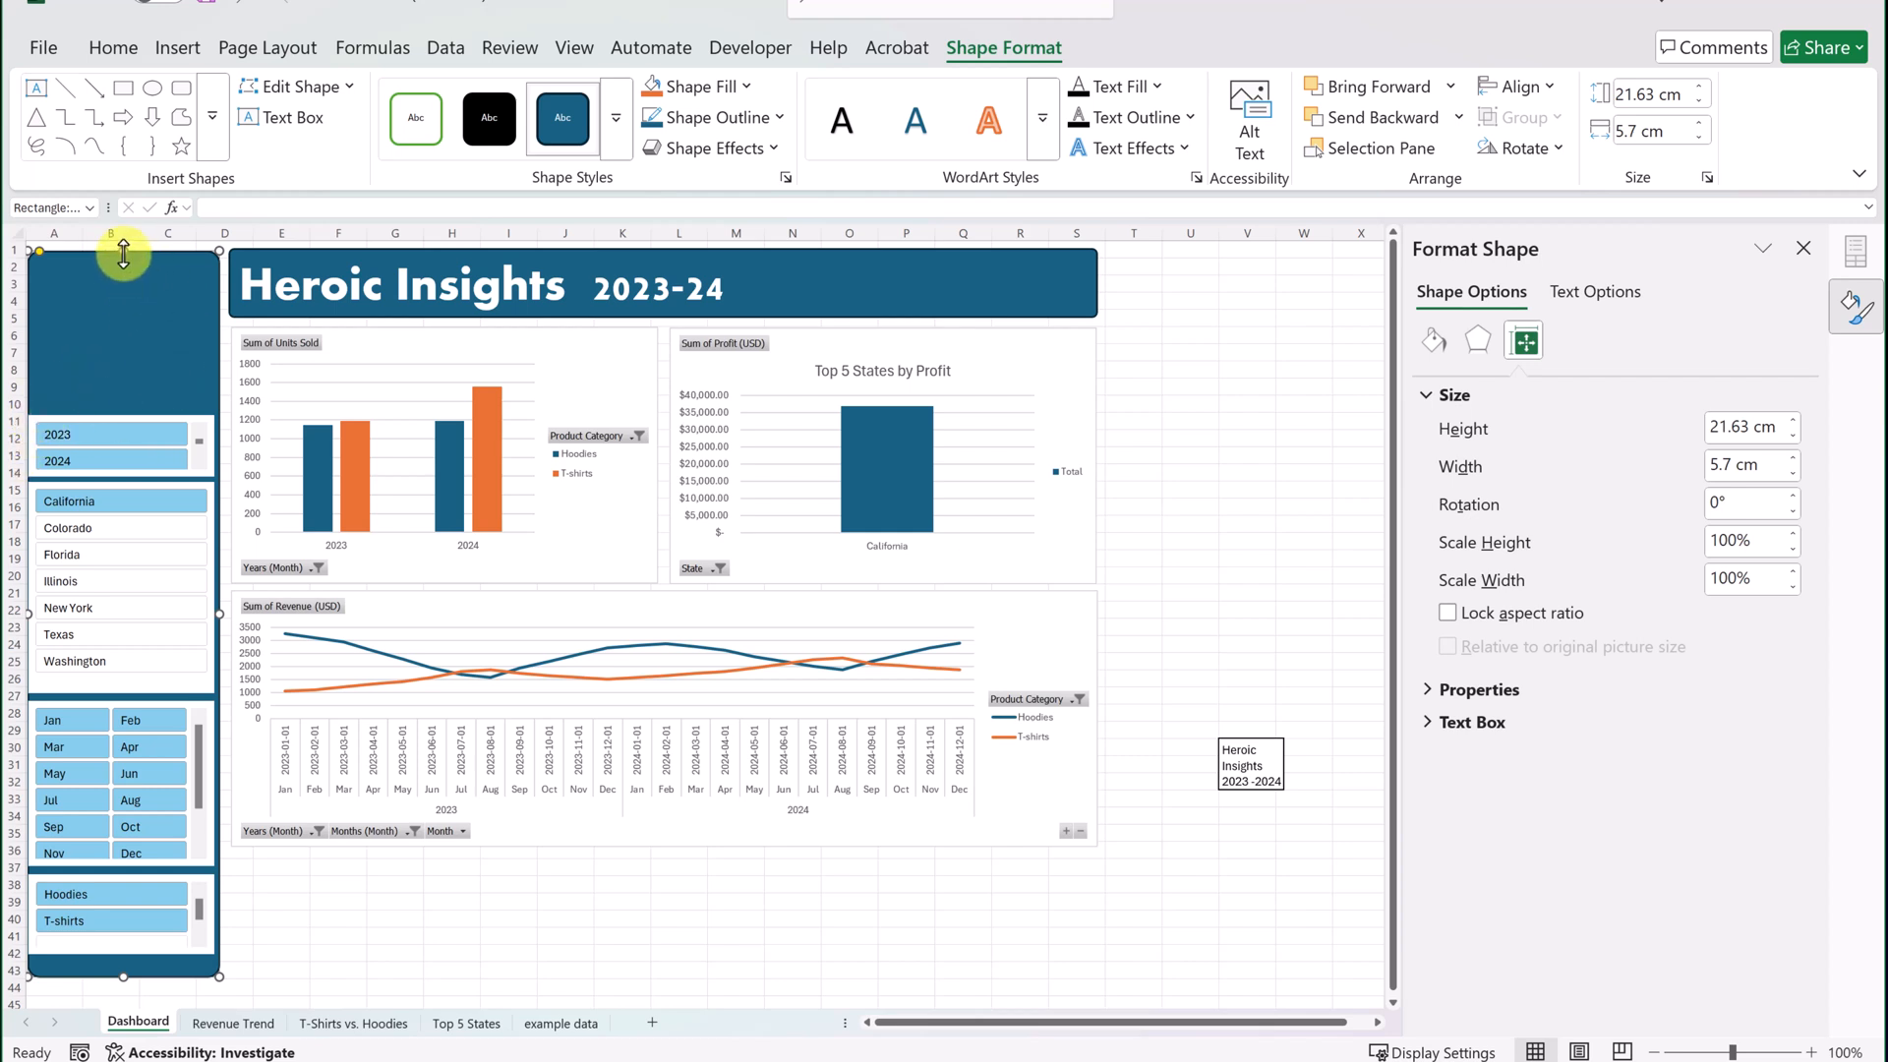
{"action": "left_click_drag", "start_coordinate": [123, 251], "coordinate": [123, 246]}
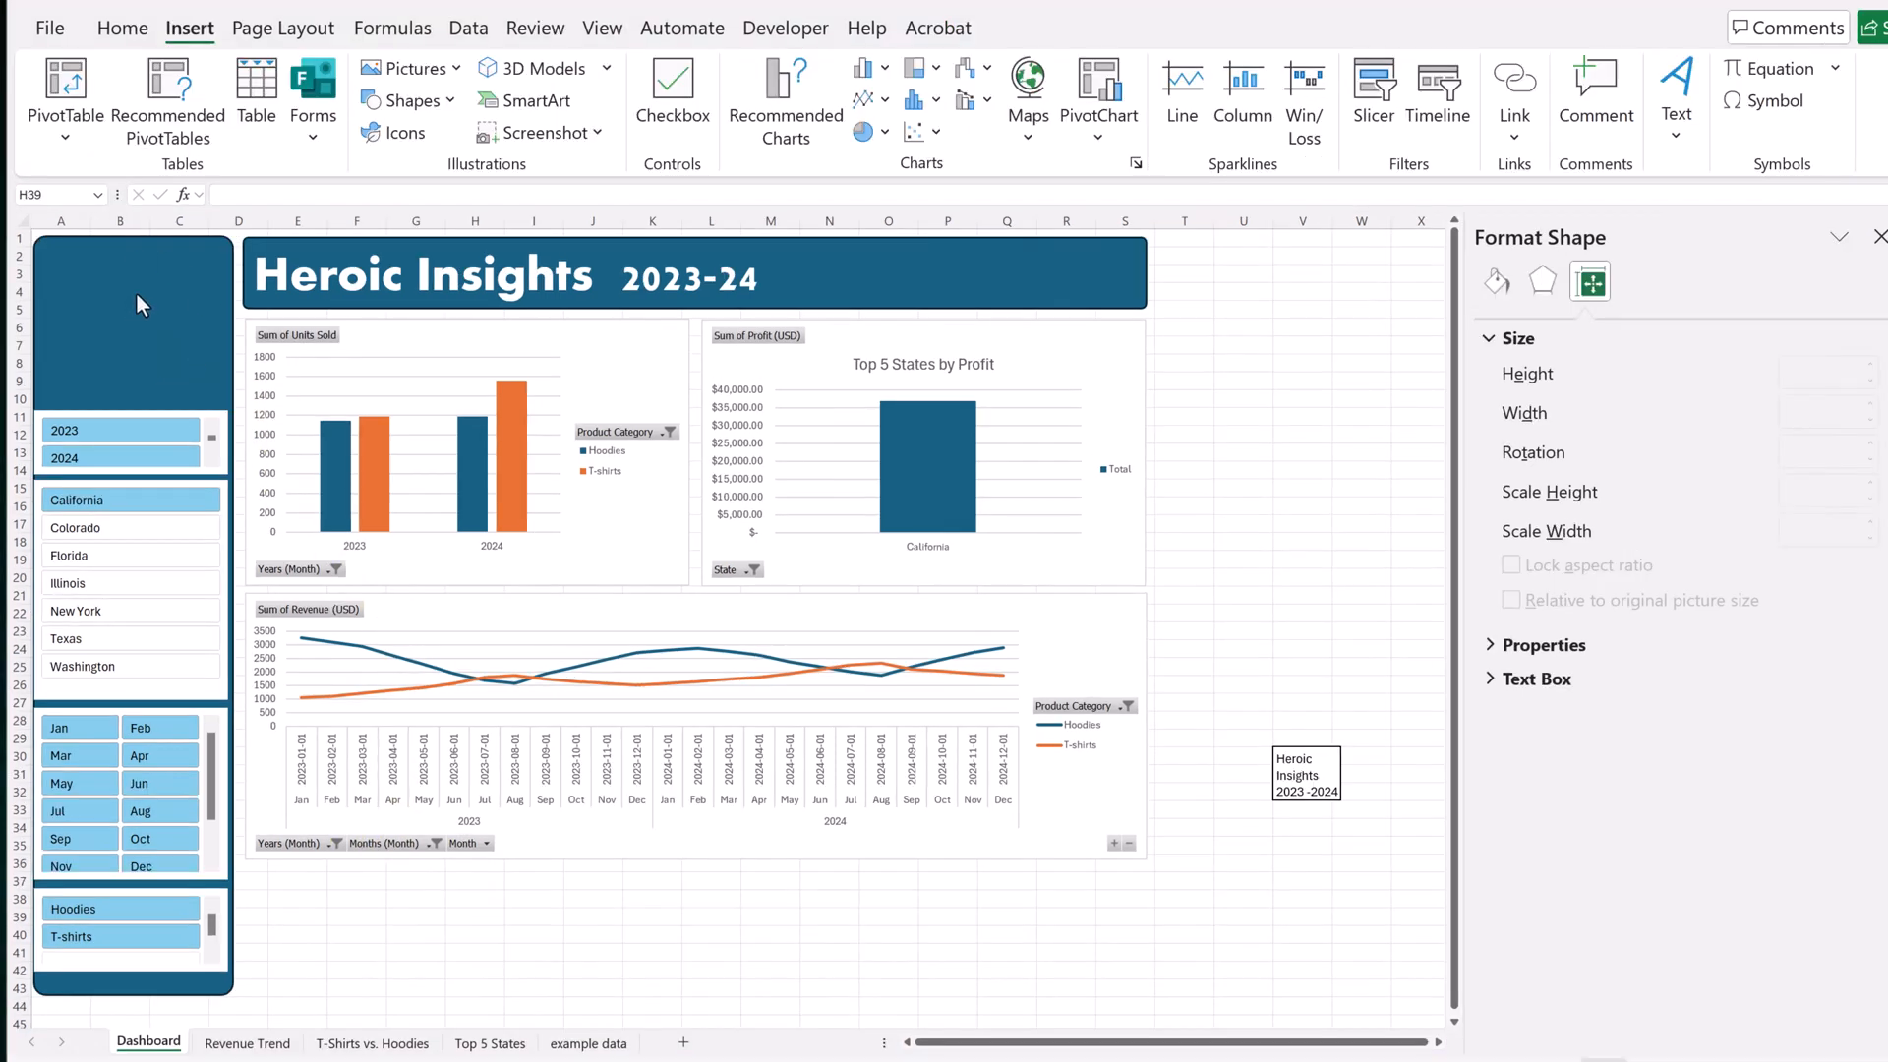
Insert the picture Superhero Hub.png from this device, placed over the cells.
{"action": "left_click", "coordinate": [201, 35]}
{"action": "left_click", "coordinate": [413, 67]}
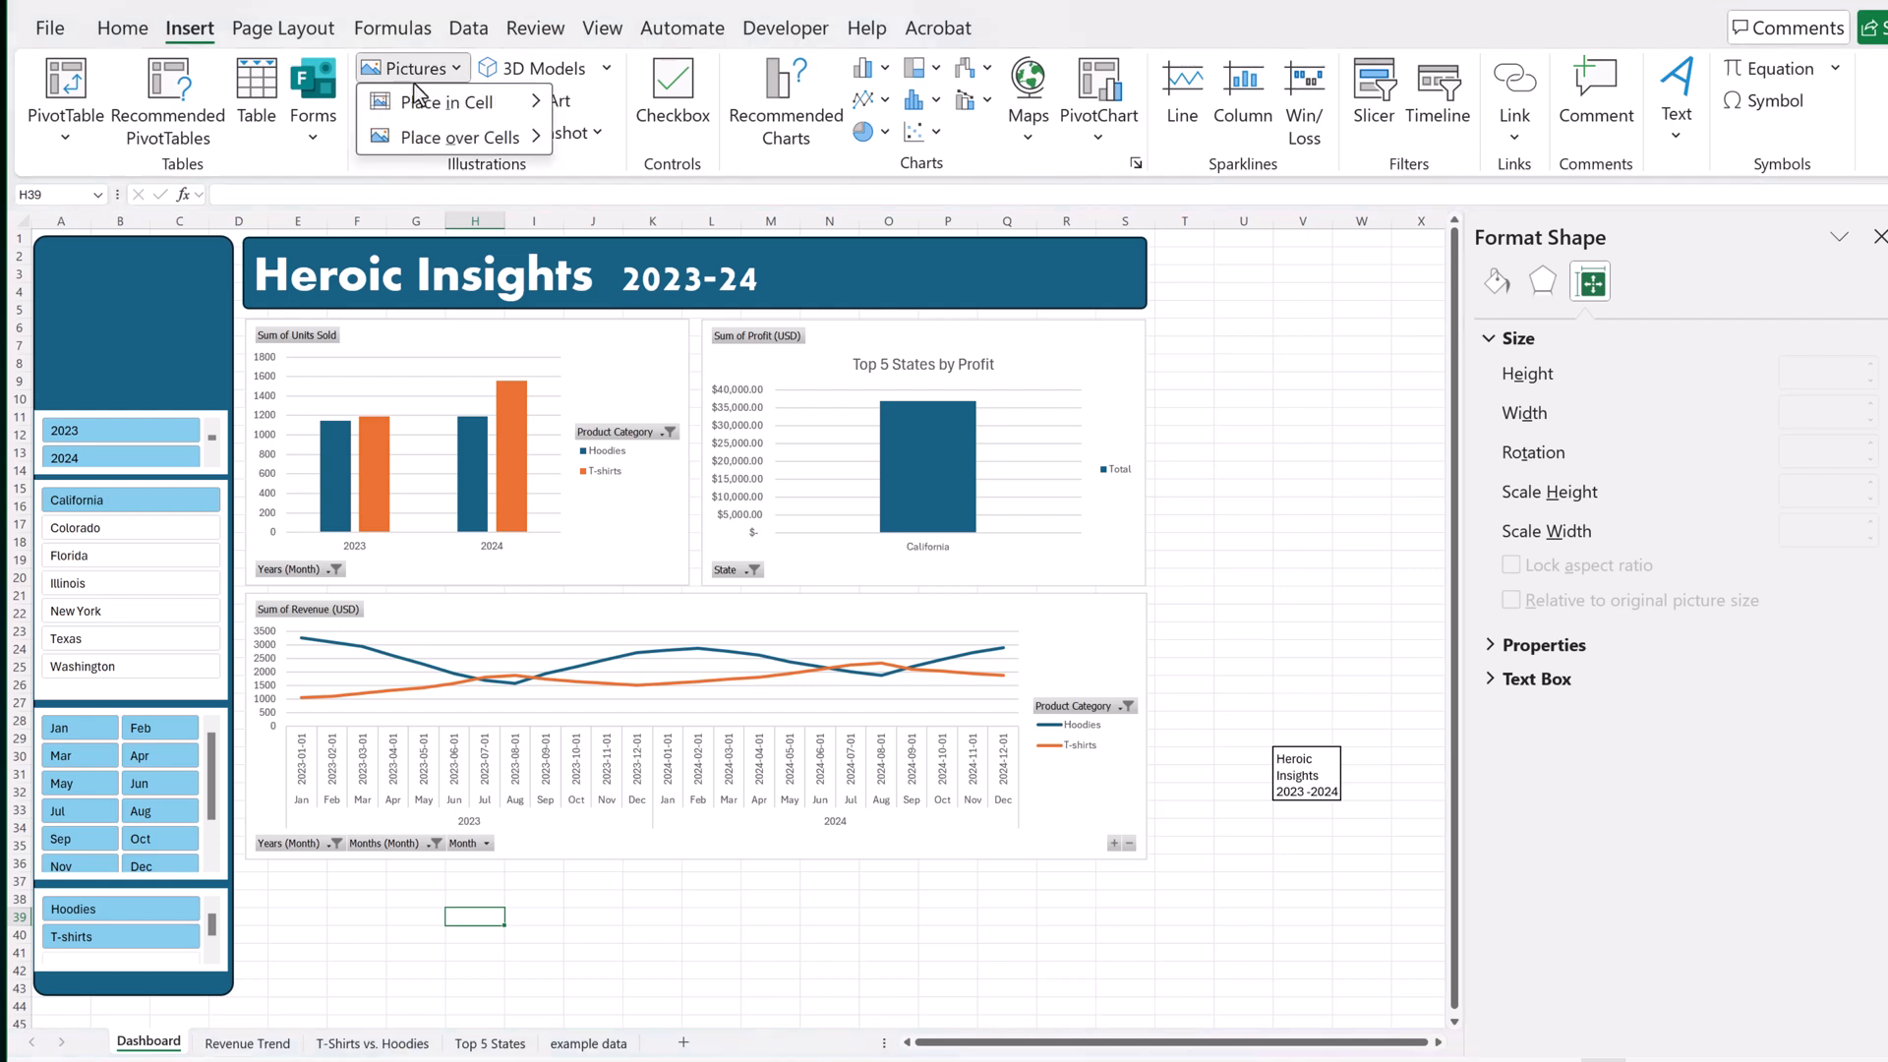
{"action": "mouse_move", "coordinate": [456, 141]}
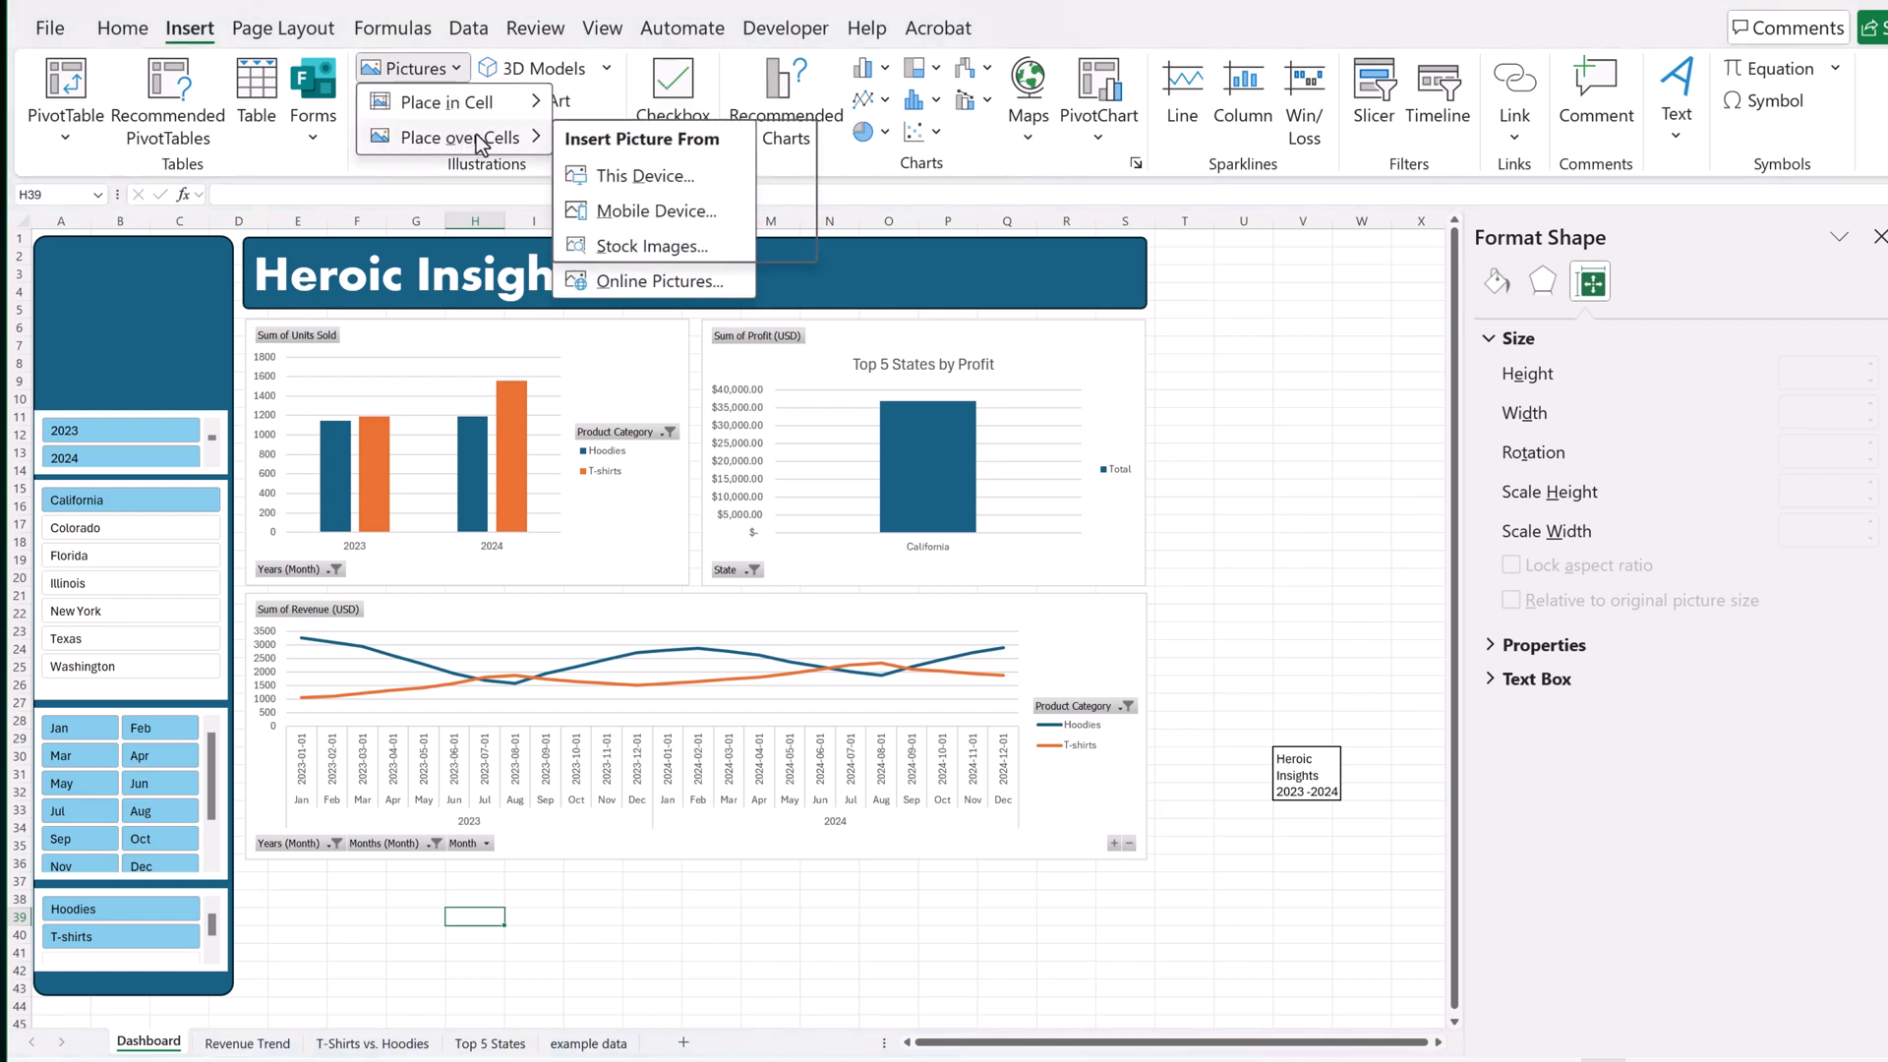
{"action": "left_click", "coordinate": [634, 183]}
{"action": "left_click", "coordinate": [393, 143]}
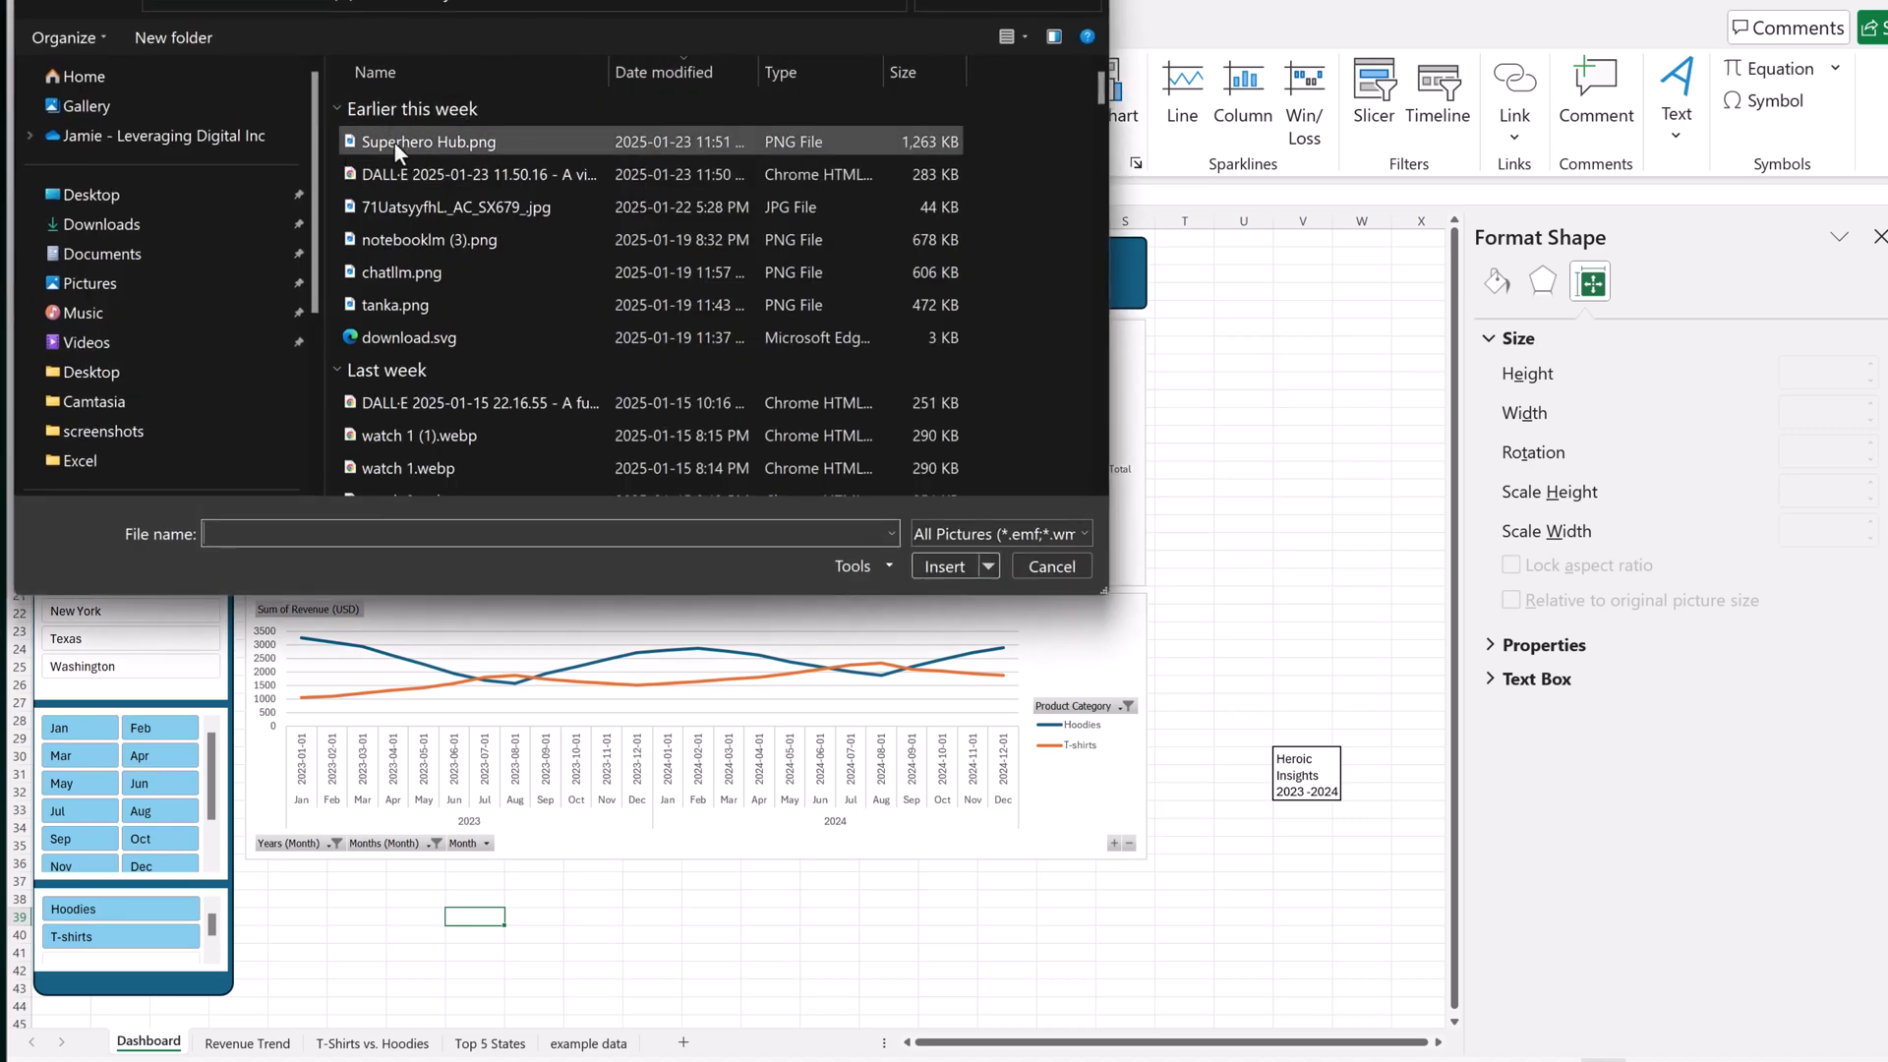
{"action": "left_click", "coordinate": [942, 568]}
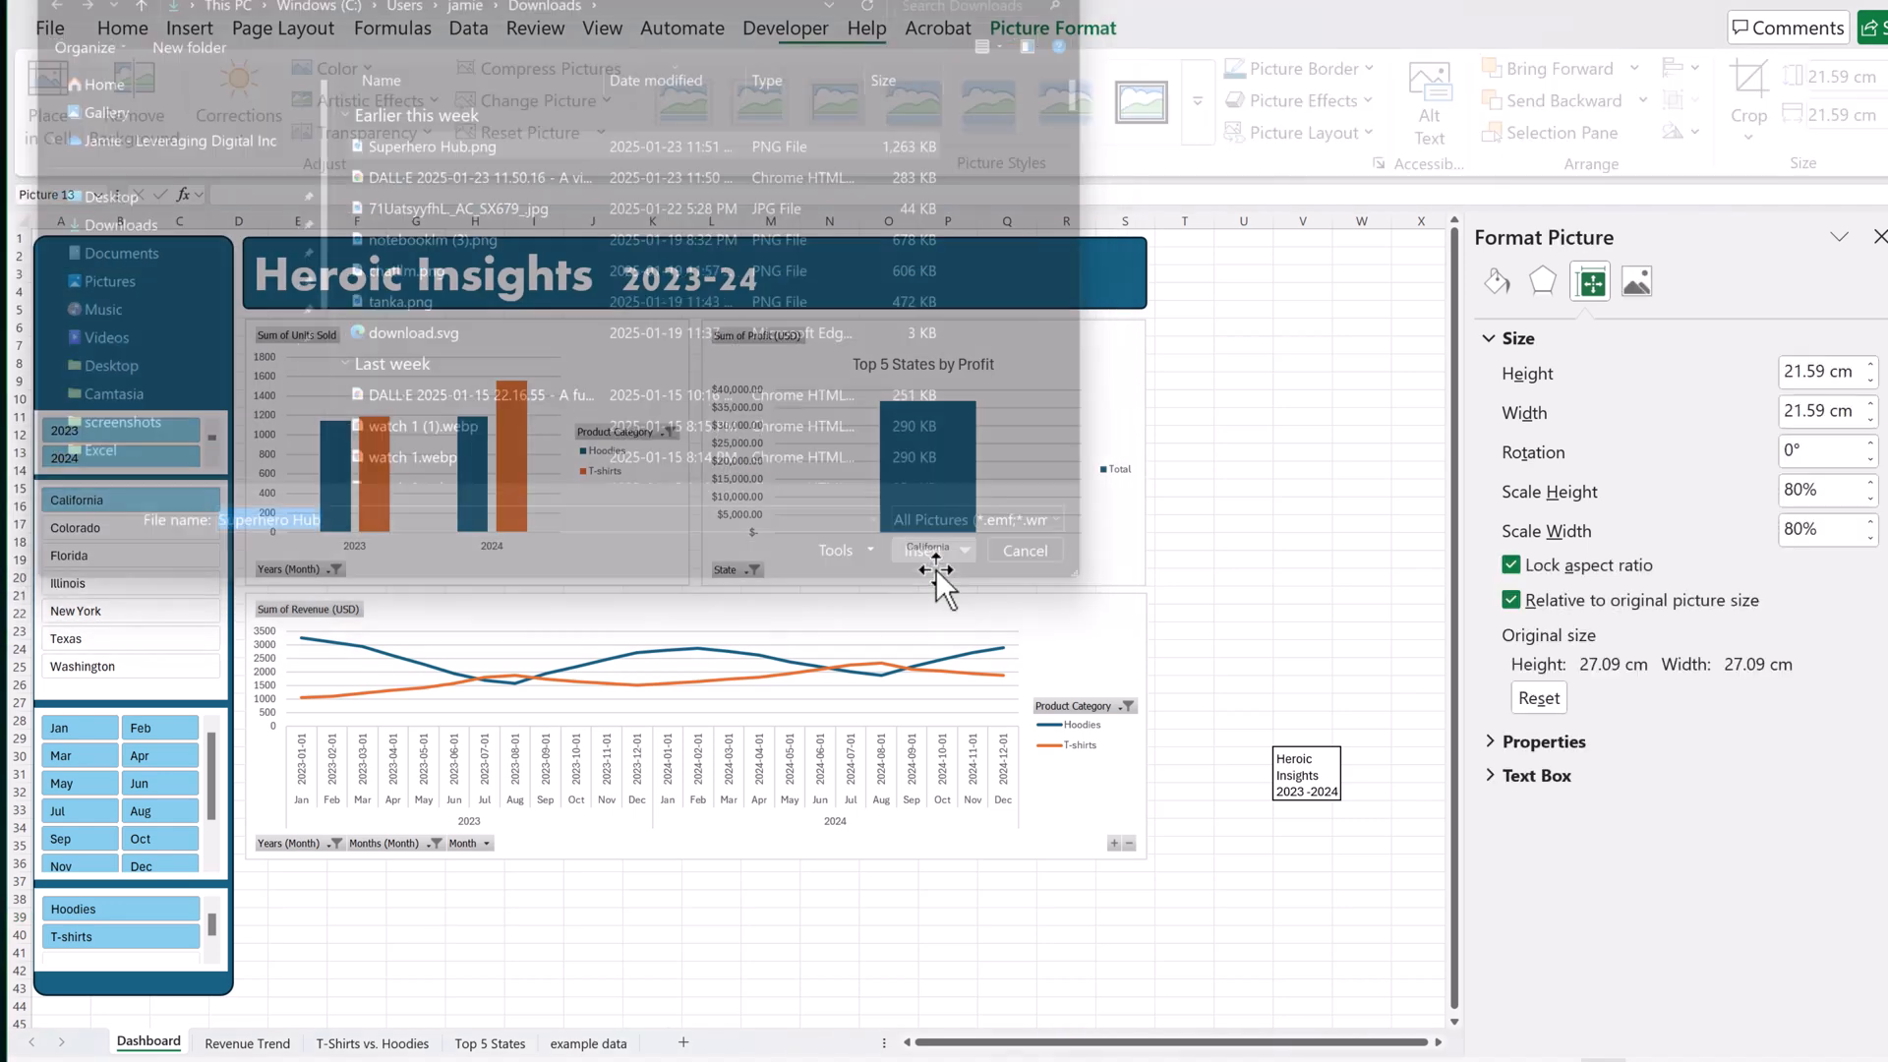
Shrink the Superhero Hub logo to about 4.75 cm square and place it on the panel above the year slicer.
{"action": "left_click_drag", "start_coordinate": [854, 974], "coordinate": [677, 362]}
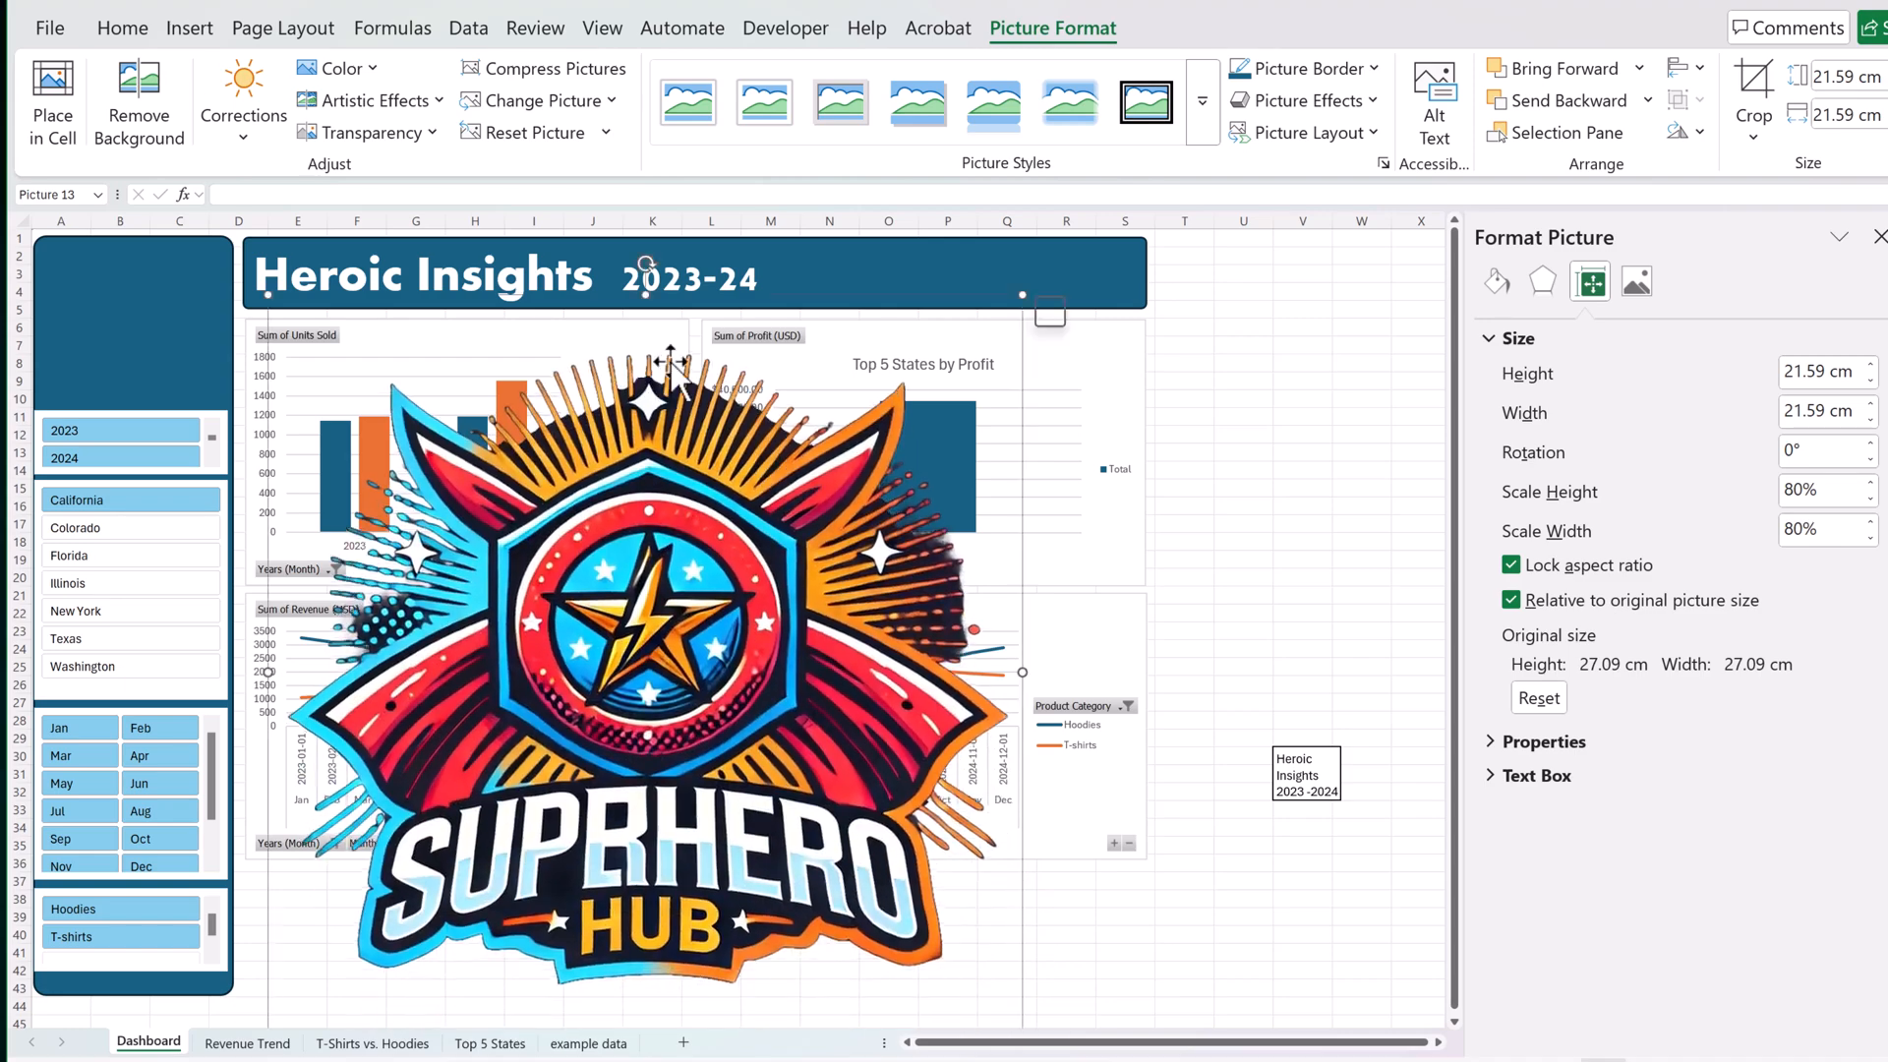
{"action": "left_click_drag", "start_coordinate": [1023, 297], "coordinate": [445, 878]}
{"action": "left_click_drag", "start_coordinate": [369, 938], "coordinate": [152, 314]}
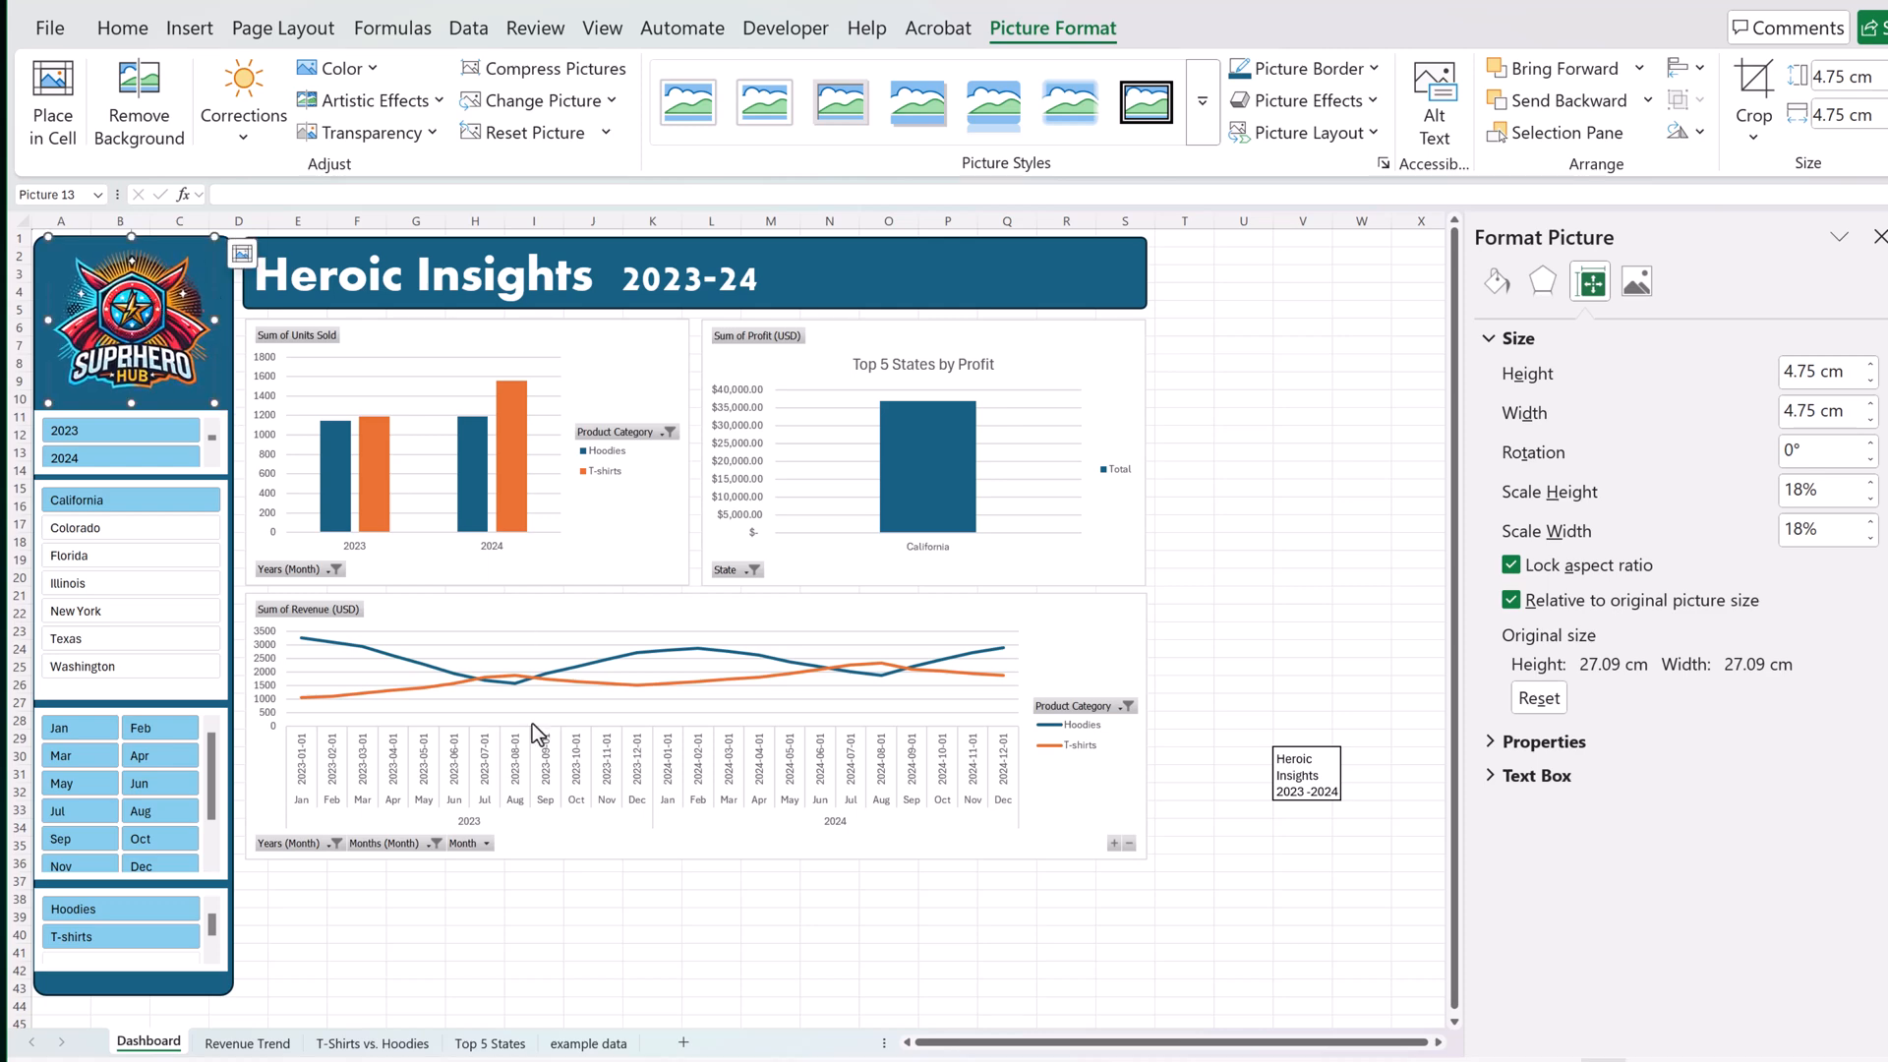
{"action": "left_click", "coordinate": [539, 971]}
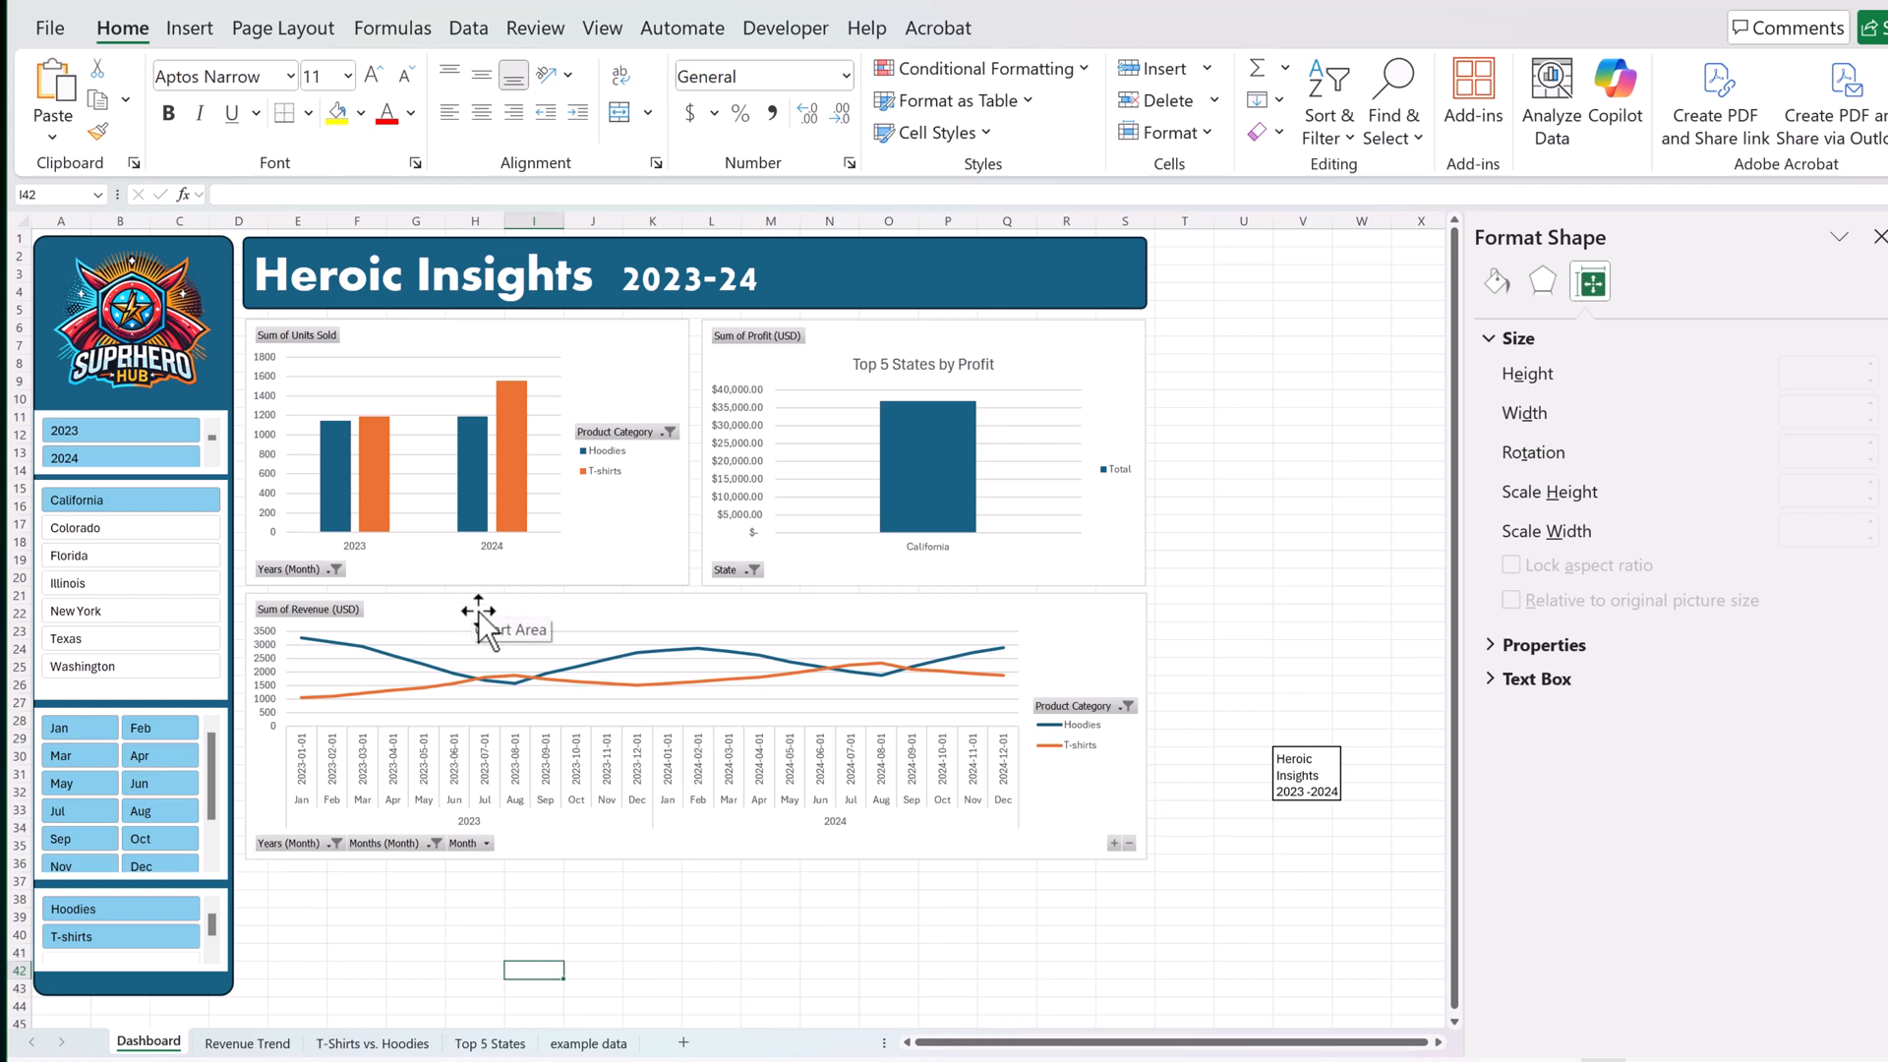
Move the Revenue chart down slightly and stretch it to about 10.7 cm high, ending level with the slicer panel.
{"action": "left_click_drag", "start_coordinate": [473, 600], "coordinate": [473, 628]}
{"action": "left_click_drag", "start_coordinate": [1143, 887], "coordinate": [1137, 991]}
{"action": "left_click", "coordinate": [1285, 932]}
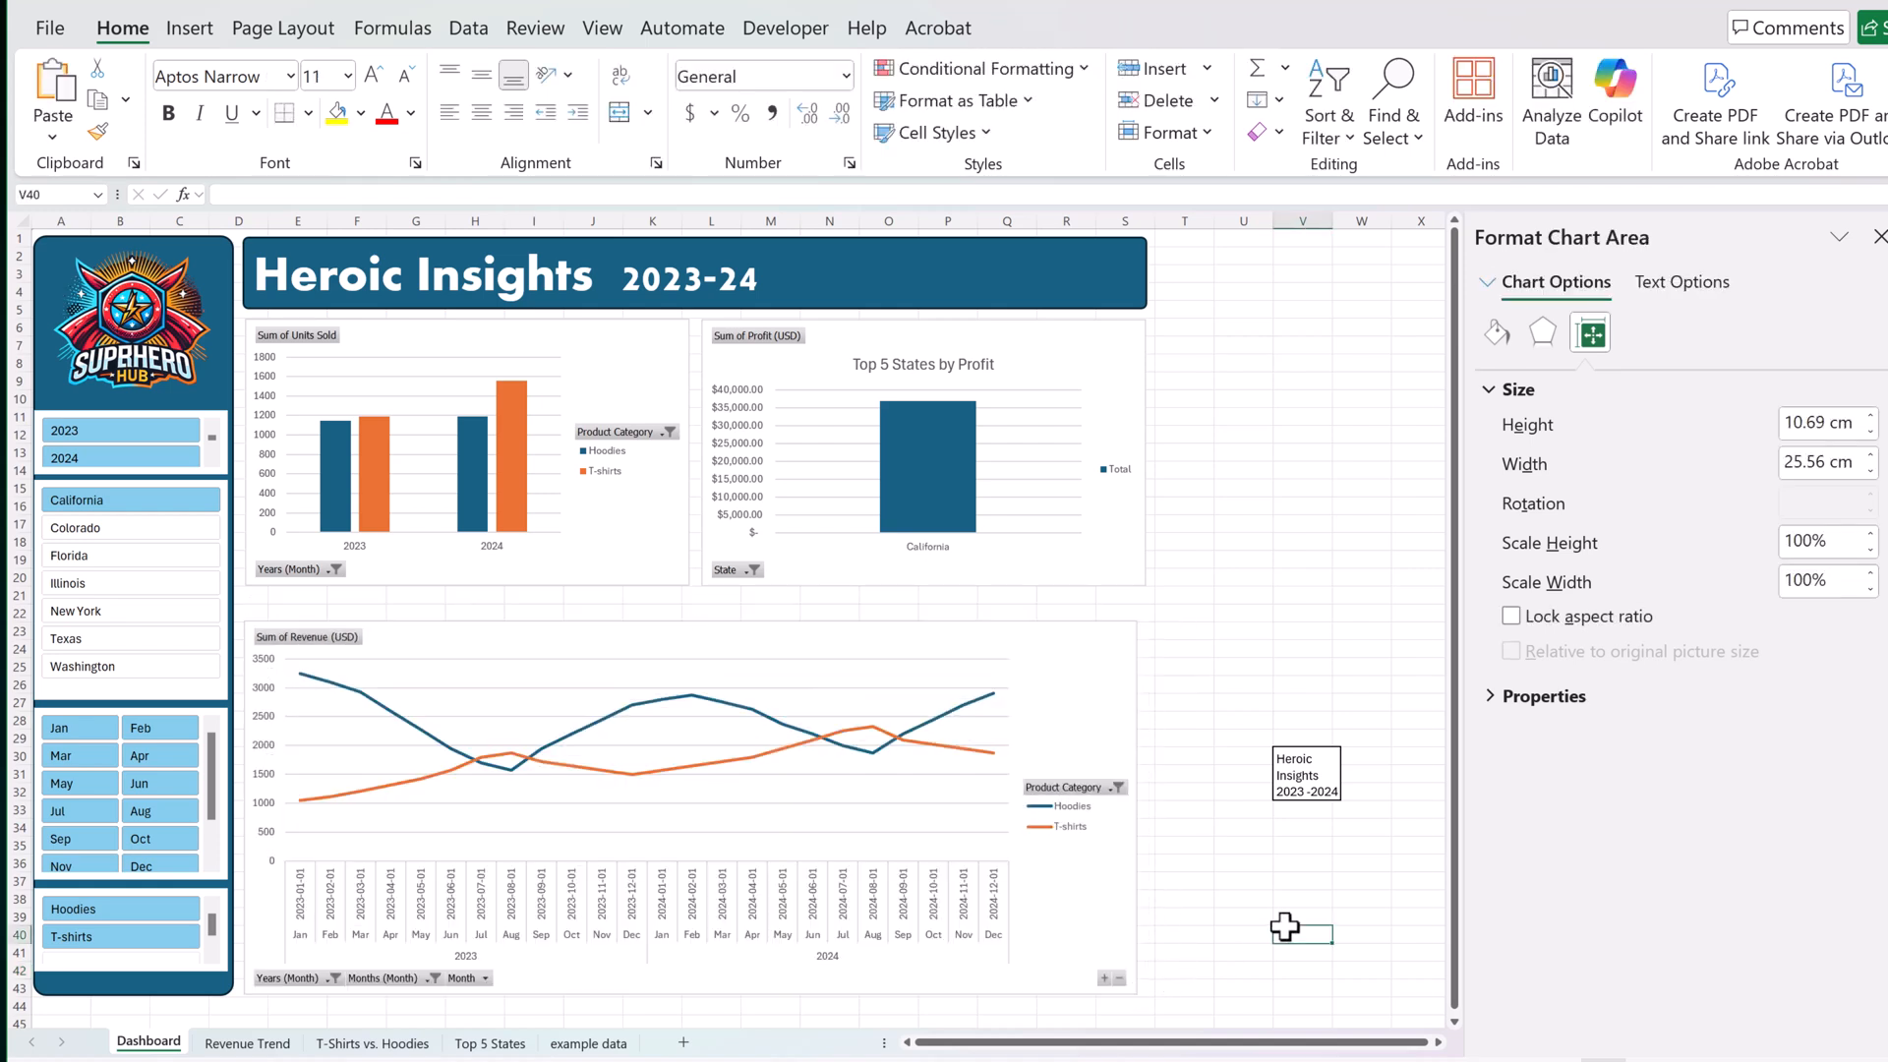
Extend the Units Sold and Top 5 States charts downward to the same lower edge, just above the Revenue chart.
{"action": "left_click", "coordinate": [659, 557]}
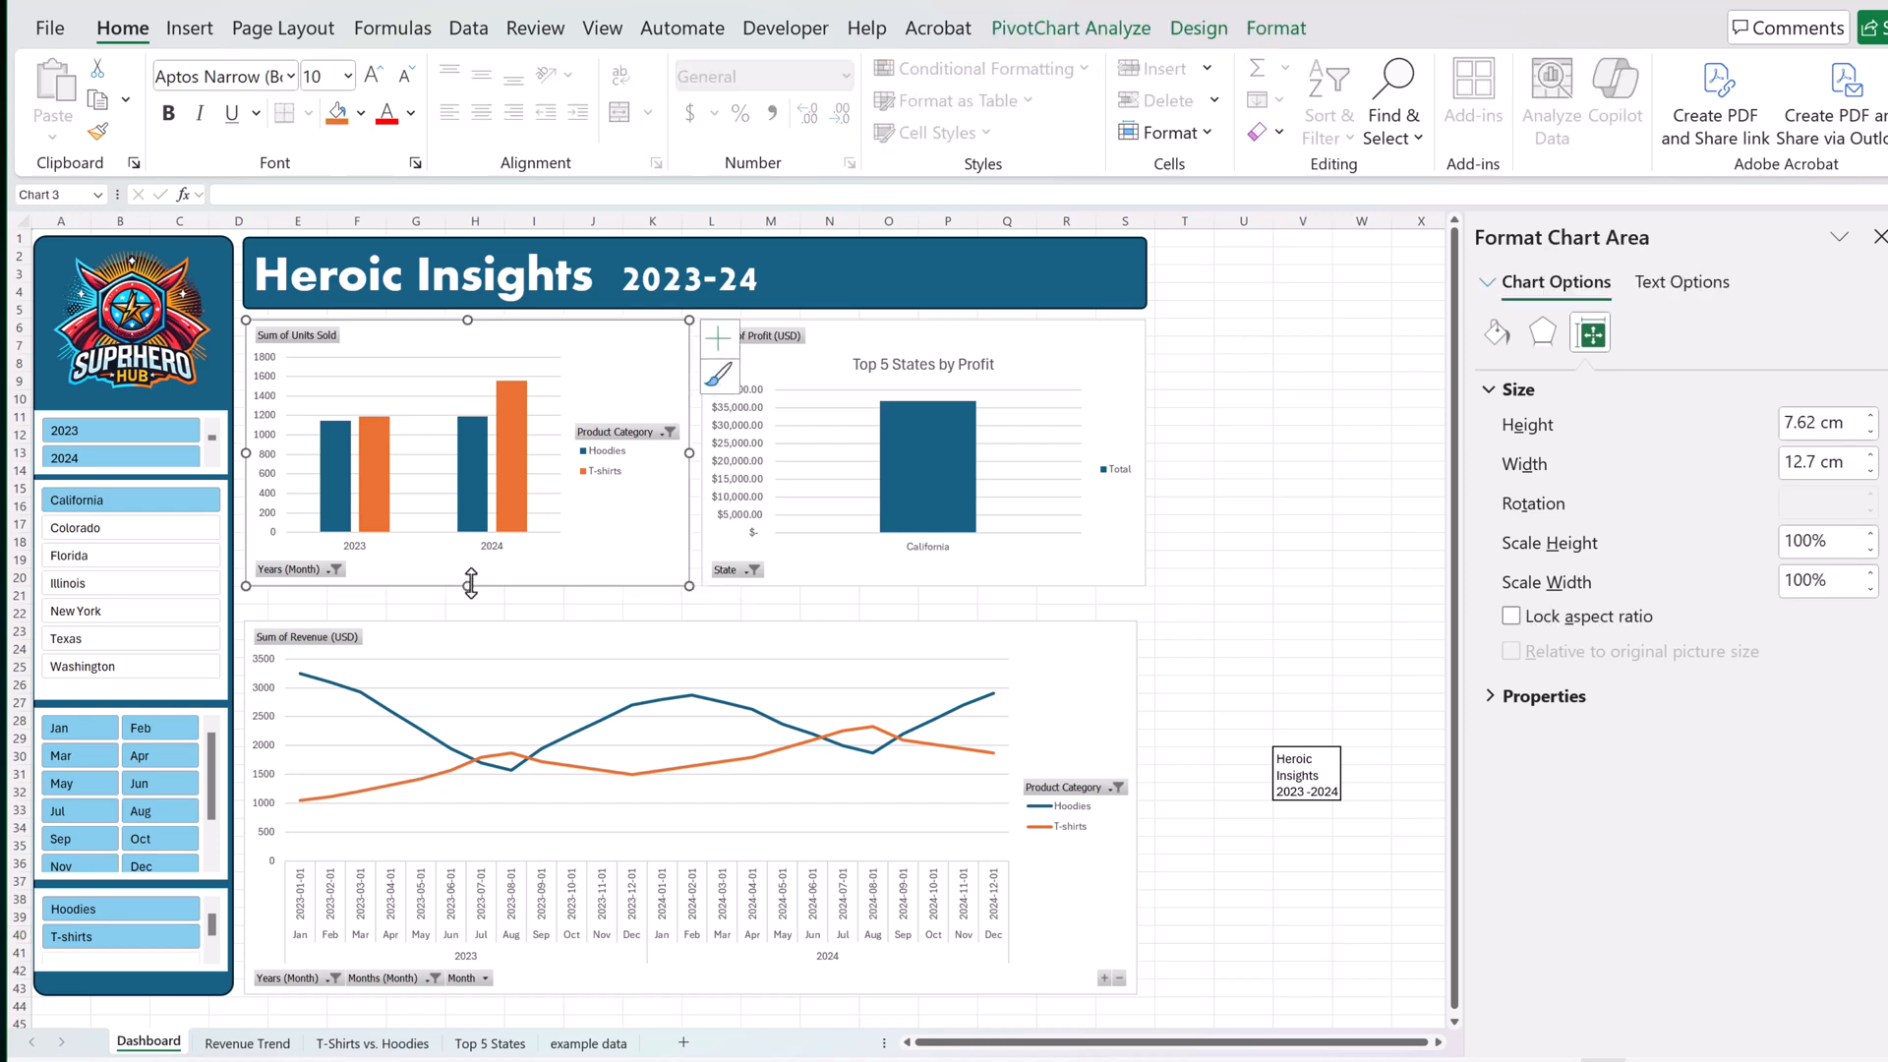
{"action": "left_click_drag", "start_coordinate": [465, 588], "coordinate": [462, 608]}
{"action": "left_click", "coordinate": [822, 531]}
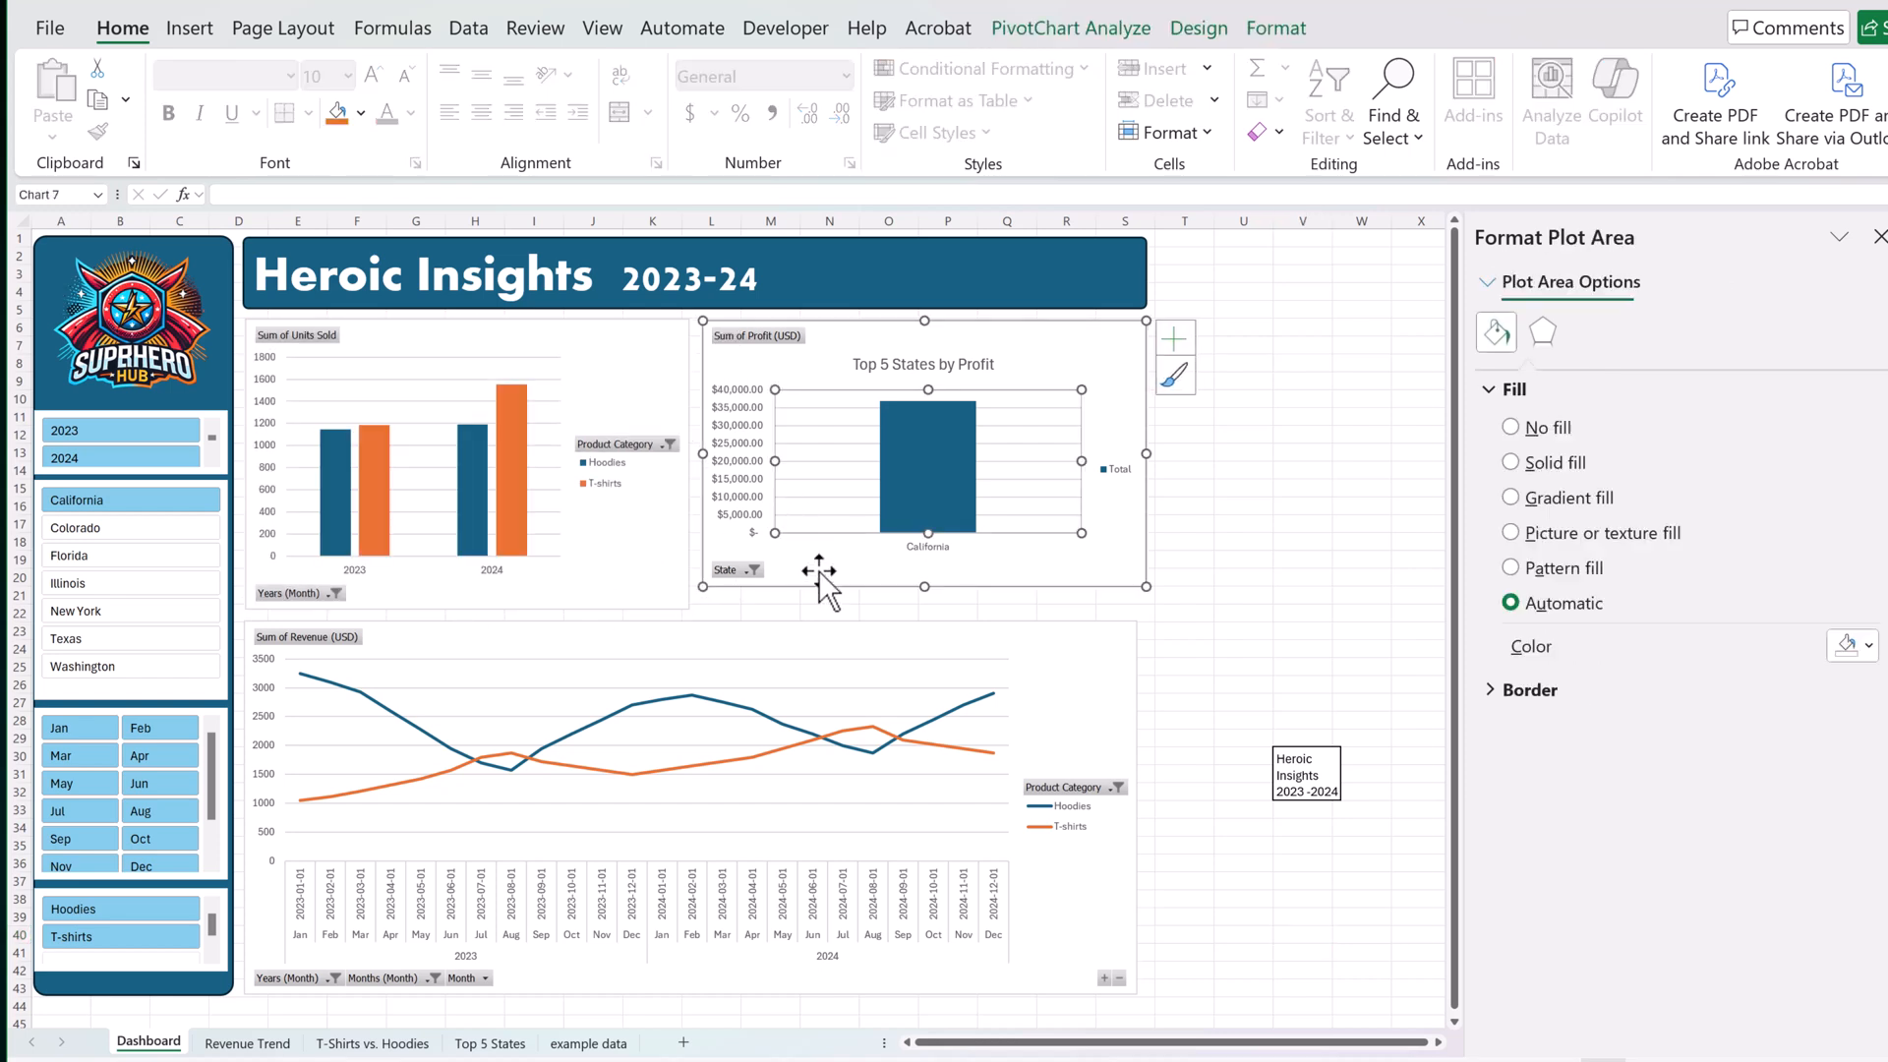
{"action": "left_click_drag", "start_coordinate": [928, 593], "coordinate": [923, 610]}
{"action": "left_click", "coordinate": [1204, 602]}
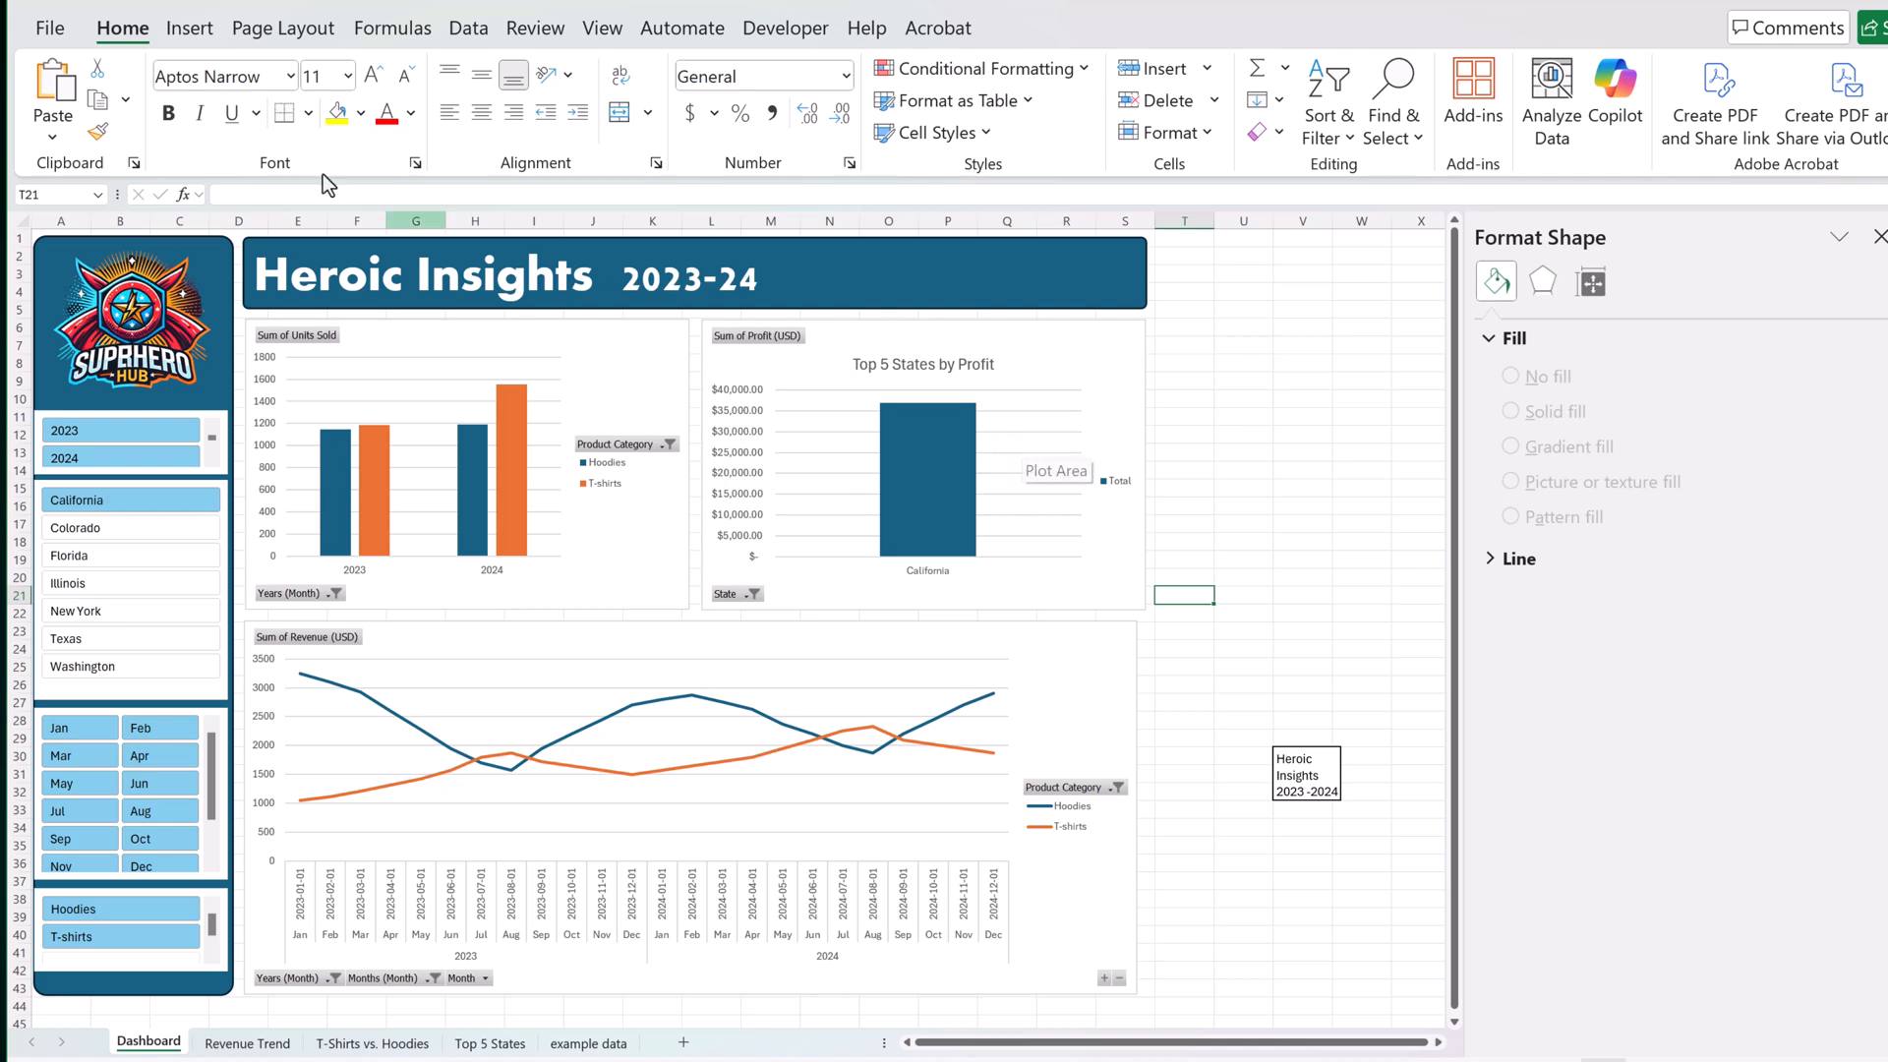
Draw a rounded rectangle about 13.2 cm wide and 8.6 cm high over the Top 5 States chart and nearly square off its corners.
{"action": "left_click", "coordinate": [179, 30]}
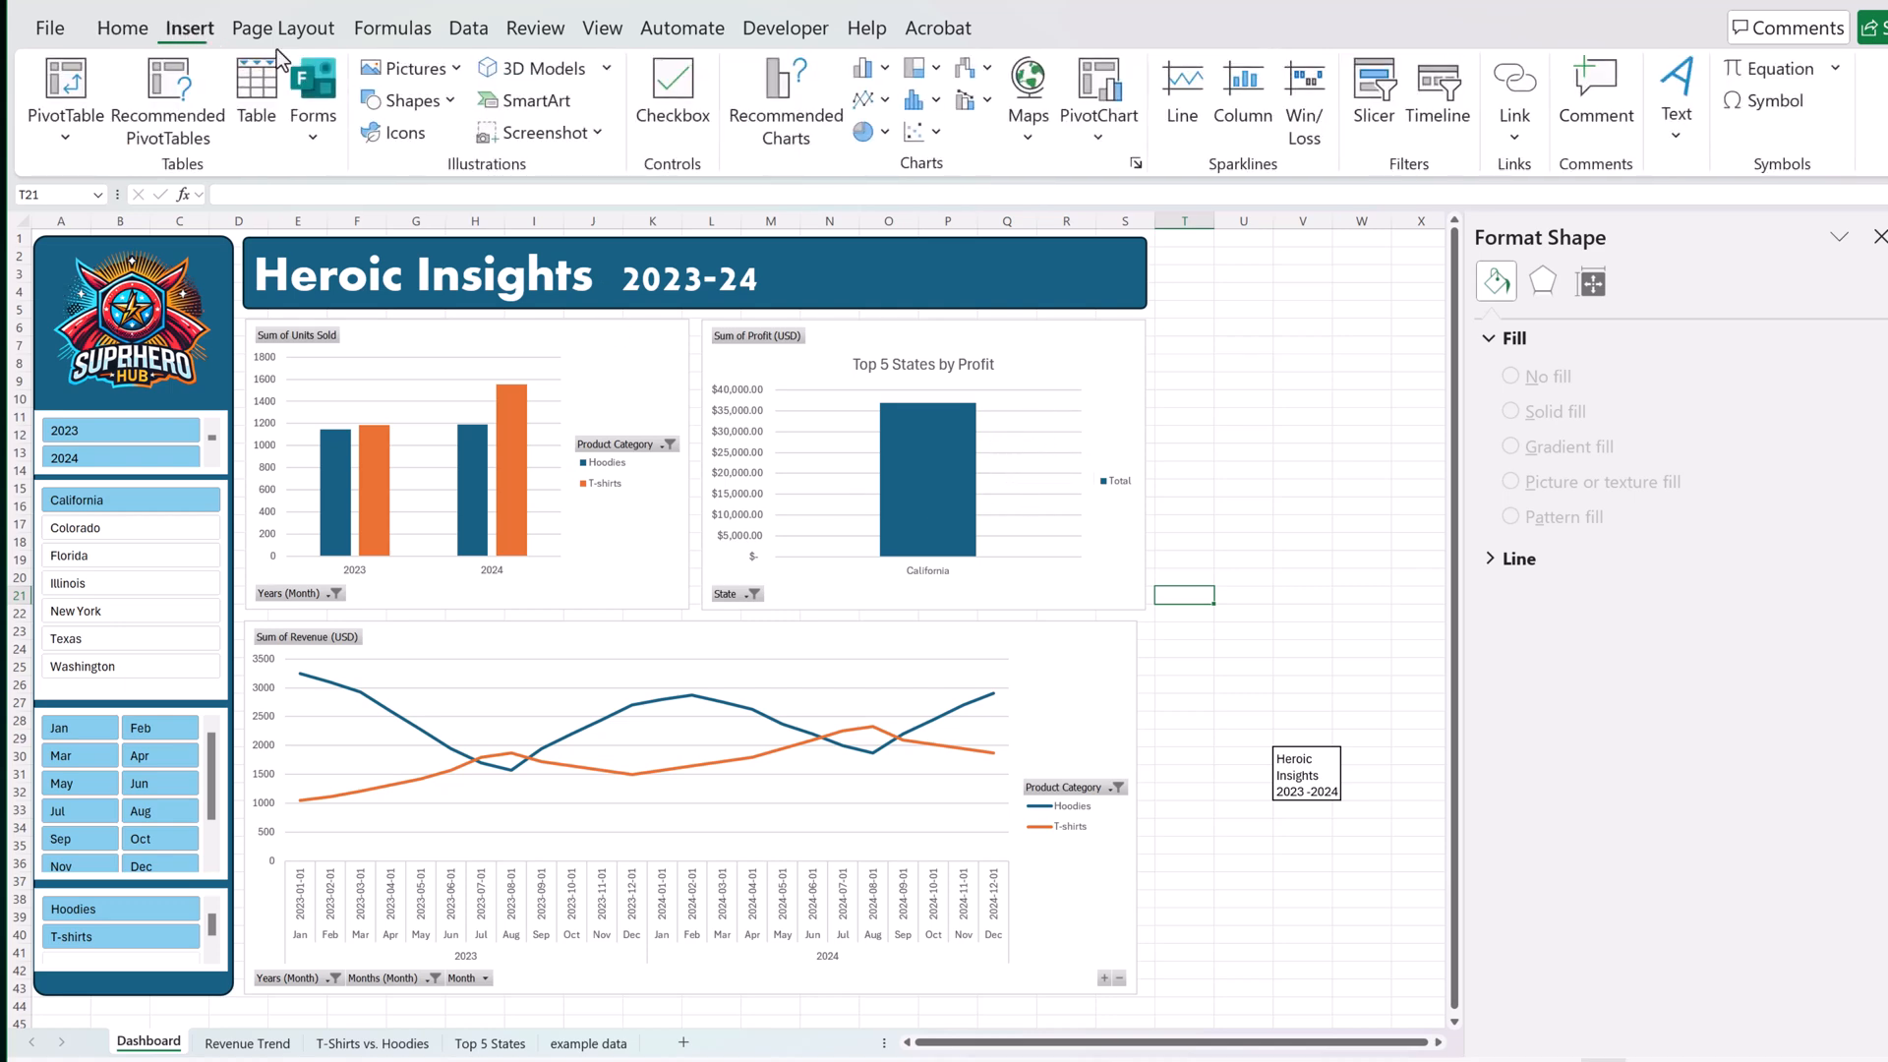
{"action": "left_click", "coordinate": [407, 100]}
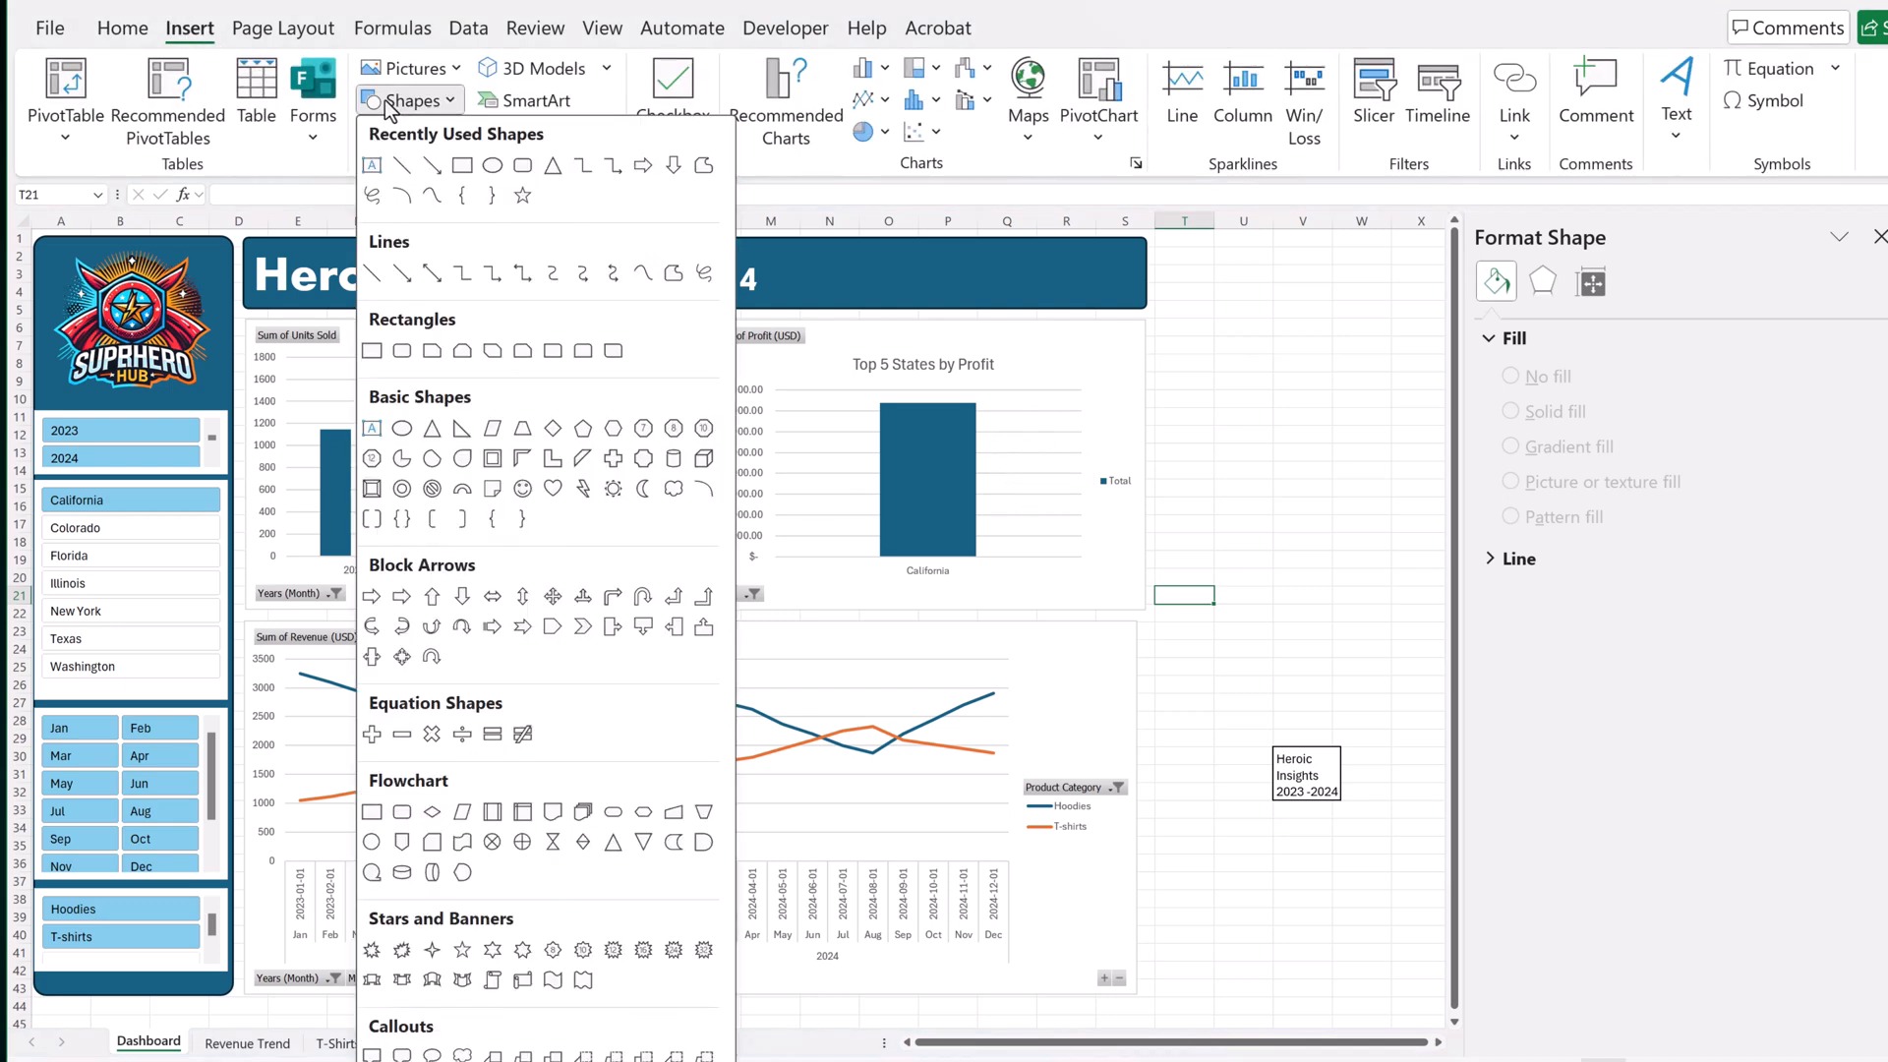
{"action": "left_click", "coordinate": [526, 169]}
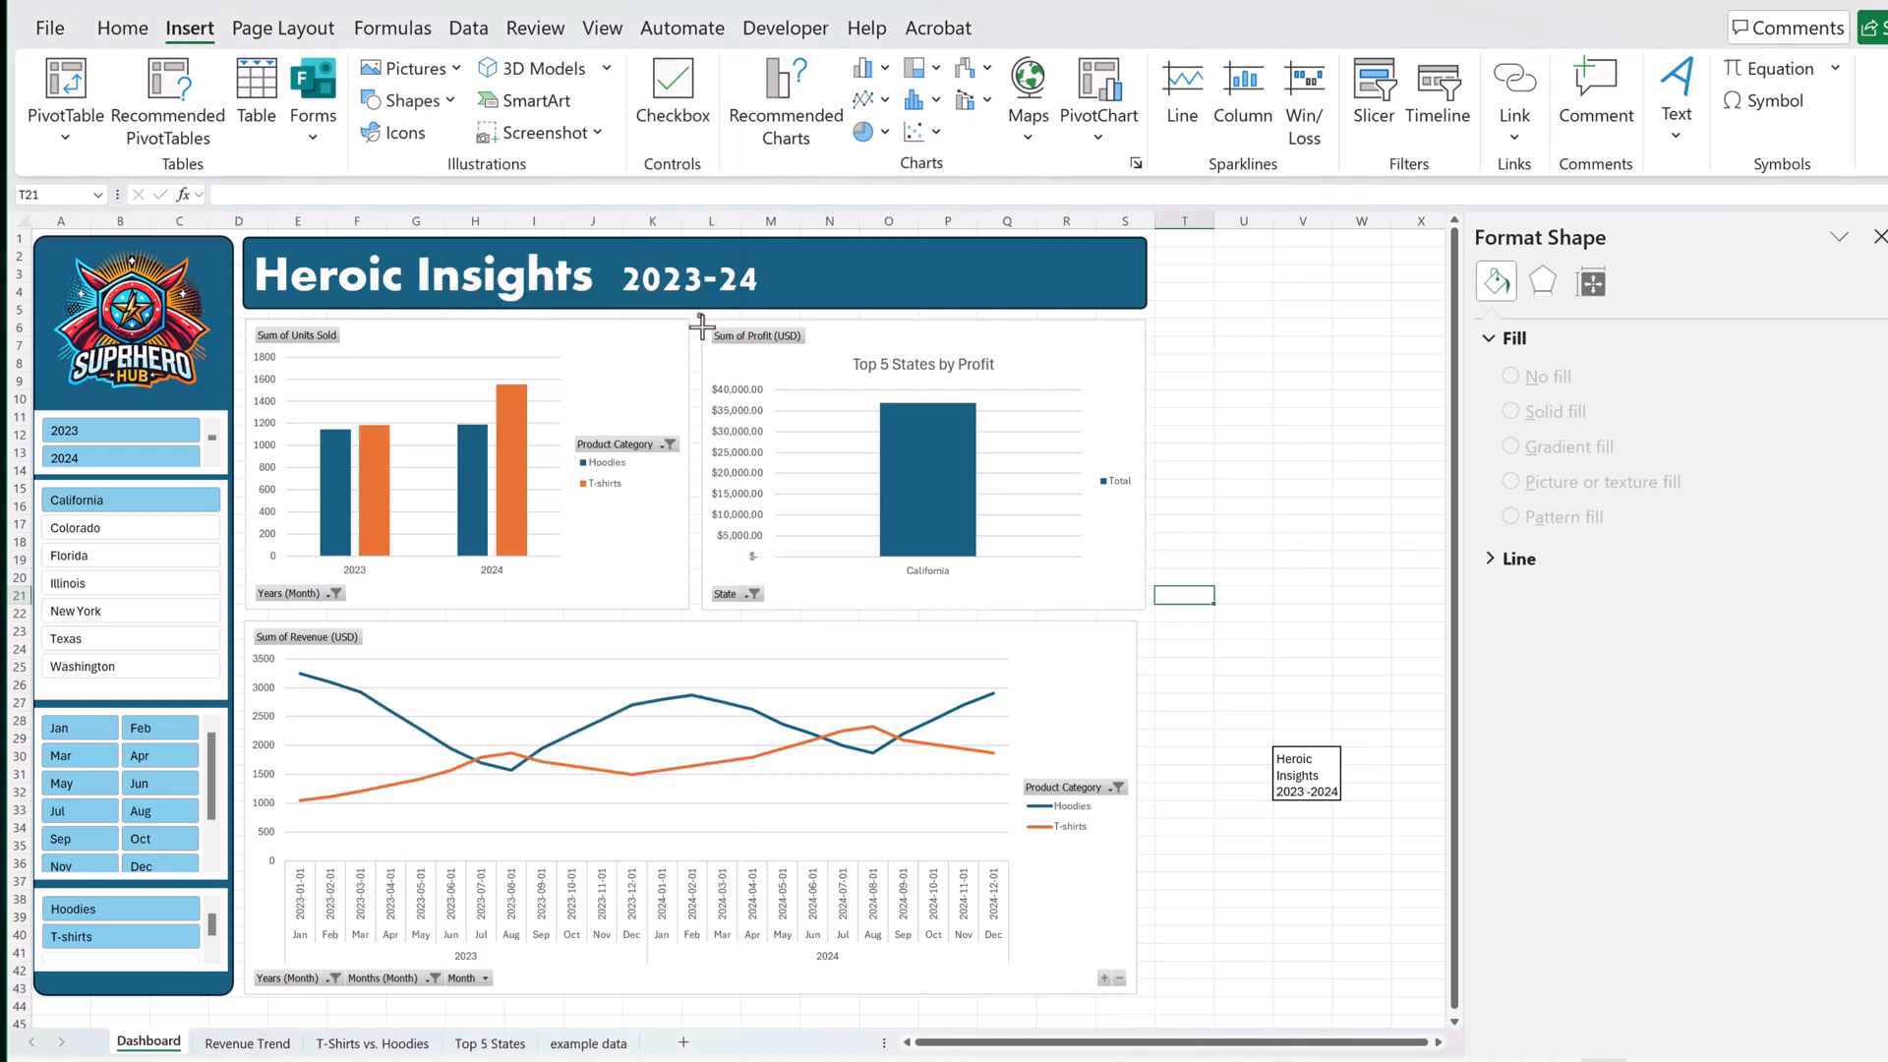
{"action": "left_click_drag", "start_coordinate": [700, 324], "coordinate": [1160, 614]}
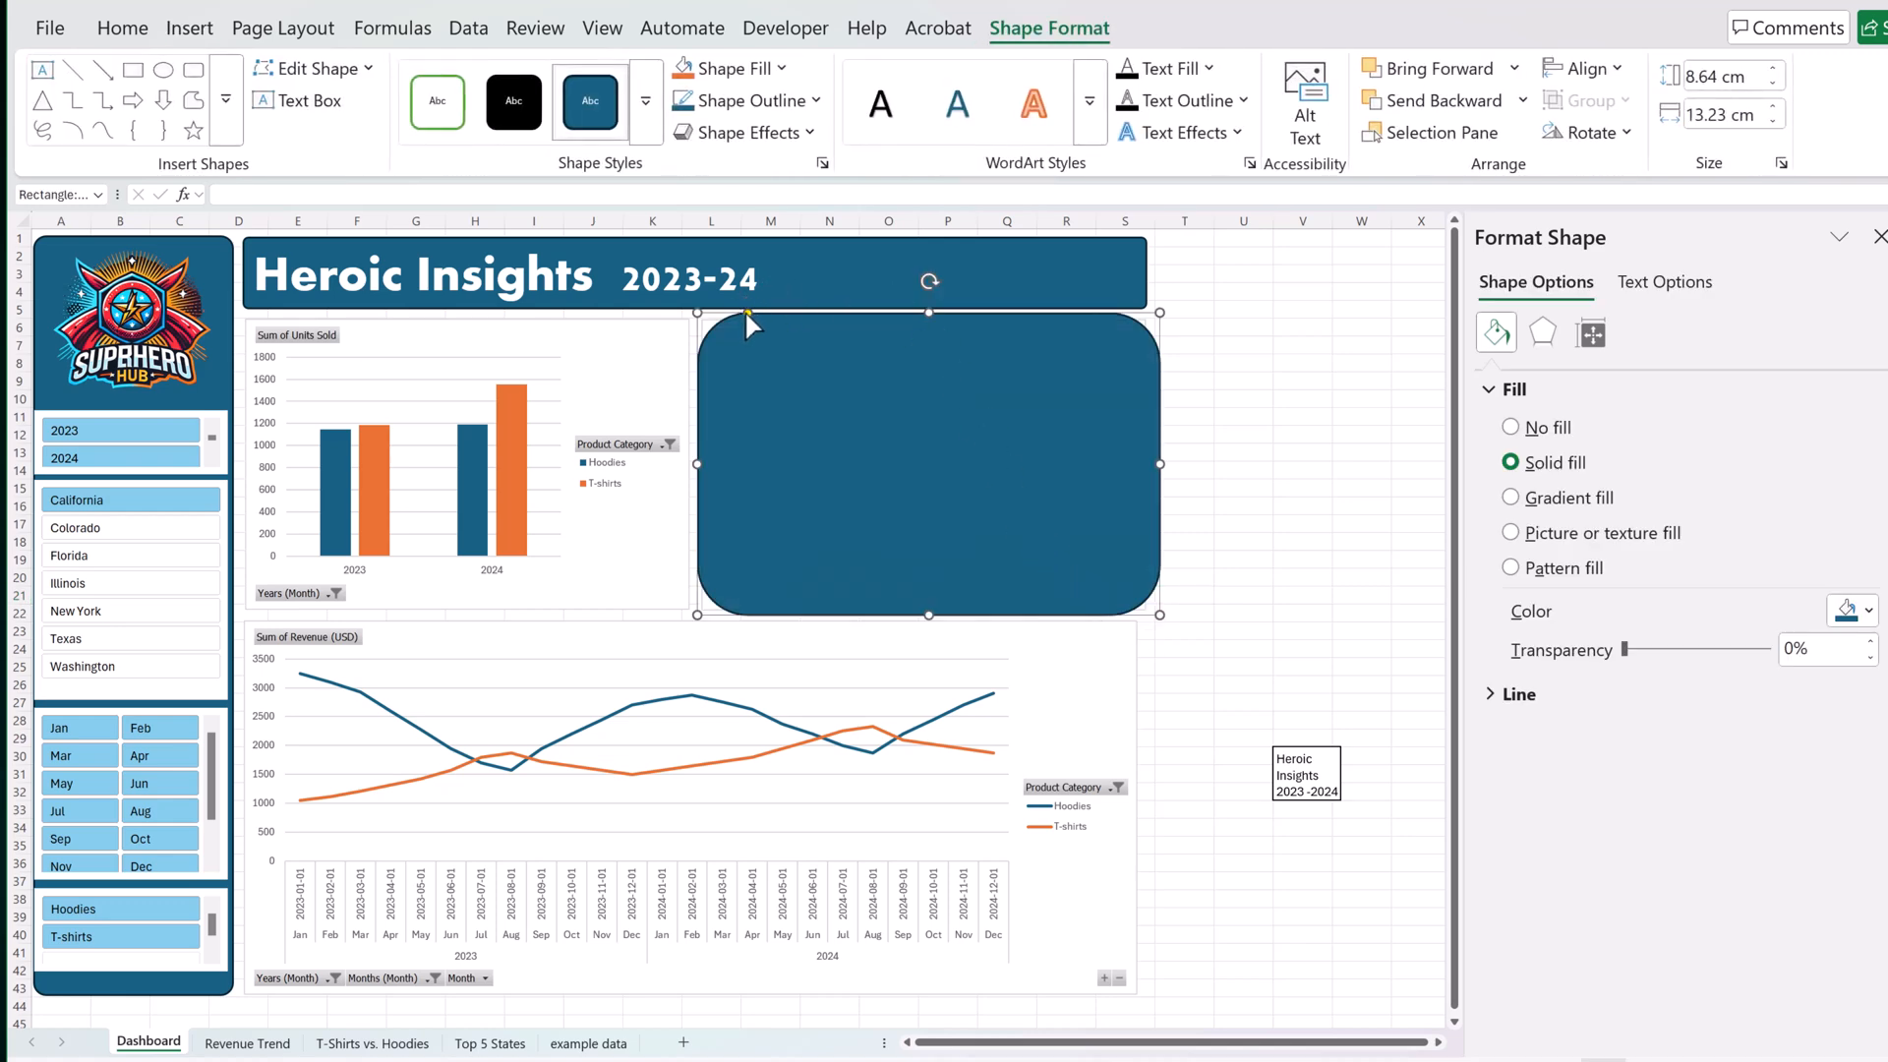
{"action": "left_click_drag", "start_coordinate": [745, 315], "coordinate": [706, 313]}
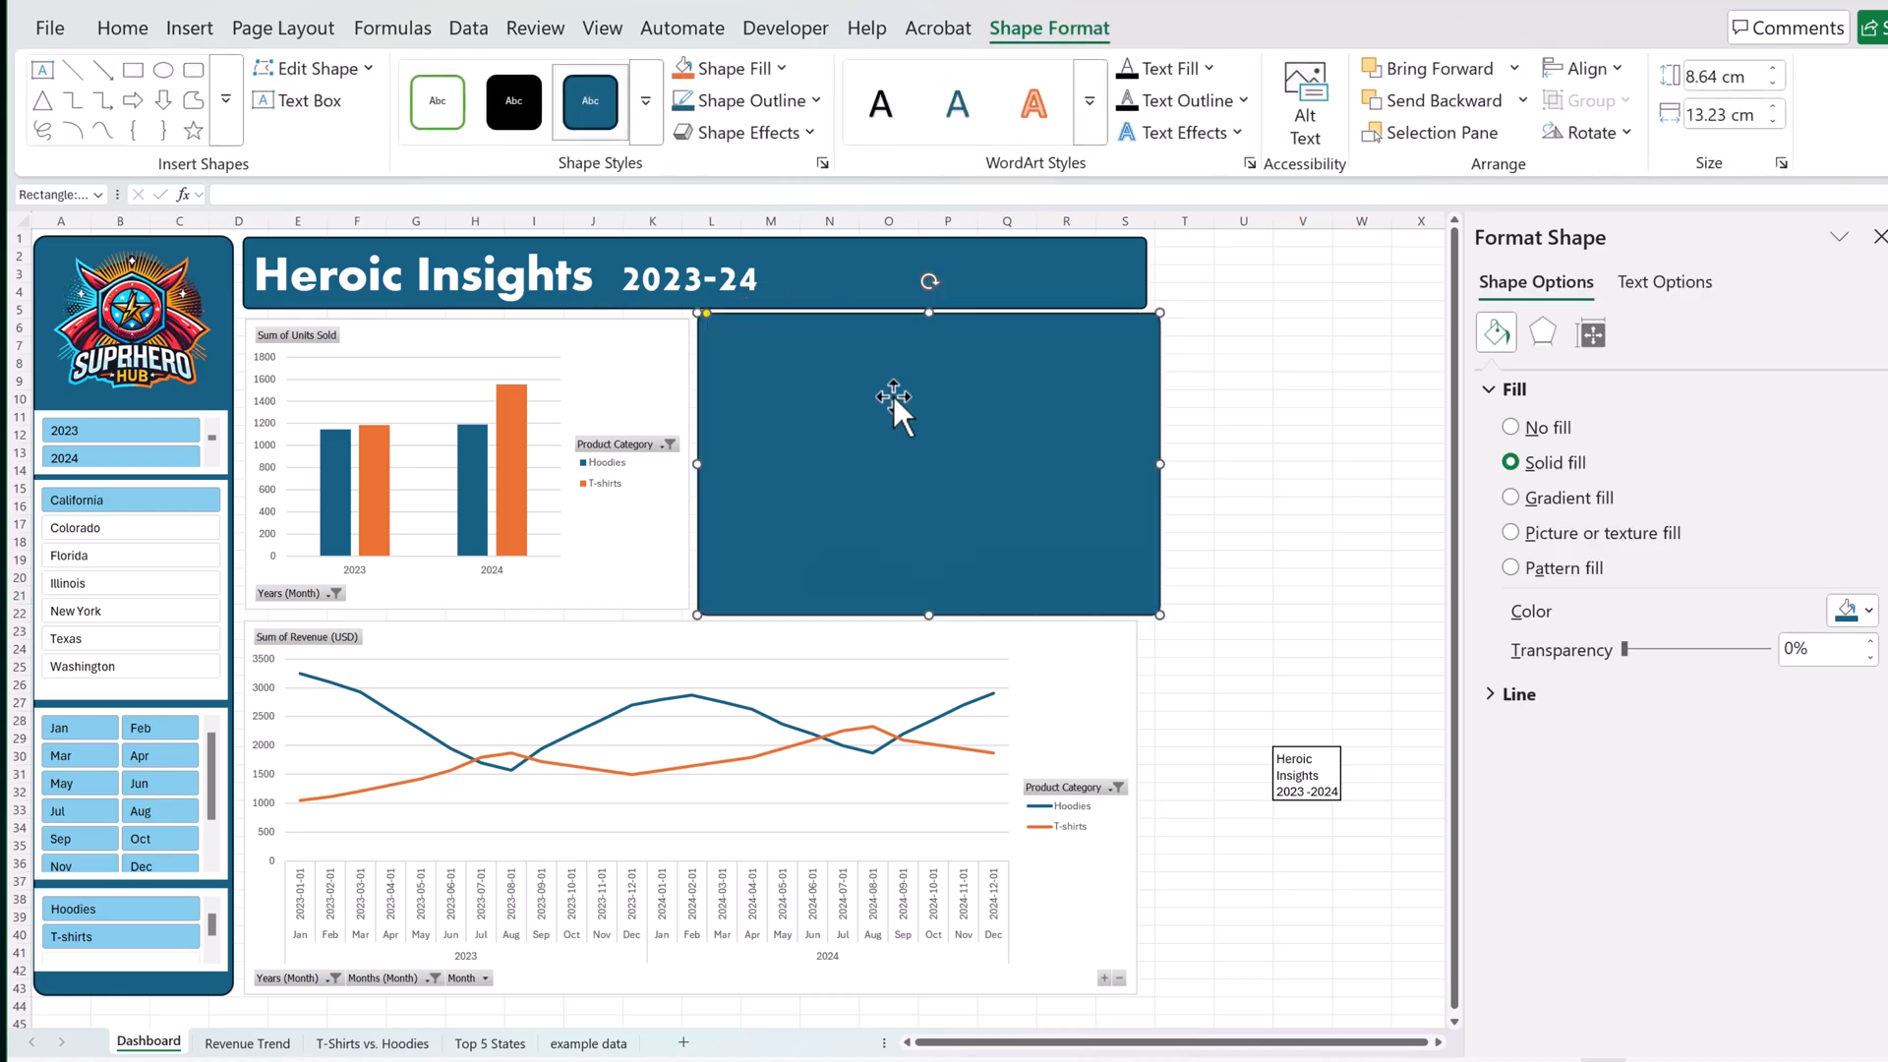
Nudge the new rectangle left to line up with the banner's right end and send it behind the Top 5 States chart.
{"action": "key", "text": "Left"}
{"action": "key", "text": "Left"}
{"action": "key", "text": "Left"}
{"action": "key", "text": "Left"}
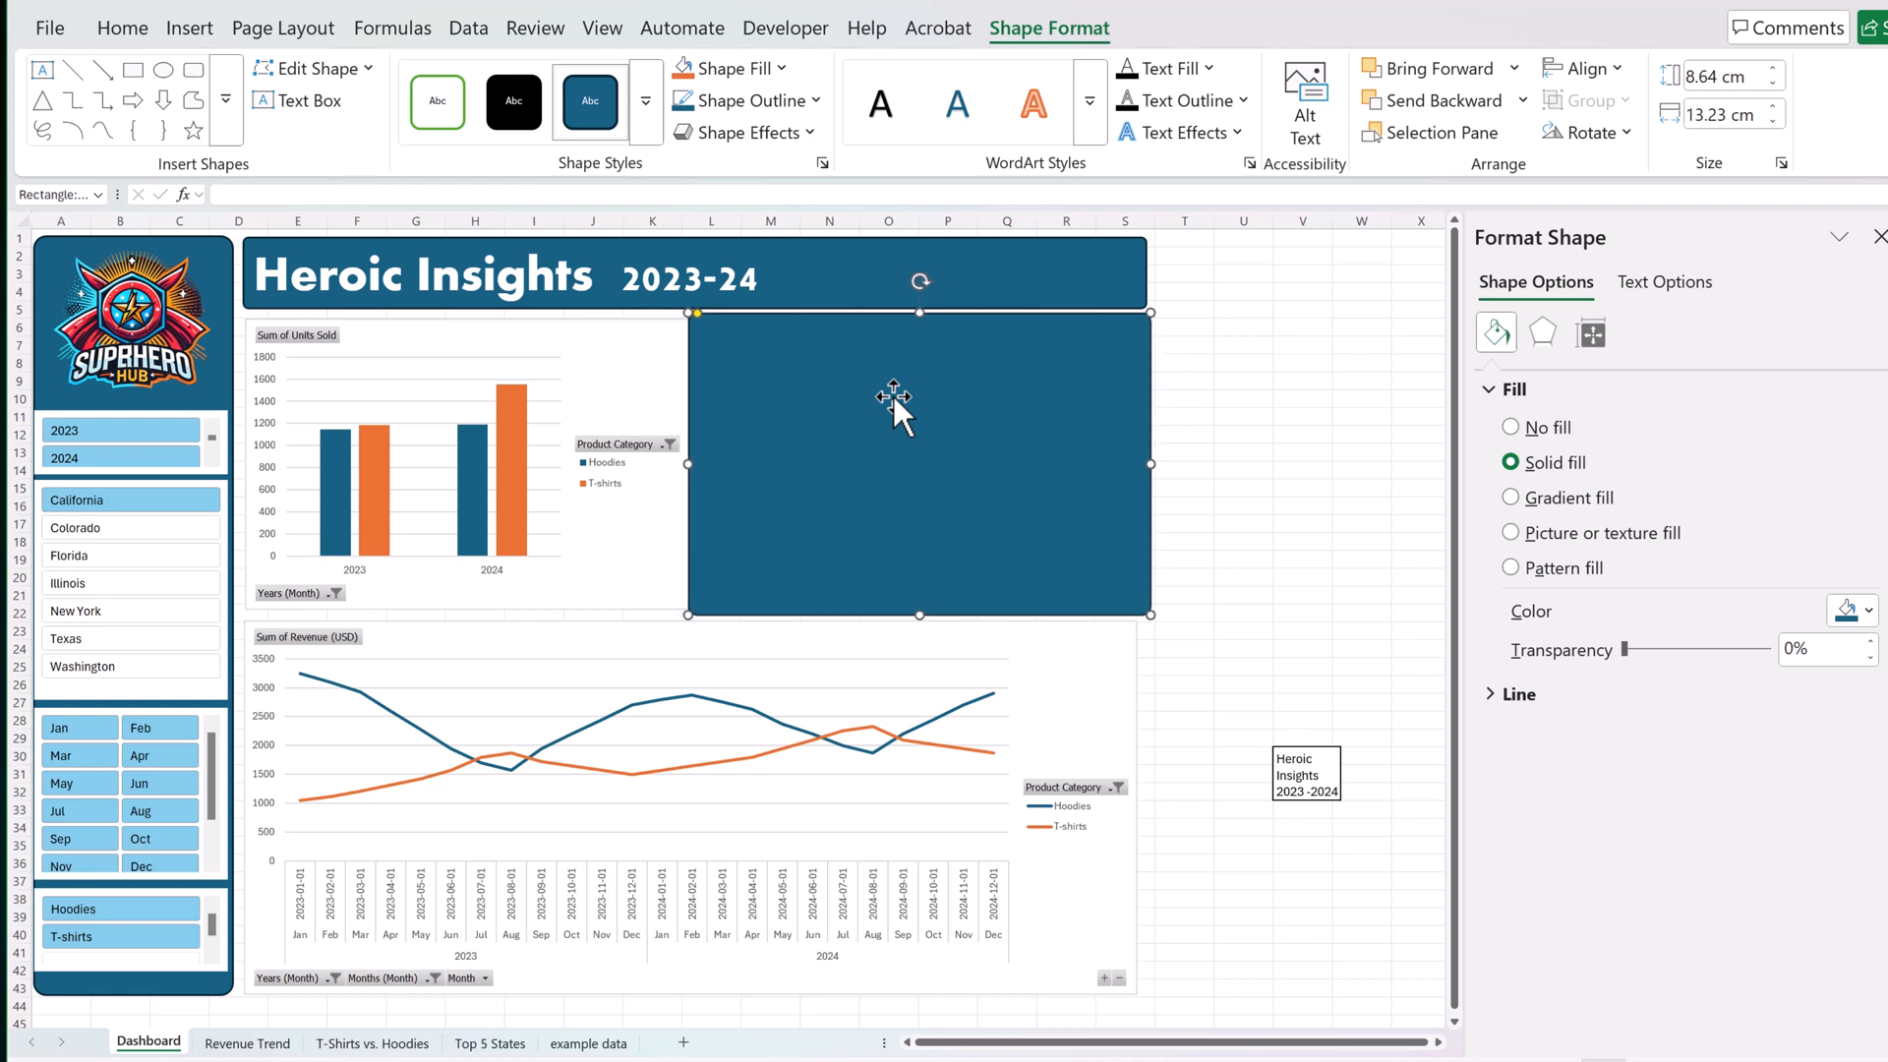
{"action": "key", "text": "Left"}
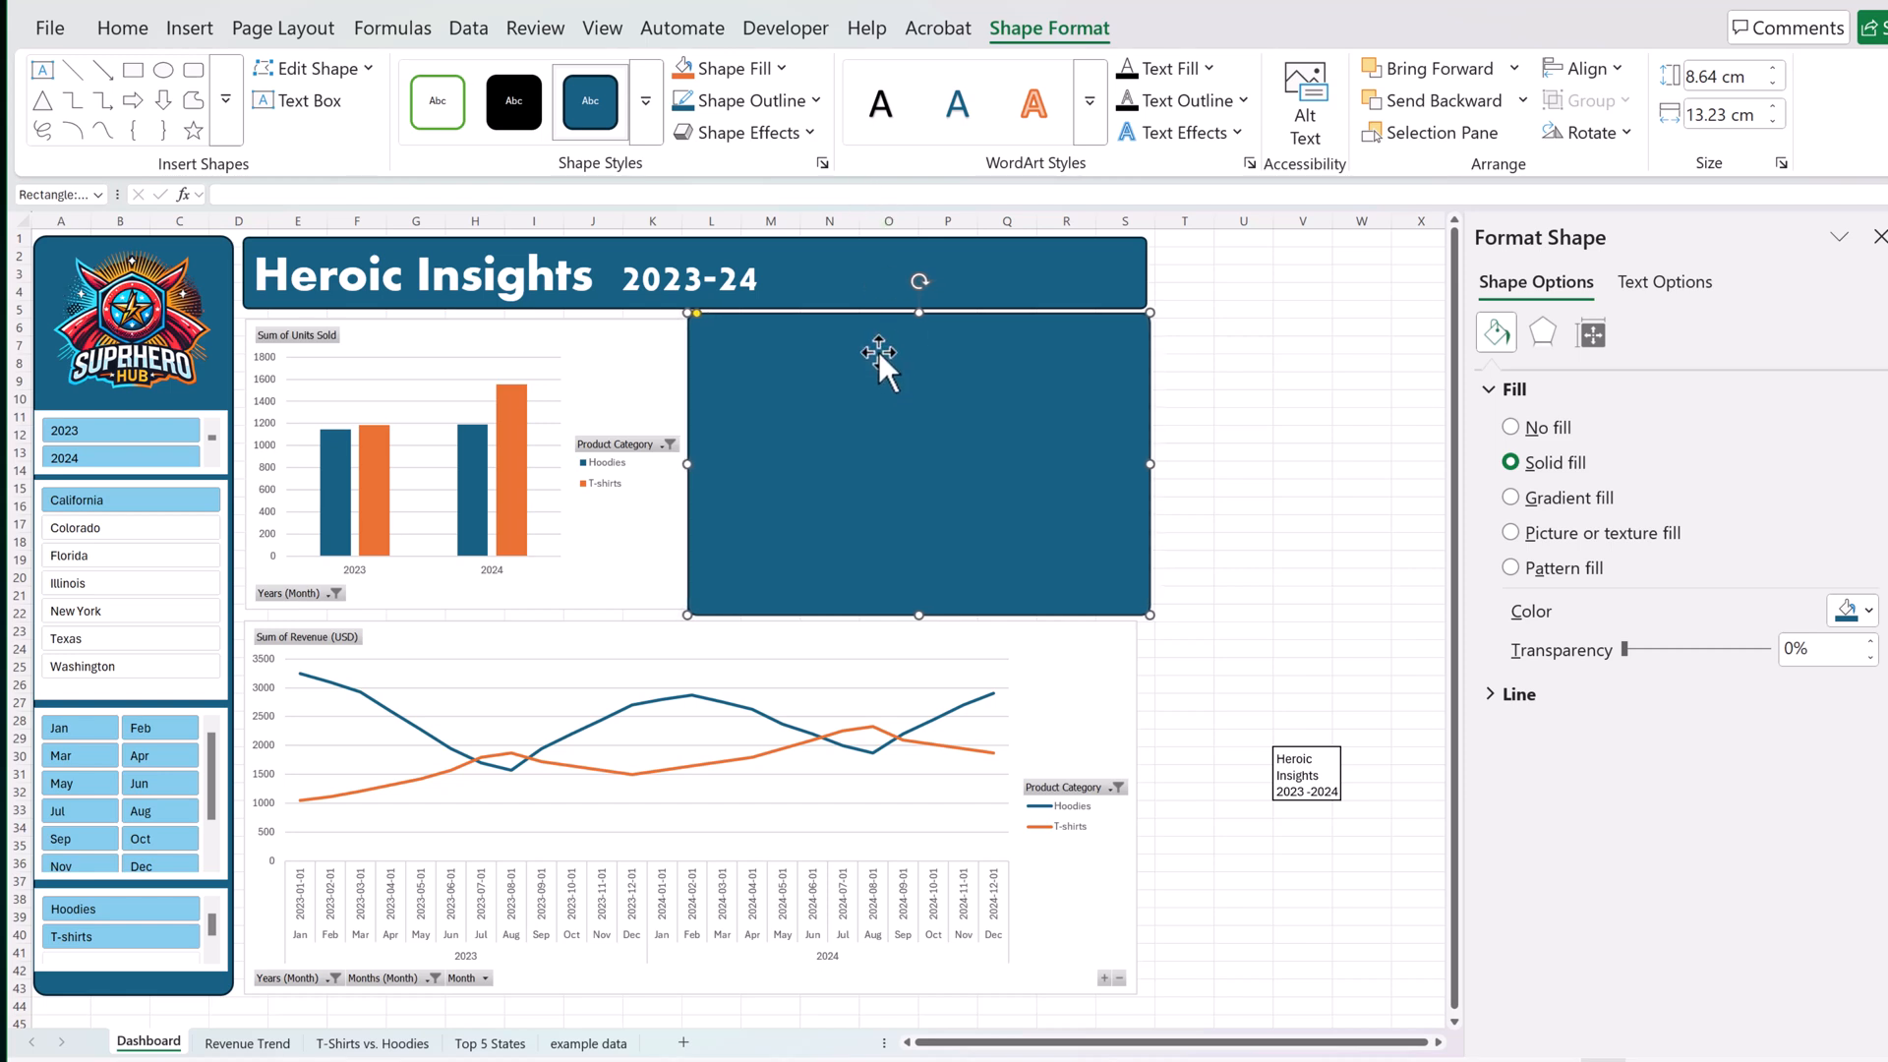
{"action": "right_click", "coordinate": [864, 428]}
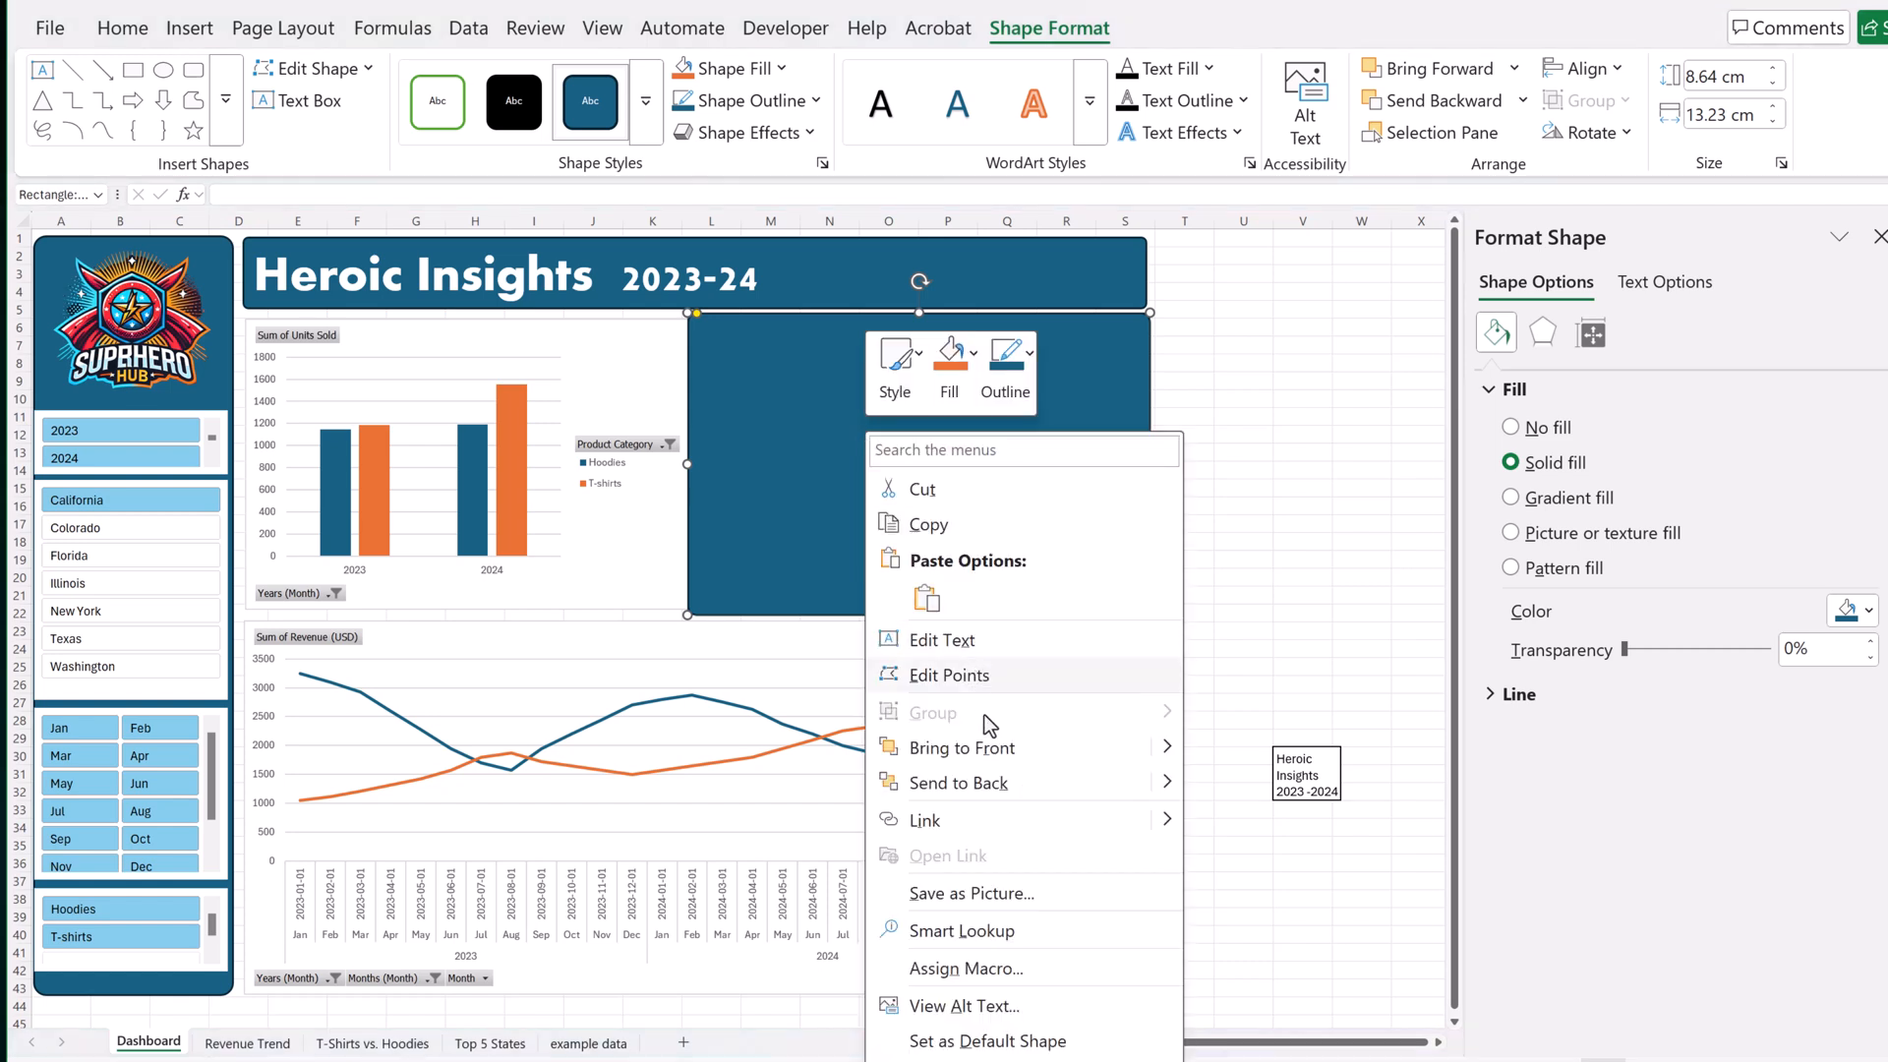
{"action": "left_click", "coordinate": [1007, 782]}
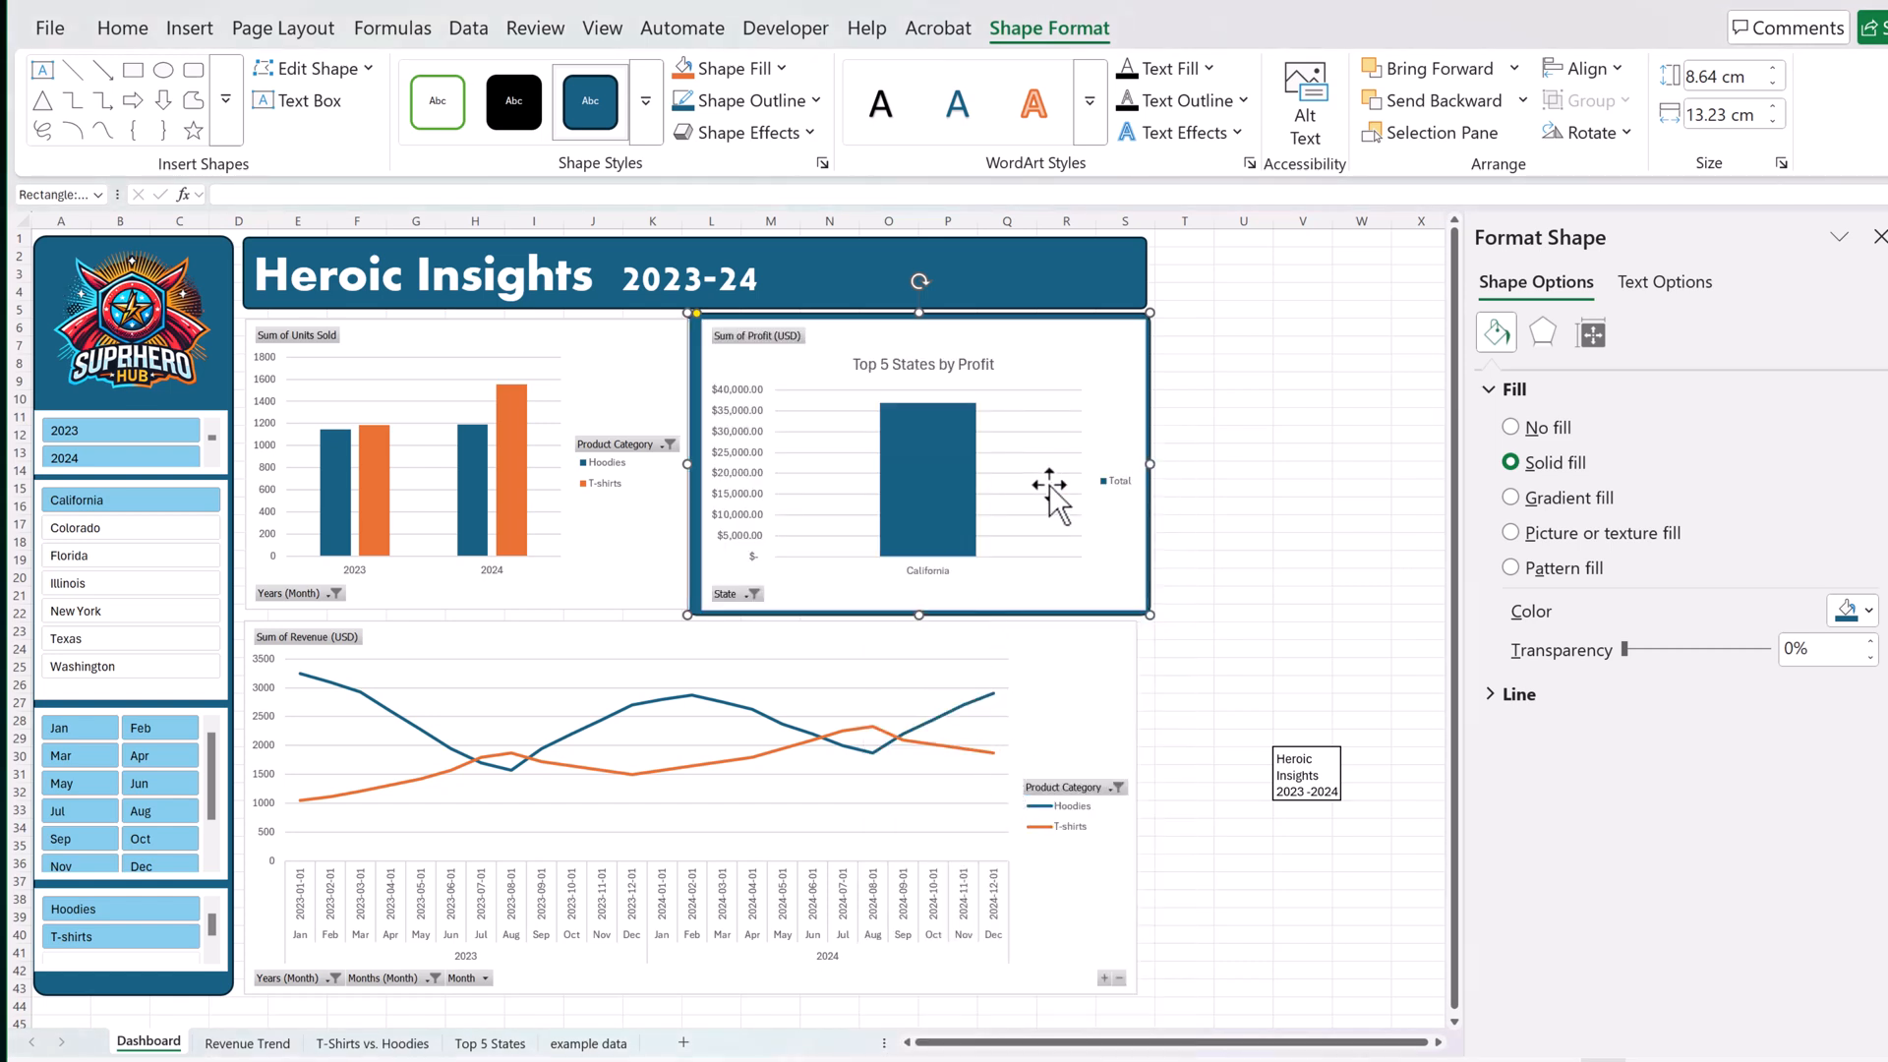
Nudge the Top 5 States chart slightly left to centre it on its backing rectangle.
{"action": "left_click", "coordinate": [1048, 484]}
{"action": "left_click", "coordinate": [904, 341]}
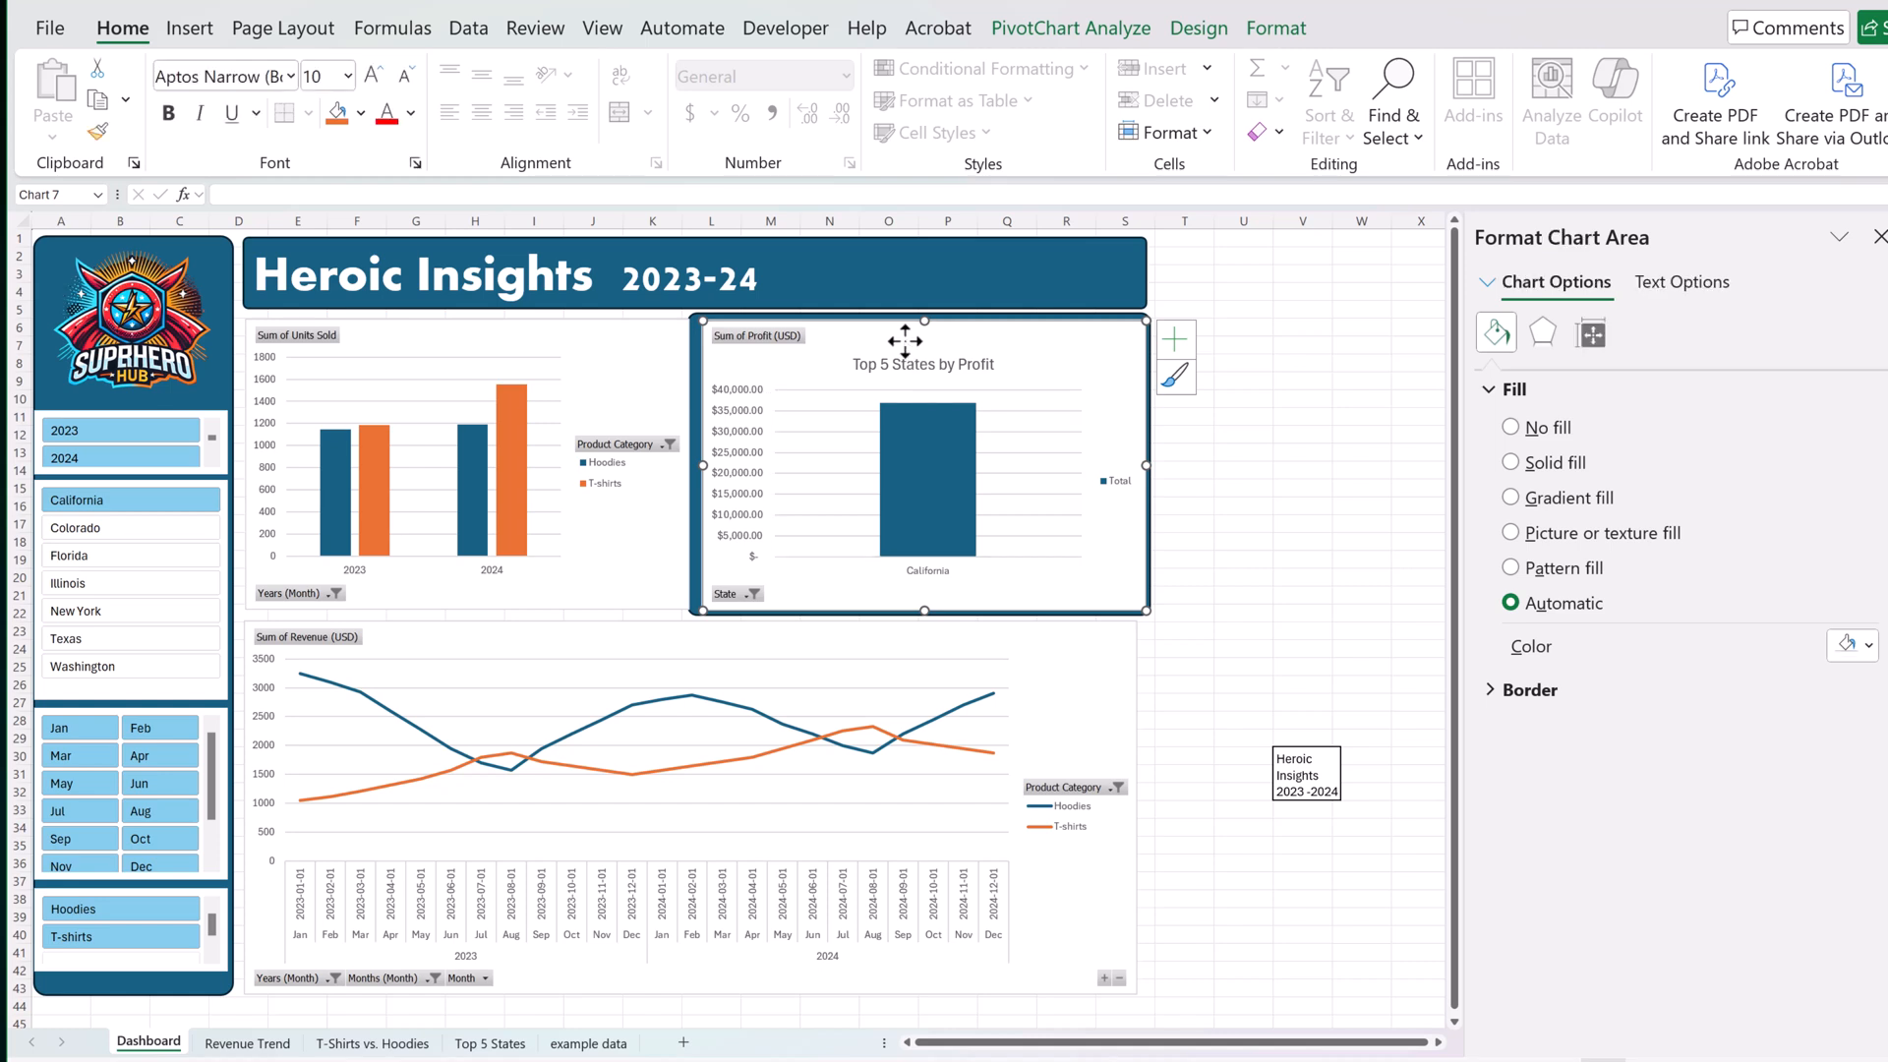
{"action": "key", "text": "Left"}
{"action": "key", "text": "Left"}
{"action": "key", "text": "Left"}
{"action": "key", "text": "Left"}
{"action": "key", "text": "Left"}
{"action": "key", "text": "Left"}
{"action": "key", "text": "Left"}
{"action": "key", "text": "Left"}
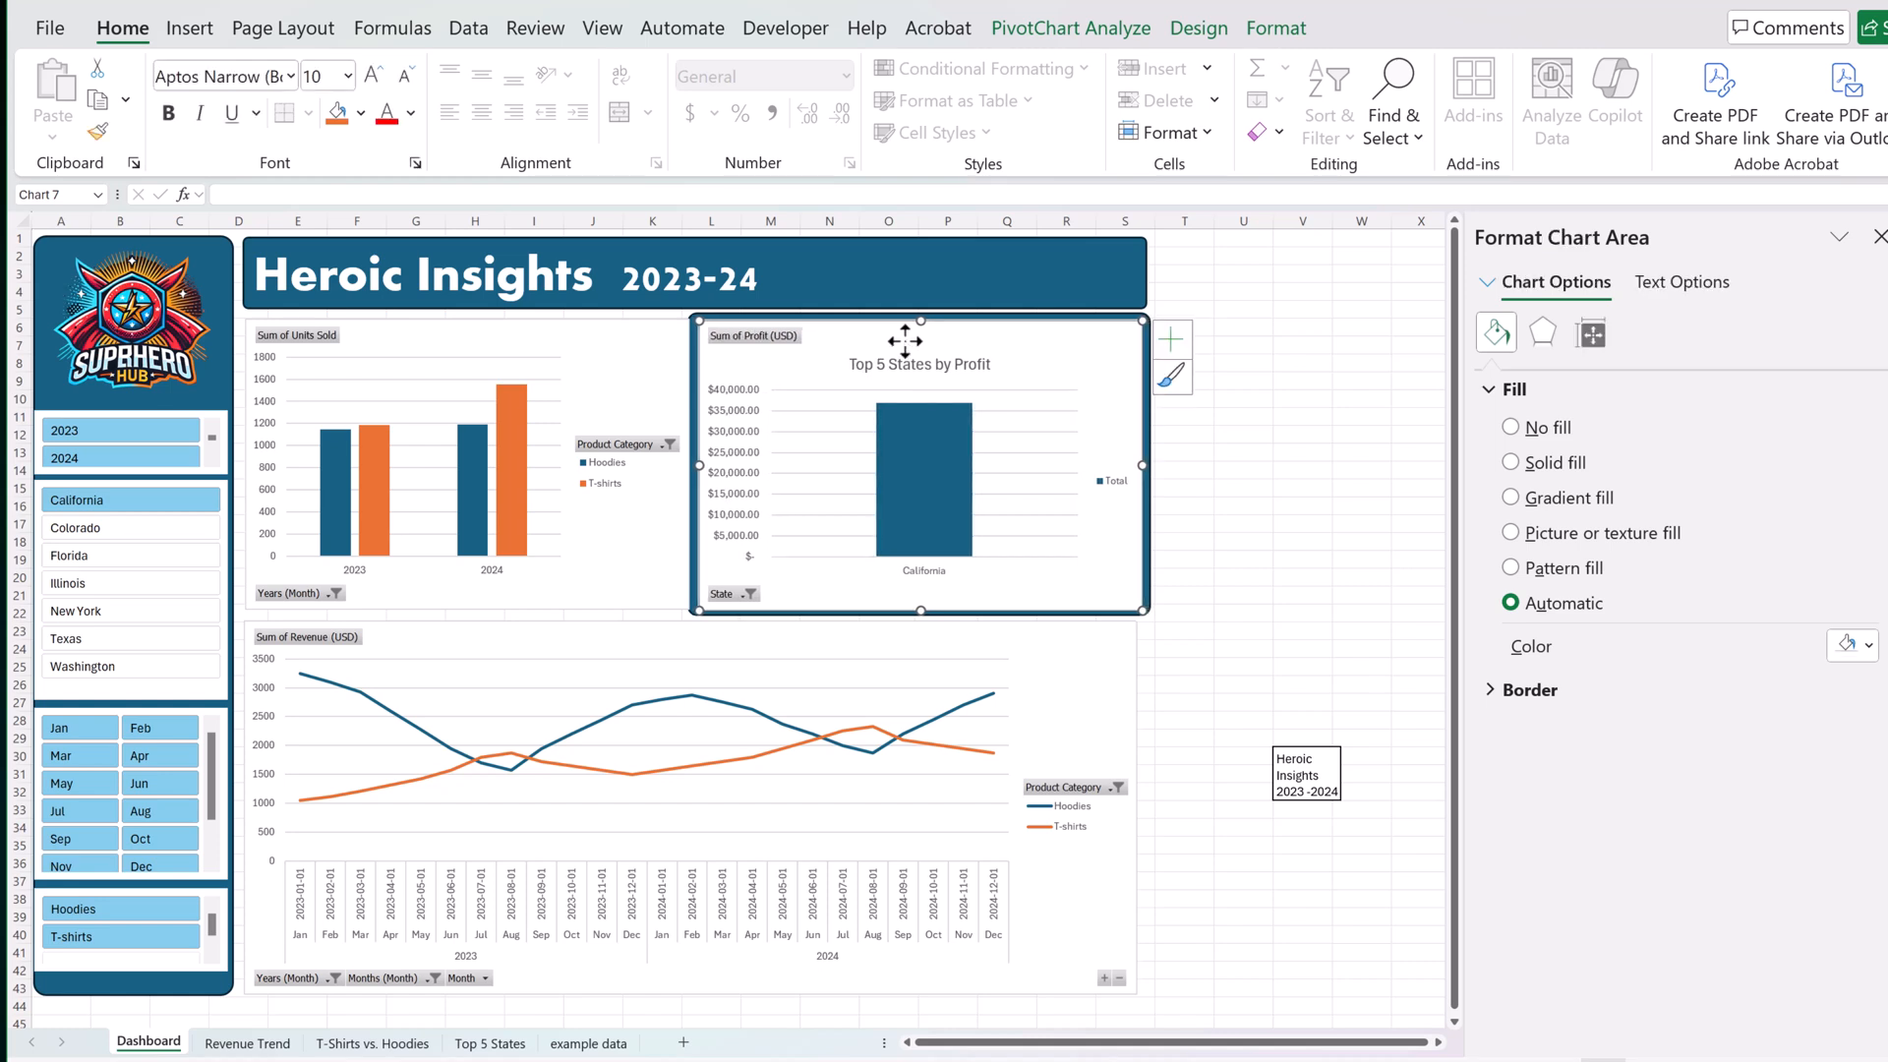
{"action": "left_click", "coordinate": [1309, 473]}
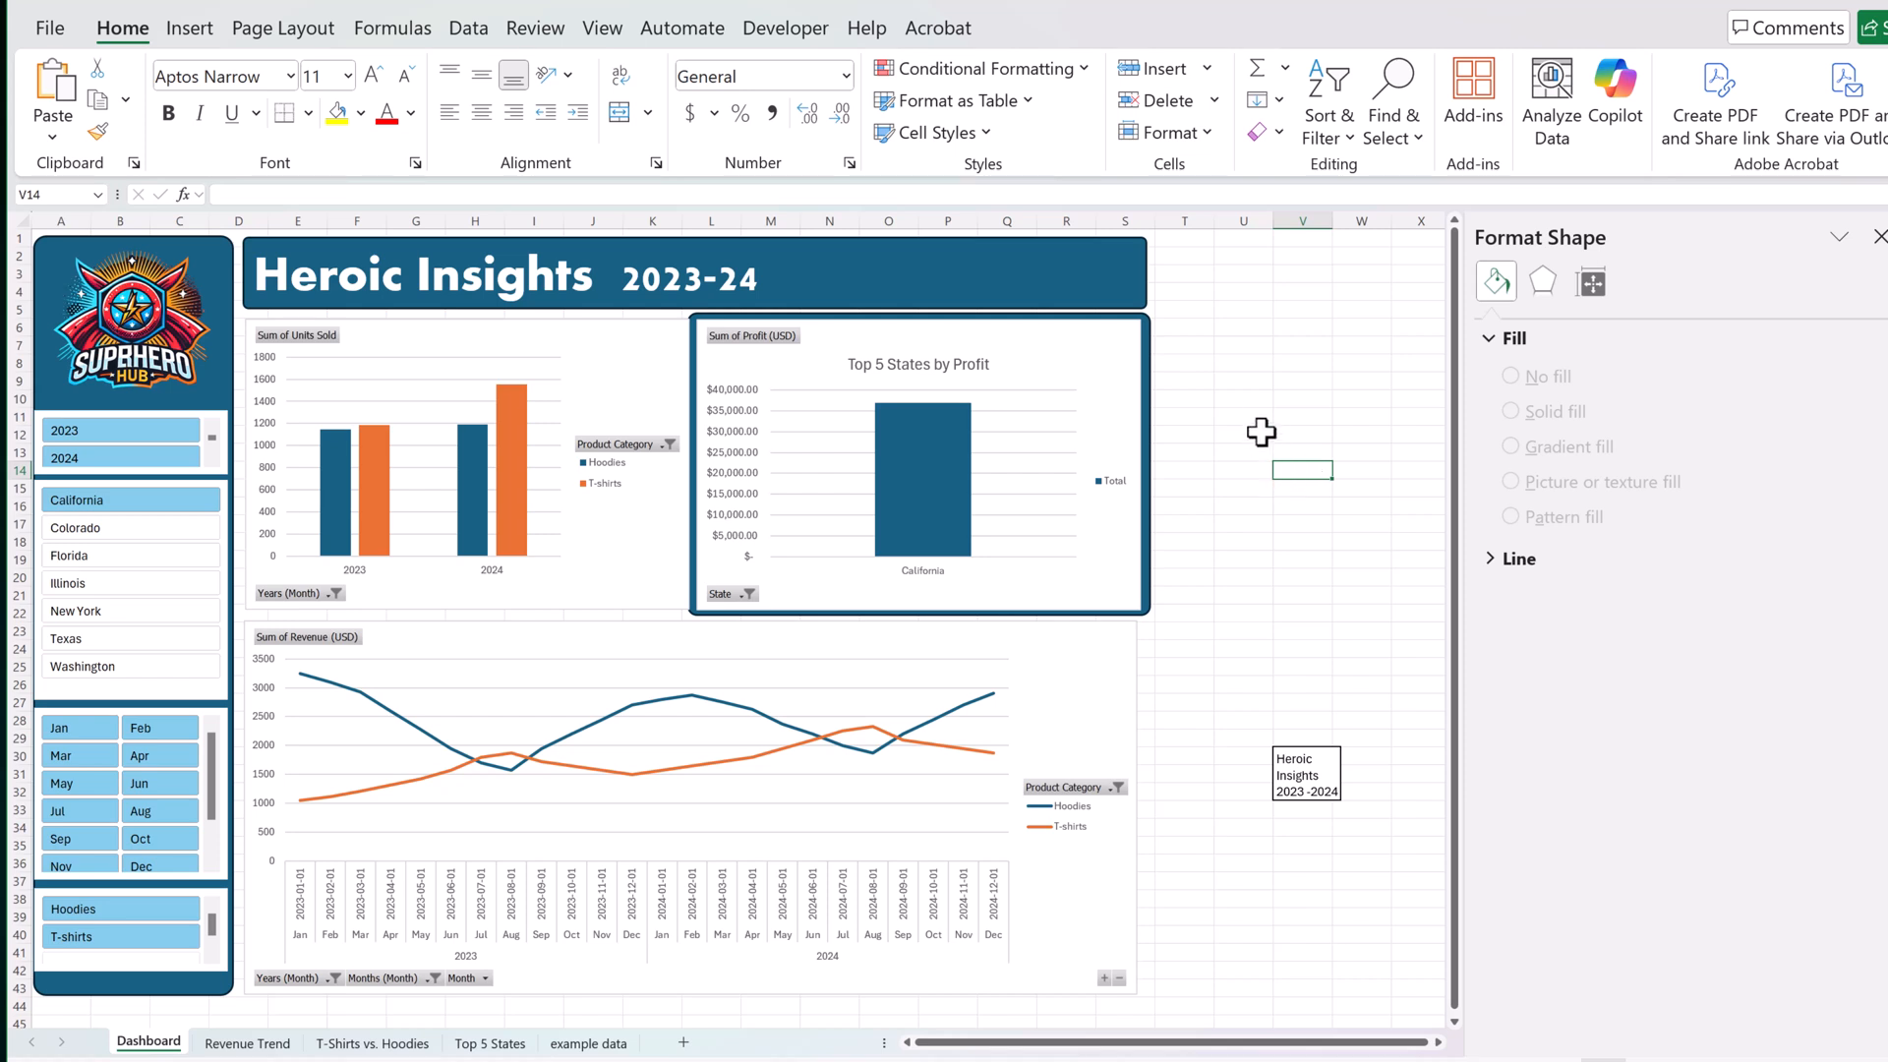
Hide the gridlines on the Dashboard sheet.
{"action": "left_click", "coordinate": [1254, 396]}
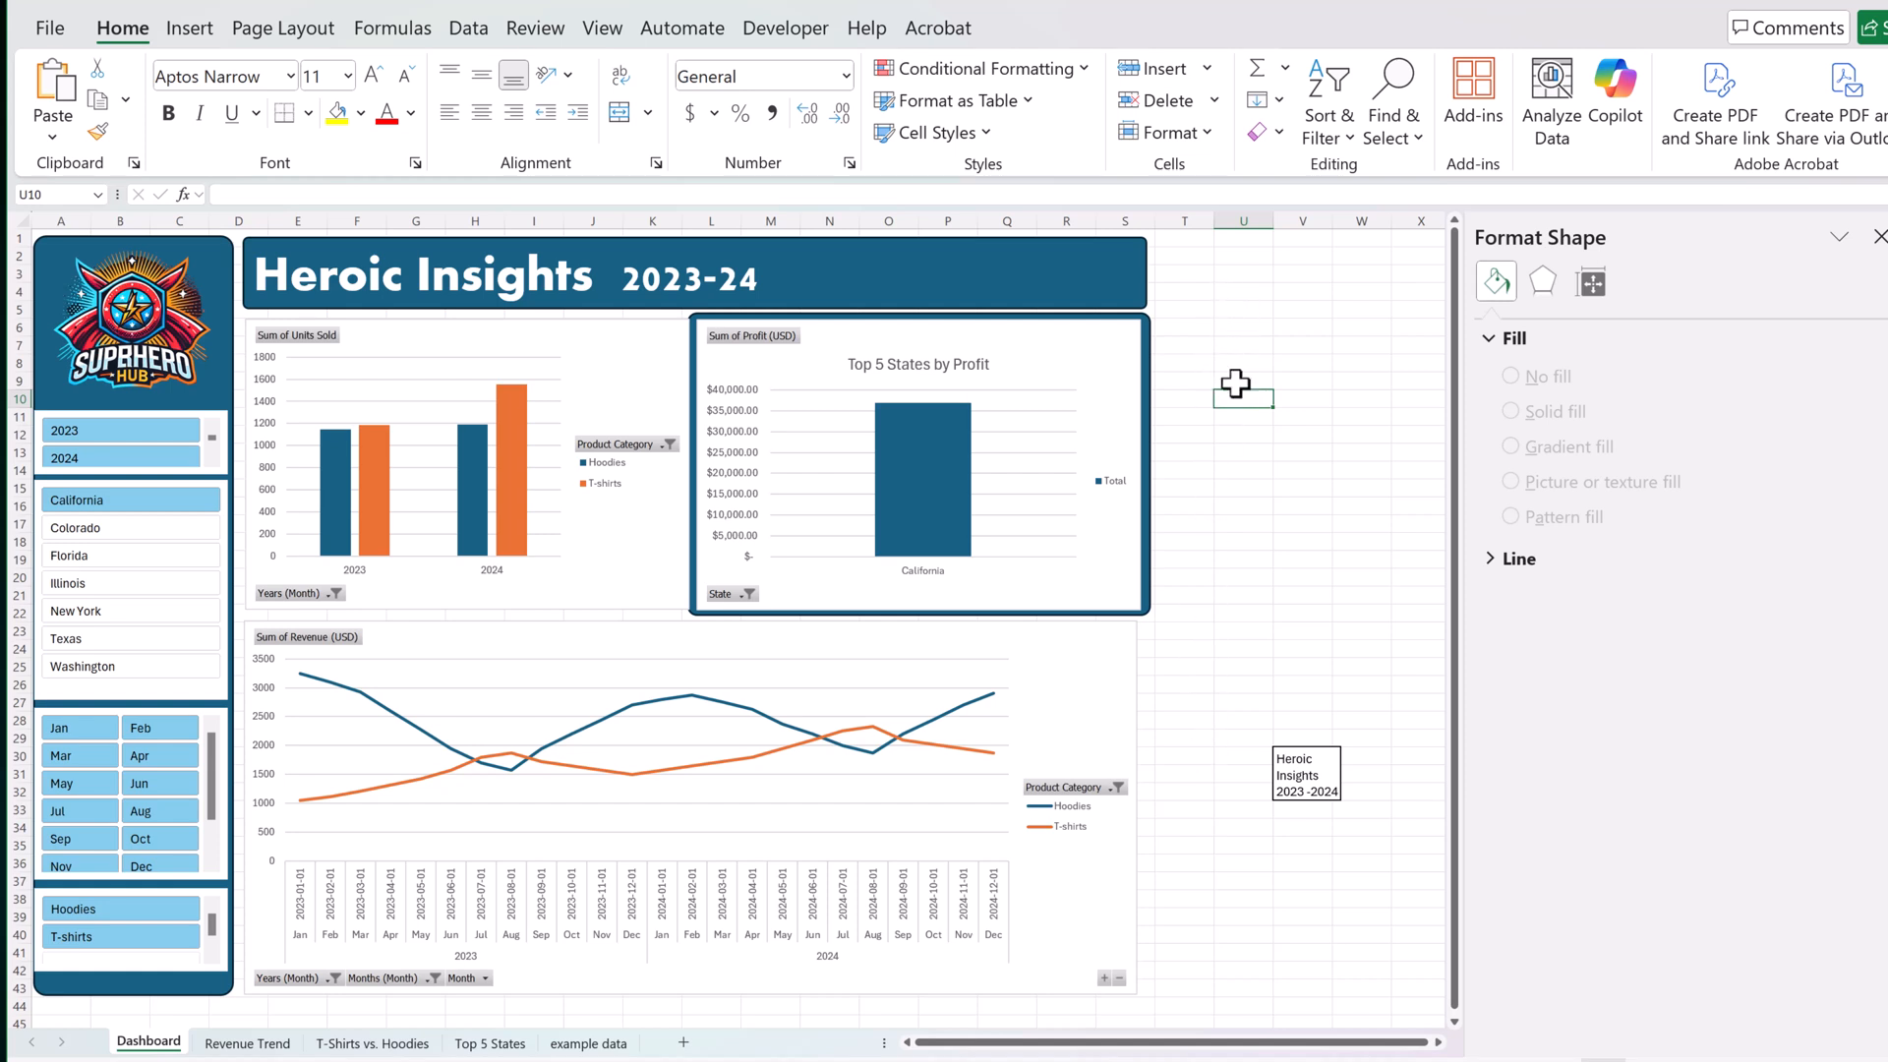
{"action": "left_click", "coordinate": [604, 30]}
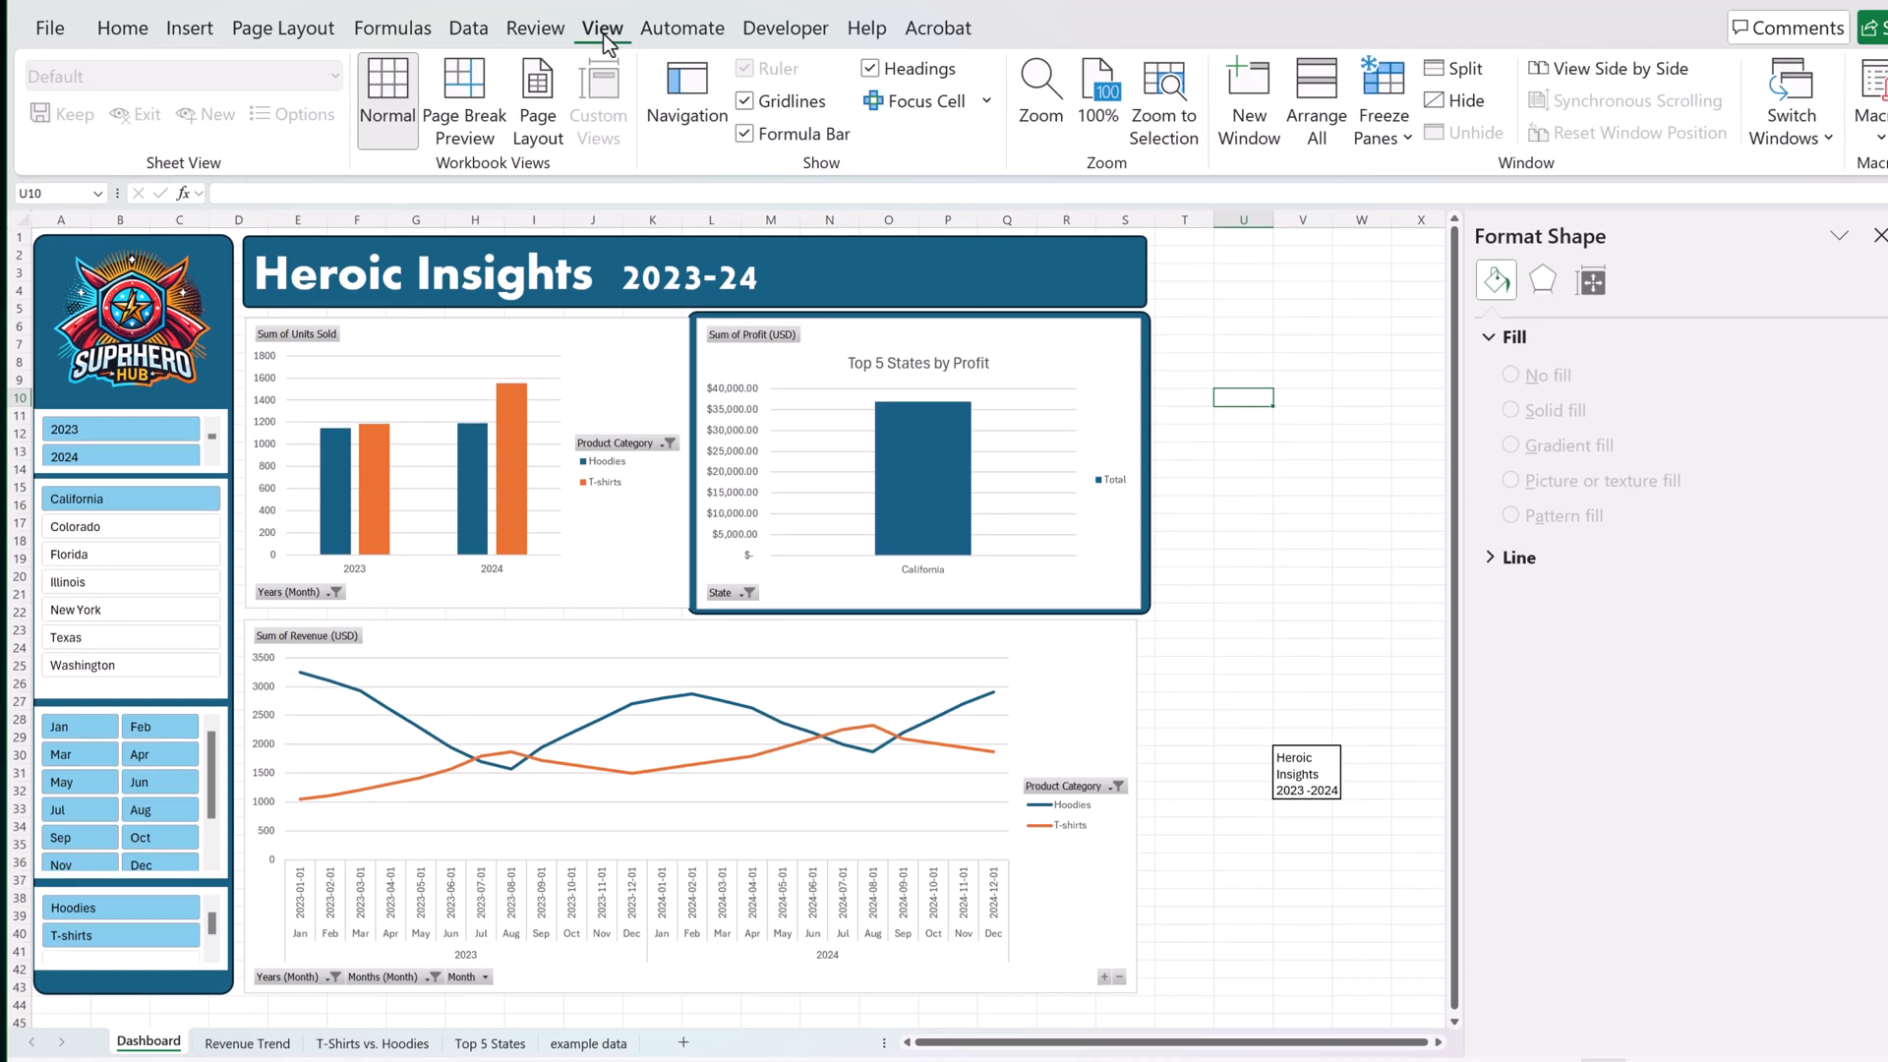
{"action": "left_click", "coordinate": [745, 101]}
Stretch the backing rectangle left behind the Units Sold chart so that it spans both upper charts, ending level with the banner.
{"action": "left_click", "coordinate": [1148, 513]}
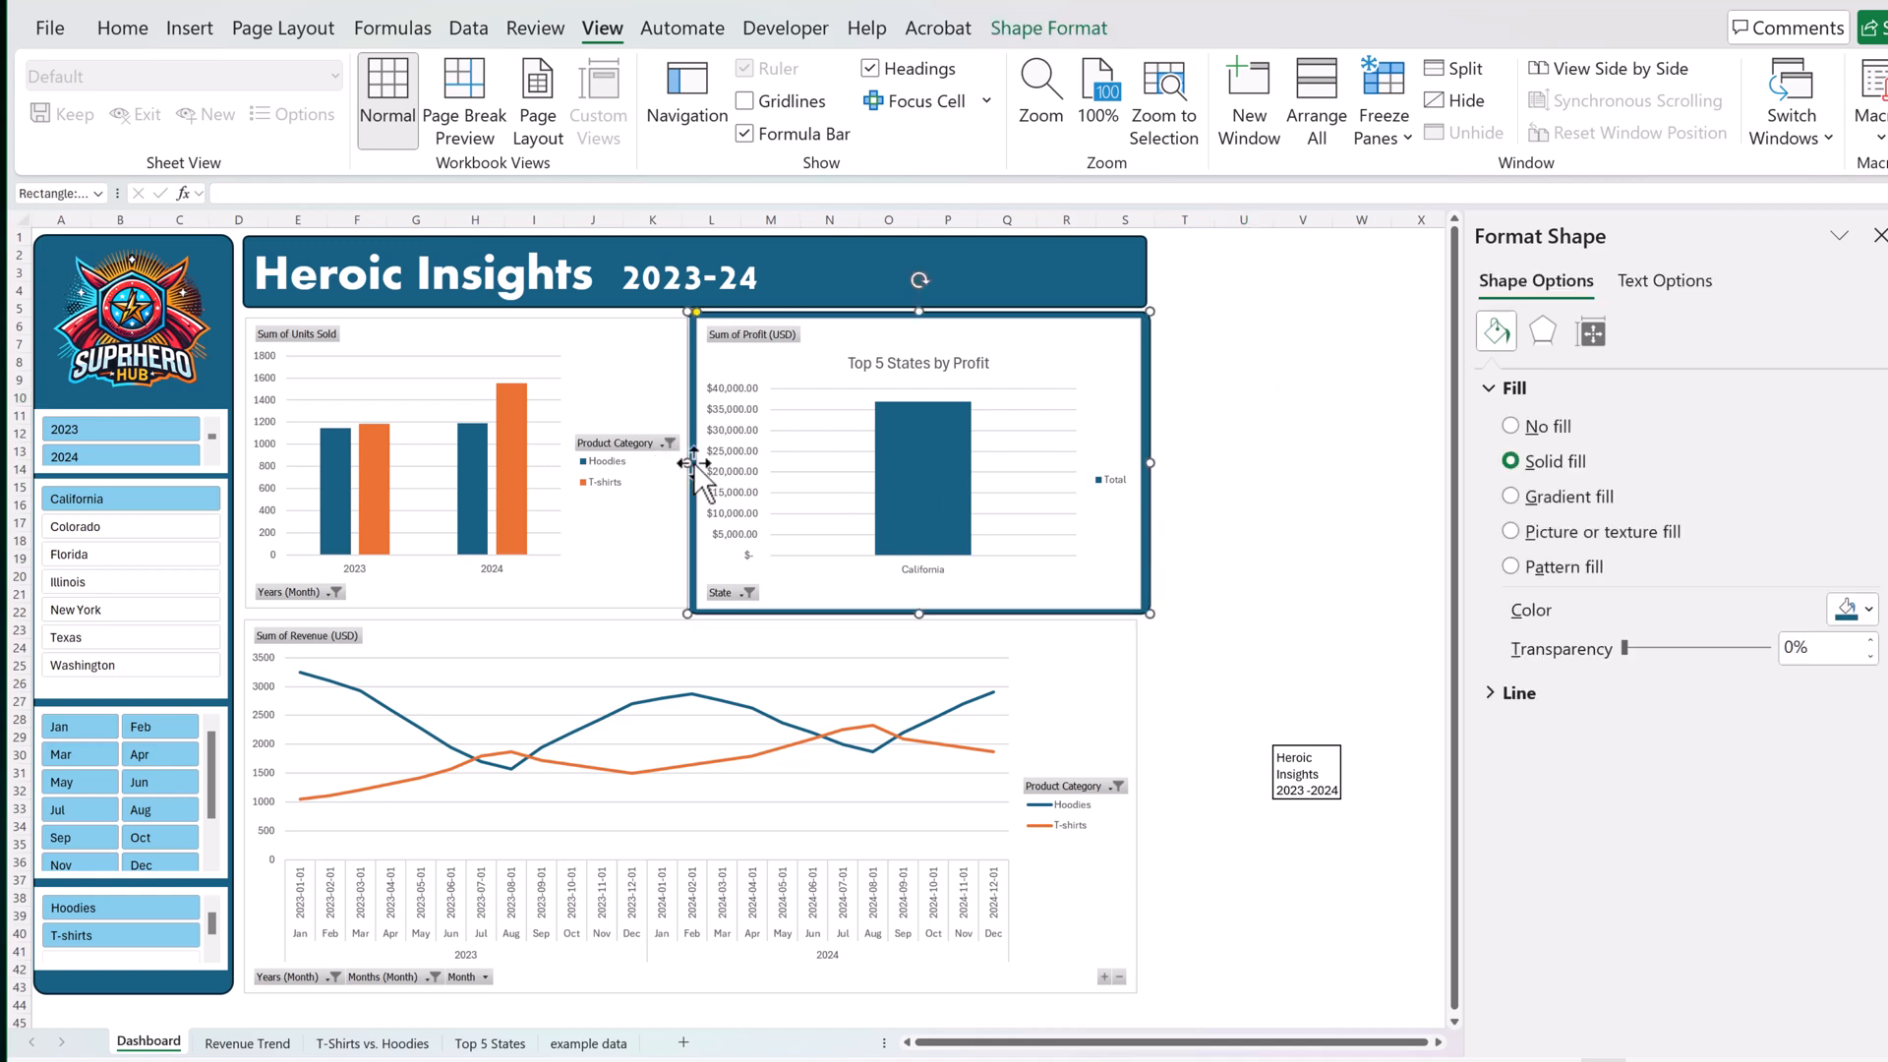
{"action": "left_click_drag", "start_coordinate": [692, 462], "coordinate": [240, 433]}
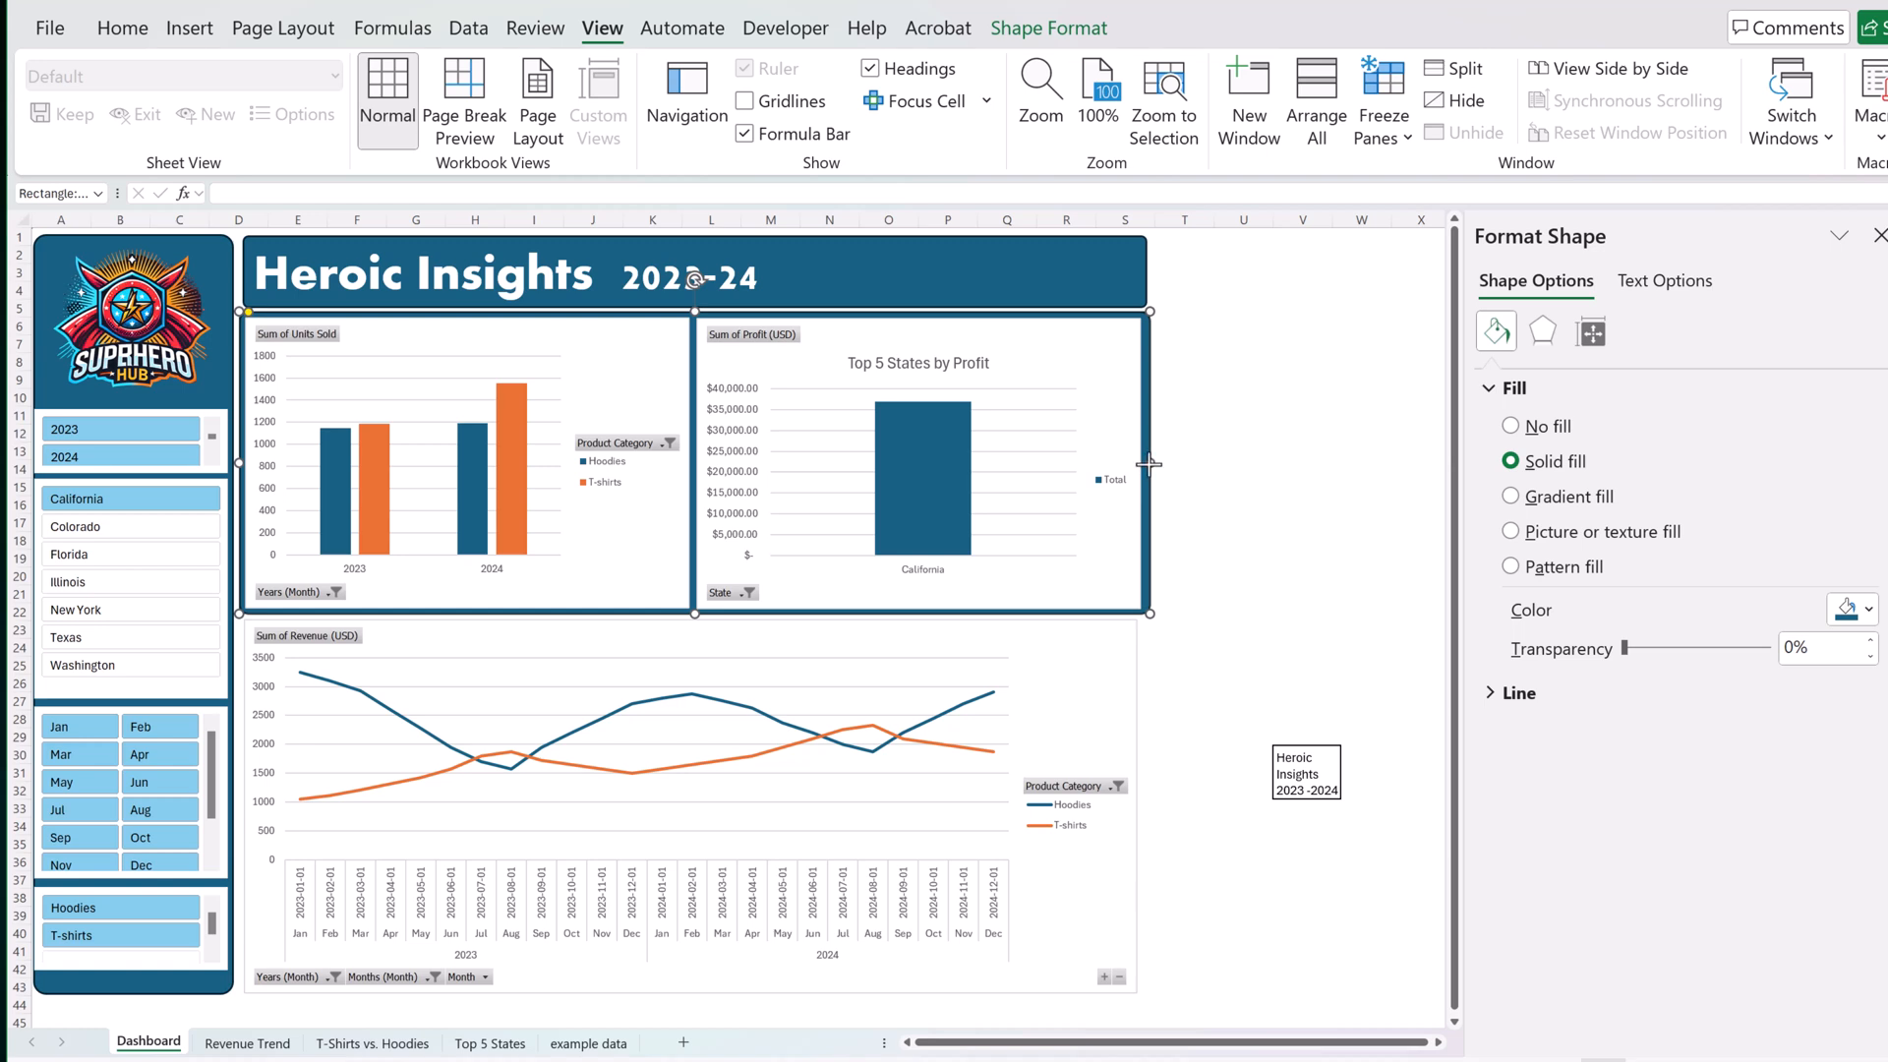
{"action": "left_click", "coordinate": [1268, 496]}
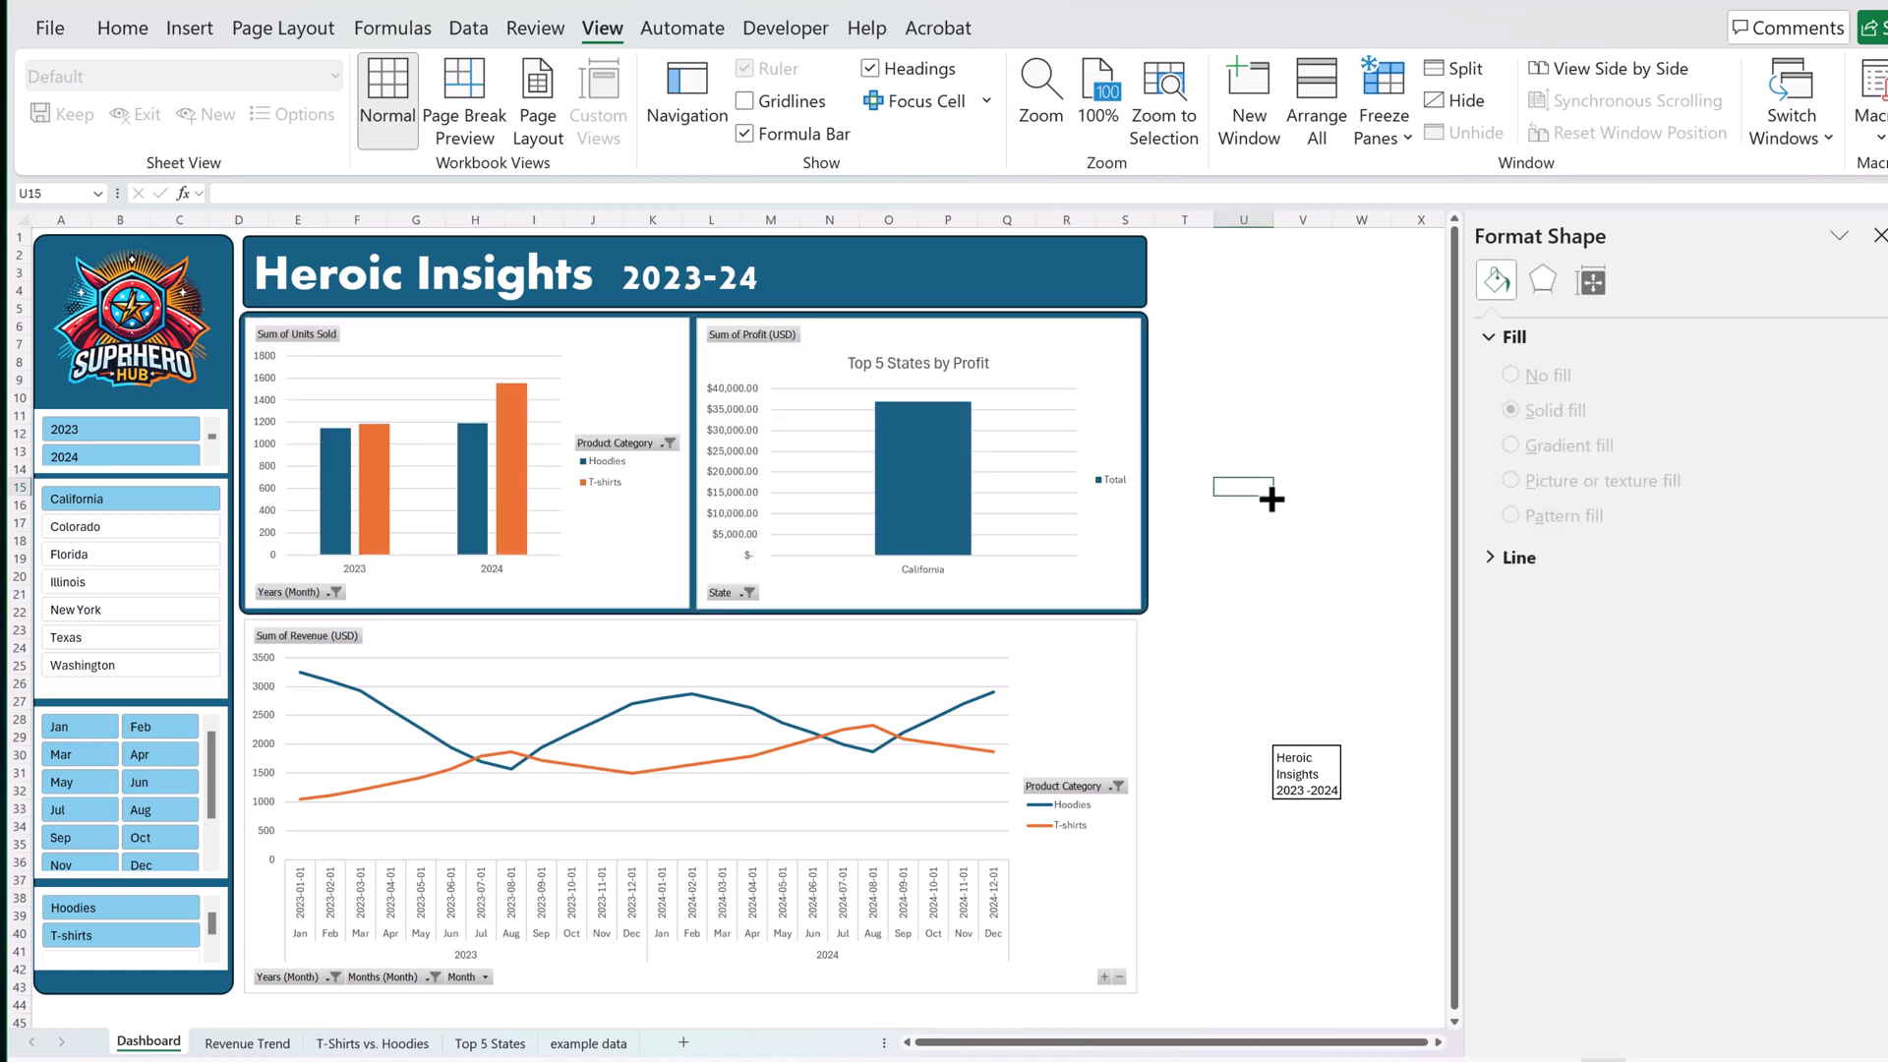
{"action": "left_click", "coordinate": [1205, 649]}
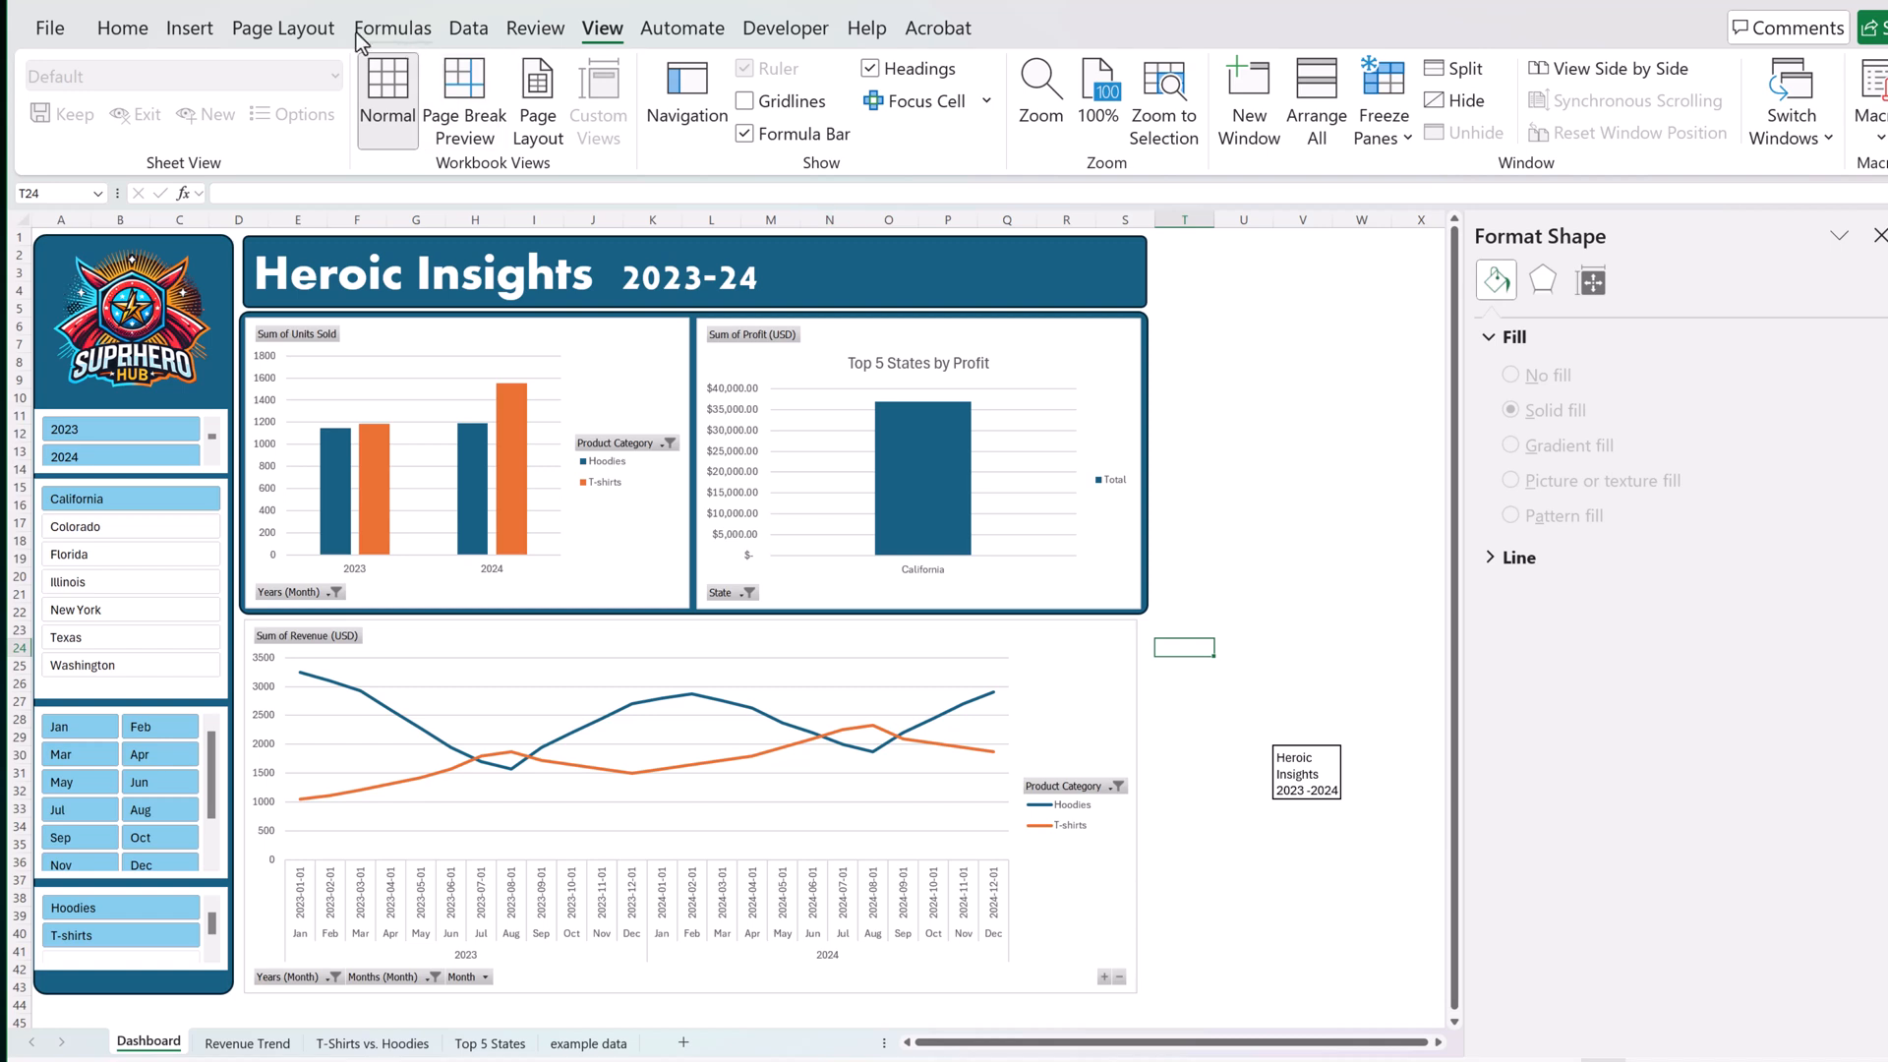
Apply the Vapor Trail theme to the workbook.
{"action": "left_click", "coordinate": [264, 28]}
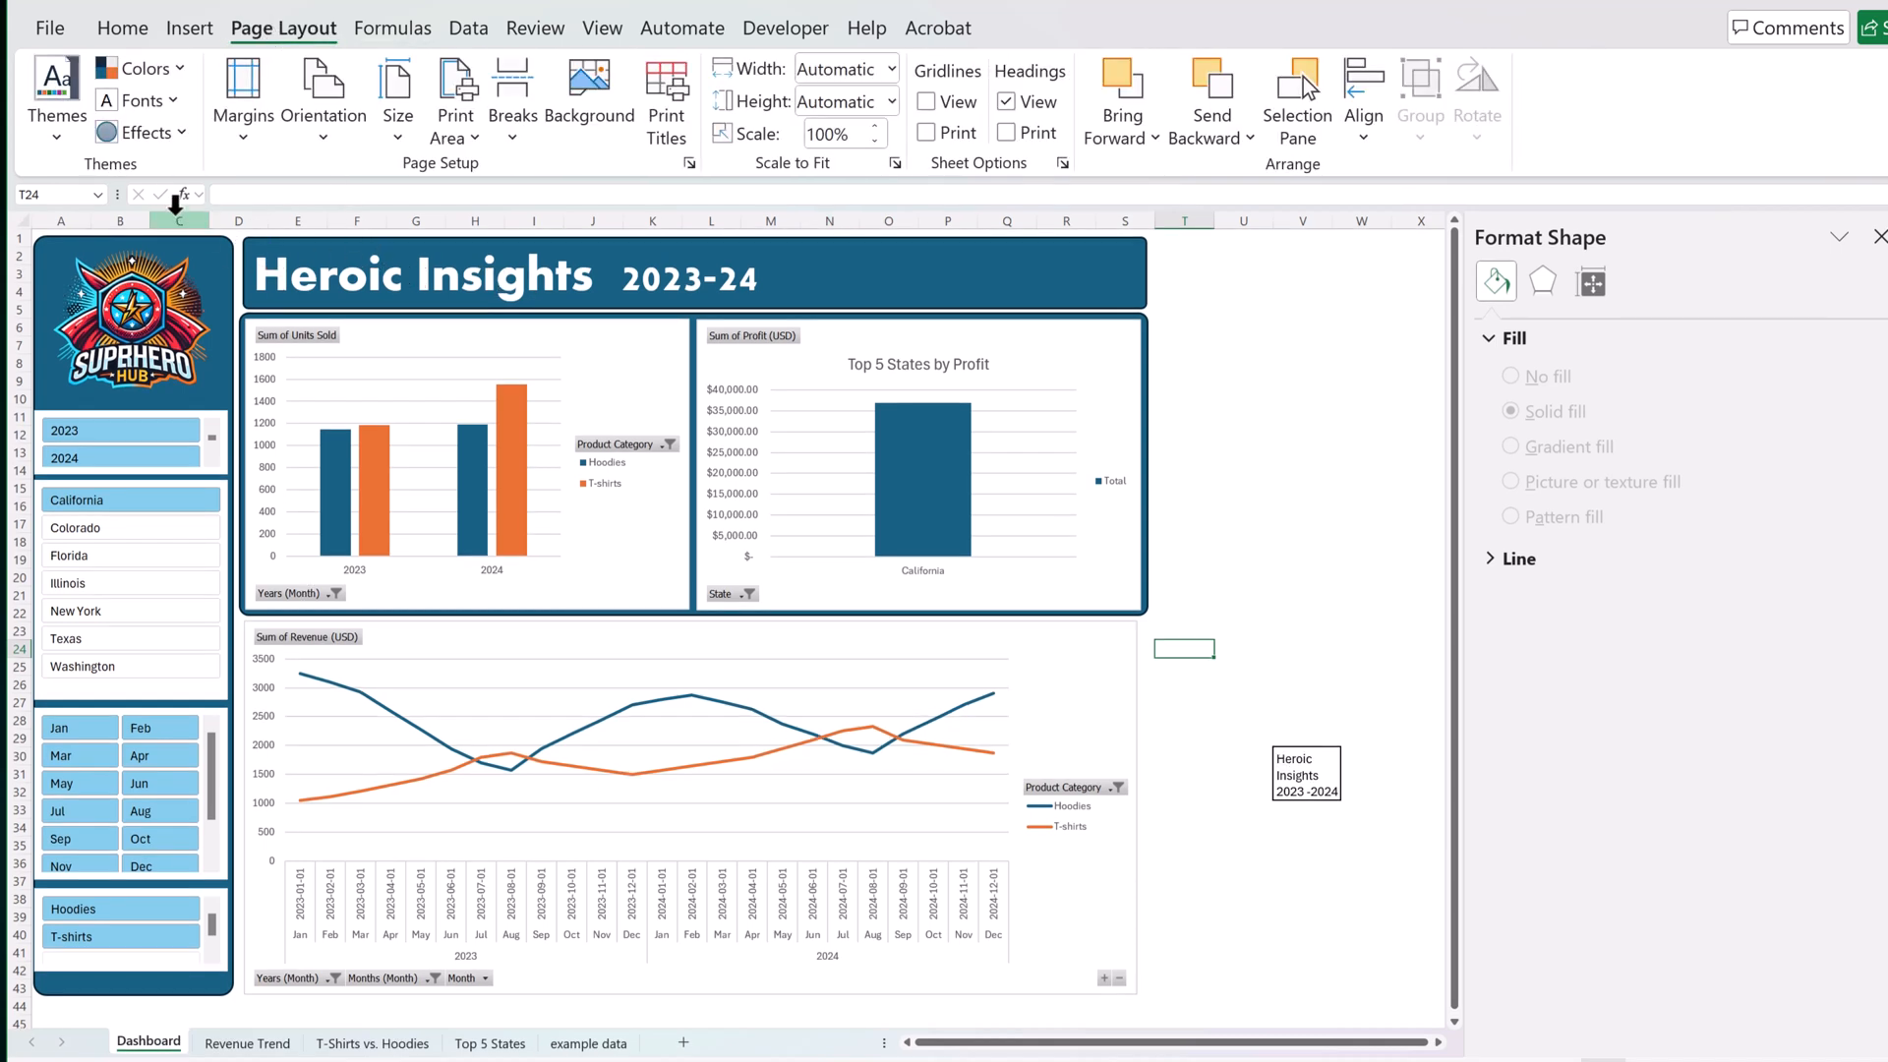
{"action": "left_click", "coordinate": [56, 146]}
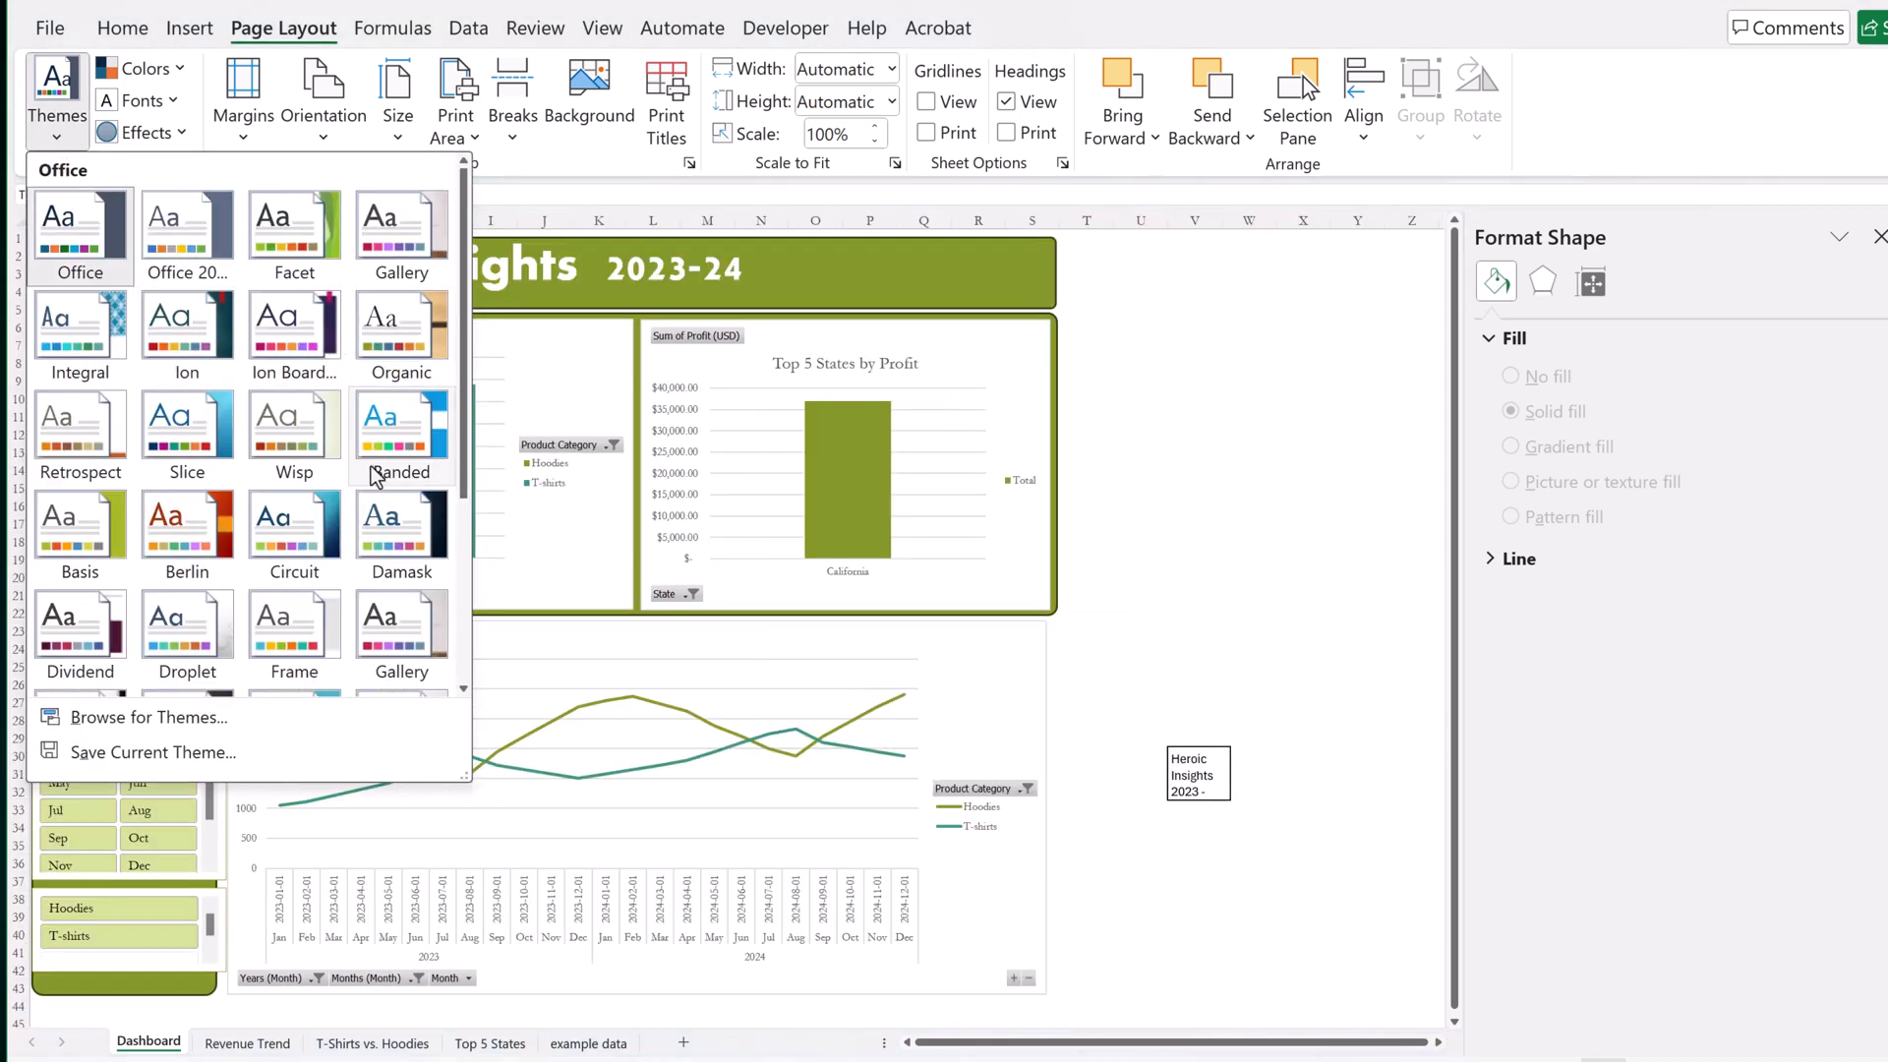
{"action": "scroll", "coordinate": [362, 536], "scroll_direction": "down", "scroll_amount": 2}
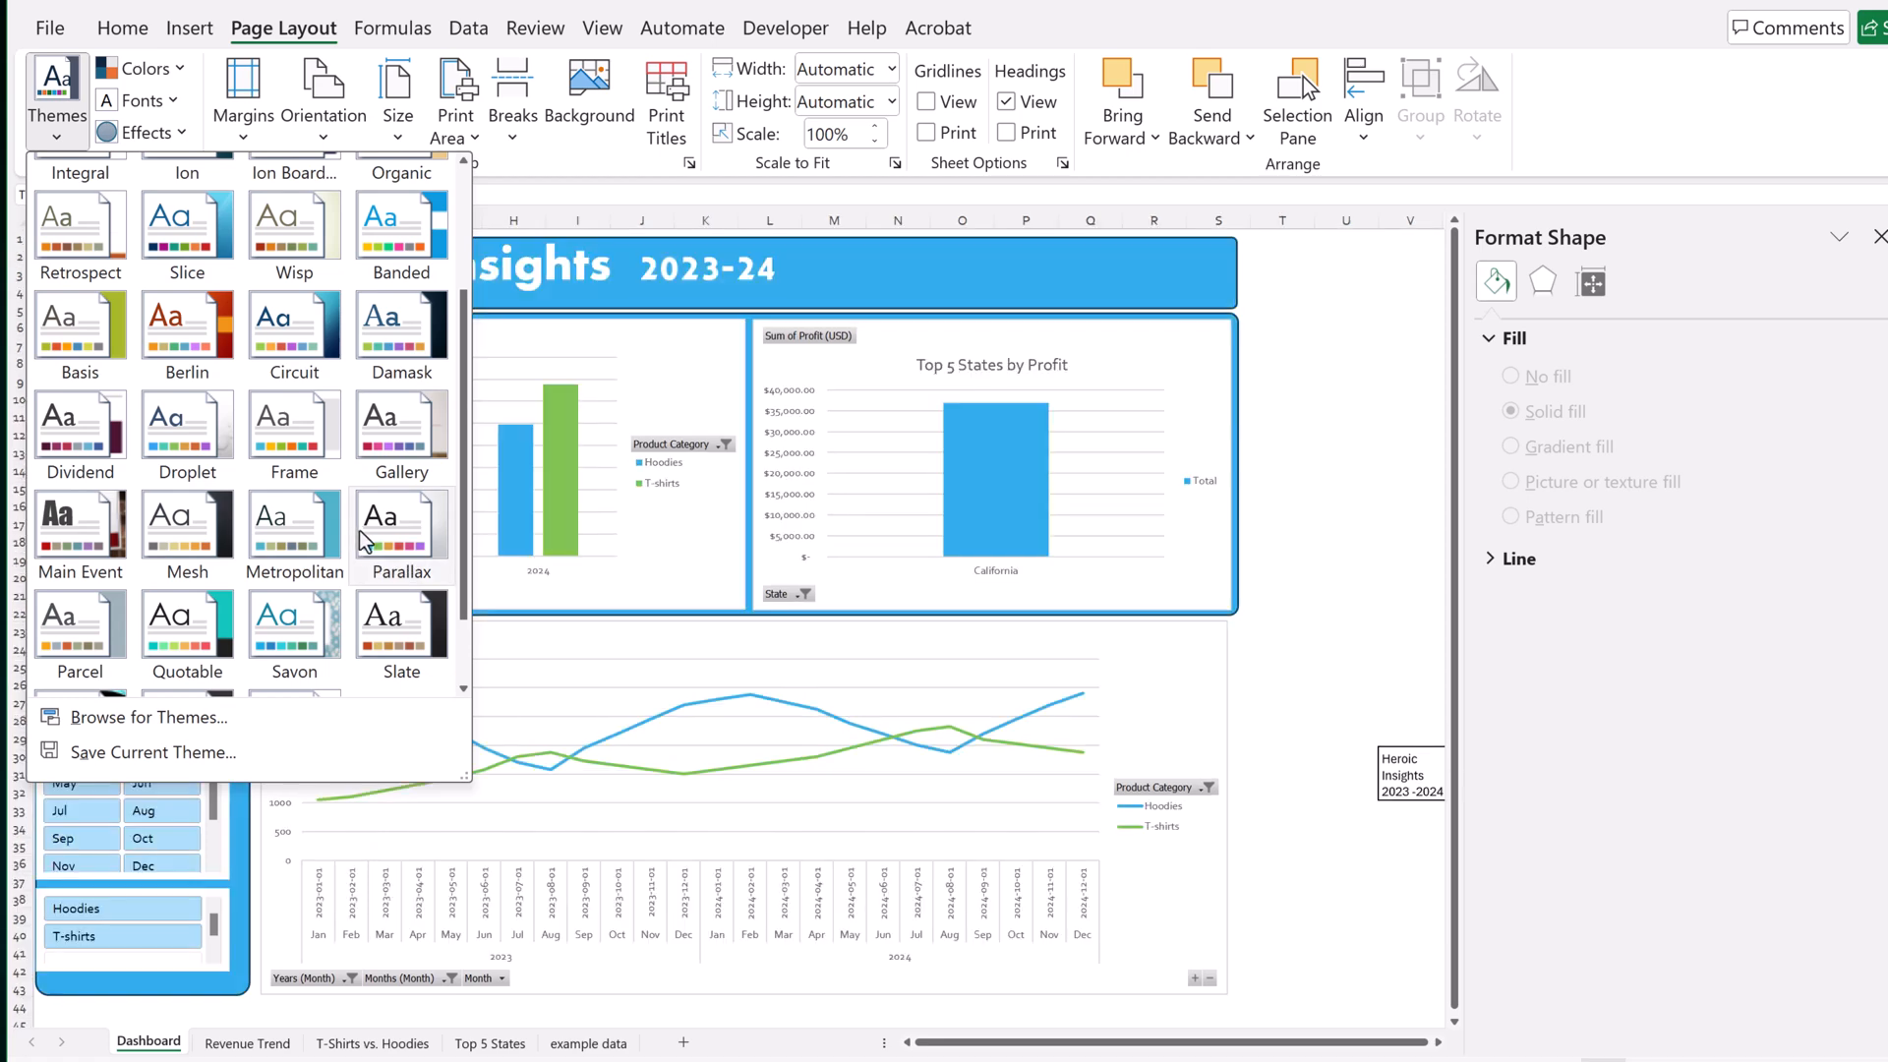
{"action": "scroll", "coordinate": [368, 541], "scroll_direction": "down", "scroll_amount": 1}
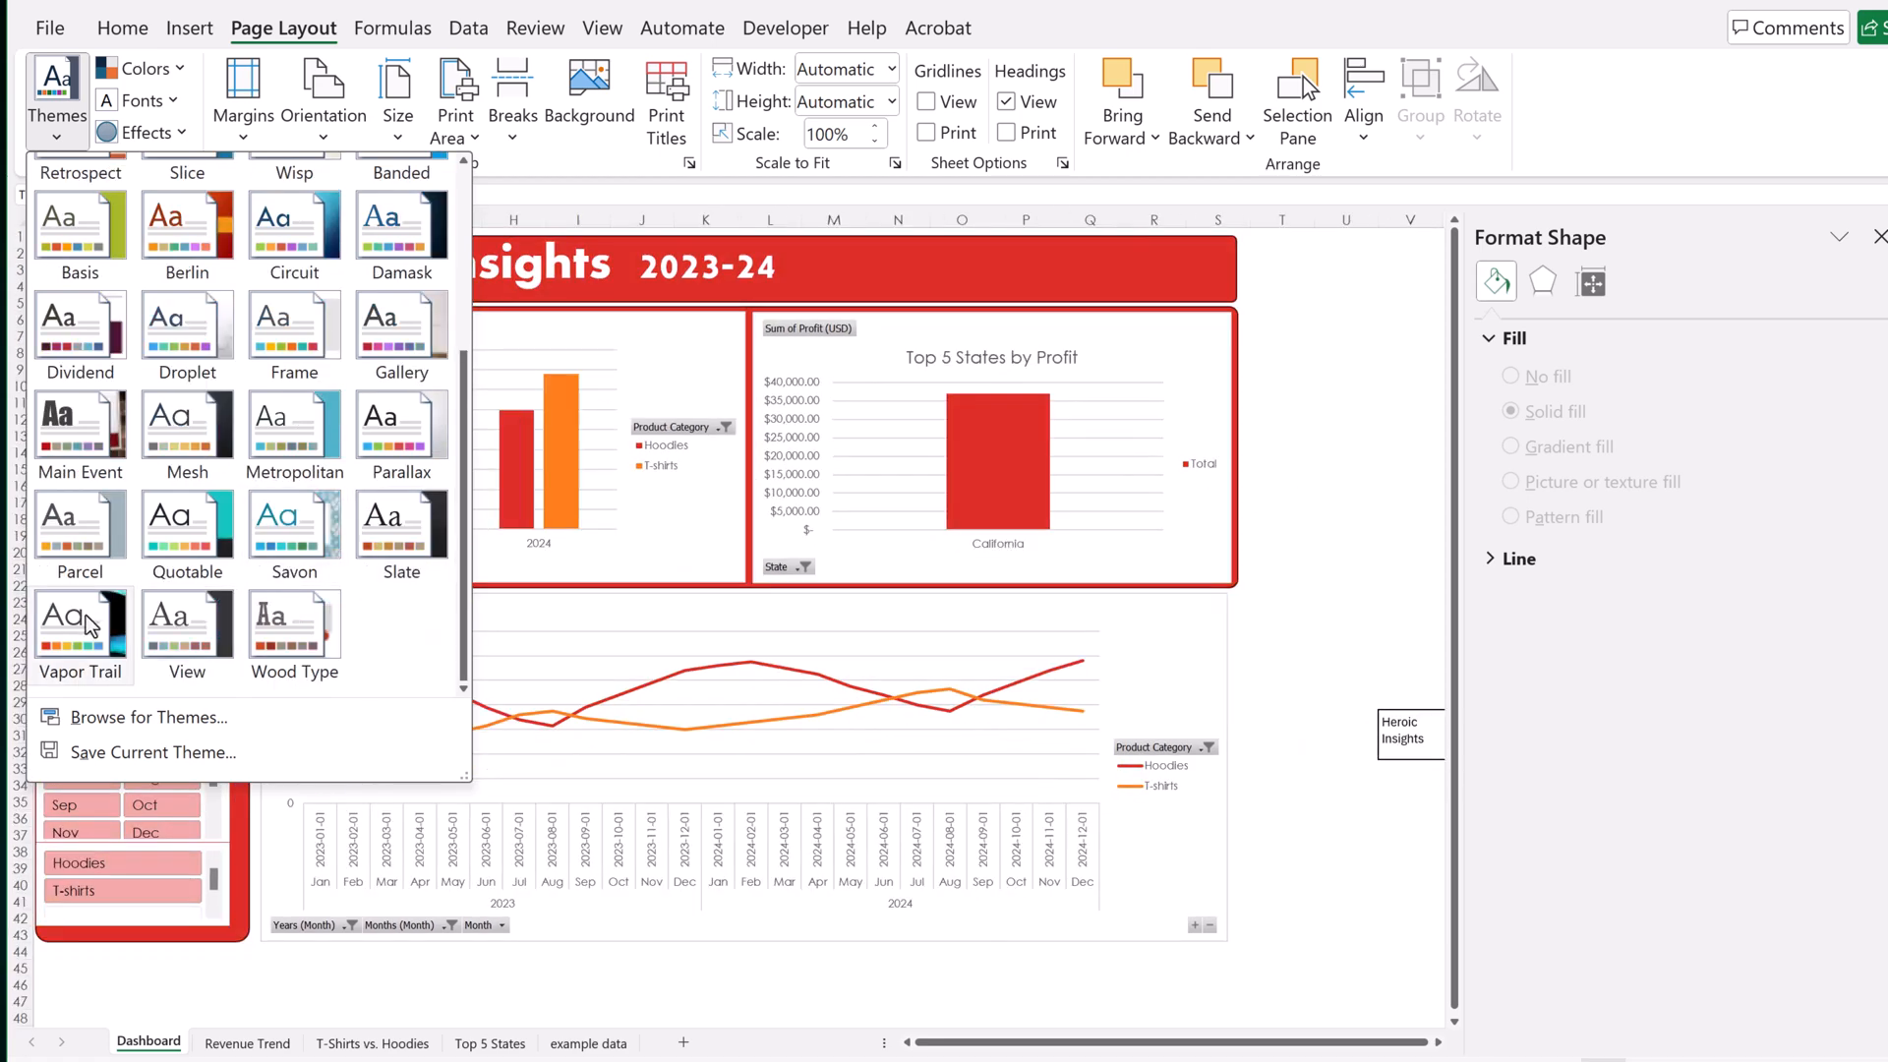
{"action": "left_click", "coordinate": [84, 625]}
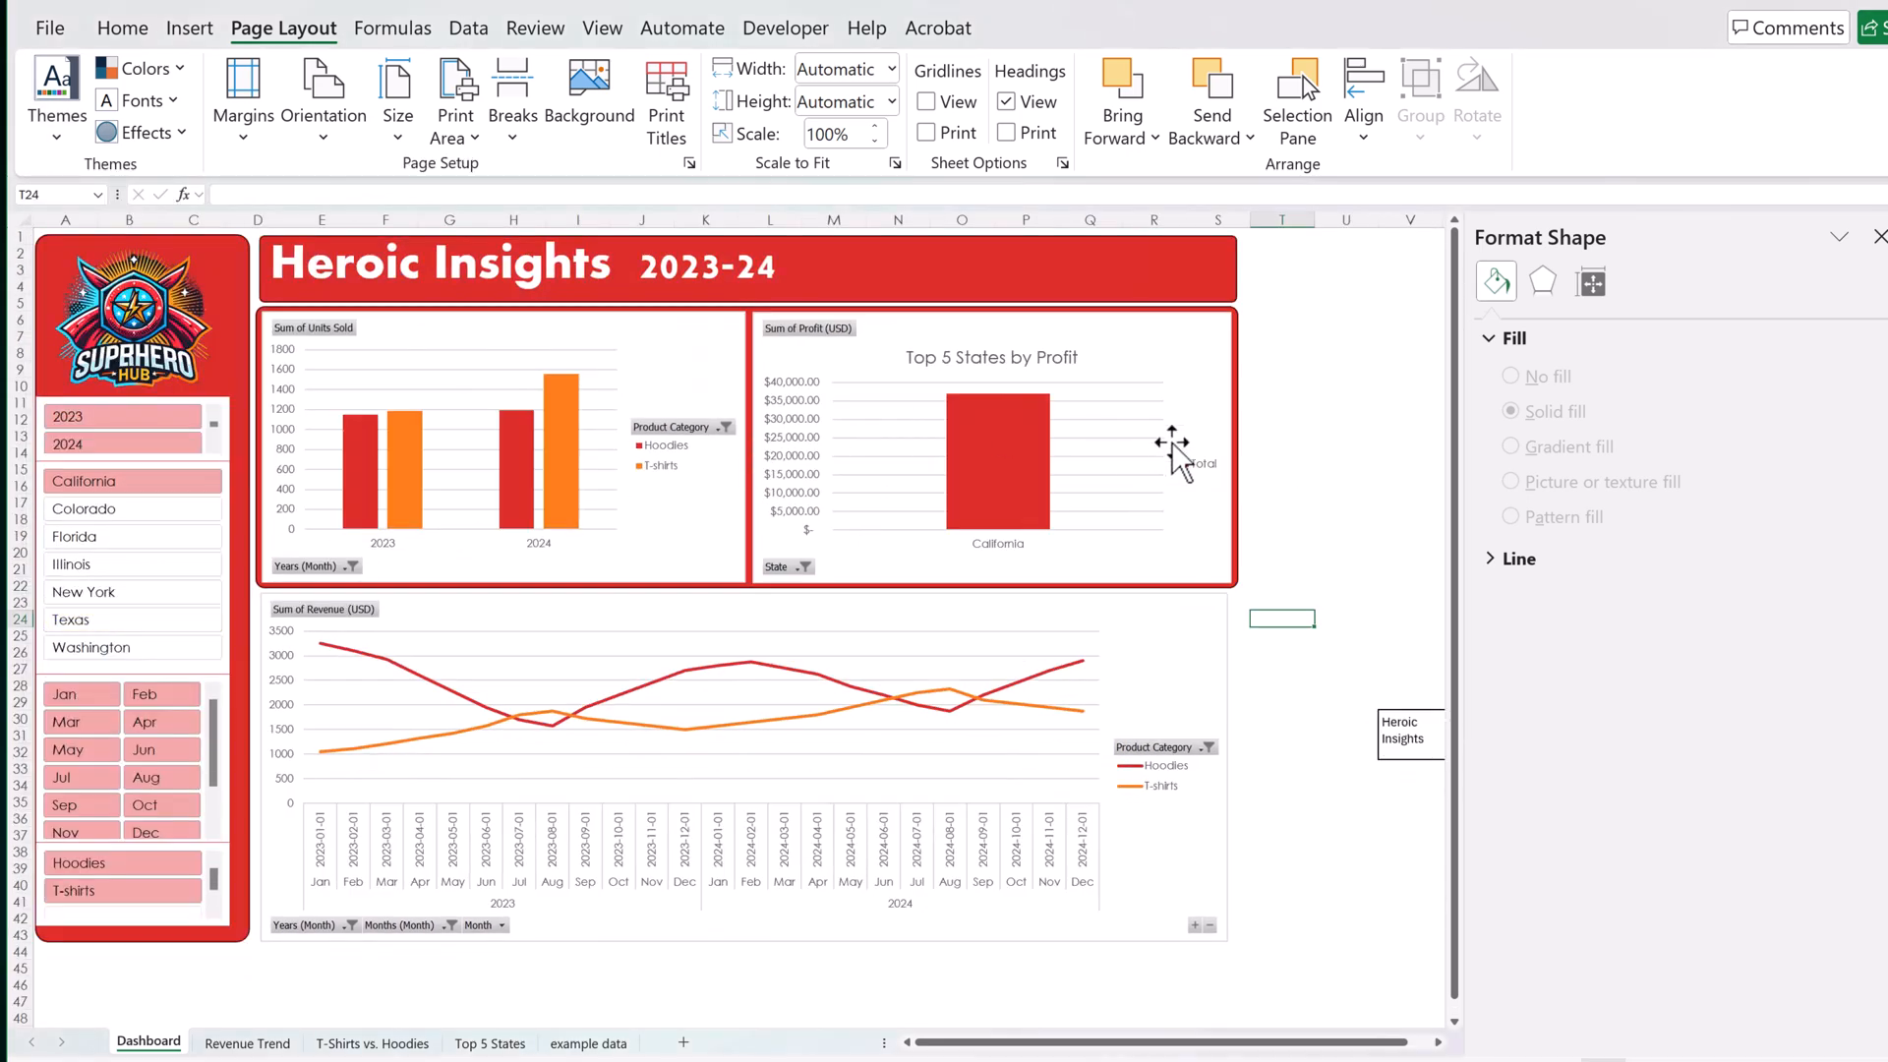
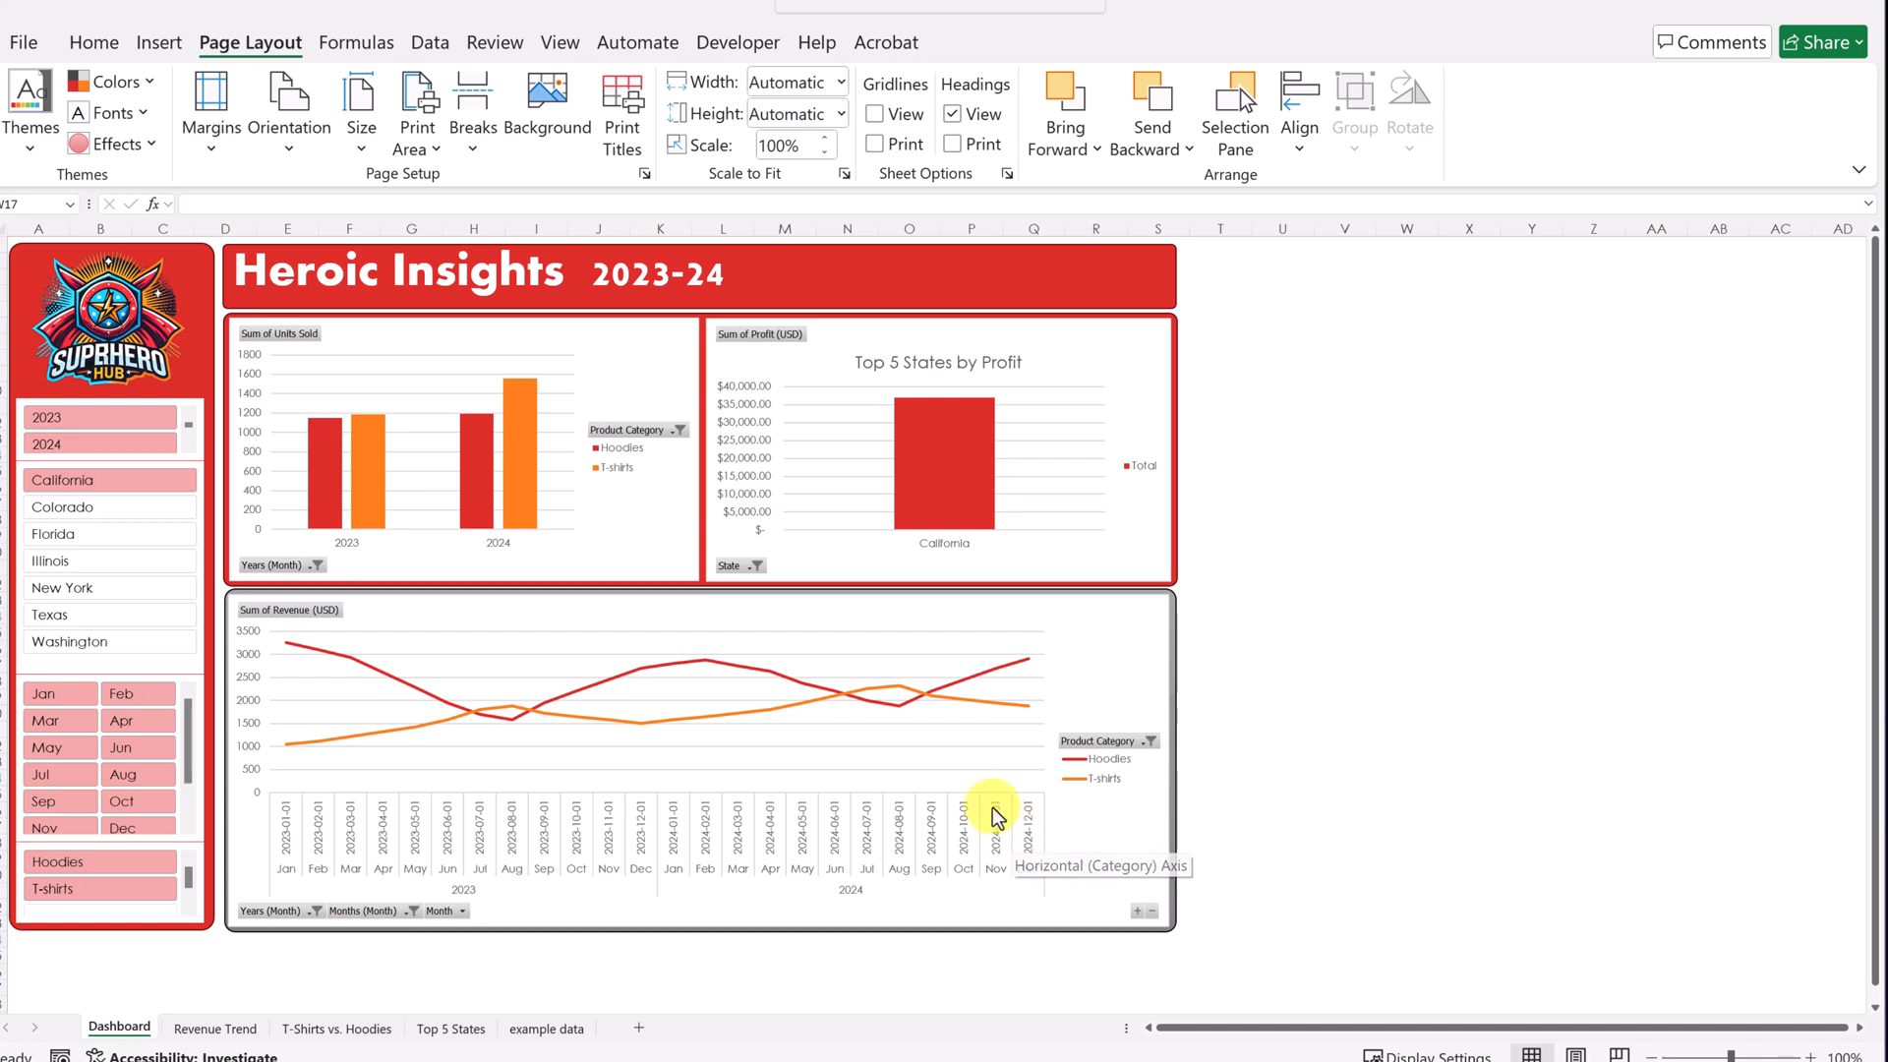
Change the Units Sold chart to a Clustered Bar chart.
{"action": "left_click", "coordinate": [617, 342]}
{"action": "right_click", "coordinate": [616, 339]}
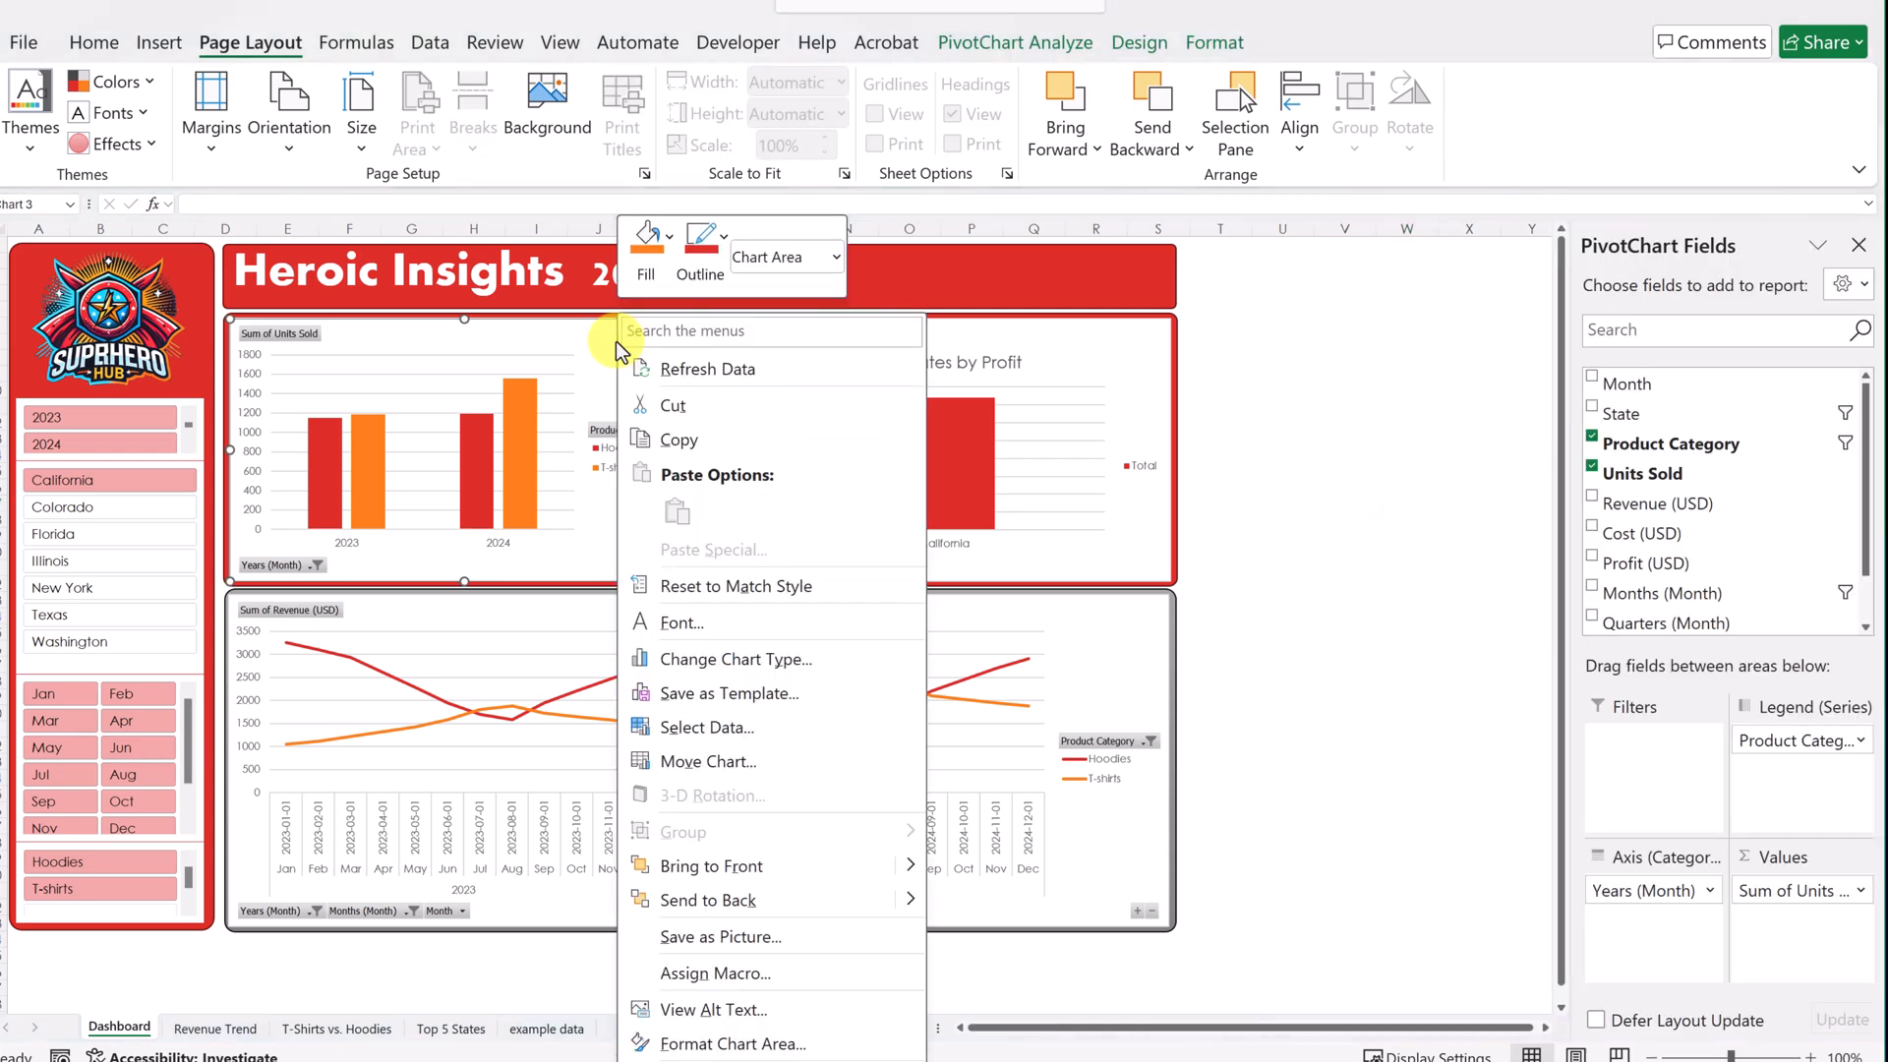
{"action": "left_click", "coordinate": [827, 652]}
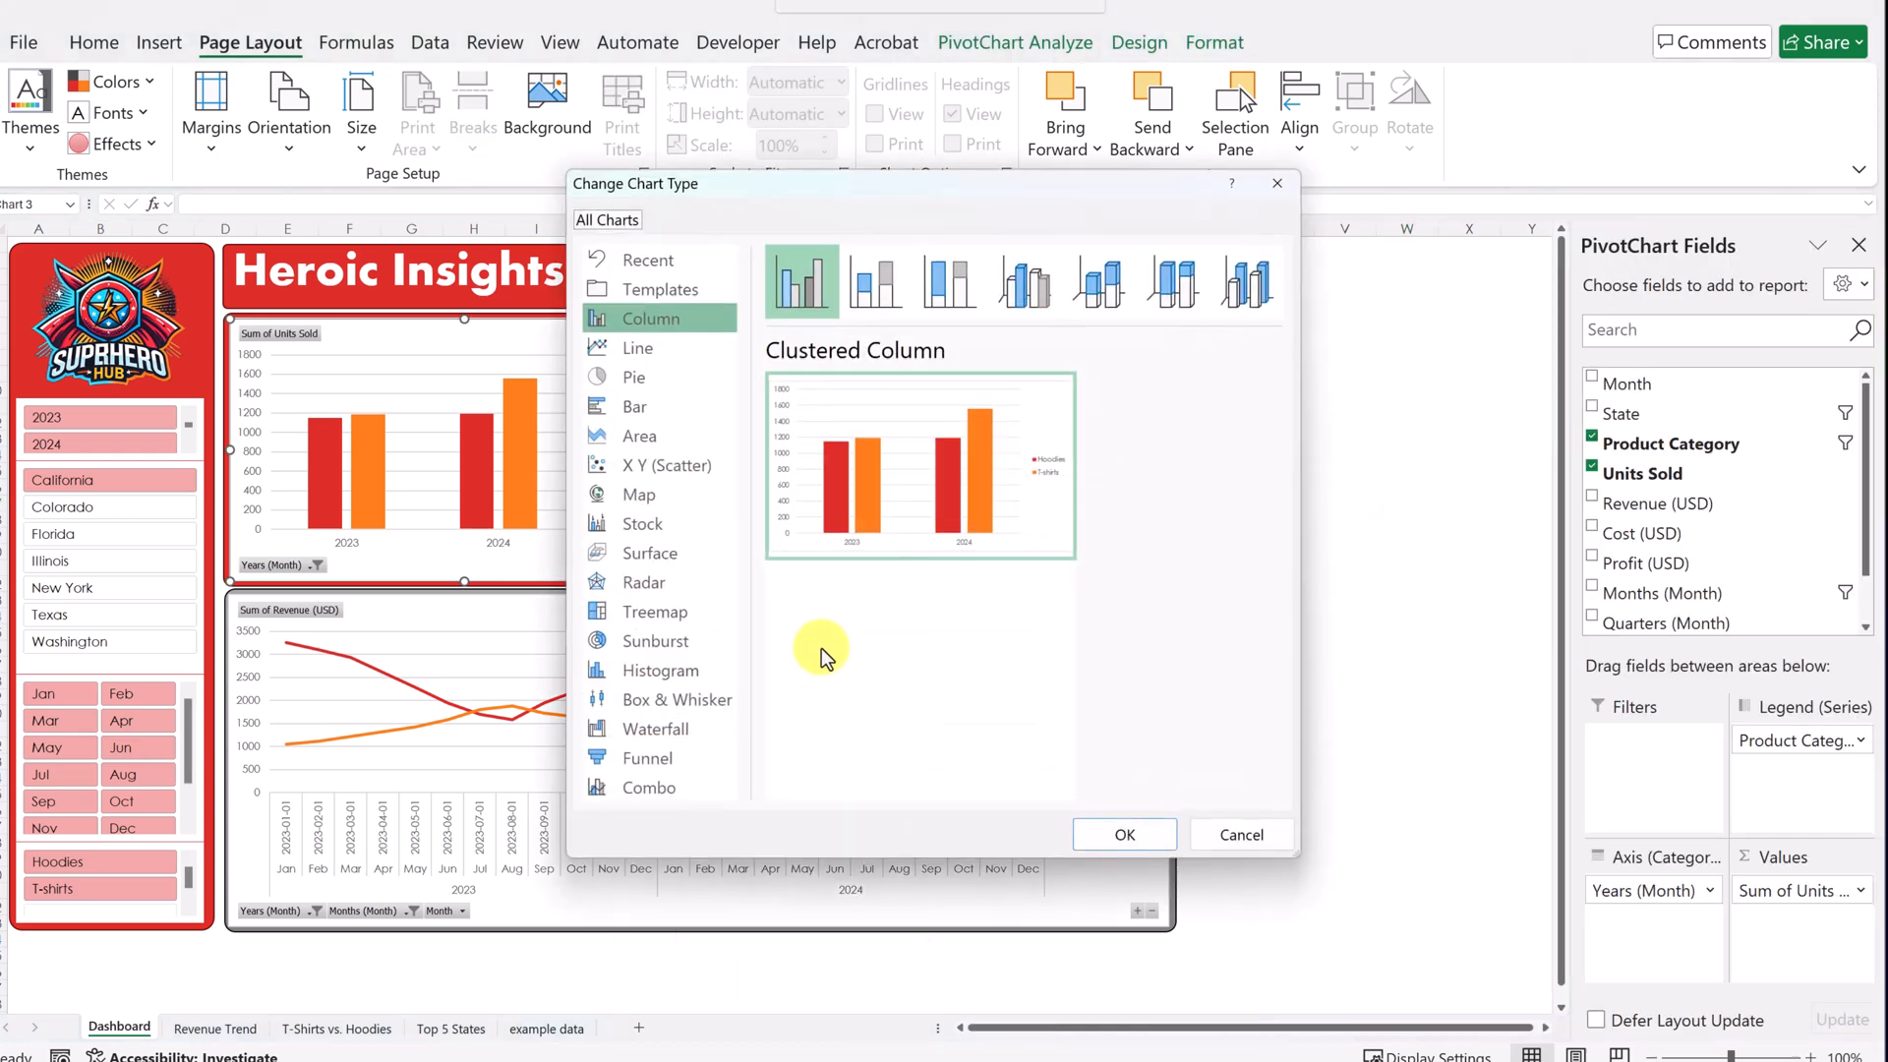
{"action": "left_click", "coordinate": [652, 401]}
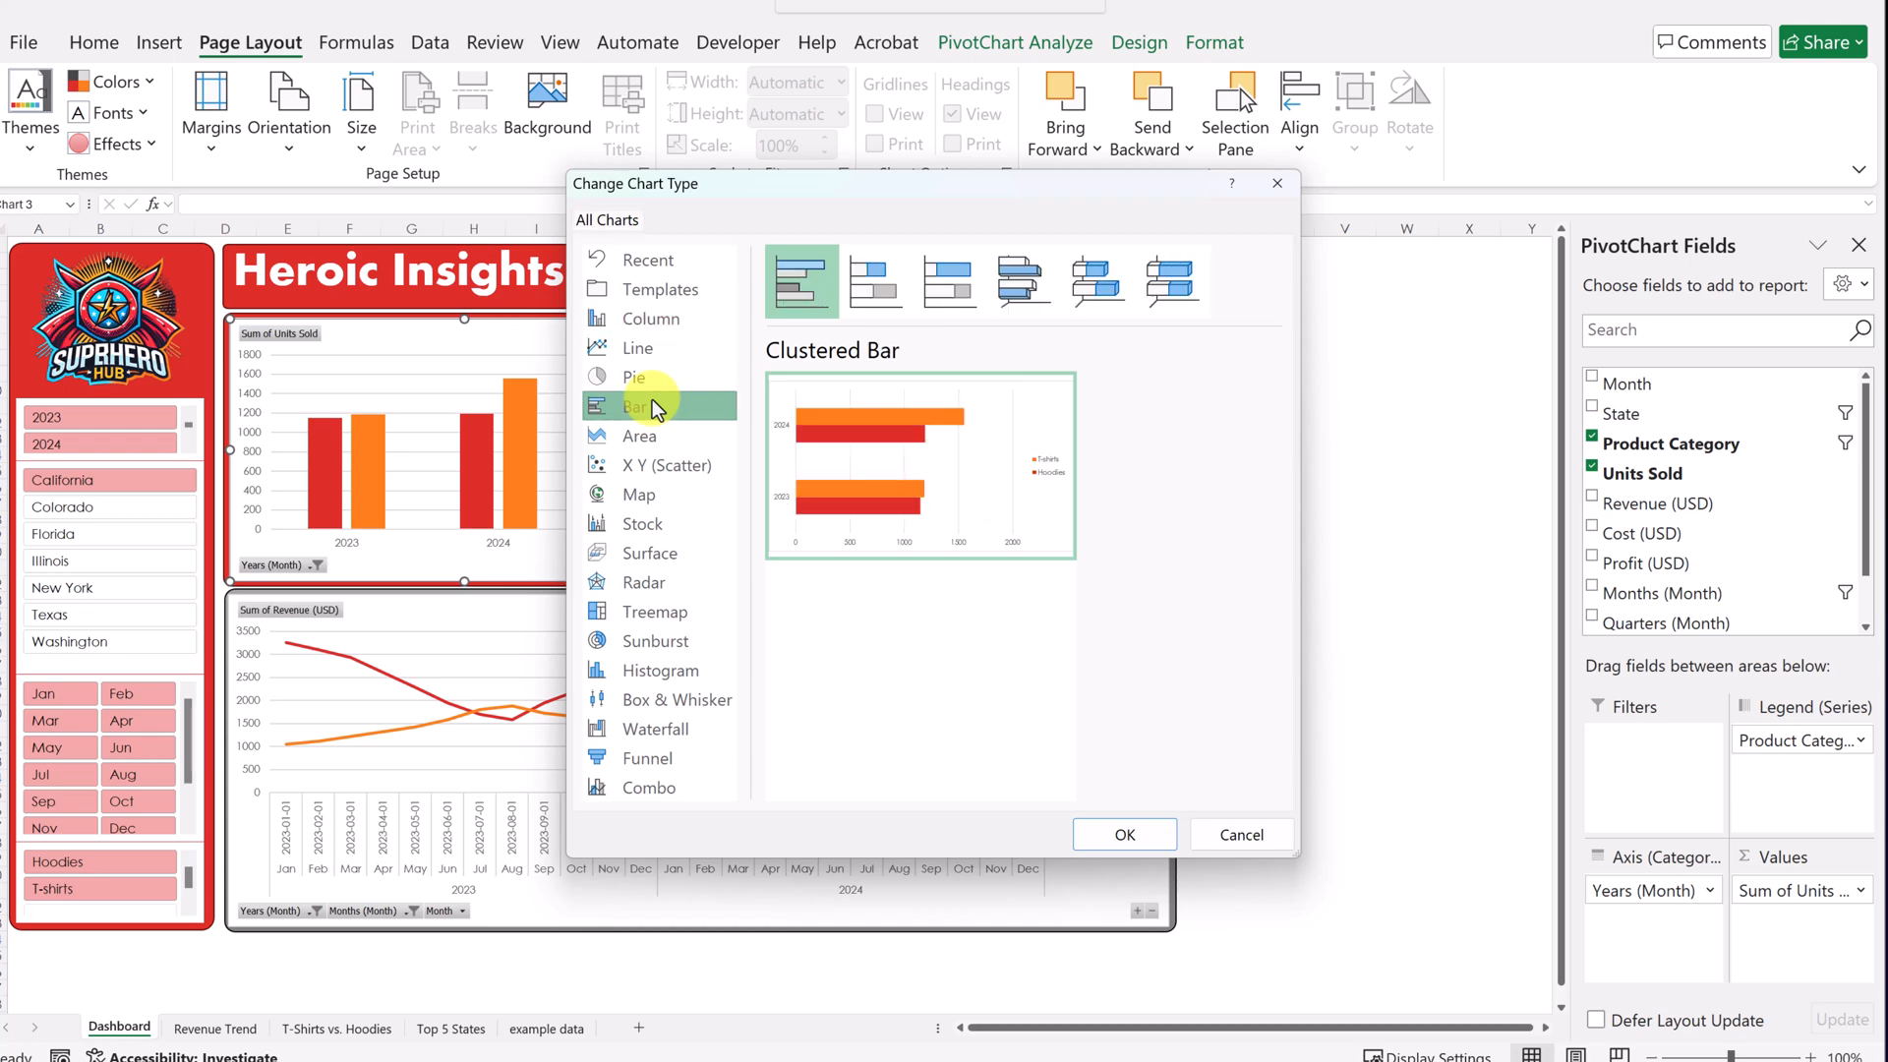
{"action": "left_click", "coordinate": [1123, 835]}
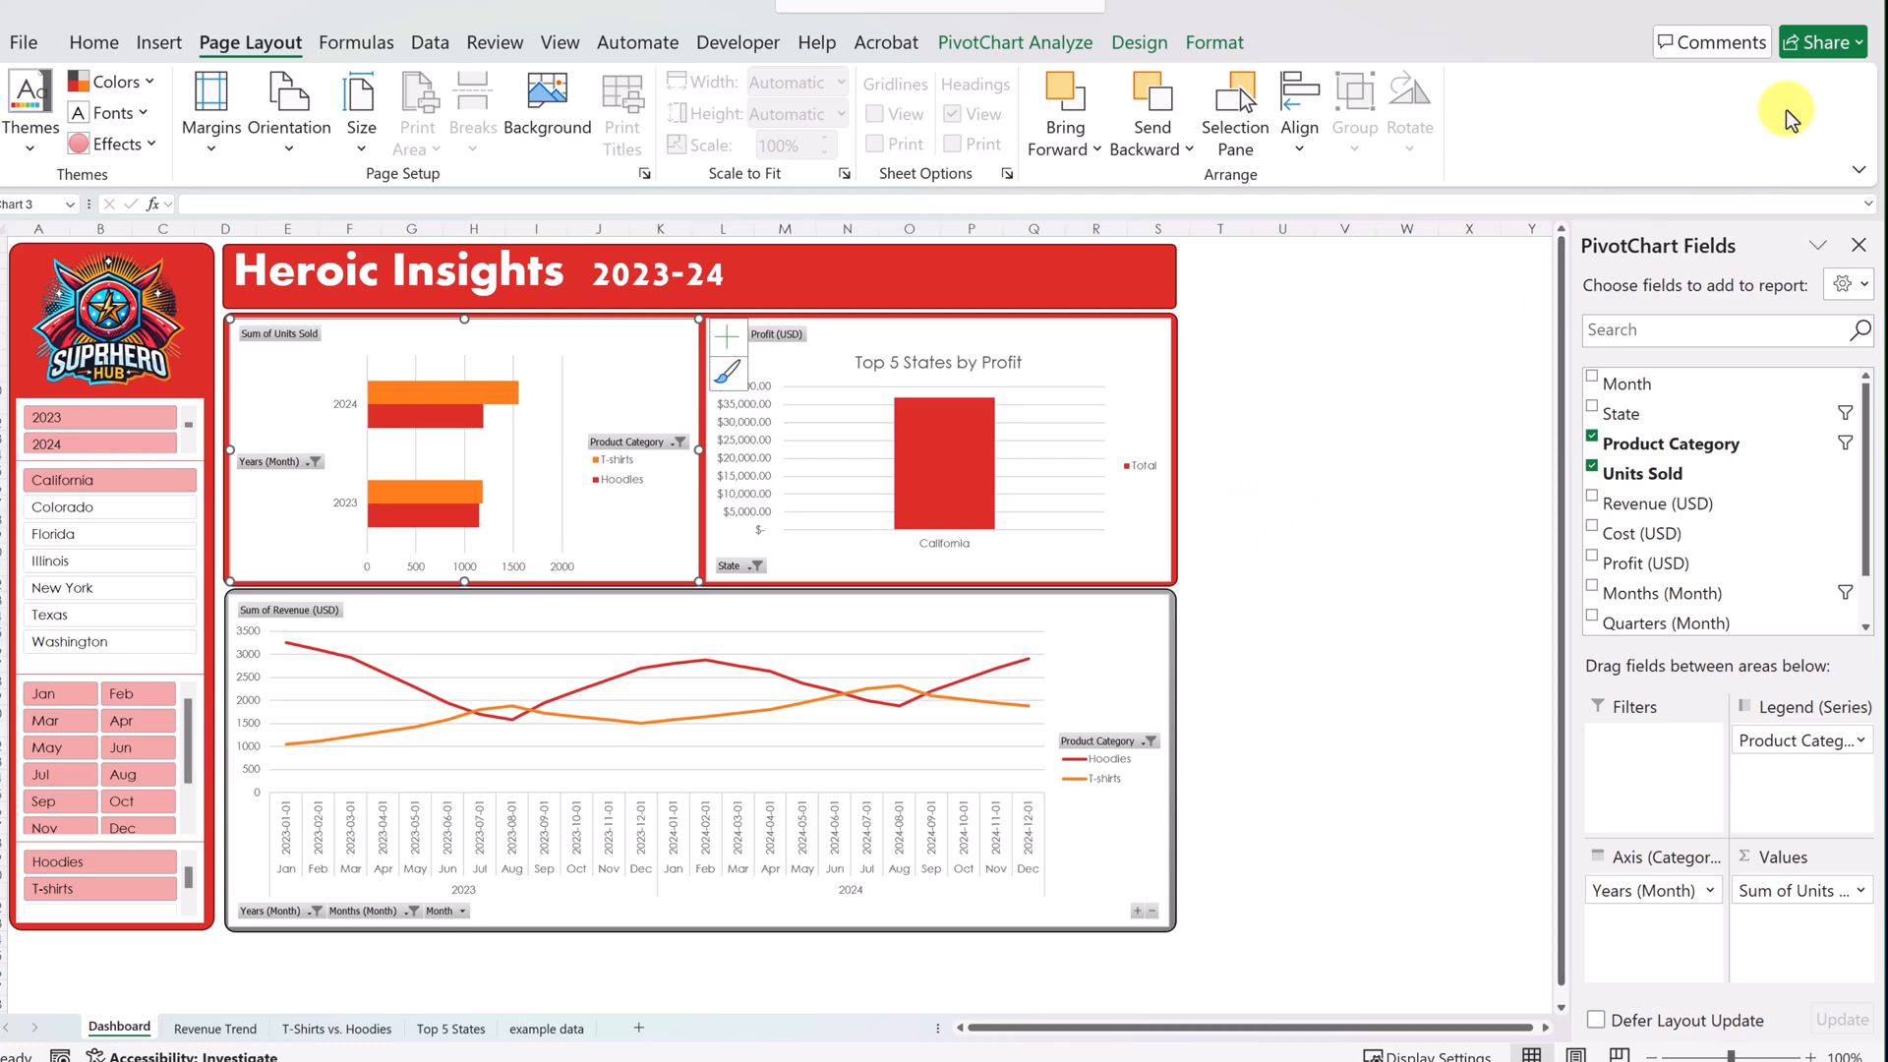
Look at the workbook's sharing options and dismiss them without sharing.
{"action": "left_click", "coordinate": [1827, 42]}
{"action": "left_click", "coordinate": [1693, 82]}
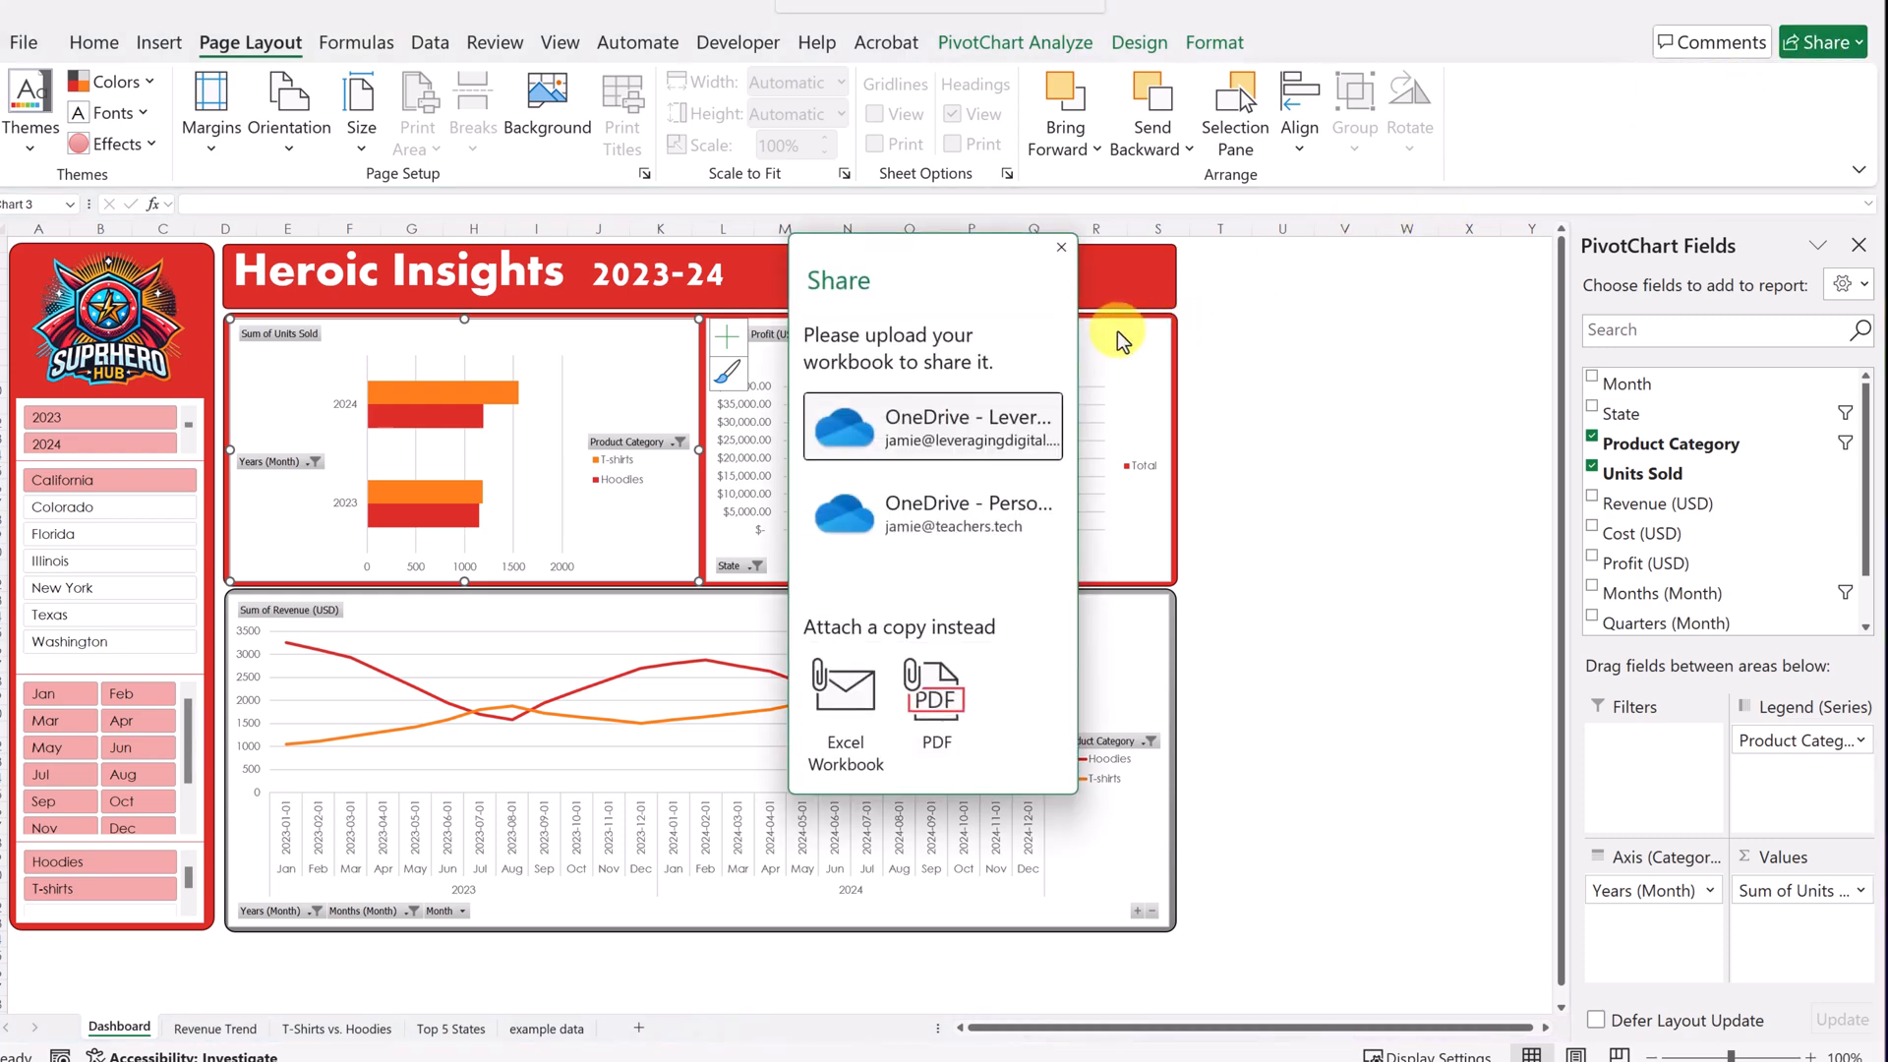
{"action": "left_click", "coordinate": [1063, 248]}
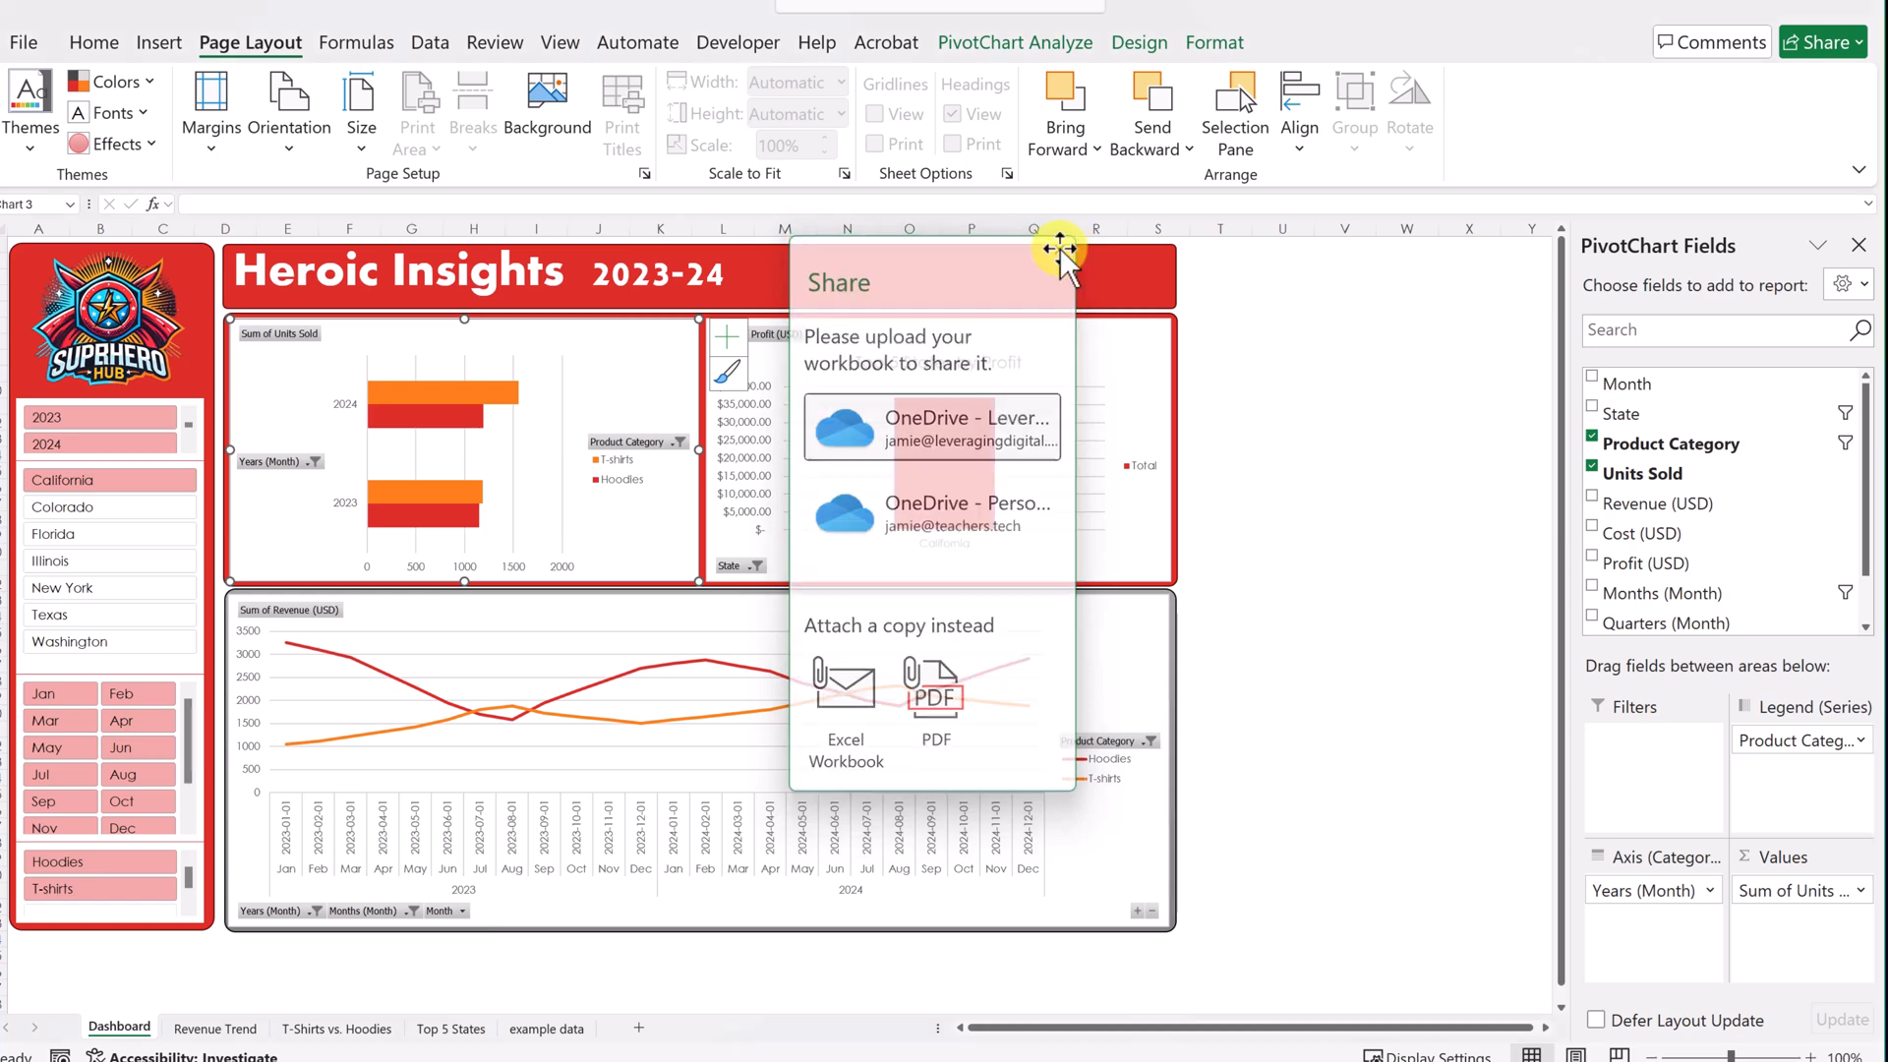
Filter the dashboard with the slicers to 2023 and the states Colorado, Florida, Illinois and New York.
{"action": "left_click", "coordinate": [92, 421]}
{"action": "left_click_drag", "start_coordinate": [61, 516], "coordinate": [57, 590]}
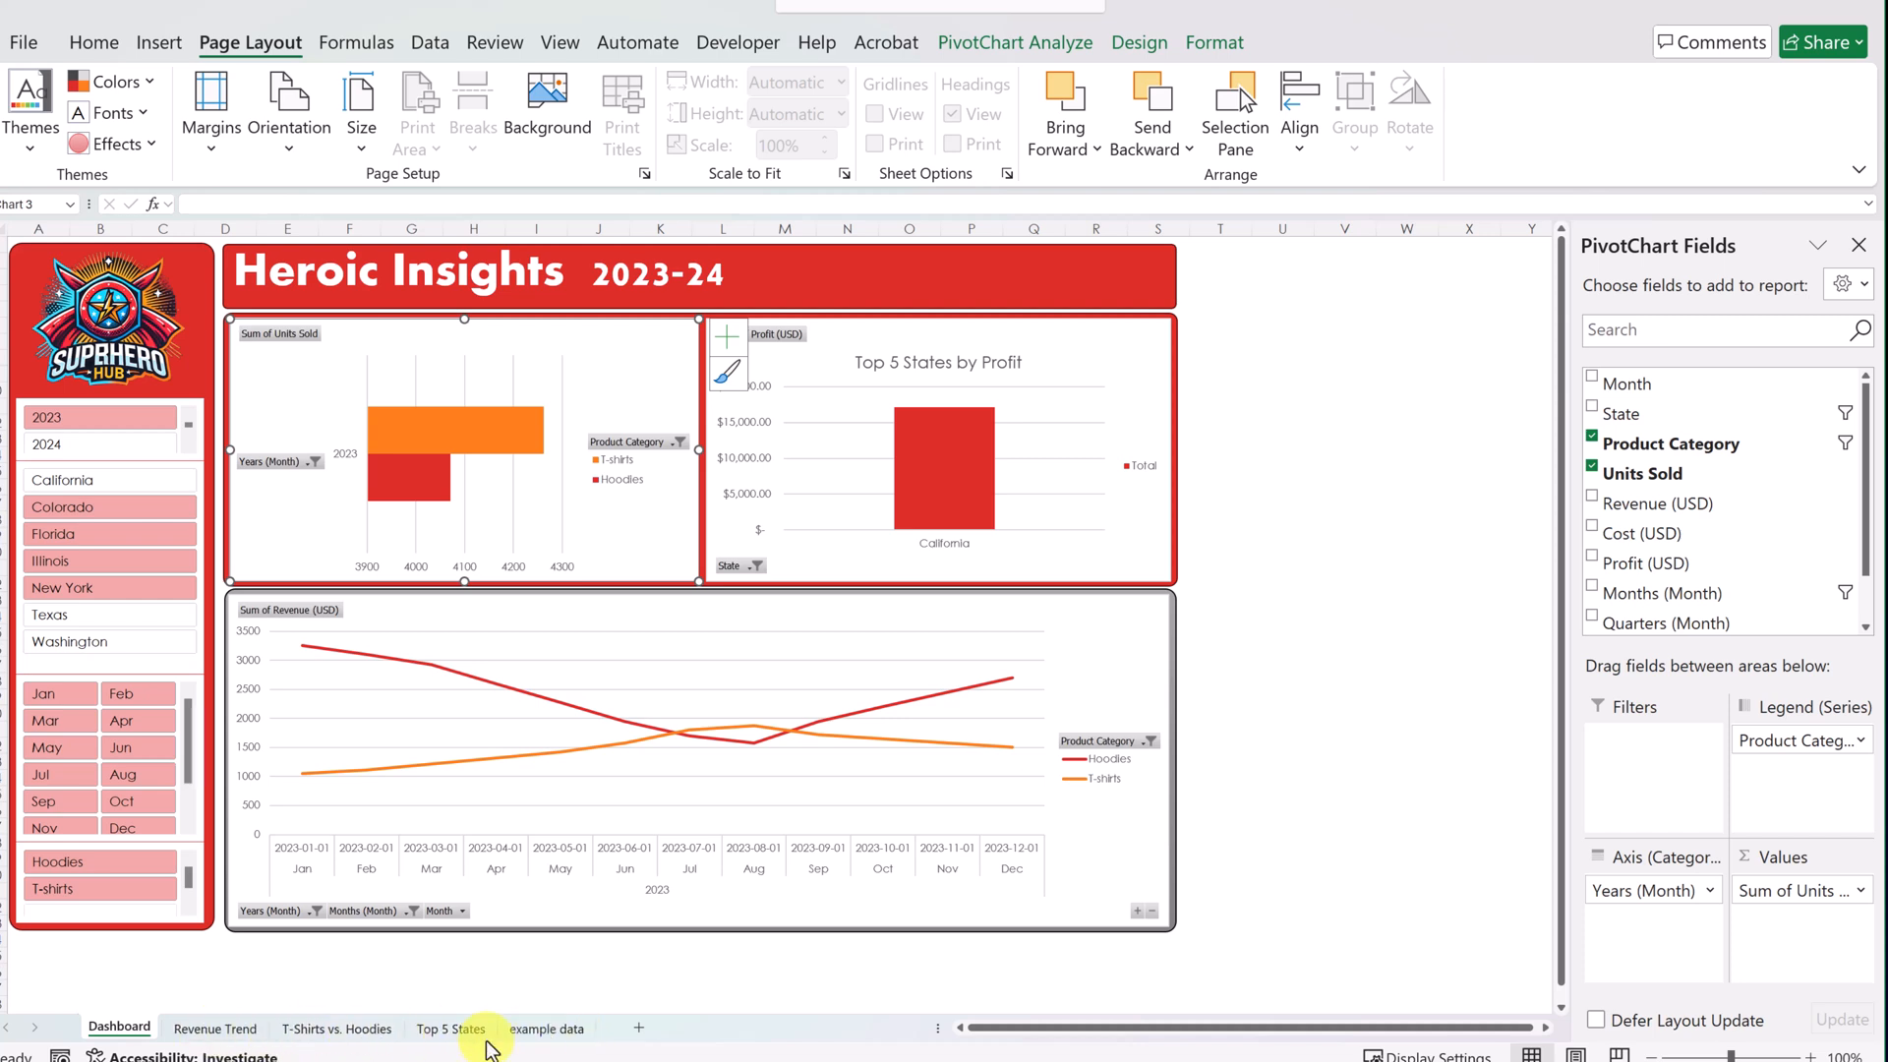
Hide the four sheets from Revenue Trend through example data, leaving only the Dashboard sheet.
{"action": "left_click", "coordinate": [232, 1030]}
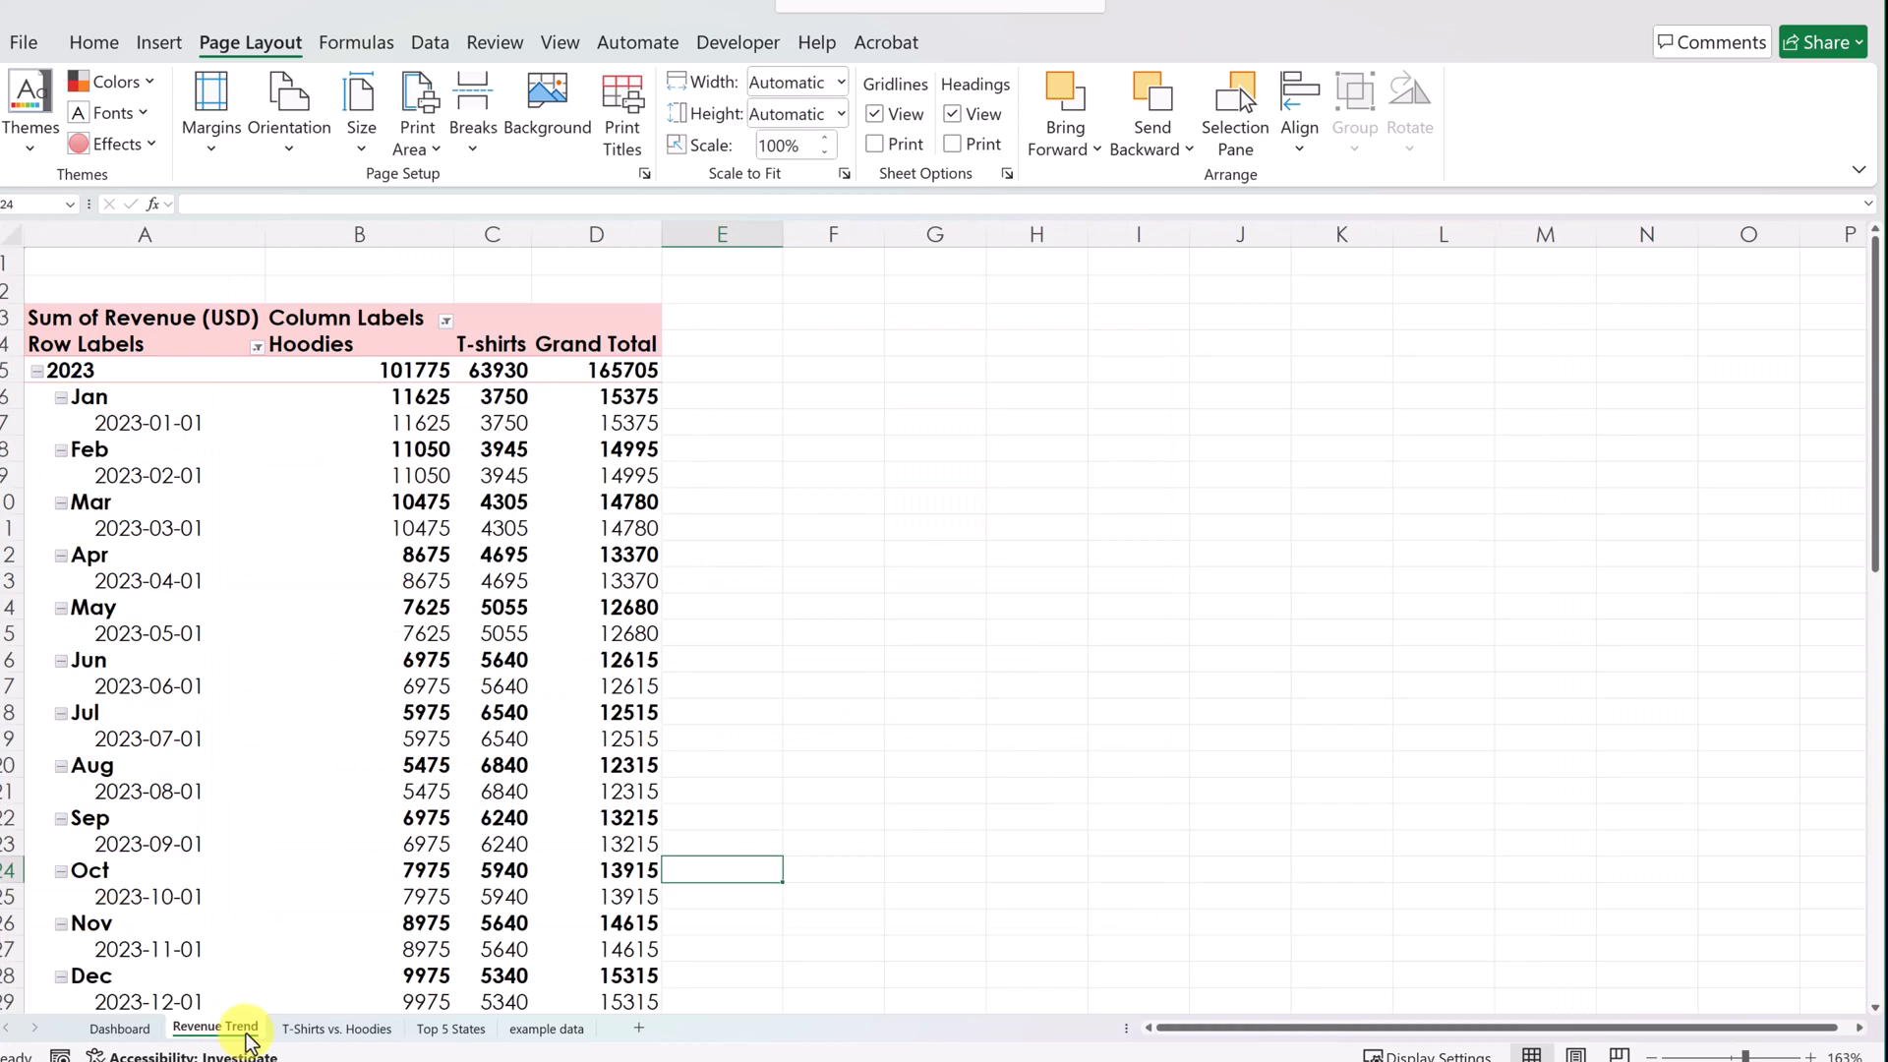
{"action": "left_click", "coordinate": [547, 1027]}
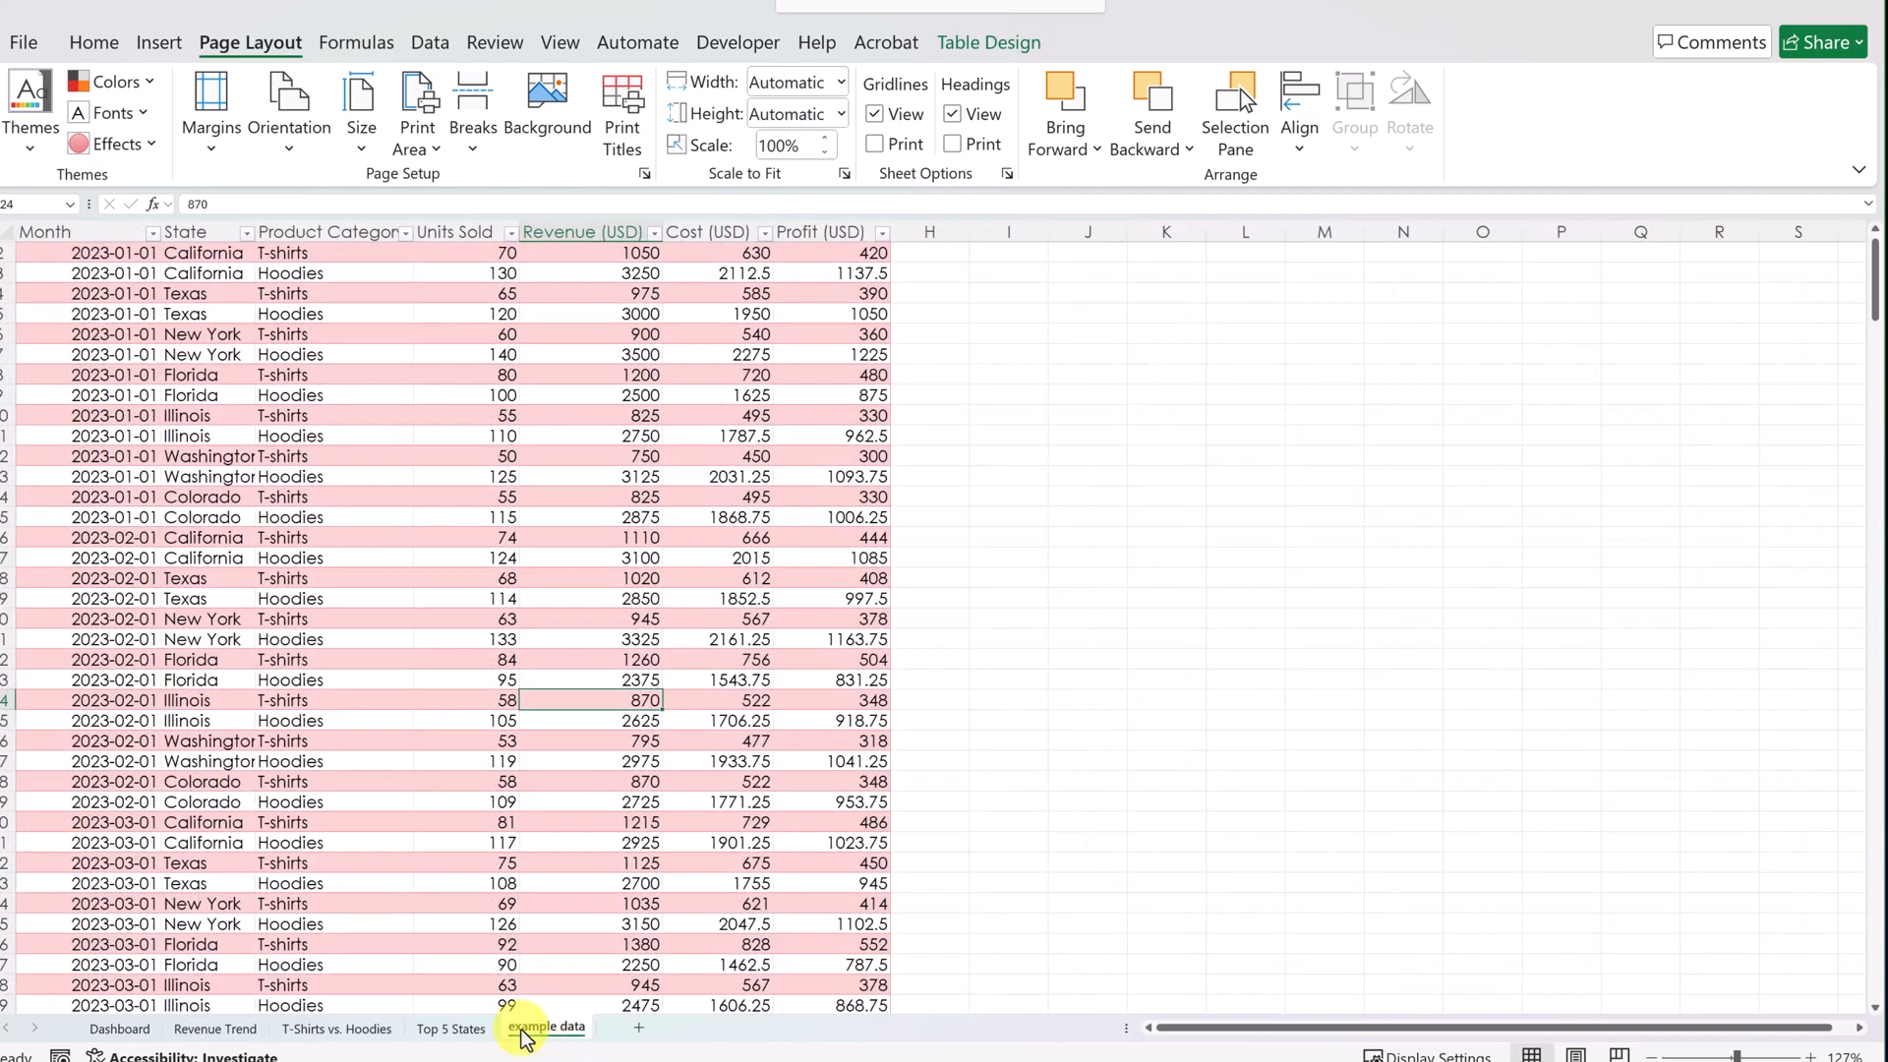
{"action": "left_click", "coordinate": [214, 1034]}
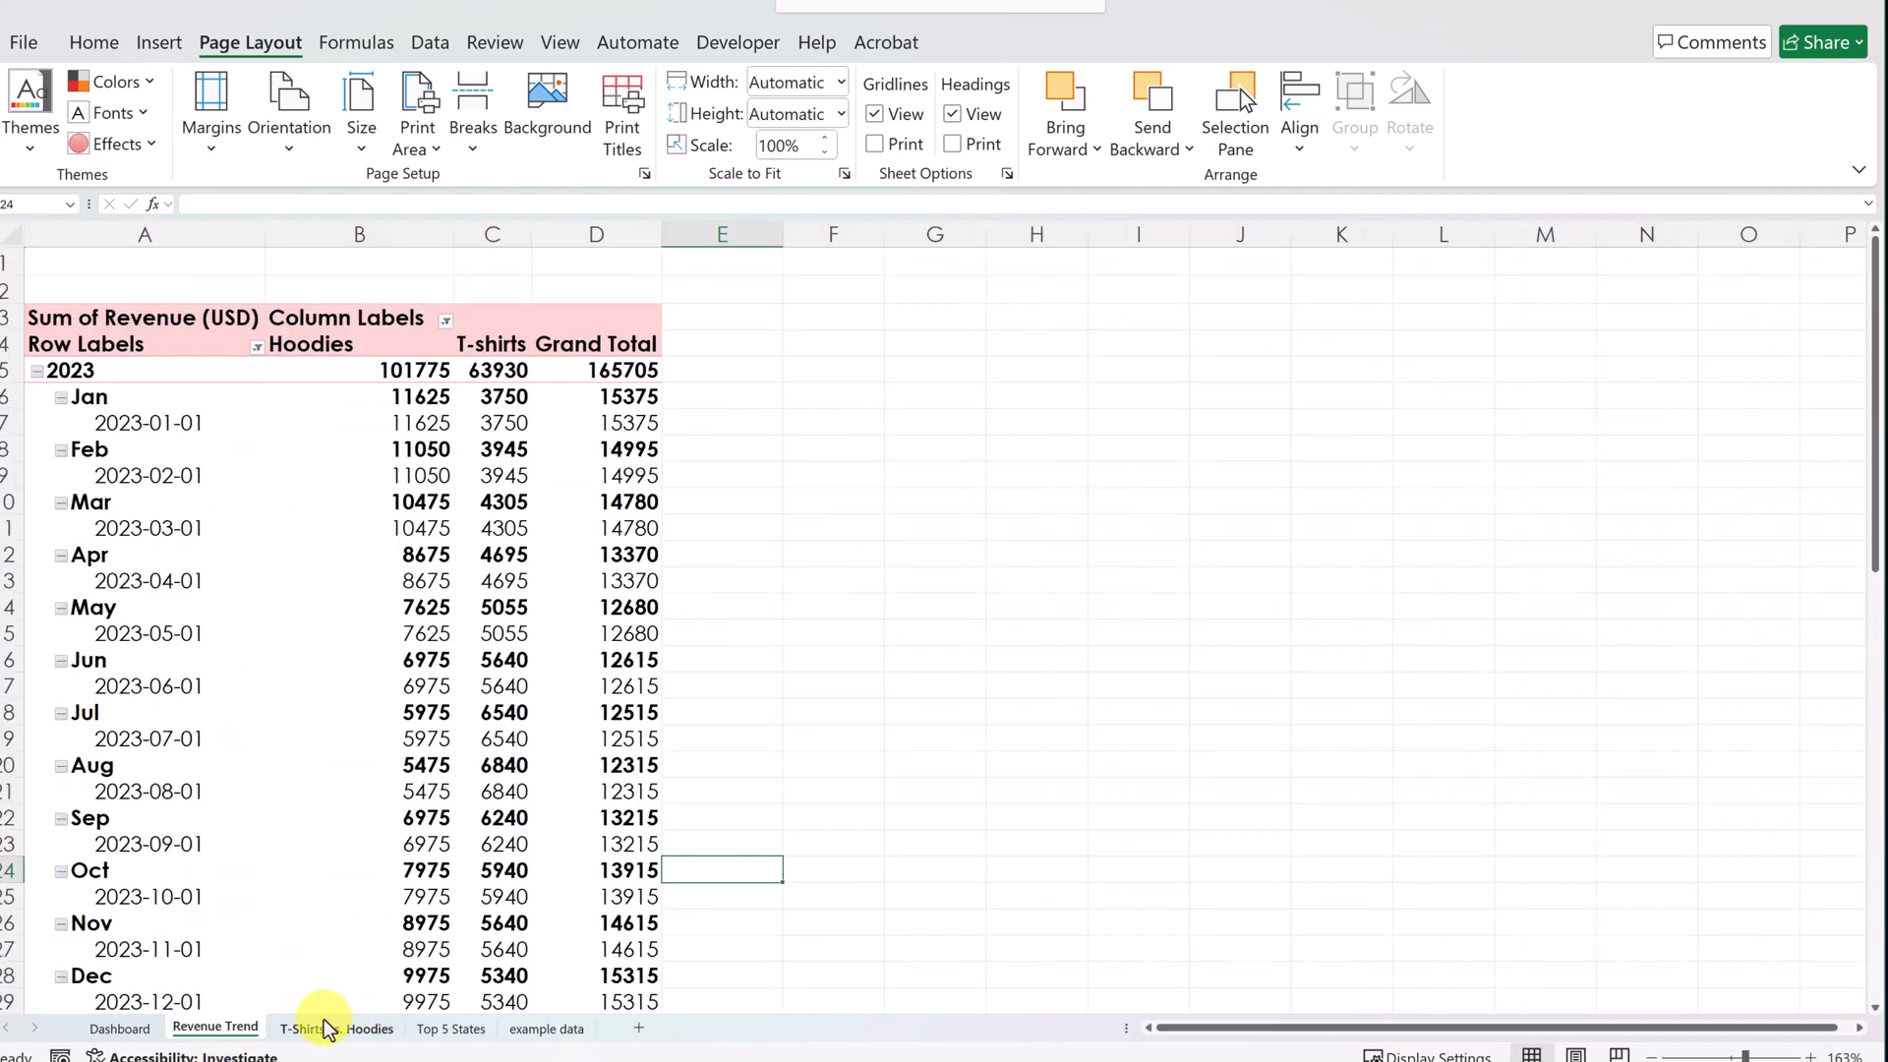
{"action": "left_click", "coordinate": [541, 1030], "text": "shift"}
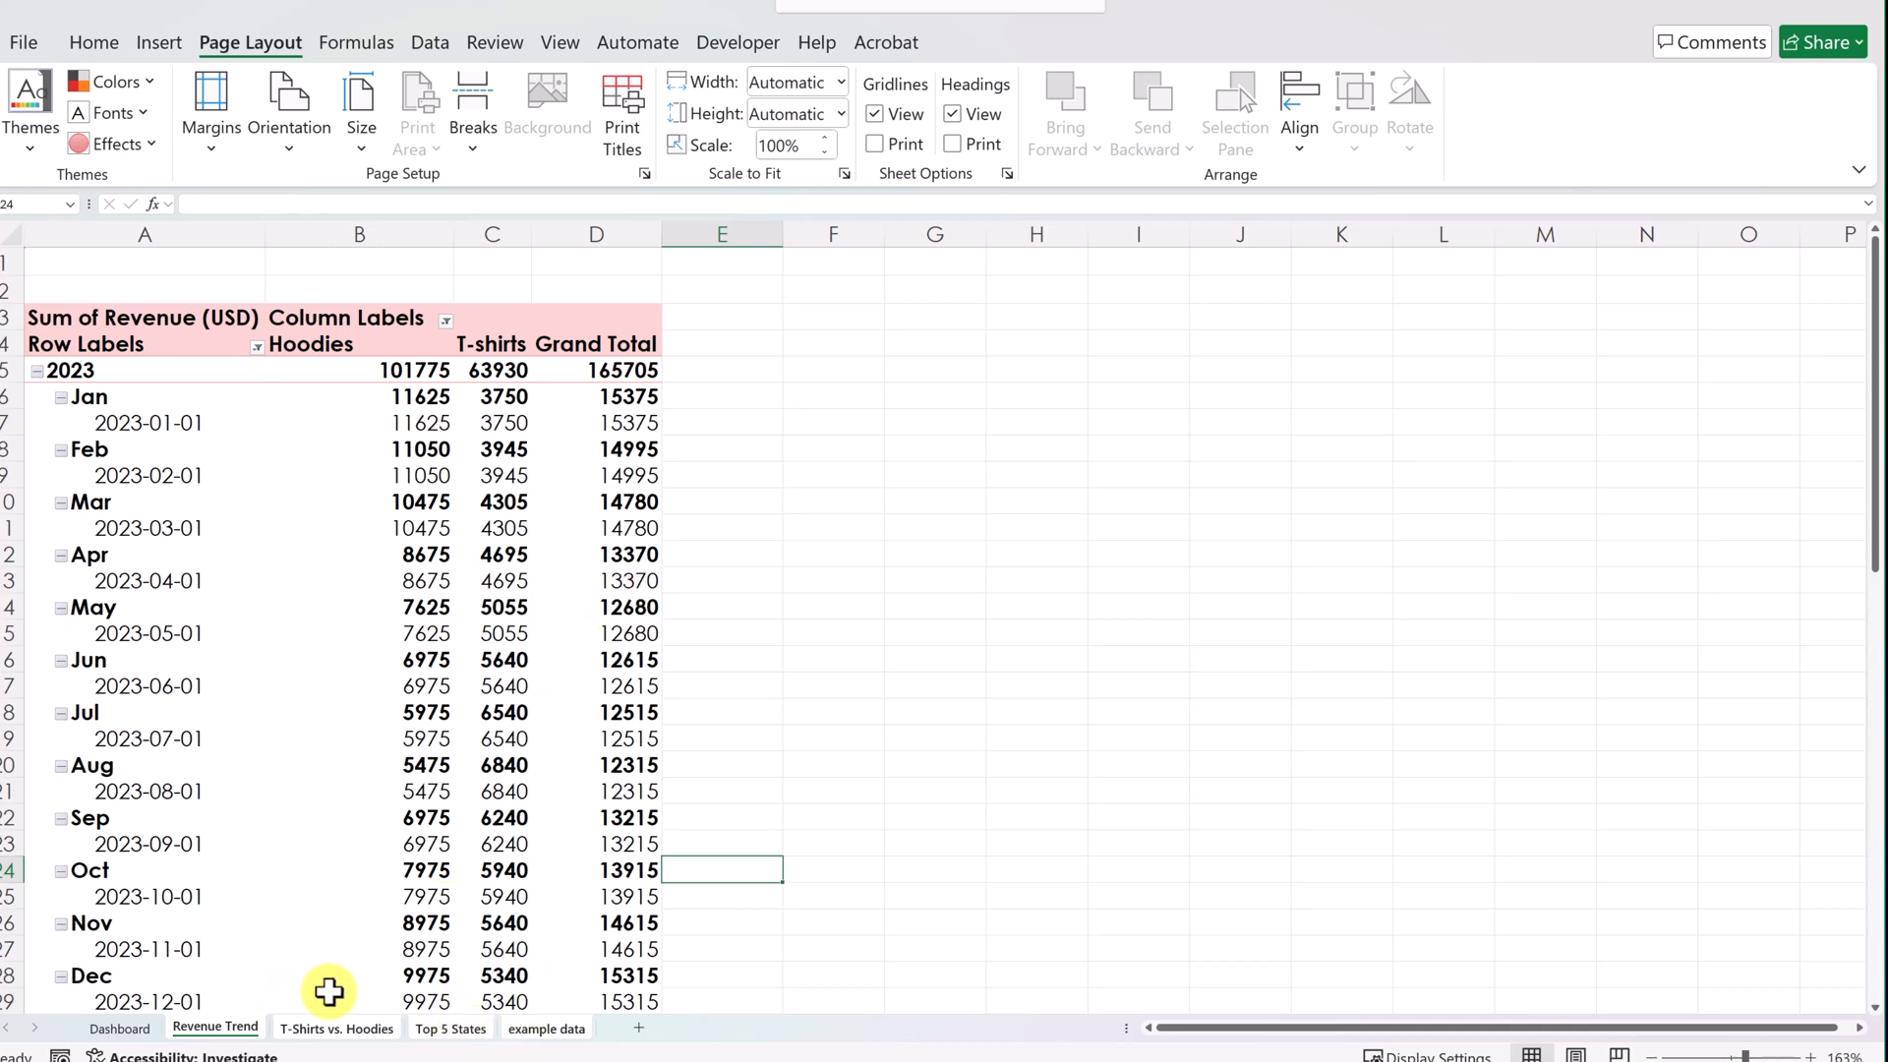
{"action": "right_click", "coordinate": [236, 1034]}
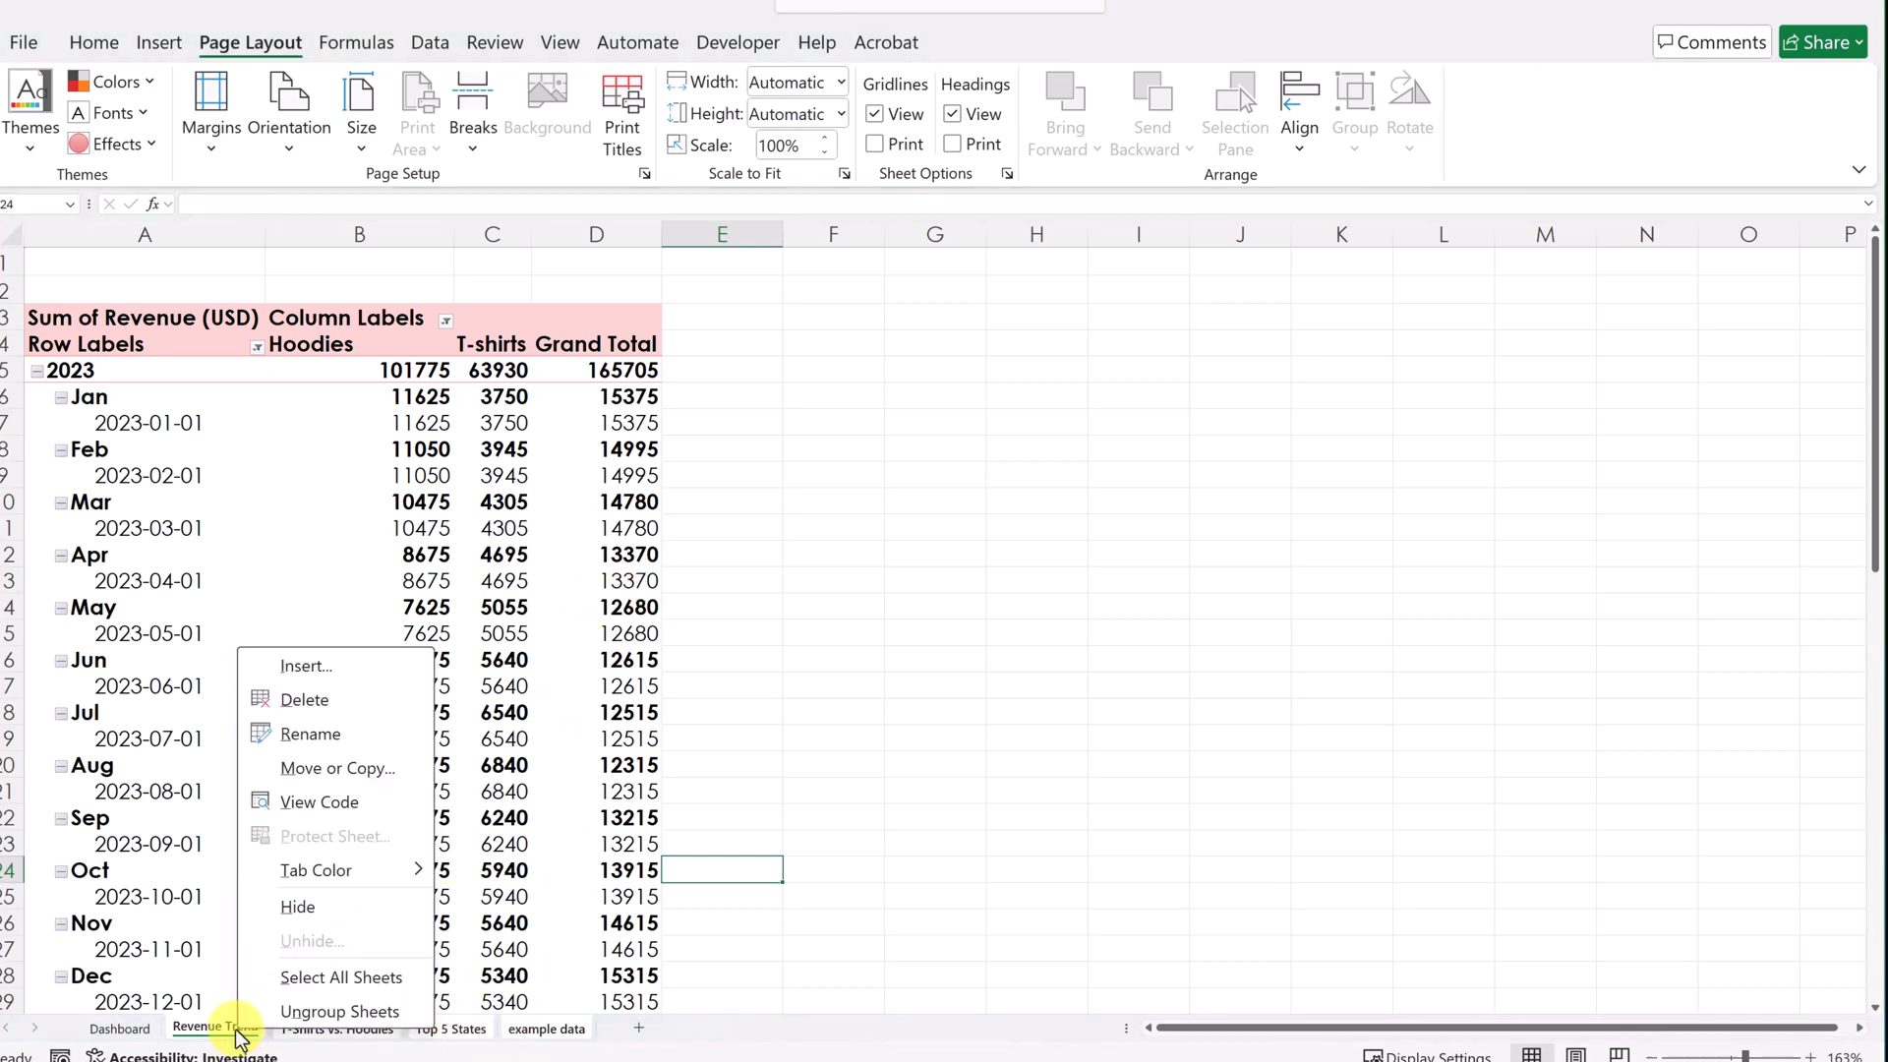
{"action": "left_click", "coordinate": [338, 914]}
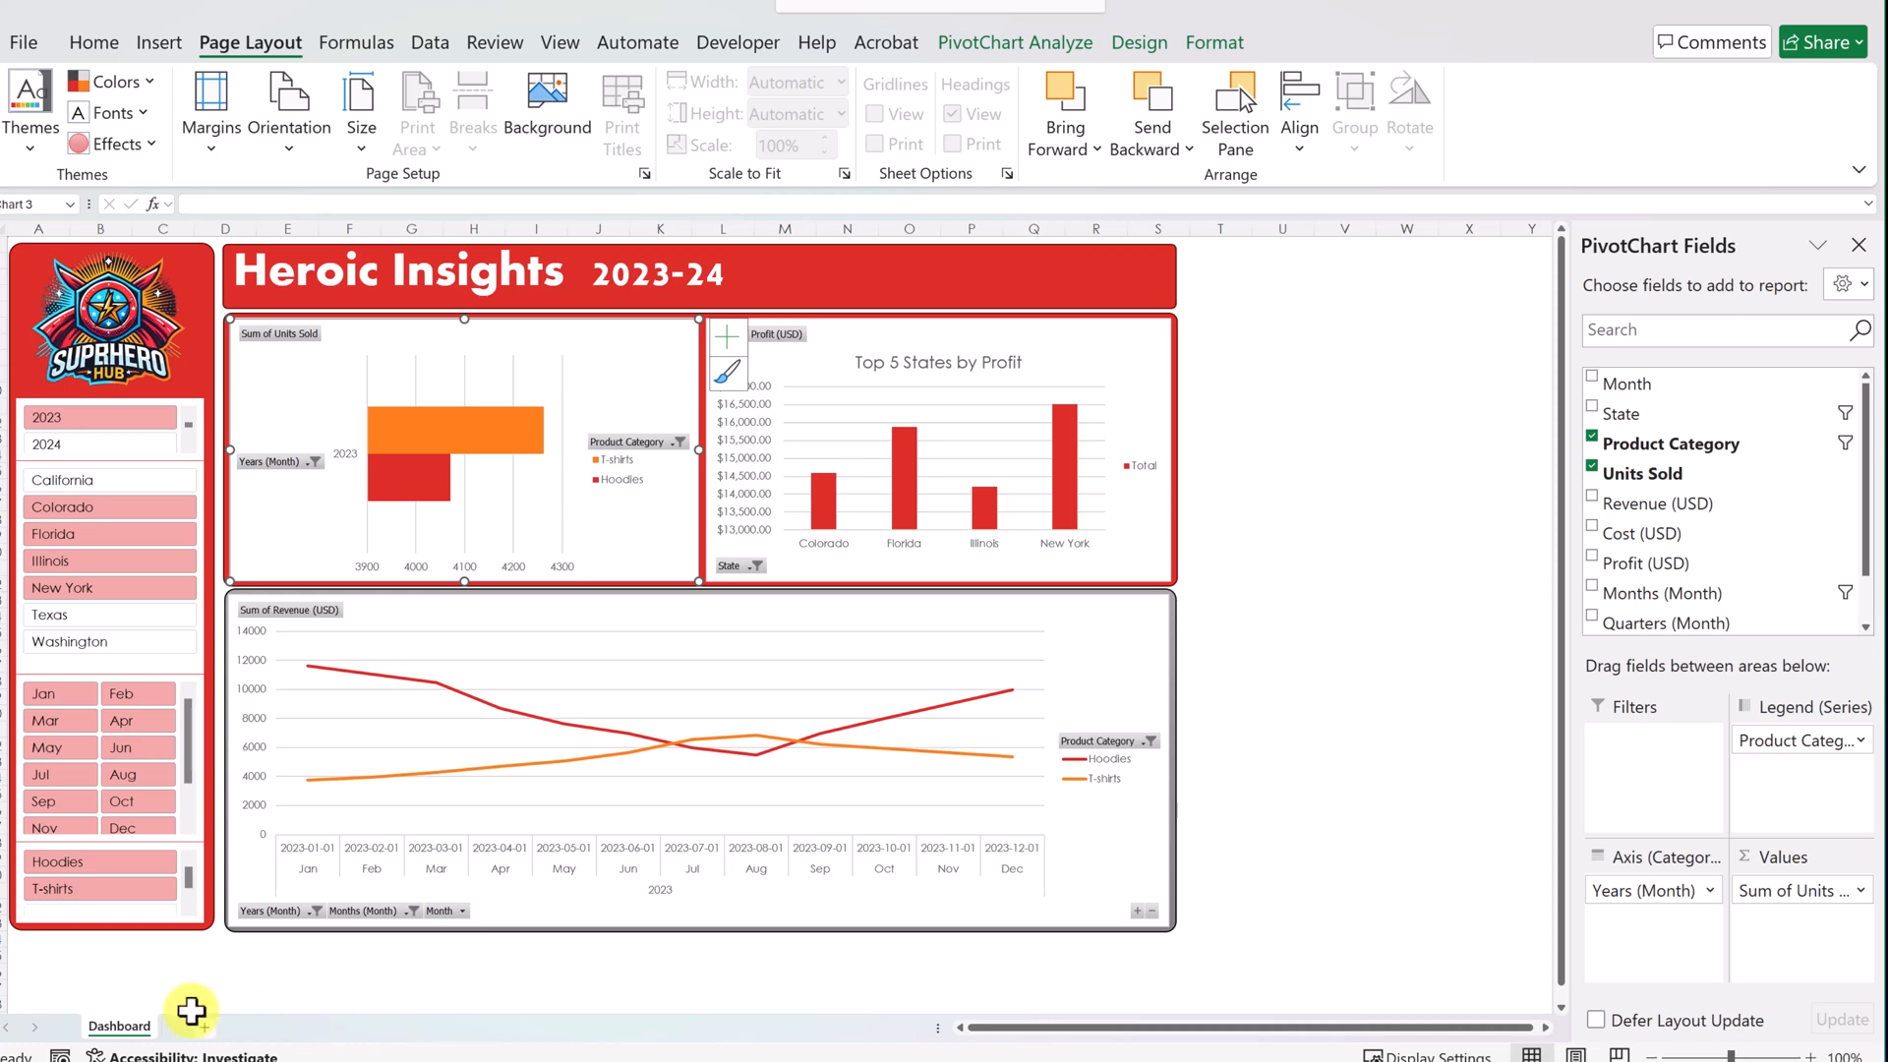
Unhide the Revenue Trend, T-Shirts vs. Hoodies, Top 5 States and example data sheets together and return to the Dashboard.
{"action": "right_click", "coordinate": [143, 1025]}
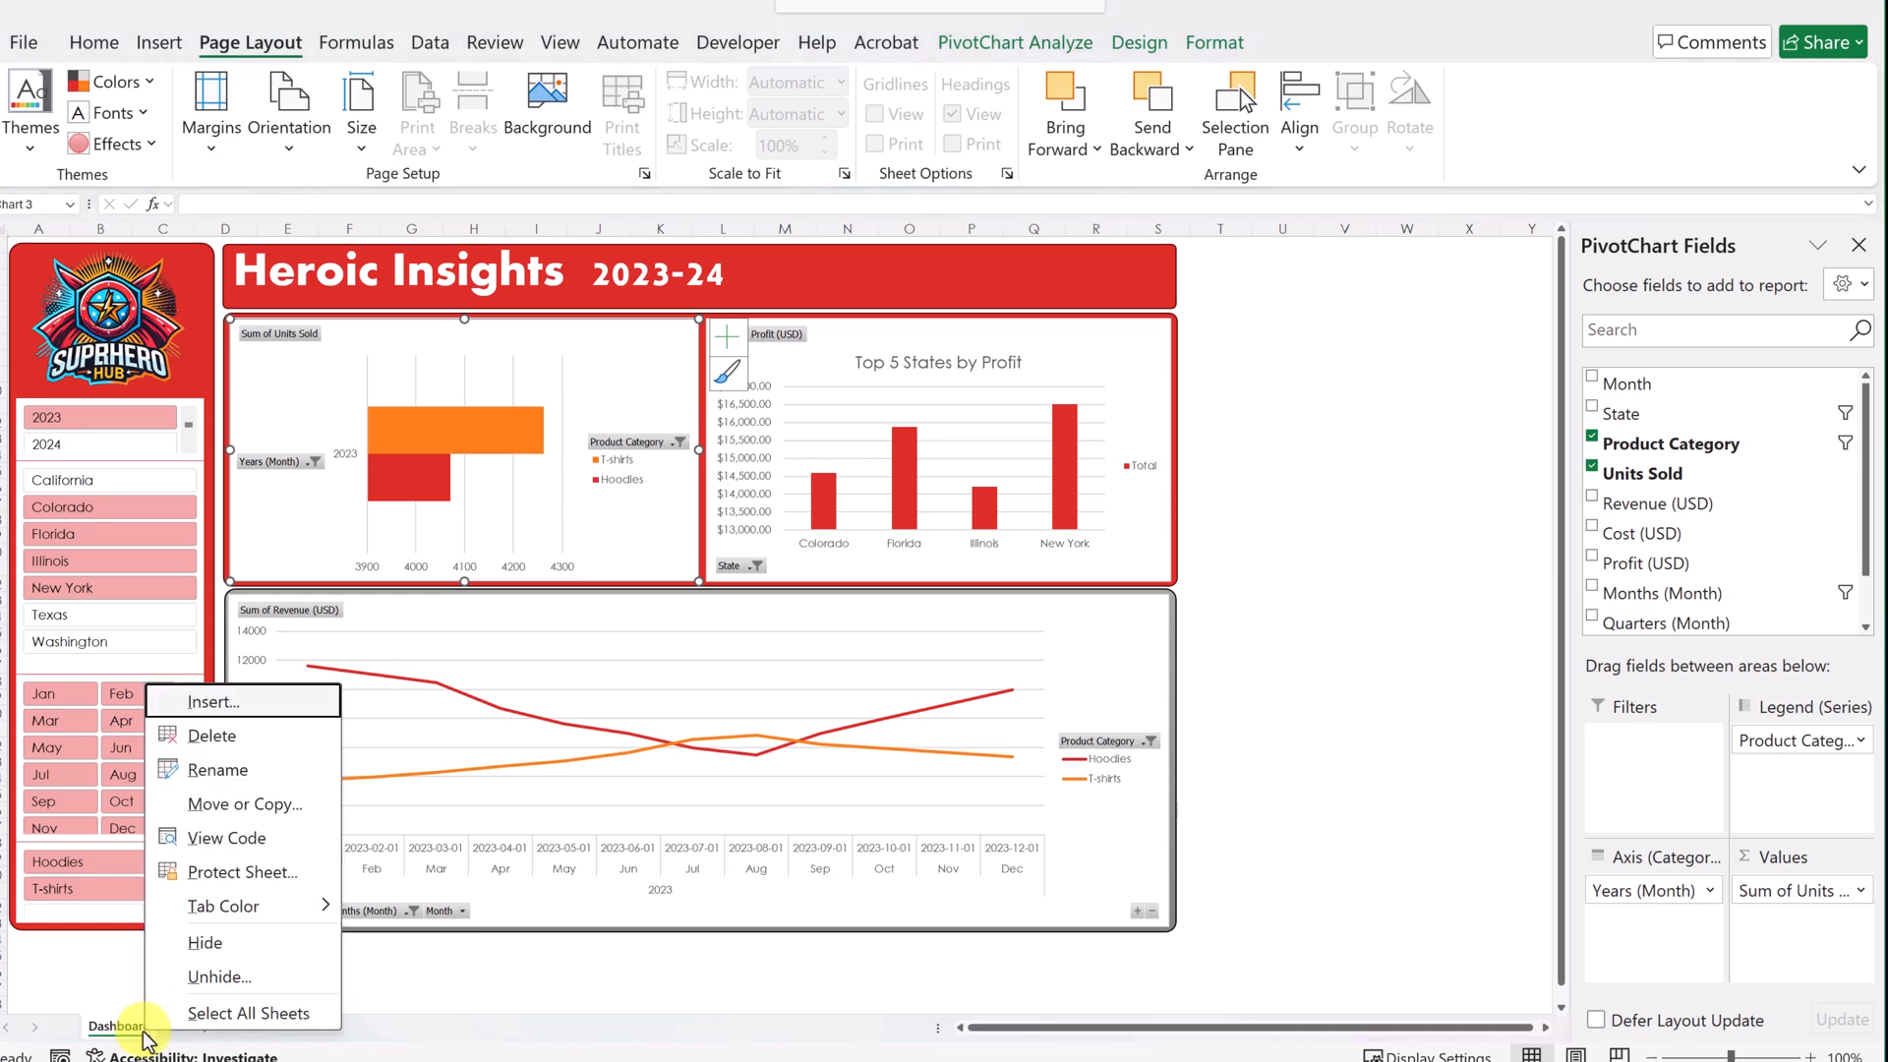
{"action": "left_click", "coordinate": [218, 973]}
{"action": "left_click_drag", "start_coordinate": [157, 898], "coordinate": [261, 687]}
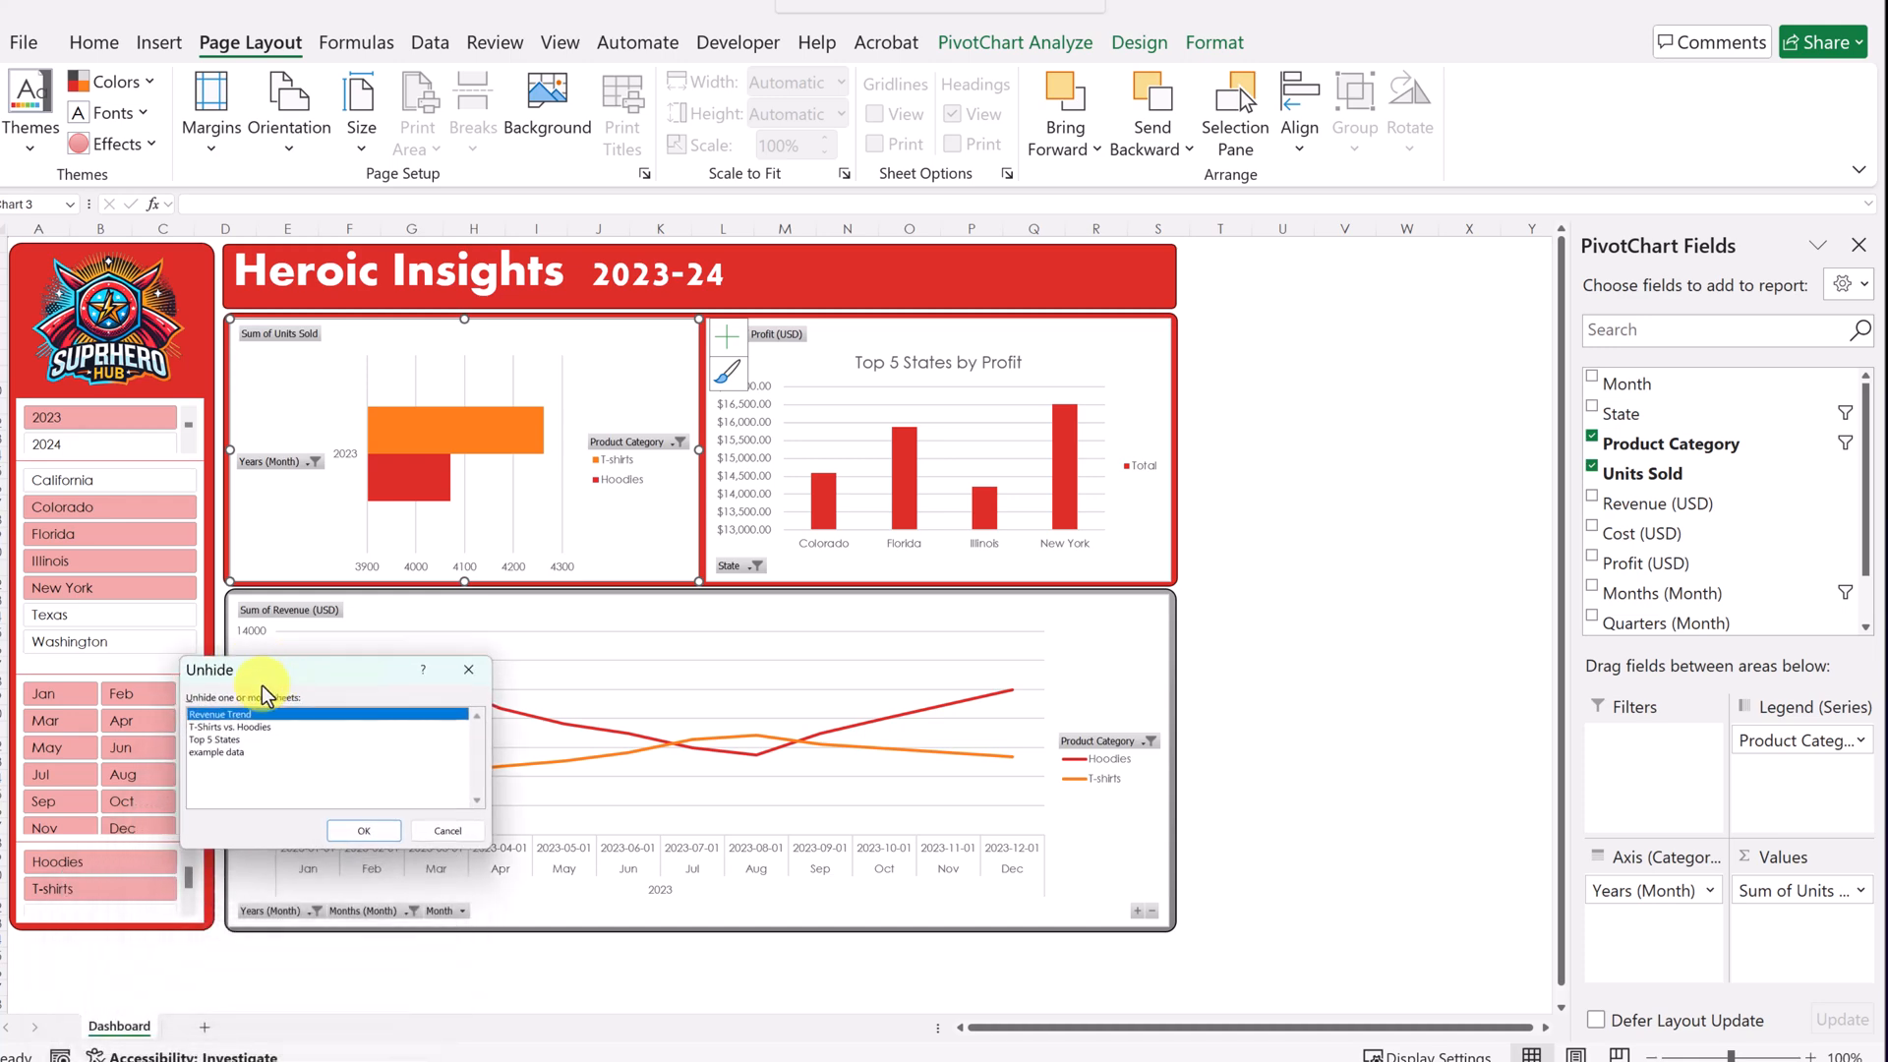
{"action": "left_click", "coordinate": [221, 753], "text": "shift"}
{"action": "left_click", "coordinate": [367, 828]}
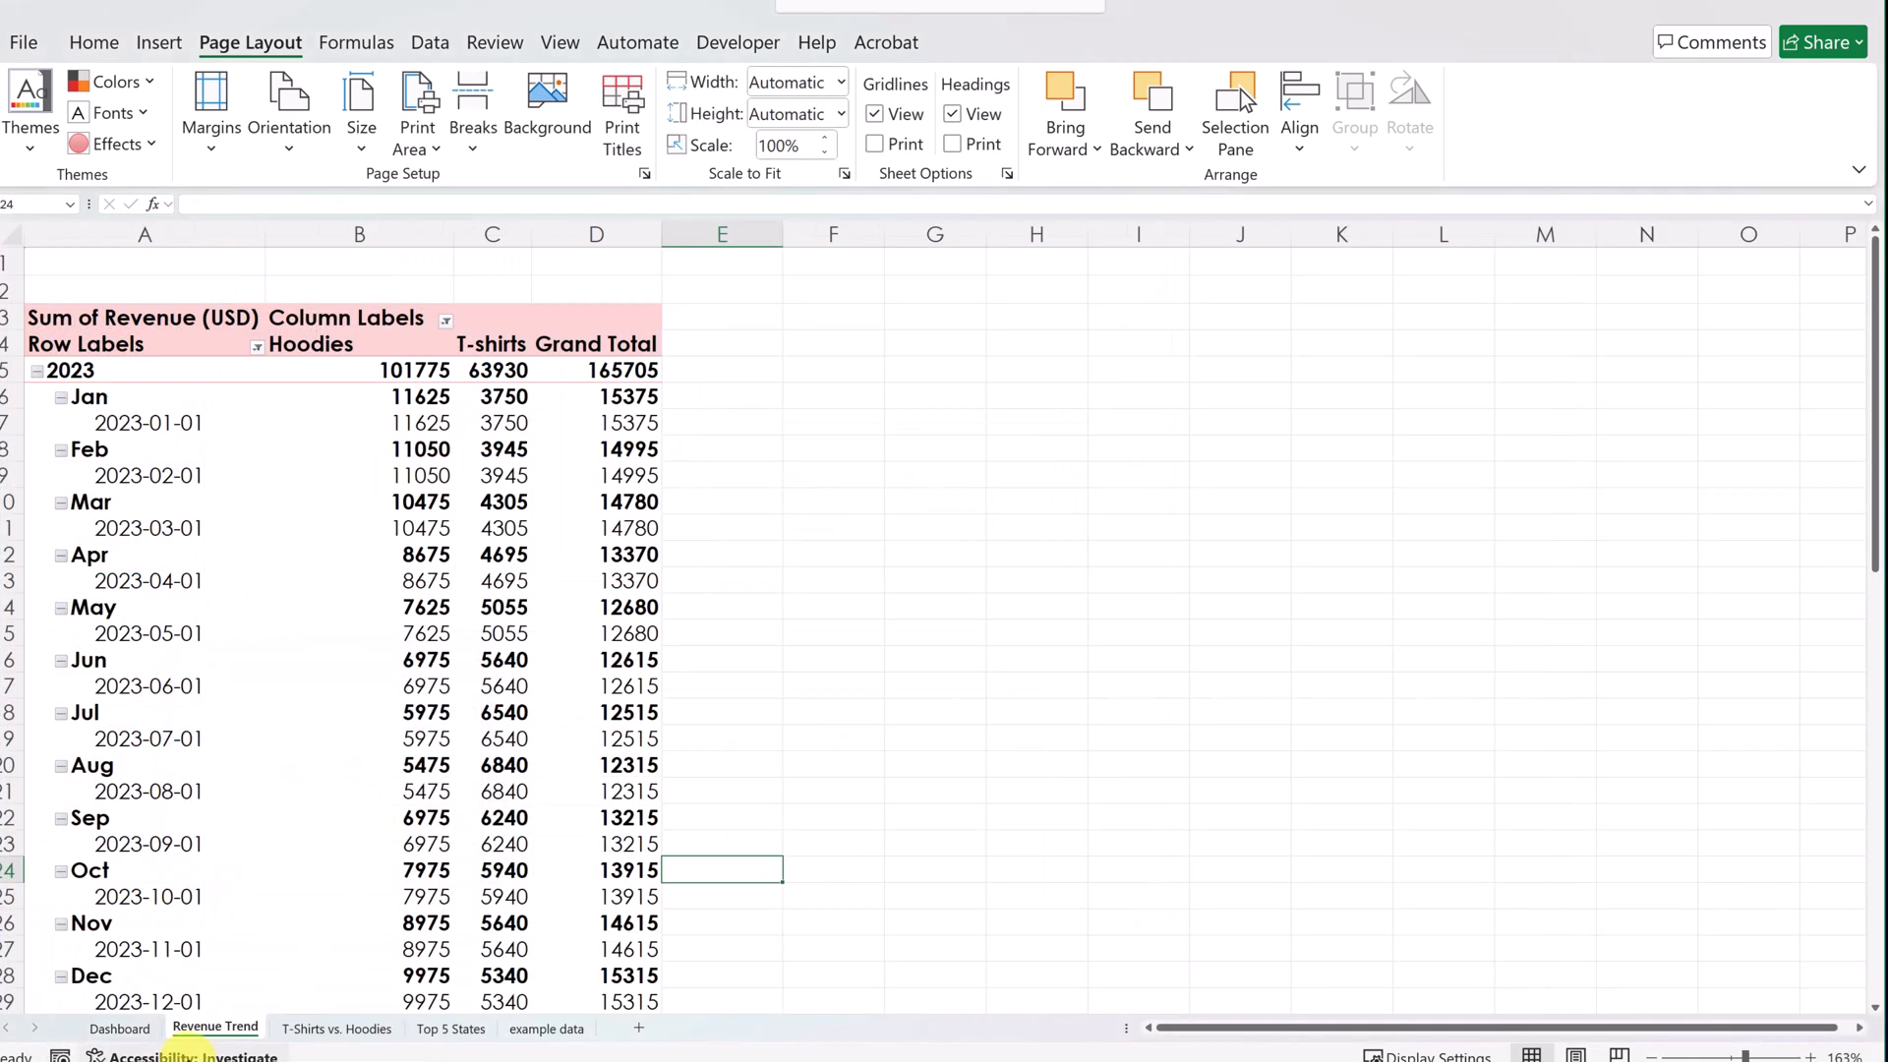
{"action": "left_click", "coordinate": [119, 1026]}
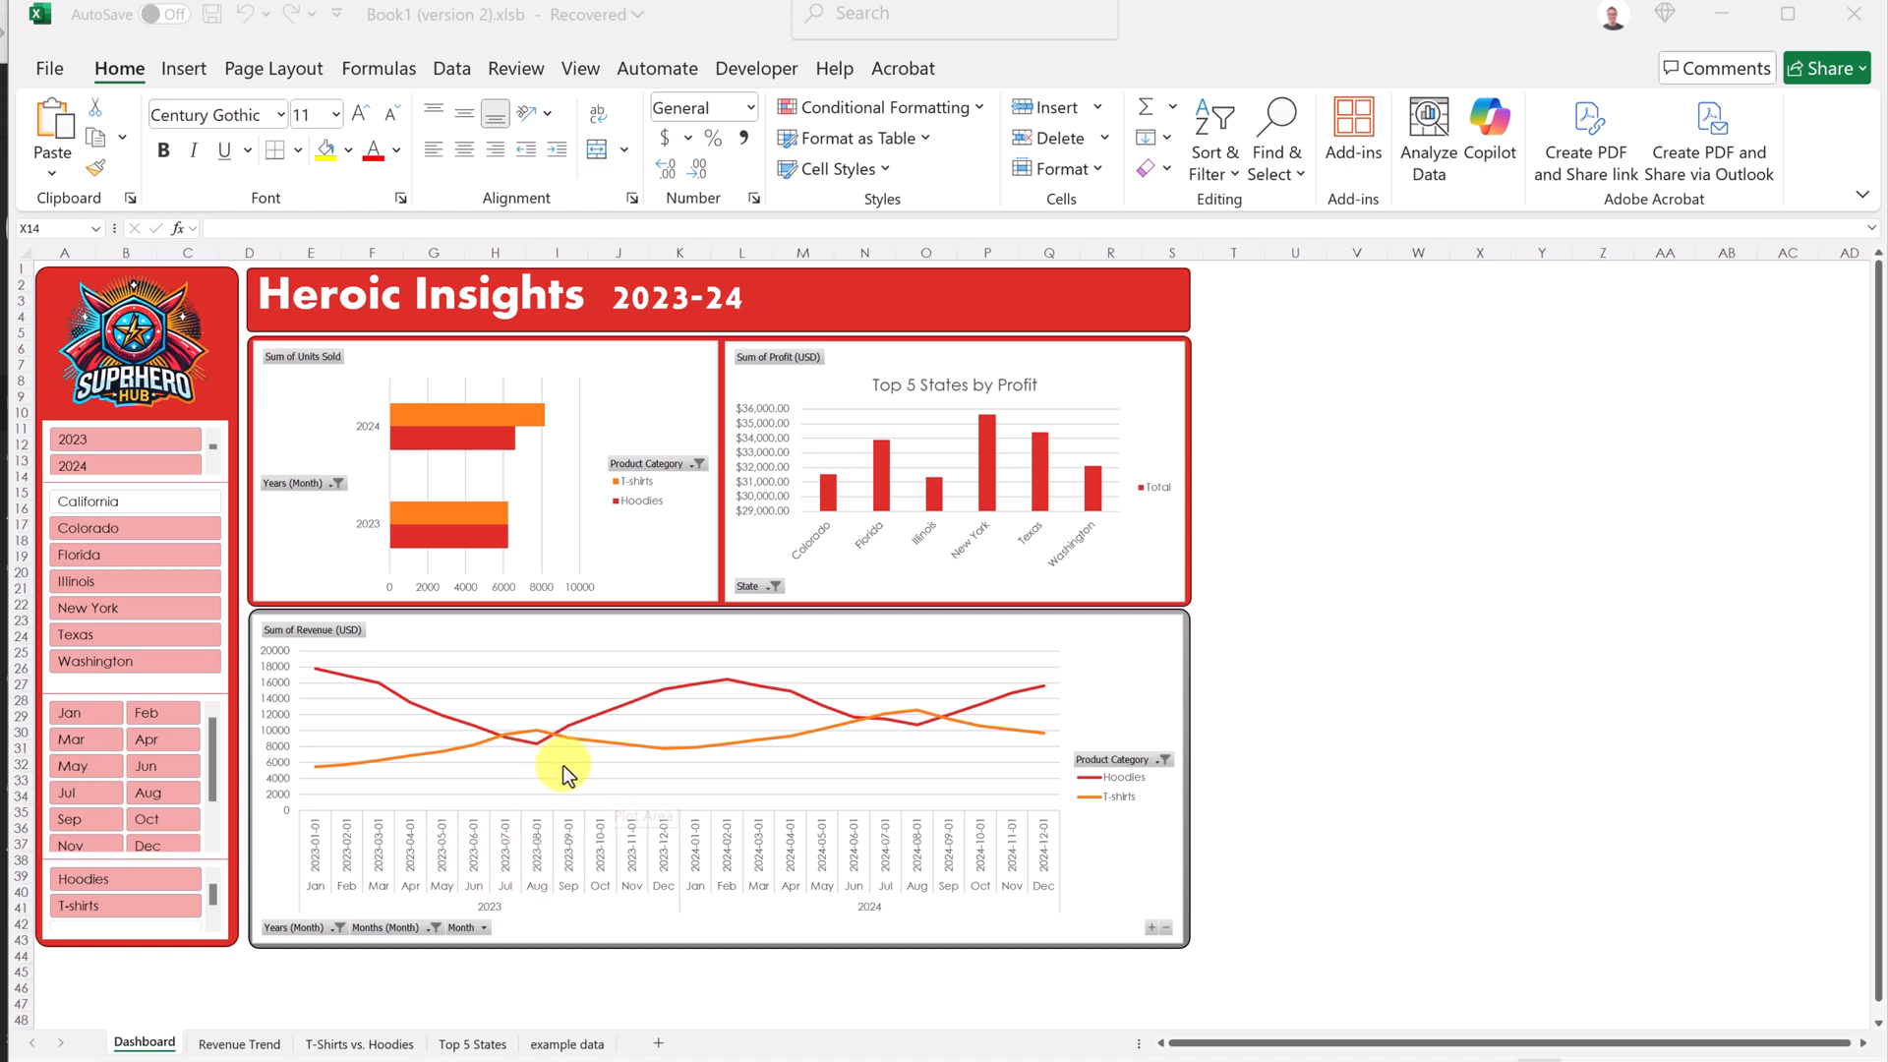
Remove the Month field from the rows of the Revenue Trend PivotTable and return to the Dashboard.
{"action": "left_click", "coordinate": [251, 1042]}
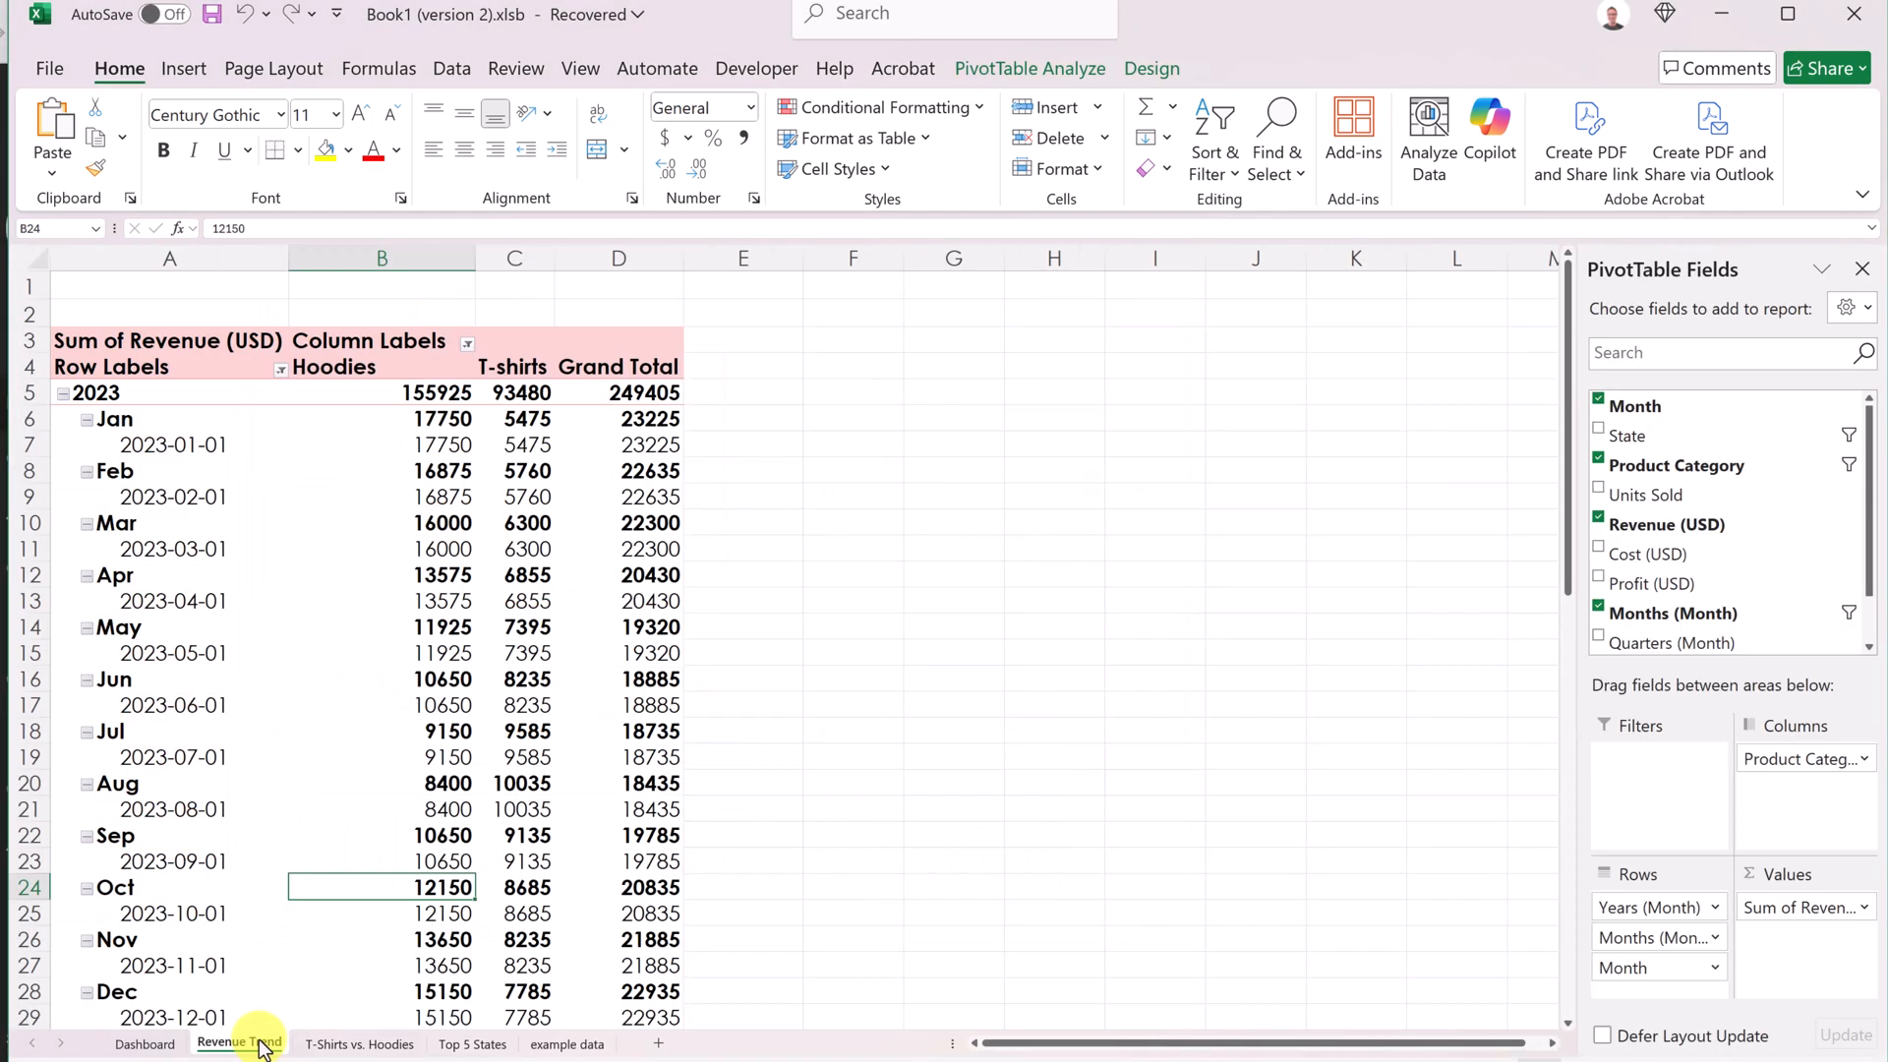
{"action": "left_click_drag", "start_coordinate": [1599, 966], "coordinate": [1329, 794]}
{"action": "left_click", "coordinate": [144, 1042]}
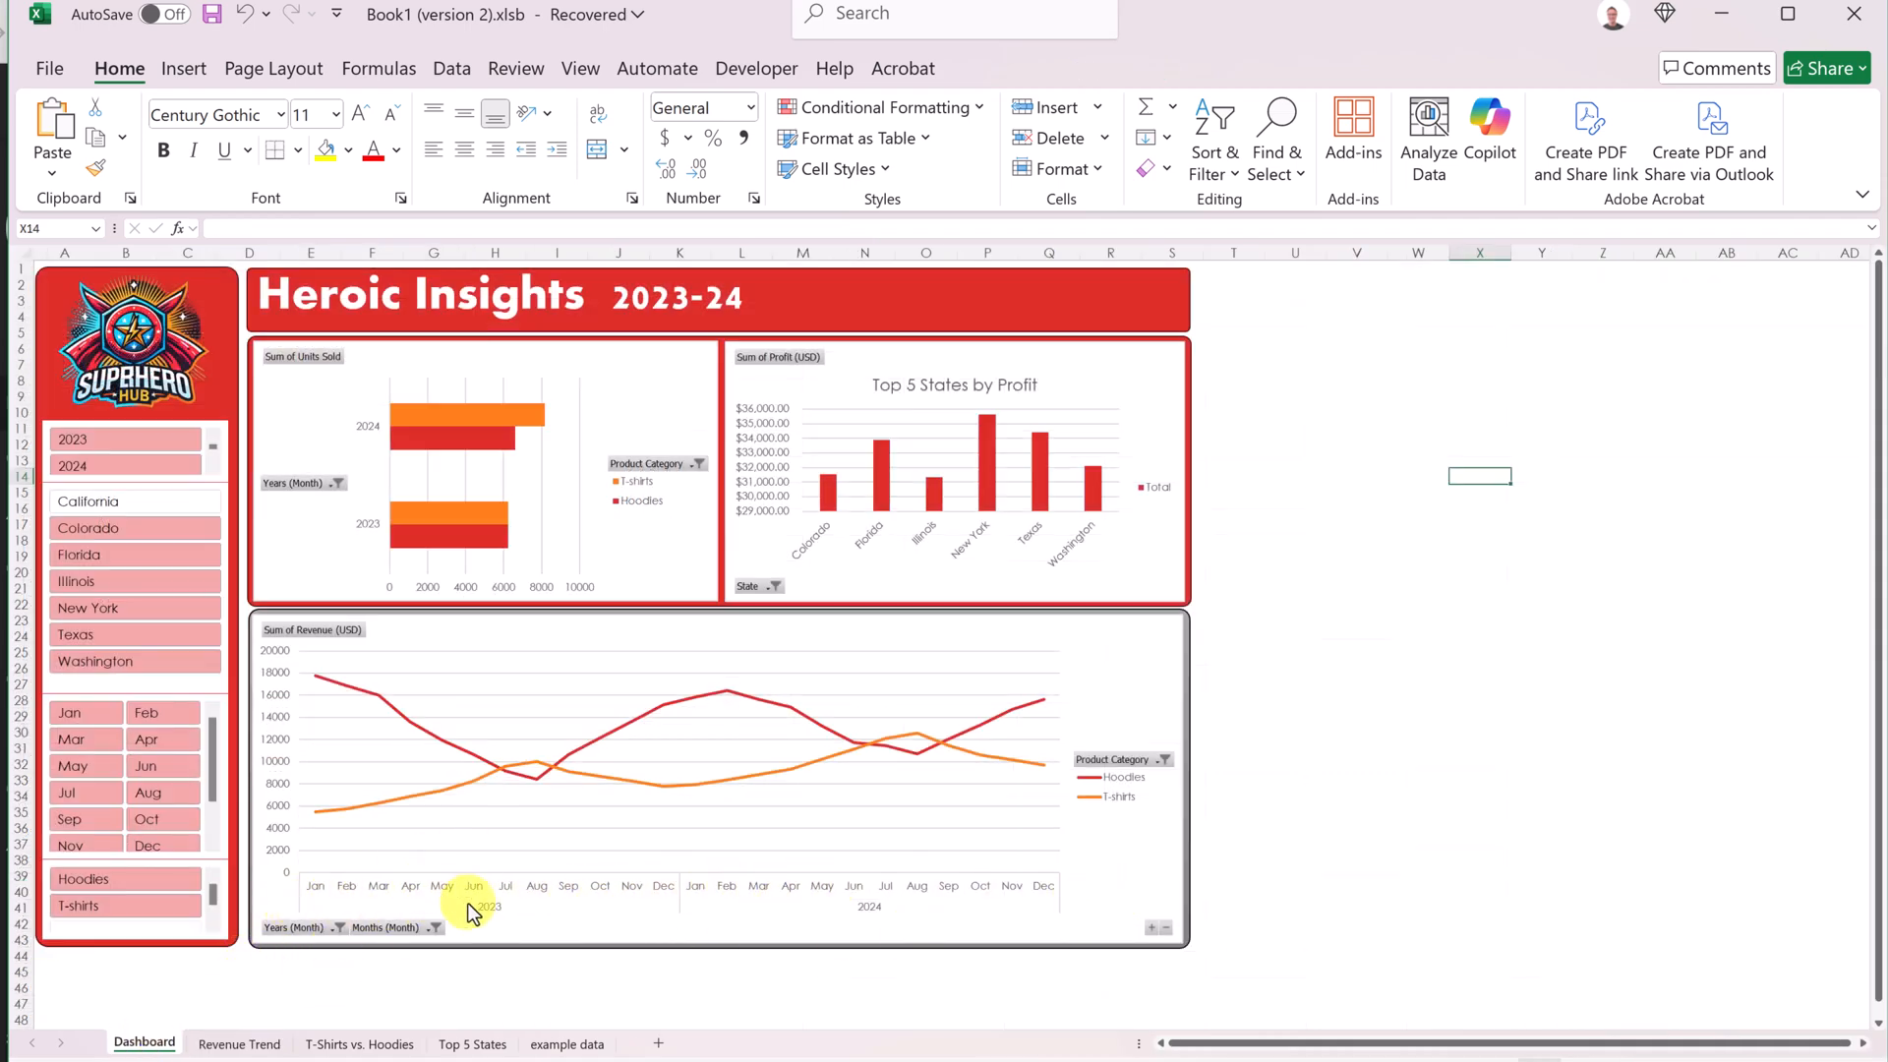
Paste the copied January 2025 sales rows into the example data sheet directly below the table, starting at cell A338.
{"action": "left_click", "coordinate": [567, 1043]}
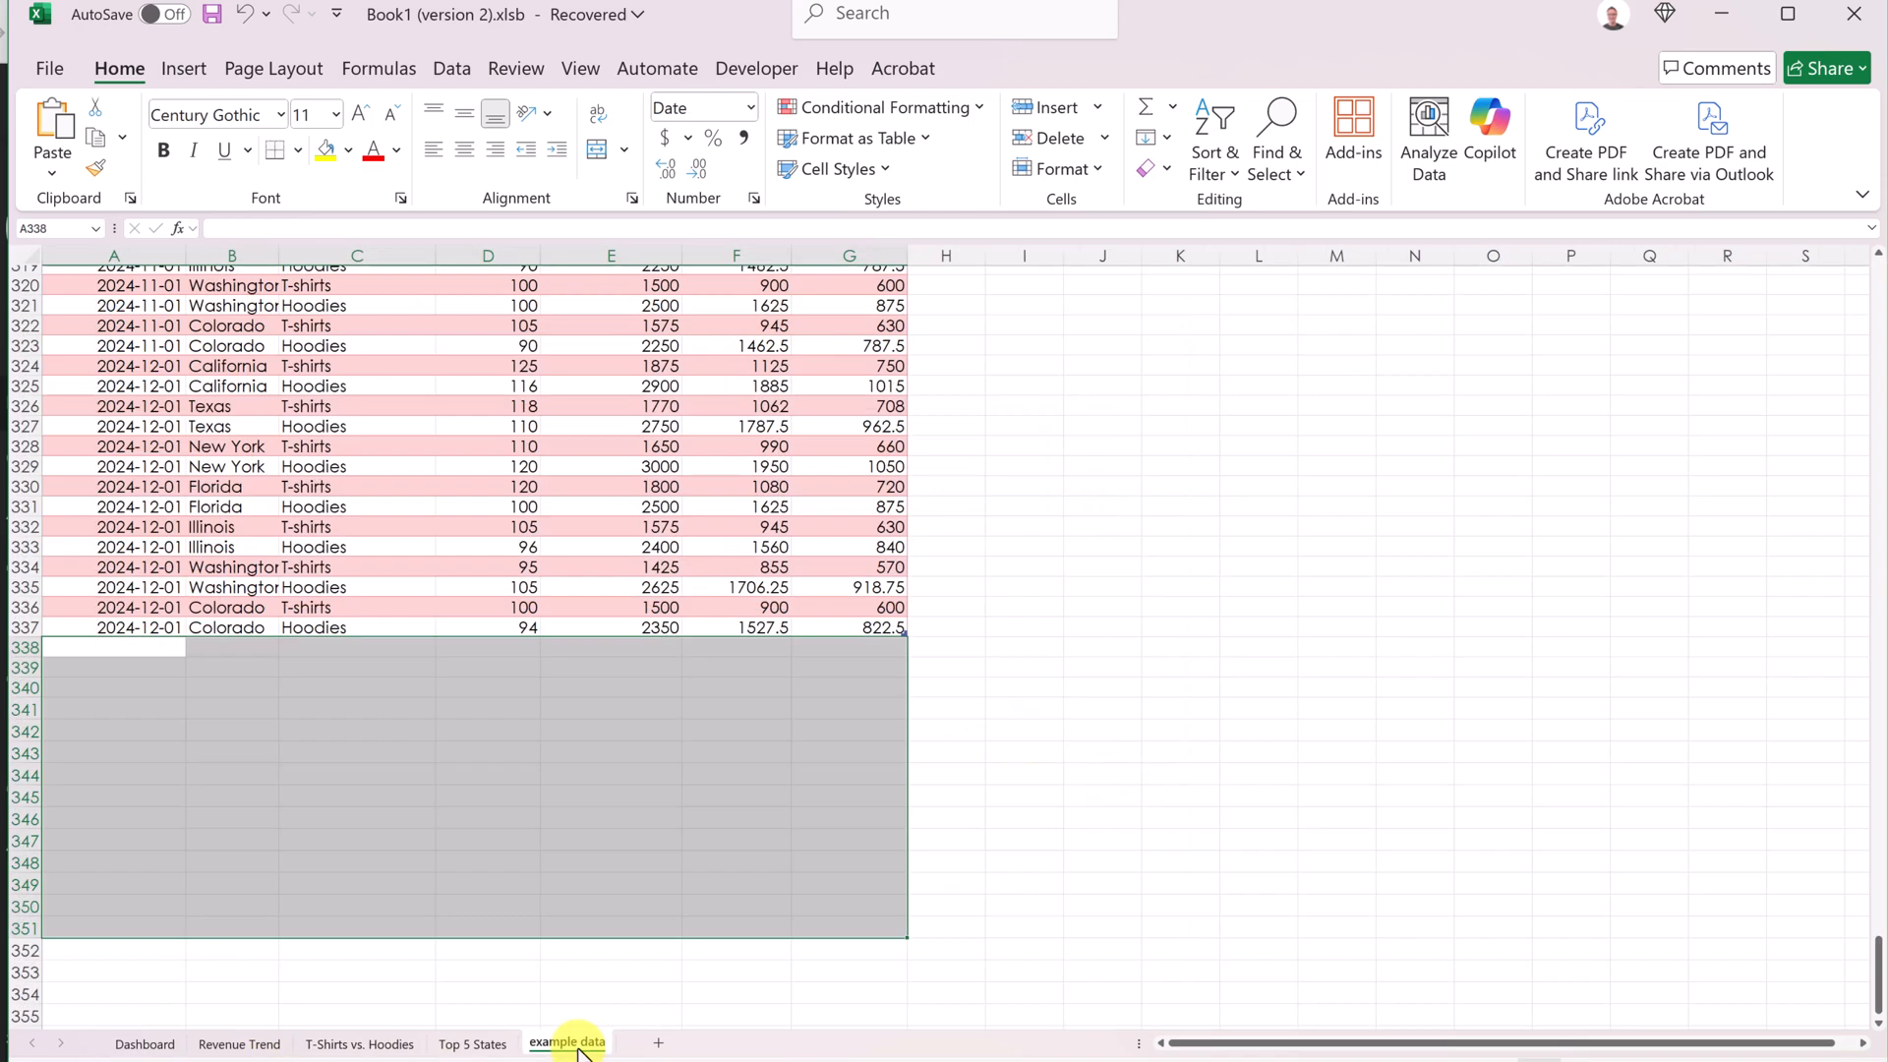
{"action": "left_click", "coordinate": [364, 826]}
{"action": "left_click", "coordinate": [442, 727]}
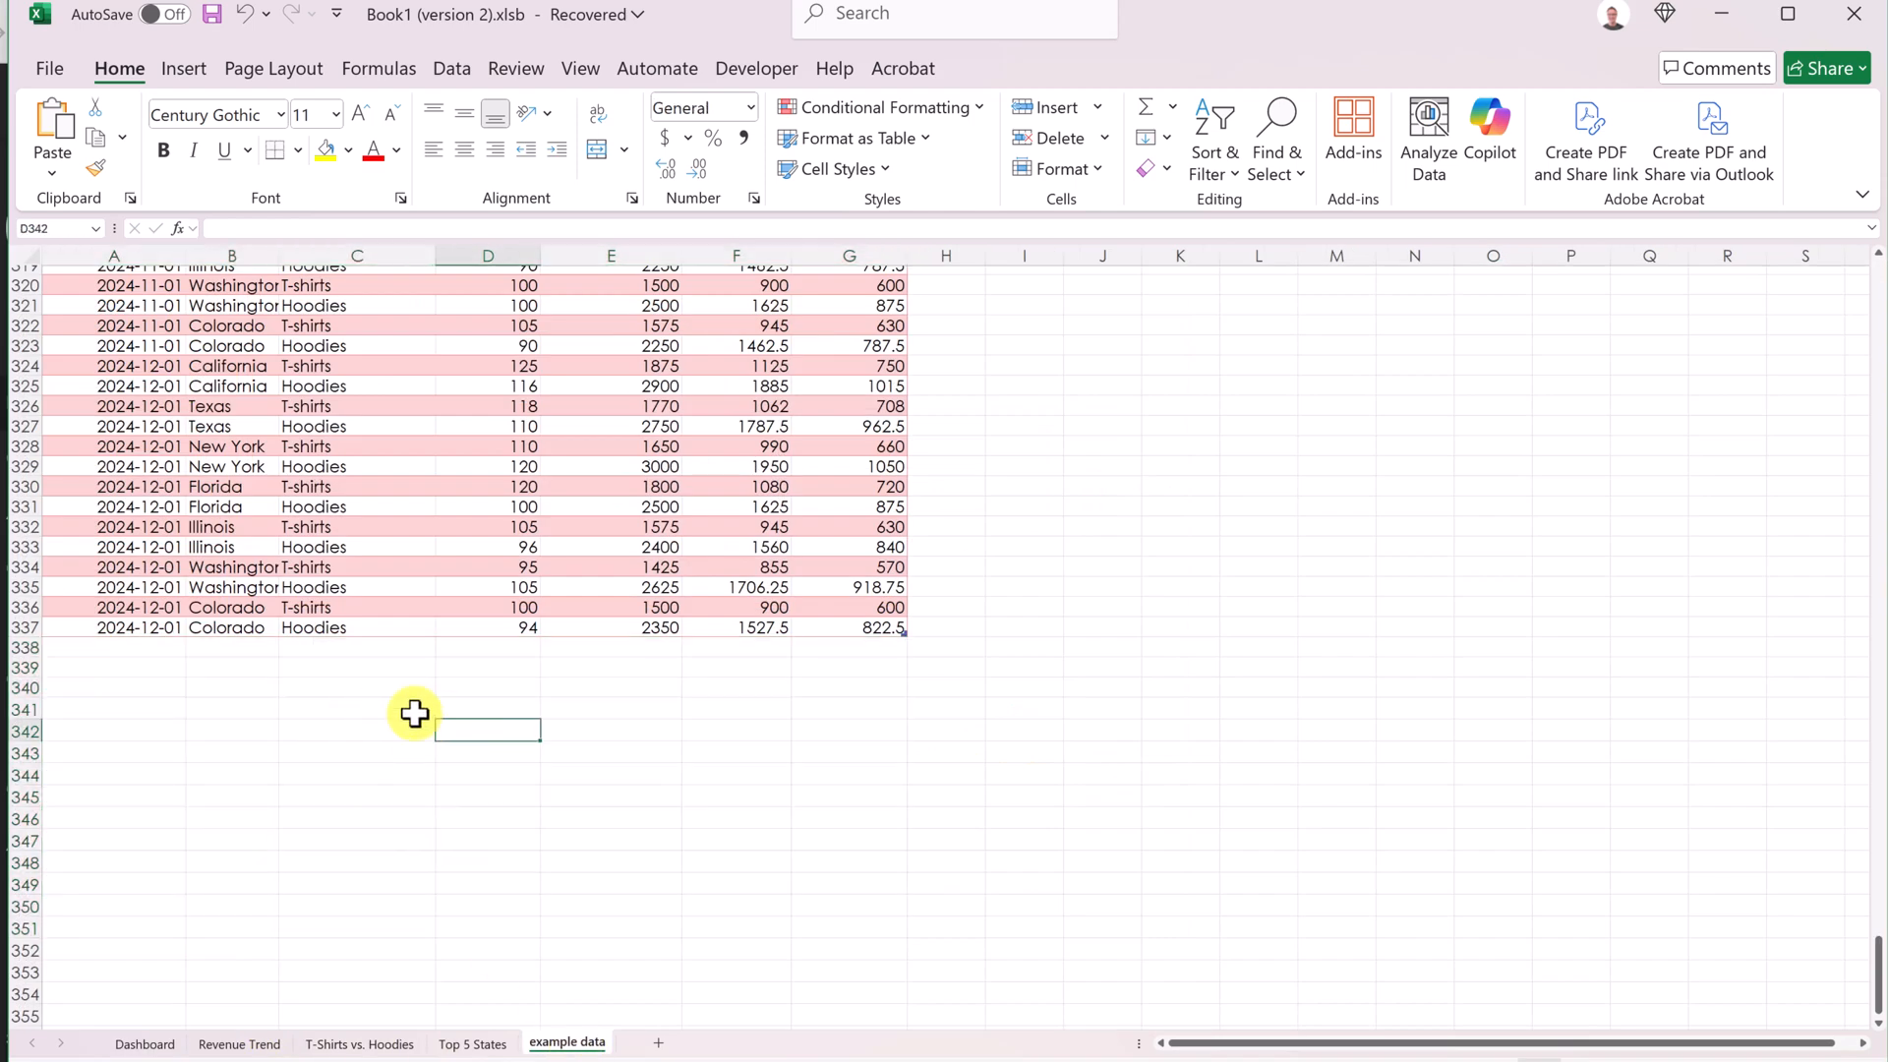
{"action": "left_click", "coordinate": [143, 647]}
{"action": "key", "text": "ctrl+v"}
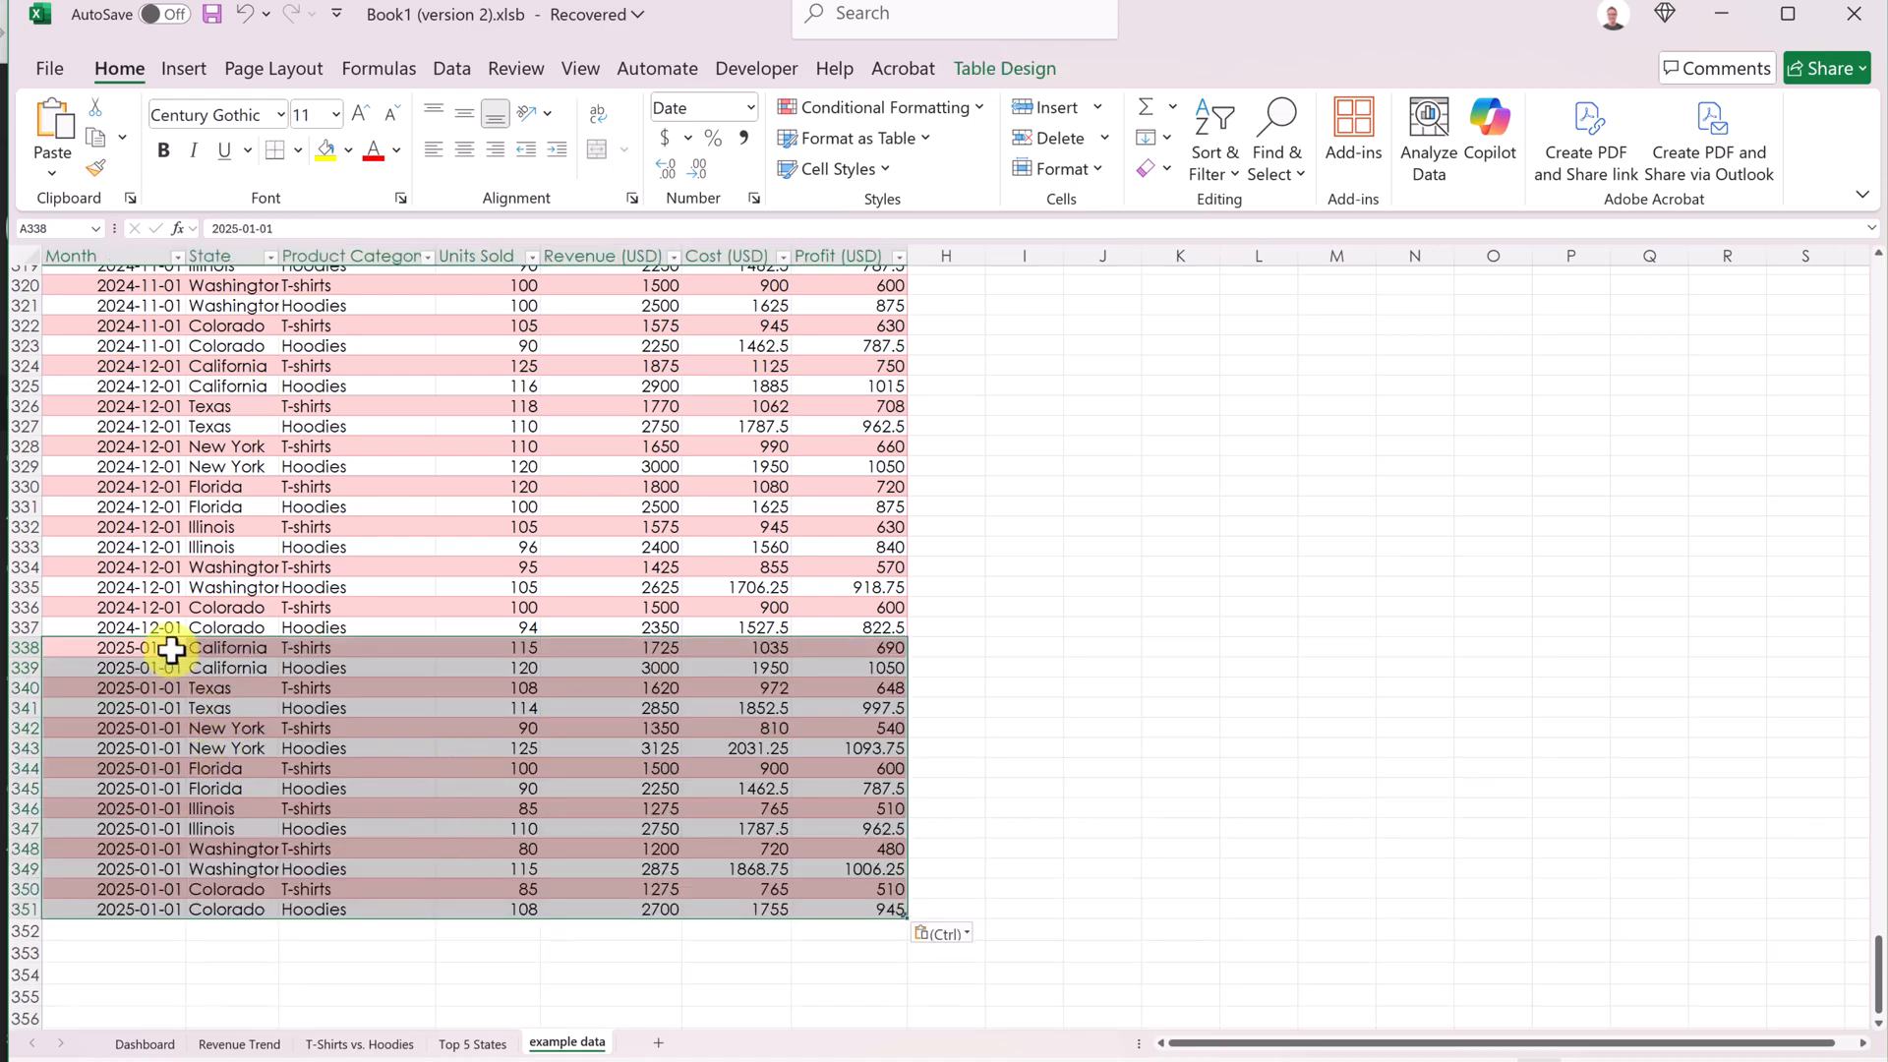
{"action": "left_click", "coordinate": [391, 968]}
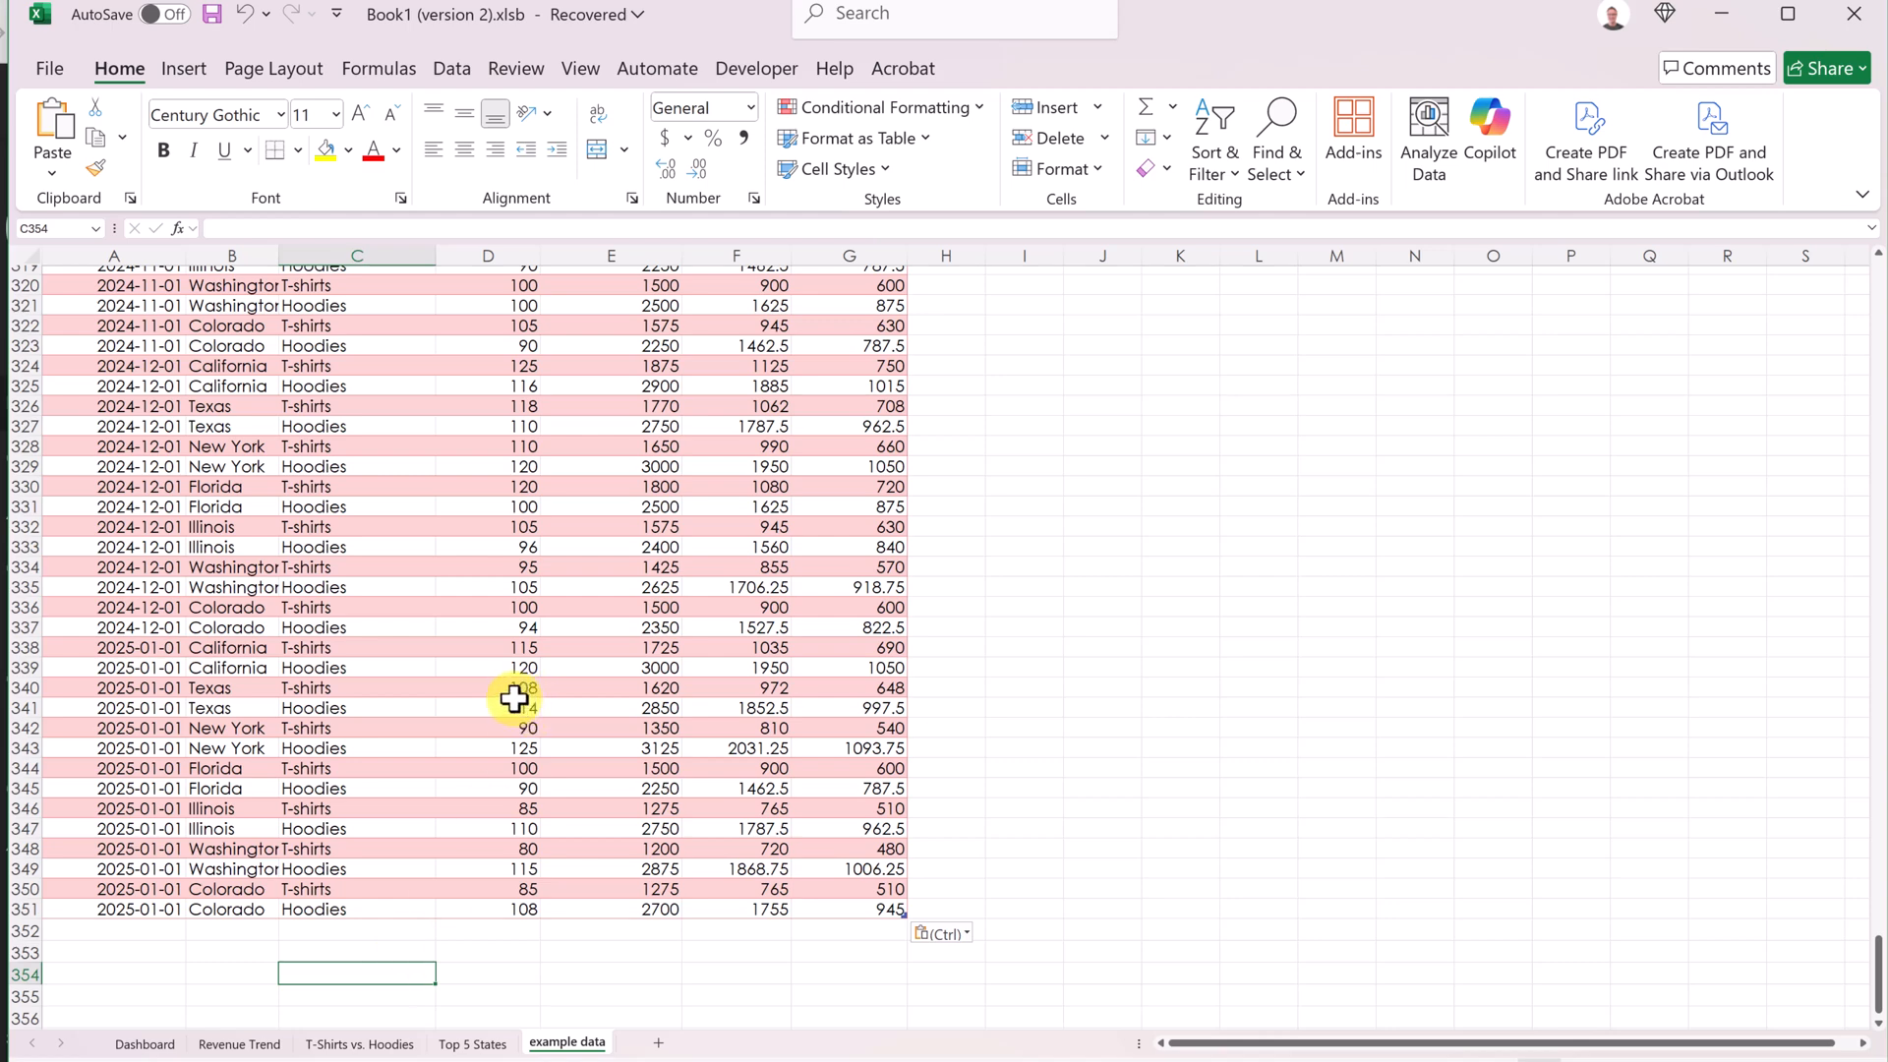
Return to the Dashboard sheet and refresh its data through the Years (Month) slicer.
{"action": "left_click", "coordinate": [144, 1044]}
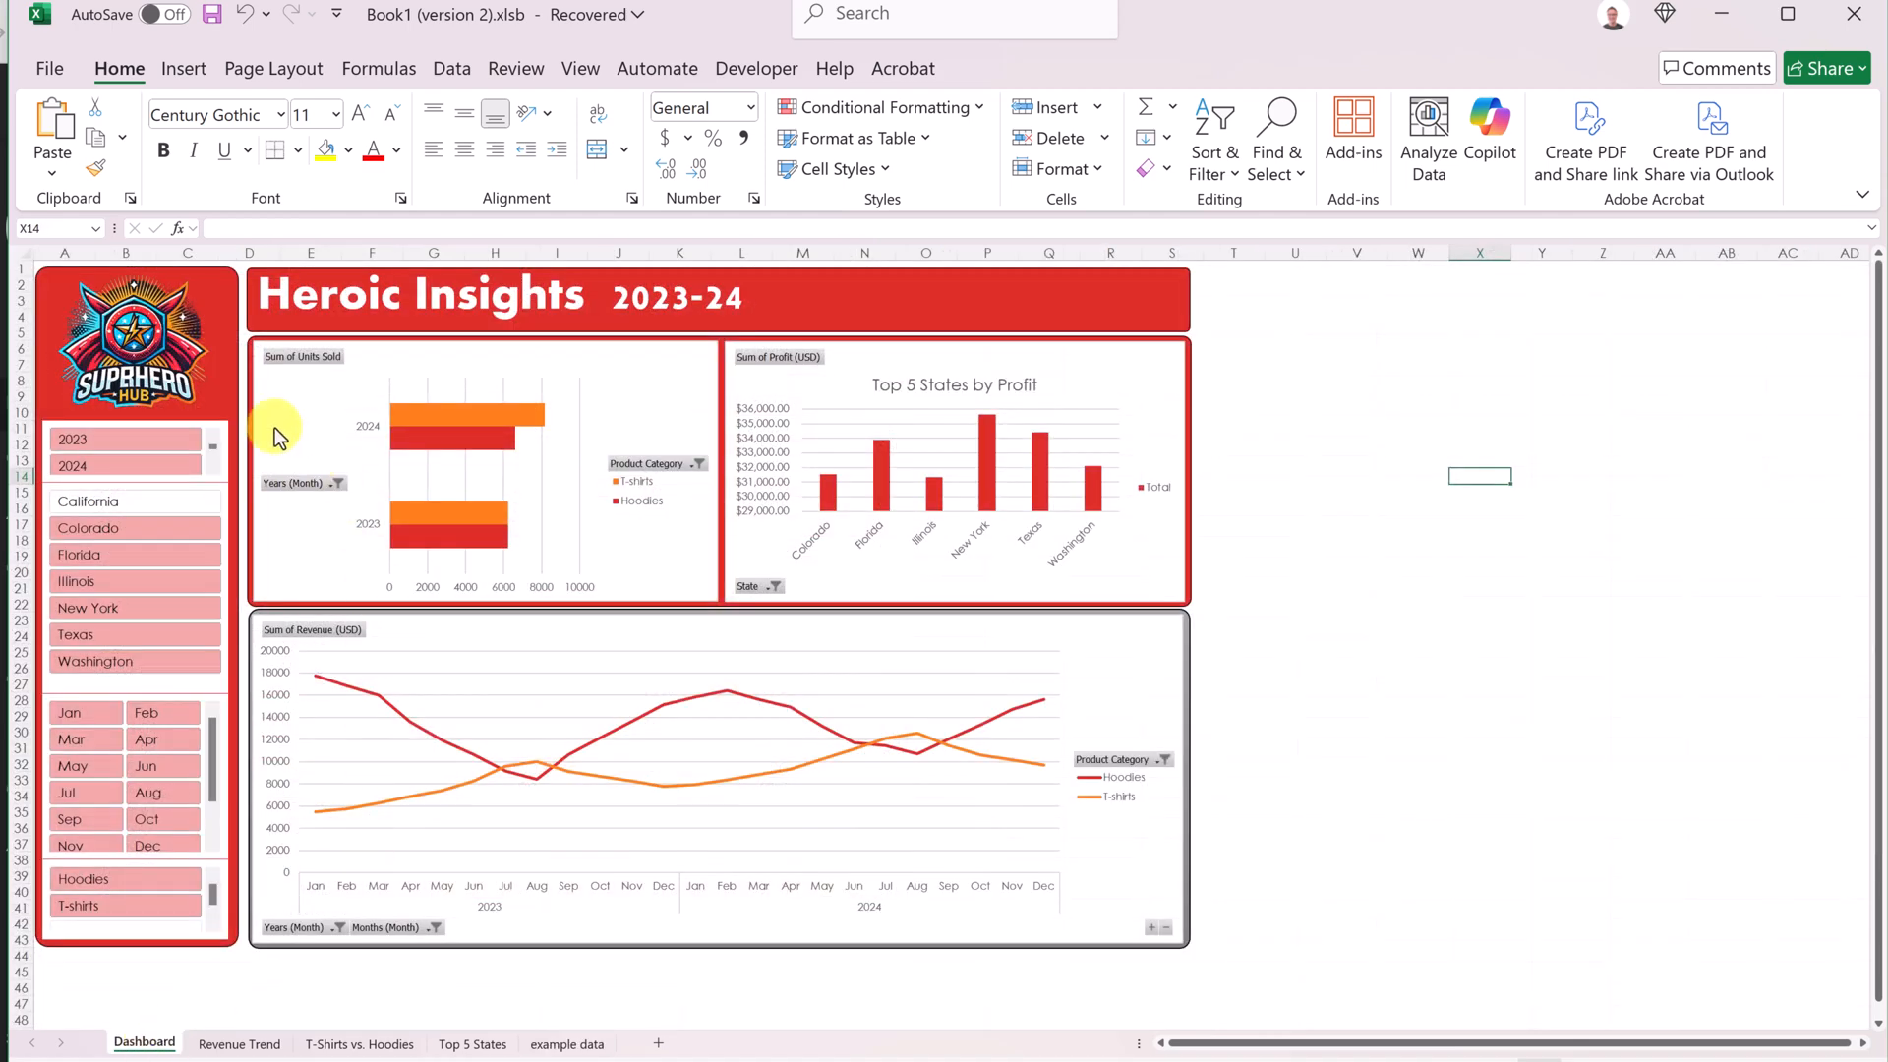
{"action": "right_click", "coordinate": [127, 427]}
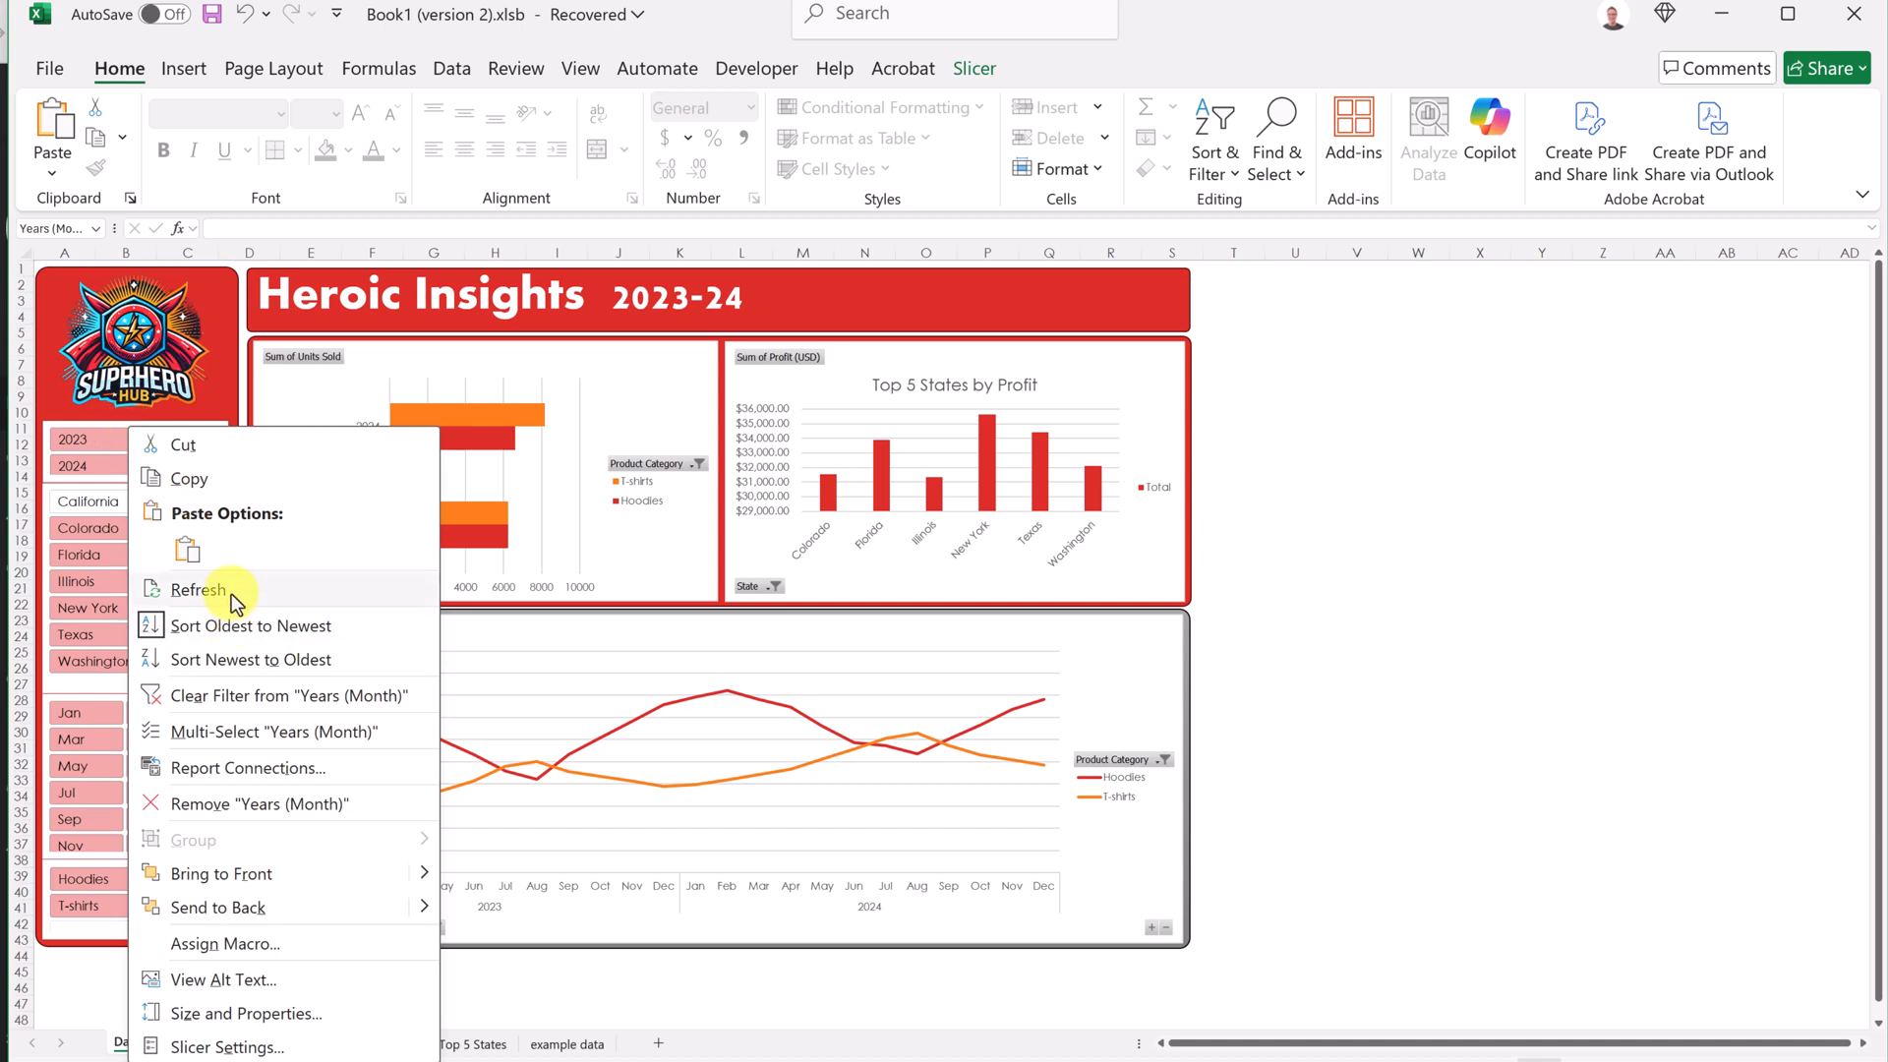
{"action": "left_click", "coordinate": [197, 589]}
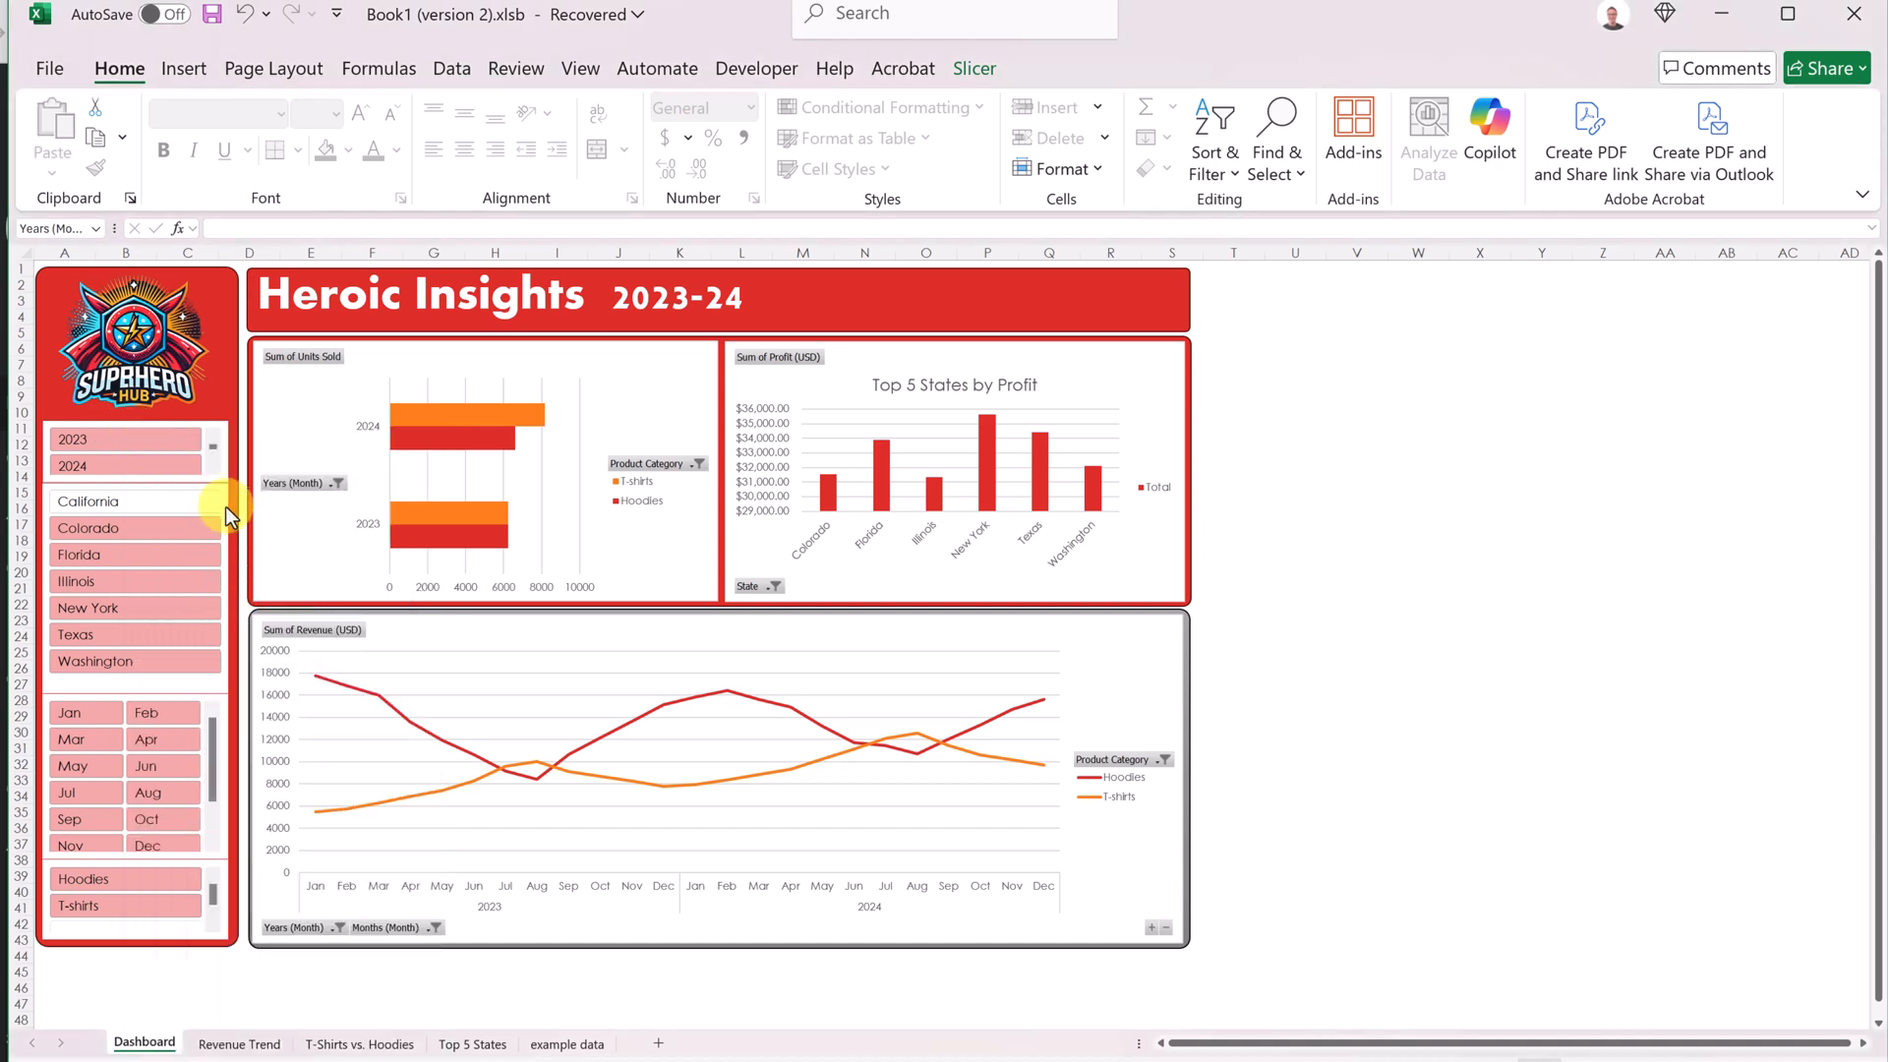
Select the years 2023 through 2025 in the Years (Month) slicer so all three years feed the charts.
{"action": "left_click", "coordinate": [214, 464]}
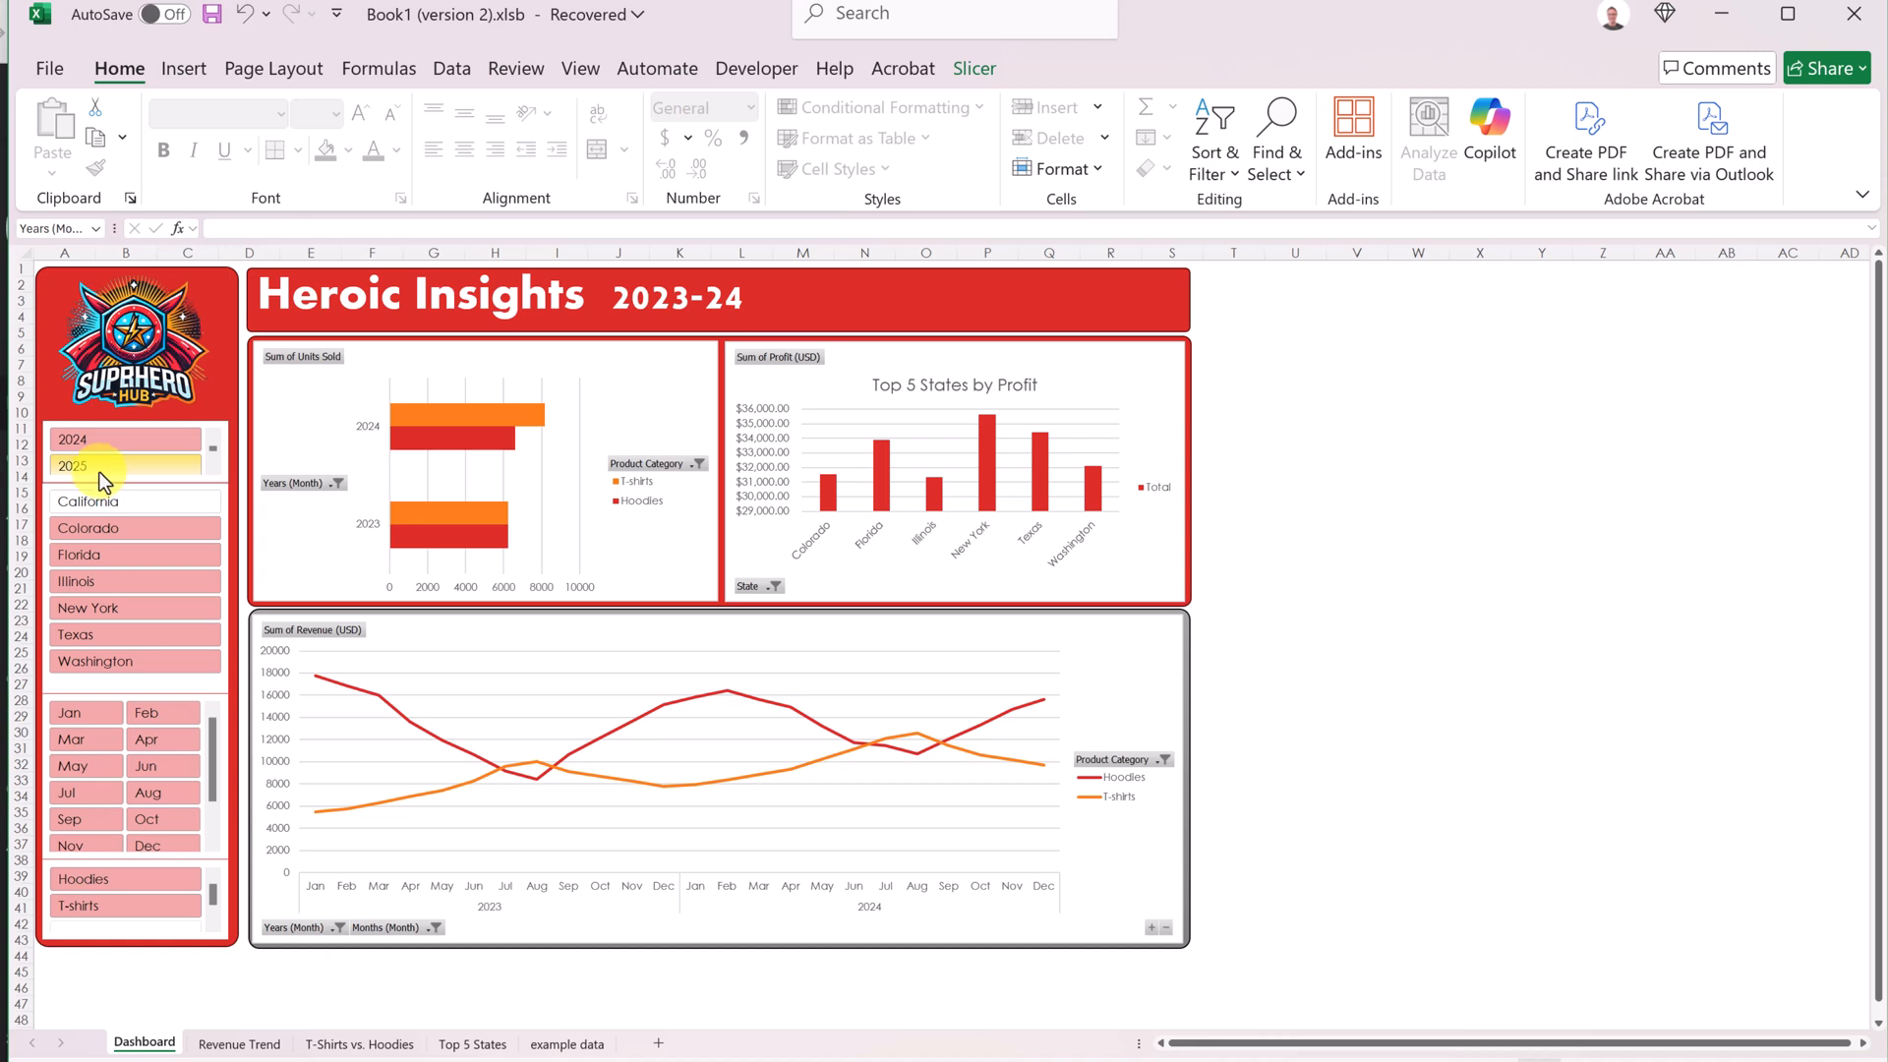
{"action": "scroll", "coordinate": [121, 447], "scroll_direction": "up", "scroll_amount": 1}
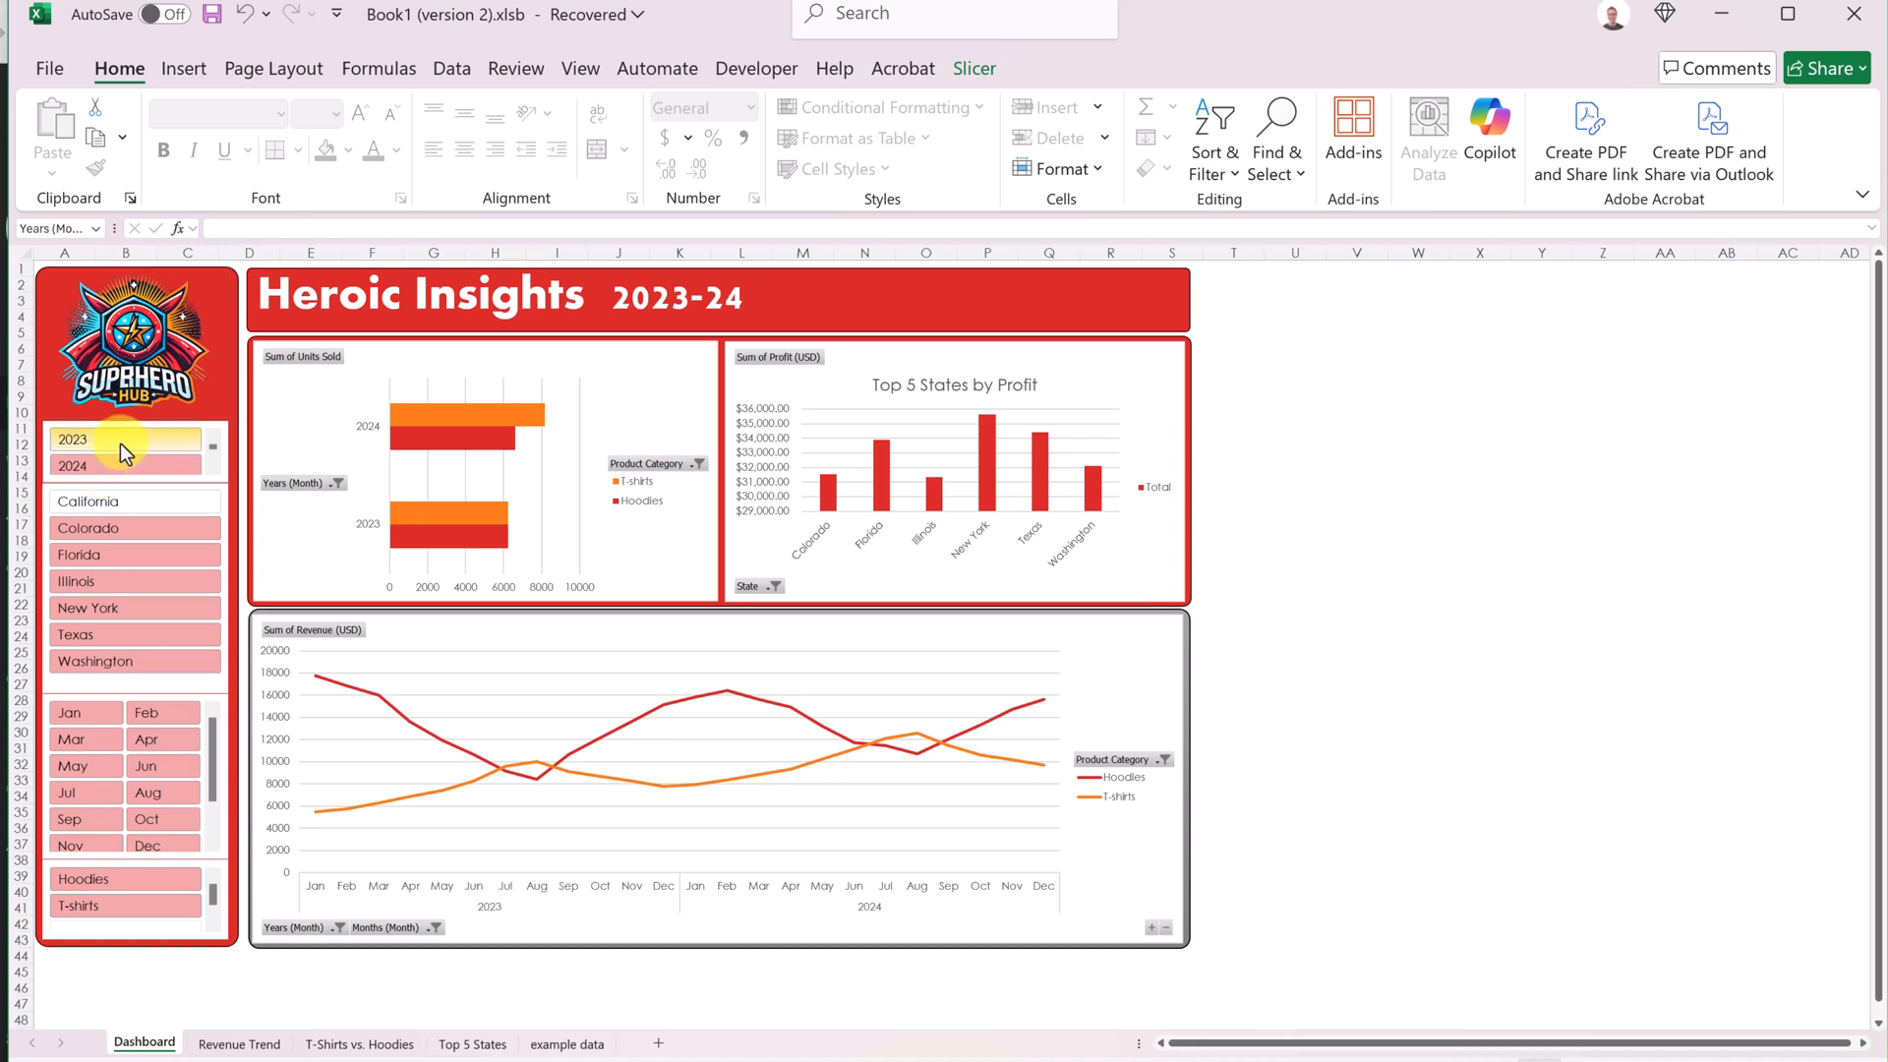
{"action": "left_click", "coordinate": [120, 443]}
{"action": "scroll", "coordinate": [120, 445], "scroll_direction": "down", "scroll_amount": 2}
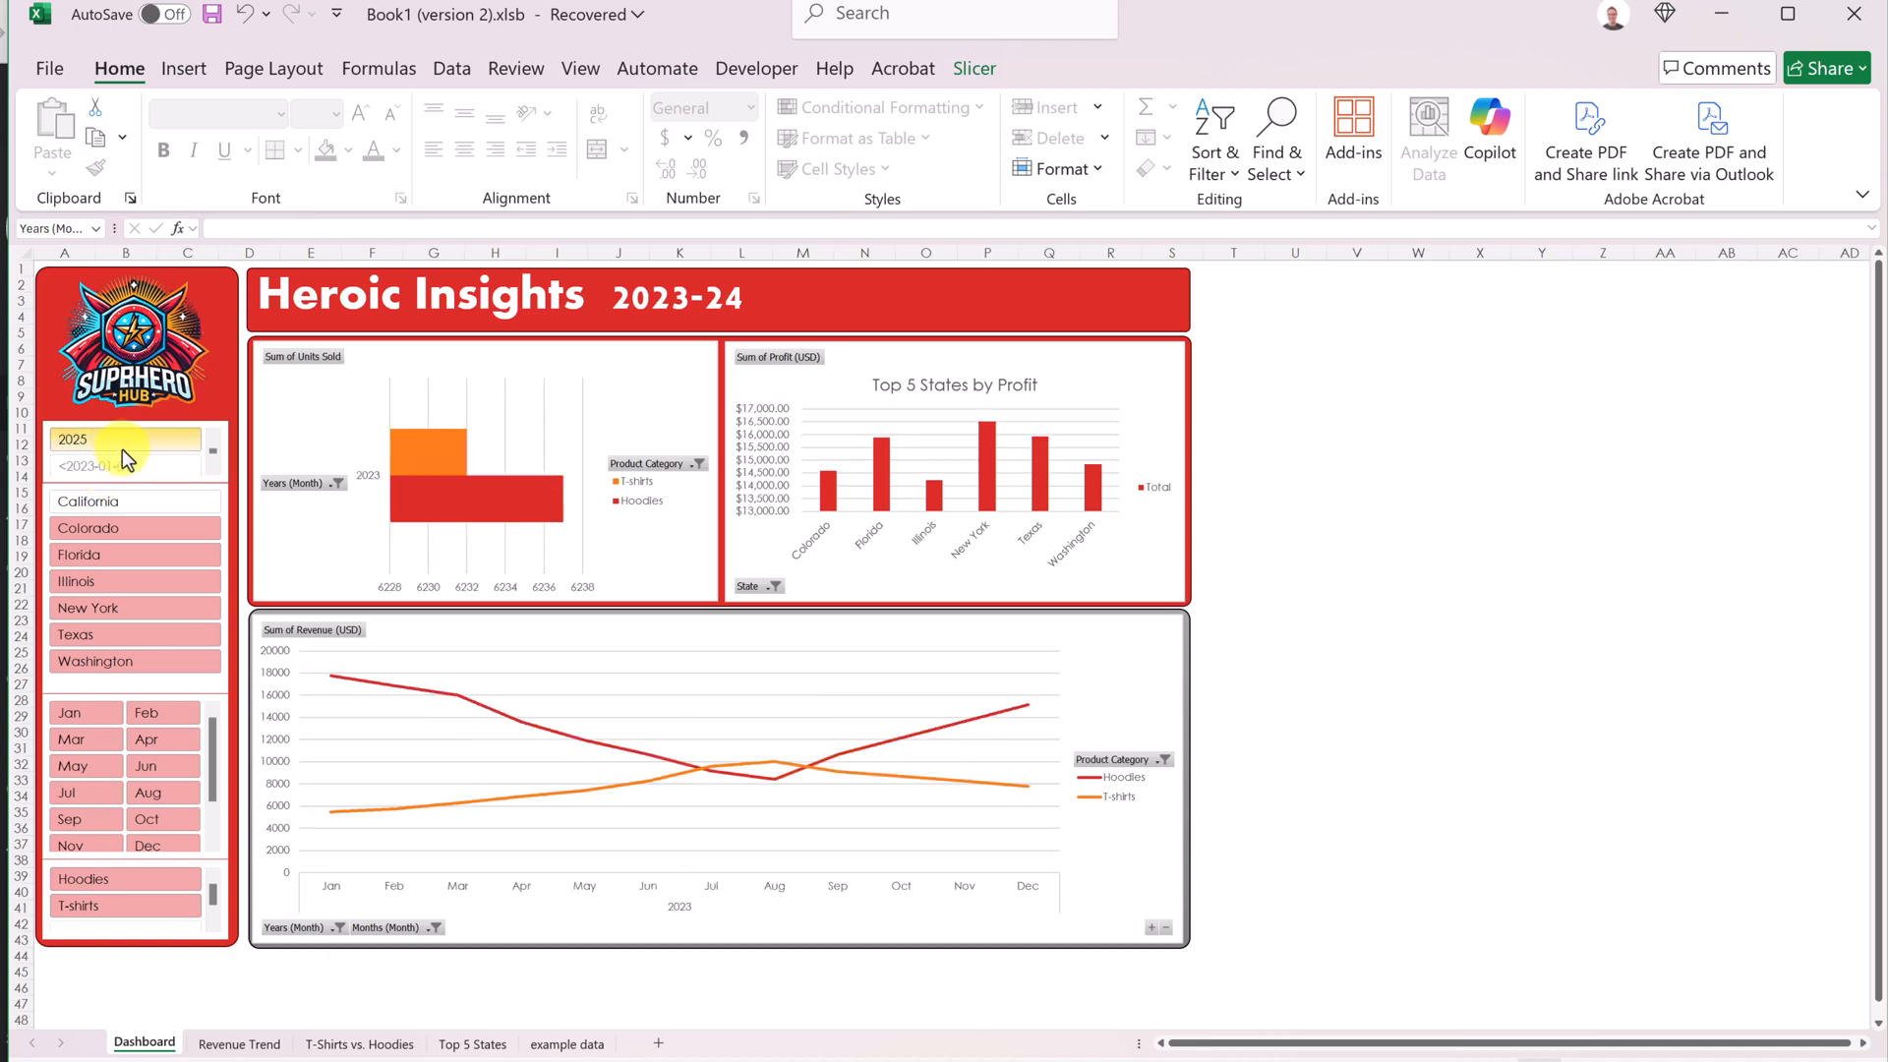
{"action": "left_click", "coordinate": [122, 446], "text": "shift"}
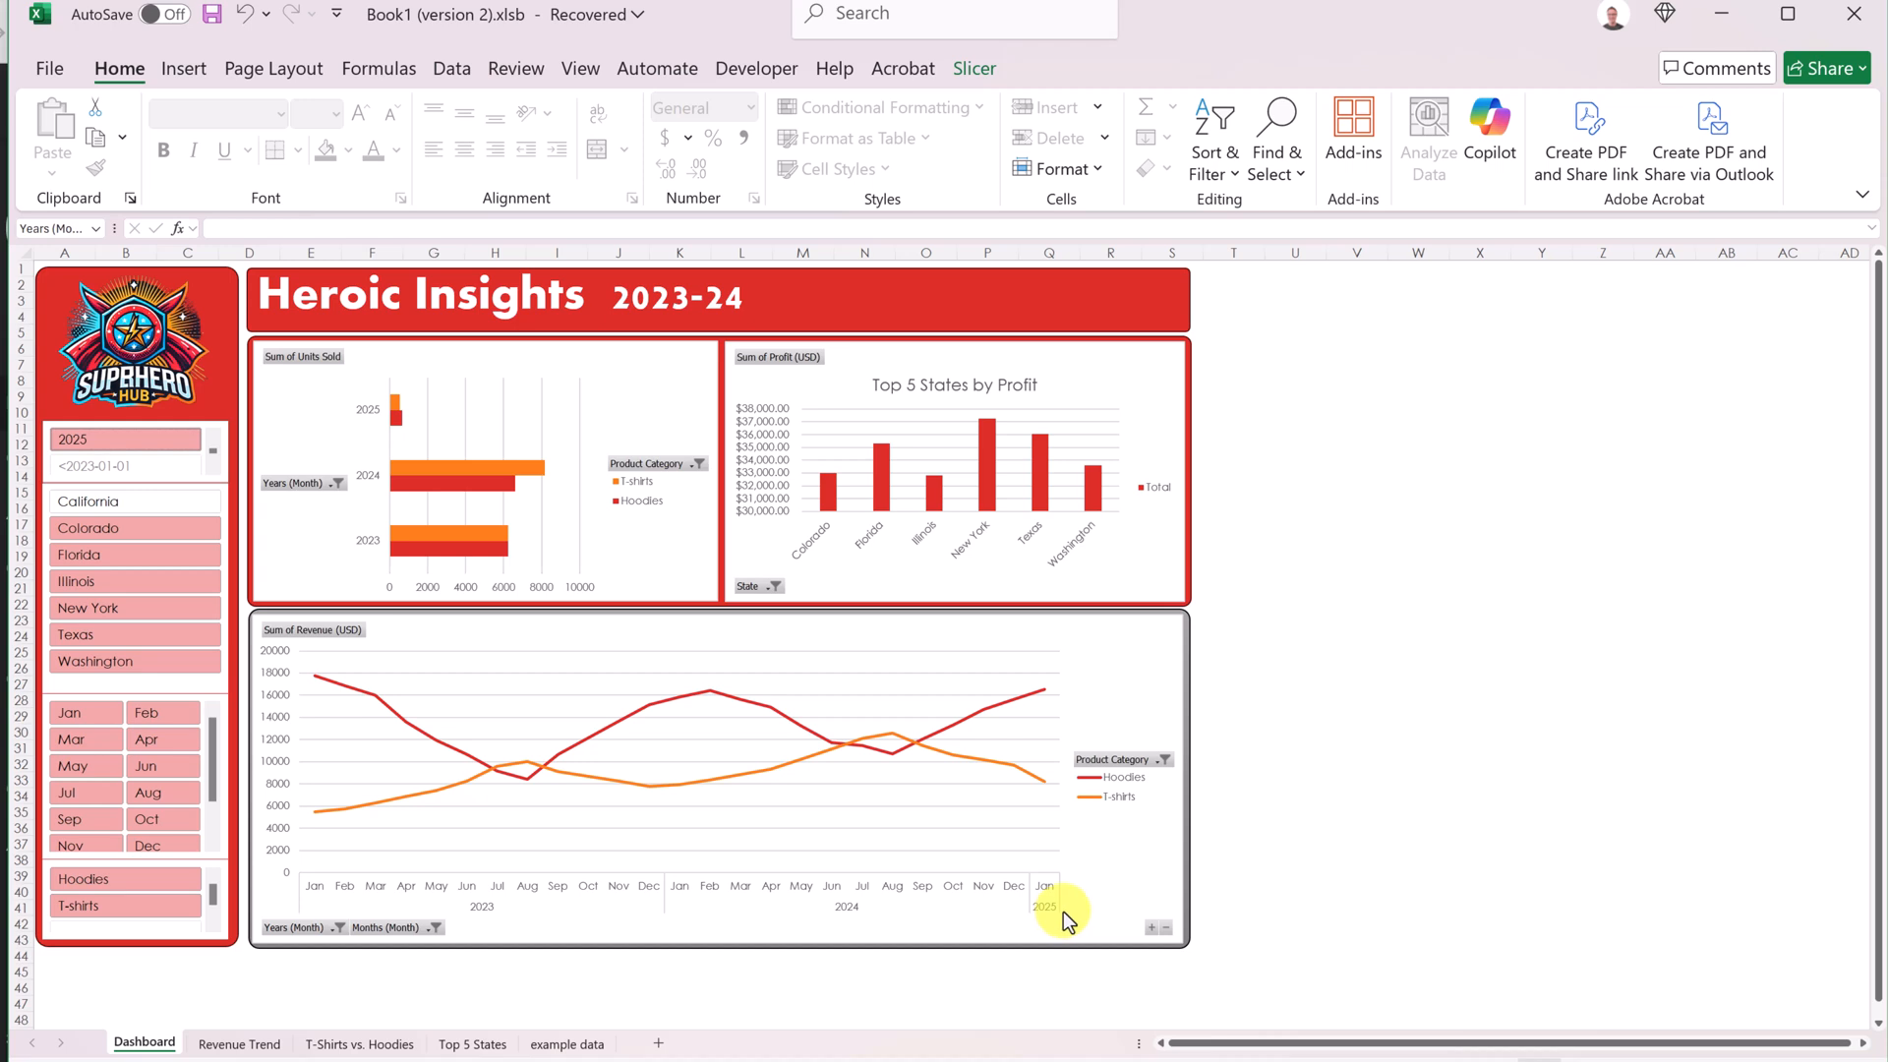
Filter the dashboard with the slicers to the state Florida and the year 2025.
{"action": "left_click", "coordinate": [116, 554]}
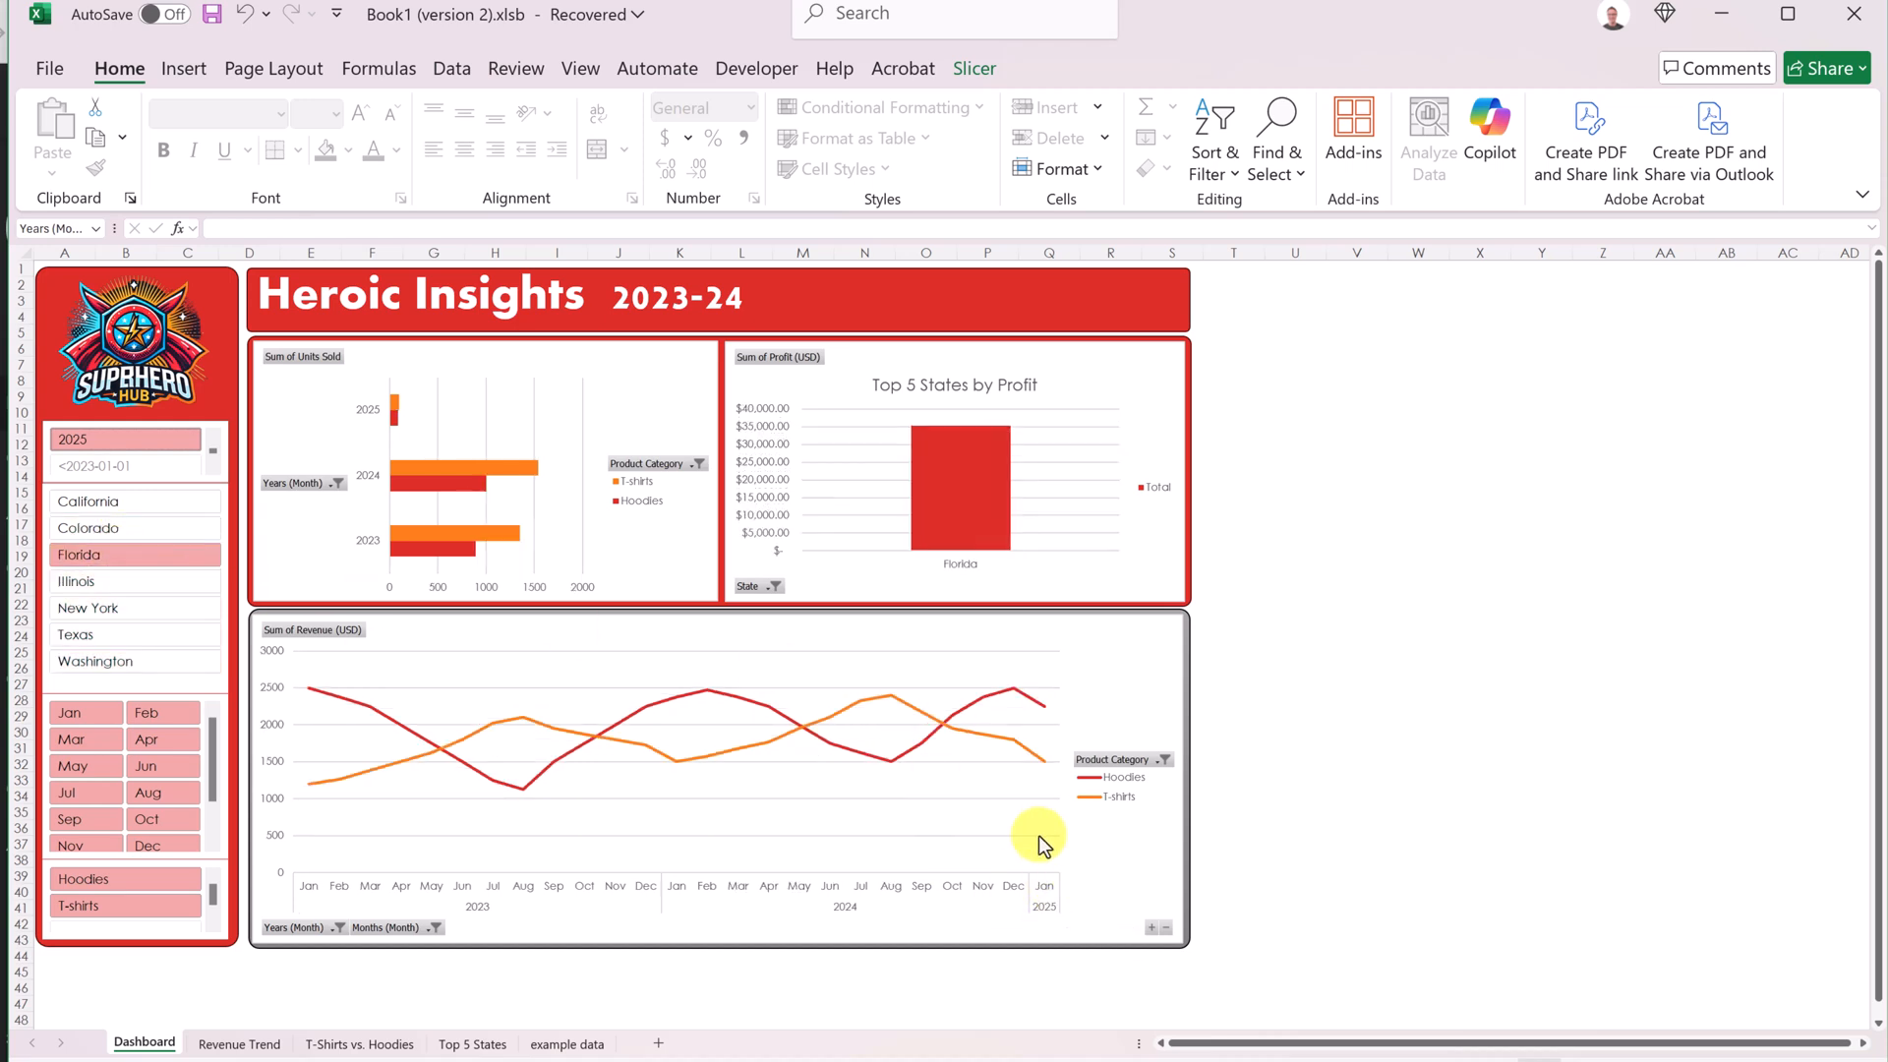
{"action": "left_click", "coordinate": [134, 441]}
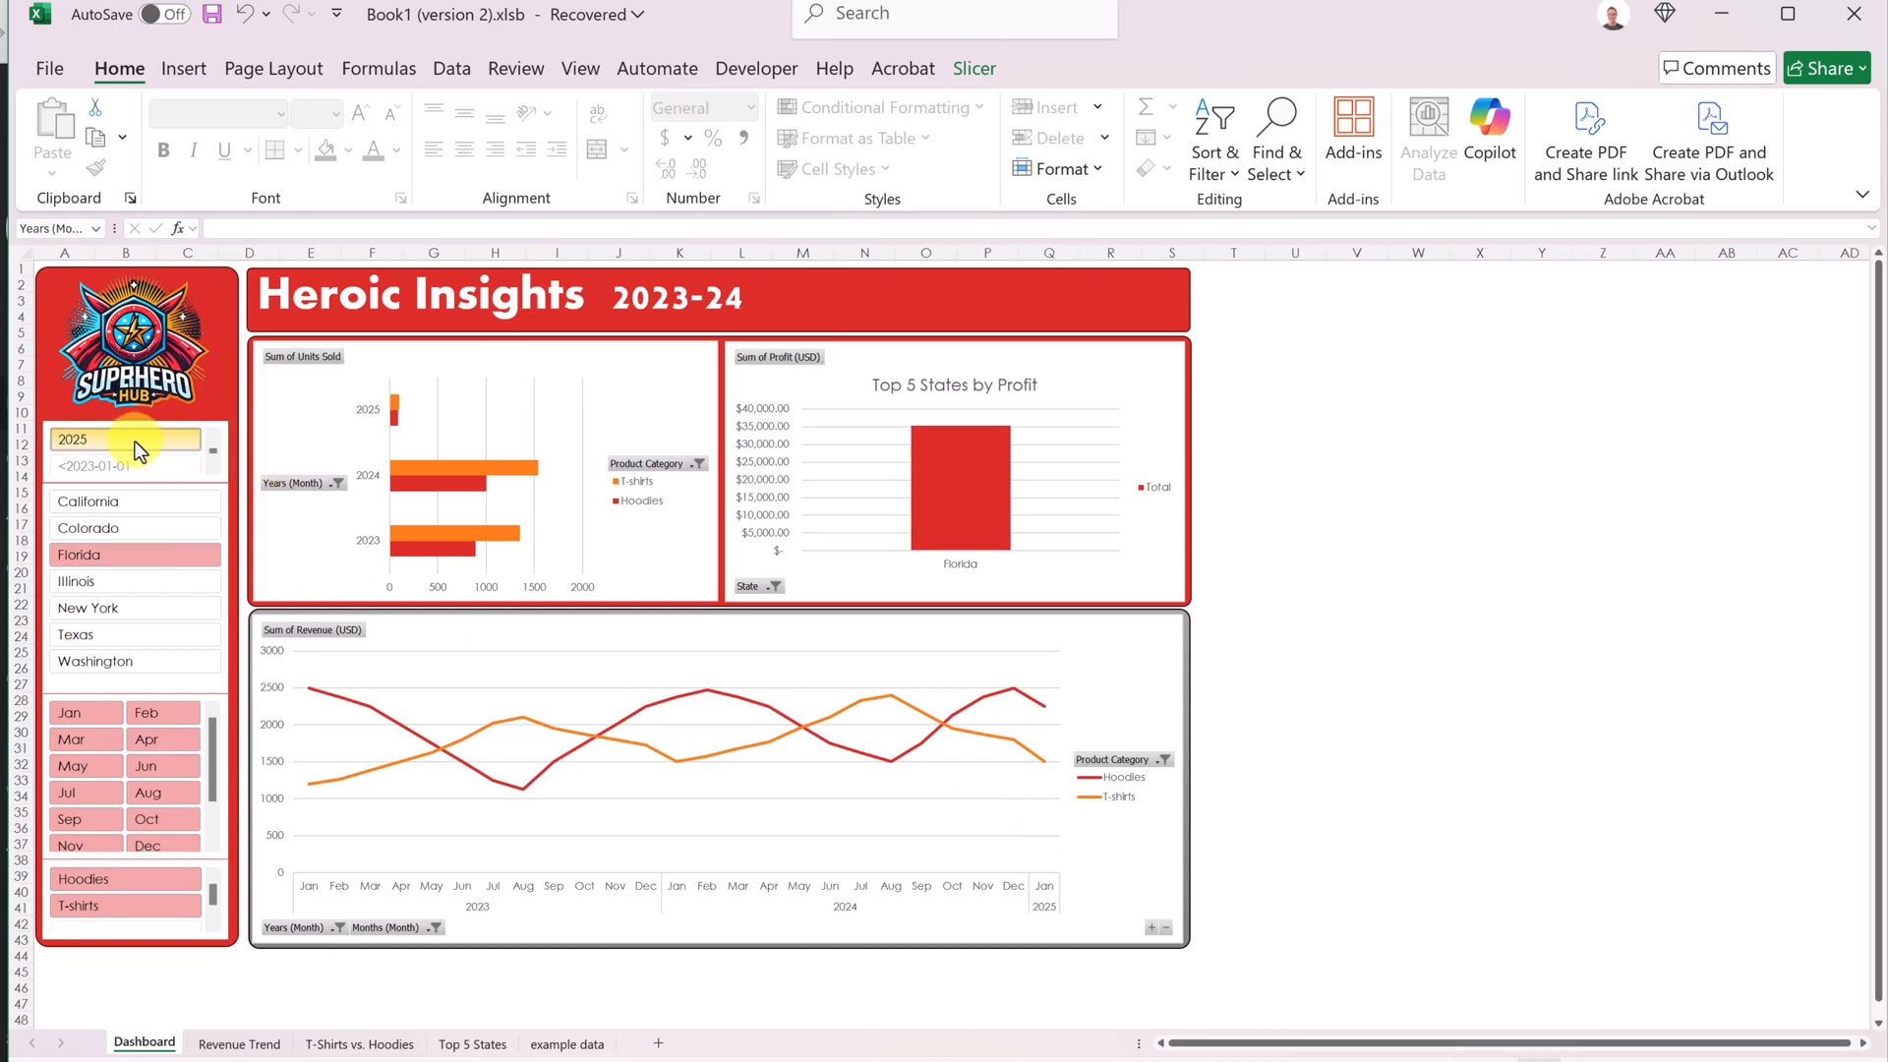